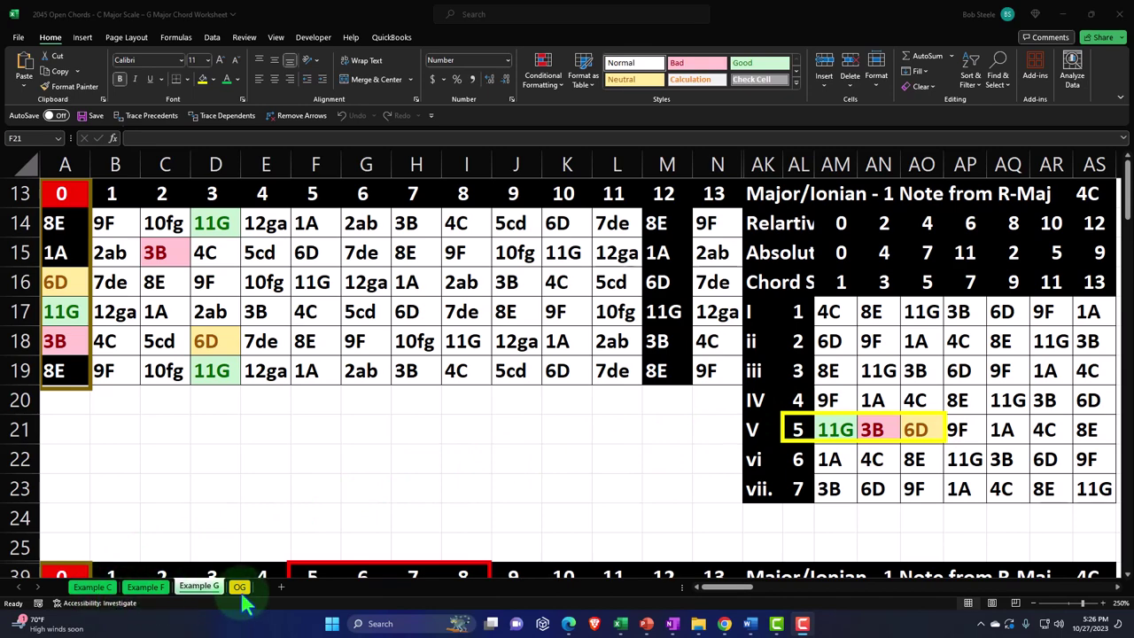
- Open the OG sheet and inspect the scale formula table, its starting note number in AG2, and the major chord tables beside it
{"action": "left_click", "coordinate": [240, 589]}
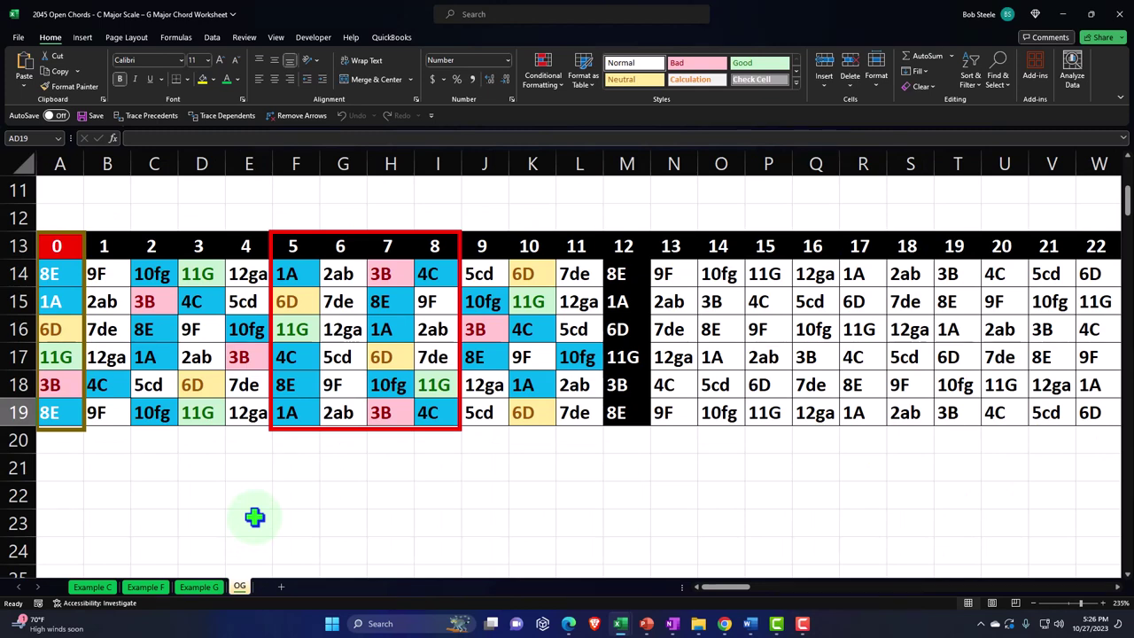
{"action": "left_click_drag", "start_coordinate": [722, 588], "coordinate": [761, 592]}
{"action": "scroll", "coordinate": [679, 469], "scroll_direction": "up", "scroll_amount": 4}
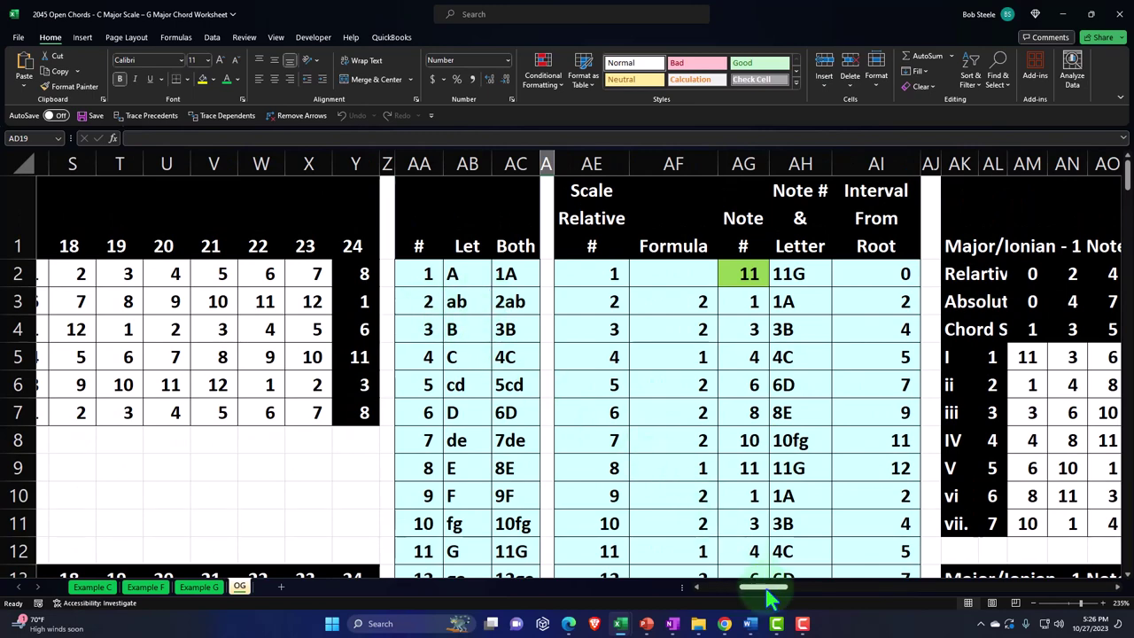
{"action": "left_click_drag", "start_coordinate": [757, 586], "coordinate": [782, 587]}
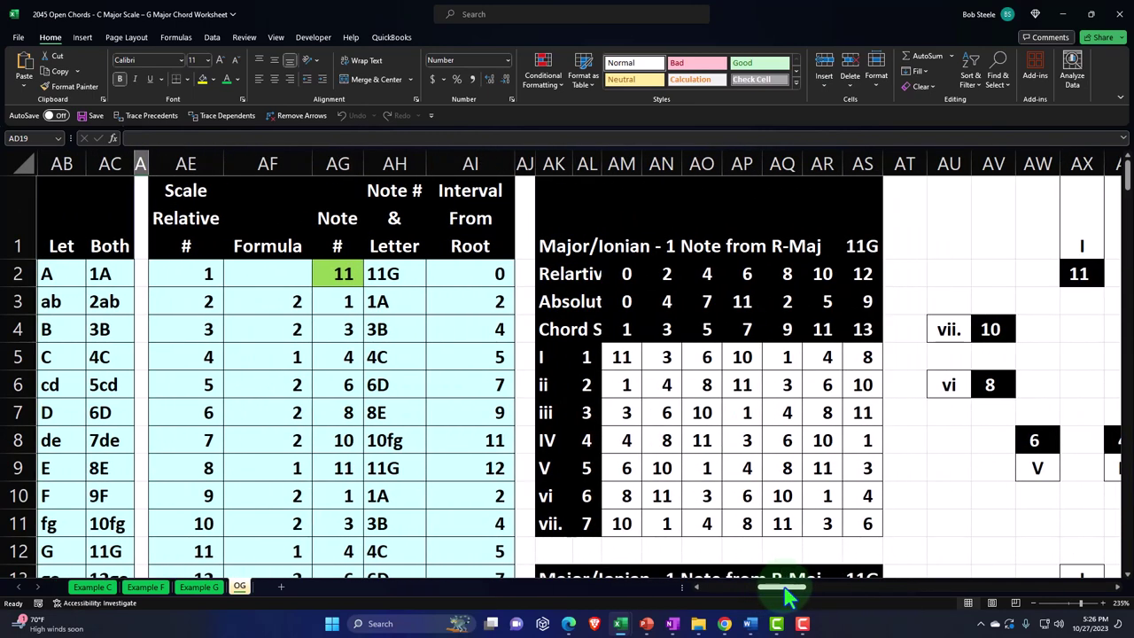
{"action": "left_click", "coordinate": [342, 276]}
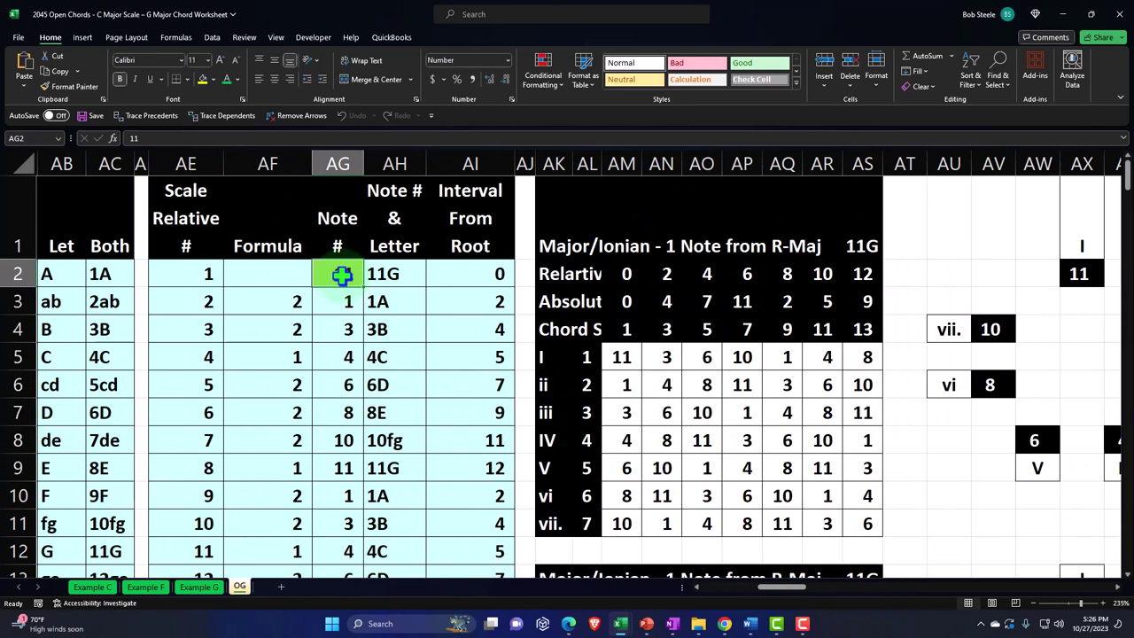
{"action": "scroll", "coordinate": [576, 328], "scroll_direction": "down", "scroll_amount": 3}
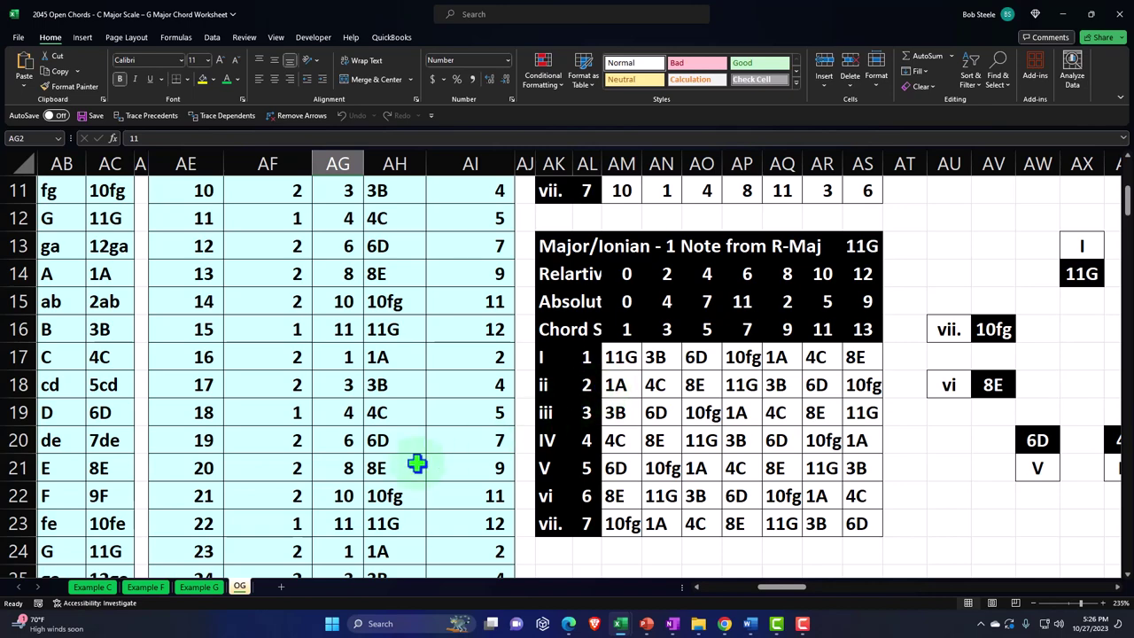
- On the Example C sheet, highlight open-position frets A13:D19 and point out the three I chord notes in AM17, AN17 and AO17
{"action": "left_click", "coordinate": [96, 588]}
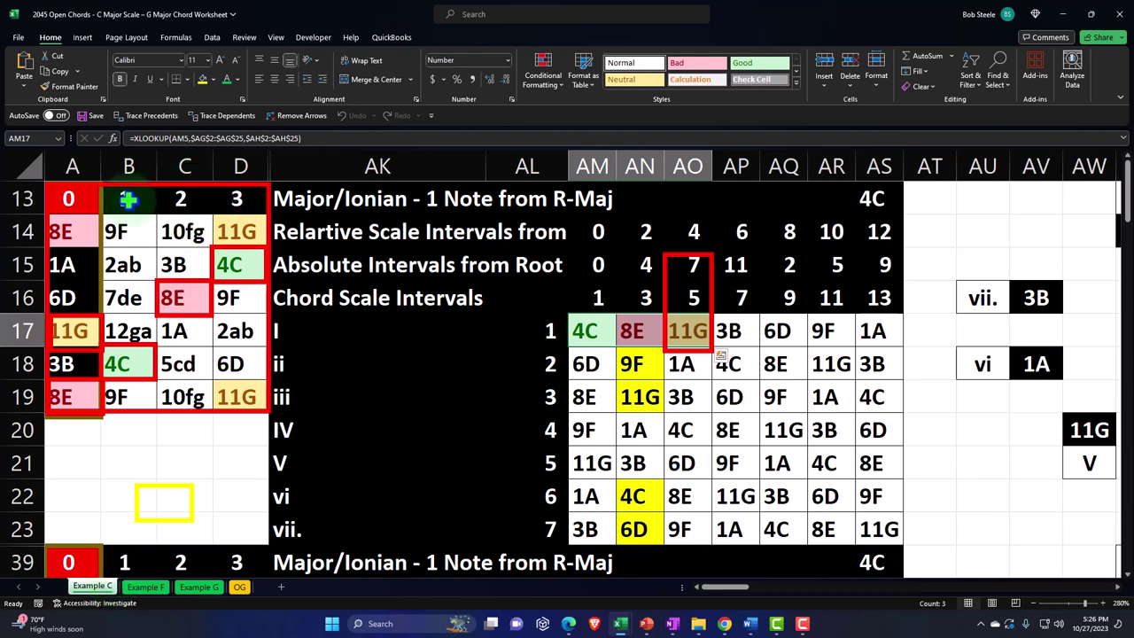
{"action": "mouse_move", "coordinate": [79, 196]}
{"action": "left_mouse_down"}
{"action": "mouse_move", "coordinate": [169, 263]}
{"action": "mouse_move", "coordinate": [237, 390]}
{"action": "left_mouse_up"}
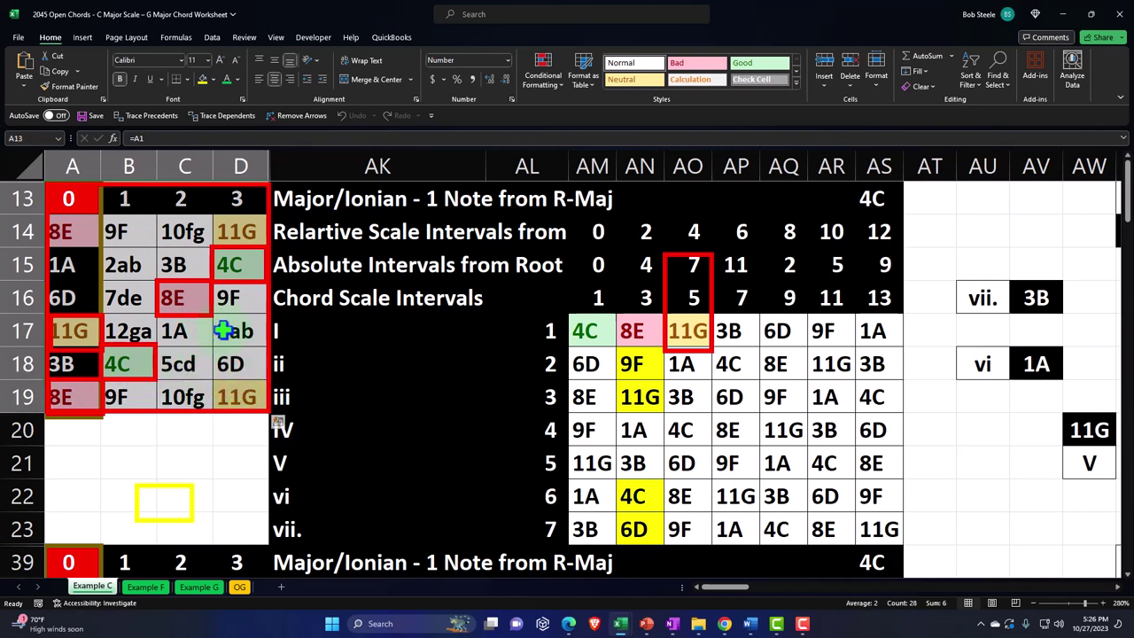
{"action": "left_click", "coordinate": [610, 330]}
{"action": "left_click", "coordinate": [631, 331]}
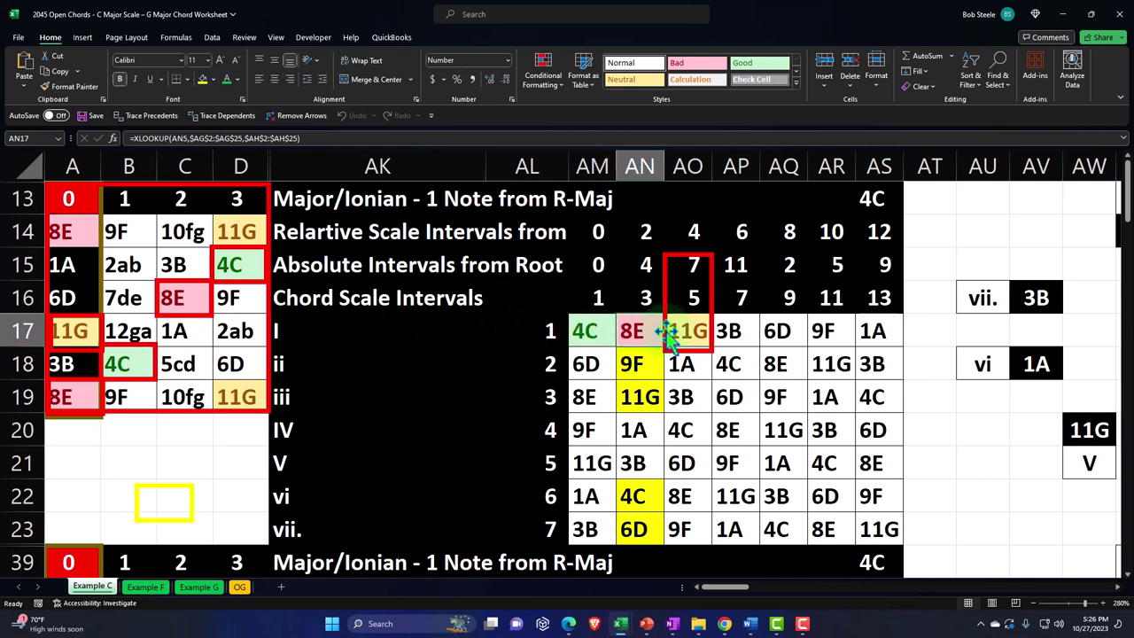
{"action": "left_click", "coordinate": [692, 331]}
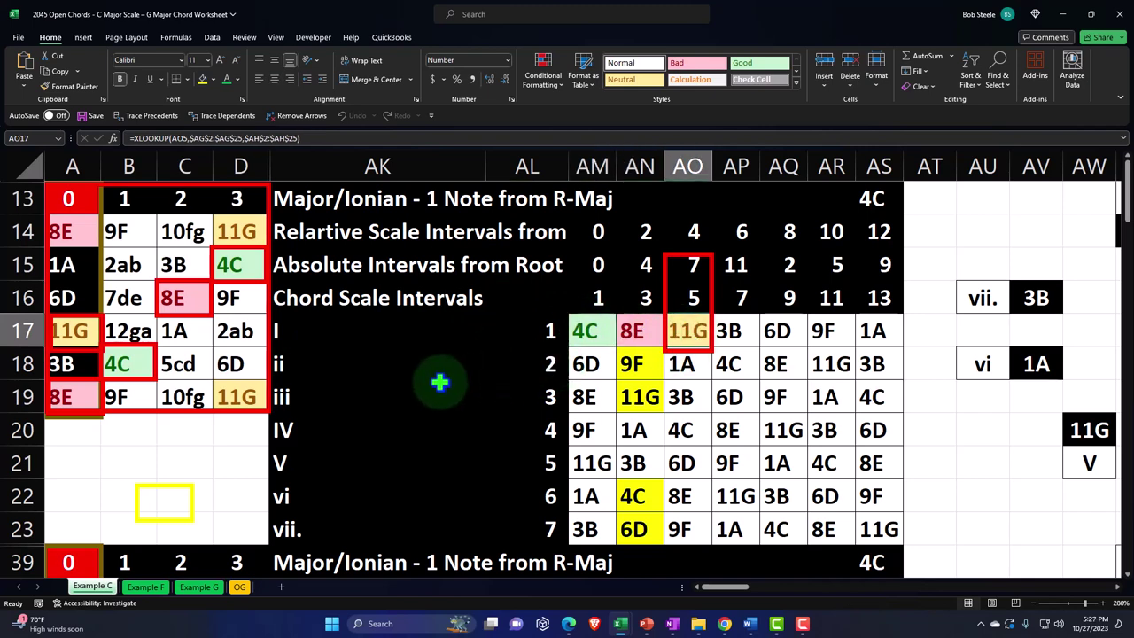
- Review the two lower fretboard blocks on Example C, starting at rows 39 and 65, and return to the chord block at row 13
{"action": "scroll", "coordinate": [440, 382], "scroll_direction": "down", "scroll_amount": 1}
{"action": "scroll", "coordinate": [440, 382], "scroll_direction": "down", "scroll_amount": 2}
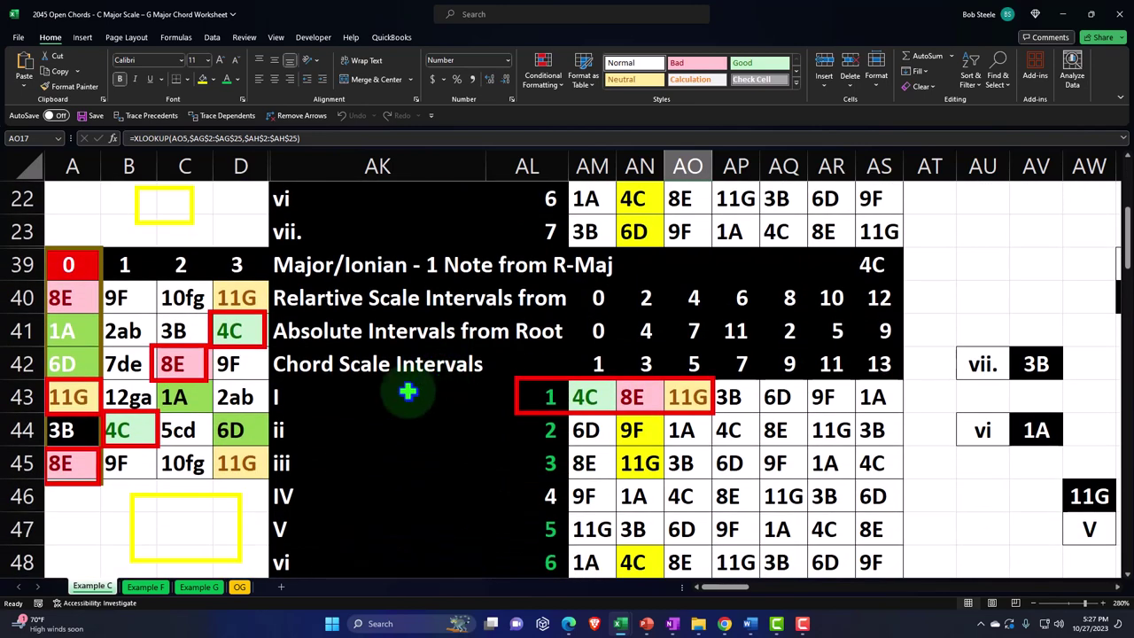
{"action": "scroll", "coordinate": [408, 391], "scroll_direction": "down", "scroll_amount": 8}
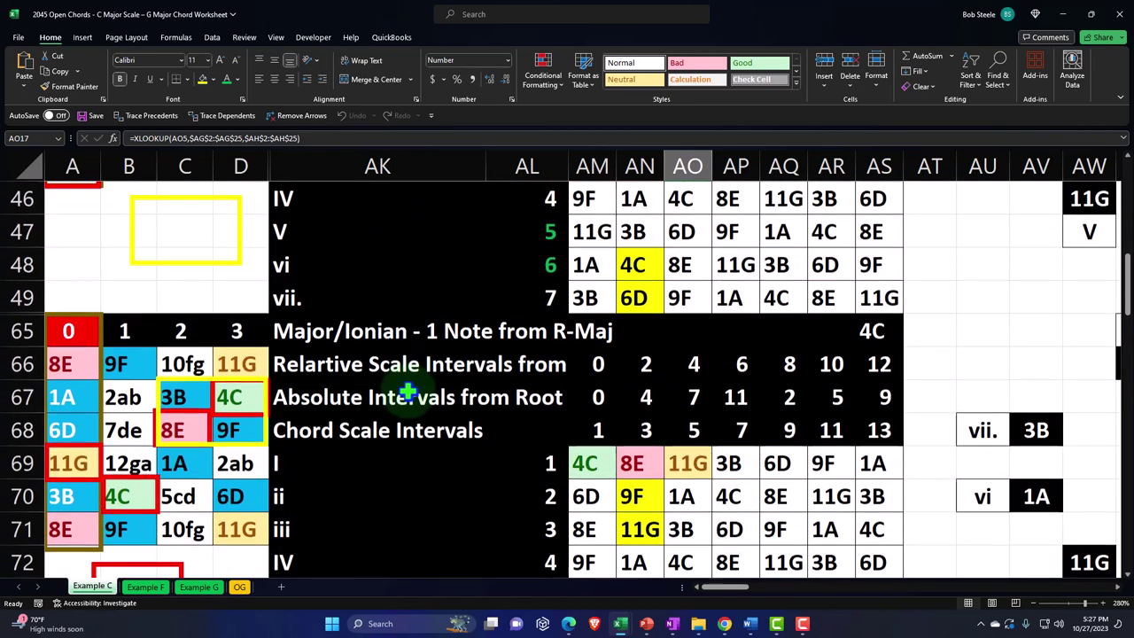
{"action": "scroll", "coordinate": [408, 390], "scroll_direction": "up", "scroll_amount": 6}
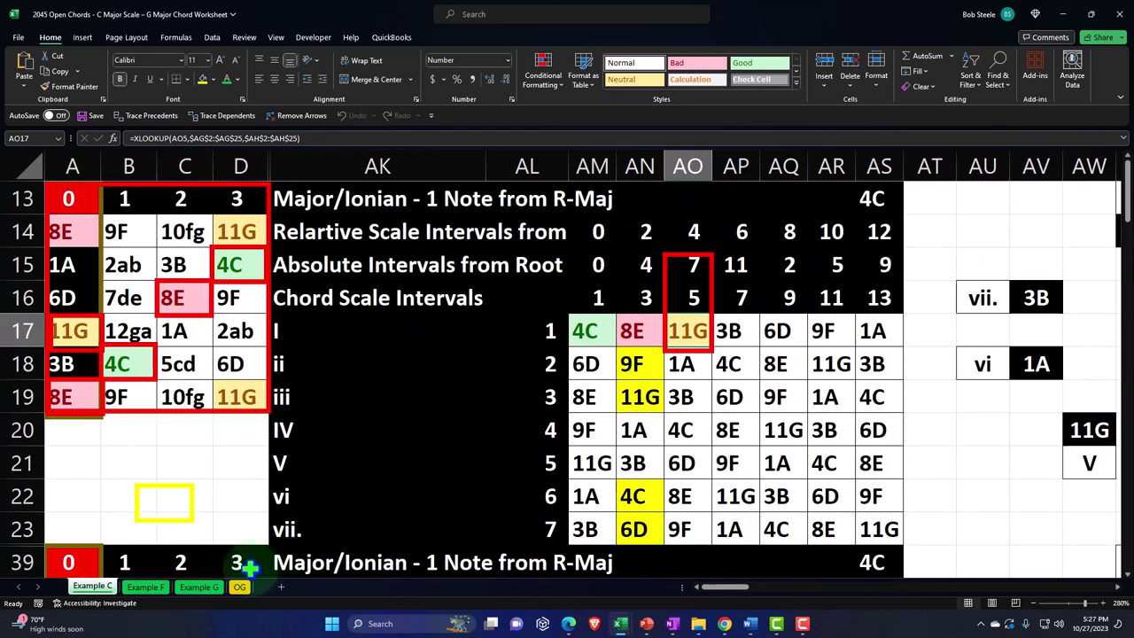
- On the Example F sheet, point out key note AS13 and the IV chord in AL20 and AM20, and highlight frets B13:D19
{"action": "left_click", "coordinate": [152, 589]}
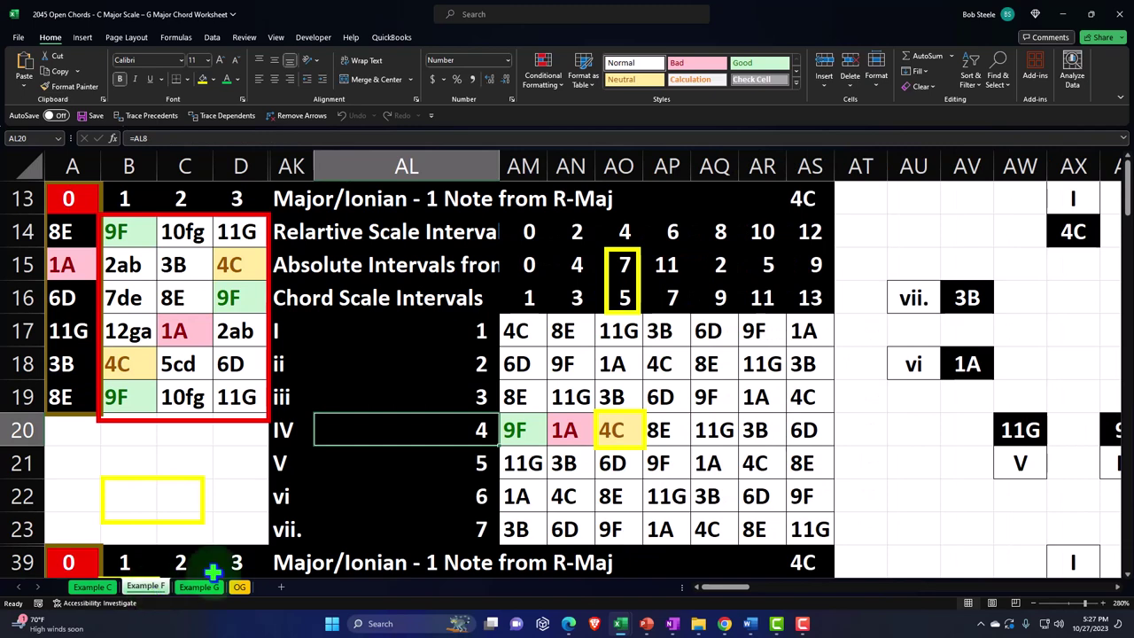
{"action": "left_click", "coordinate": [805, 198]}
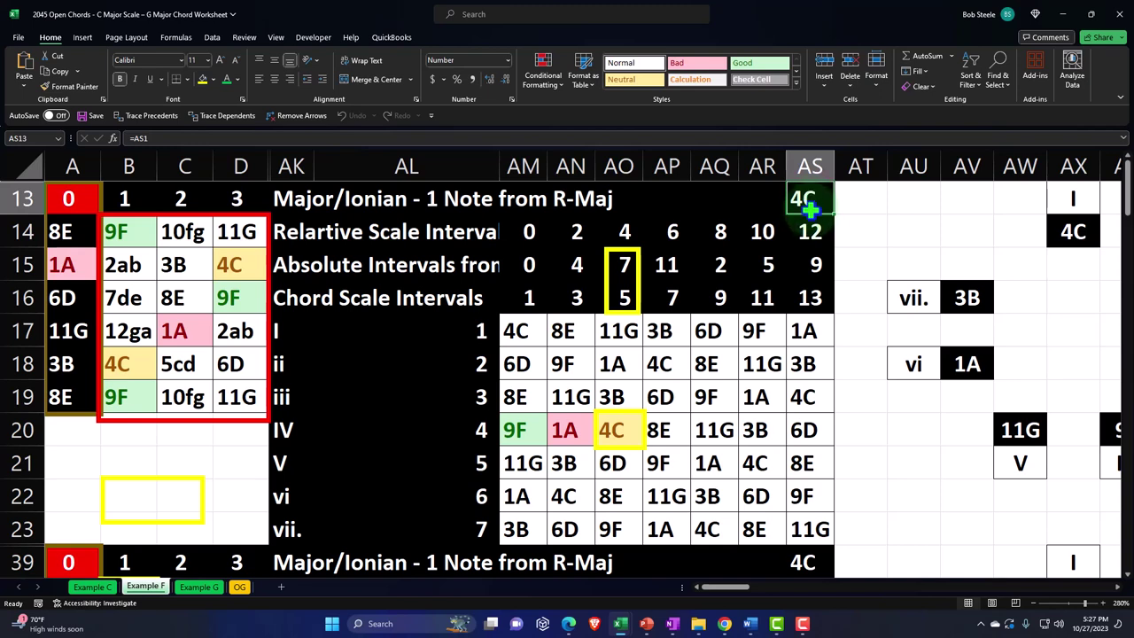
{"action": "left_click", "coordinate": [485, 429]}
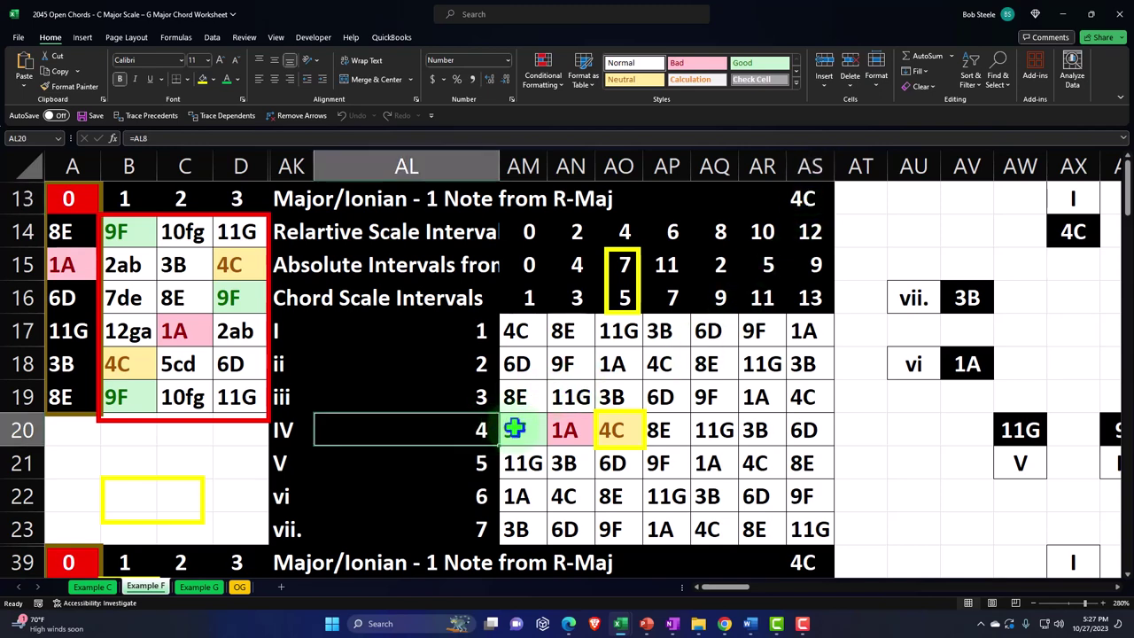
{"action": "left_click", "coordinate": [520, 429]}
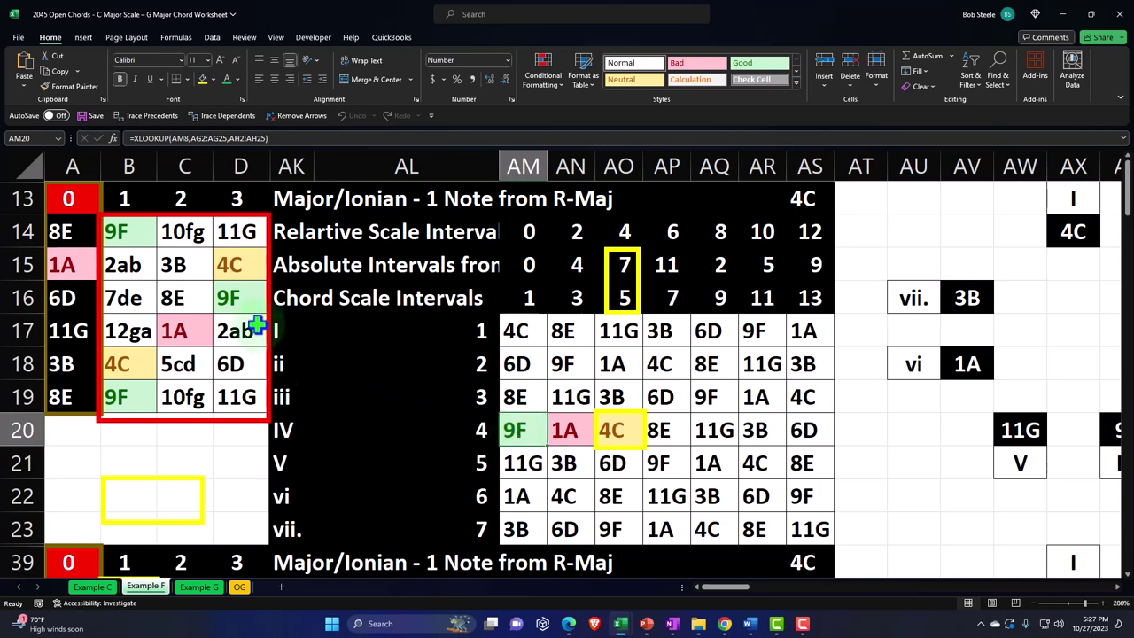
{"action": "left_click_drag", "start_coordinate": [124, 198], "coordinate": [228, 397]}
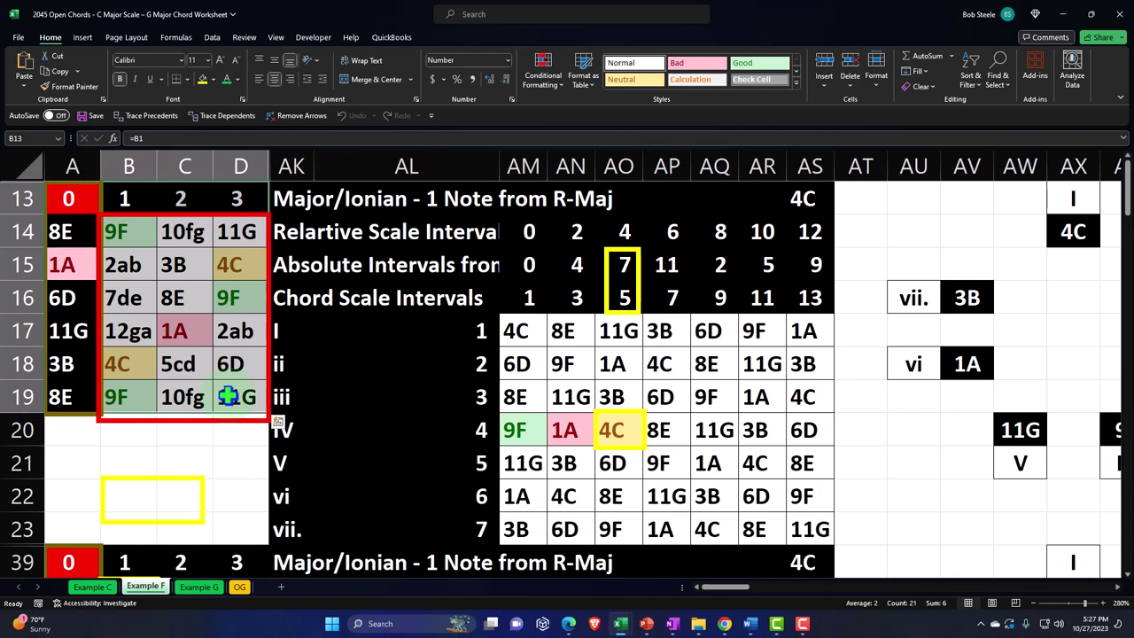
- Compare the Example F fretboard blocks at rows 39 and 65, and return to the chord block at row 13
{"action": "scroll", "coordinate": [229, 397], "scroll_direction": "down", "scroll_amount": 3}
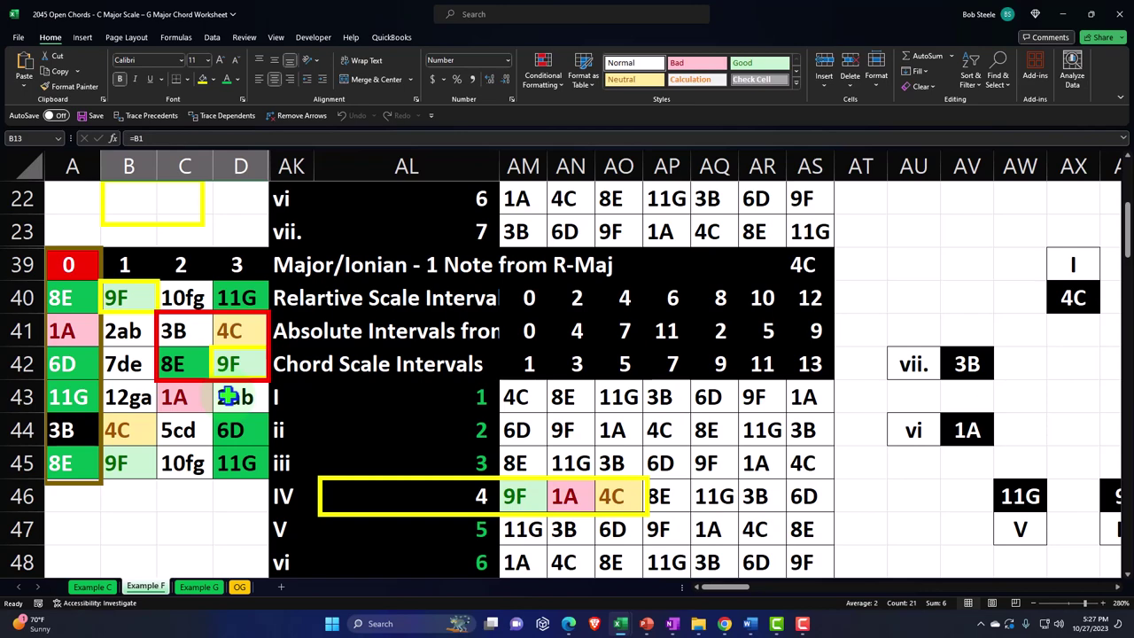
{"action": "scroll", "coordinate": [229, 397], "scroll_direction": "down", "scroll_amount": 9}
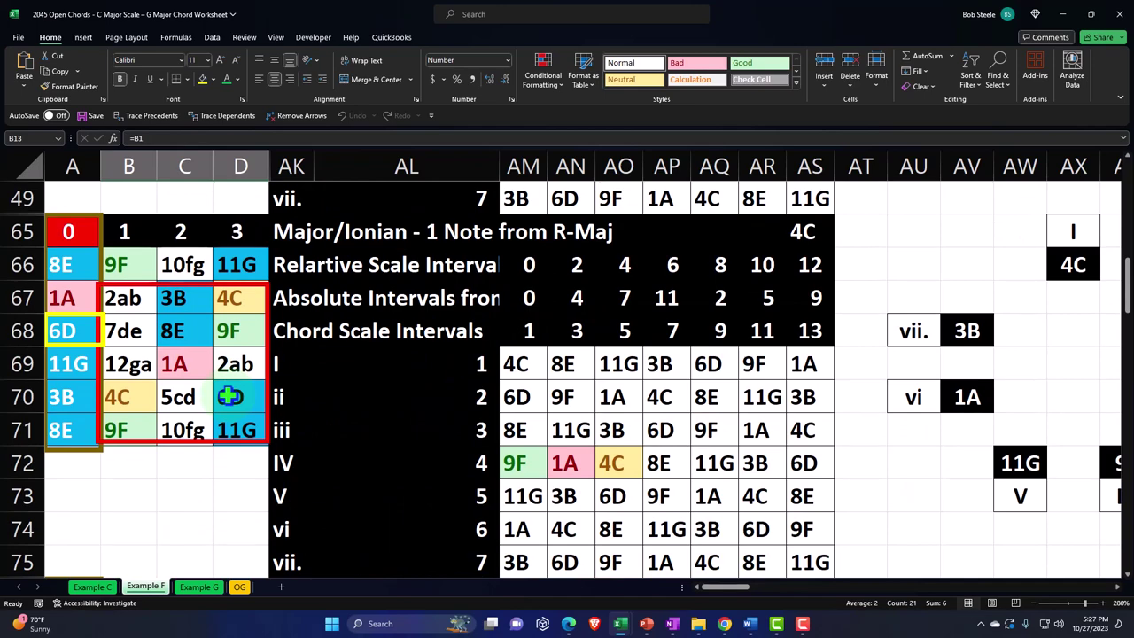
{"action": "scroll", "coordinate": [229, 397], "scroll_direction": "up", "scroll_amount": 3}
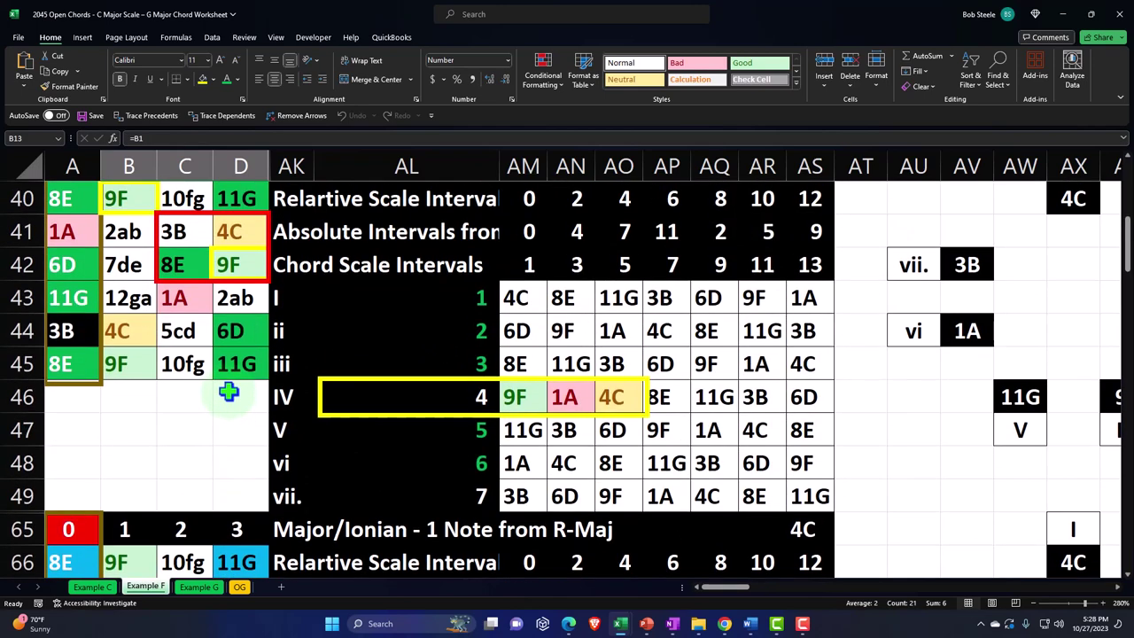
{"action": "scroll", "coordinate": [229, 394], "scroll_direction": "down", "scroll_amount": 2}
{"action": "scroll", "coordinate": [229, 396], "scroll_direction": "down", "scroll_amount": 1}
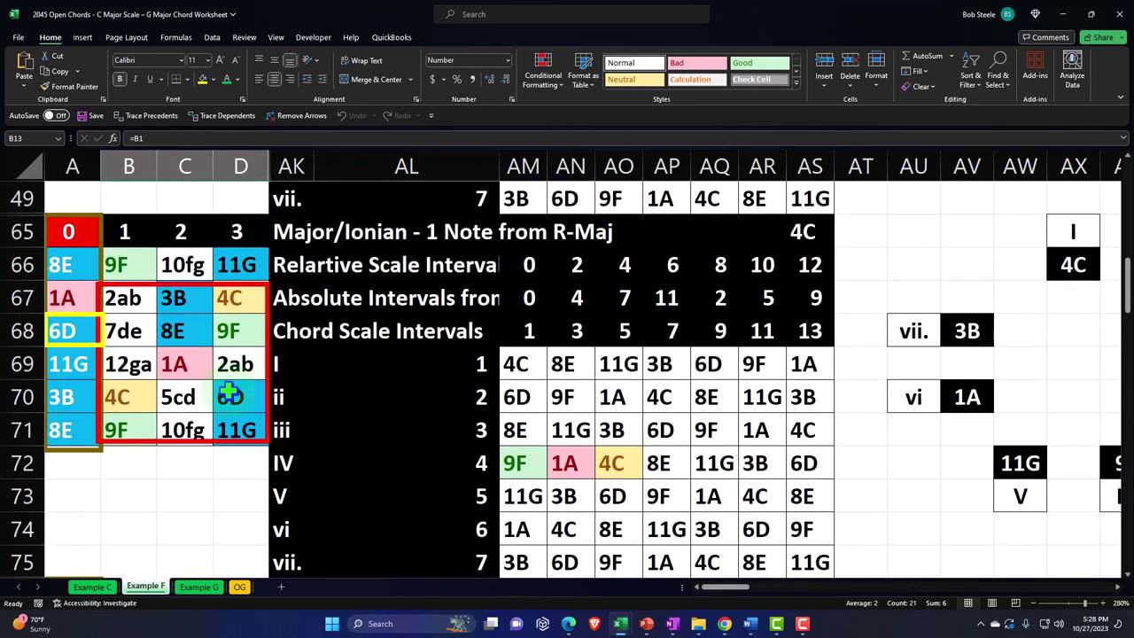
{"action": "scroll", "coordinate": [229, 391], "scroll_direction": "up", "scroll_amount": 7}
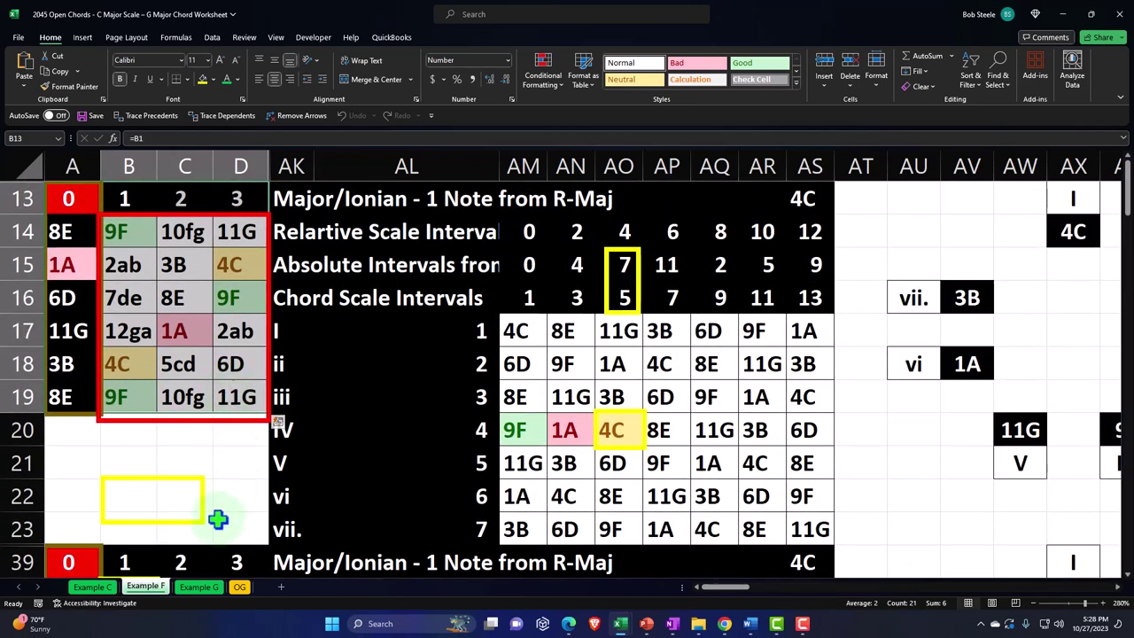
- On the Example G sheet, point out the V chord row and select the I, IV and V numerals in AK17, AK20 and AK21 together
{"action": "left_click", "coordinate": [211, 588]}
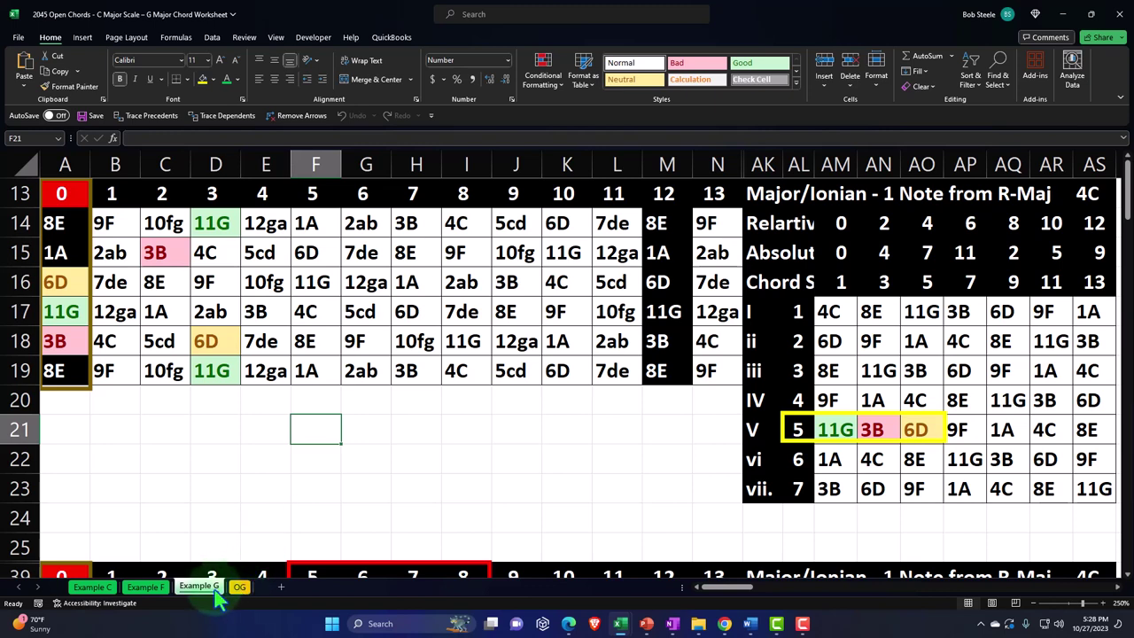
{"action": "left_click", "coordinate": [802, 440]}
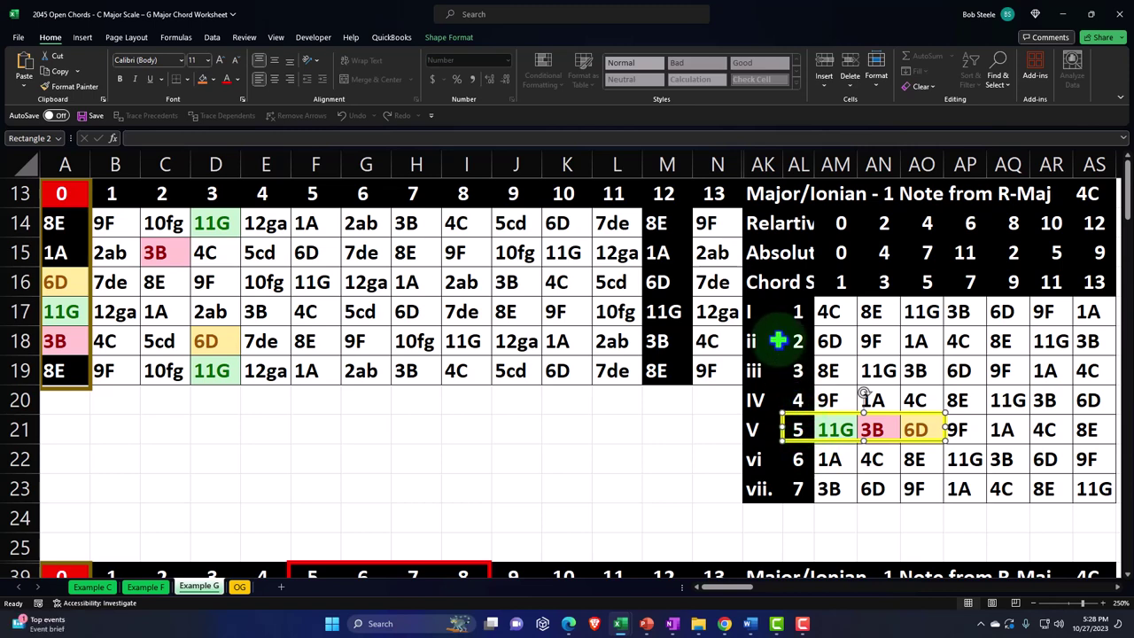
{"action": "left_click", "coordinate": [797, 312]}
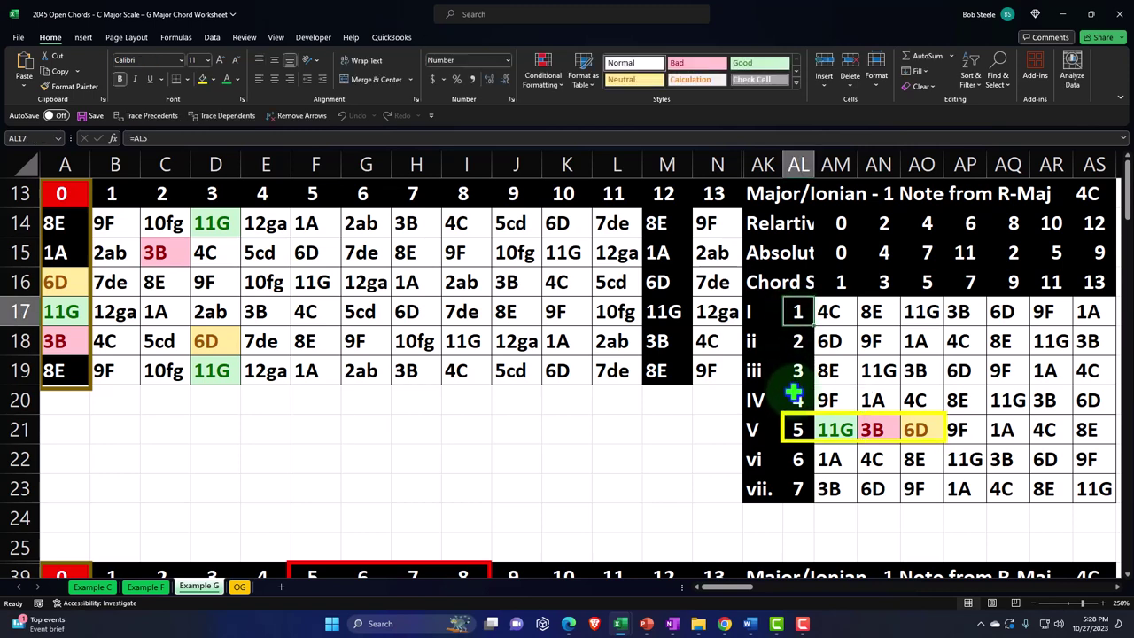
{"action": "left_click", "coordinate": [794, 397]}
{"action": "left_click", "coordinate": [748, 317]}
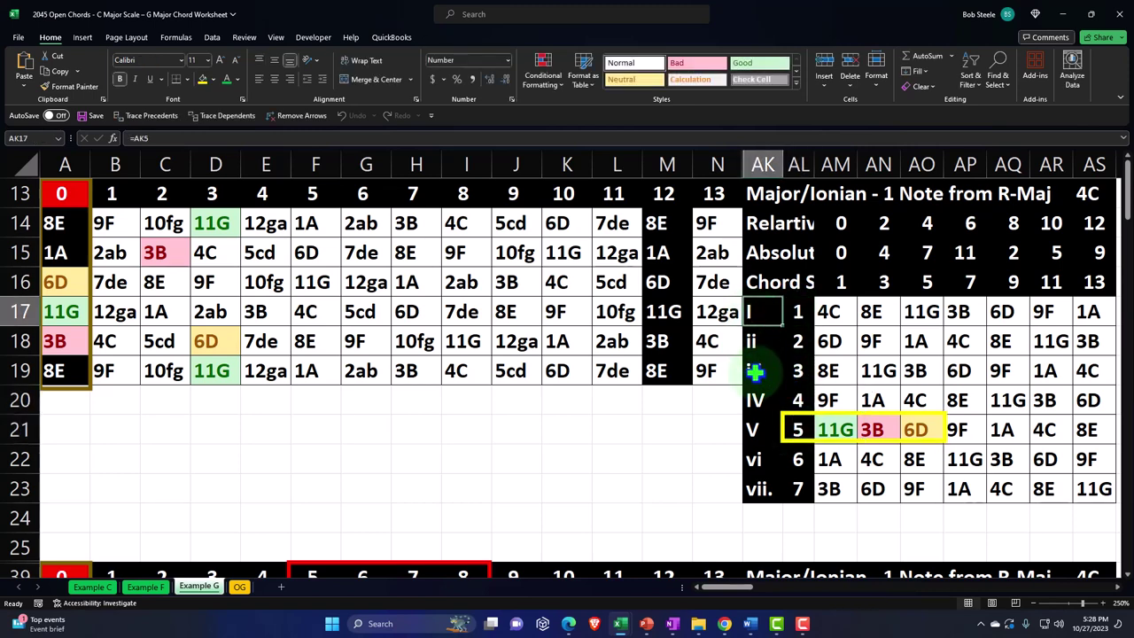
{"action": "left_click", "coordinate": [761, 404], "text": "ctrl"}
{"action": "left_click", "coordinate": [756, 431], "text": "ctrl"}
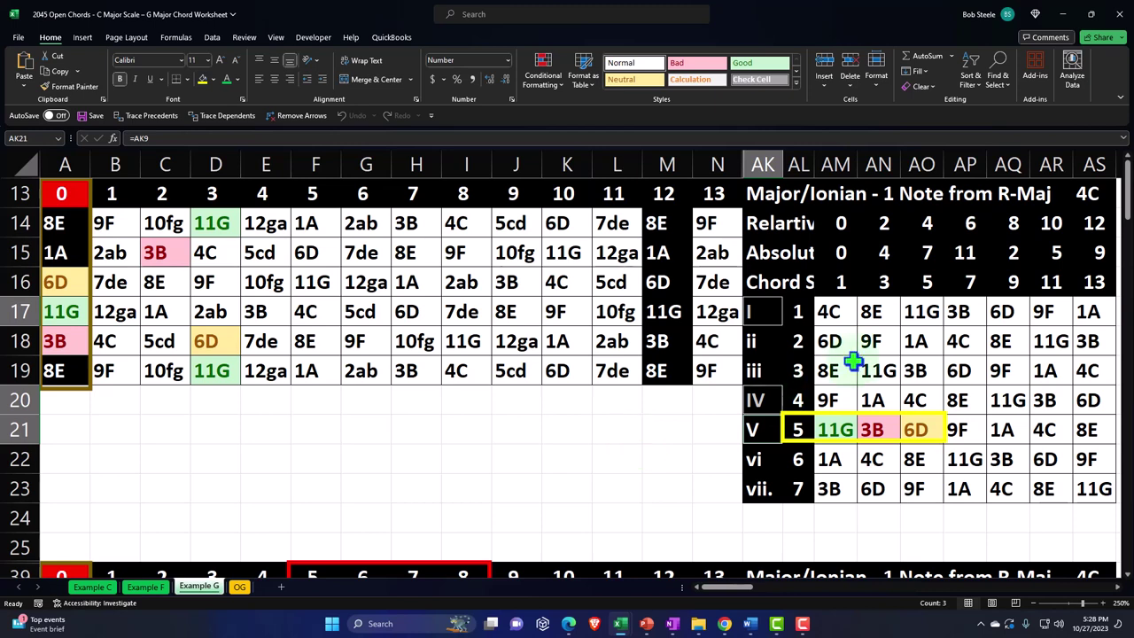
- Point out key note AS13 and scale degrees 1, 4 and 5 in the first Example G chord table
{"action": "left_click", "coordinate": [1089, 189]}
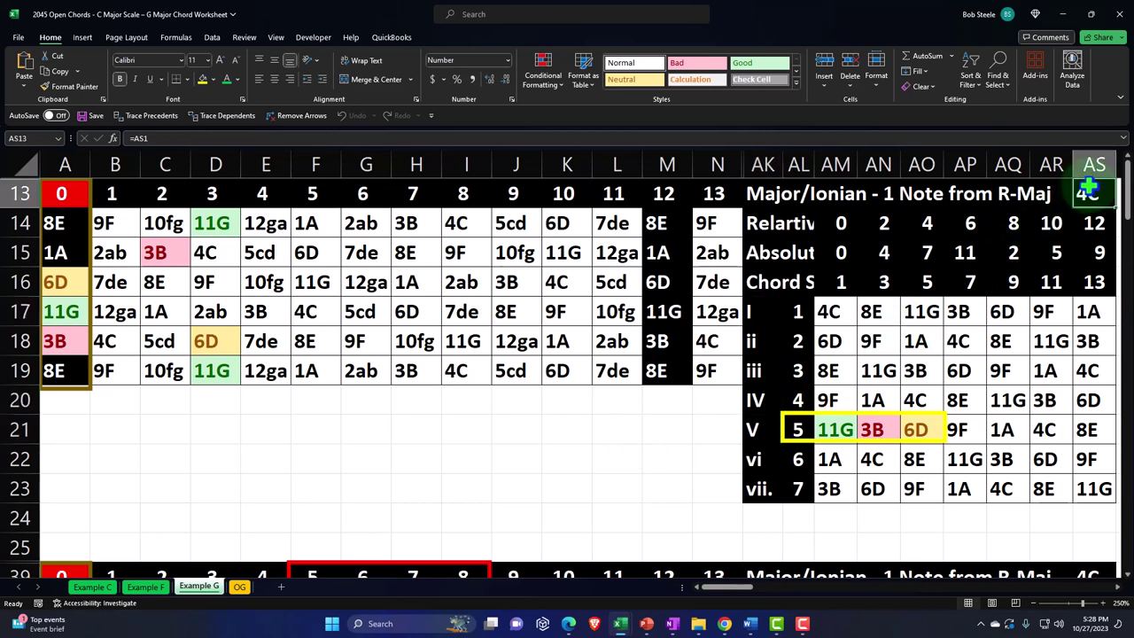
{"action": "left_click", "coordinate": [797, 311]}
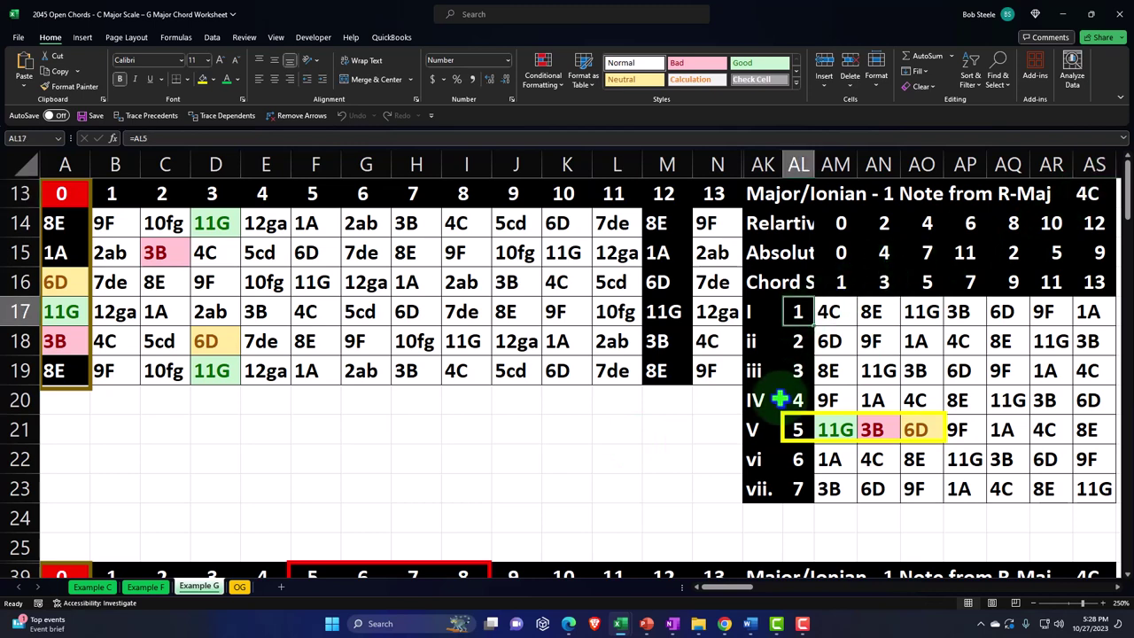
{"action": "left_click", "coordinate": [797, 400]}
{"action": "left_click", "coordinate": [800, 429]}
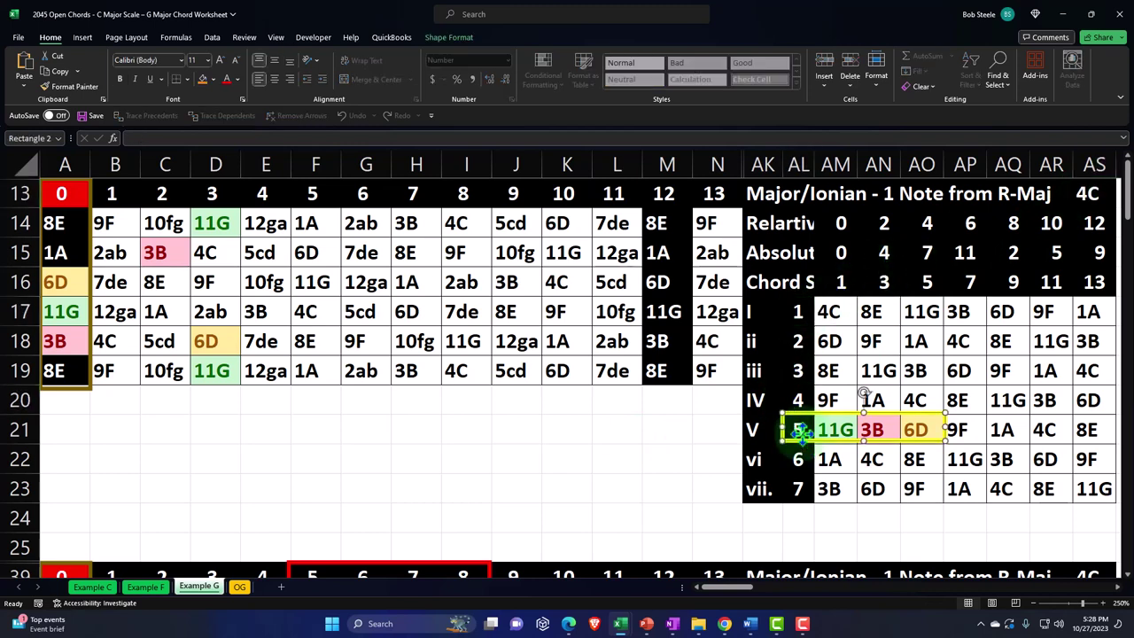
- Highlight the open-position G chord frets in A14:D19, and the same frets in the second block, A40:D45
{"action": "left_click", "coordinate": [479, 448]}
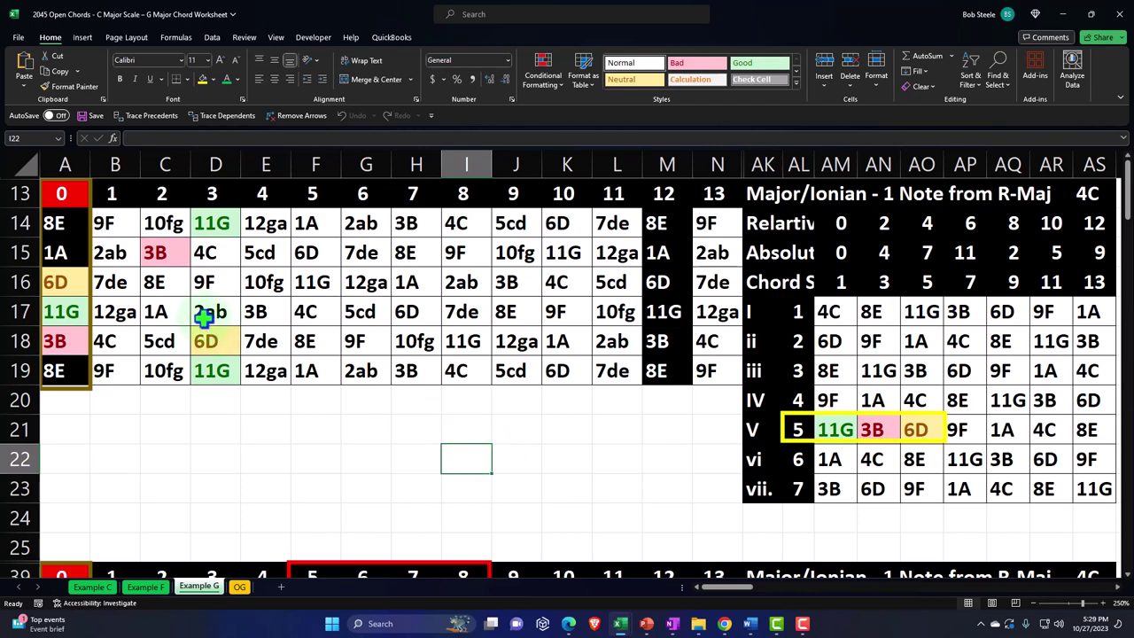
{"action": "left_click_drag", "start_coordinate": [69, 224], "coordinate": [210, 367]}
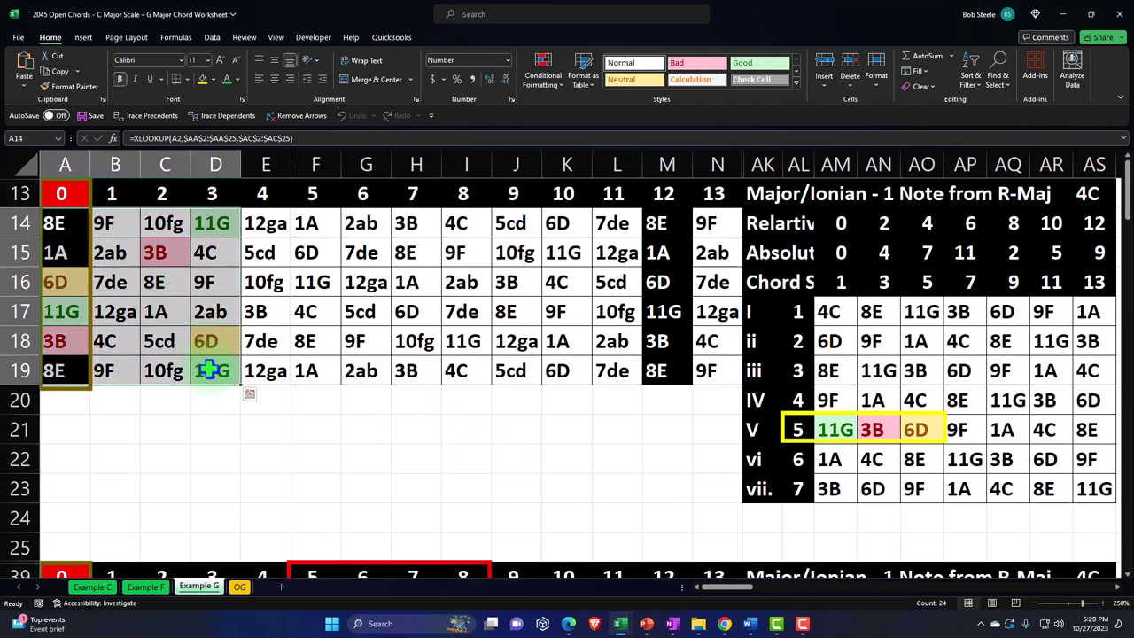
{"action": "scroll", "coordinate": [210, 367], "scroll_direction": "down", "scroll_amount": 4}
{"action": "scroll", "coordinate": [210, 367], "scroll_direction": "down", "scroll_amount": 1}
{"action": "left_click_drag", "start_coordinate": [58, 255], "coordinate": [204, 395]}
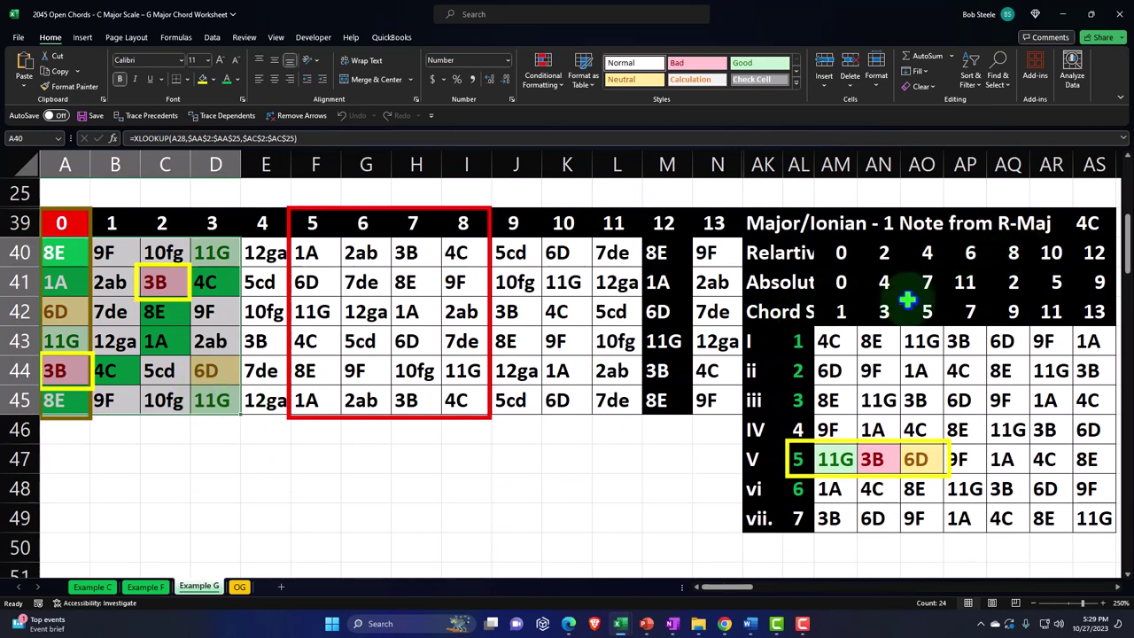
- Highlight the open-position frets A66:D71 in the third fretboard block of Example G
{"action": "scroll", "coordinate": [280, 452], "scroll_direction": "down", "scroll_amount": 2}
{"action": "scroll", "coordinate": [280, 452], "scroll_direction": "down", "scroll_amount": 2}
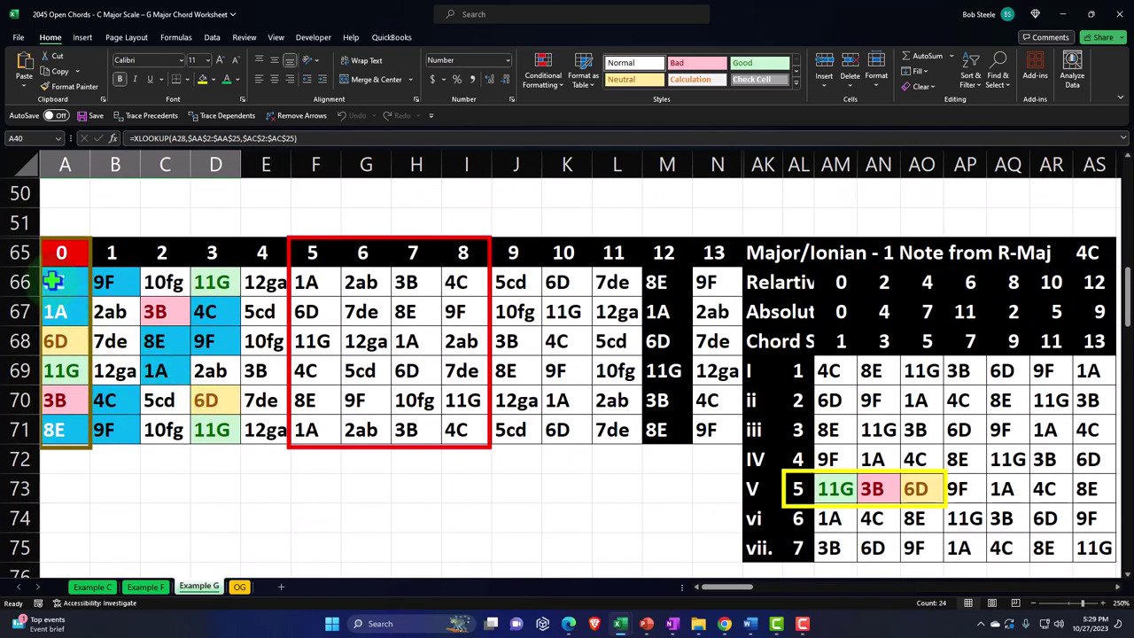
{"action": "left_click", "coordinate": [57, 280]}
{"action": "left_click_drag", "start_coordinate": [57, 280], "coordinate": [190, 431]}
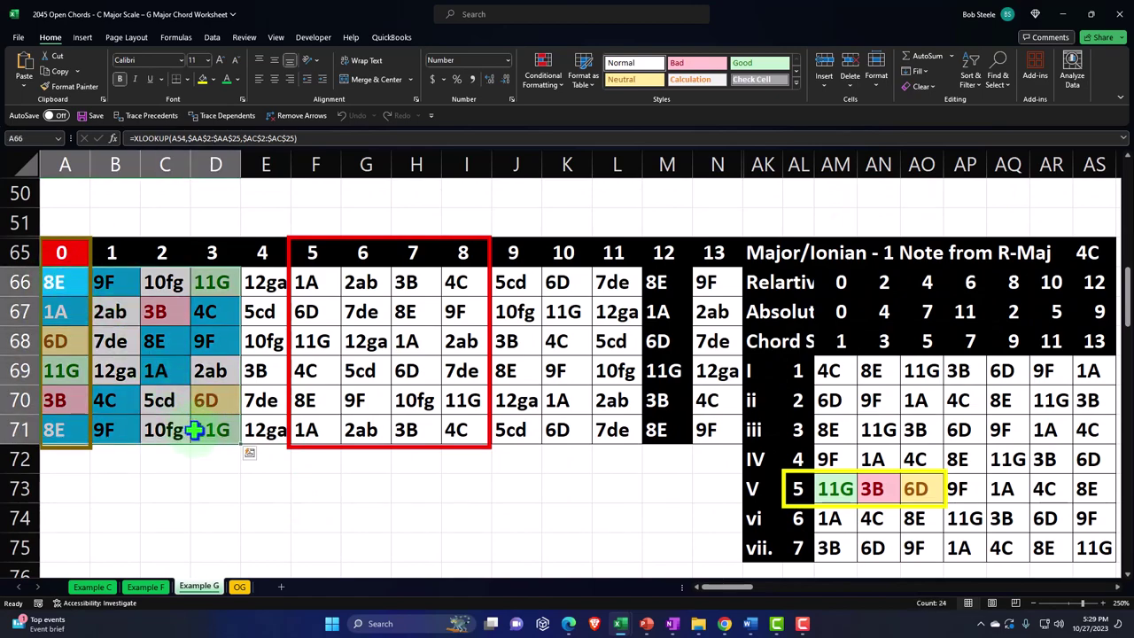
- Review the remaining Example G fretboard blocks, and point out the I chord root in AM147 and key note AS143
{"action": "scroll", "coordinate": [195, 431], "scroll_direction": "down", "scroll_amount": 1}
{"action": "scroll", "coordinate": [195, 431], "scroll_direction": "down", "scroll_amount": 5}
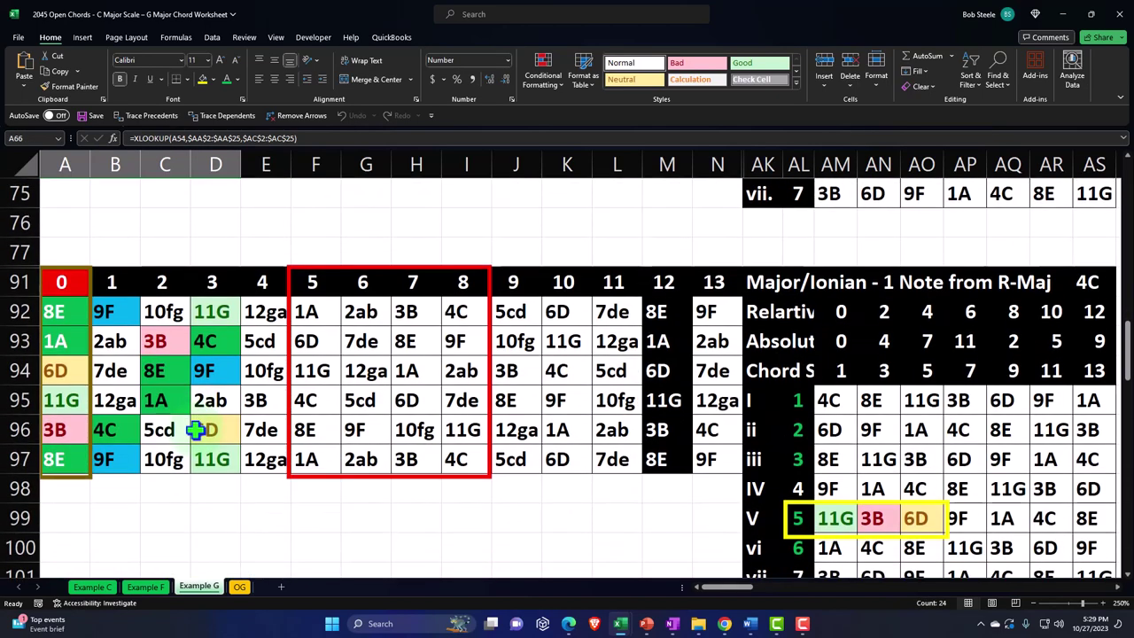
{"action": "scroll", "coordinate": [195, 431], "scroll_direction": "down", "scroll_amount": 2}
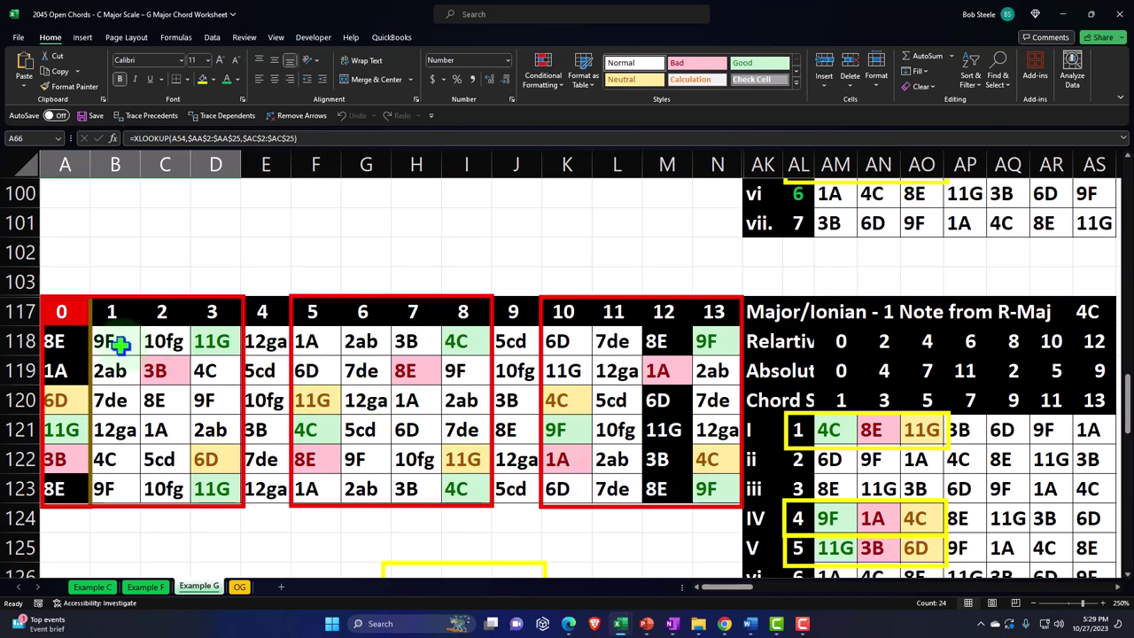
{"action": "scroll", "coordinate": [120, 346], "scroll_direction": "down", "scroll_amount": 5}
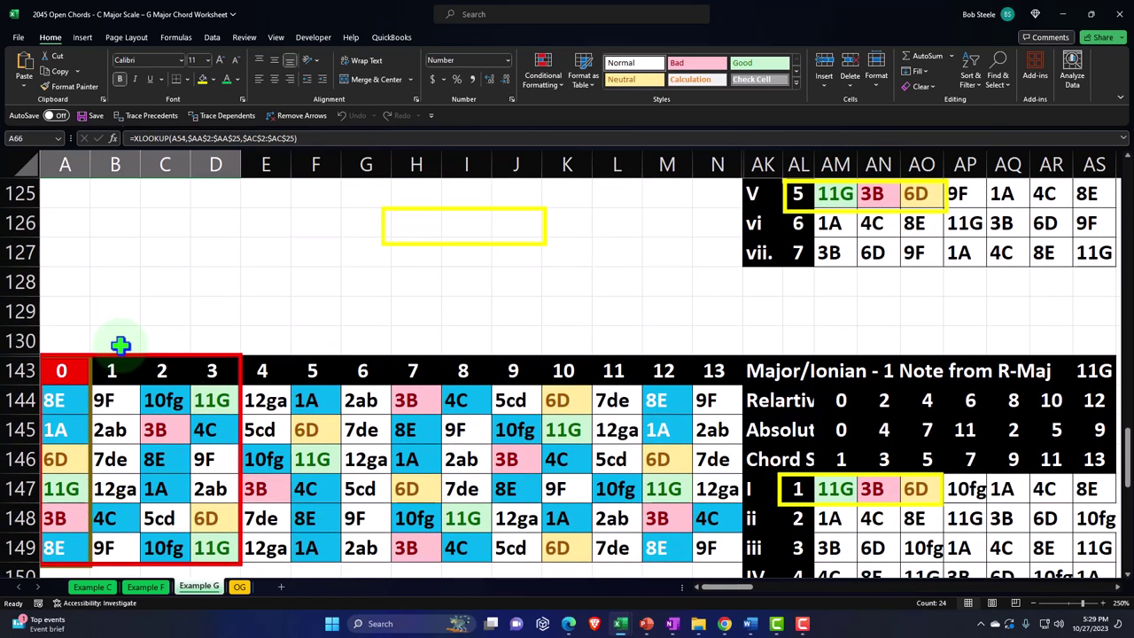
{"action": "scroll", "coordinate": [119, 346], "scroll_direction": "down", "scroll_amount": 1}
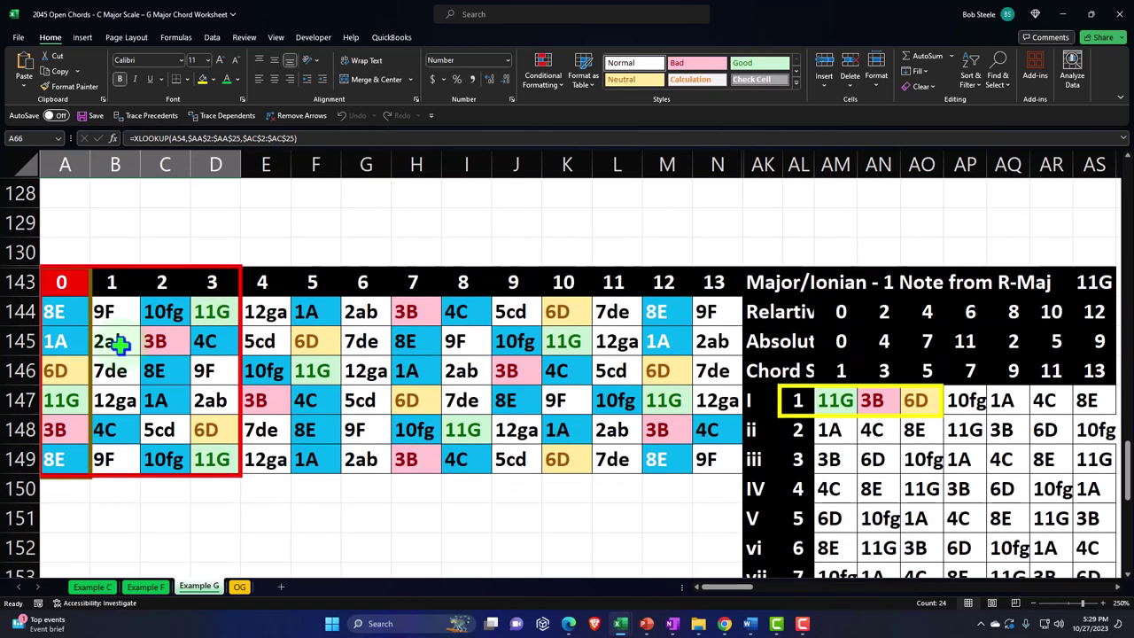
{"action": "left_click", "coordinate": [842, 402]}
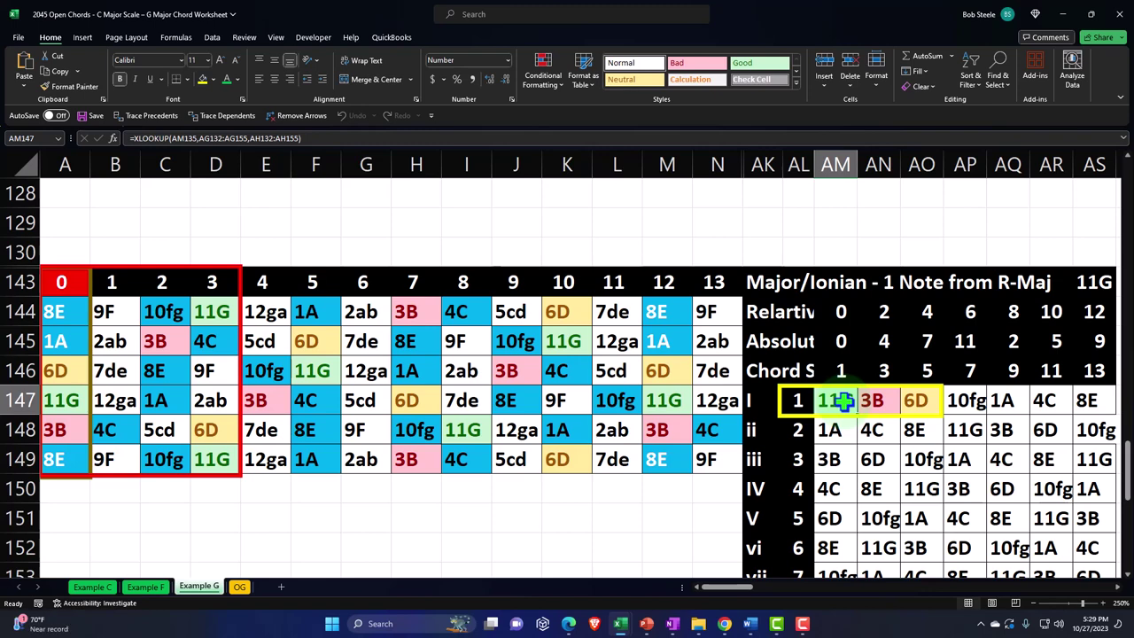
{"action": "left_click", "coordinate": [1090, 282]}
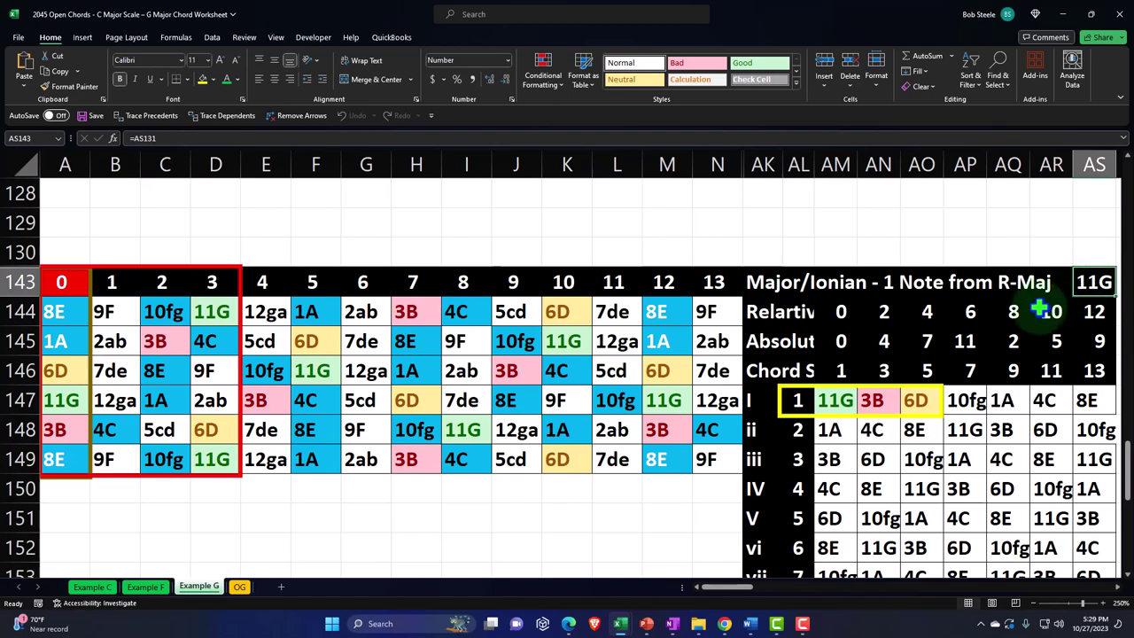
- Duplicate the OG sheet and name the copy Blank G
{"action": "scroll", "coordinate": [277, 434], "scroll_direction": "up", "scroll_amount": 20}
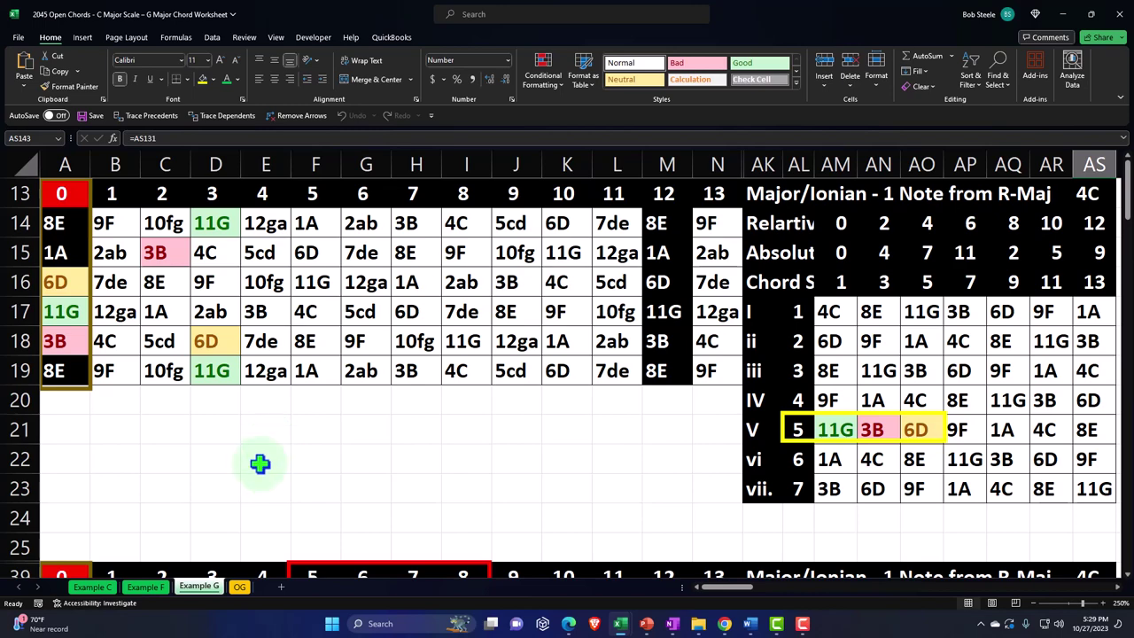
{"action": "left_click", "coordinate": [240, 586]}
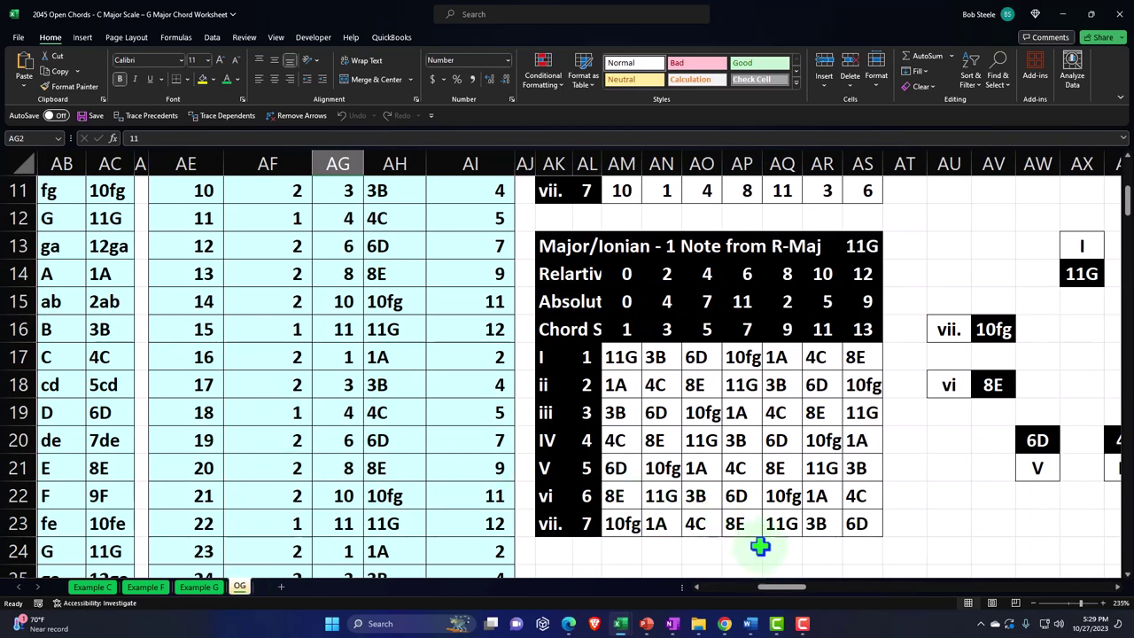
{"action": "left_click_drag", "start_coordinate": [780, 587], "coordinate": [725, 587]}
{"action": "scroll", "coordinate": [345, 409], "scroll_direction": "up", "scroll_amount": 4}
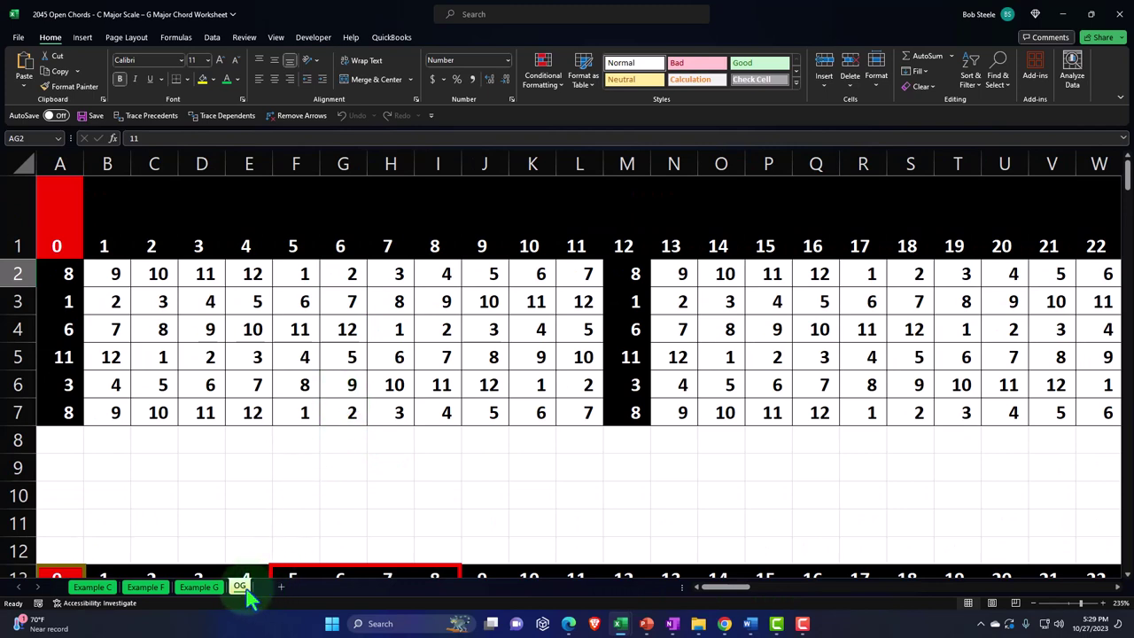
{"action": "left_click_drag", "start_coordinate": [249, 592], "coordinate": [271, 600]}
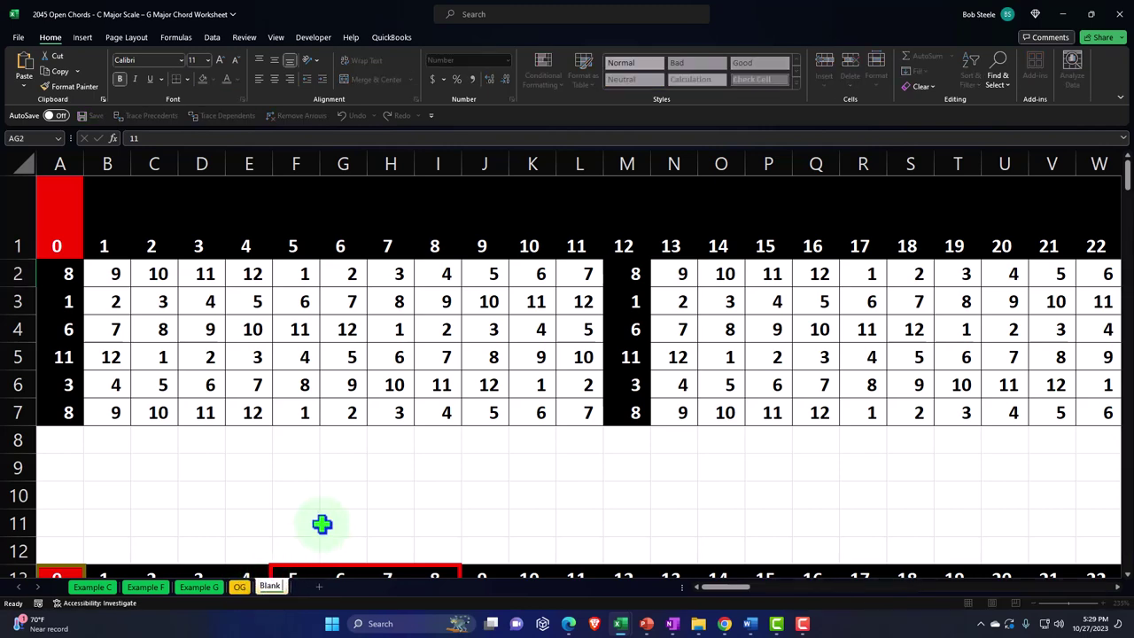
{"action": "left_click", "coordinate": [322, 523]}
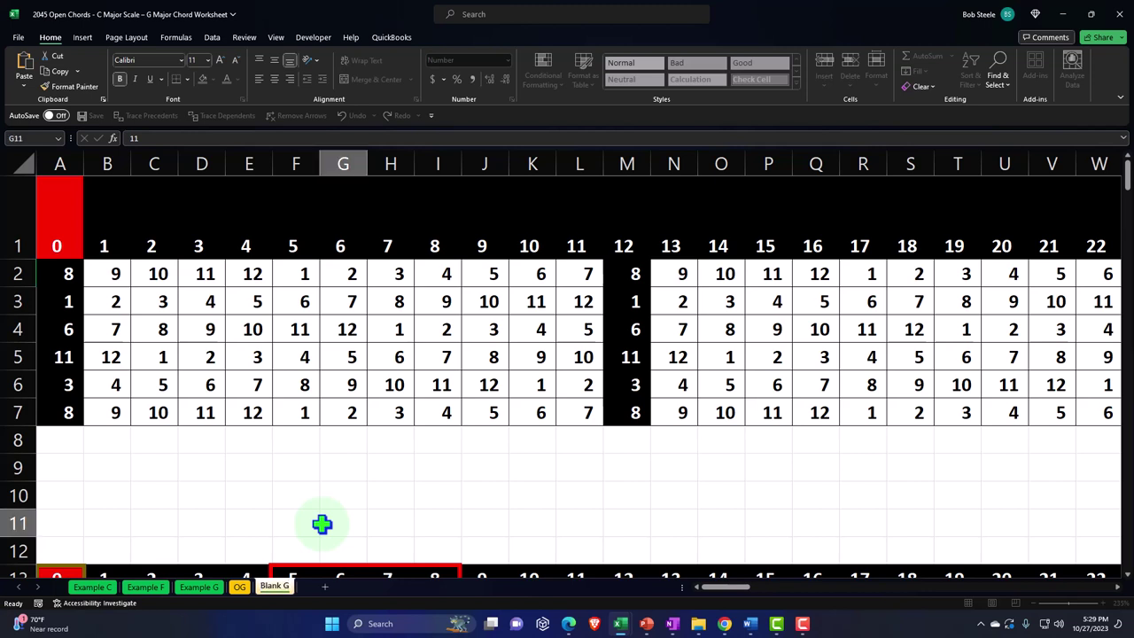
- Set the Blank G sheet's tab color to white
{"action": "right_click", "coordinate": [274, 592]}
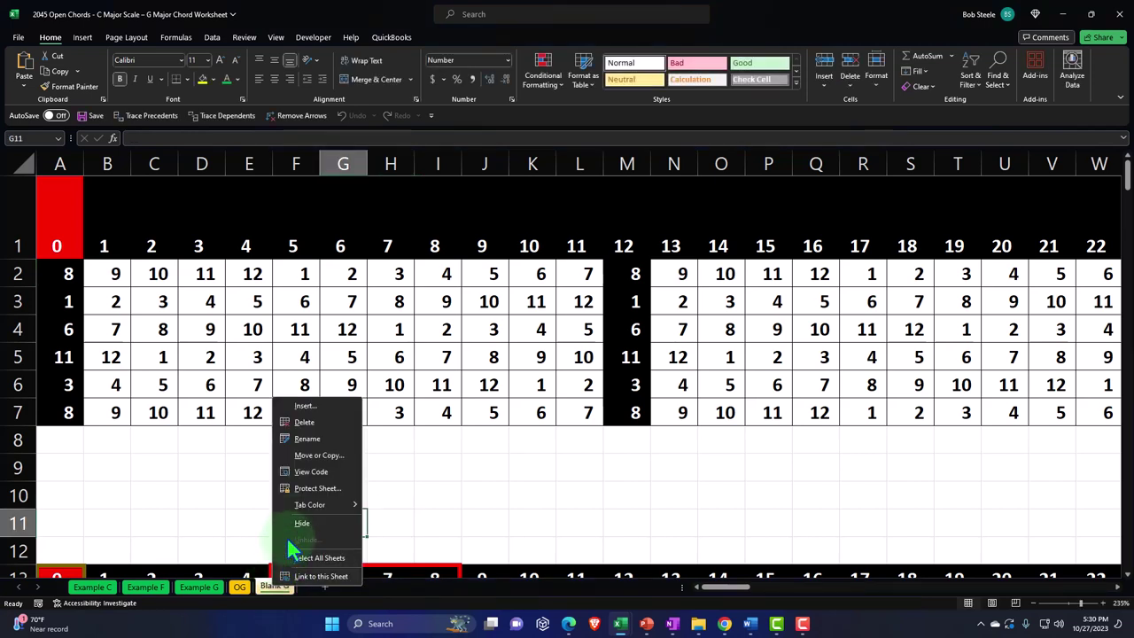
{"action": "mouse_move", "coordinate": [306, 505]}
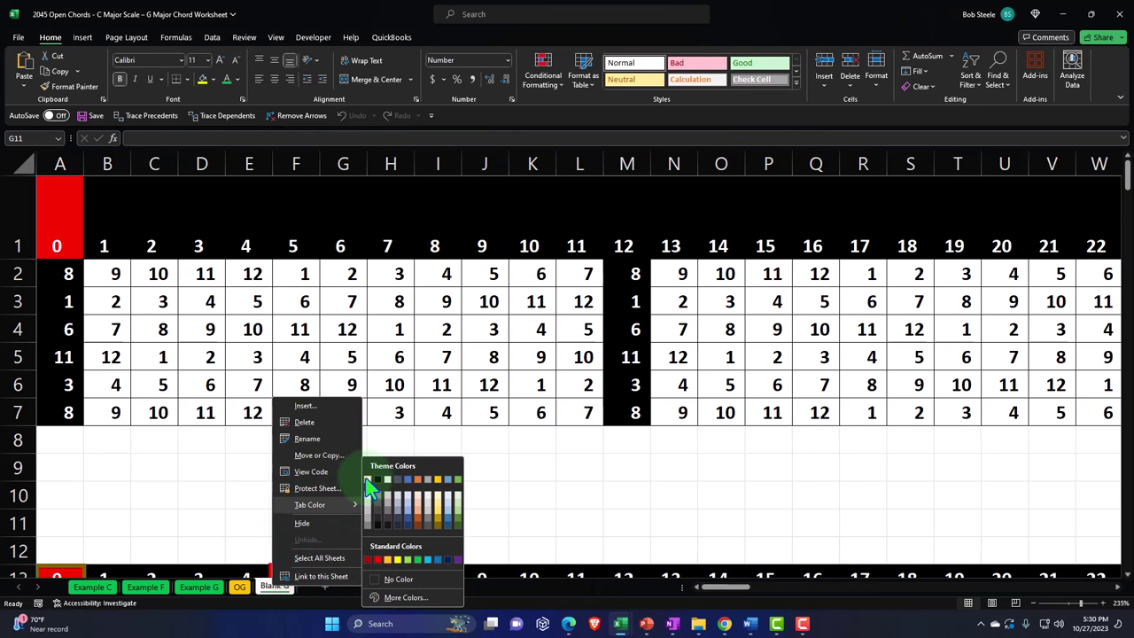
{"action": "left_click", "coordinate": [368, 479]}
{"action": "left_click", "coordinate": [363, 472]}
- On the Blank G sheet, set the root note number in AG2 to 4 for the C major scale
{"action": "left_click", "coordinate": [678, 302]}
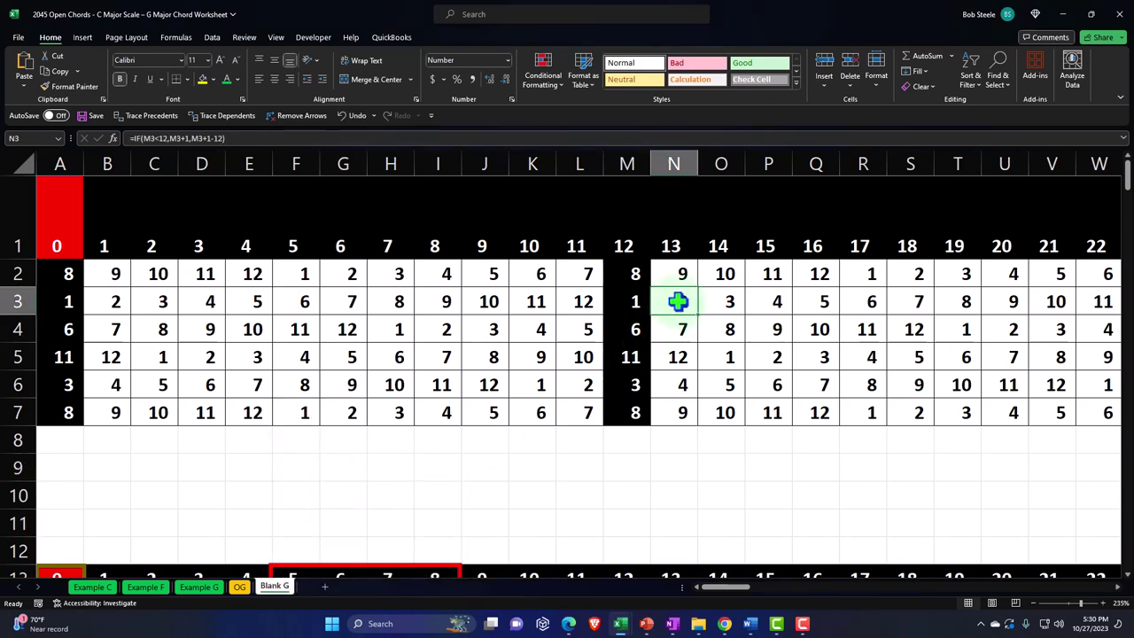
{"action": "key", "text": "Up"}
{"action": "key", "text": "Right"}
{"action": "key", "text": "Right"}
{"action": "key", "text": "Right"}
{"action": "key", "text": "Right"}
{"action": "key", "text": "Right"}
{"action": "key", "text": "Right"}
{"action": "key", "text": "Right"}
{"action": "key", "text": "Right"}
{"action": "key", "text": "Right"}
{"action": "key", "text": "Right"}
{"action": "key", "text": "Right"}
{"action": "key", "text": "Right"}
{"action": "key", "text": "Right"}
{"action": "key", "text": "Right"}
{"action": "key", "text": "Right"}
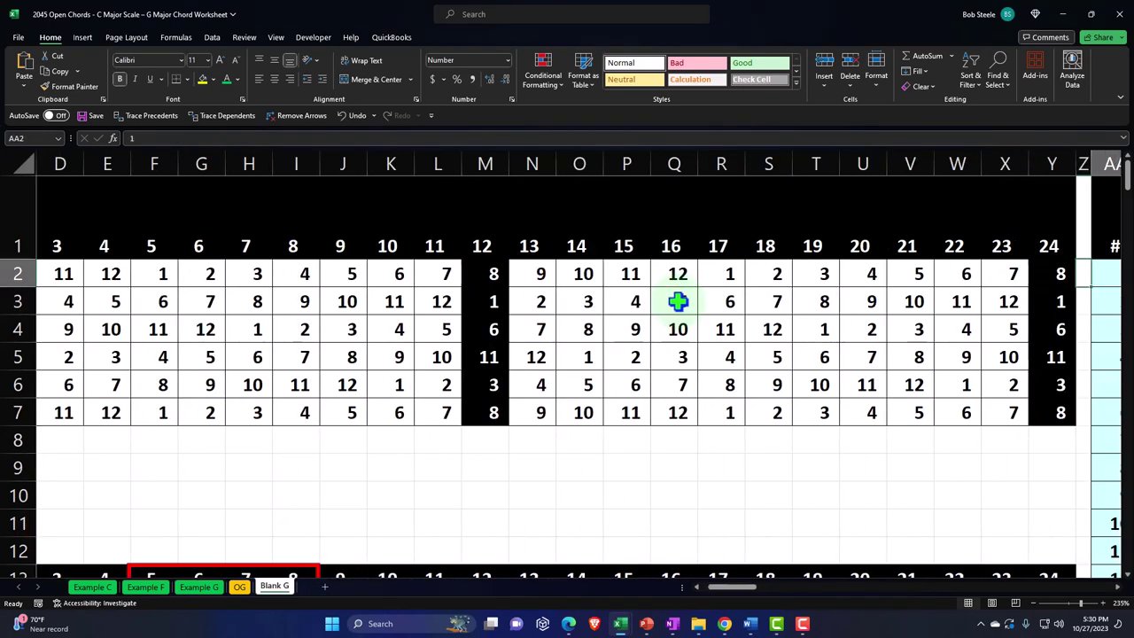
{"action": "key", "text": "Right"}
{"action": "key", "text": "Right"}
{"action": "key", "text": "Right"}
{"action": "key", "text": "Right"}
{"action": "key", "text": "Right"}
{"action": "key", "text": "Right"}
{"action": "key", "text": "Right"}
{"action": "key", "text": "Right"}
{"action": "key", "text": "Right"}
{"action": "key", "text": "Right"}
{"action": "key", "text": "Right"}
{"action": "key", "text": "Right"}
{"action": "key", "text": "Right"}
{"action": "key", "text": "Right"}
{"action": "key", "text": "Right"}
{"action": "key", "text": "Right"}
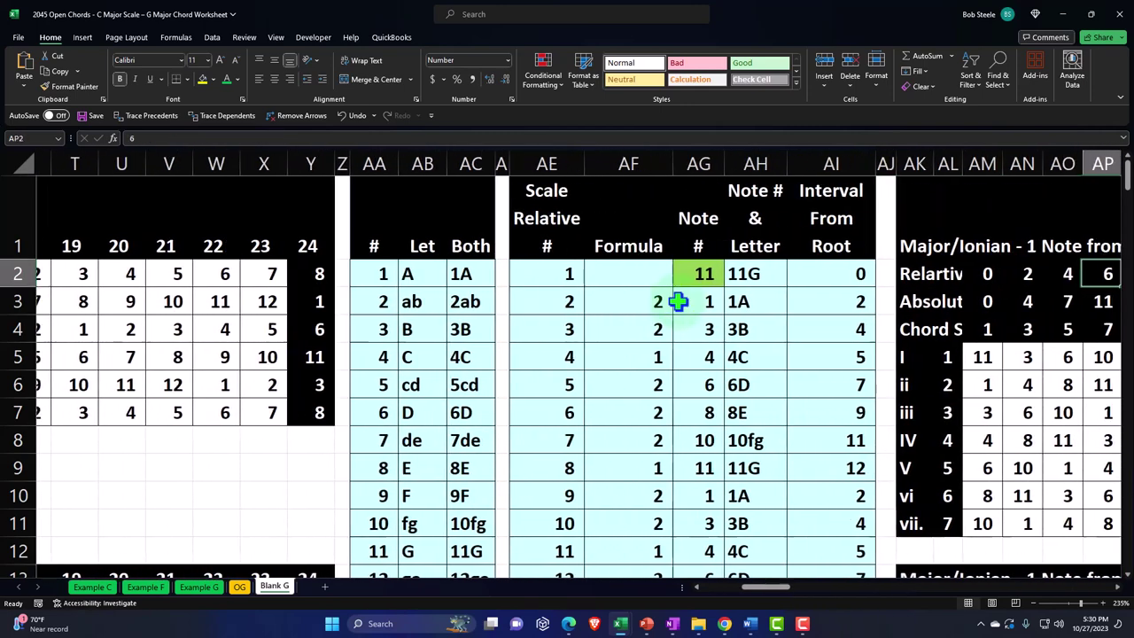
{"action": "key", "text": "Left"}
{"action": "key", "text": "Left"}
{"action": "key", "text": "Left"}
{"action": "key", "text": "Left"}
{"action": "key", "text": "Left"}
{"action": "key", "text": "Left"}
{"action": "key", "text": "Left"}
{"action": "key", "text": "Left"}
{"action": "key", "text": "Left"}
{"action": "key", "text": "Left"}
{"action": "key", "text": "Left"}
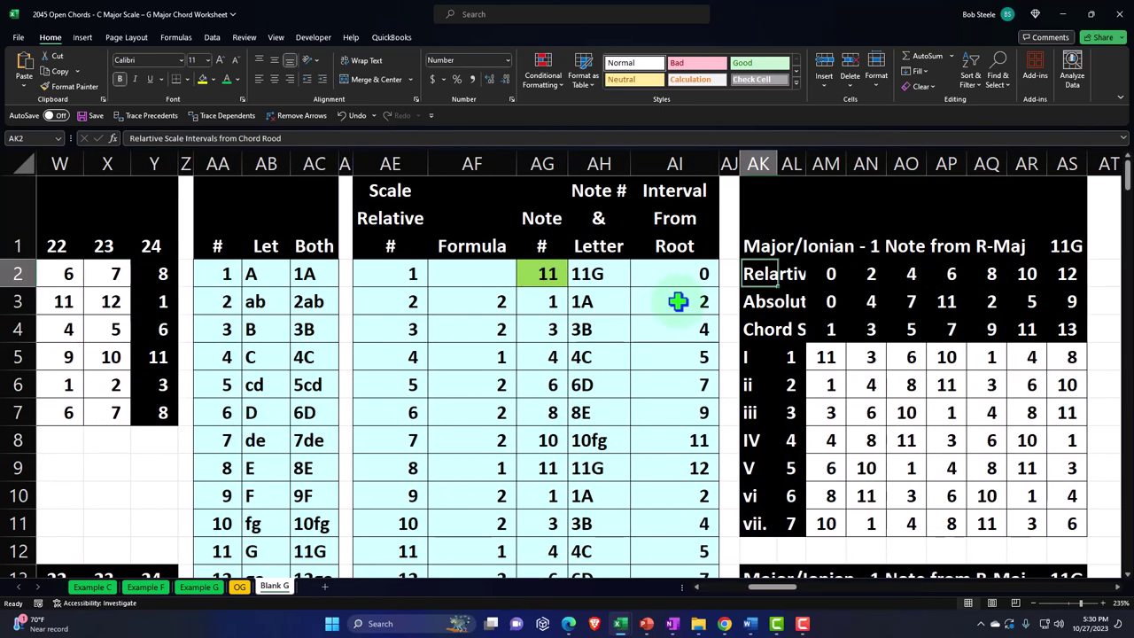
{"action": "key", "text": "Left"}
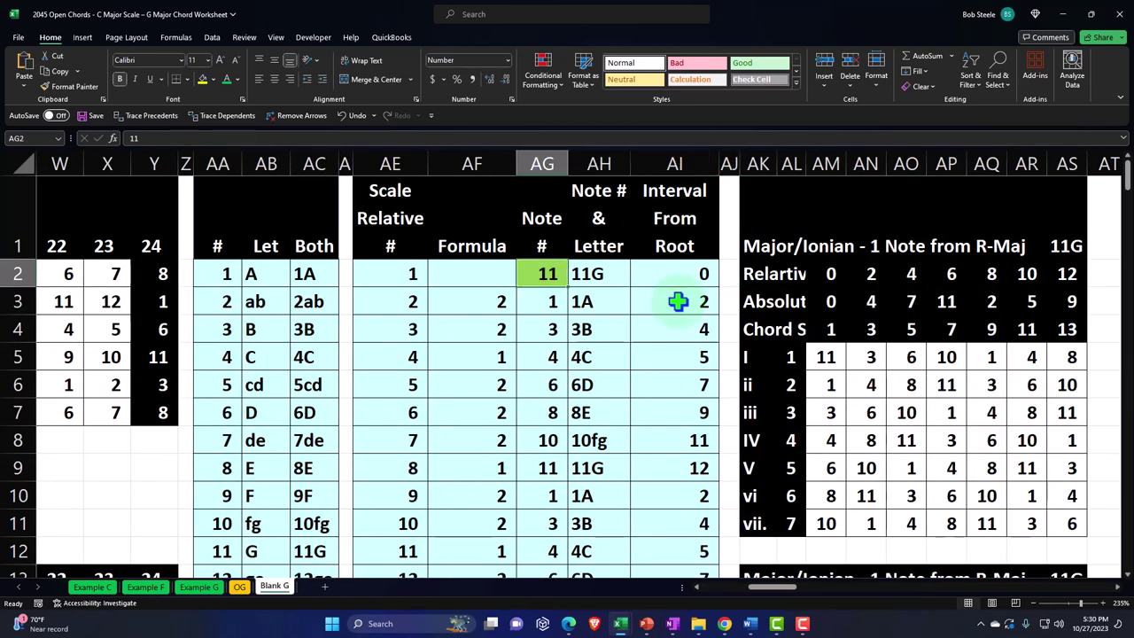
{"action": "scroll", "coordinate": [761, 367], "scroll_direction": "down", "scroll_amount": 2}
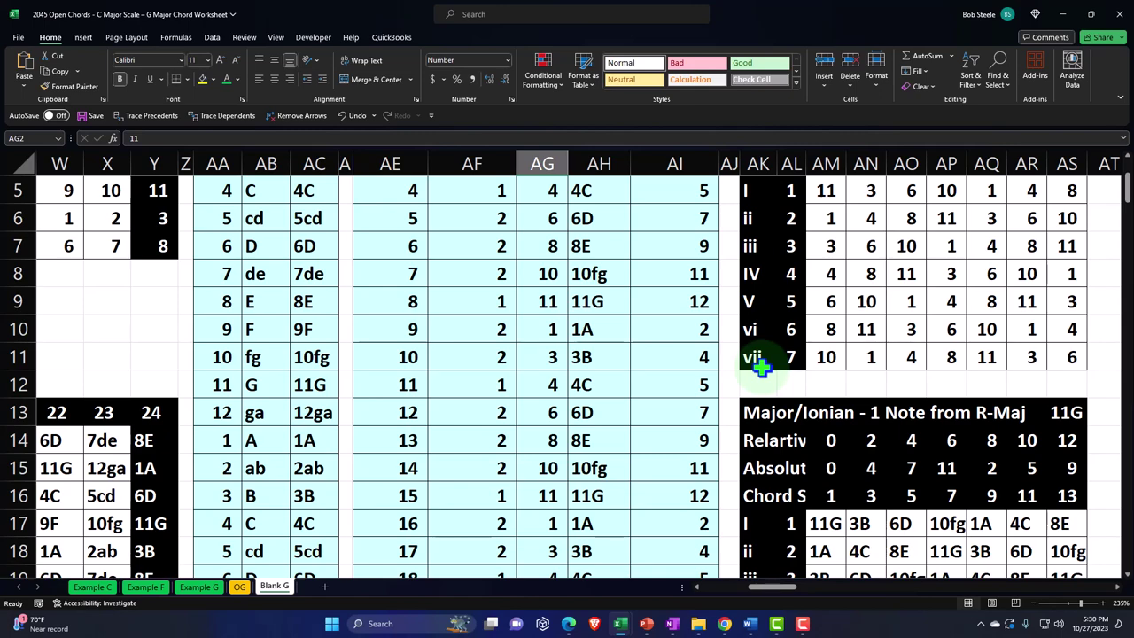
{"action": "scroll", "coordinate": [760, 368], "scroll_direction": "up", "scroll_amount": 2}
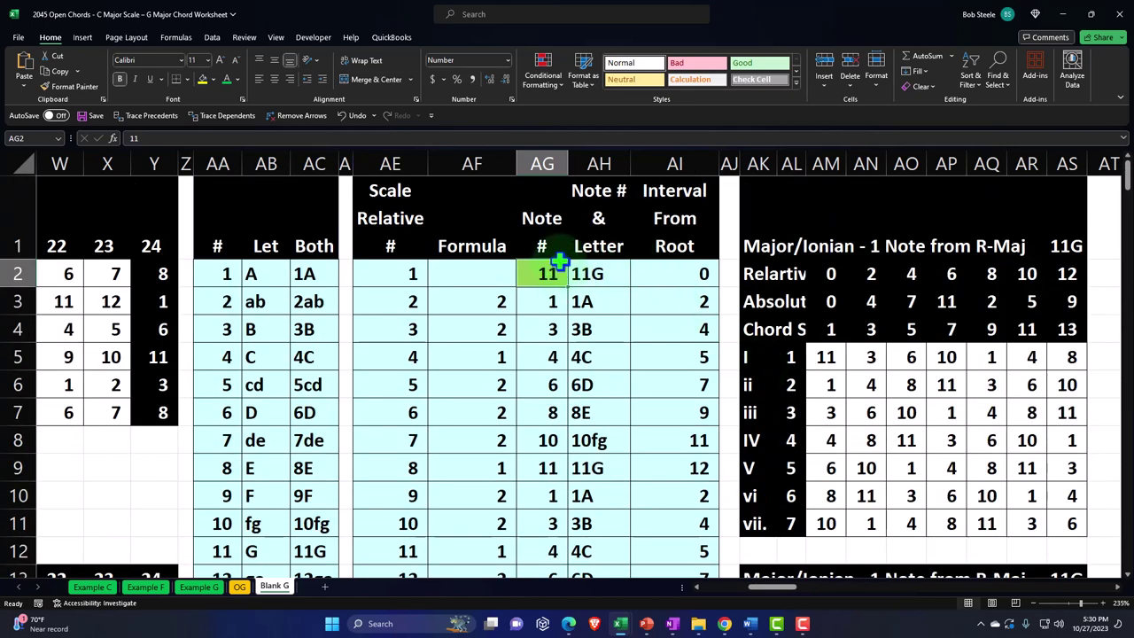
{"action": "type", "text": "4"}
{"action": "key", "text": "Return"}
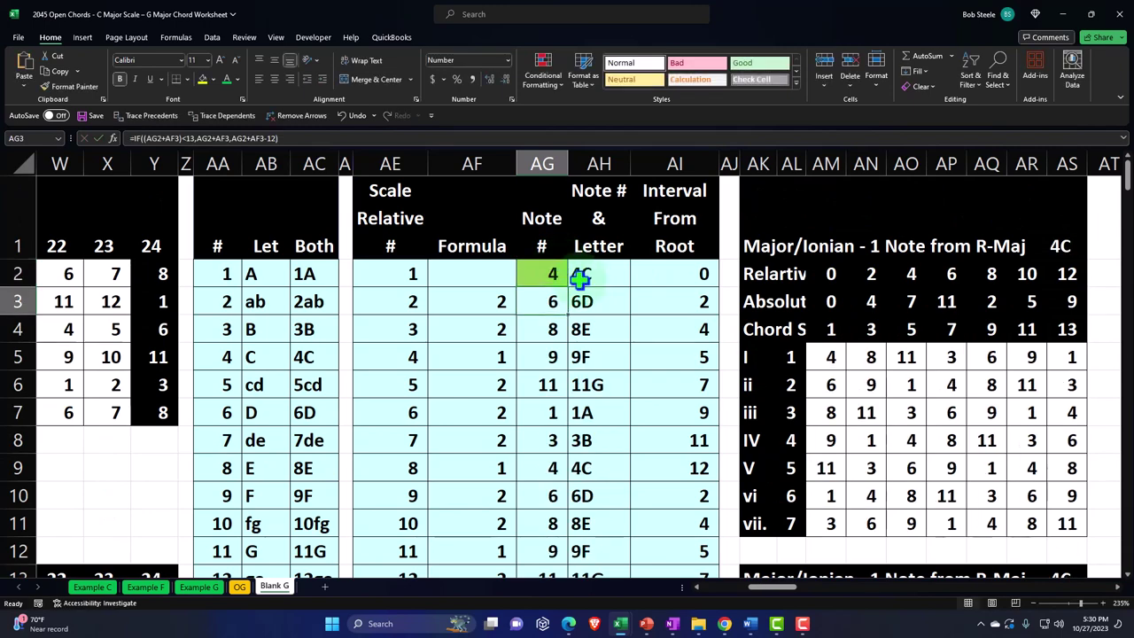
- Check key note AS13 and the V chord row in the note-letter chord table below
{"action": "scroll", "coordinate": [936, 476], "scroll_direction": "down", "scroll_amount": 1}
{"action": "left_click", "coordinate": [1064, 494]}
{"action": "scroll", "coordinate": [1063, 494], "scroll_direction": "down", "scroll_amount": 3}
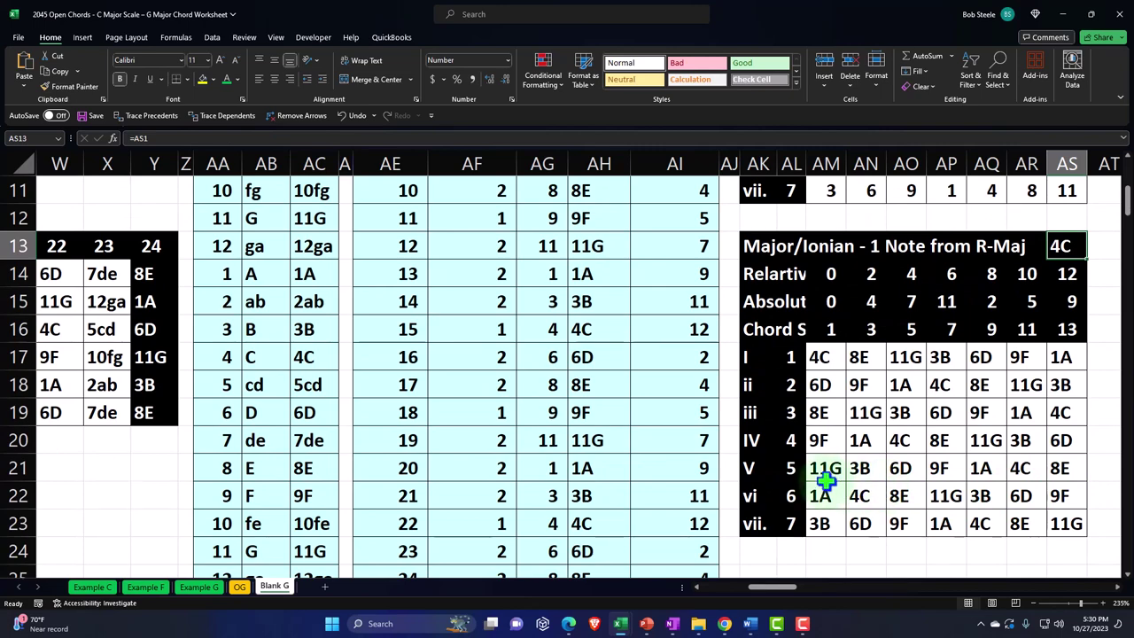
- Clear the conditional formatting rules from the fretboard notes in A14:L19
{"action": "scroll", "coordinate": [825, 479], "scroll_direction": "up", "scroll_amount": 3}
{"action": "left_click", "coordinate": [689, 345]}
{"action": "key", "text": "Left"}
{"action": "key", "text": "Left"}
{"action": "key", "text": "Left"}
{"action": "key", "text": "Left"}
{"action": "key", "text": "Left"}
{"action": "key", "text": "Left"}
{"action": "key", "text": "Left"}
{"action": "key", "text": "Left"}
{"action": "key", "text": "Left"}
{"action": "key", "text": "Left"}
{"action": "key", "text": "Left"}
{"action": "key", "text": "Left"}
{"action": "key", "text": "Left"}
{"action": "key", "text": "Left"}
{"action": "key", "text": "Left"}
{"action": "key", "text": "Left"}
{"action": "key", "text": "Left"}
{"action": "key", "text": "Left"}
{"action": "key", "text": "Left"}
{"action": "key", "text": "Left"}
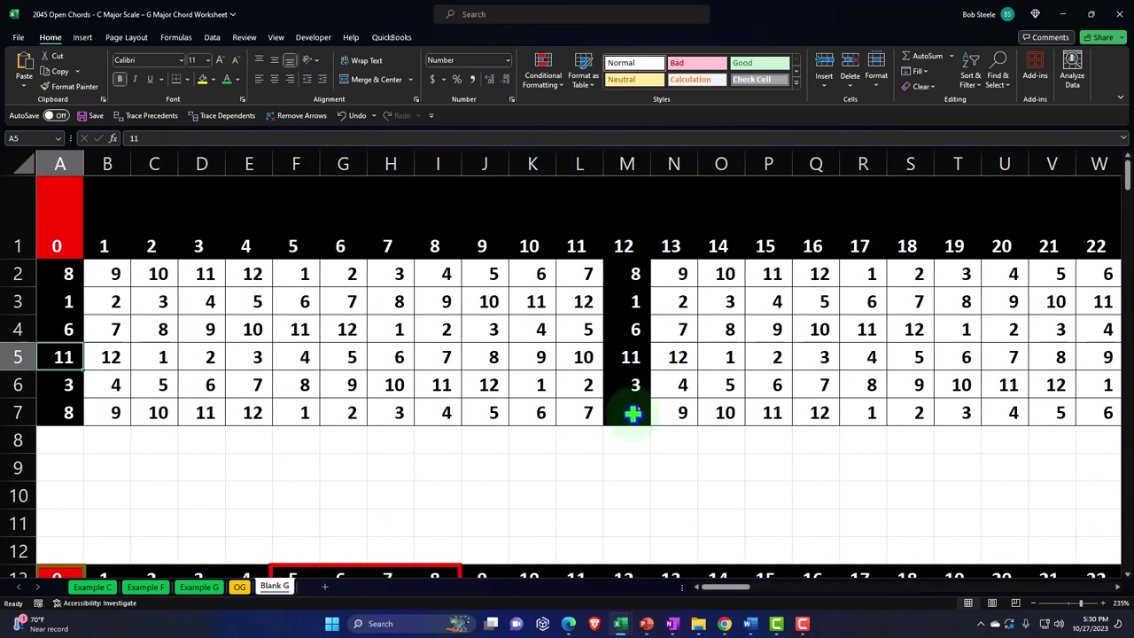
{"action": "left_click", "coordinate": [443, 464]}
{"action": "scroll", "coordinate": [443, 464], "scroll_direction": "down", "scroll_amount": 3}
{"action": "scroll", "coordinate": [443, 460], "scroll_direction": "down", "scroll_amount": 2}
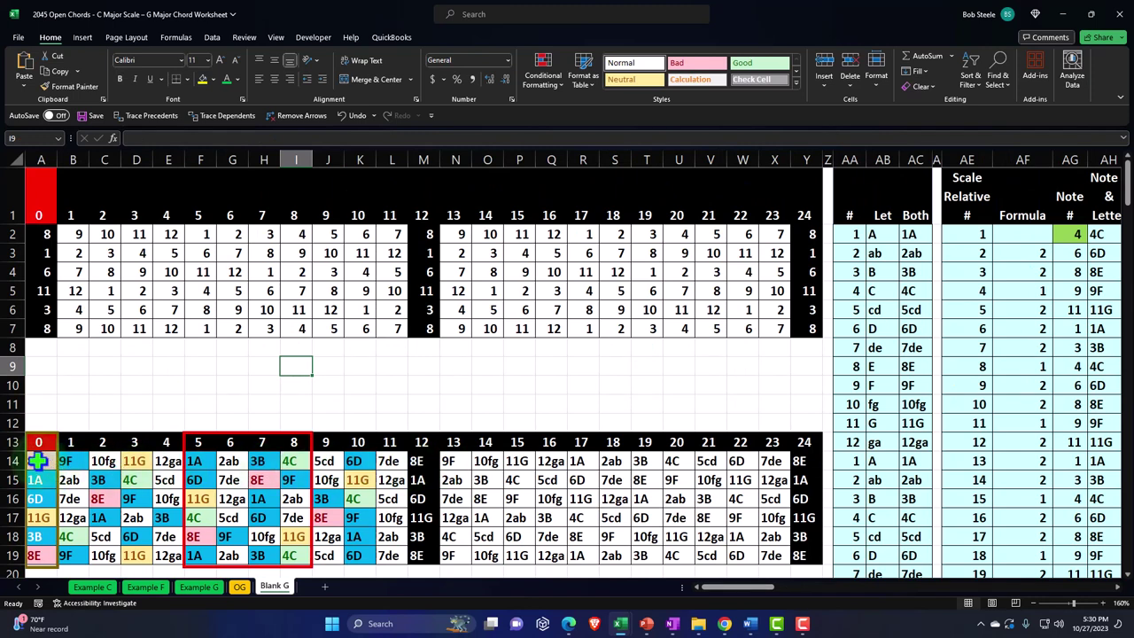
{"action": "left_click_drag", "start_coordinate": [36, 461], "coordinate": [379, 551]}
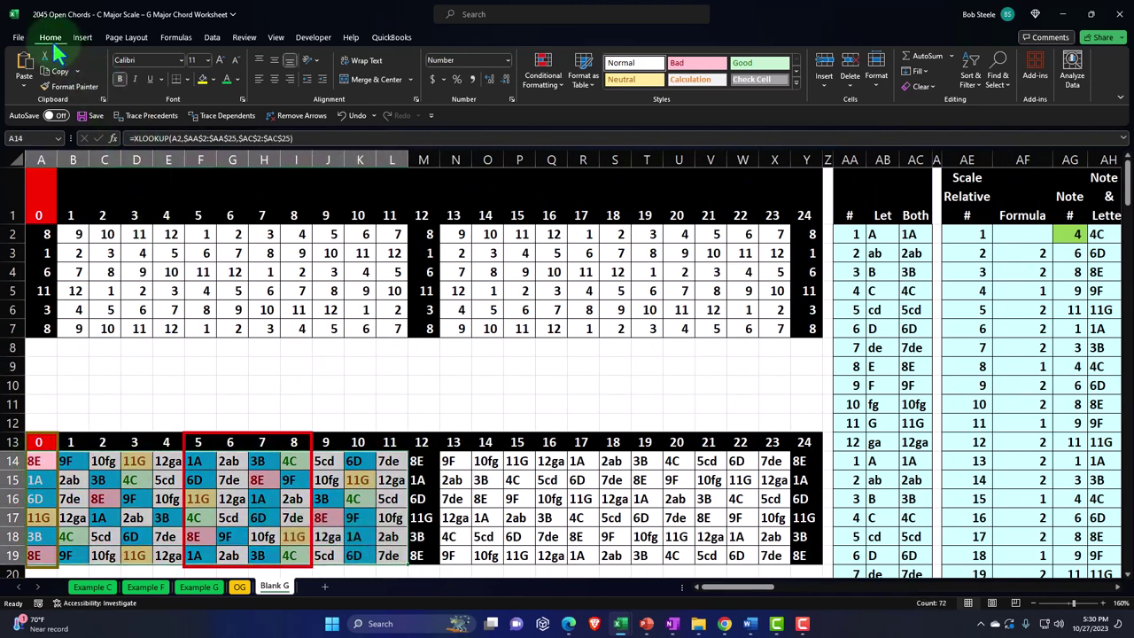
{"action": "left_click", "coordinate": [539, 84]}
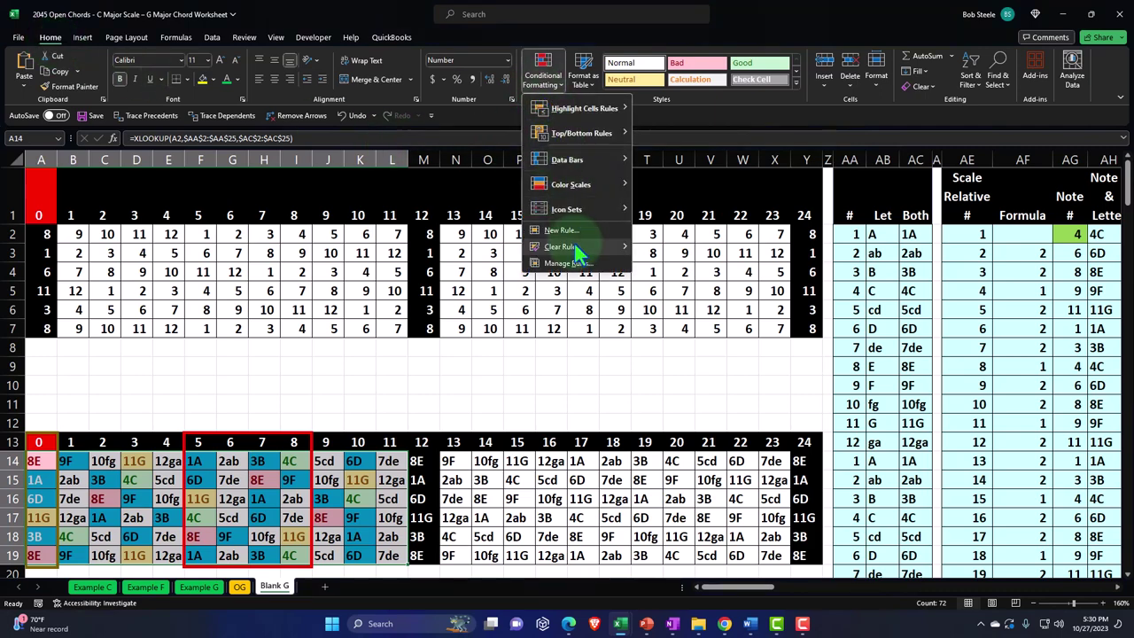
{"action": "mouse_move", "coordinate": [562, 247]}
{"action": "left_click", "coordinate": [666, 250]}
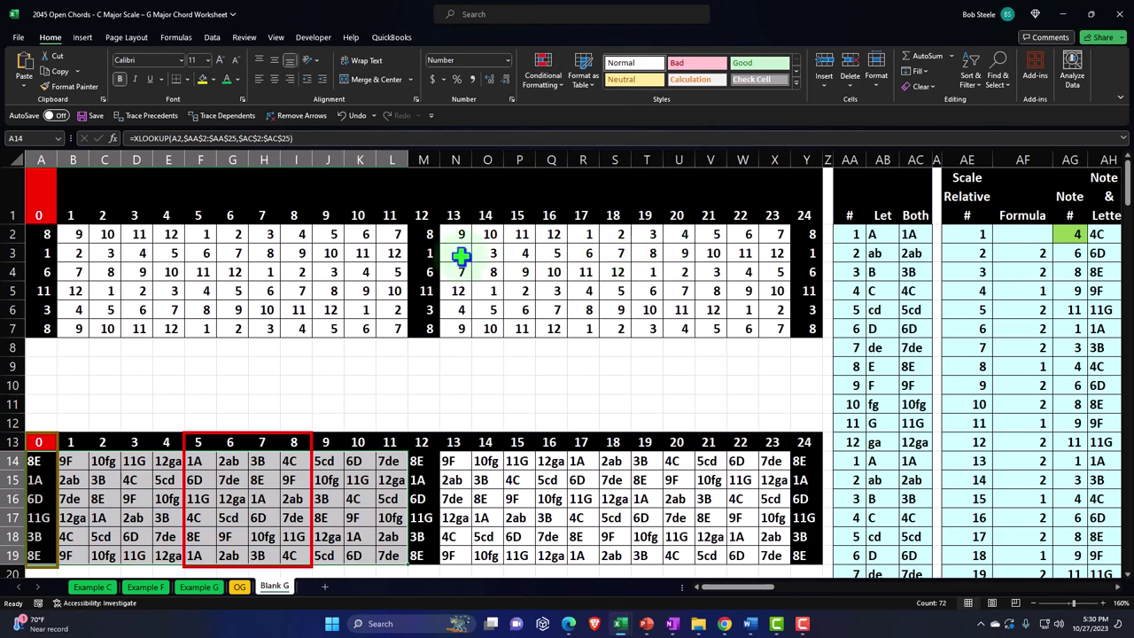
- Copy the complete worksheet block in rows 1 to 25 and paste it over the block starting at A27
{"action": "left_click_drag", "start_coordinate": [9, 188], "coordinate": [80, 551]}
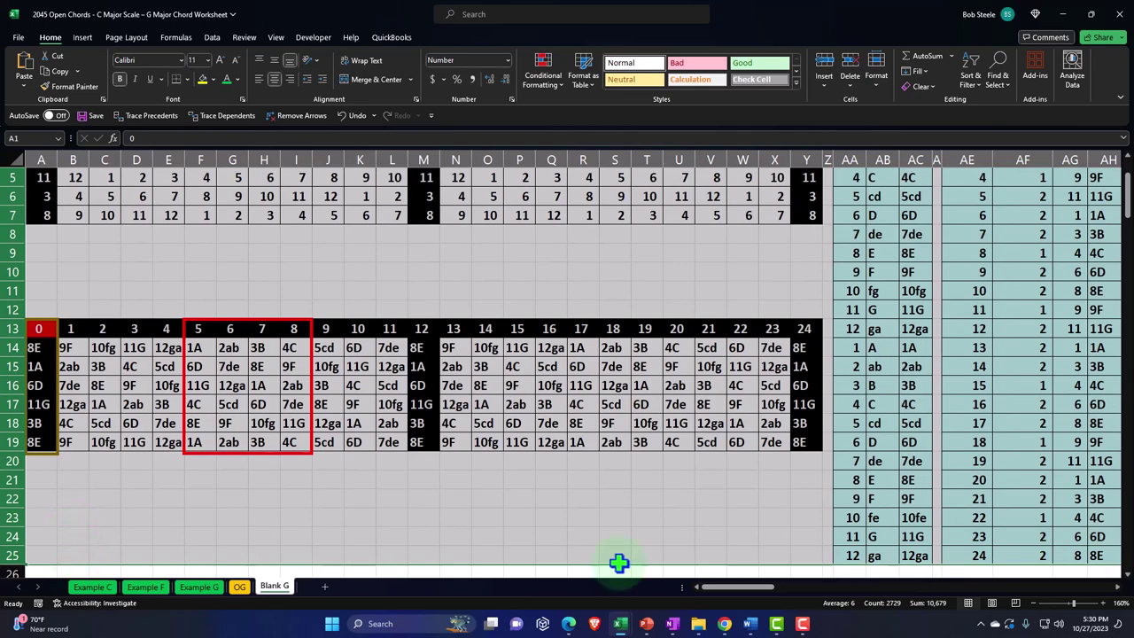
{"action": "scroll", "coordinate": [835, 537], "scroll_direction": "up", "scroll_amount": 2}
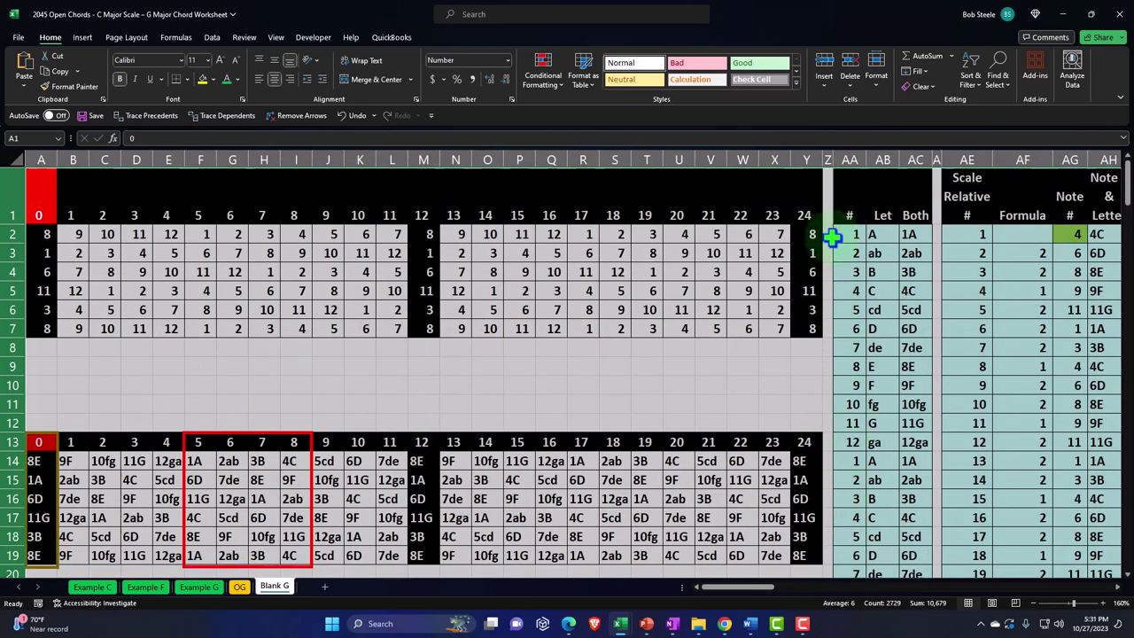
{"action": "scroll", "coordinate": [836, 286], "scroll_direction": "down", "scroll_amount": 3}
{"action": "key", "text": "ctrl+c"}
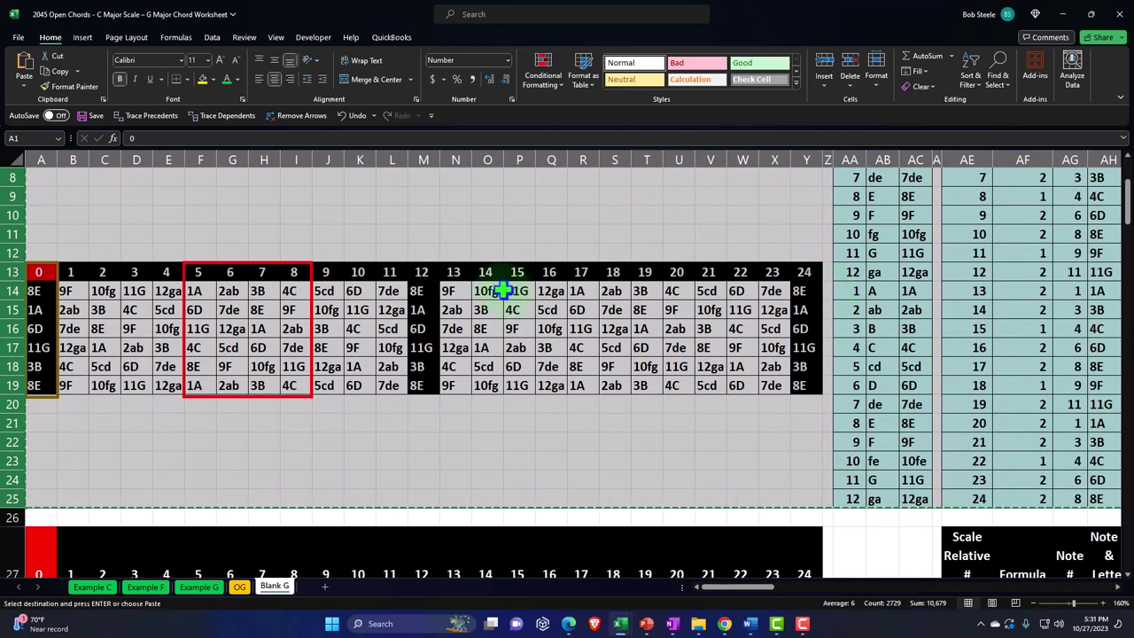
{"action": "scroll", "coordinate": [501, 286], "scroll_direction": "down", "scroll_amount": 3}
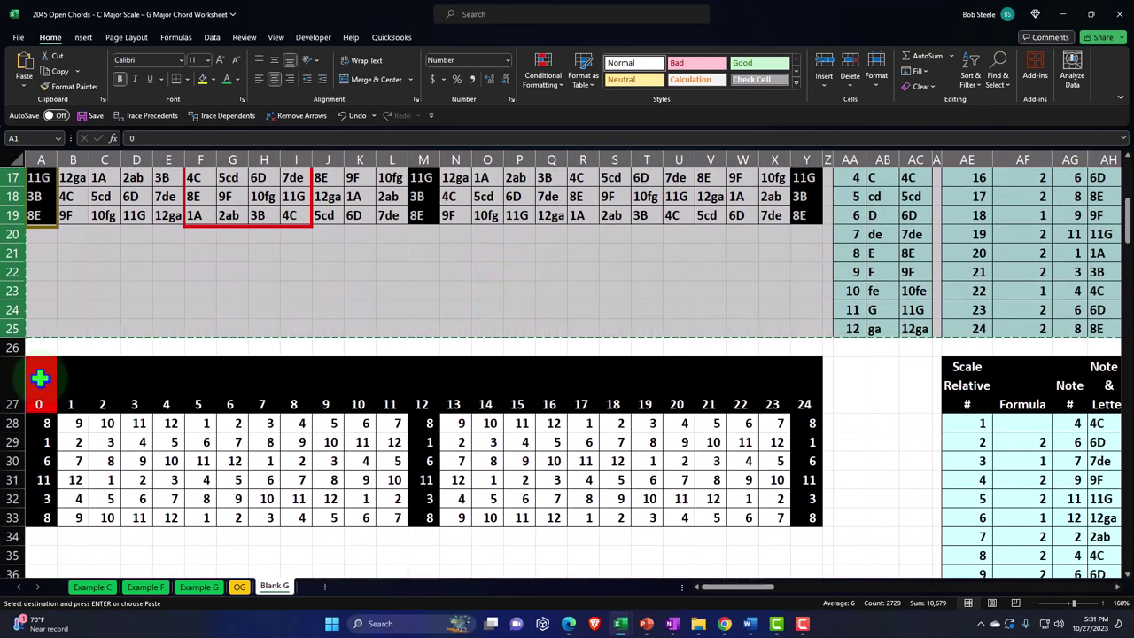
{"action": "left_click", "coordinate": [38, 378]}
{"action": "key", "text": "ctrl+v"}
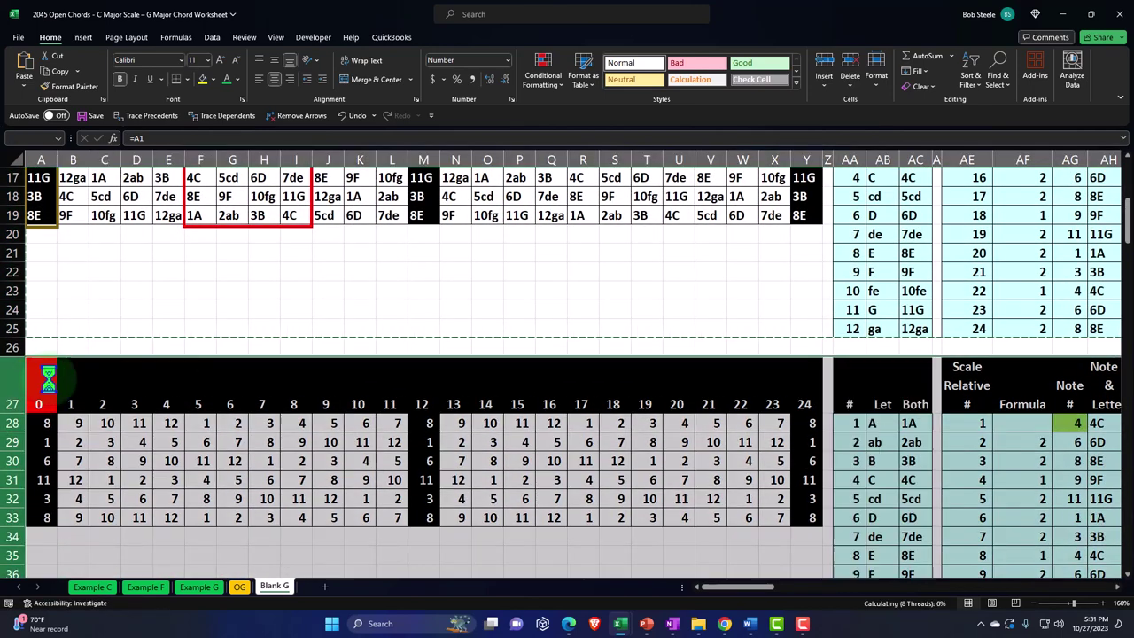
- Paste the copied block over the next two worksheet blocks, starting at A53 and A79
{"action": "scroll", "coordinate": [331, 369], "scroll_direction": "down", "scroll_amount": 7}
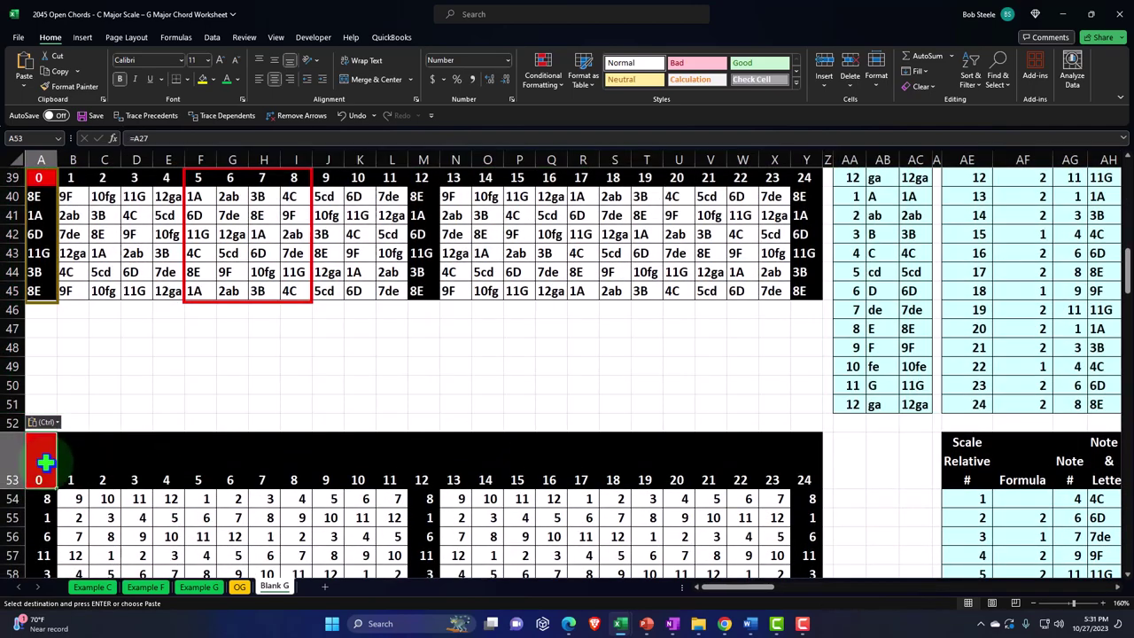
{"action": "left_click", "coordinate": [45, 461]}
{"action": "key", "text": "ctrl+v"}
{"action": "scroll", "coordinate": [141, 437], "scroll_direction": "down", "scroll_amount": 4}
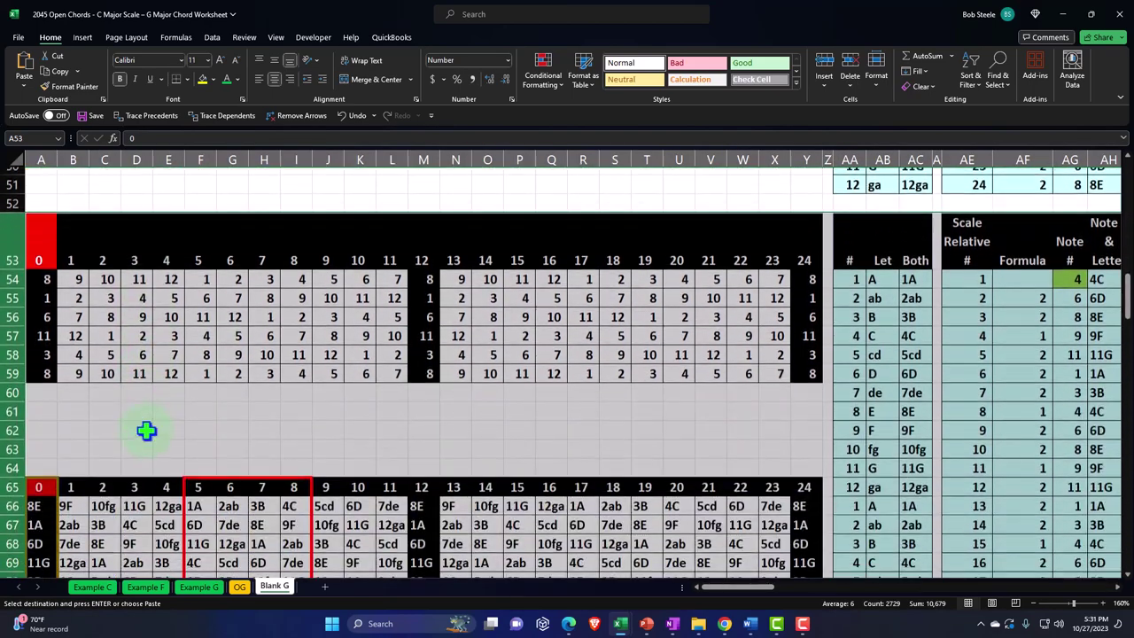
{"action": "scroll", "coordinate": [146, 430], "scroll_direction": "down", "scroll_amount": 4}
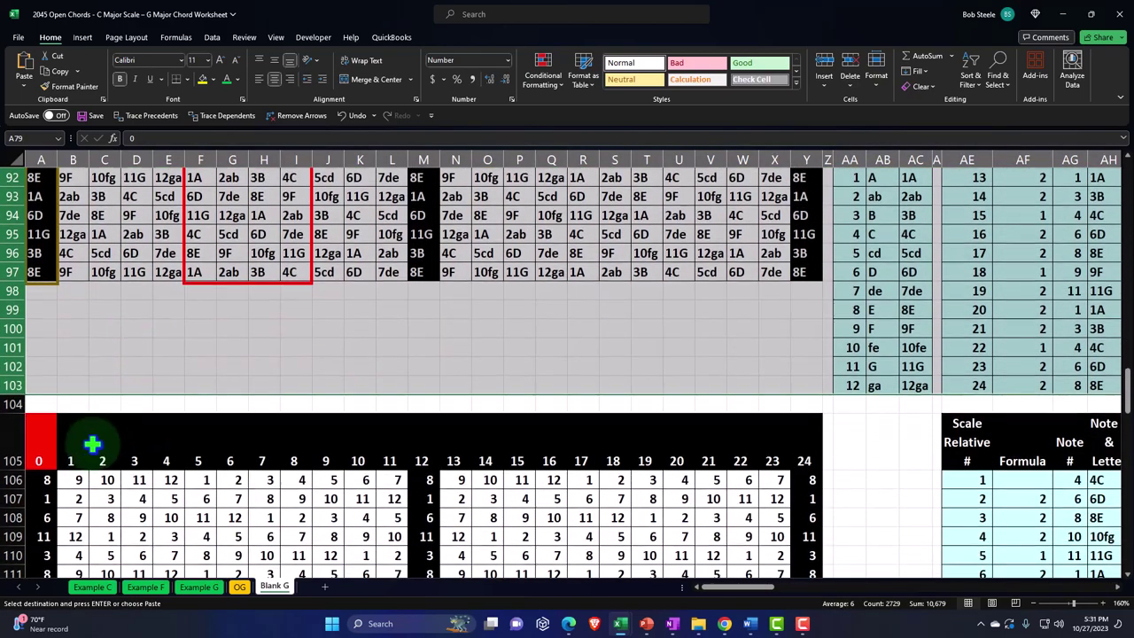
- Paste the copied worksheet block over the three remaining blocks starting at A105, A131 and A157
{"action": "left_click", "coordinate": [53, 440]}
{"action": "scroll", "coordinate": [84, 426], "scroll_direction": "down", "scroll_amount": 4}
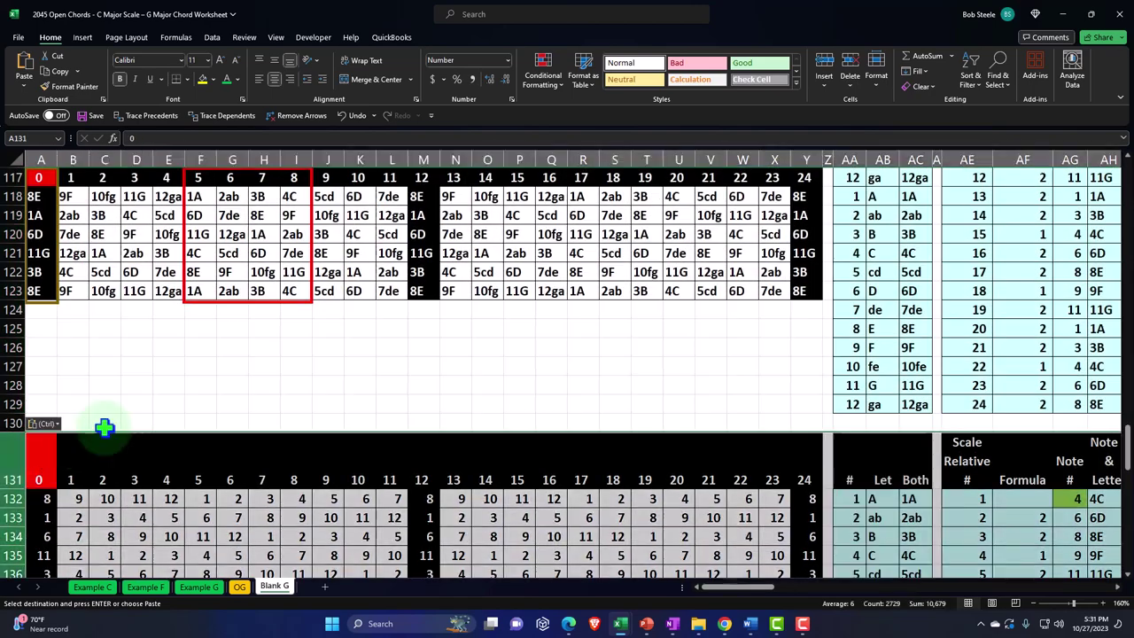
{"action": "scroll", "coordinate": [103, 427], "scroll_direction": "down", "scroll_amount": 7}
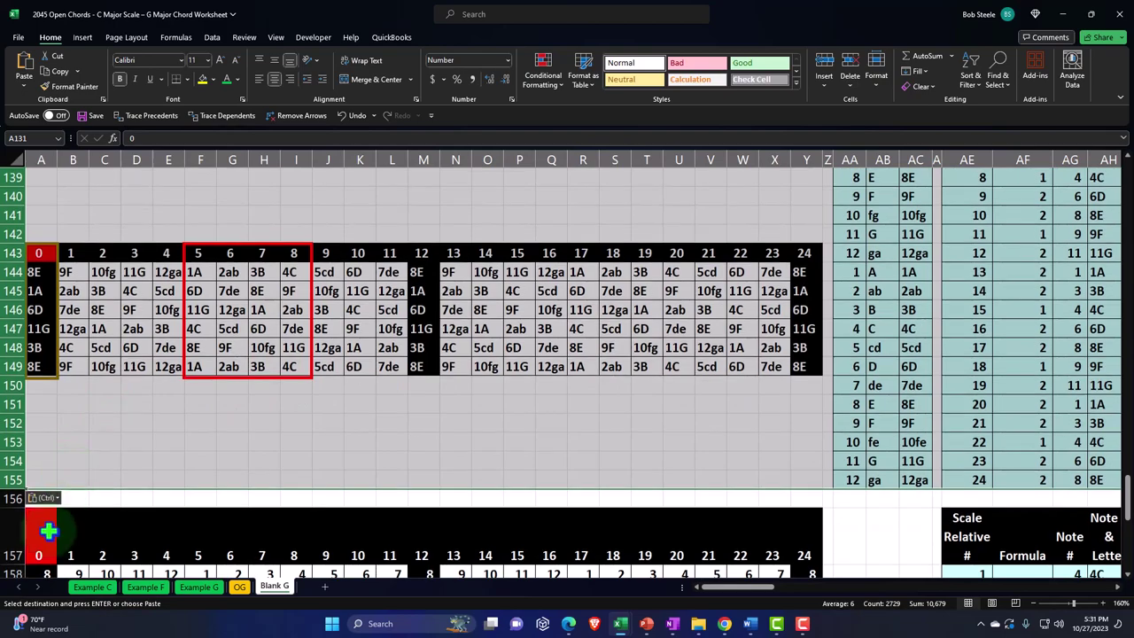
{"action": "left_click", "coordinate": [48, 530]}
{"action": "scroll", "coordinate": [132, 481], "scroll_direction": "down", "scroll_amount": 5}
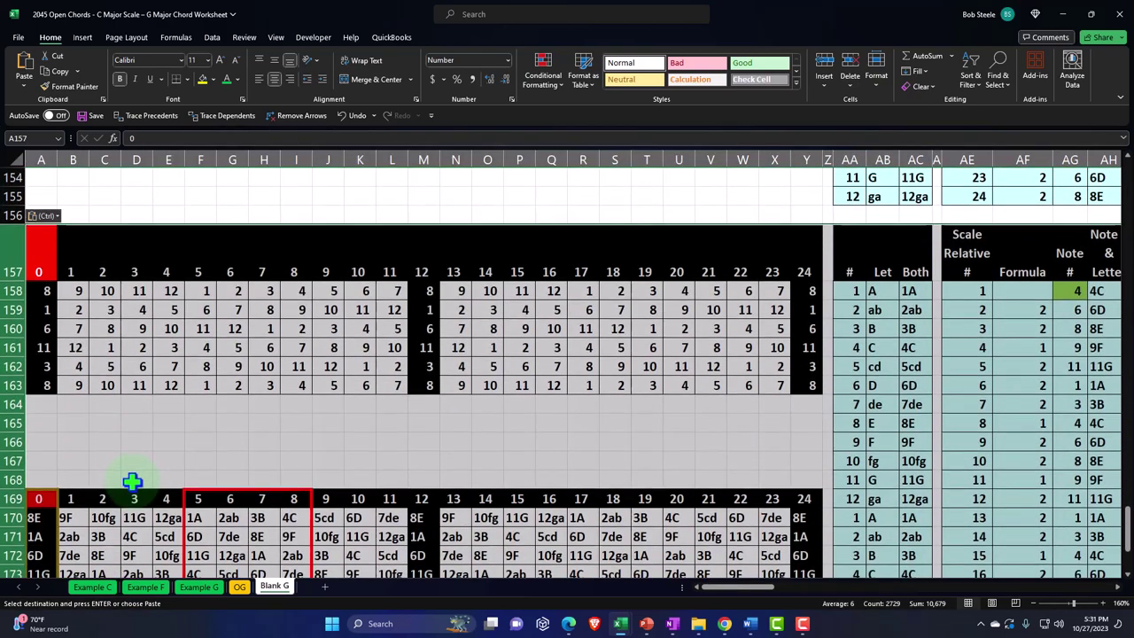
{"action": "scroll", "coordinate": [131, 481], "scroll_direction": "down", "scroll_amount": 3}
- Hide rows 1 to 12 of the Blank G sheet, leaving the note-letter fretboard at the start
{"action": "scroll", "coordinate": [291, 452], "scroll_direction": "up", "scroll_amount": 14}
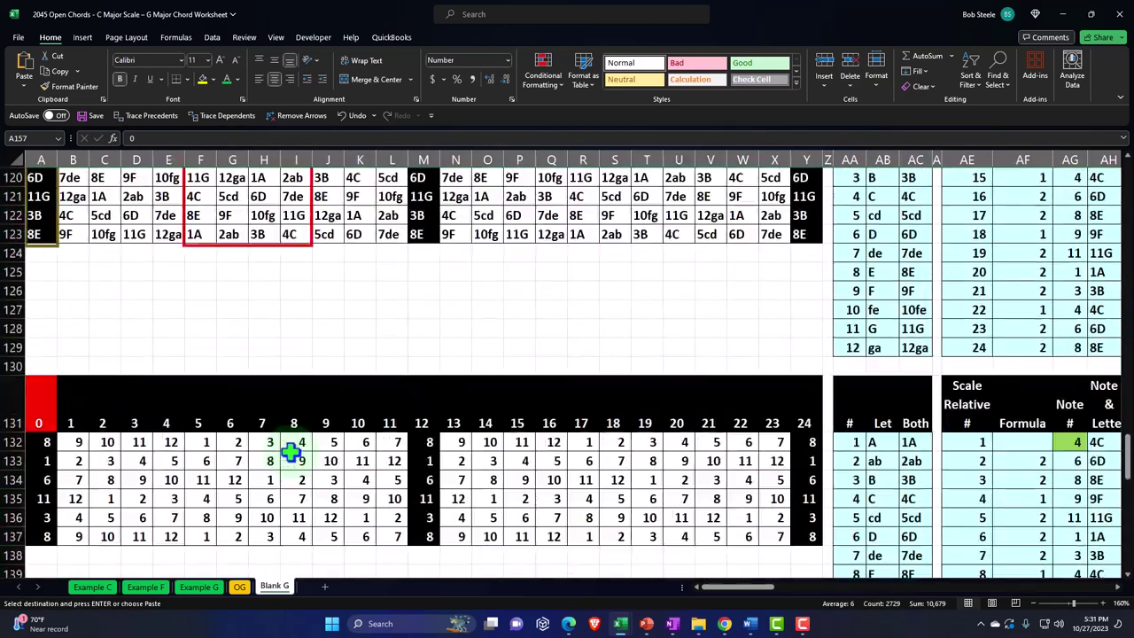
{"action": "scroll", "coordinate": [291, 452], "scroll_direction": "up", "scroll_amount": 20}
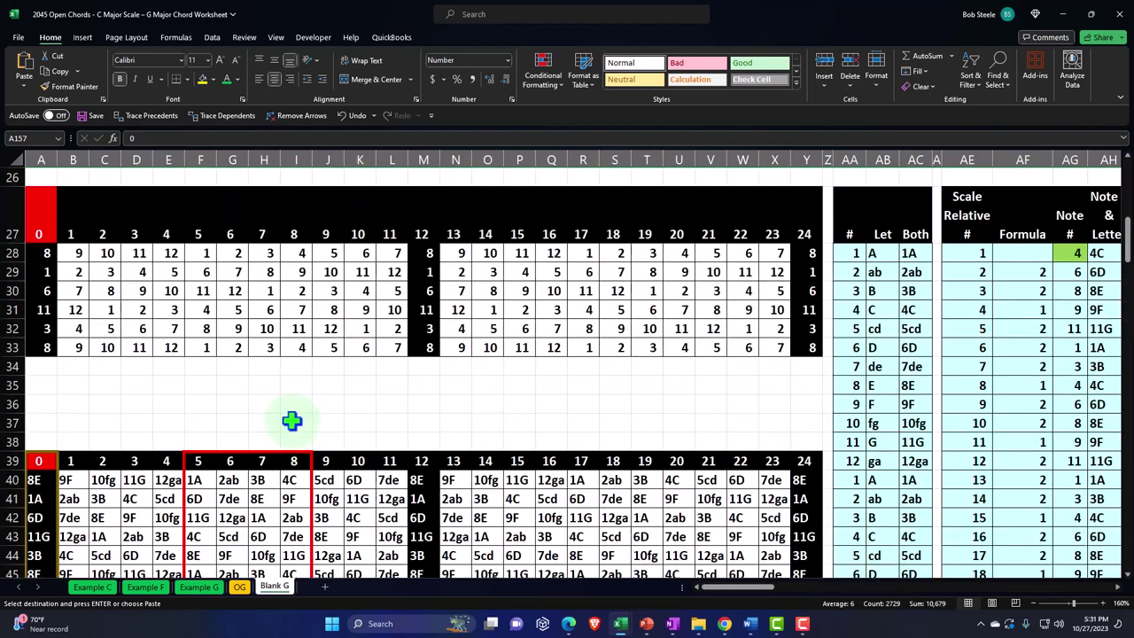
{"action": "scroll", "coordinate": [291, 421], "scroll_direction": "up", "scroll_amount": 8}
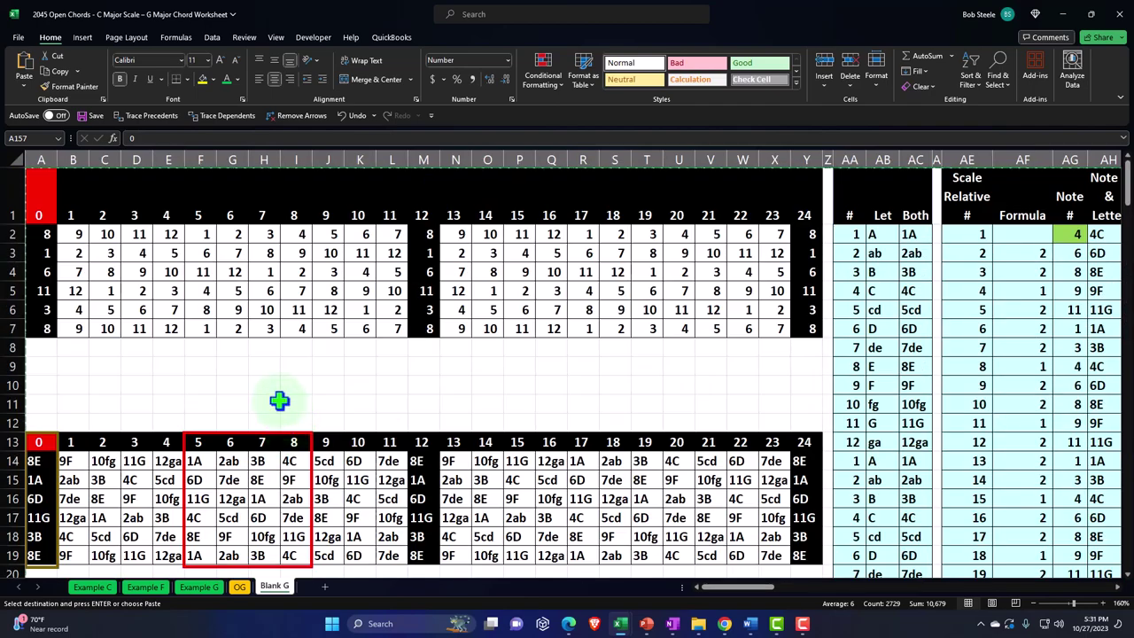
{"action": "left_click", "coordinate": [271, 388]}
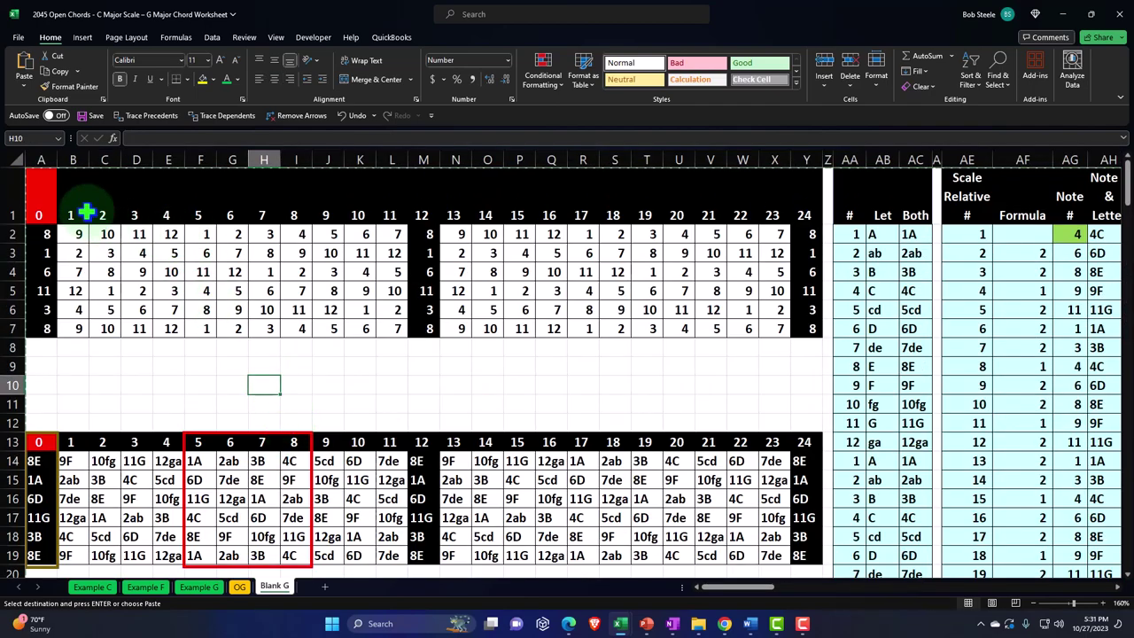
{"action": "left_click_drag", "start_coordinate": [9, 186], "coordinate": [20, 424]}
{"action": "right_click", "coordinate": [140, 399]}
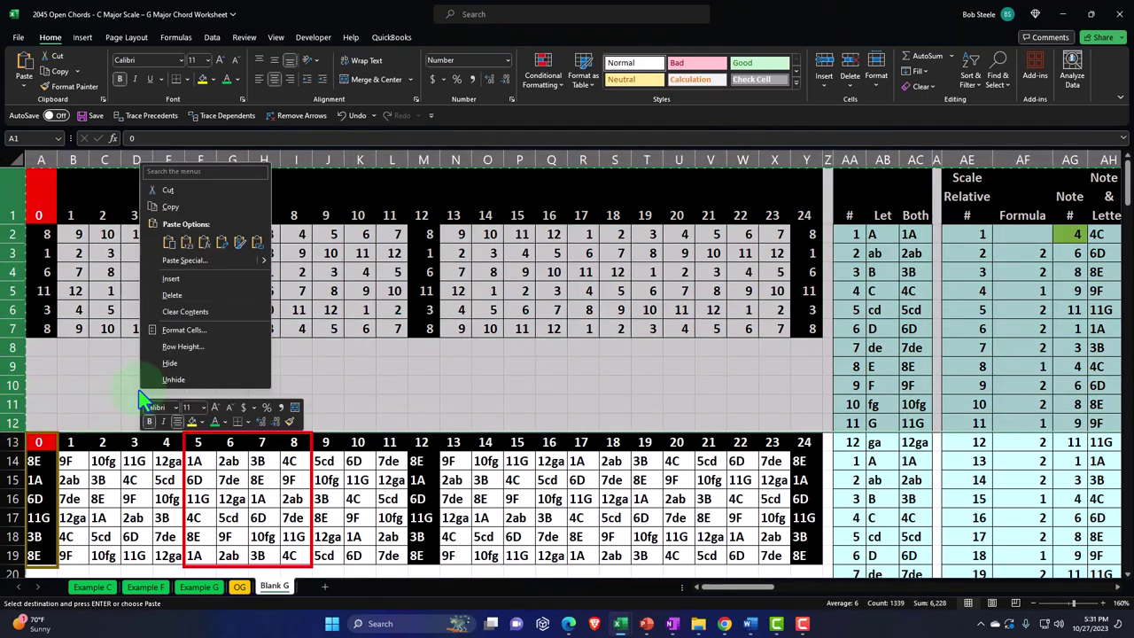
{"action": "left_click", "coordinate": [169, 363]}
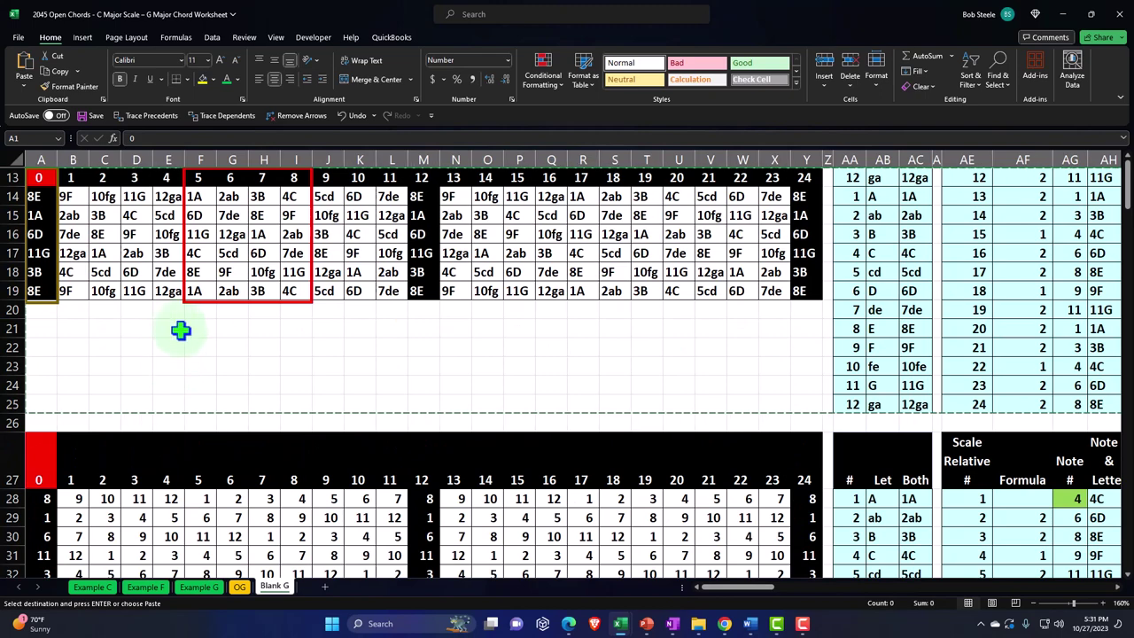
{"action": "left_click", "coordinate": [186, 341]}
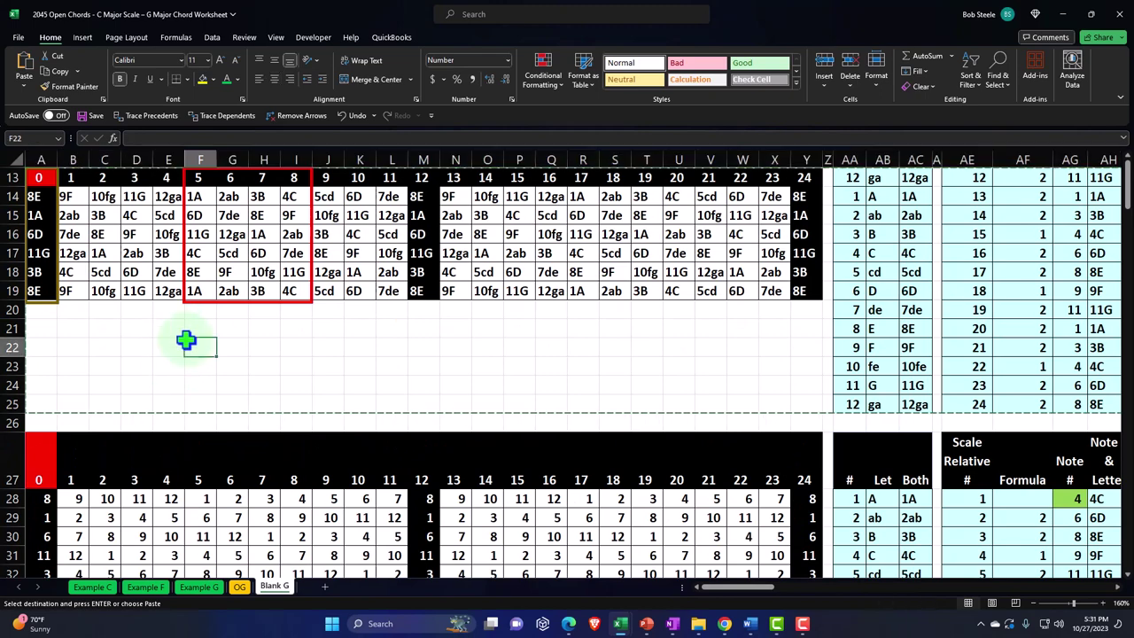
- Shrink the red rectangle around frets 5 to 8 and move it into the empty cells below the fretboard, around B21:D24
{"action": "left_click", "coordinate": [186, 223]}
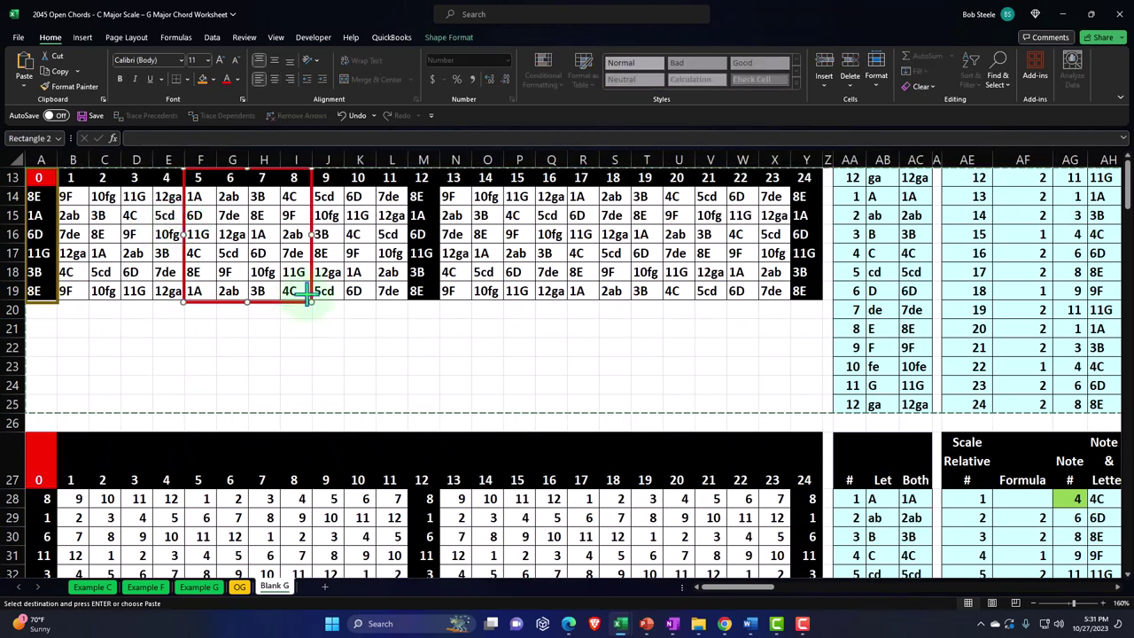
{"action": "left_click_drag", "start_coordinate": [305, 300], "coordinate": [261, 225]}
{"action": "left_click_drag", "start_coordinate": [263, 177], "coordinate": [139, 335]}
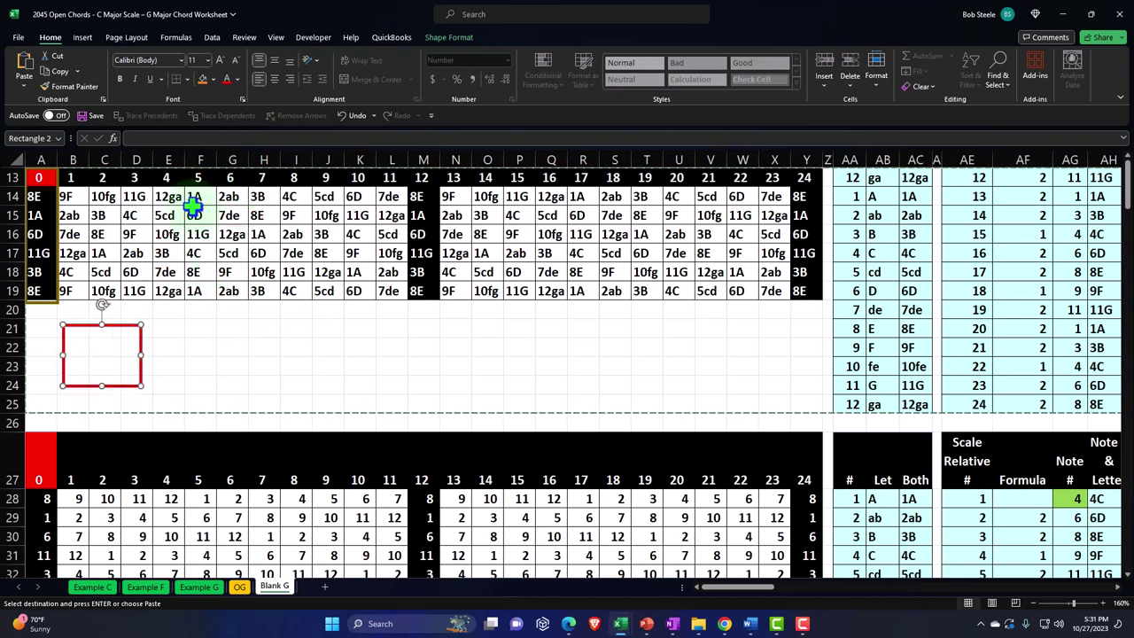
- Hide columns E to AJ so the Major/Ionian chord table sits beside the first frets
{"action": "left_click", "coordinate": [167, 160]}
{"action": "left_click_drag", "start_coordinate": [167, 160], "coordinate": [979, 188]}
{"action": "right_click", "coordinate": [474, 339]}
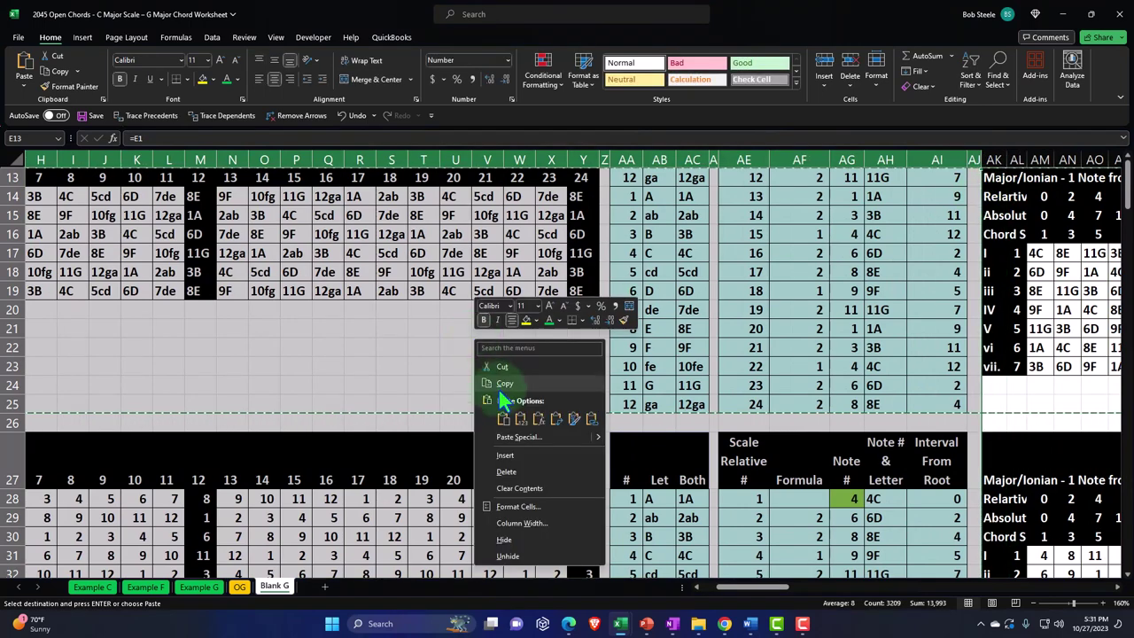
{"action": "left_click", "coordinate": [521, 538]}
{"action": "left_click", "coordinate": [322, 387]}
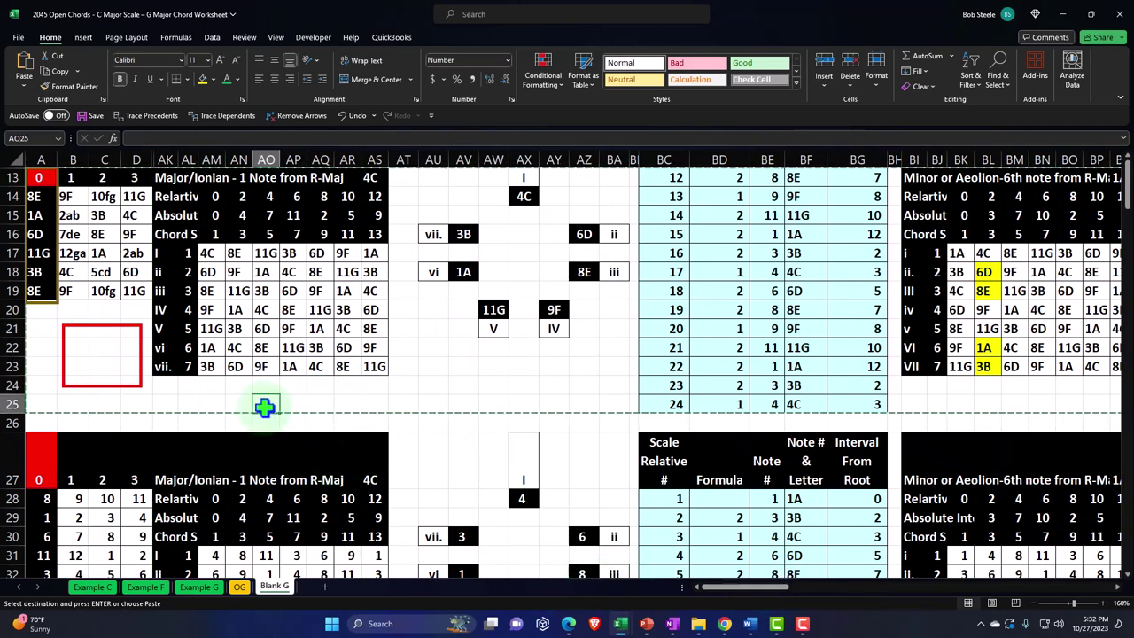
- Move the red rectangle onto the V chord row and resize it to frame AL21:AN21, 0.2" high and 0.78" wide
{"action": "scroll", "coordinate": [265, 406], "scroll_direction": "up", "scroll_amount": 7, "text": "ctrl"}
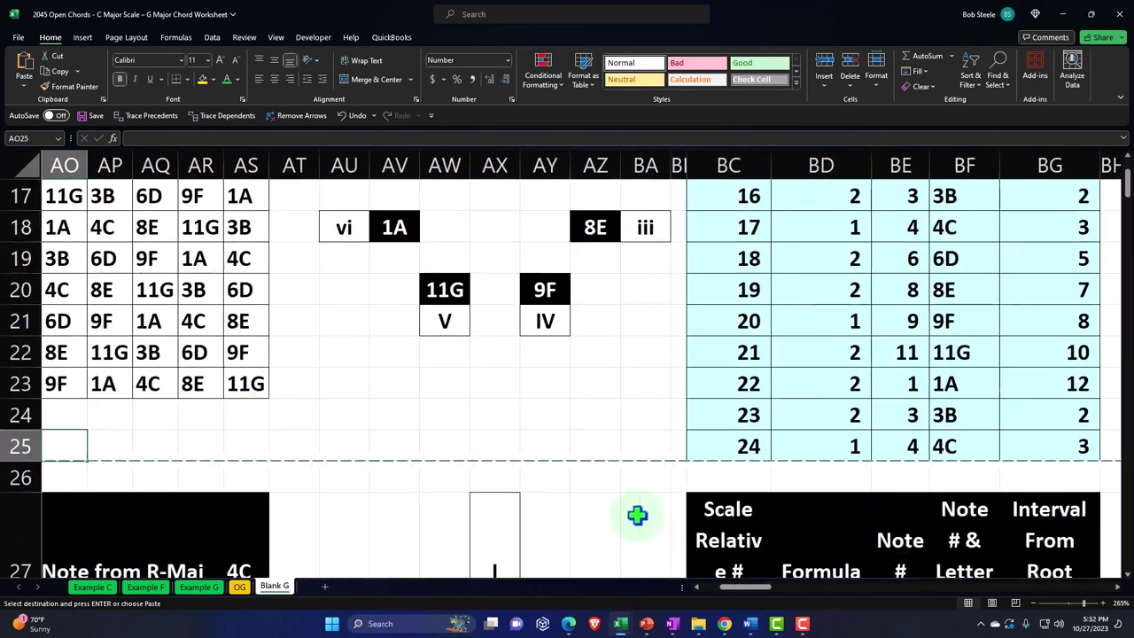
{"action": "left_click_drag", "start_coordinate": [753, 587], "coordinate": [632, 588]}
{"action": "scroll", "coordinate": [220, 425], "scroll_direction": "up", "scroll_amount": 1, "text": "ctrl"}
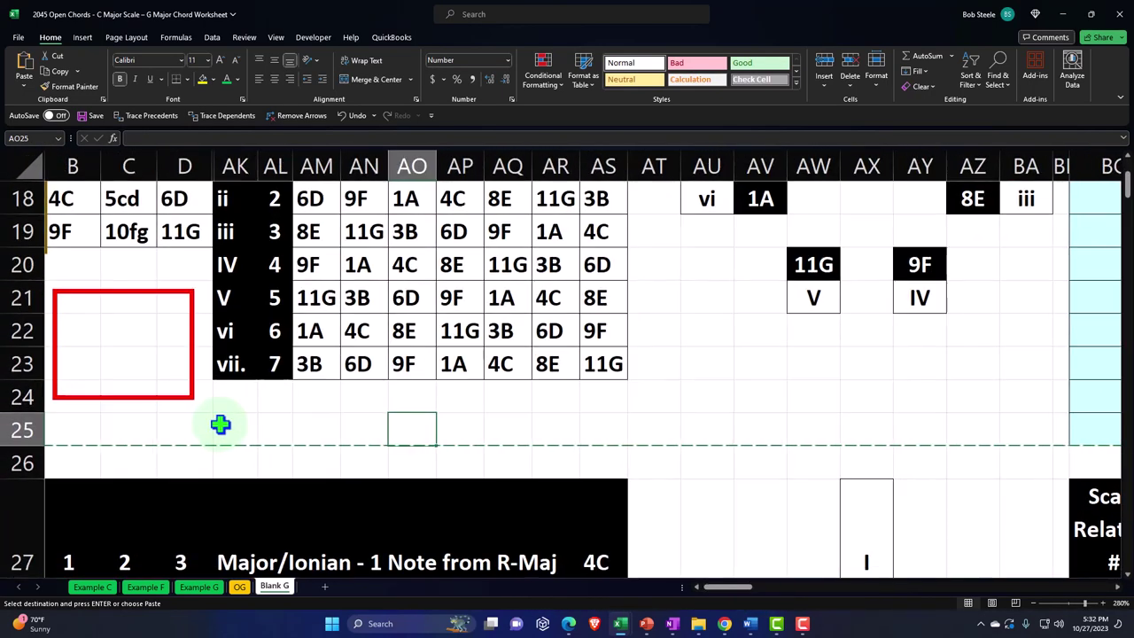
{"action": "scroll", "coordinate": [219, 424], "scroll_direction": "up", "scroll_amount": 2}
{"action": "left_click_drag", "start_coordinate": [734, 588], "coordinate": [723, 588]}
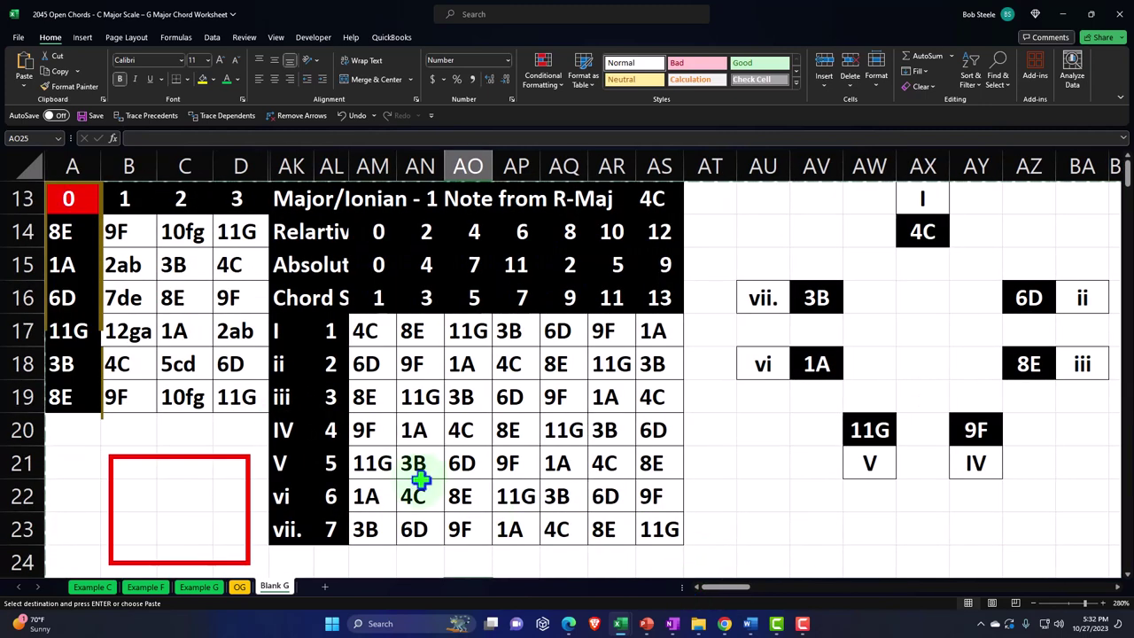
{"action": "scroll", "coordinate": [393, 481], "scroll_direction": "up", "scroll_amount": 1, "text": "ctrl"}
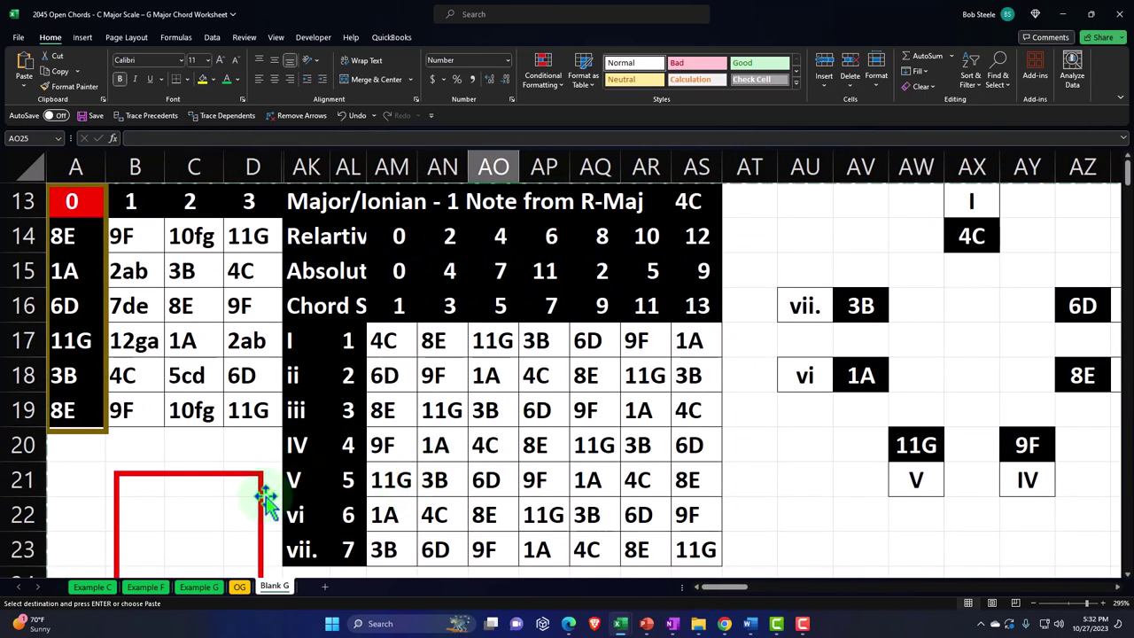
{"action": "mouse_move", "coordinate": [266, 500]}
{"action": "left_mouse_down"}
{"action": "mouse_move", "coordinate": [254, 520]}
{"action": "mouse_move", "coordinate": [248, 481]}
{"action": "mouse_move", "coordinate": [254, 544]}
{"action": "mouse_move", "coordinate": [206, 486]}
{"action": "mouse_move", "coordinate": [434, 477]}
{"action": "mouse_move", "coordinate": [435, 517]}
{"action": "mouse_move", "coordinate": [431, 470]}
{"action": "mouse_move", "coordinate": [432, 482]}
{"action": "mouse_move", "coordinate": [467, 494]}
{"action": "left_mouse_up"}
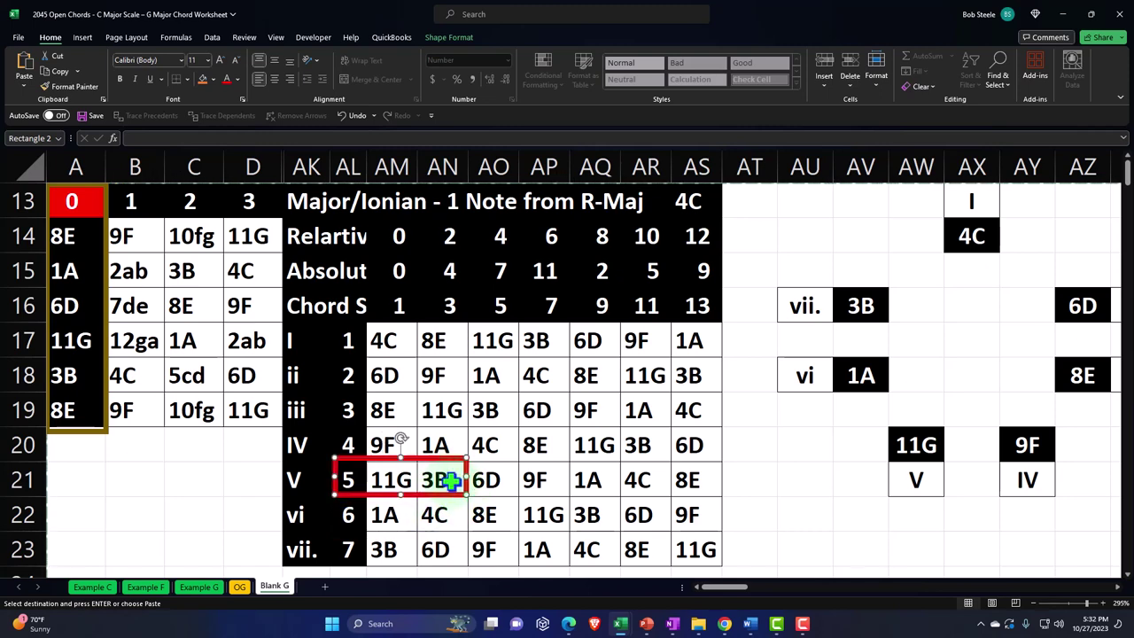
{"action": "left_click", "coordinate": [402, 459]}
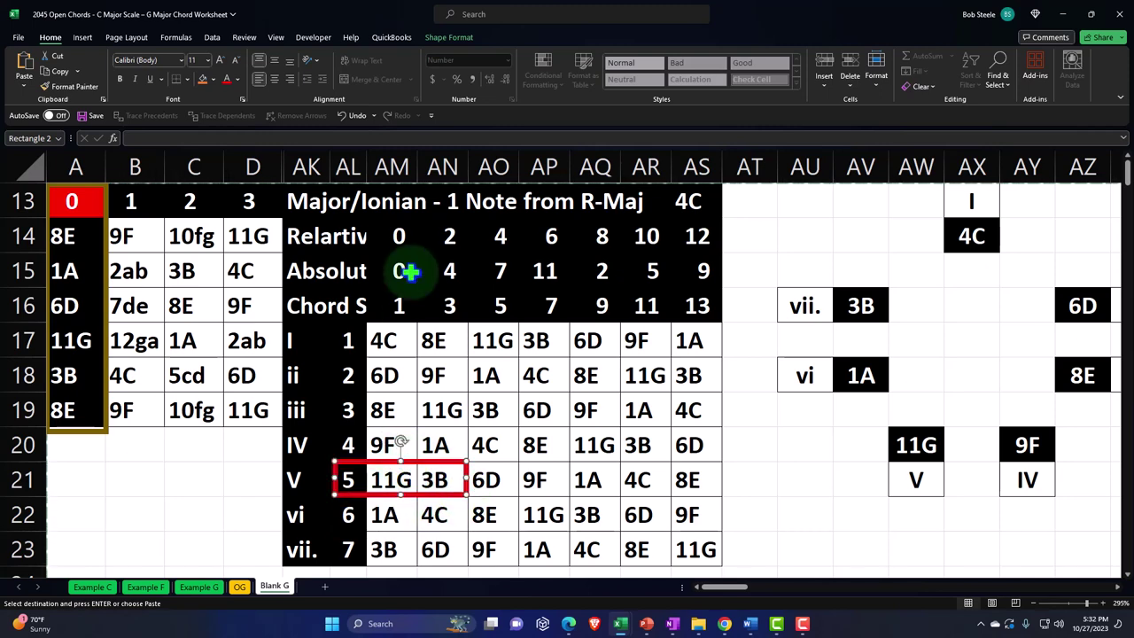
- Change the rectangle's outline to yellow and widen it to 1.1" to frame AL21:AO21
{"action": "left_click", "coordinate": [445, 39]}
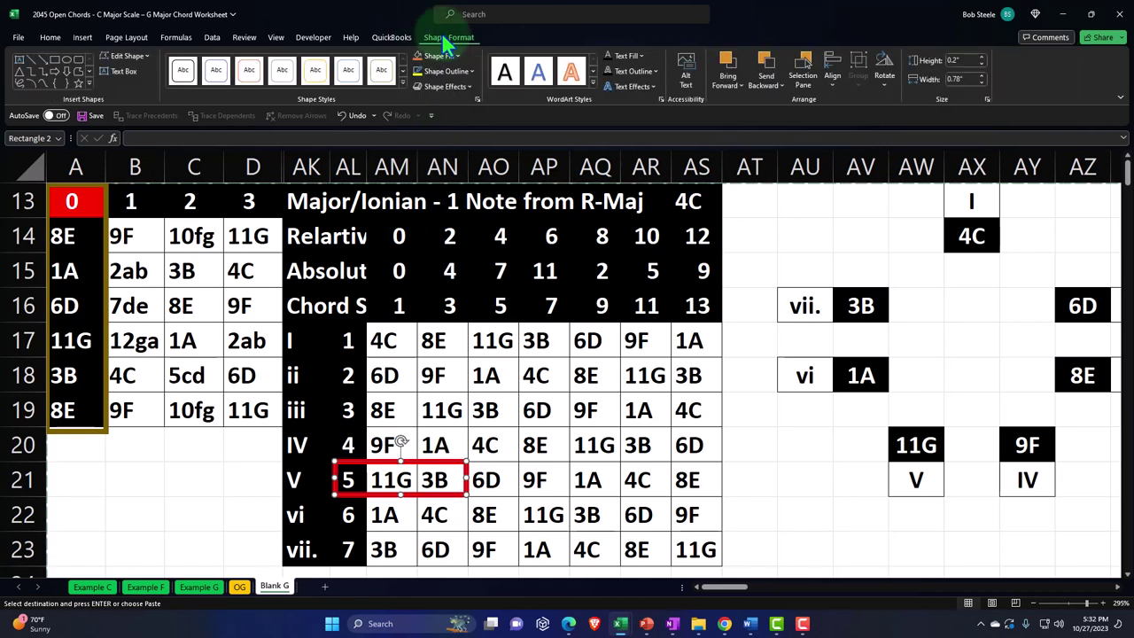
{"action": "left_click", "coordinate": [418, 71]}
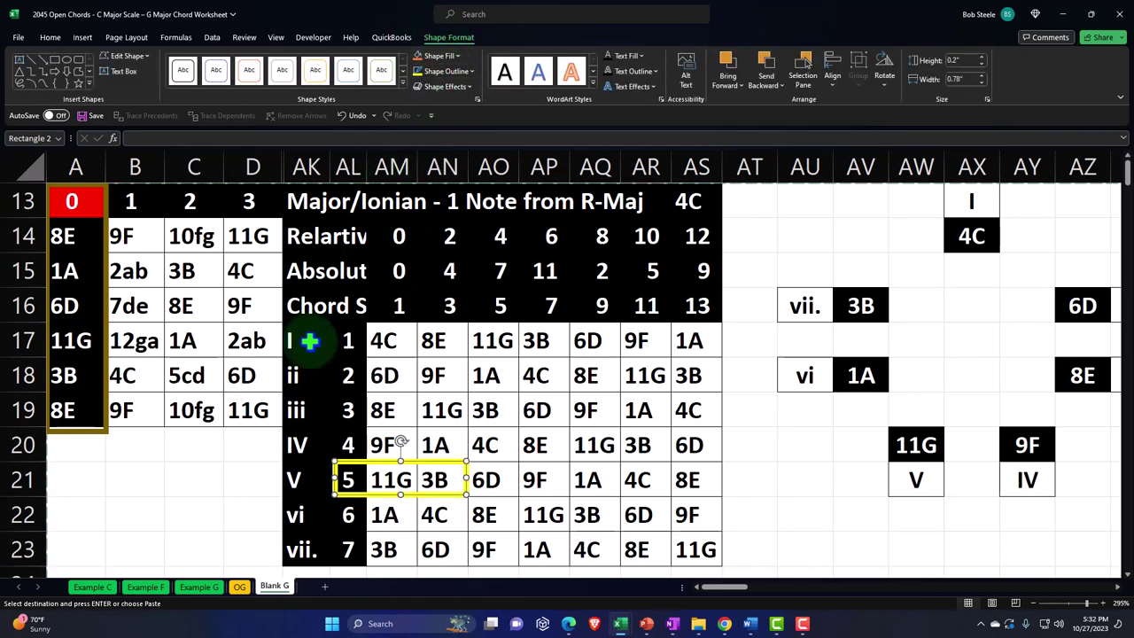
{"action": "left_click", "coordinate": [218, 493]}
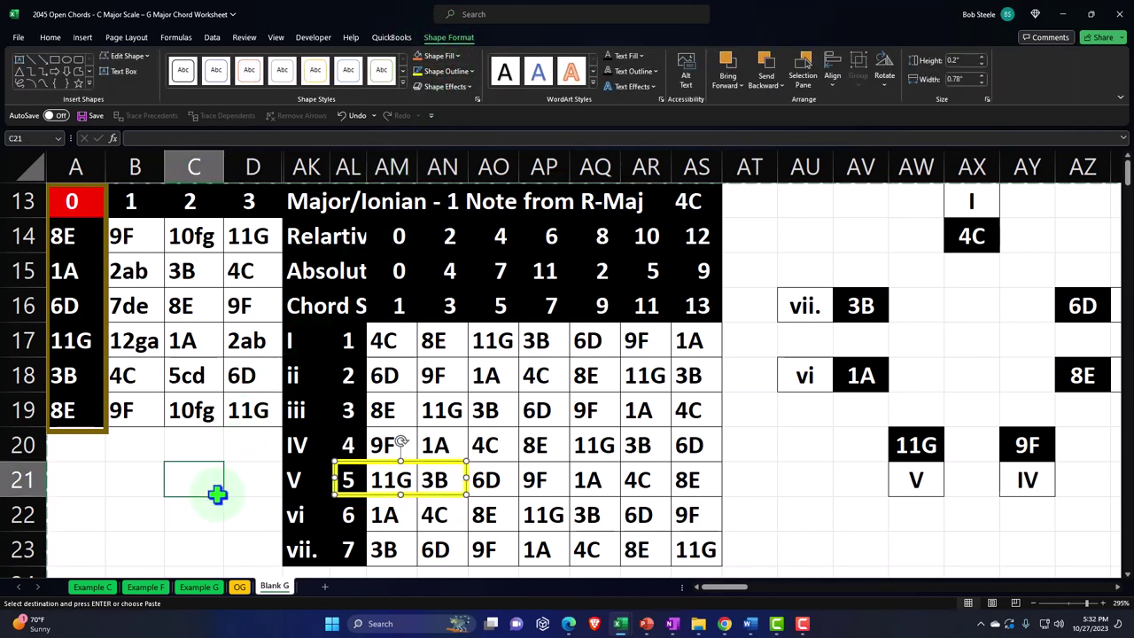
{"action": "left_click", "coordinate": [465, 478]}
{"action": "left_click_drag", "start_coordinate": [466, 478], "coordinate": [517, 479]}
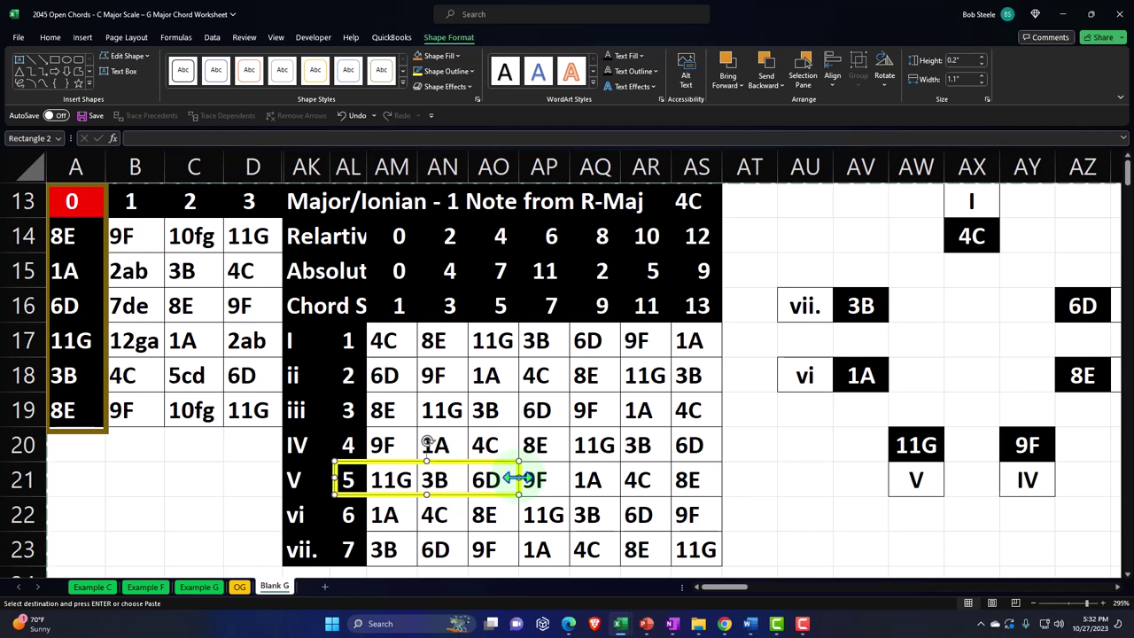
- Examine the V chord notes in AM21:AO21, their positions in the chord circle, and the interval and chord-number headings
{"action": "left_click_drag", "start_coordinate": [392, 478], "coordinate": [487, 480]}
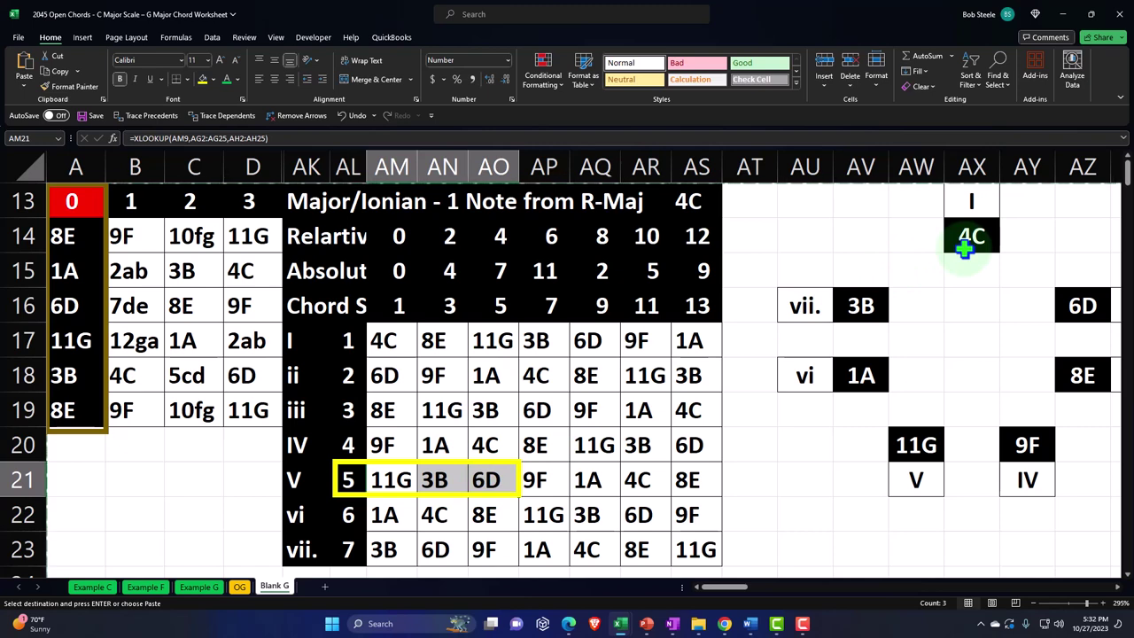
{"action": "left_click", "coordinate": [926, 434]}
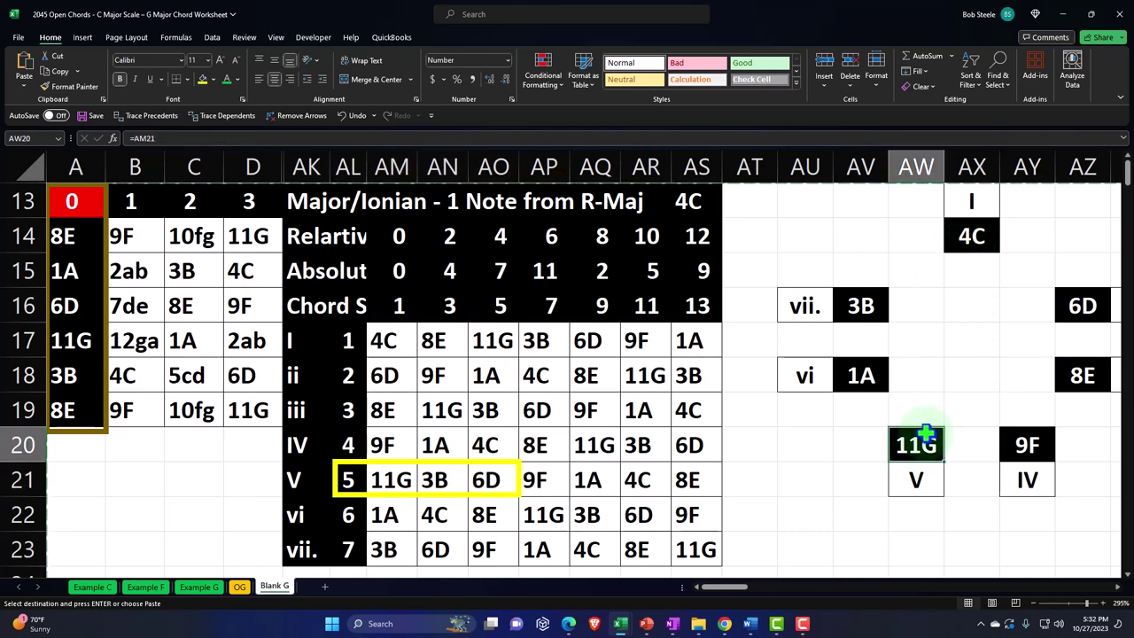
{"action": "left_click", "coordinate": [864, 301]}
{"action": "left_click", "coordinate": [1081, 305]}
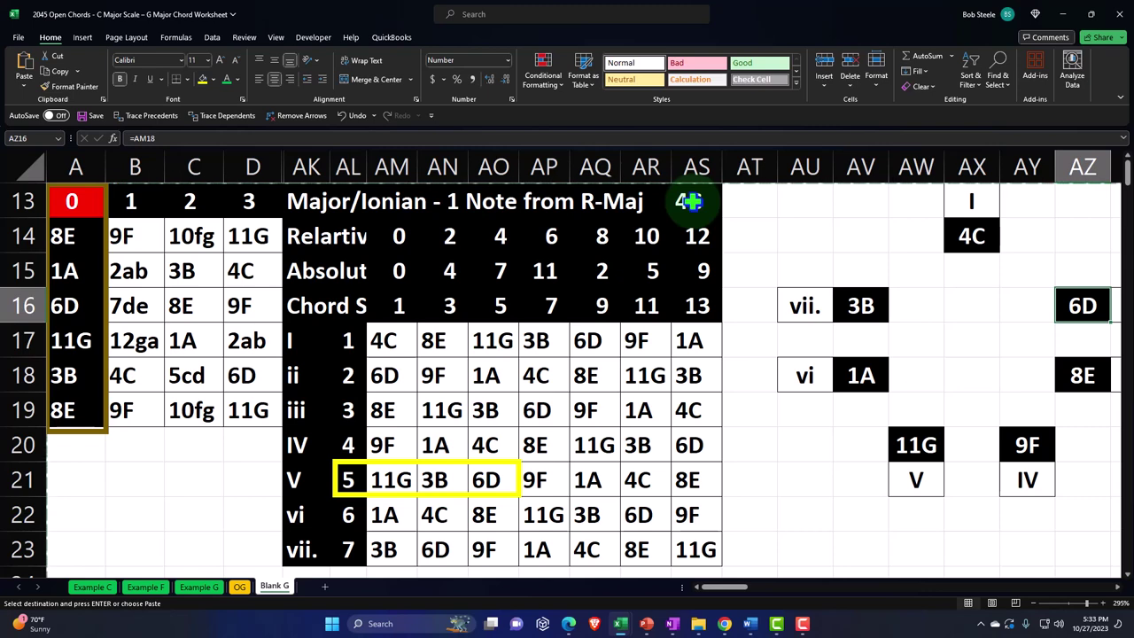
{"action": "left_click", "coordinate": [454, 270]}
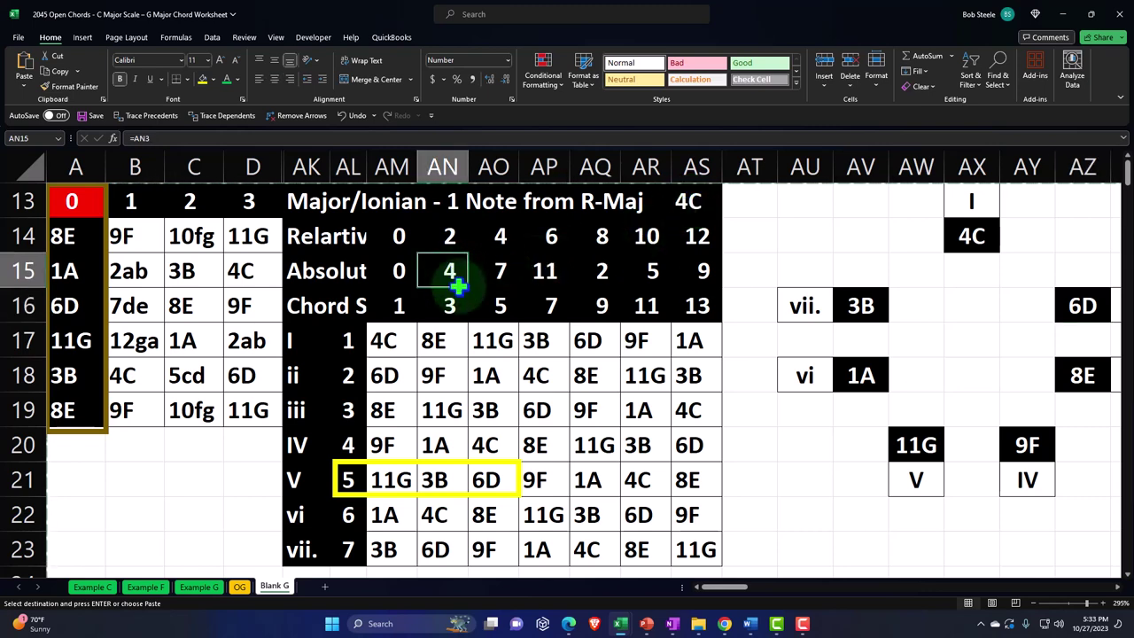
{"action": "left_click_drag", "start_coordinate": [349, 375], "coordinate": [351, 407]}
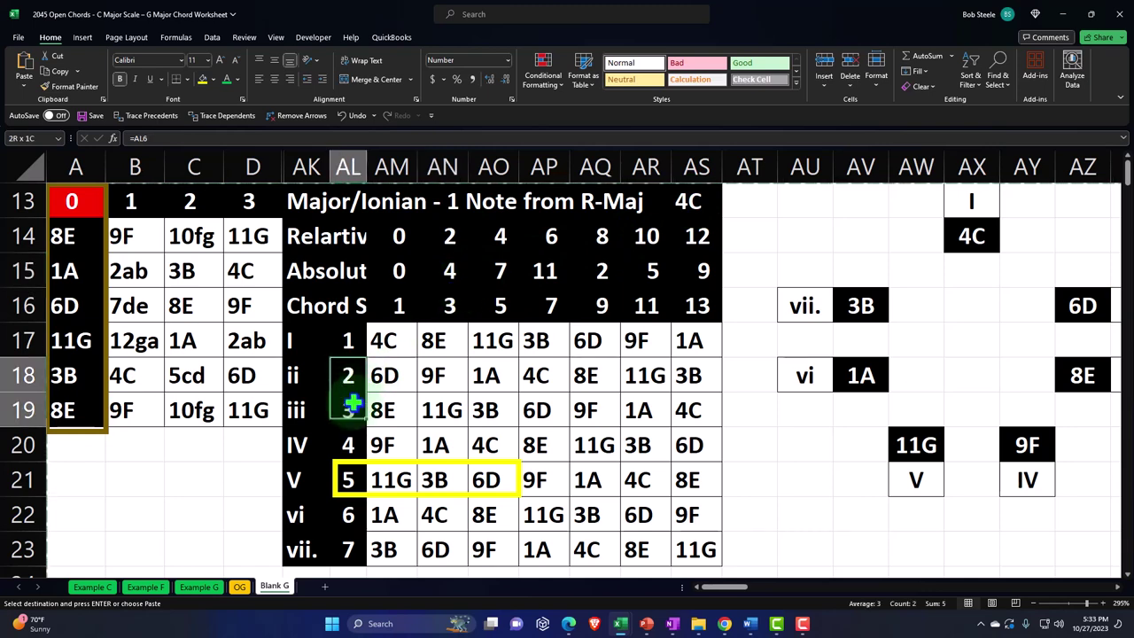
{"action": "key", "text": "ctrl+v"}
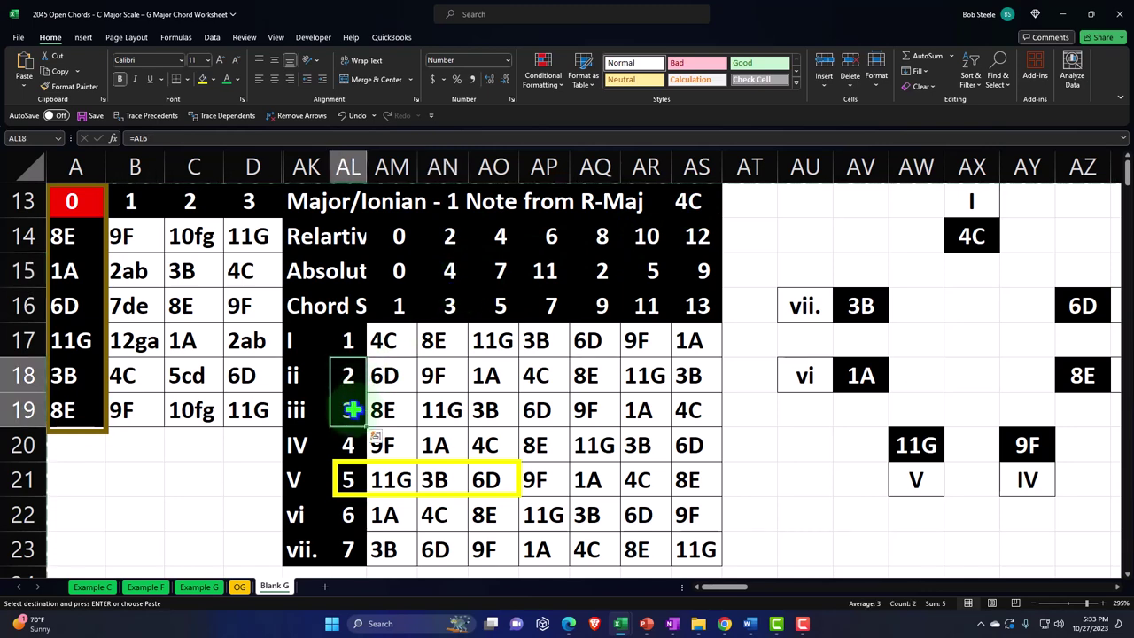
{"action": "left_click", "coordinate": [450, 273]}
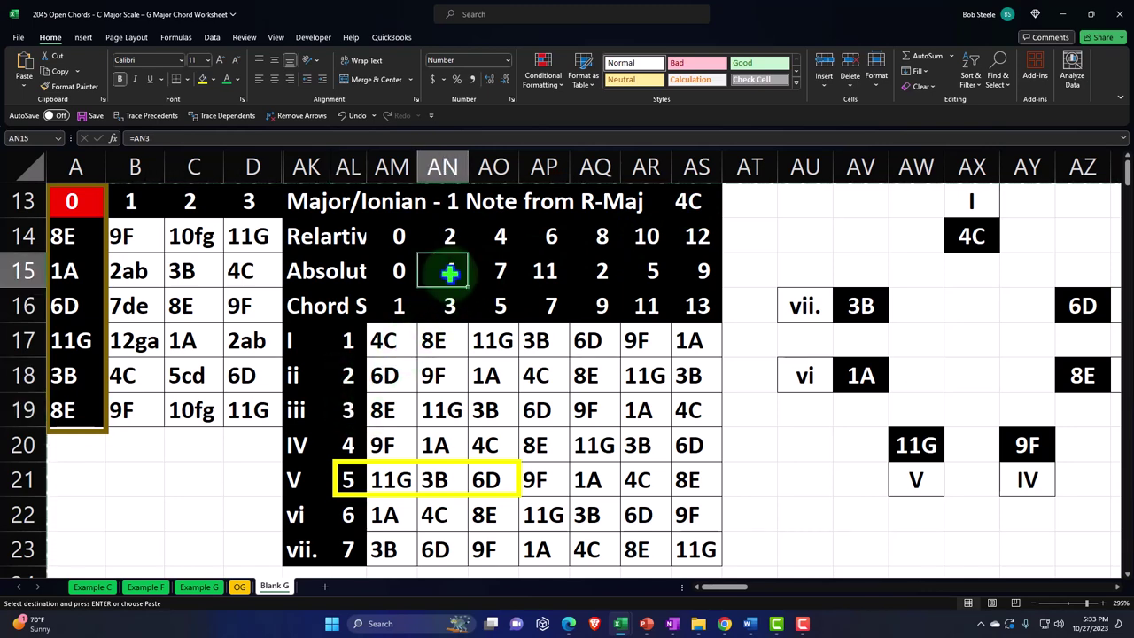
- Open the OG sheet and examine its G-based Major/Ionian note-letter chord table and the I chord row
{"action": "left_click", "coordinate": [240, 589]}
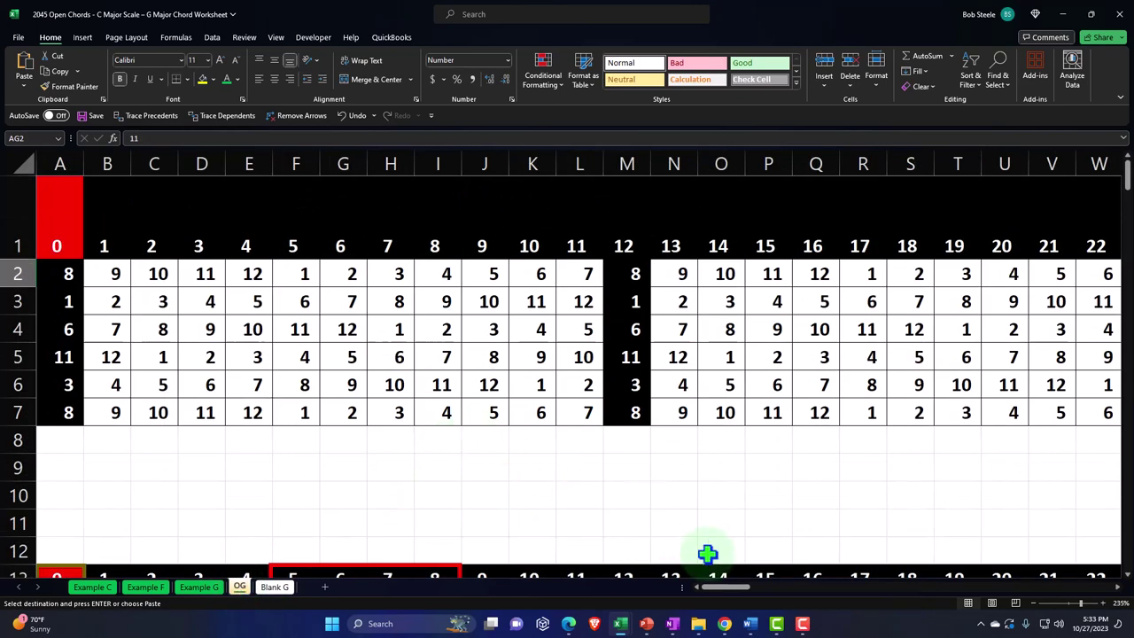
{"action": "left_click_drag", "start_coordinate": [732, 594], "coordinate": [779, 592]}
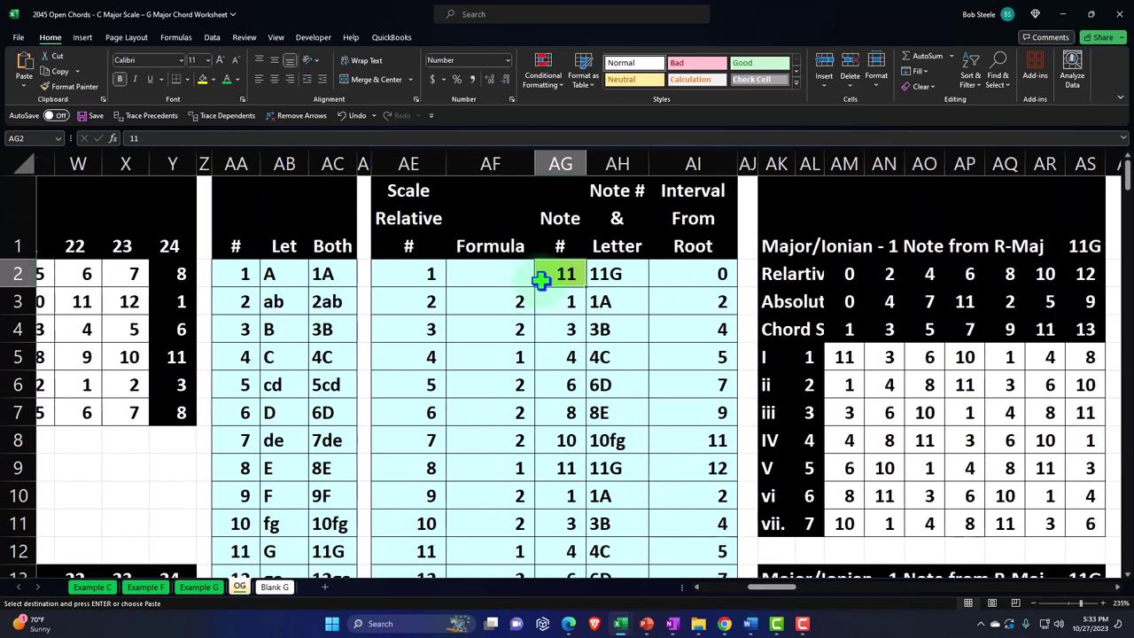
{"action": "scroll", "coordinate": [671, 347], "scroll_direction": "down", "scroll_amount": 3}
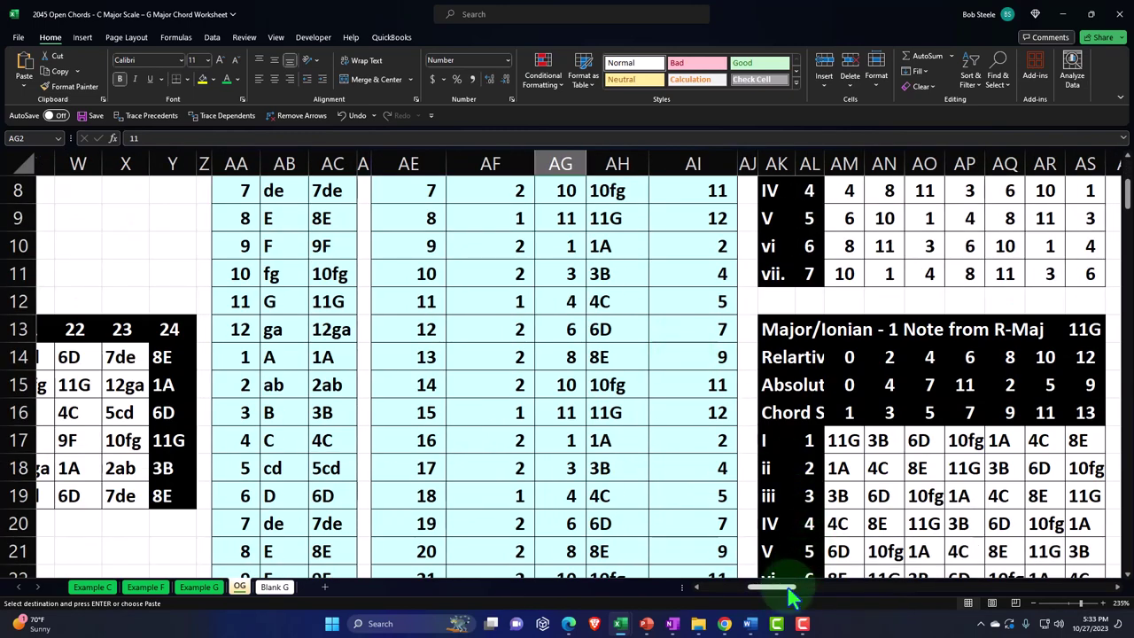
{"action": "left_click_drag", "start_coordinate": [789, 595], "coordinate": [803, 597]}
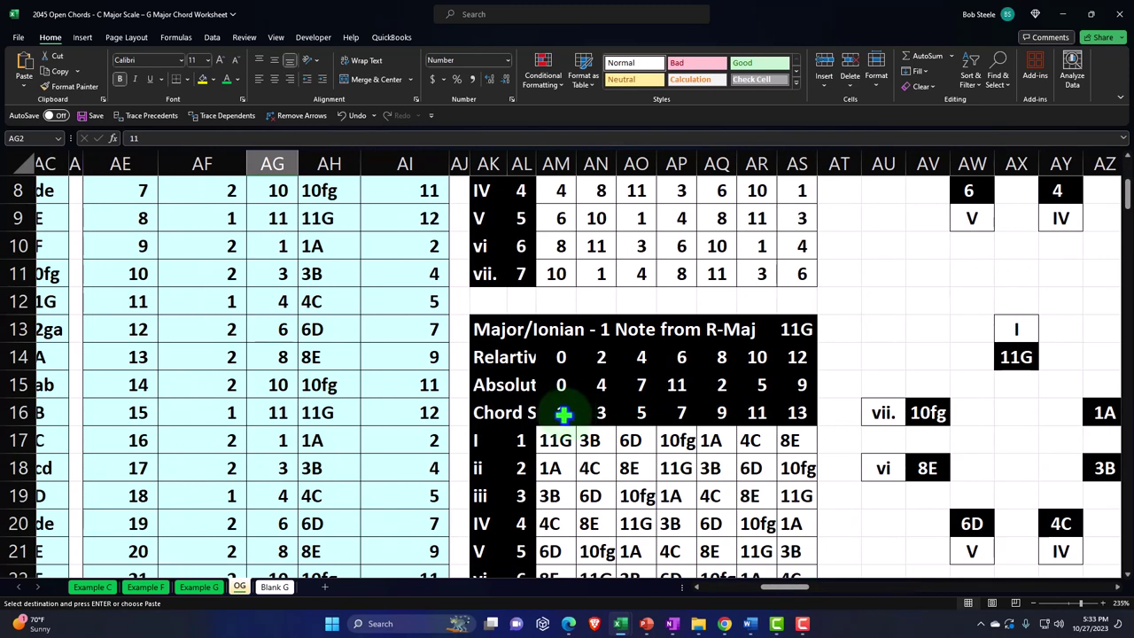
- Examine the chord numbers 1, 3 and 5, the I chord notes in AM17:AO17, and the root notes in AM17, AM19 and AM21
{"action": "left_click", "coordinate": [564, 413]}
{"action": "left_click", "coordinate": [603, 413]}
{"action": "left_click", "coordinate": [638, 413]}
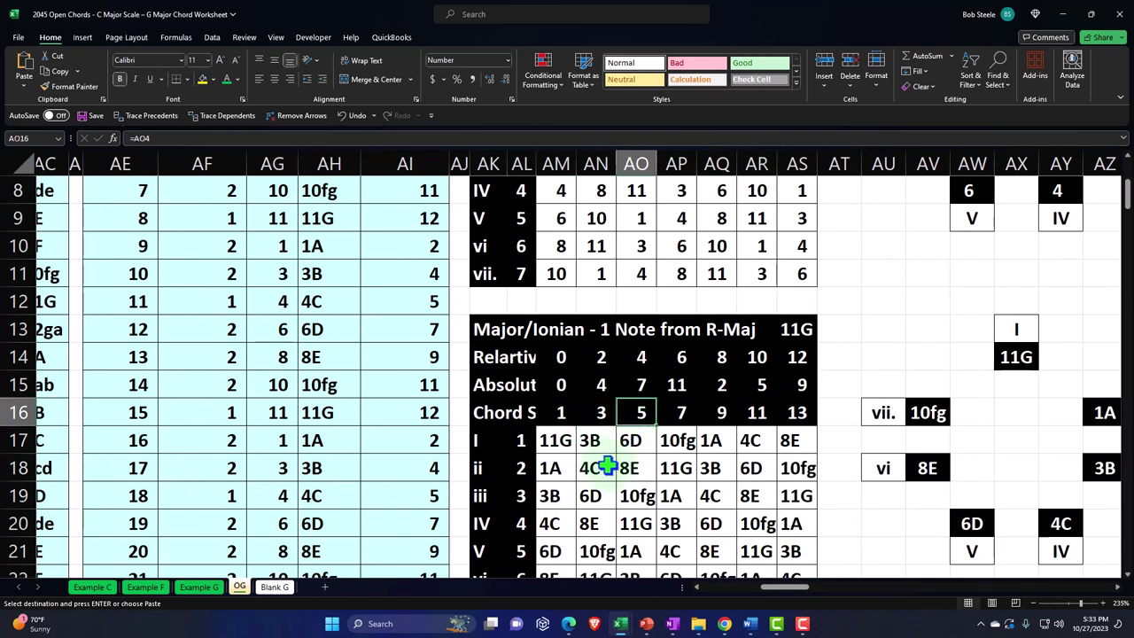
{"action": "left_click", "coordinate": [555, 441]}
{"action": "left_click", "coordinate": [595, 441]}
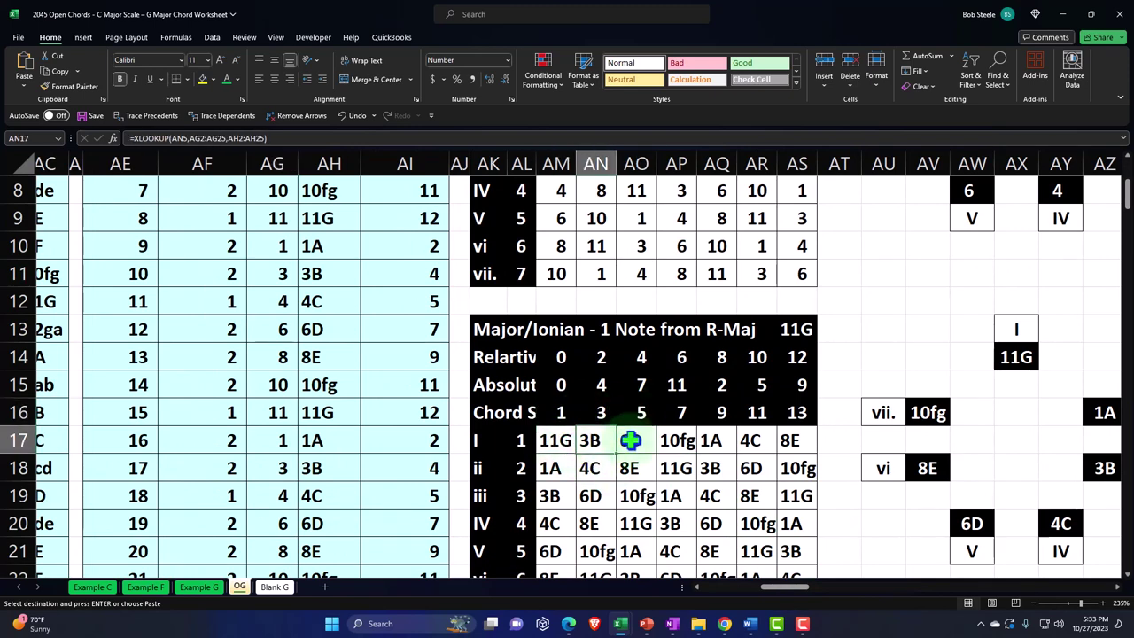
{"action": "left_click", "coordinate": [630, 440]}
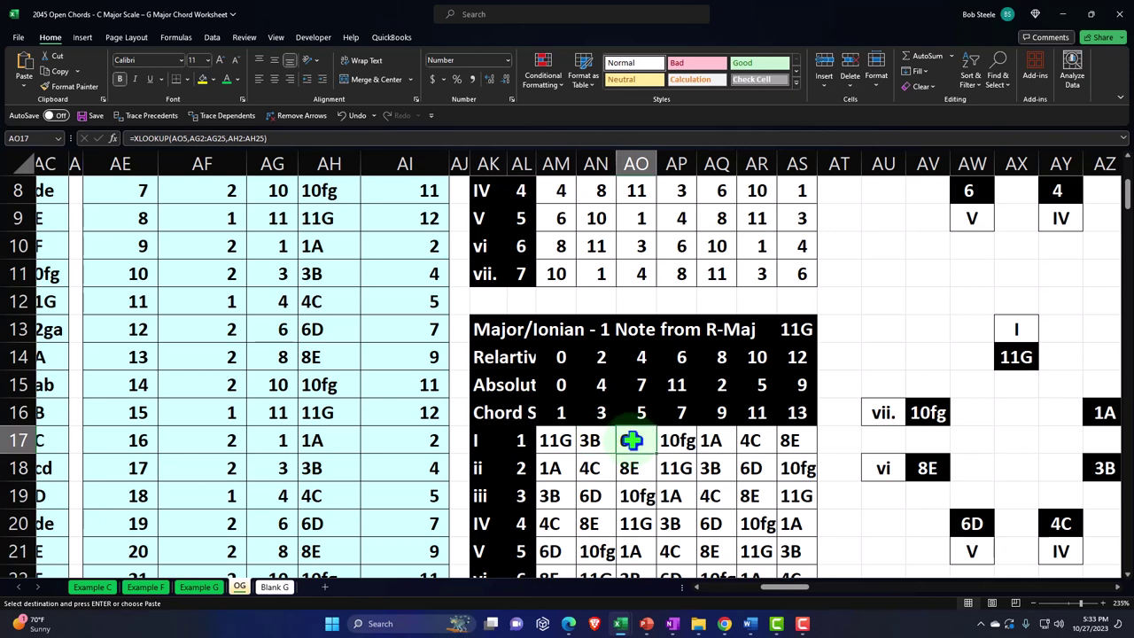
{"action": "left_click", "coordinate": [559, 440]}
{"action": "scroll", "coordinate": [560, 438], "scroll_direction": "down", "scroll_amount": 1}
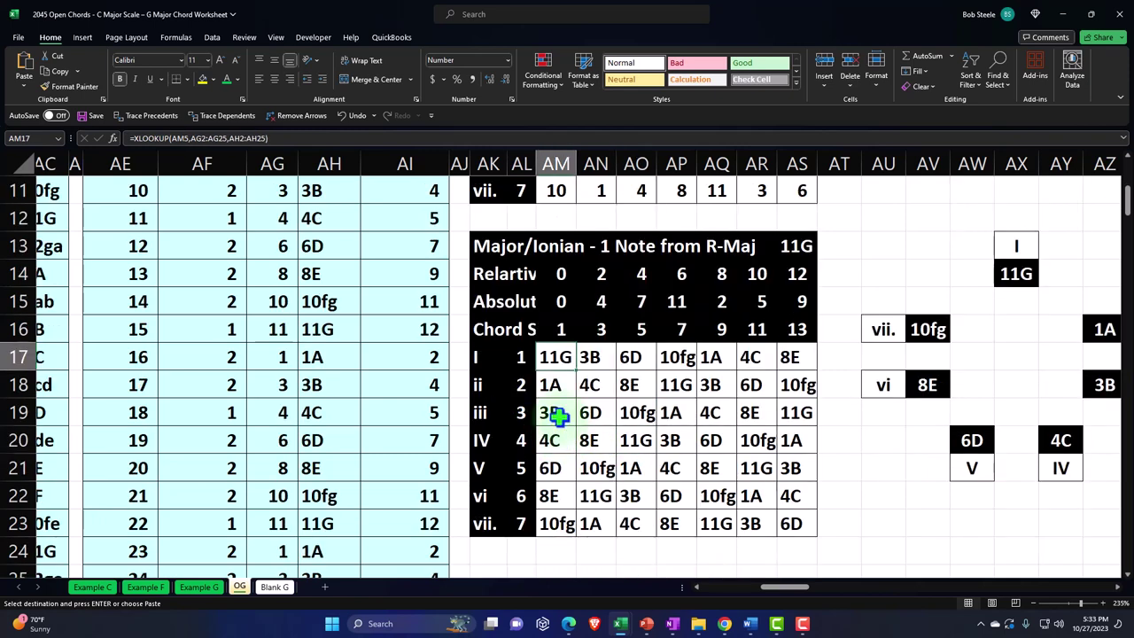
{"action": "left_click", "coordinate": [556, 415], "text": "ctrl"}
{"action": "left_click", "coordinate": [550, 468], "text": "ctrl"}
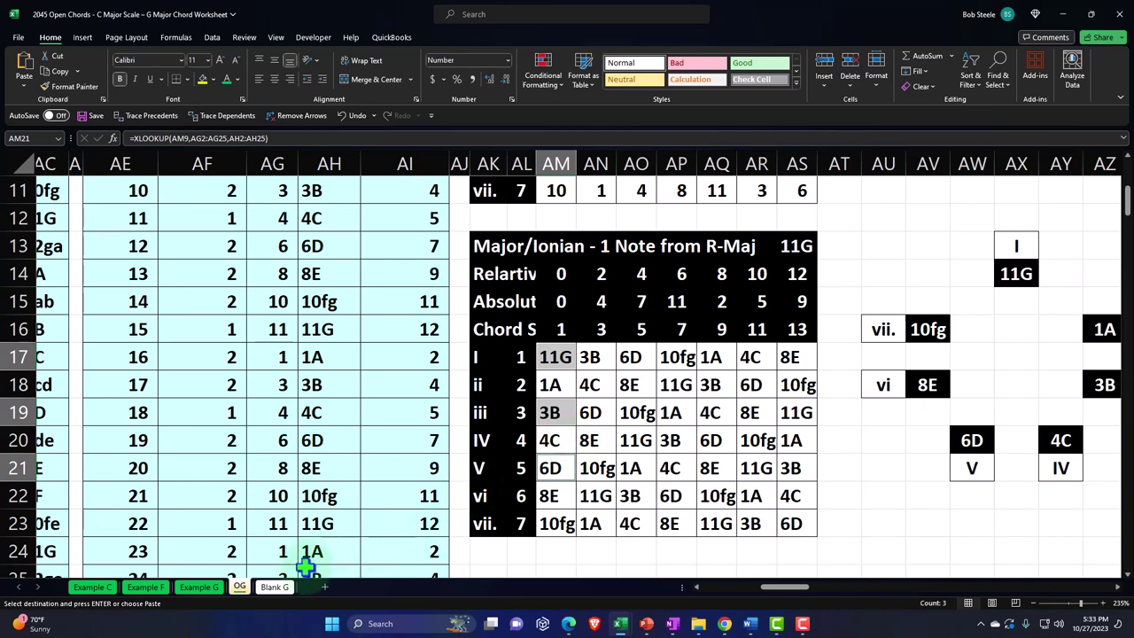
- Return to the Blank G sheet and examine the V chord notes in AM21:AO21 and the V position in the chord circle
{"action": "left_click", "coordinate": [274, 586]}
{"action": "left_click", "coordinate": [400, 479]}
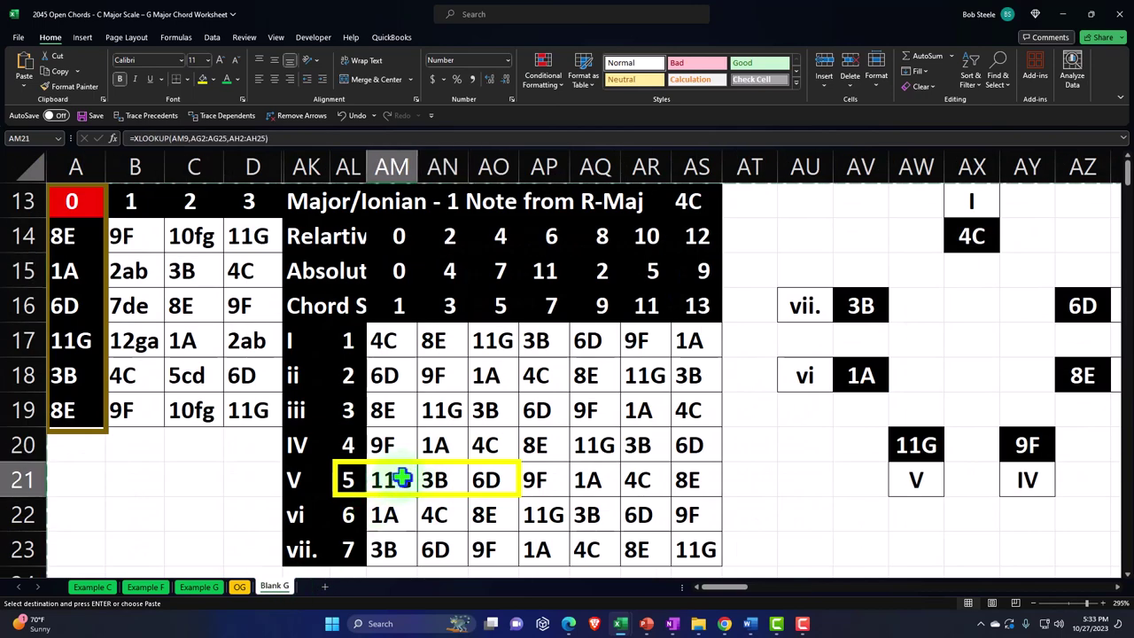
{"action": "left_click", "coordinate": [496, 476]}
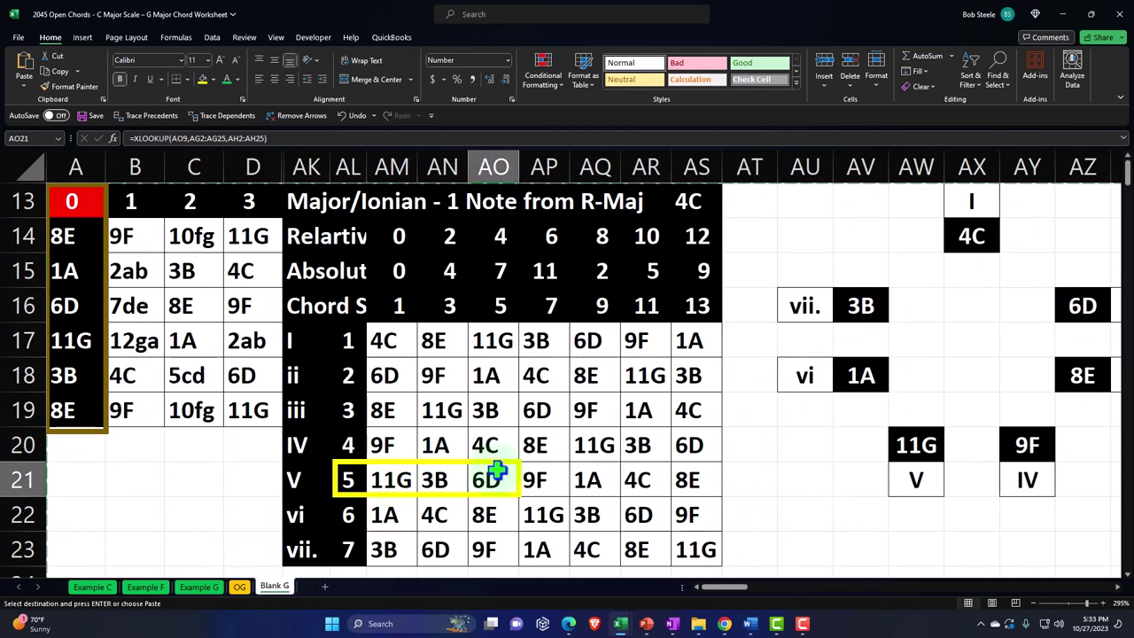
{"action": "left_click", "coordinate": [916, 445]}
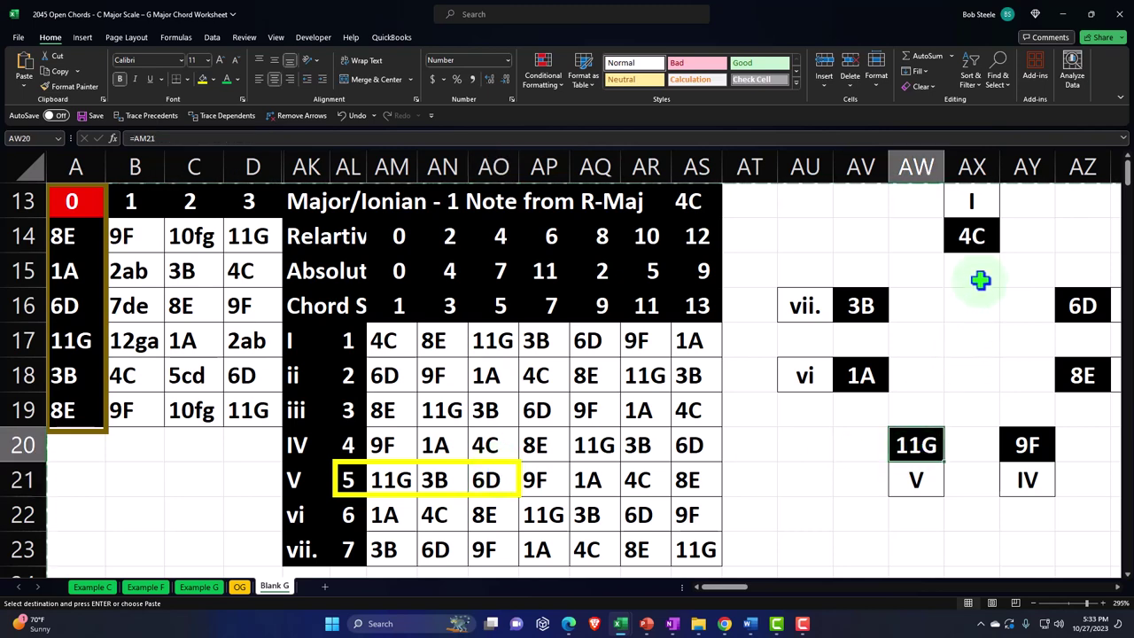
- Highlight the fretboard notes in A14:D19 that equal AM21 with Green Fill with Dark Green Text
{"action": "double_click", "coordinate": [189, 474]}
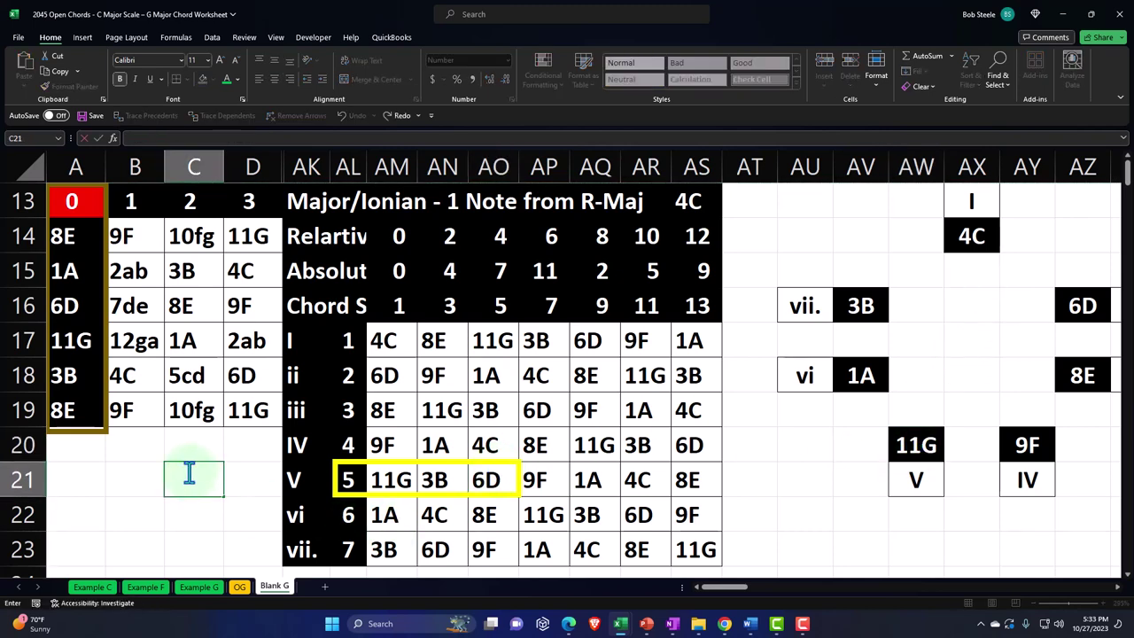
{"action": "left_click_drag", "start_coordinate": [91, 236], "coordinate": [246, 409]}
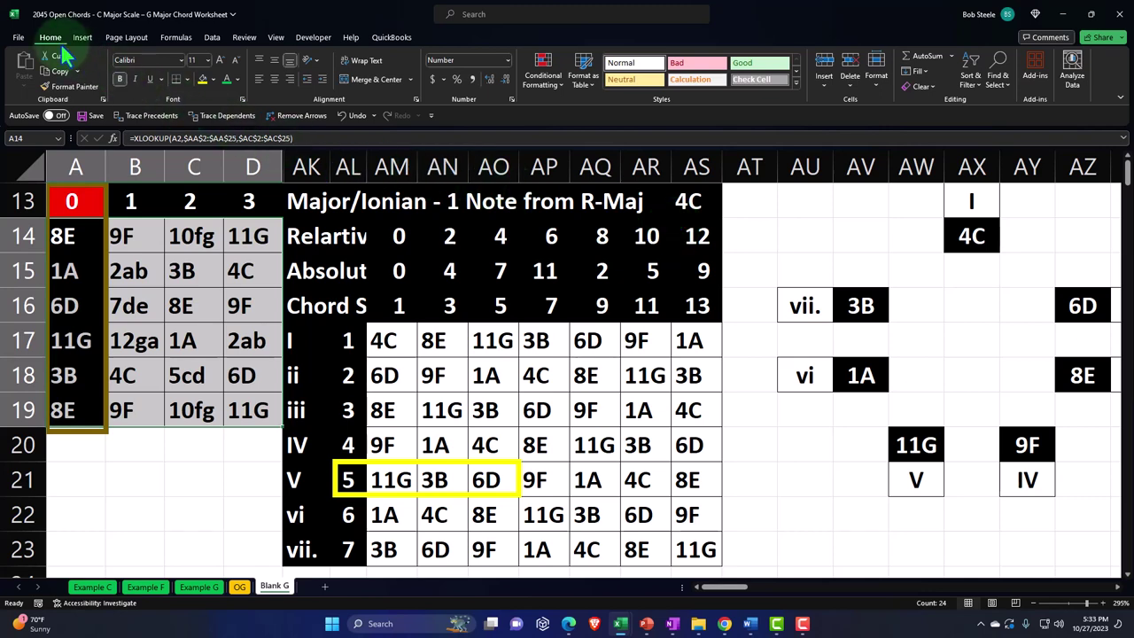
{"action": "left_click", "coordinate": [538, 79]}
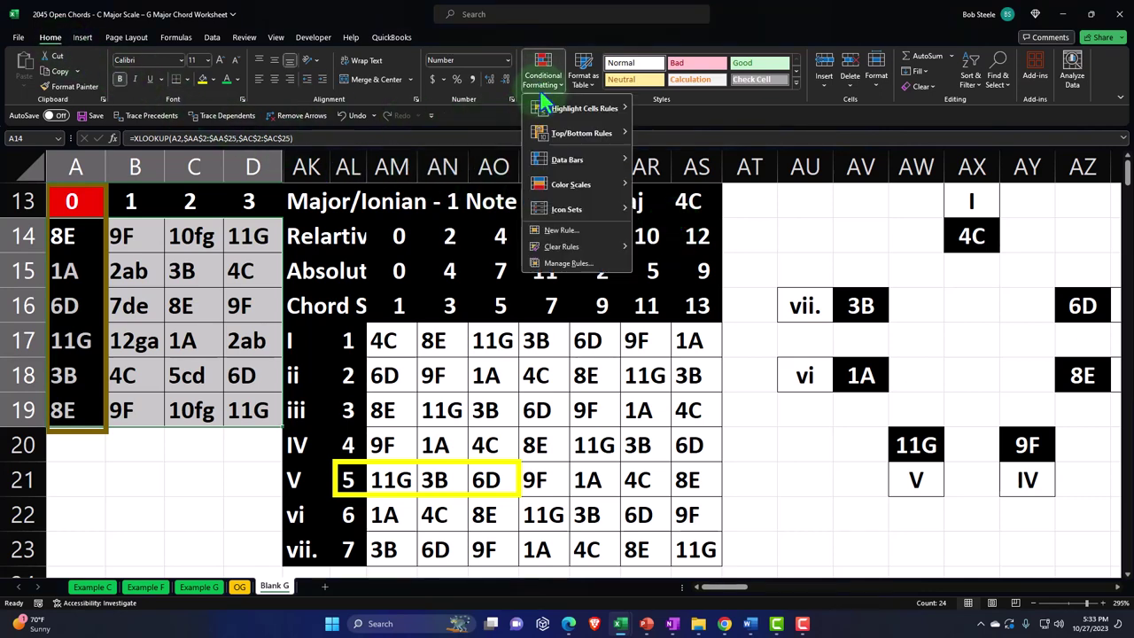
{"action": "mouse_move", "coordinate": [550, 113]}
{"action": "left_click", "coordinate": [678, 182]}
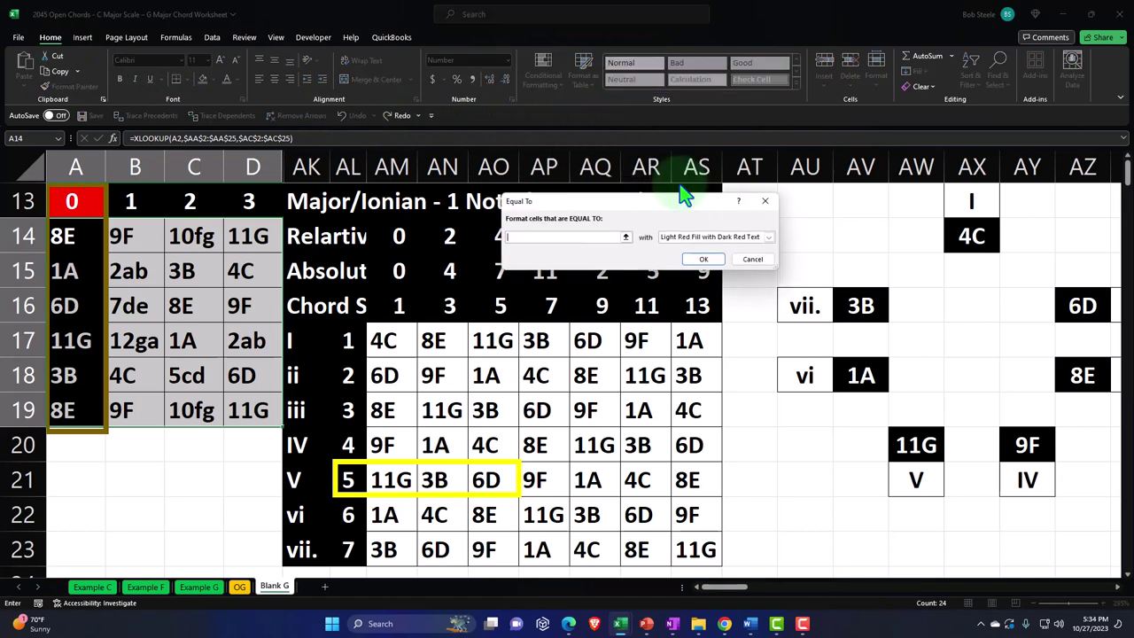
{"action": "left_click", "coordinate": [401, 474]}
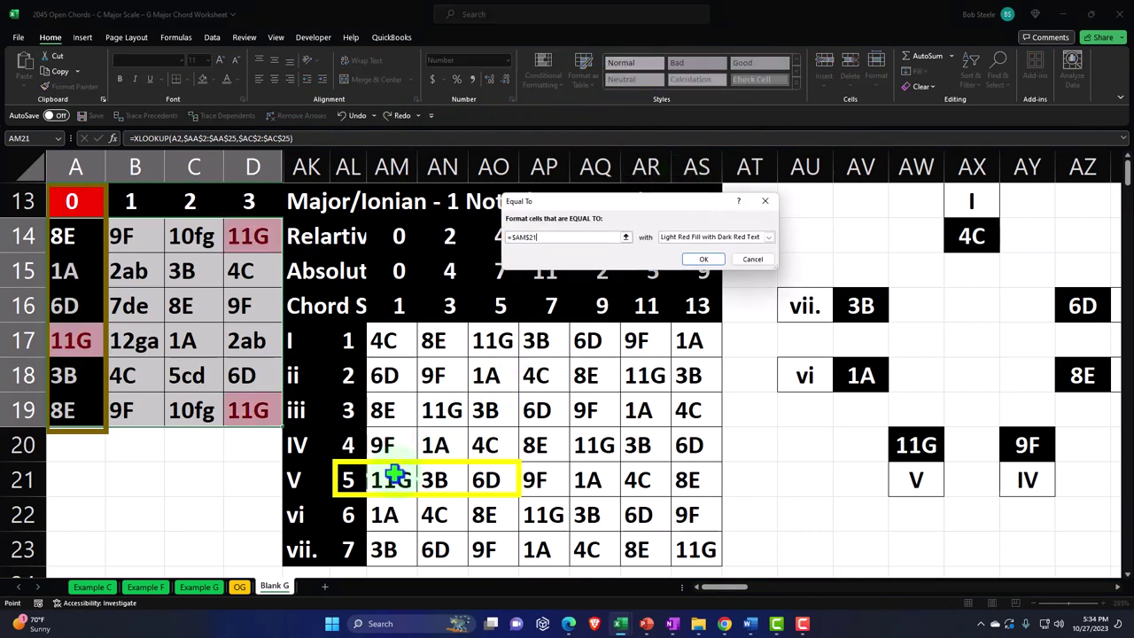
{"action": "left_click", "coordinate": [770, 237]}
{"action": "left_click", "coordinate": [753, 263]}
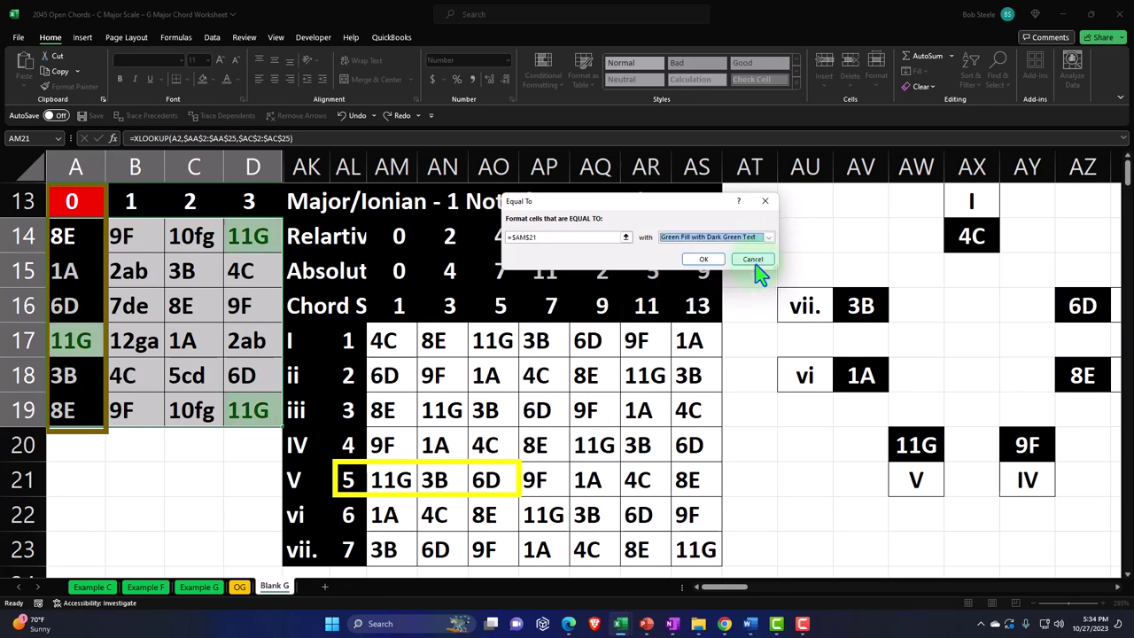
{"action": "left_click", "coordinate": [704, 260]}
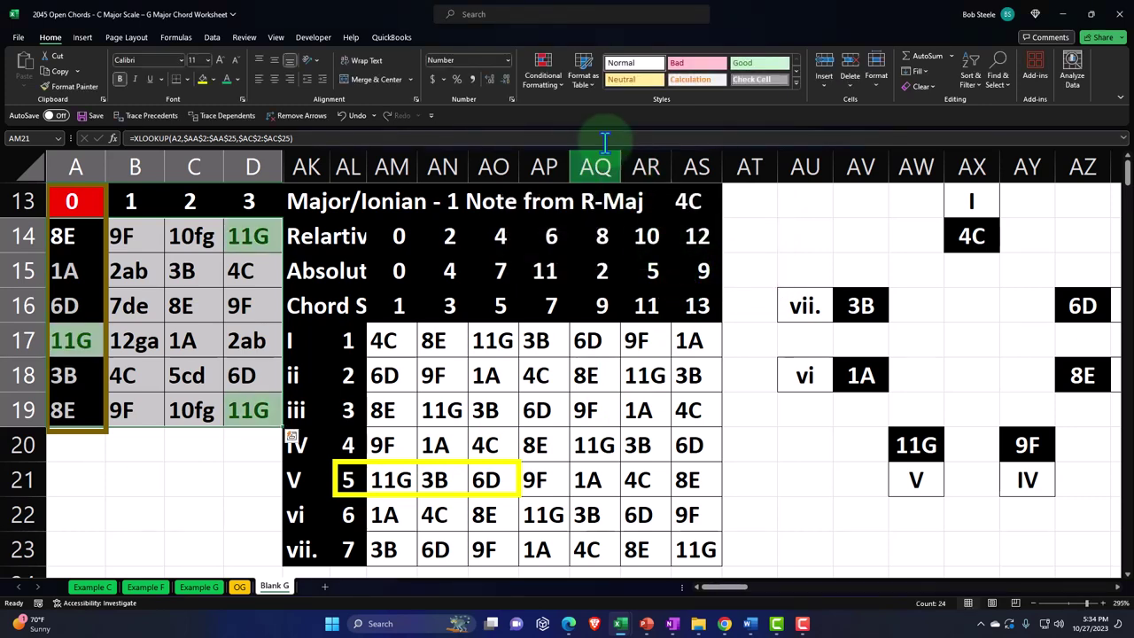
- Highlight the fretboard notes in A14:D19 that equal AN21 with Light Red Fill with Dark Red Text
{"action": "left_click", "coordinate": [547, 80]}
{"action": "mouse_move", "coordinate": [606, 110]}
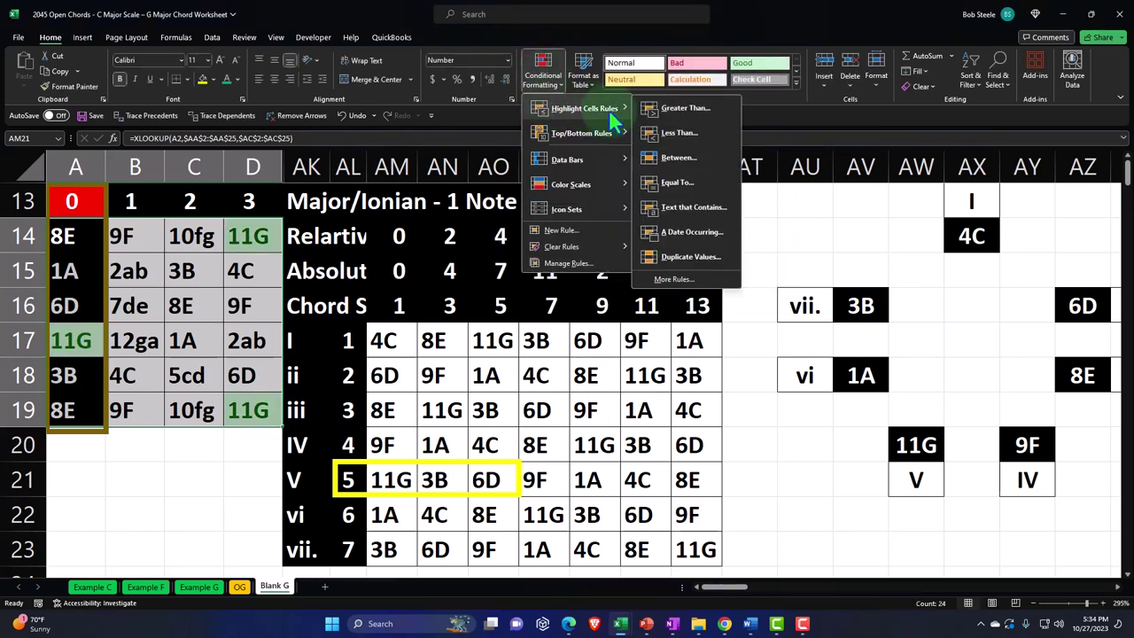
{"action": "left_click", "coordinate": [671, 184]}
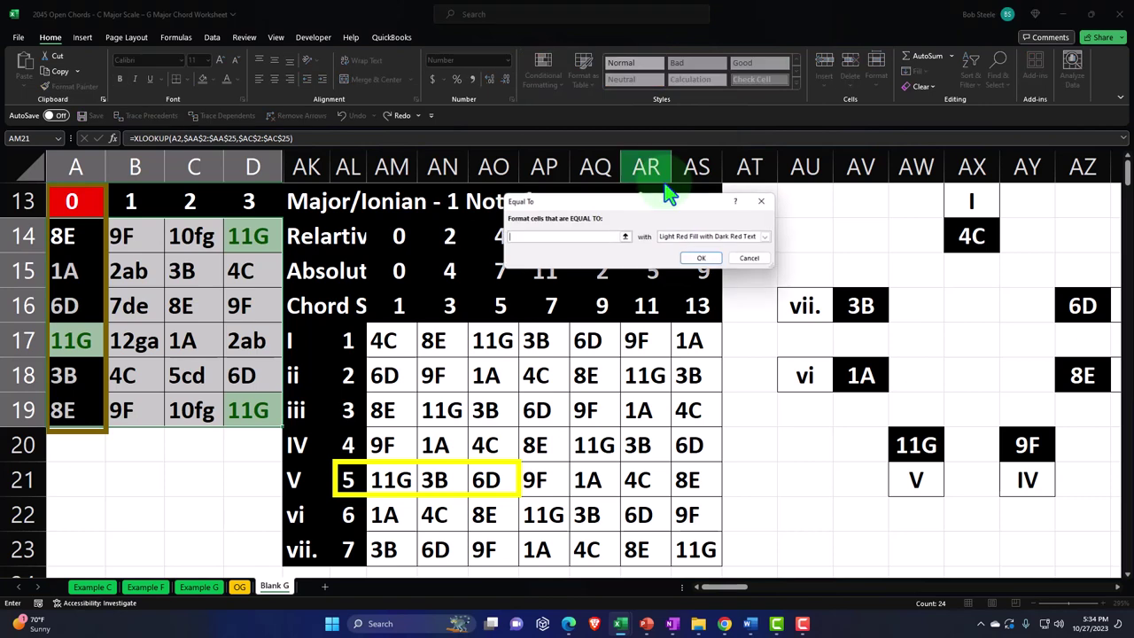
{"action": "left_click", "coordinate": [443, 474]}
{"action": "left_click", "coordinate": [770, 238]}
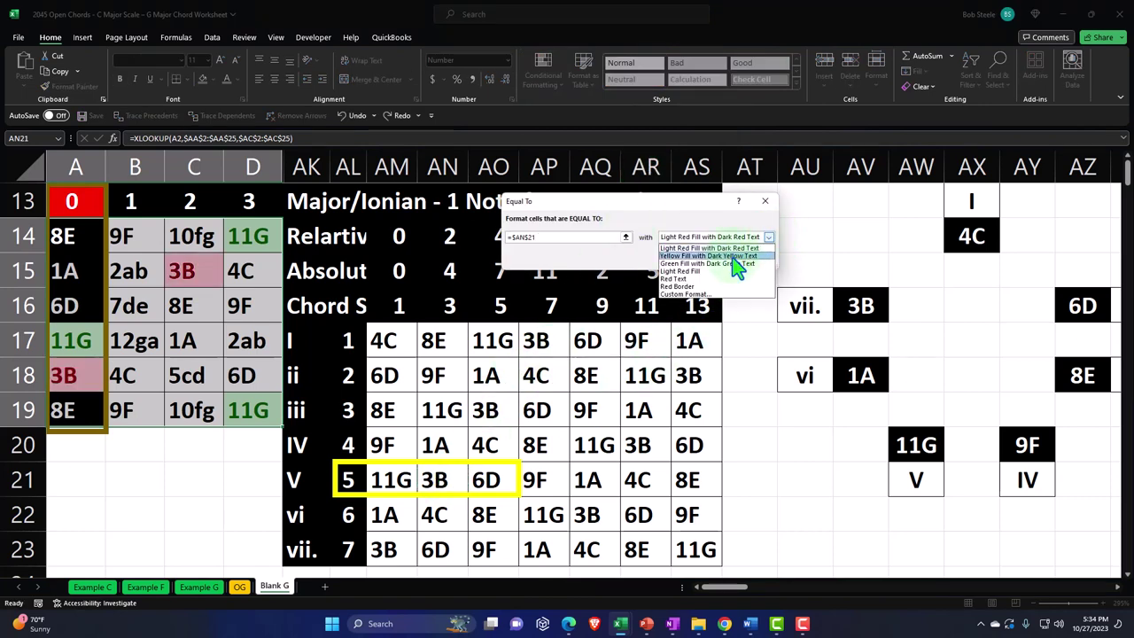
{"action": "key", "text": "Escape"}
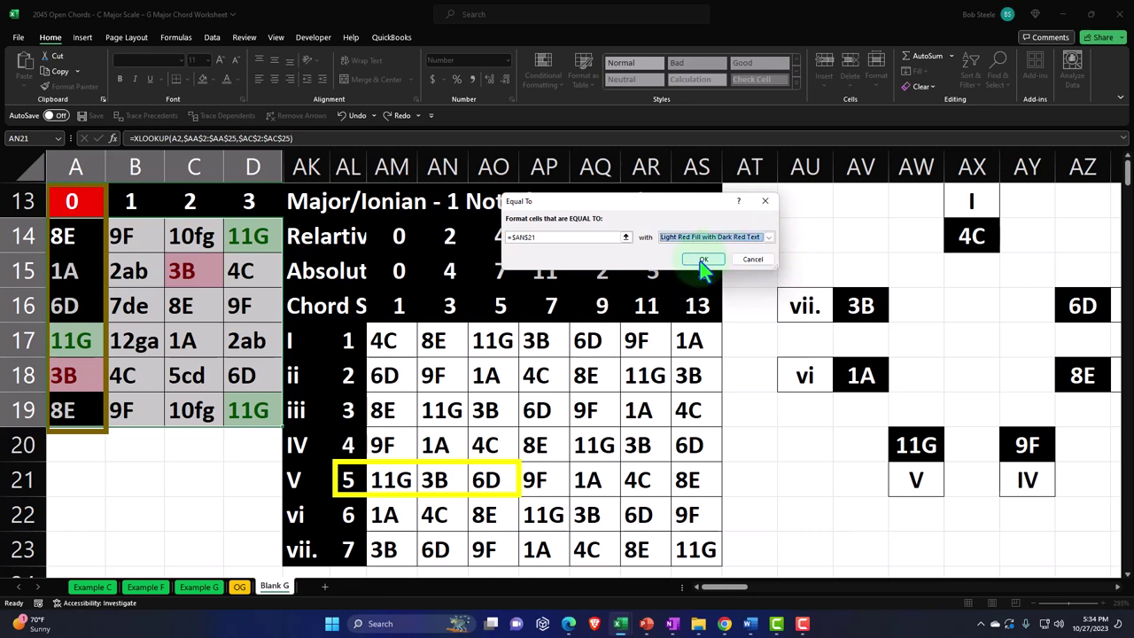
{"action": "left_click", "coordinate": [702, 261]}
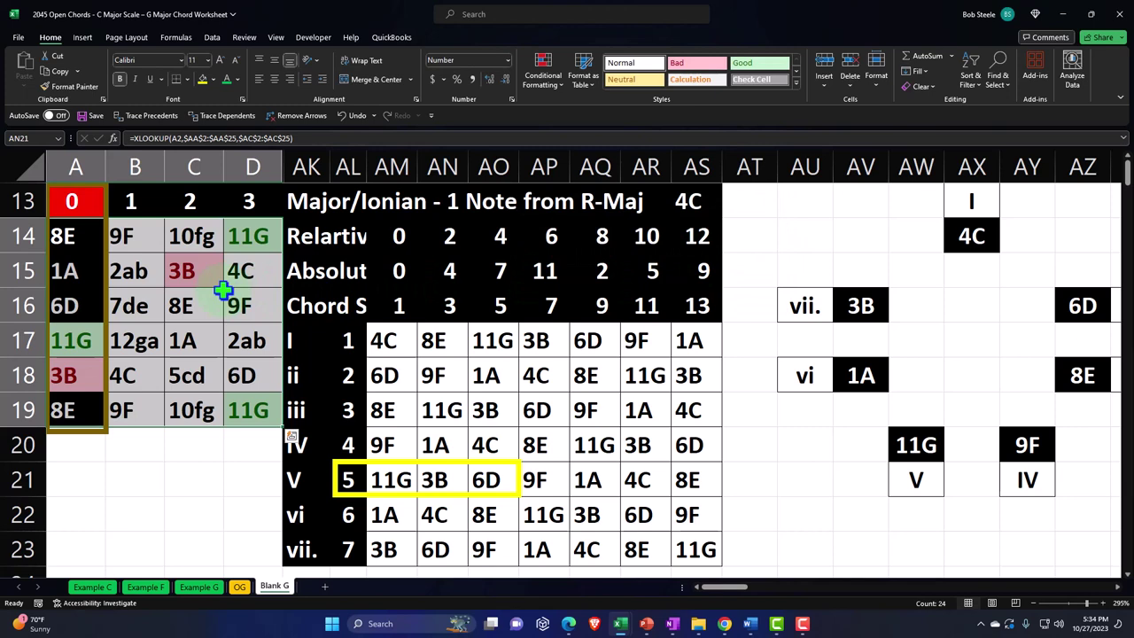
- Highlight the fretboard notes in A14:D19 that equal AO21 with Yellow Fill with Dark Yellow Text
{"action": "left_click", "coordinate": [544, 80]}
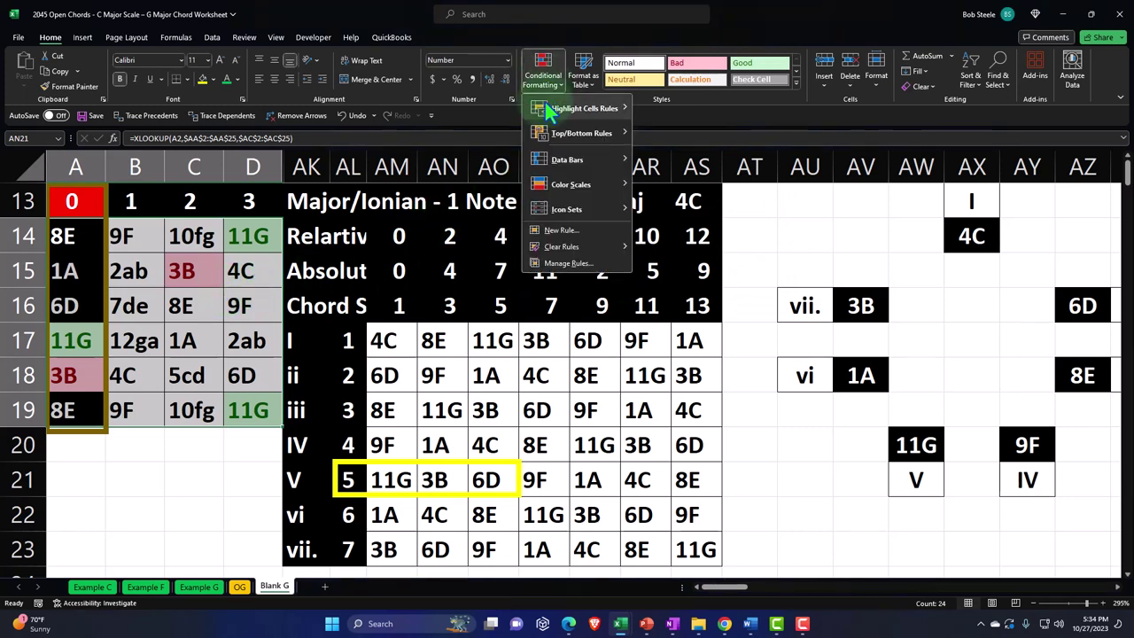
{"action": "mouse_move", "coordinate": [547, 107]}
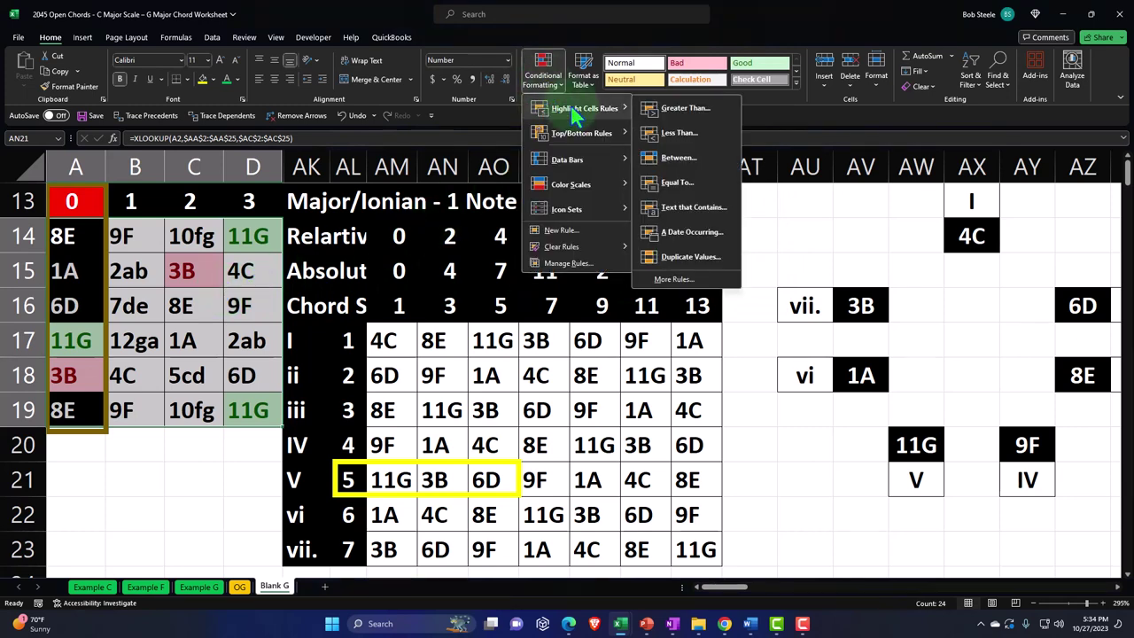
{"action": "left_click", "coordinate": [666, 184]}
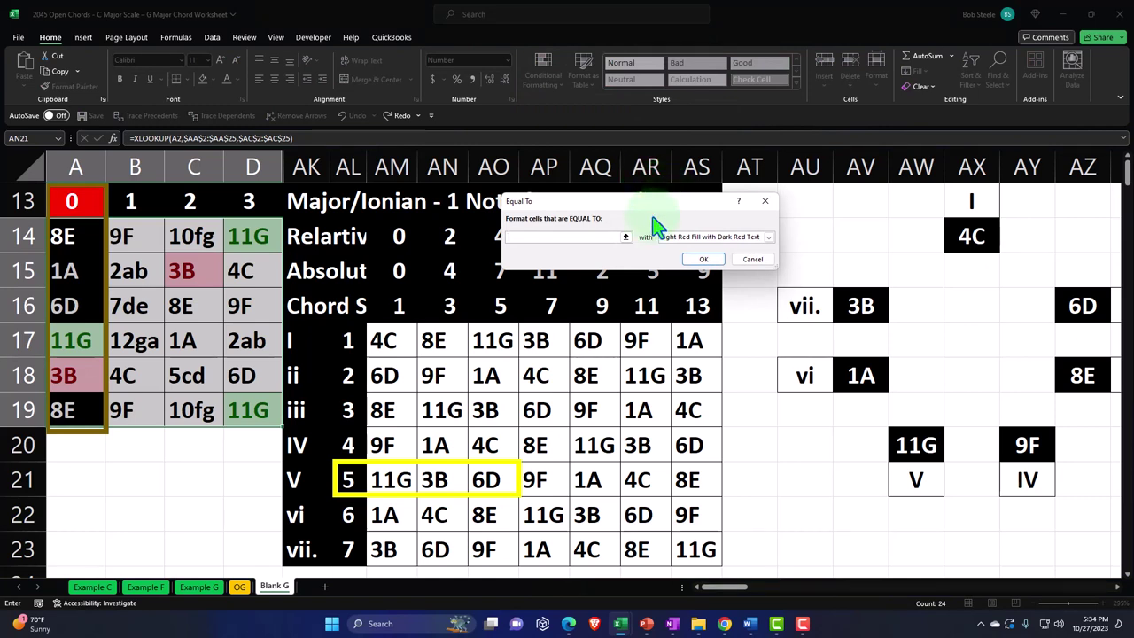
{"action": "left_click", "coordinate": [487, 477]}
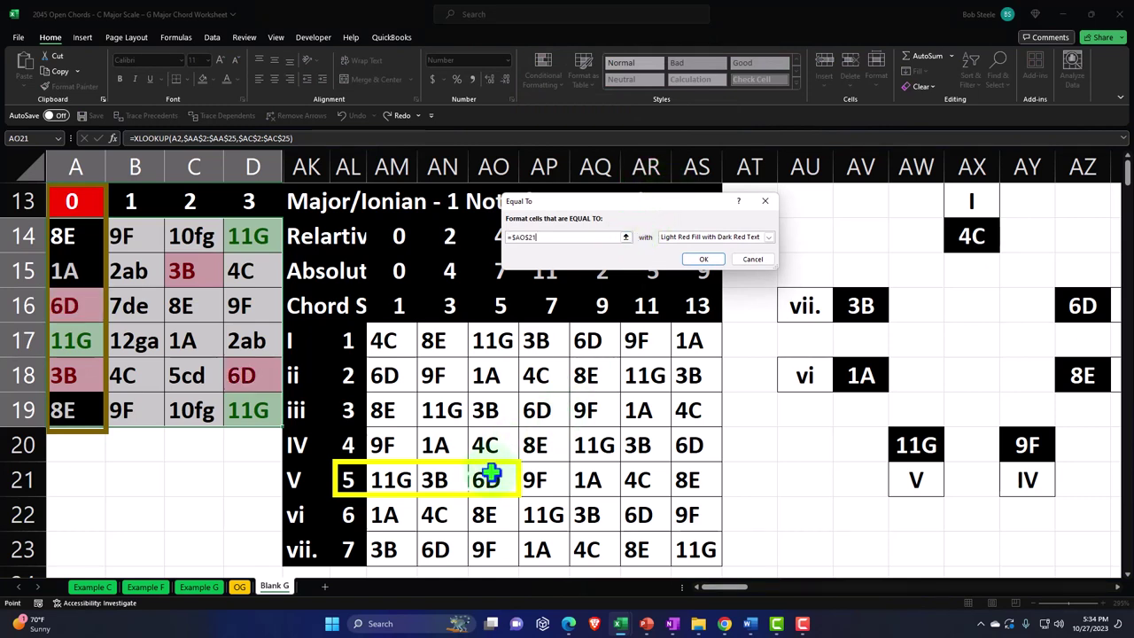
{"action": "left_click", "coordinate": [768, 237]}
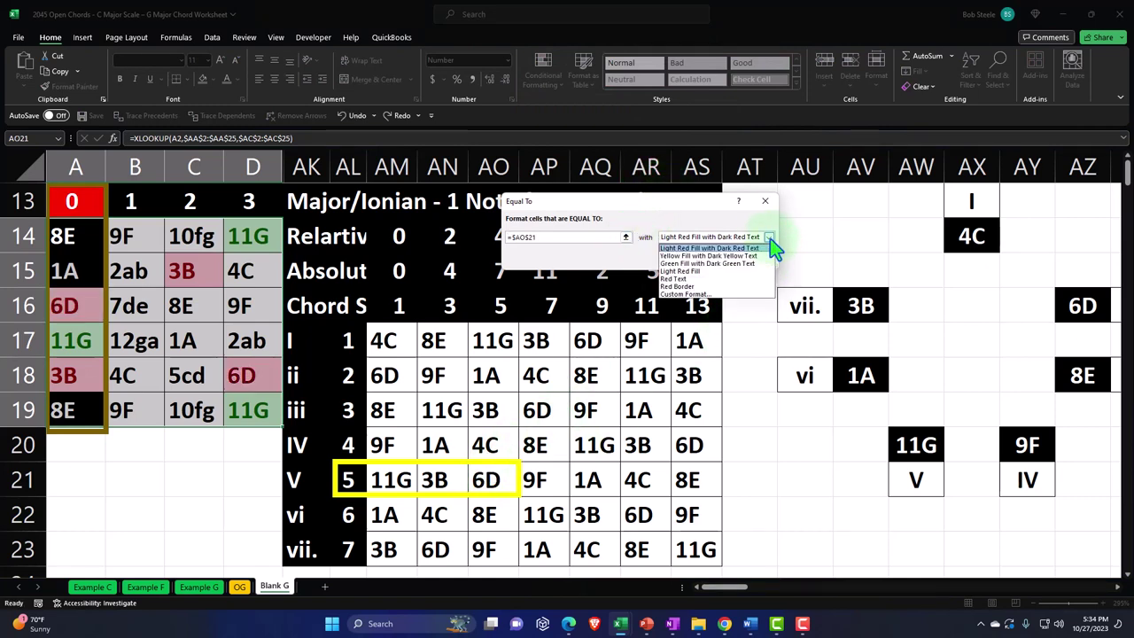
{"action": "left_click", "coordinate": [704, 256]}
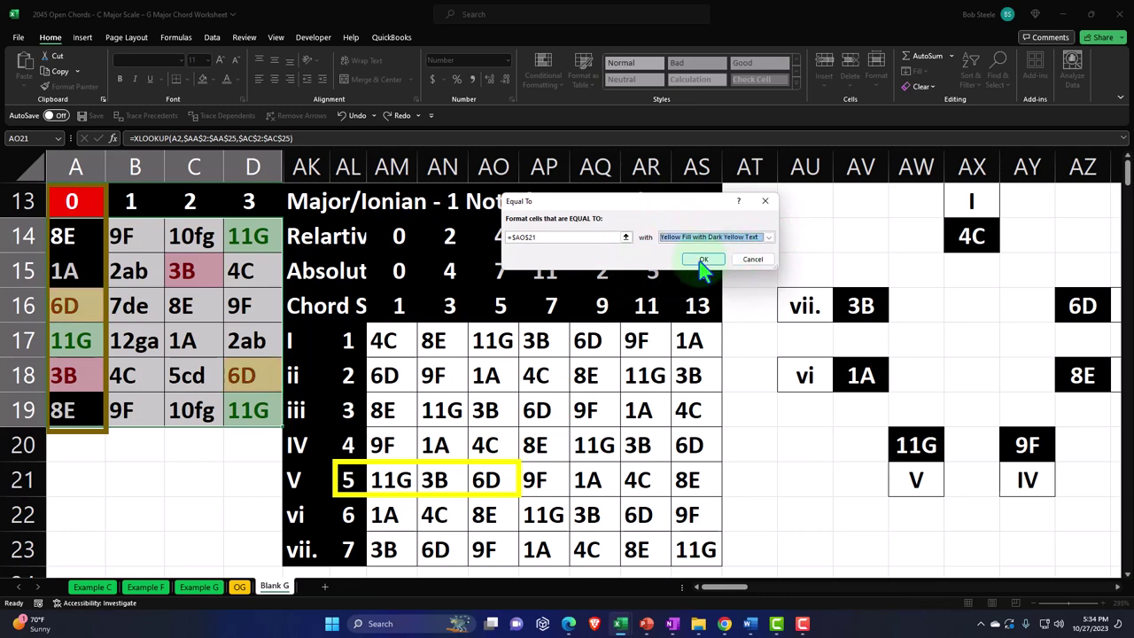
{"action": "left_click", "coordinate": [702, 260]}
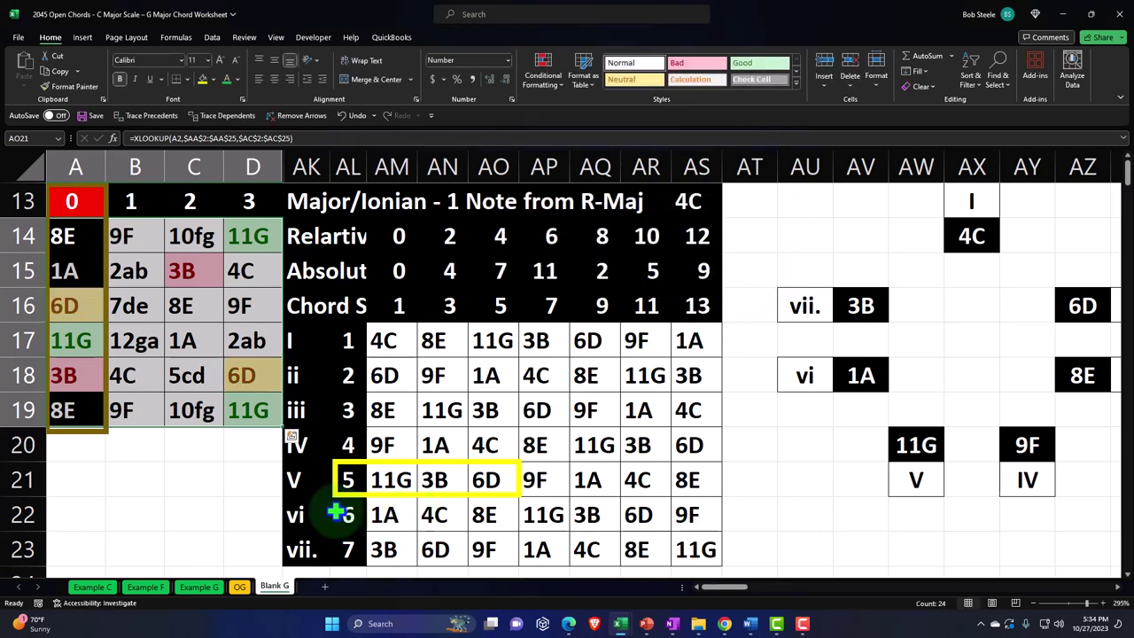
{"action": "left_click", "coordinate": [200, 481]}
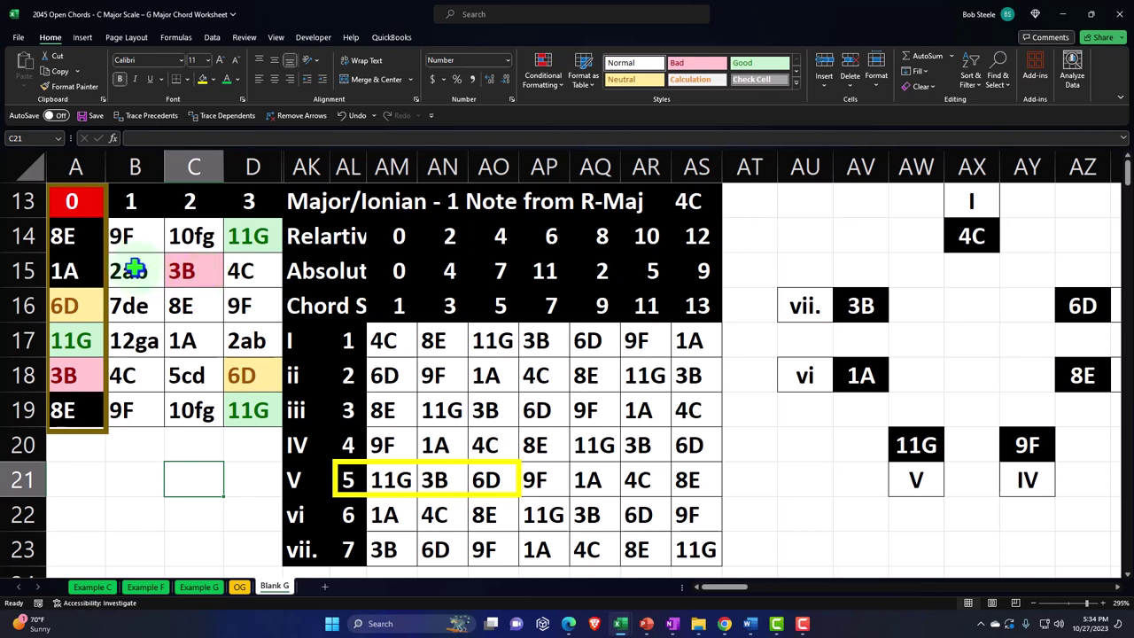
- Examine the highlighted chord notes on the open strings in column A and across frets 0 to 3 in A14:D19
{"action": "left_click_drag", "start_coordinate": [69, 237], "coordinate": [73, 399]}
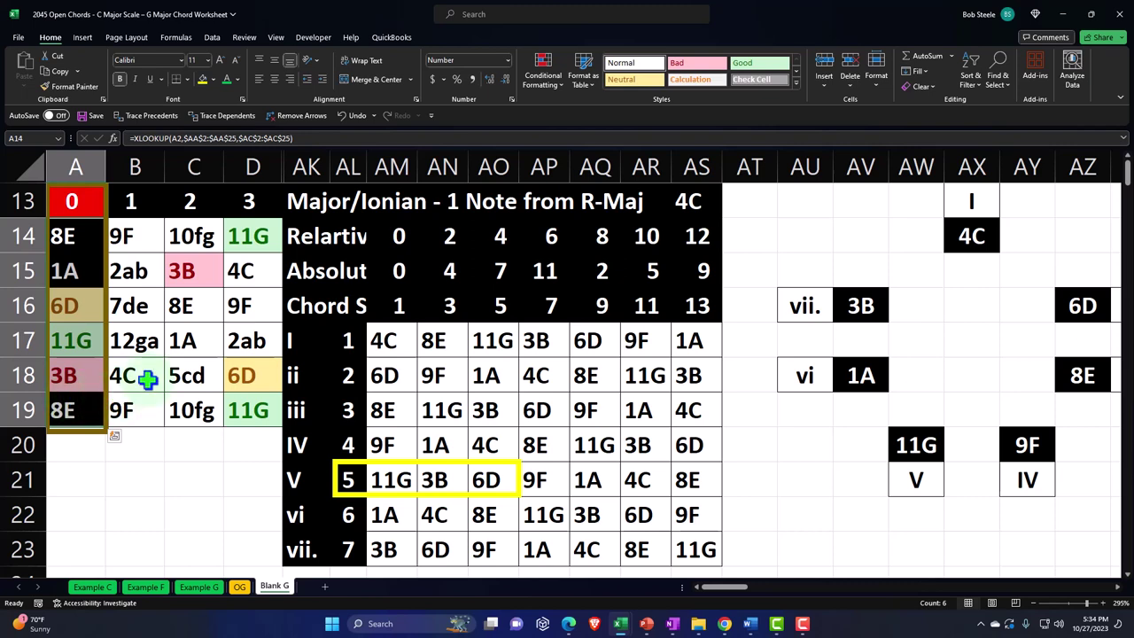
{"action": "left_click_drag", "start_coordinate": [108, 236], "coordinate": [234, 296]}
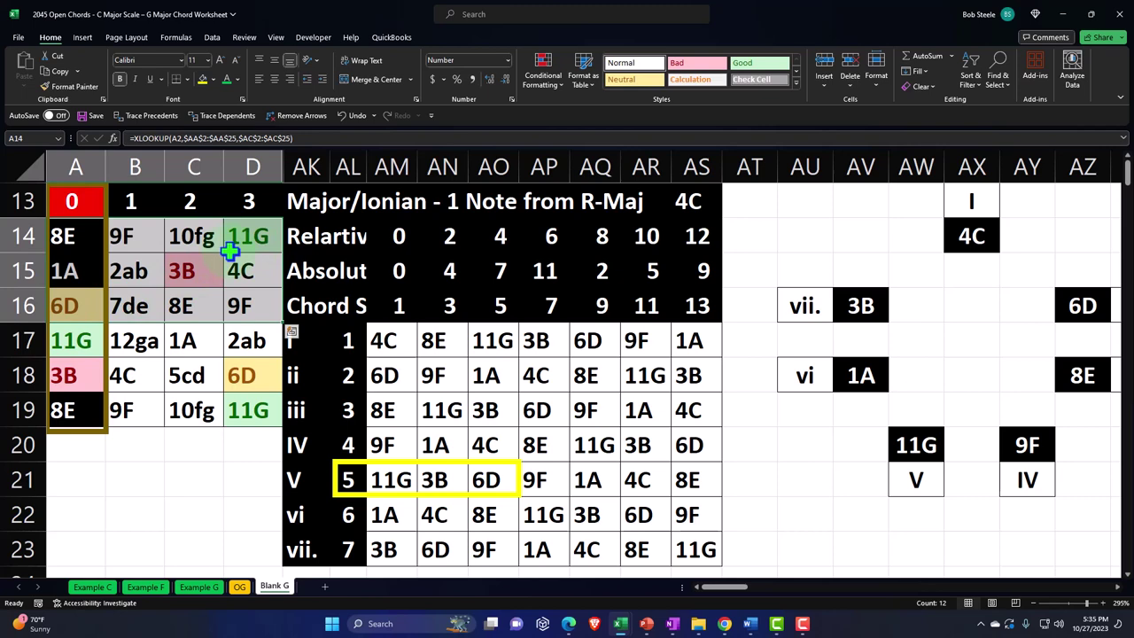
{"action": "left_click_drag", "start_coordinate": [68, 306], "coordinate": [78, 365]}
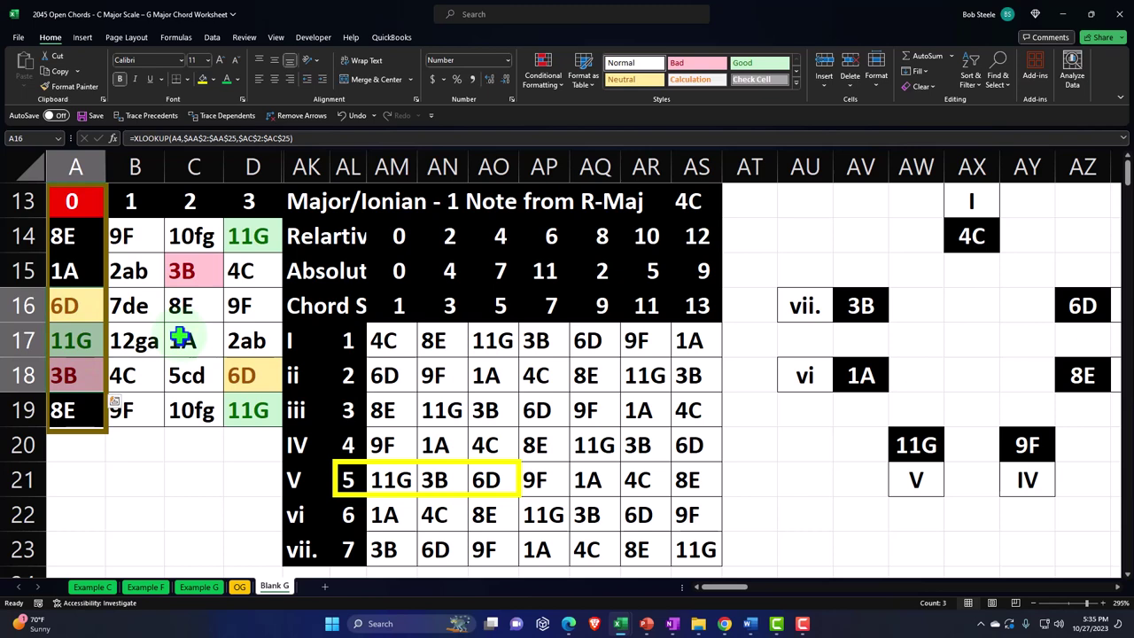
{"action": "left_click_drag", "start_coordinate": [239, 378], "coordinate": [240, 397]}
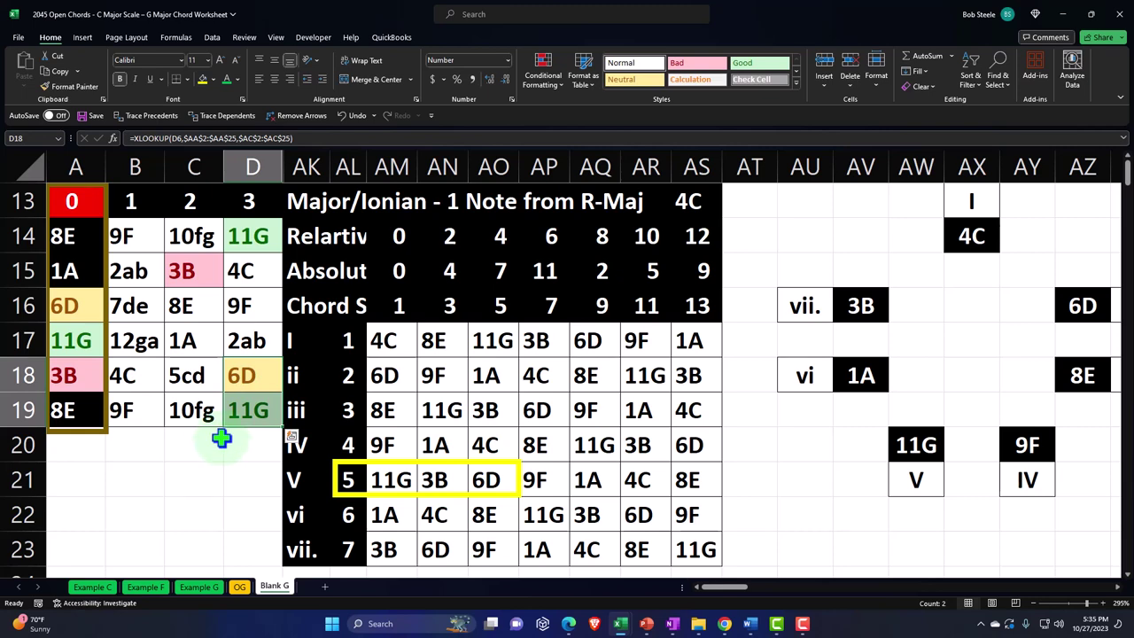
- Examine the number version of the fretboard and chord tables starting at row 27
{"action": "scroll", "coordinate": [221, 437], "scroll_direction": "down", "scroll_amount": 3}
{"action": "left_click", "coordinate": [219, 303]}
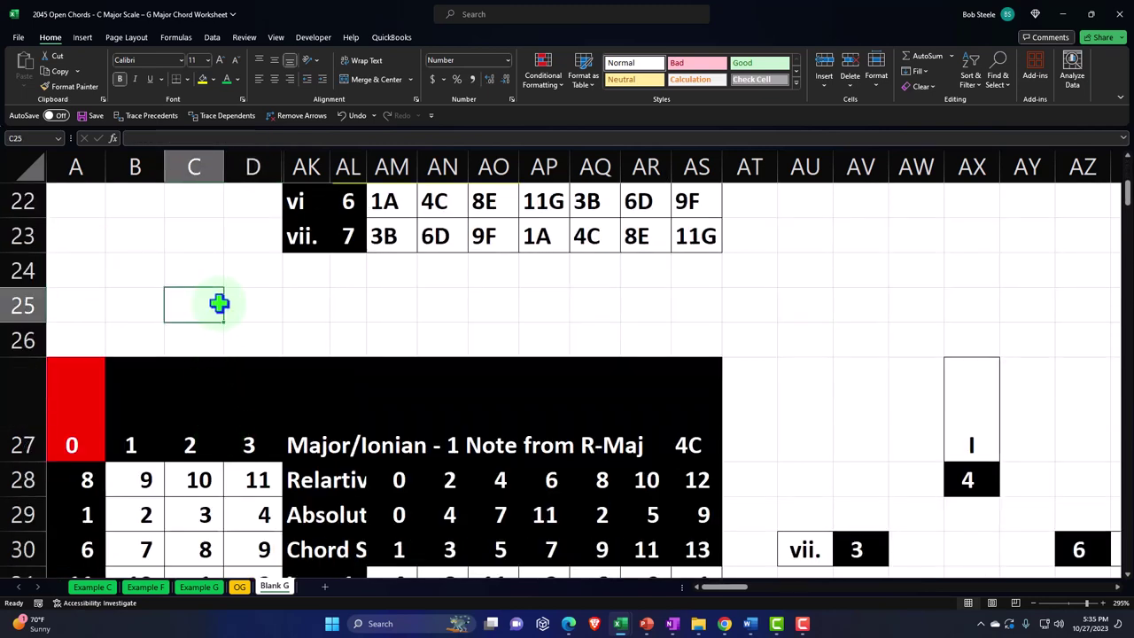
{"action": "scroll", "coordinate": [219, 304], "scroll_direction": "down", "scroll_amount": 1}
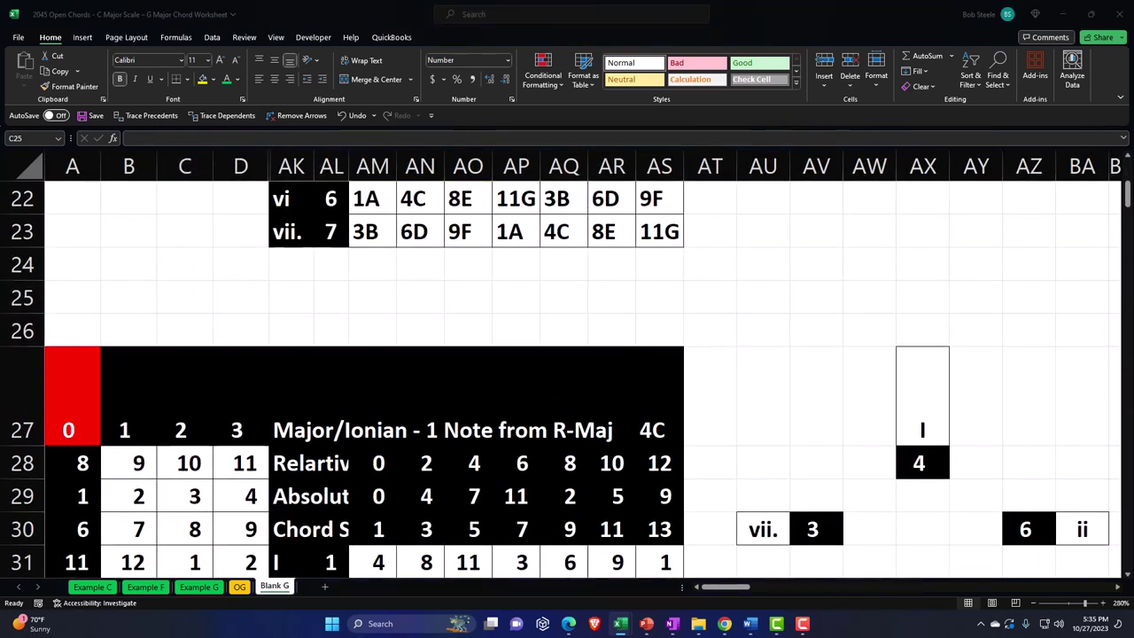
{"action": "left_click", "coordinate": [198, 296]}
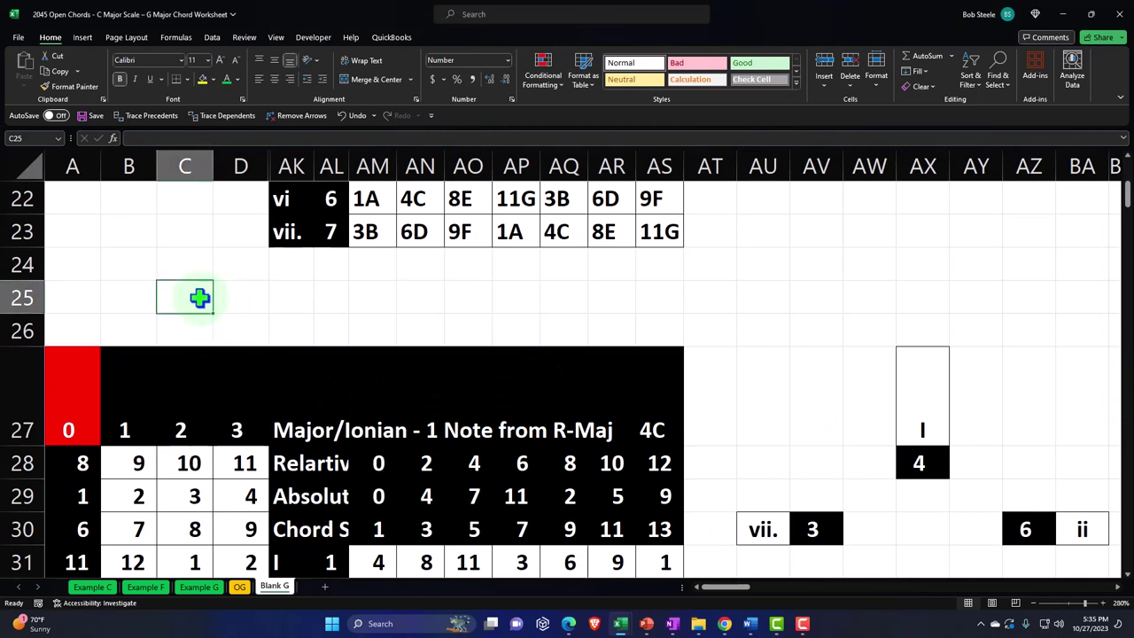
- Hide rows 26 to 38, which hold the number version of the fretboard and chord tables
{"action": "scroll", "coordinate": [199, 298], "scroll_direction": "down", "scroll_amount": 4}
{"action": "scroll", "coordinate": [200, 299], "scroll_direction": "down", "scroll_amount": 1}
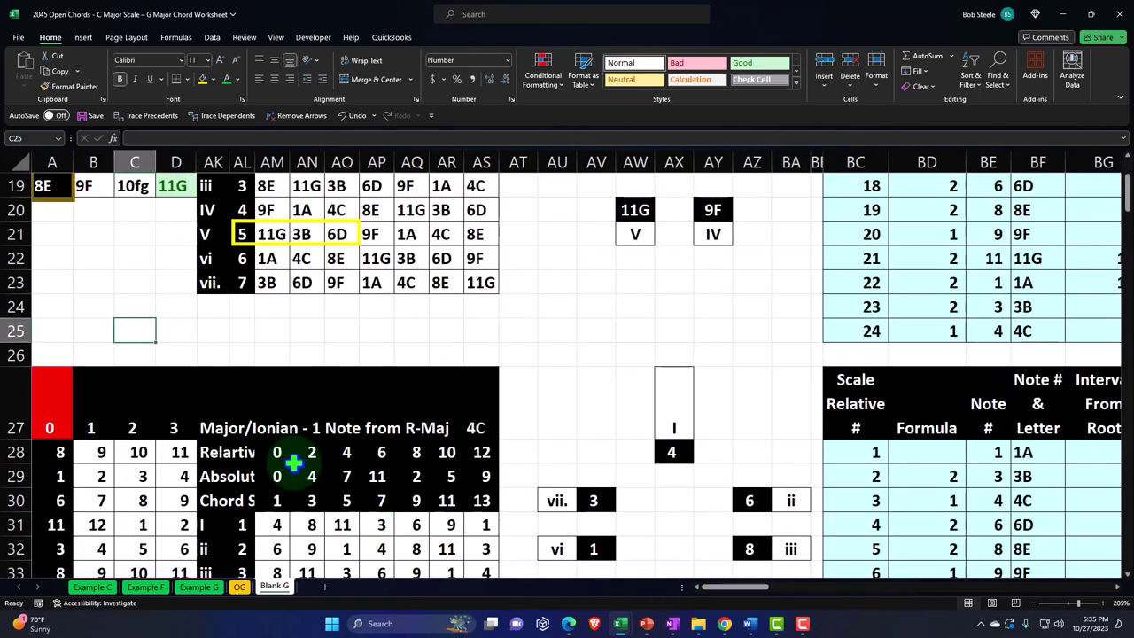
{"action": "left_click", "coordinate": [17, 355]}
{"action": "left_click_drag", "start_coordinate": [18, 355], "coordinate": [36, 417]}
{"action": "right_click", "coordinate": [129, 353]}
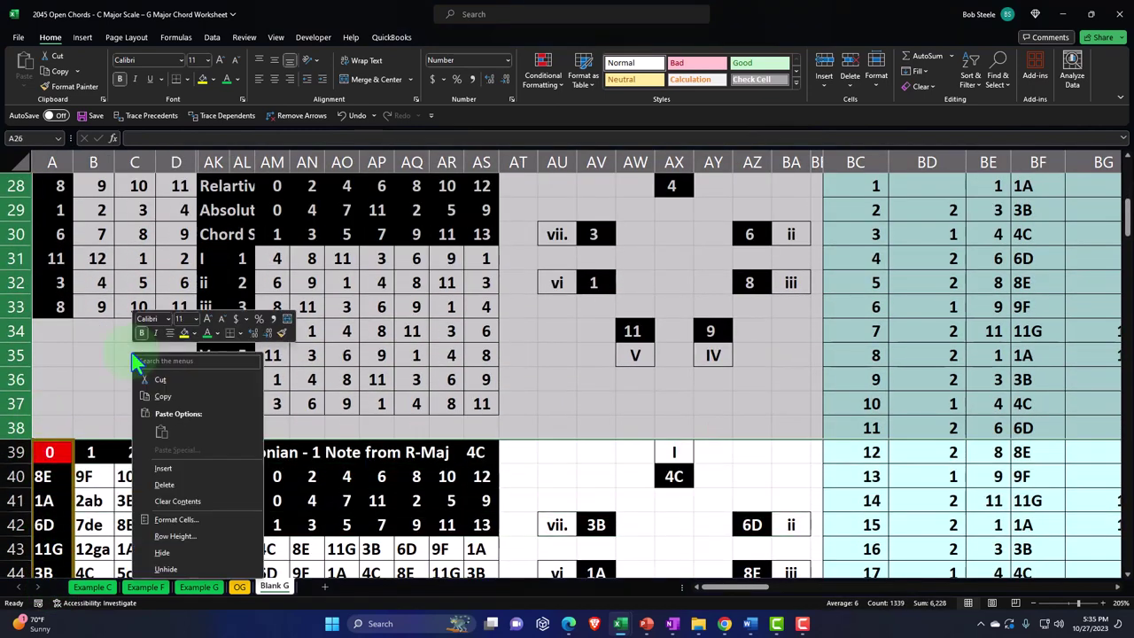
{"action": "left_click", "coordinate": [166, 533]}
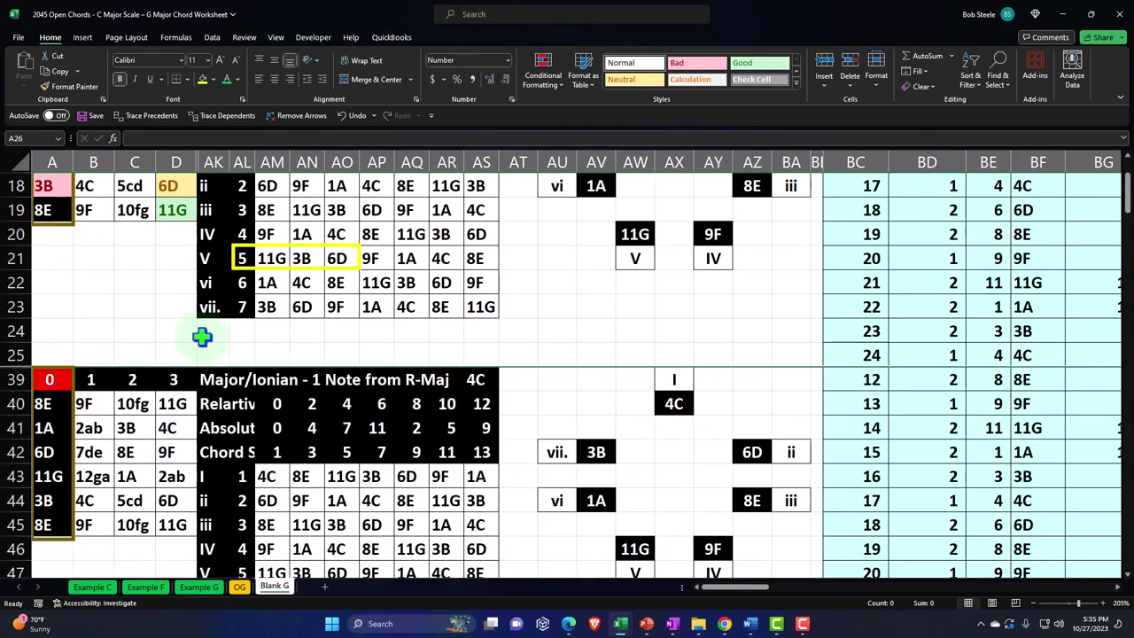
{"action": "left_click", "coordinate": [209, 331]}
- Examine the combined number-and-letter fretboard and chord tables starting at row 39, including the key cell AS39
{"action": "left_click_drag", "start_coordinate": [731, 588], "coordinate": [731, 594]}
{"action": "scroll", "coordinate": [405, 476], "scroll_direction": "up", "scroll_amount": 2}
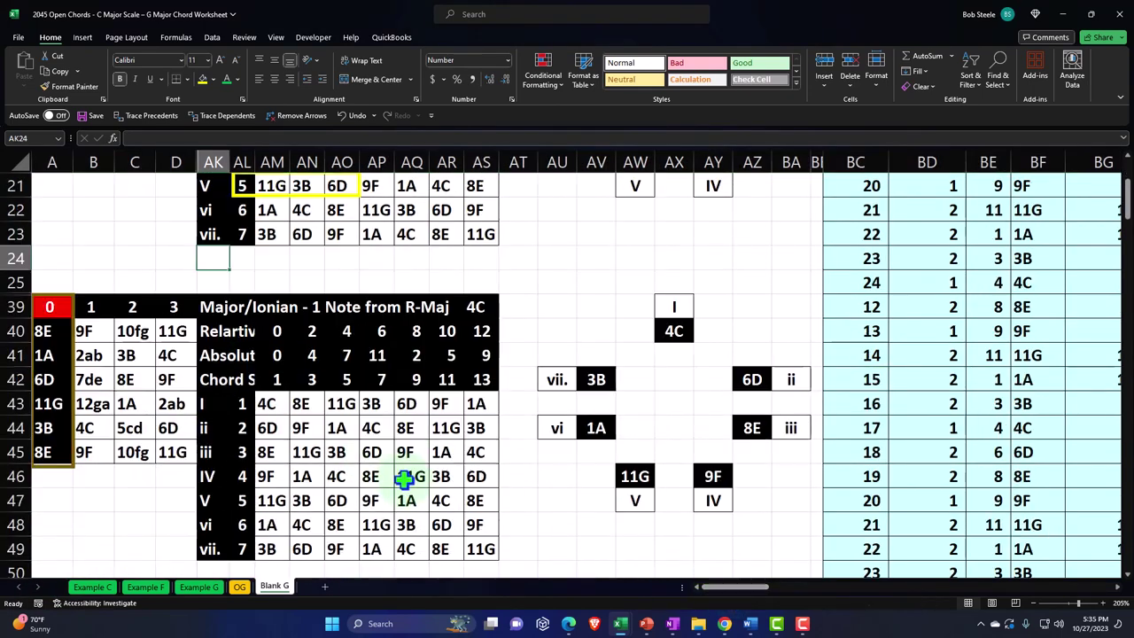
{"action": "scroll", "coordinate": [299, 460], "scroll_direction": "down", "scroll_amount": 2}
{"action": "scroll", "coordinate": [151, 426], "scroll_direction": "right", "scroll_amount": 2}
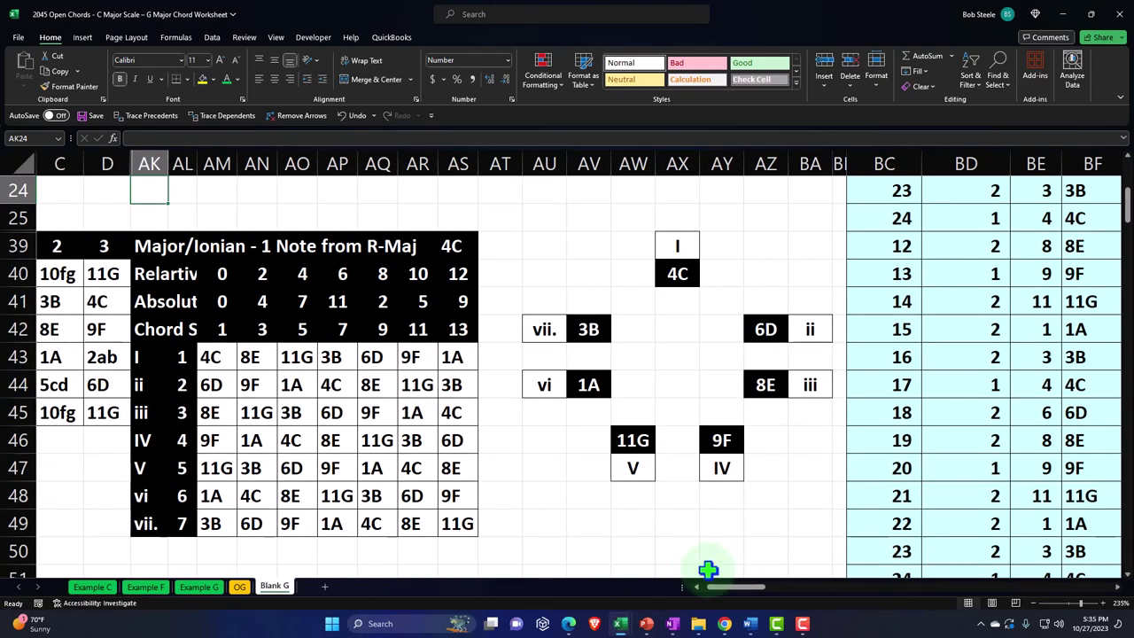
{"action": "left_click_drag", "start_coordinate": [731, 588], "coordinate": [190, 455]}
{"action": "scroll", "coordinate": [621, 567], "scroll_direction": "up", "scroll_amount": 1}
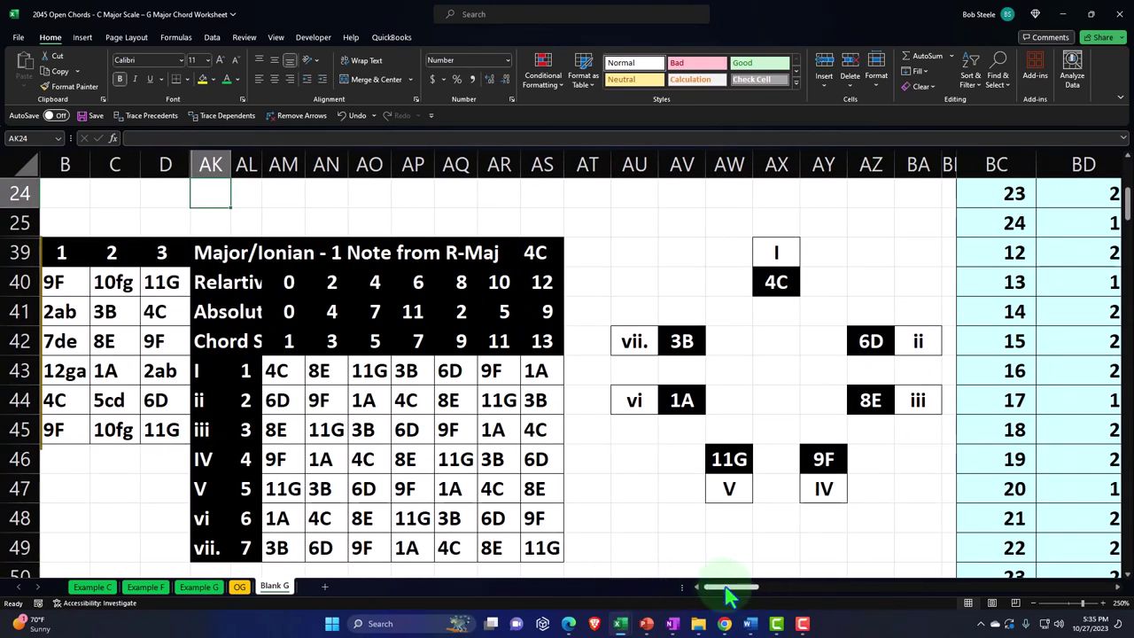
{"action": "scroll", "coordinate": [729, 589], "scroll_direction": "left", "scroll_amount": 1}
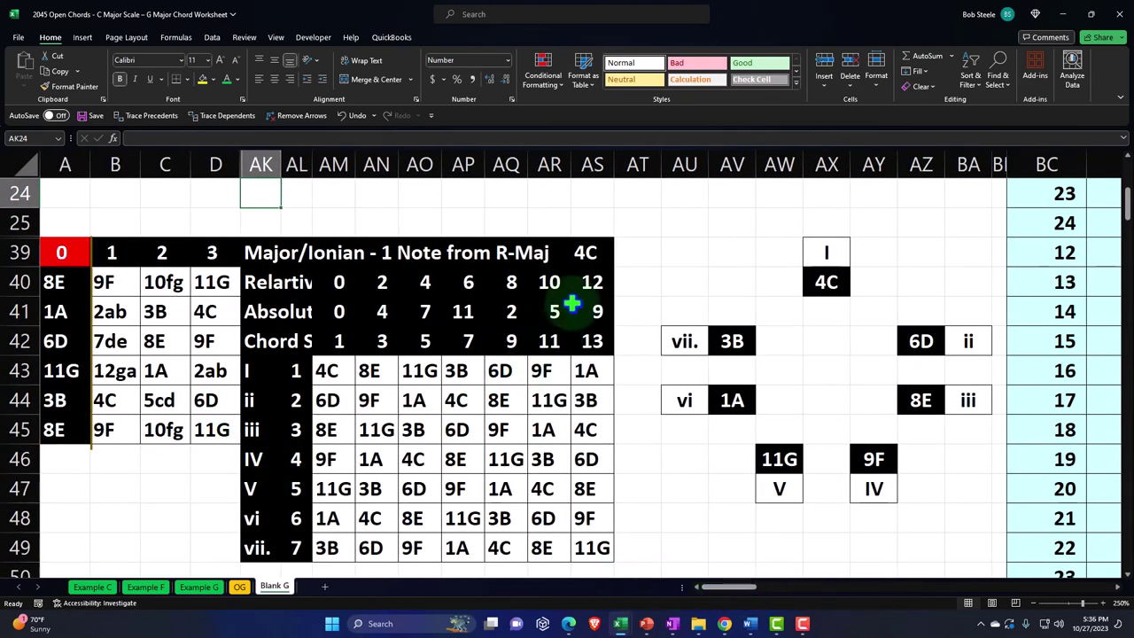
{"action": "left_click", "coordinate": [585, 253]}
{"action": "scroll", "coordinate": [587, 418], "scroll_direction": "up", "scroll_amount": 1}
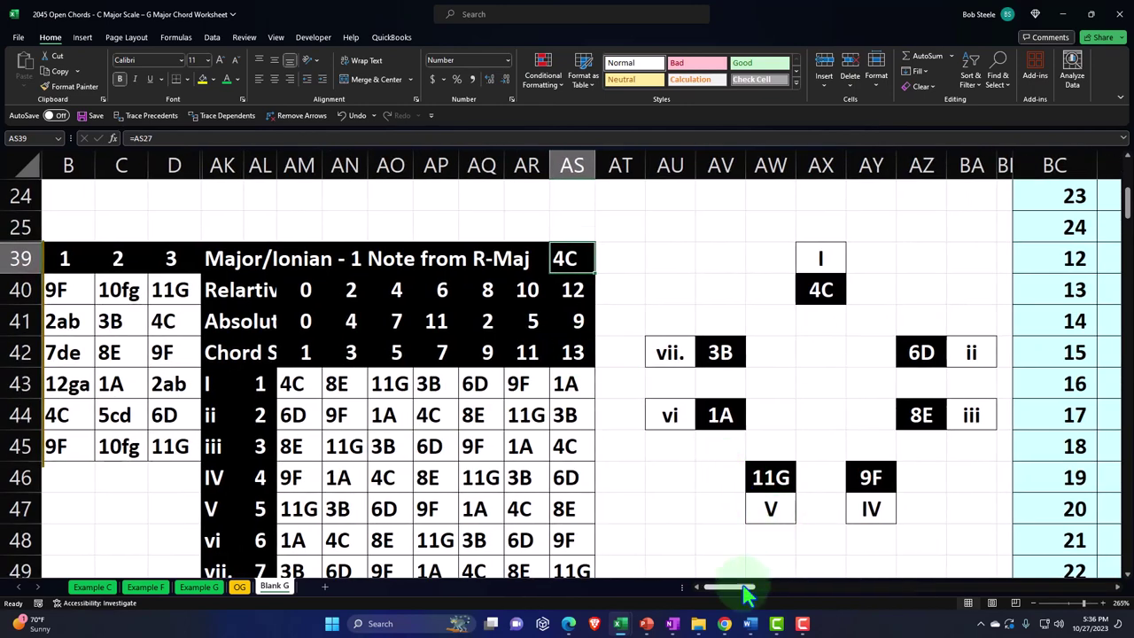
{"action": "scroll", "coordinate": [745, 592], "scroll_direction": "left", "scroll_amount": 1}
{"action": "scroll", "coordinate": [487, 499], "scroll_direction": "down", "scroll_amount": 1}
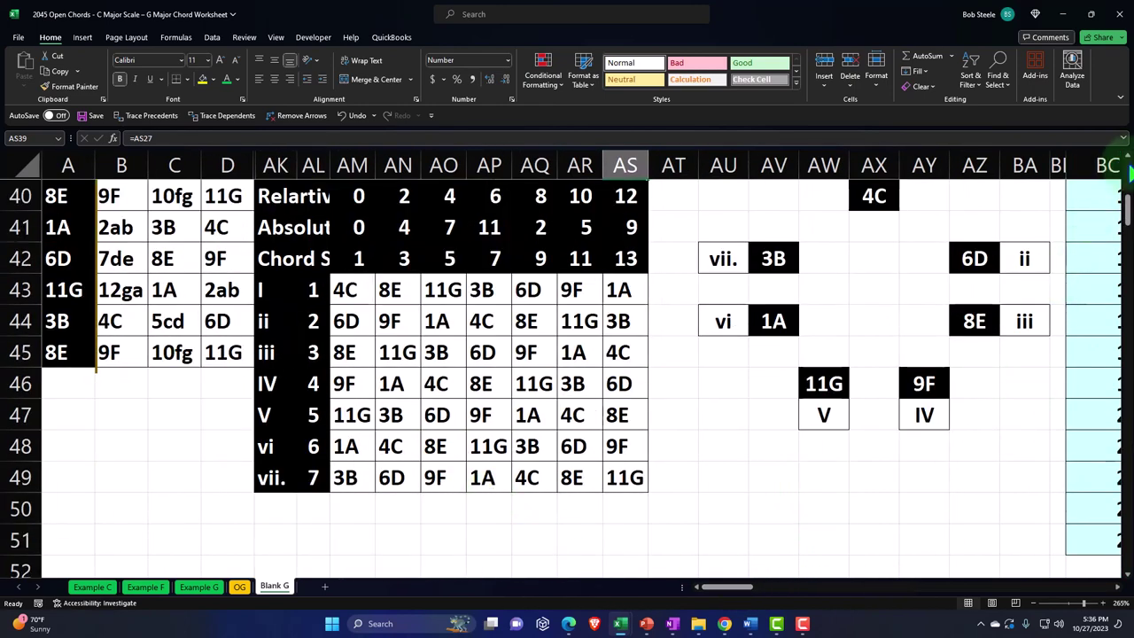
{"action": "left_click", "coordinate": [1123, 151]}
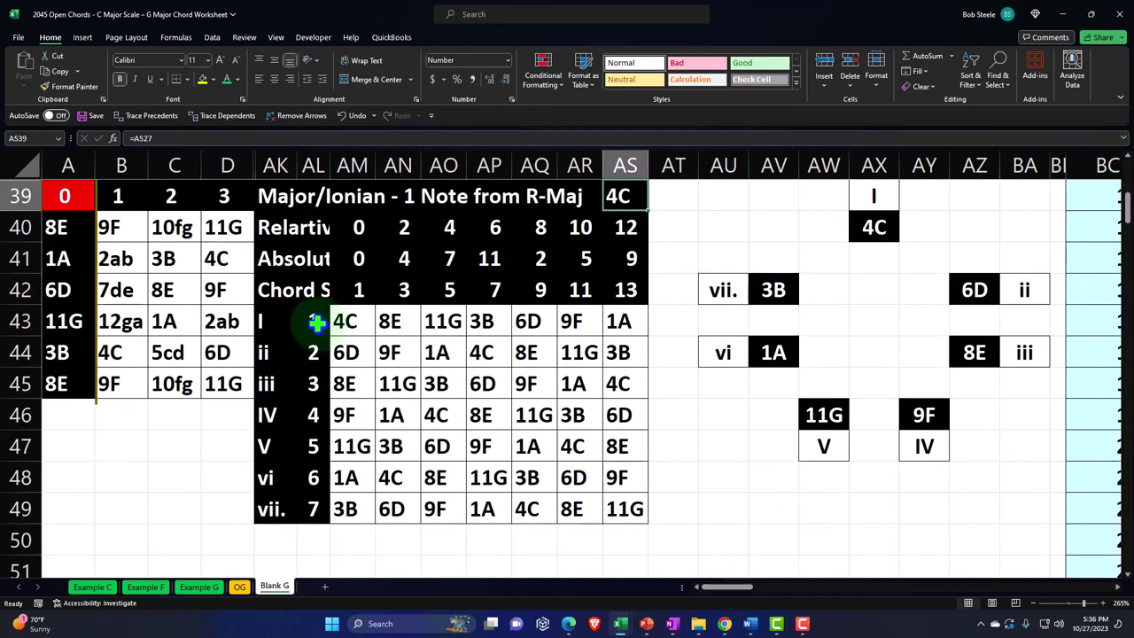
- Color the scale degree numbers 1, 2, 3, 5 and 6 in AL43:AL45 and AL47:AL48 with green text
{"action": "left_click_drag", "start_coordinate": [317, 323], "coordinate": [314, 479]}
{"action": "left_click", "coordinate": [315, 479], "text": "ctrl"}
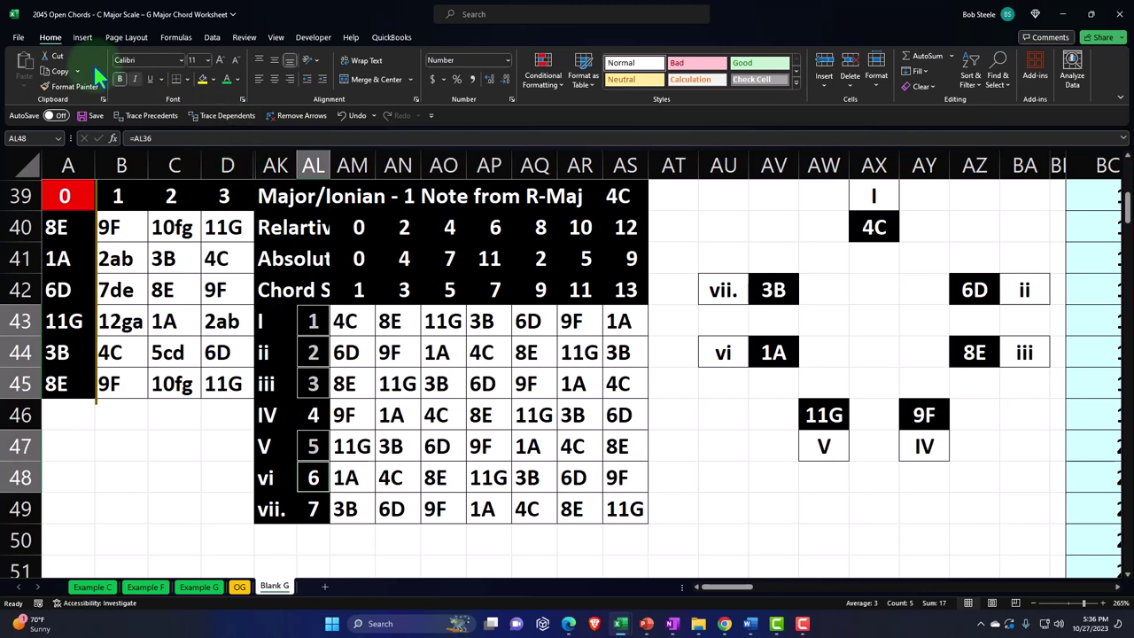
{"action": "left_click", "coordinate": [224, 79]}
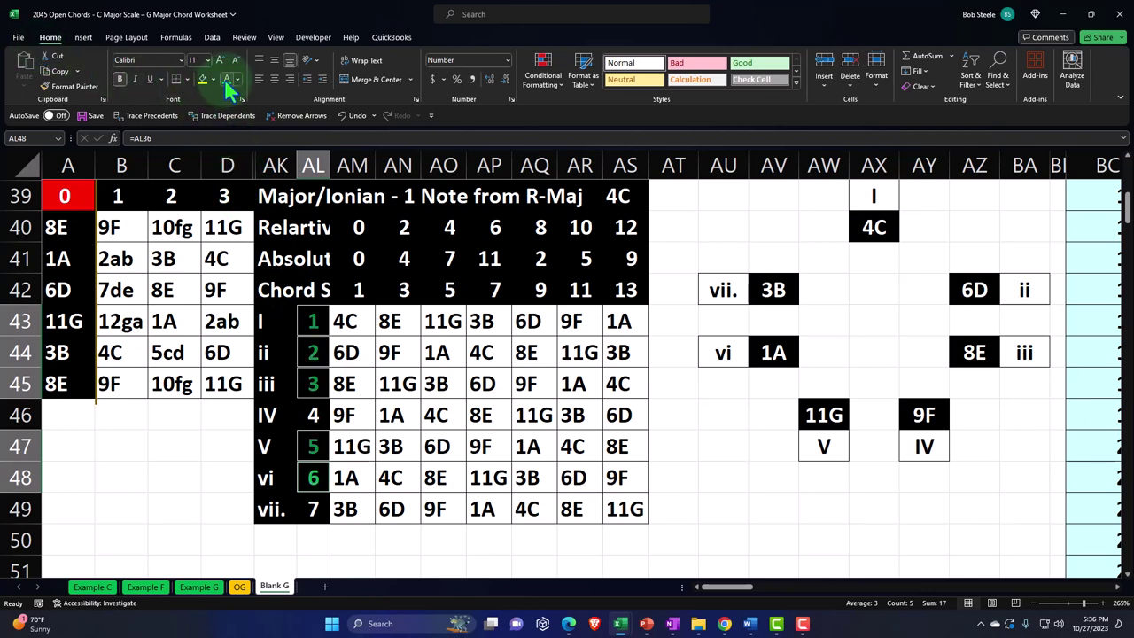
{"action": "left_click", "coordinate": [236, 479]}
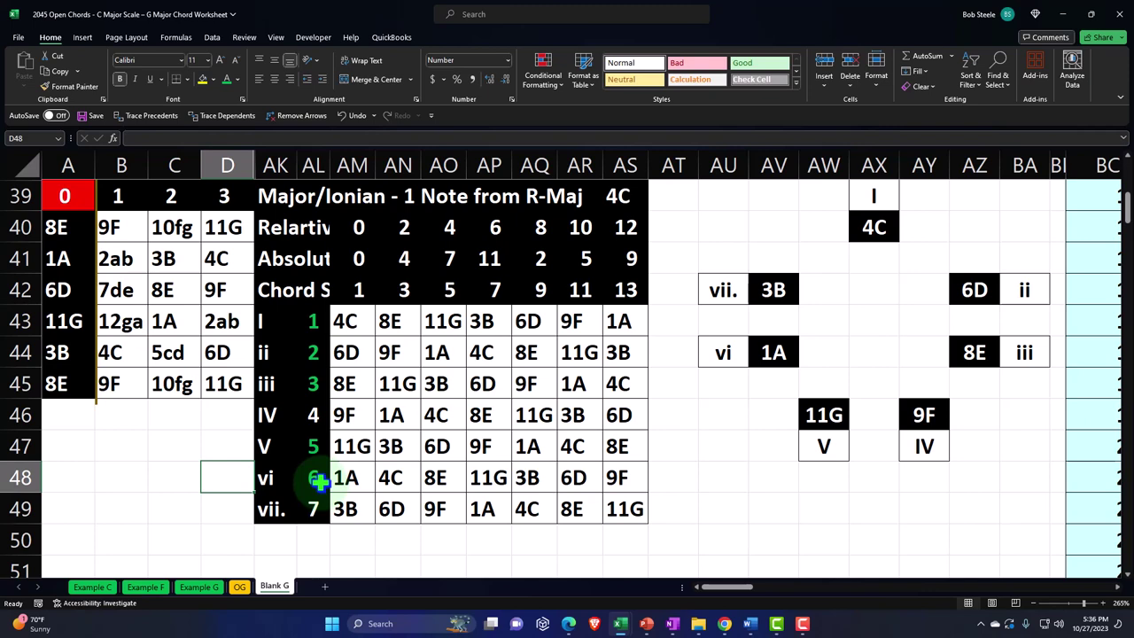
- Copy the yellow outline rectangle from the V chord in row 21 and place it around AL47:AO47
{"action": "left_click", "coordinate": [620, 200]}
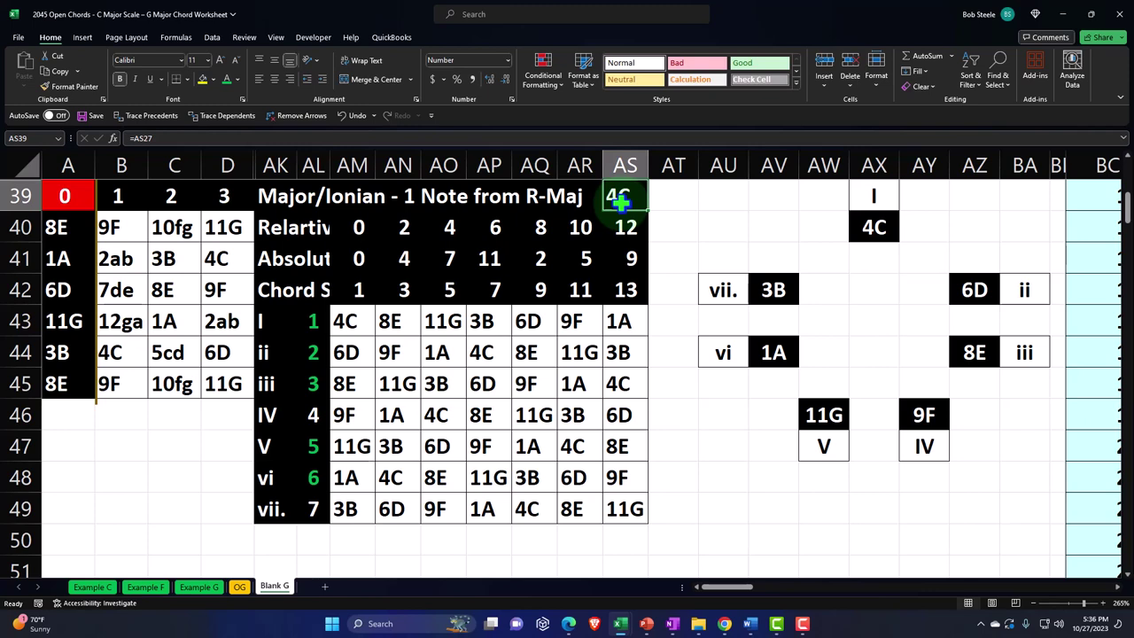
{"action": "scroll", "coordinate": [396, 412], "scroll_direction": "up", "scroll_amount": 7}
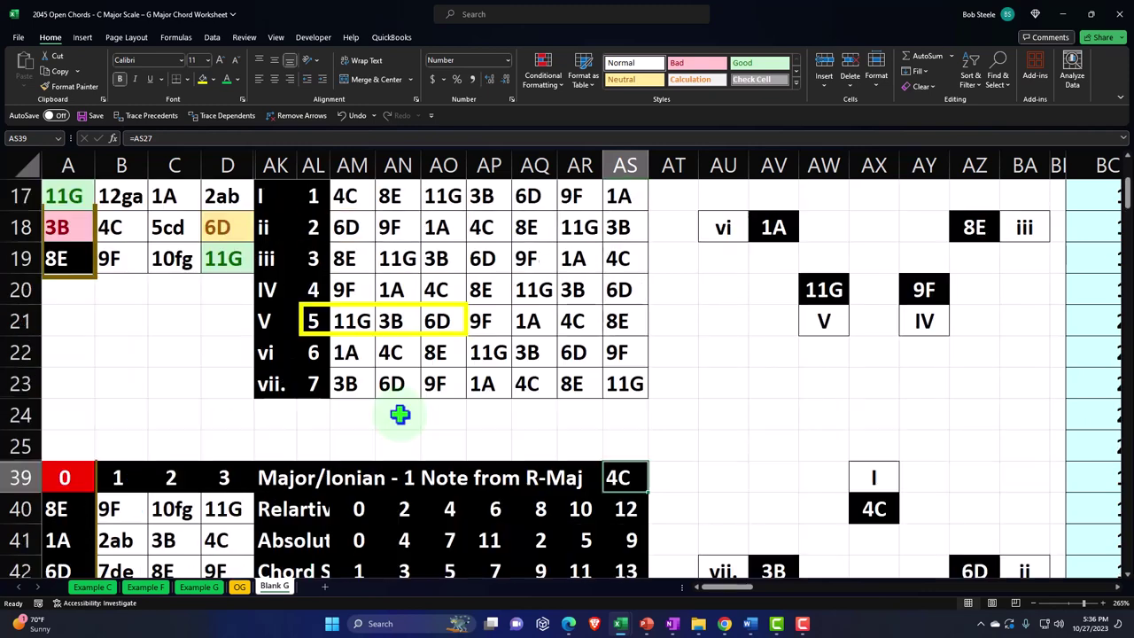
{"action": "left_click", "coordinate": [416, 332]}
{"action": "key", "text": "ctrl+c"}
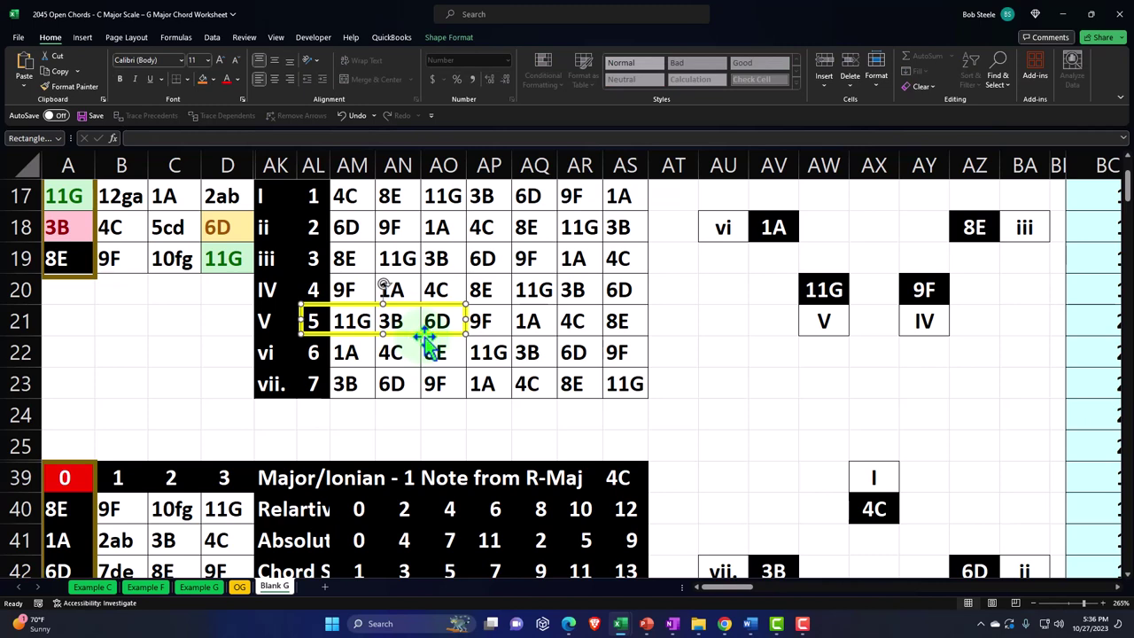
{"action": "left_click_drag", "start_coordinate": [425, 337], "coordinate": [405, 504]}
{"action": "scroll", "coordinate": [398, 431], "scroll_direction": "down", "scroll_amount": 4}
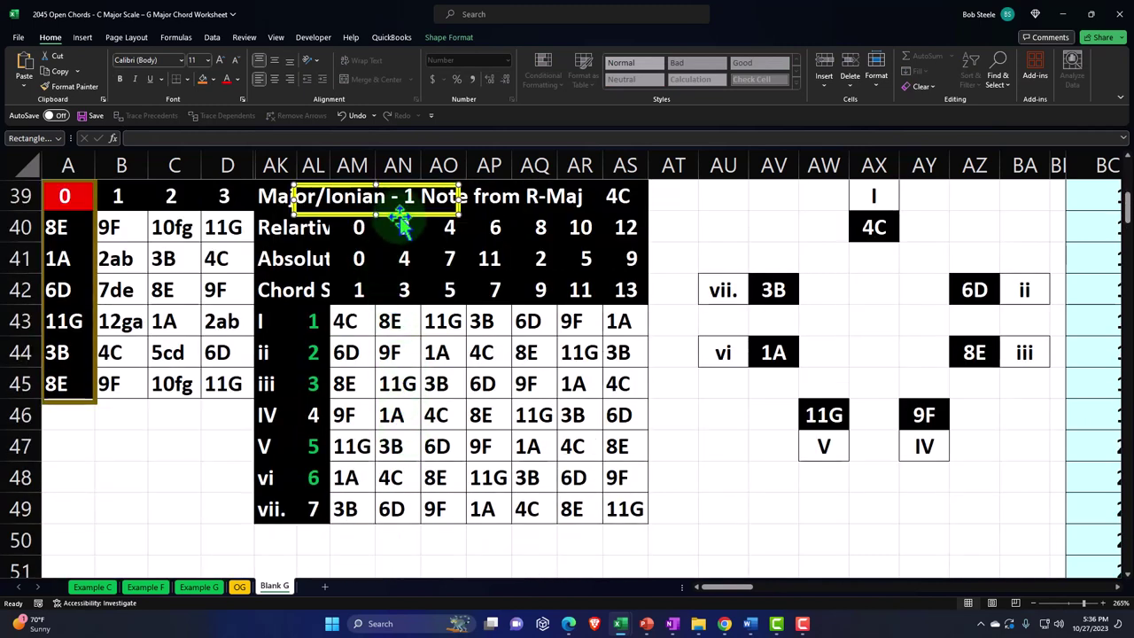
{"action": "left_click_drag", "start_coordinate": [400, 224], "coordinate": [403, 460]}
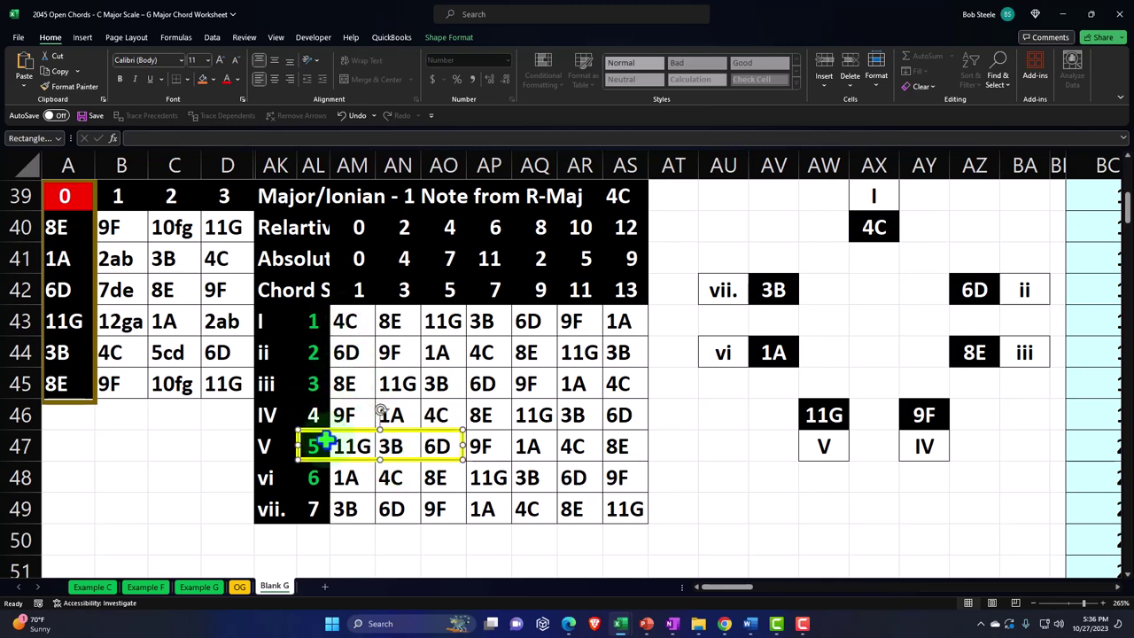
- Examine the V chord notes in AM47:AO47, the remaining notes in AP47:AS47, and the I chord root in AM43
{"action": "left_click_drag", "start_coordinate": [354, 443], "coordinate": [433, 443]}
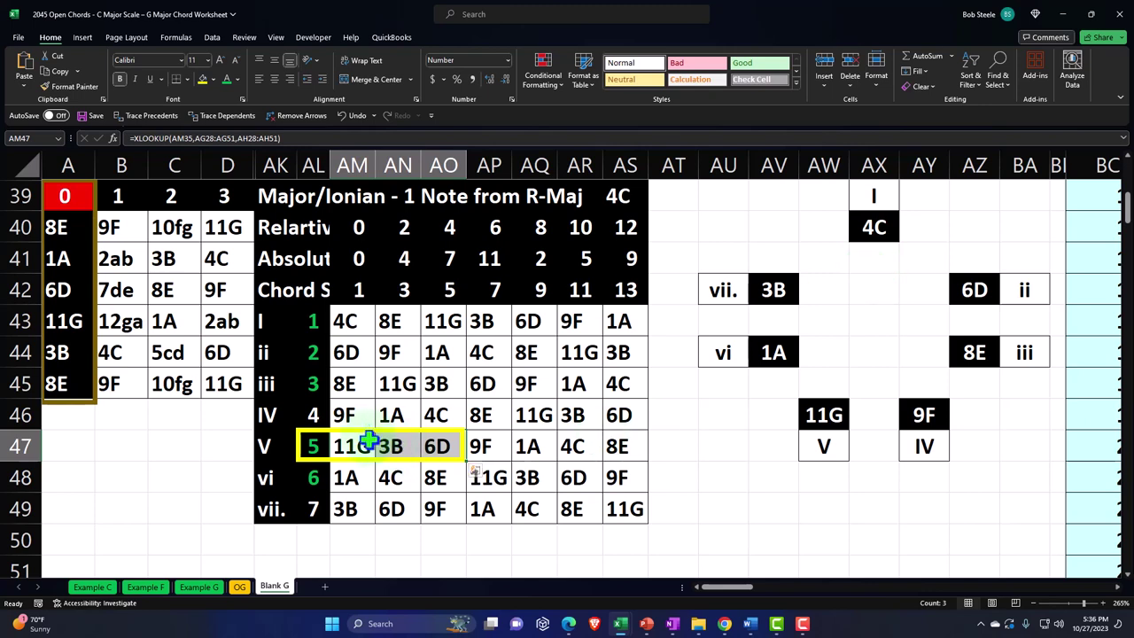
{"action": "left_click_drag", "start_coordinate": [483, 443], "coordinate": [610, 446]}
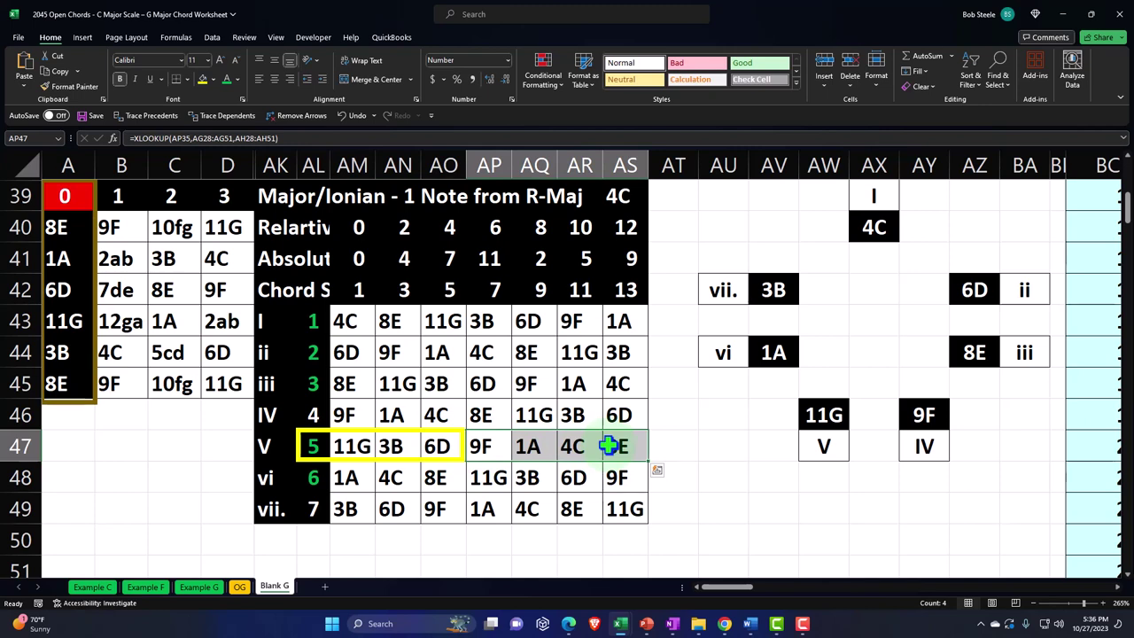
{"action": "left_click", "coordinate": [357, 324]}
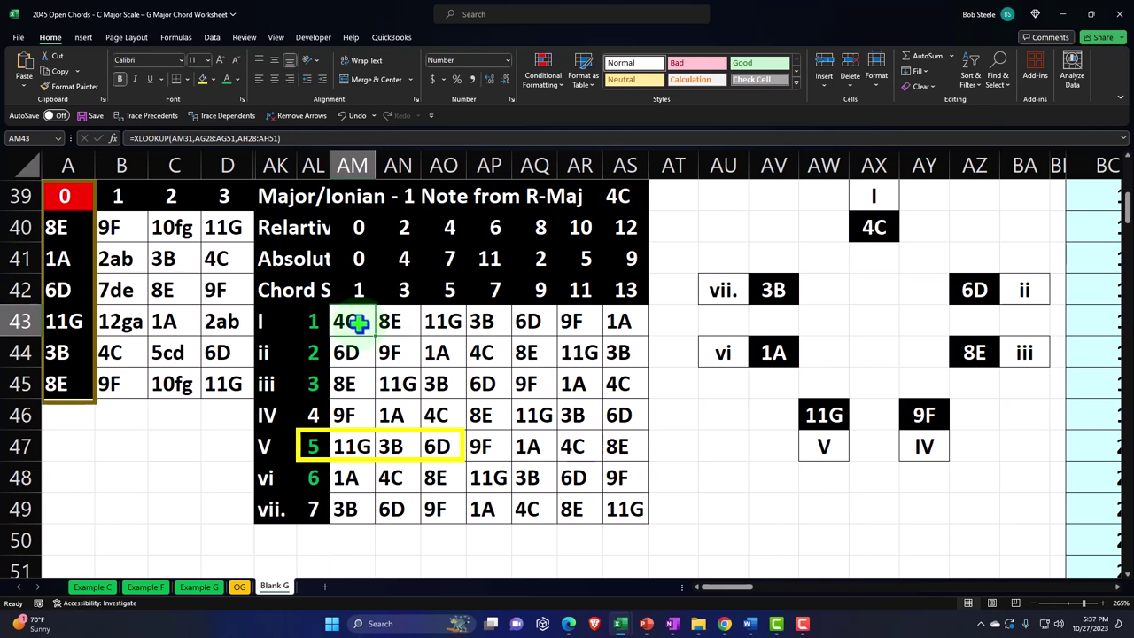
{"action": "left_click", "coordinate": [352, 445]}
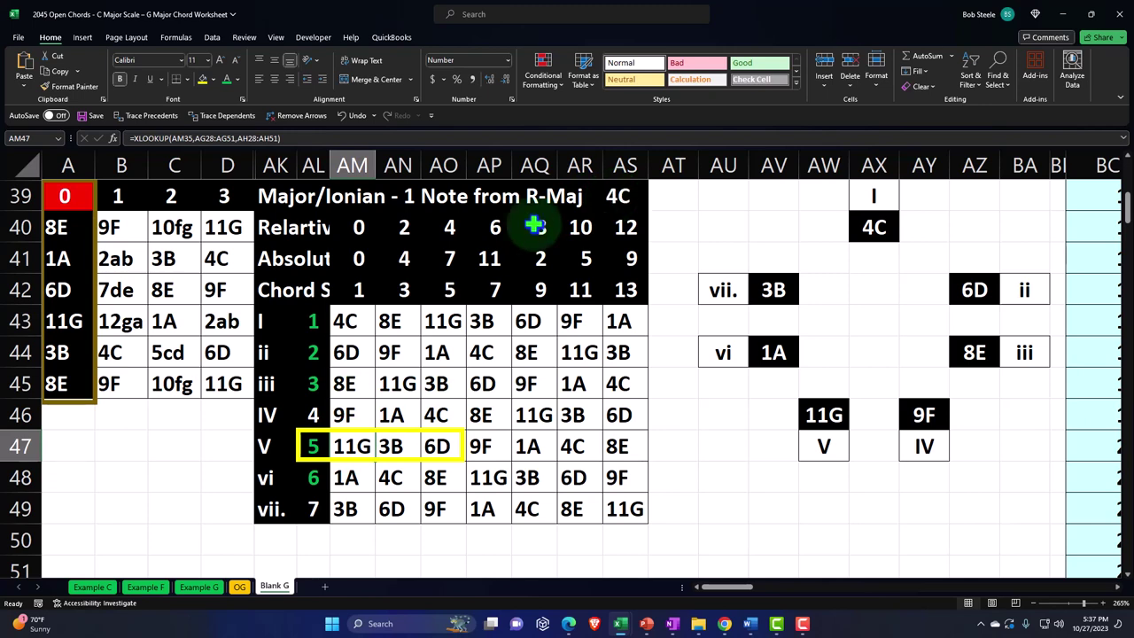
- Highlight the fretboard notes in A40:D45 that equal AM43 with a custom solid green fill
{"action": "left_click_drag", "start_coordinate": [64, 227], "coordinate": [223, 384]}
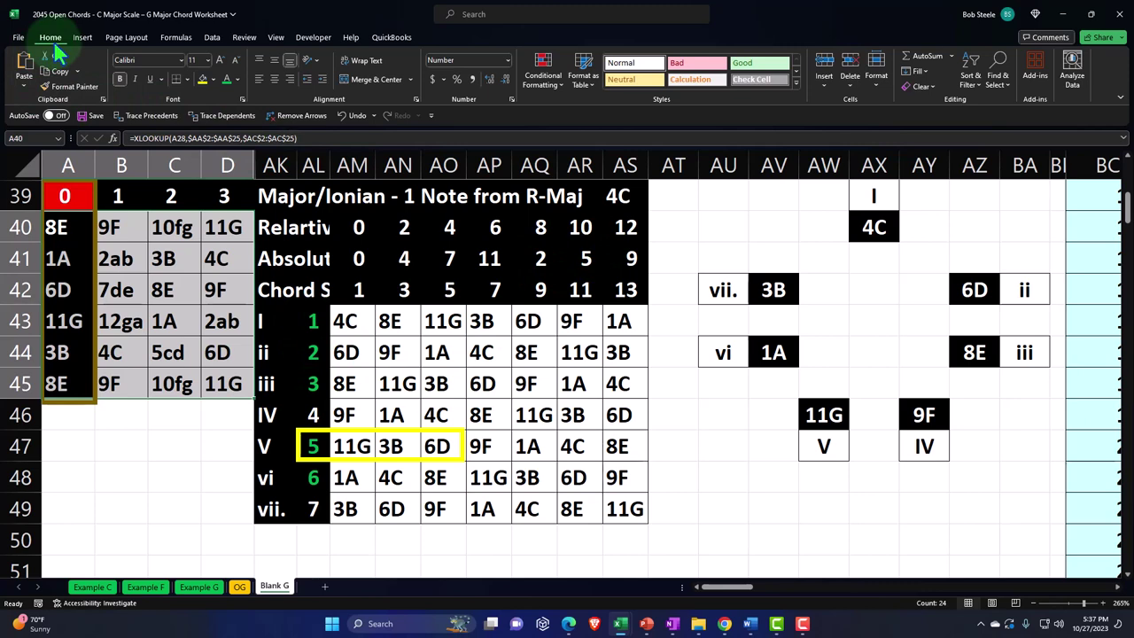
{"action": "left_click", "coordinate": [543, 71]}
{"action": "mouse_move", "coordinate": [619, 114]}
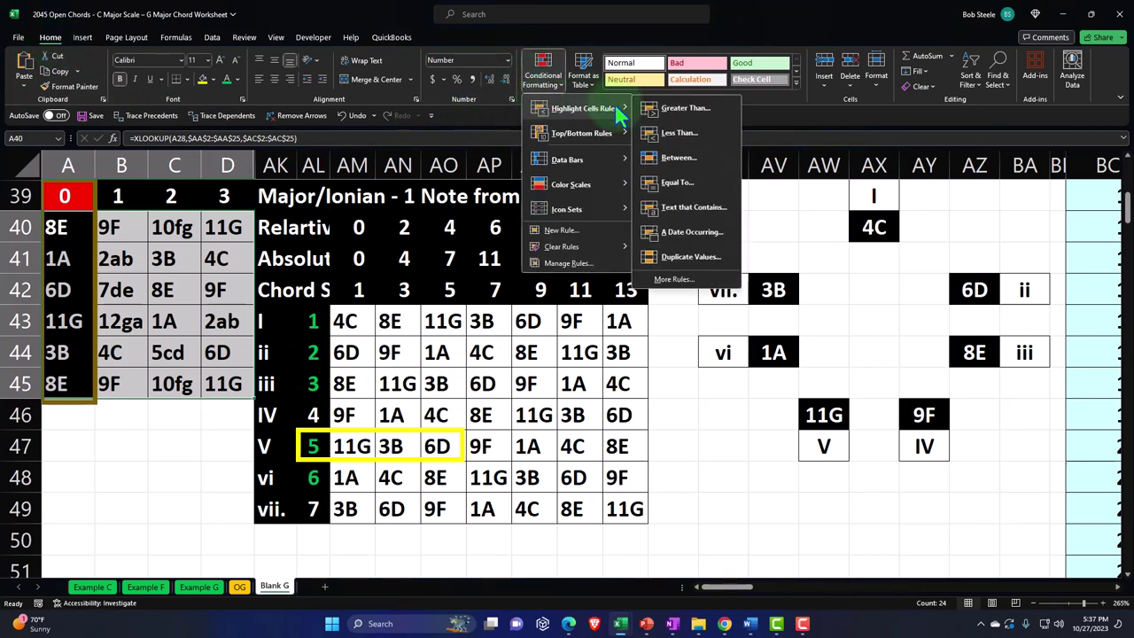
{"action": "left_click", "coordinate": [657, 183]}
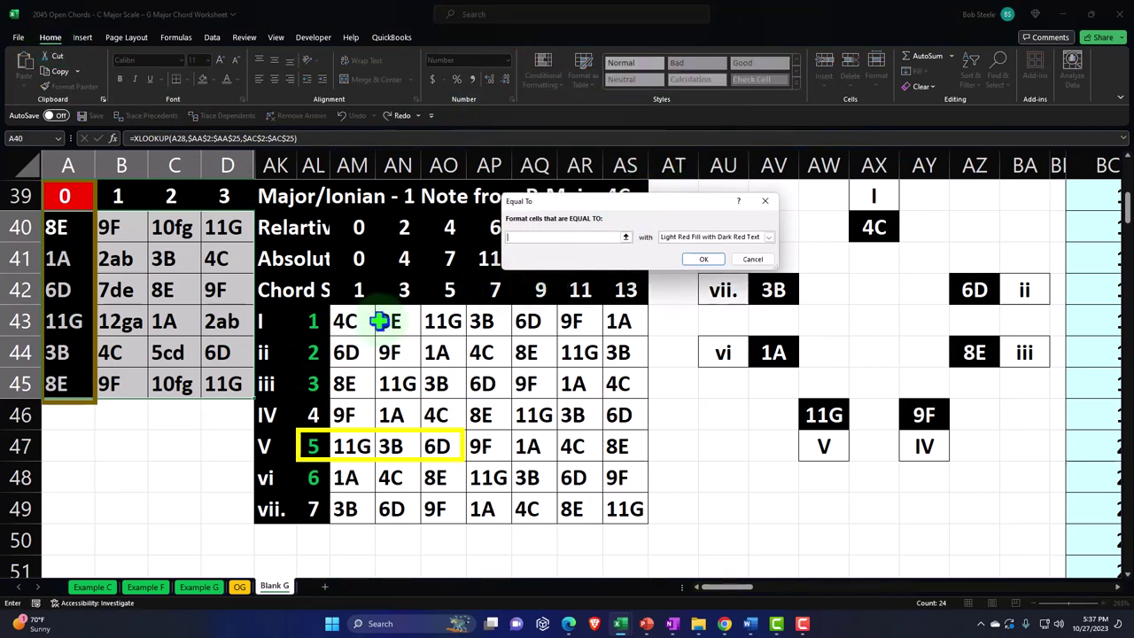
{"action": "left_click", "coordinate": [346, 321]}
{"action": "left_click", "coordinate": [769, 239]}
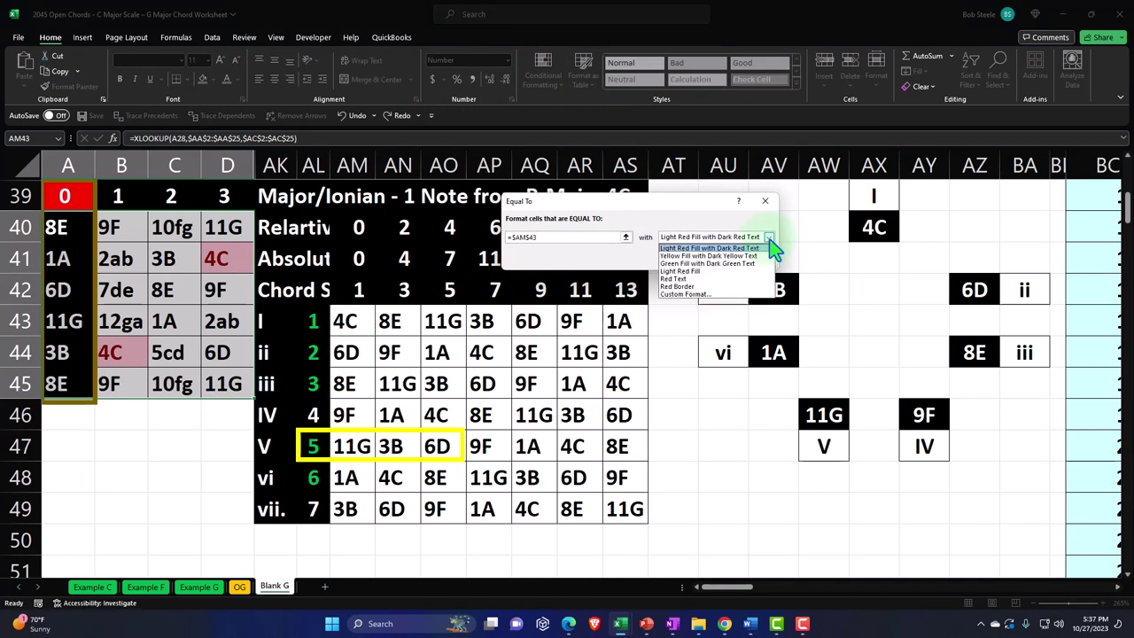
{"action": "left_click", "coordinate": [716, 299]}
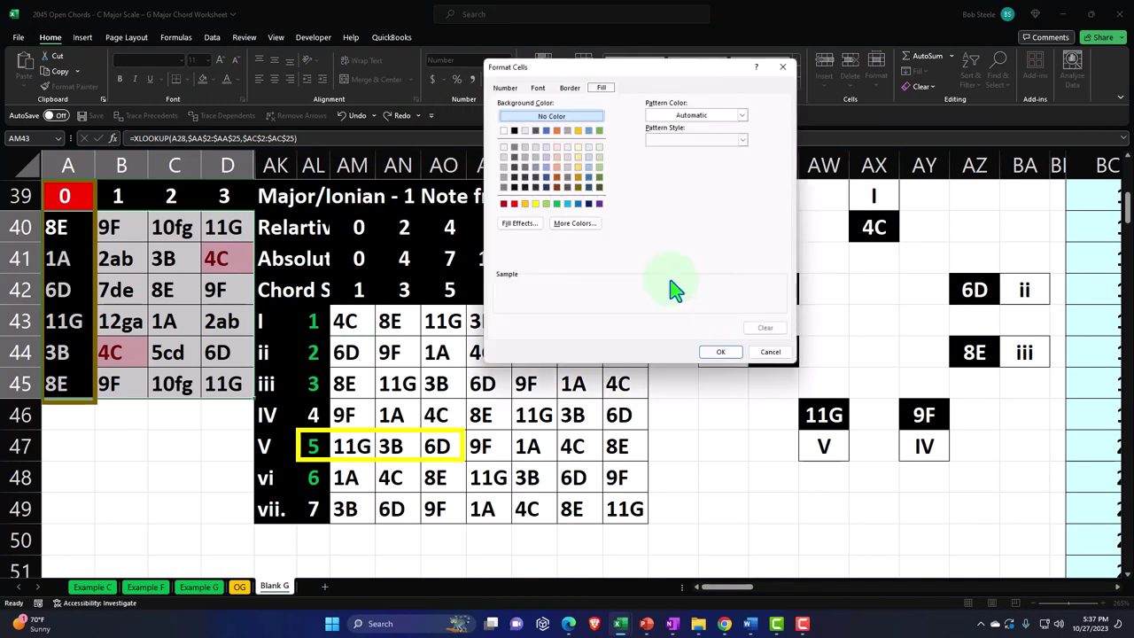
{"action": "left_click", "coordinate": [557, 204]}
{"action": "left_click", "coordinate": [722, 352]}
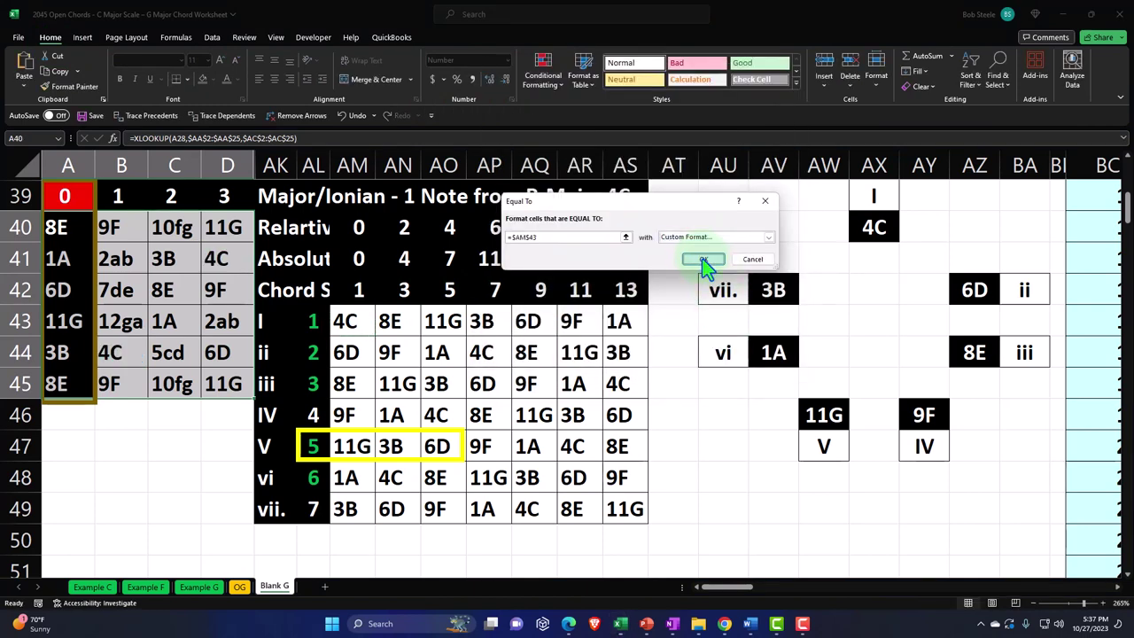
{"action": "left_click", "coordinate": [704, 257]}
- Highlight the fretboard notes in A40:D45 that equal AM44 with a custom solid green fill
{"action": "left_click", "coordinate": [542, 71]}
{"action": "mouse_move", "coordinate": [620, 109]}
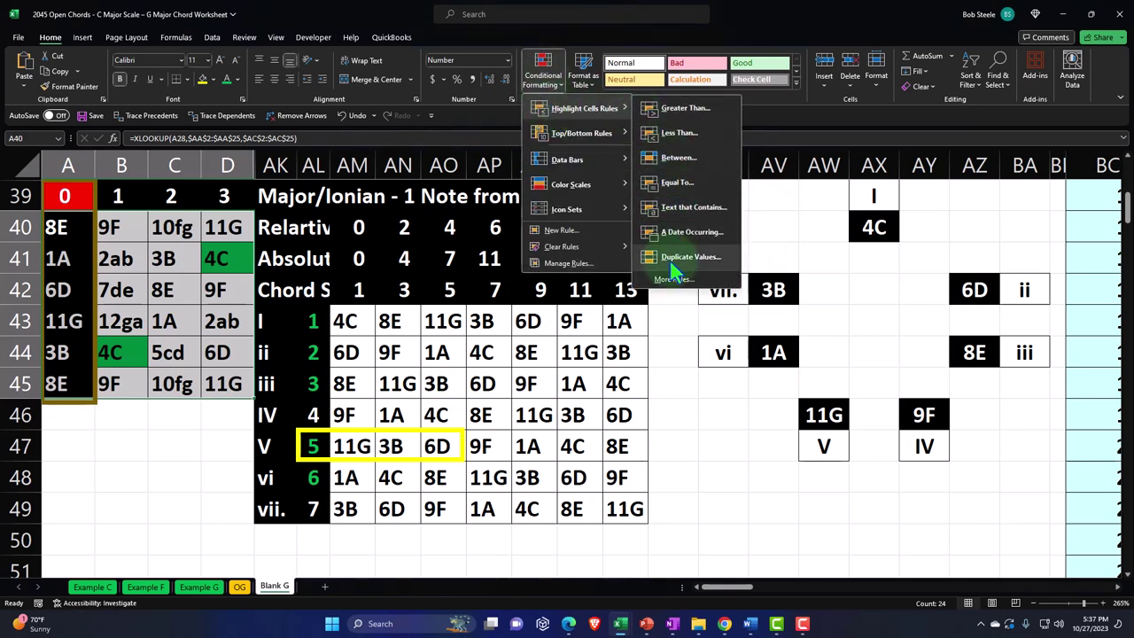
{"action": "left_click", "coordinate": [678, 182]}
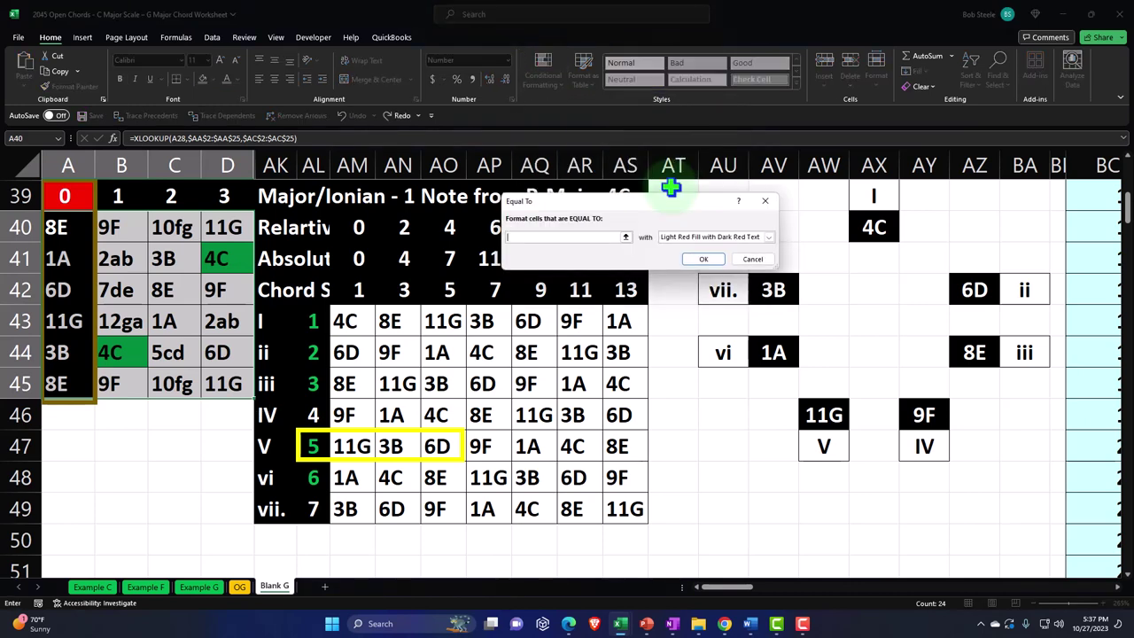
{"action": "left_click", "coordinate": [363, 347]}
{"action": "left_click", "coordinate": [768, 237]}
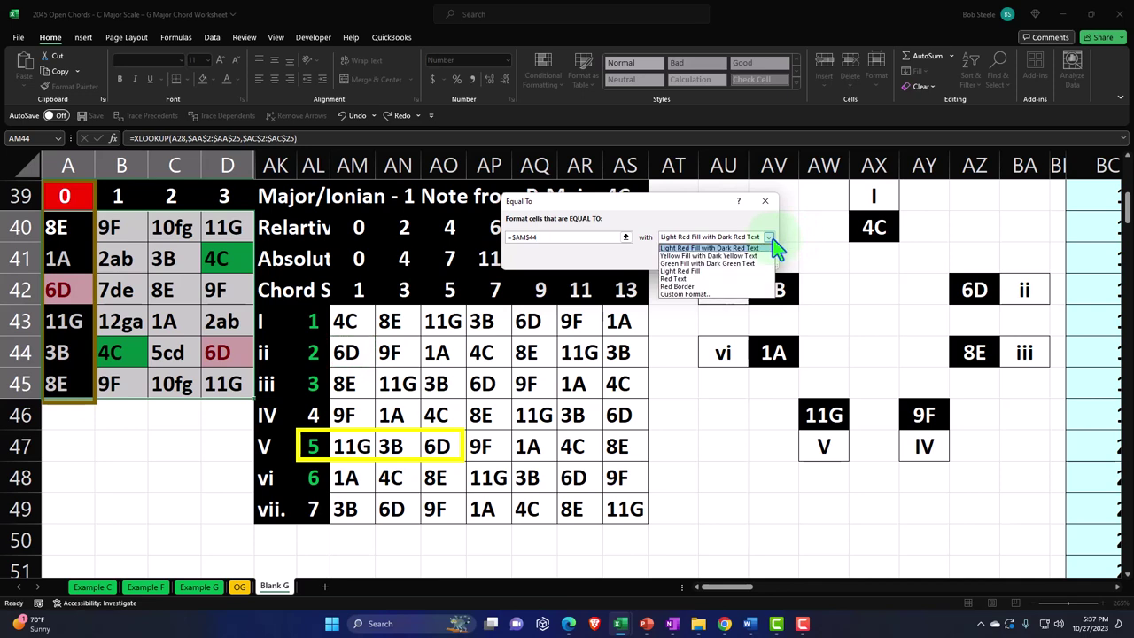
{"action": "left_click", "coordinate": [709, 299]}
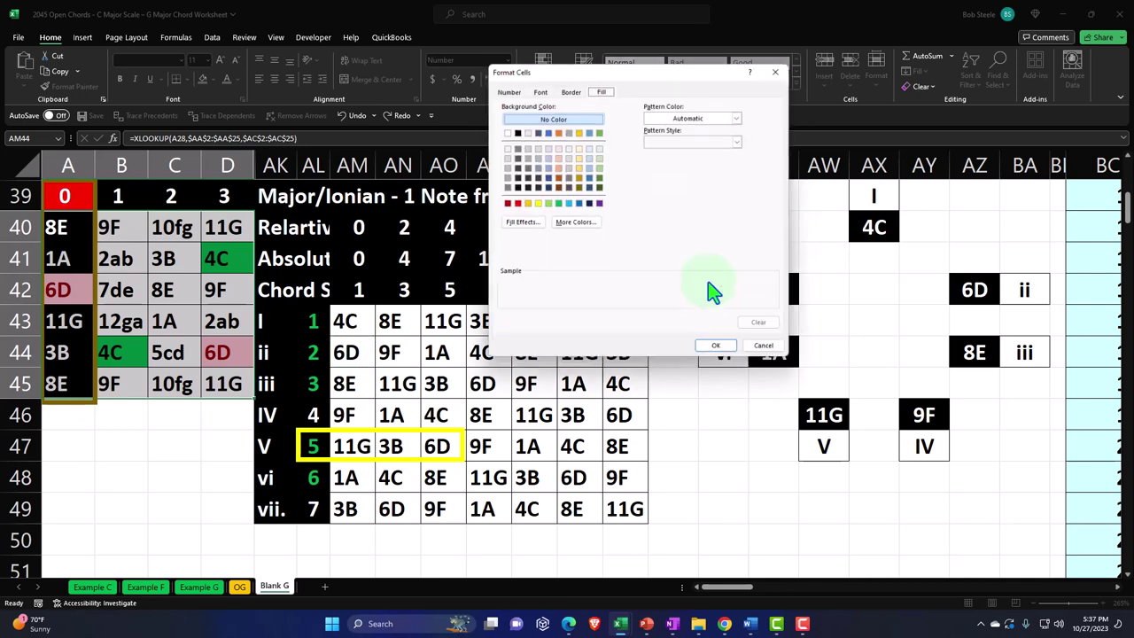
{"action": "left_click", "coordinate": [558, 204]}
{"action": "left_click", "coordinate": [722, 353]}
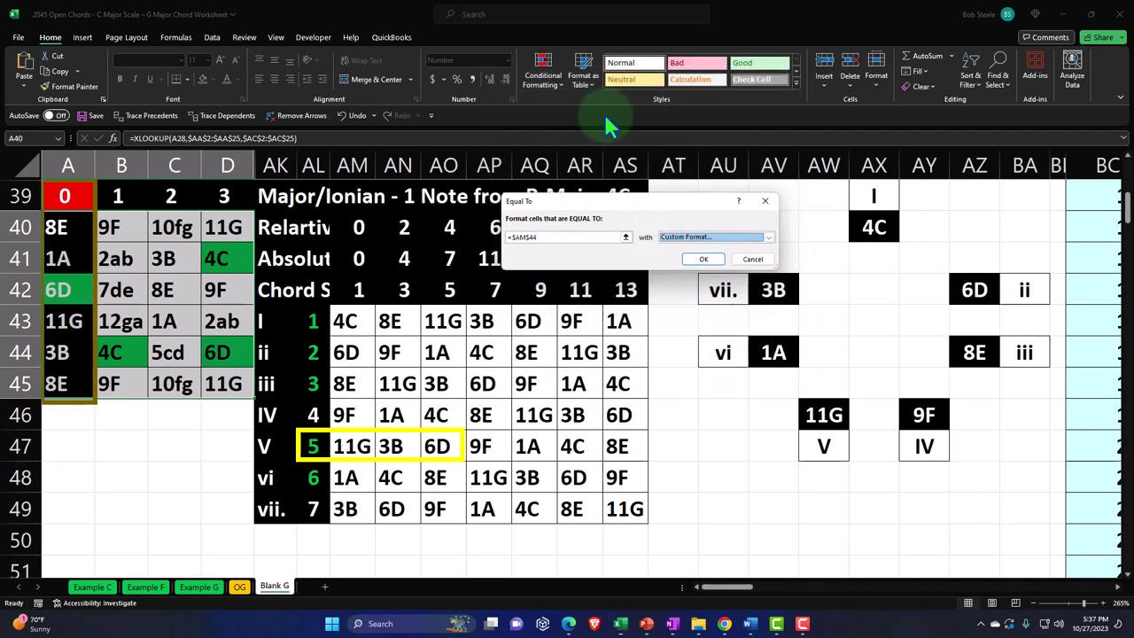
{"action": "left_click", "coordinate": [704, 259]}
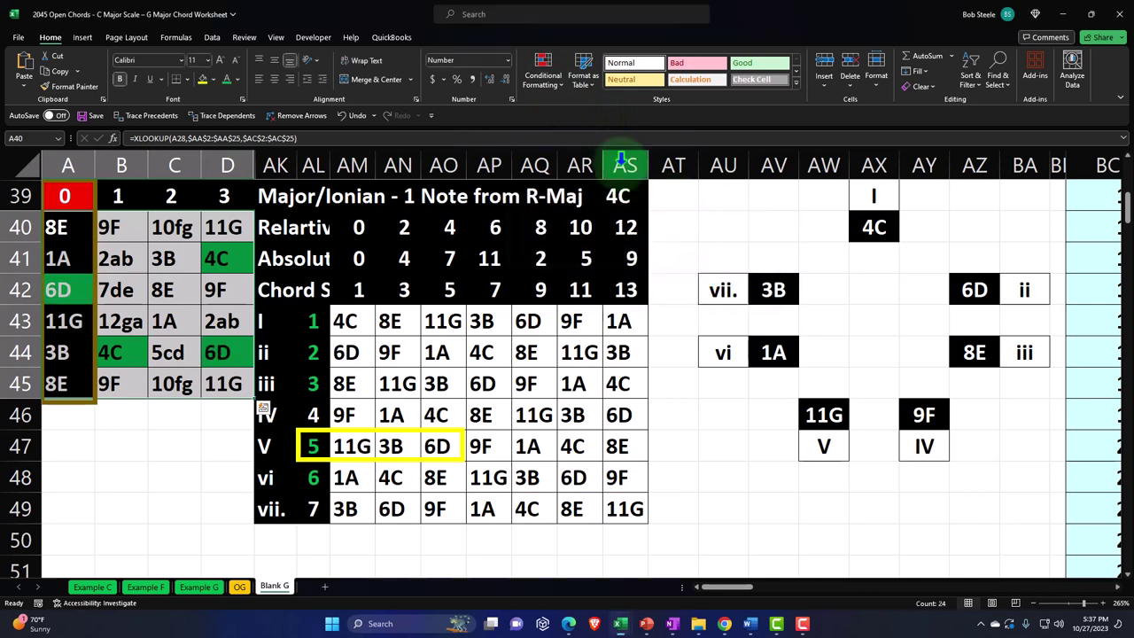
- Highlight the fretboard notes in A40:D45 that equal AM45 with a custom solid green fill
{"action": "left_click", "coordinate": [543, 71]}
{"action": "mouse_move", "coordinate": [567, 107]}
{"action": "left_click", "coordinate": [675, 182]}
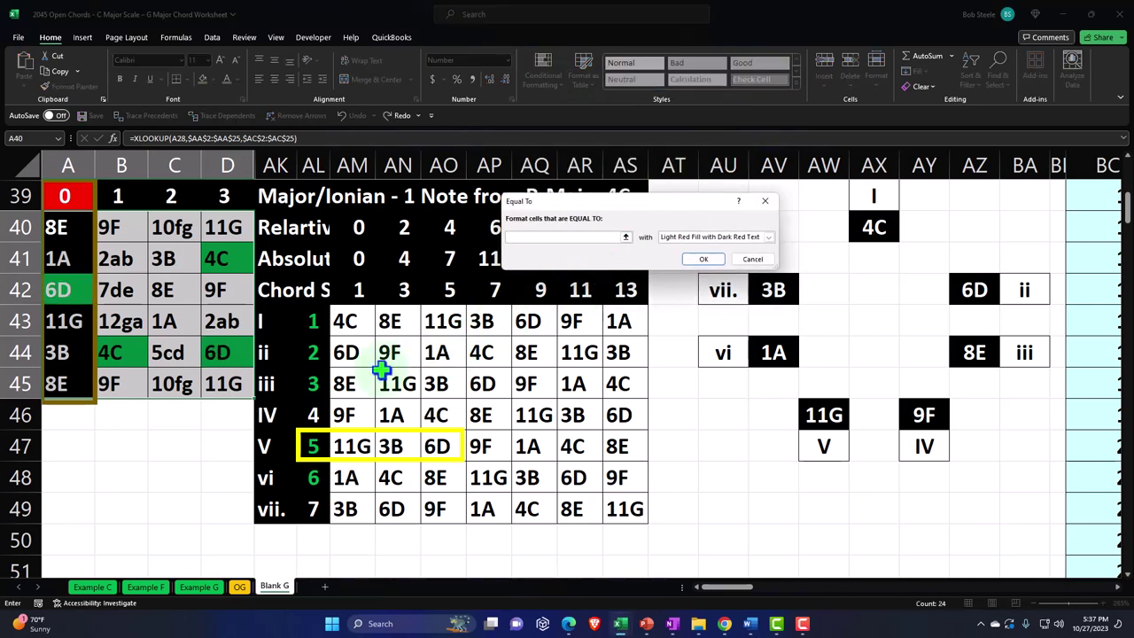
{"action": "left_click", "coordinate": [353, 382]}
{"action": "left_click", "coordinate": [768, 238]}
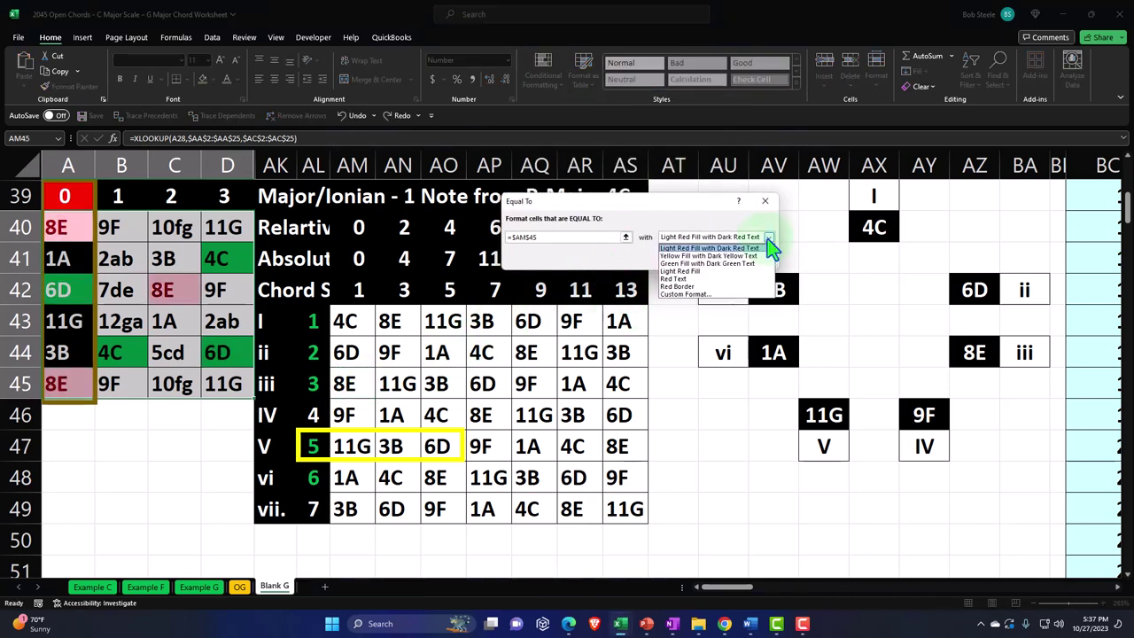
{"action": "left_click", "coordinate": [716, 301]}
{"action": "left_click", "coordinate": [557, 203]}
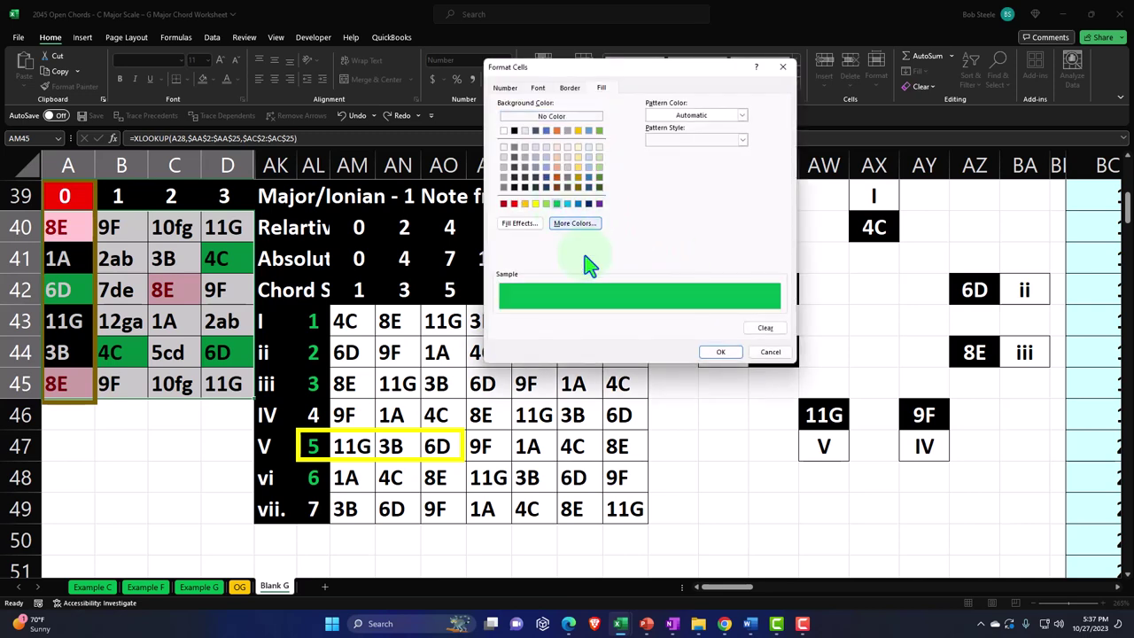
{"action": "left_click", "coordinate": [718, 352]}
{"action": "left_click", "coordinate": [698, 259]}
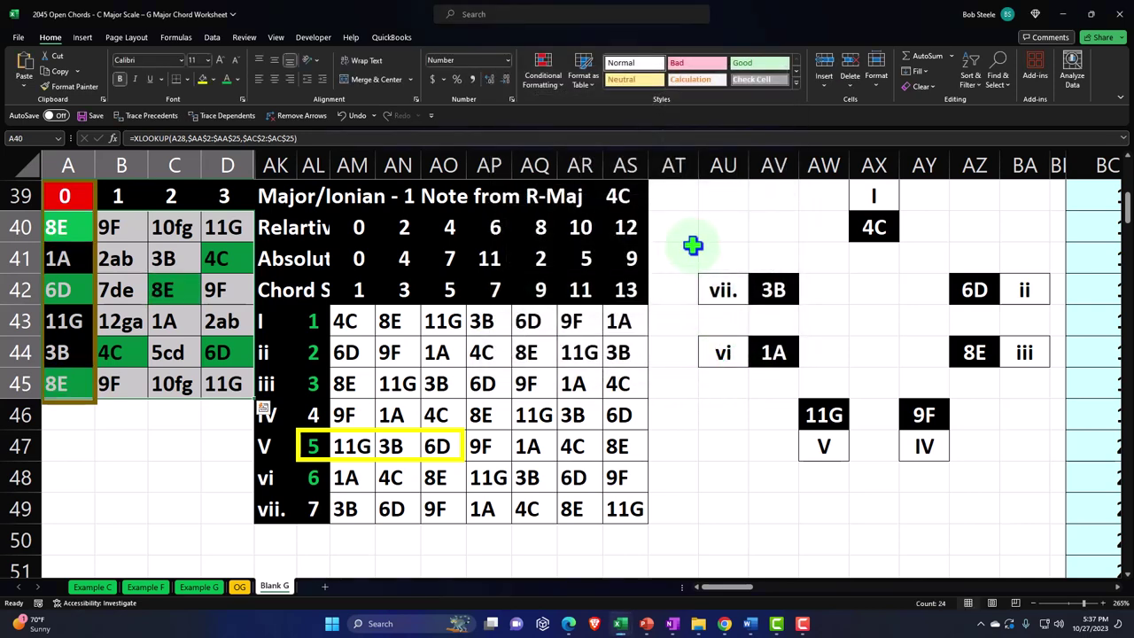
- Try highlighting the fretboard notes in A40:D45 that equal AM47 with Green Fill with Dark Green Text, and undo that rule
{"action": "left_click", "coordinate": [542, 71]}
{"action": "mouse_move", "coordinate": [580, 109]}
{"action": "left_click", "coordinate": [677, 182]}
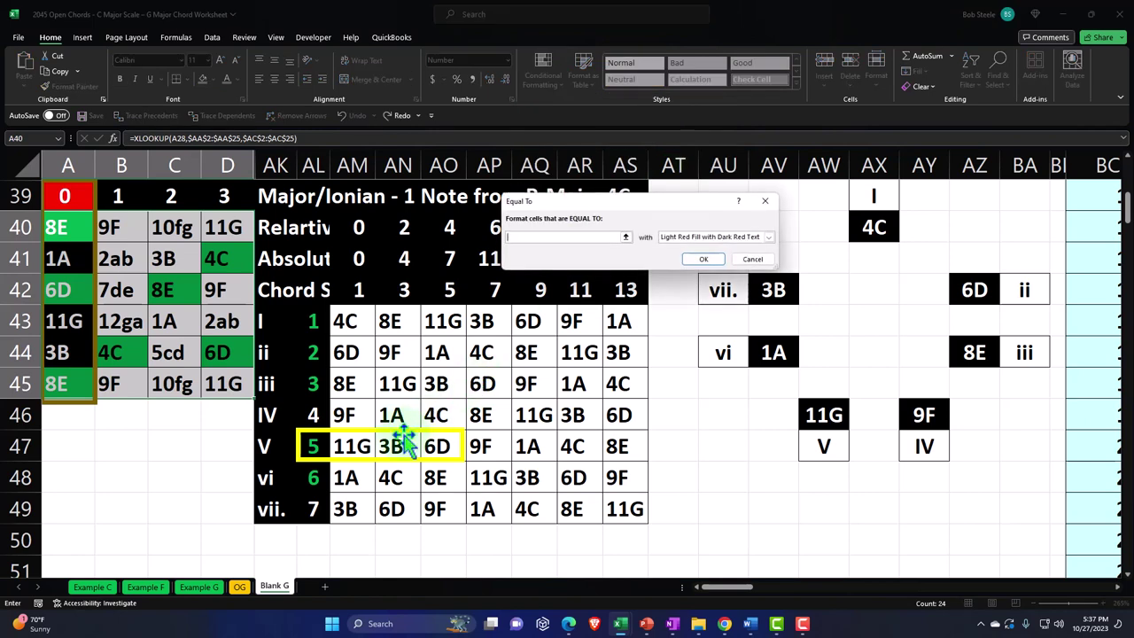
{"action": "left_click", "coordinate": [354, 443]}
{"action": "left_click", "coordinate": [769, 237]}
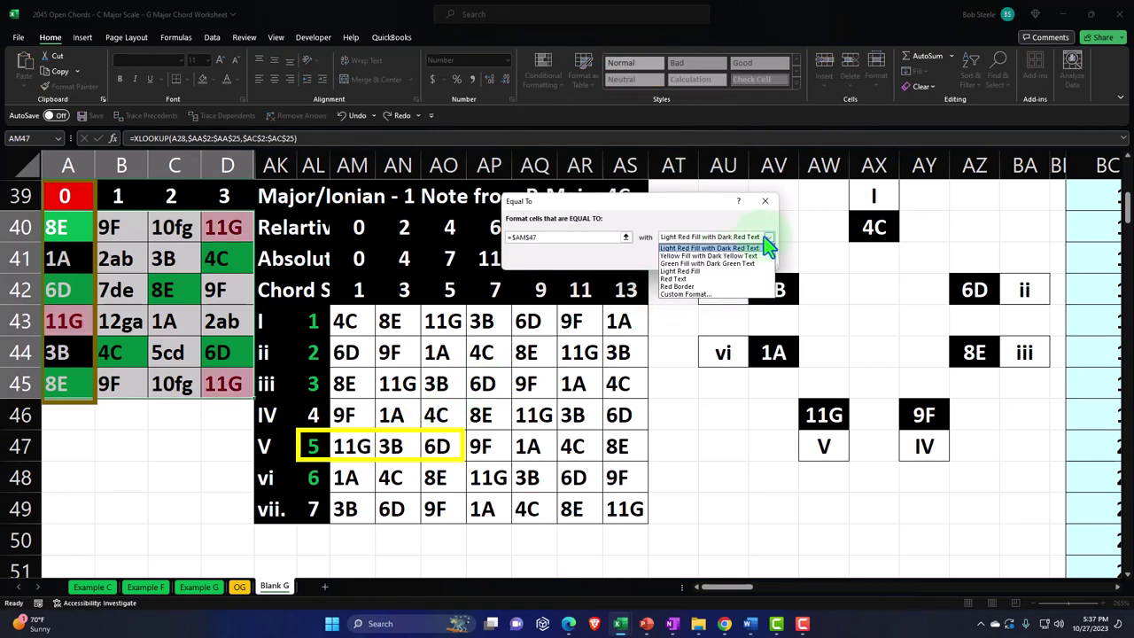
{"action": "left_click", "coordinate": [751, 264]}
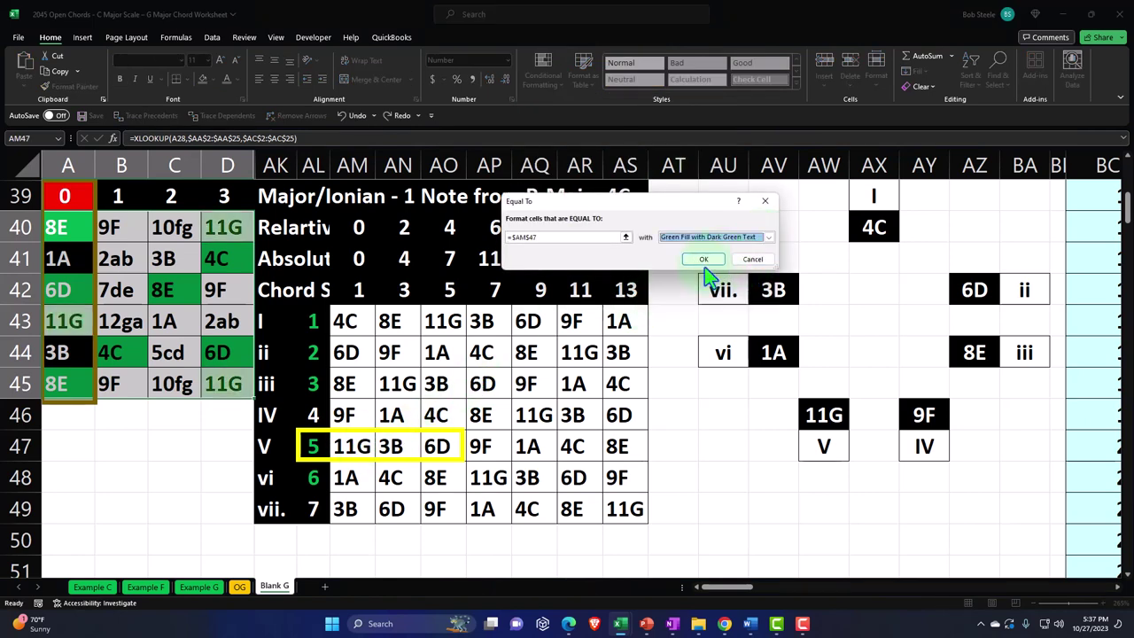
{"action": "left_click", "coordinate": [706, 262]}
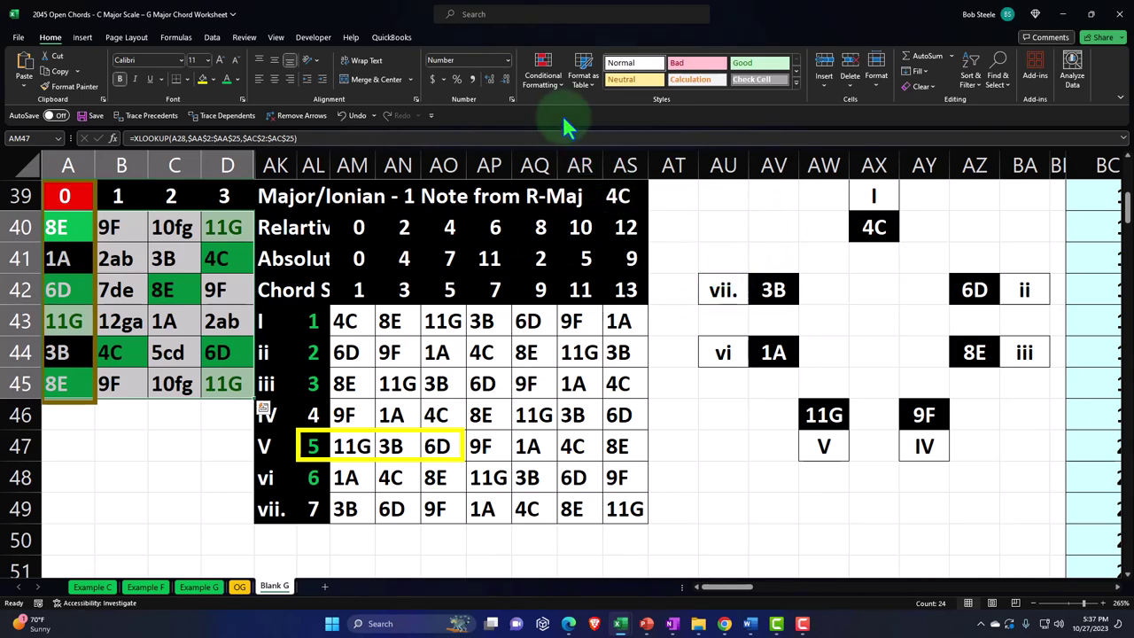
{"action": "left_click", "coordinate": [350, 115]}
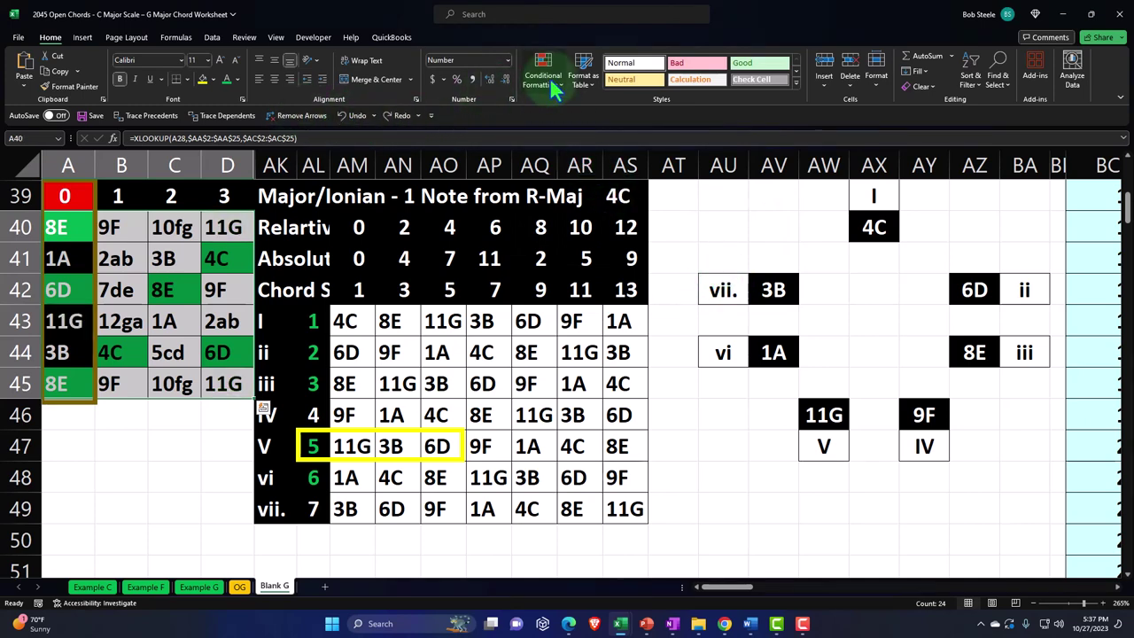
- Highlight the fretboard notes in A40:D45 that equal AM47 with a custom solid green fill
{"action": "left_click", "coordinate": [543, 73]}
{"action": "mouse_move", "coordinate": [585, 108]}
{"action": "left_click", "coordinate": [670, 183]}
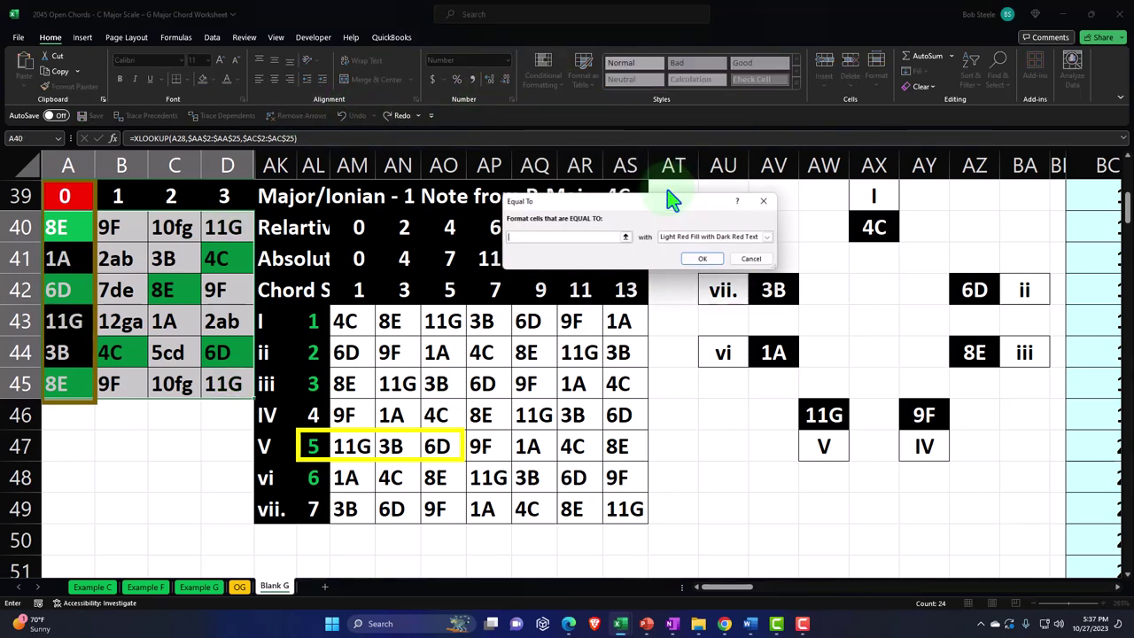
{"action": "left_click", "coordinate": [358, 443]}
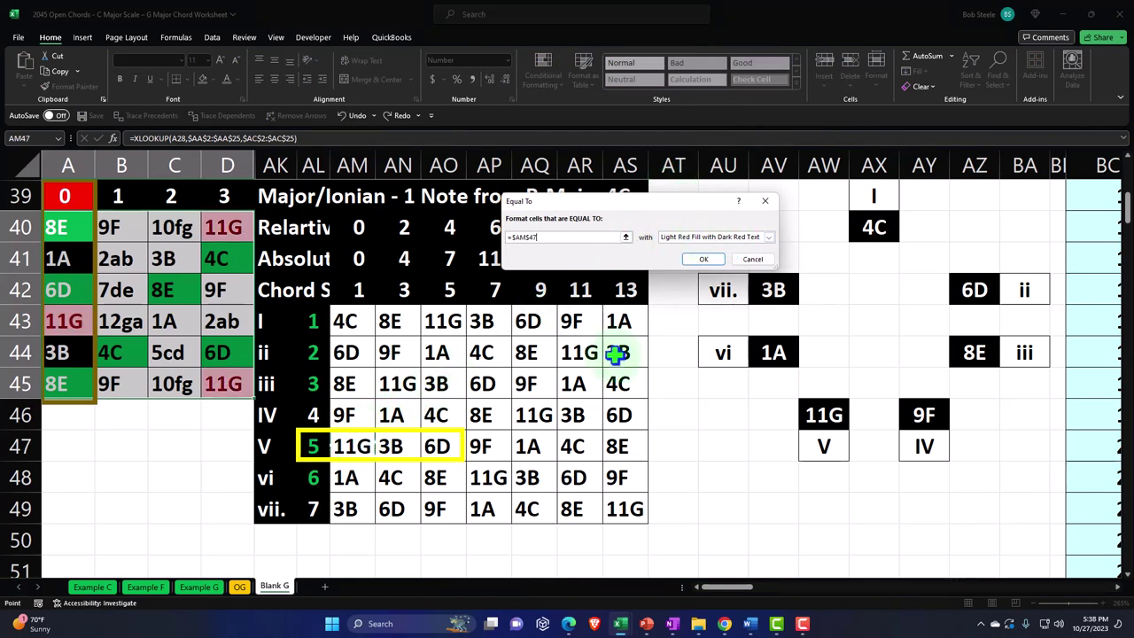
{"action": "left_click", "coordinate": [769, 238]}
{"action": "left_click", "coordinate": [735, 304]}
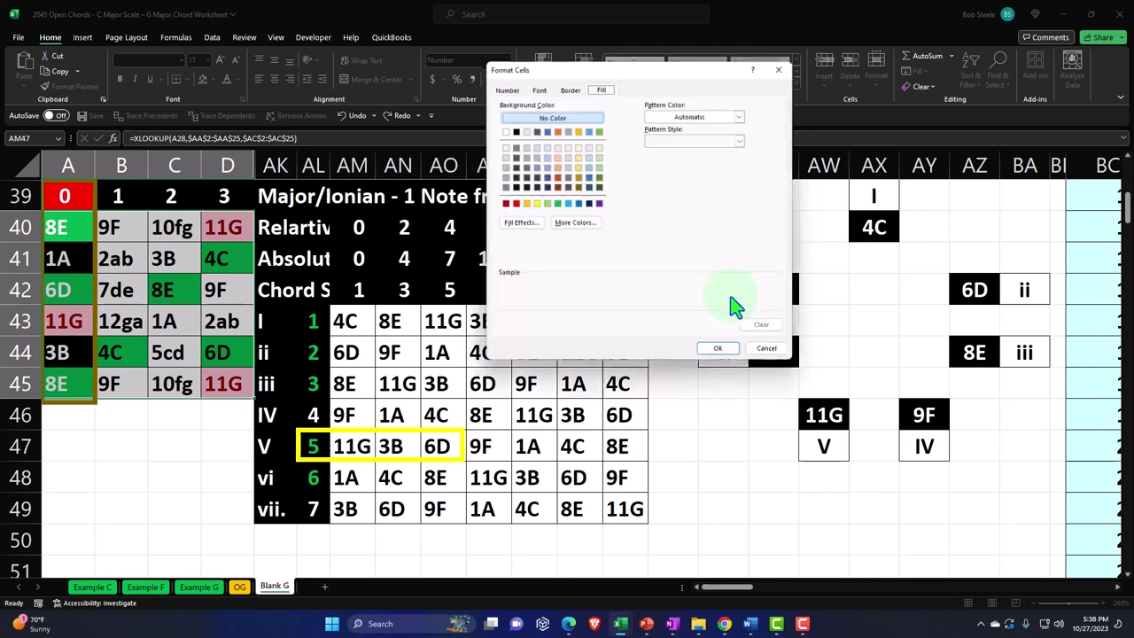
{"action": "left_click", "coordinate": [556, 204]}
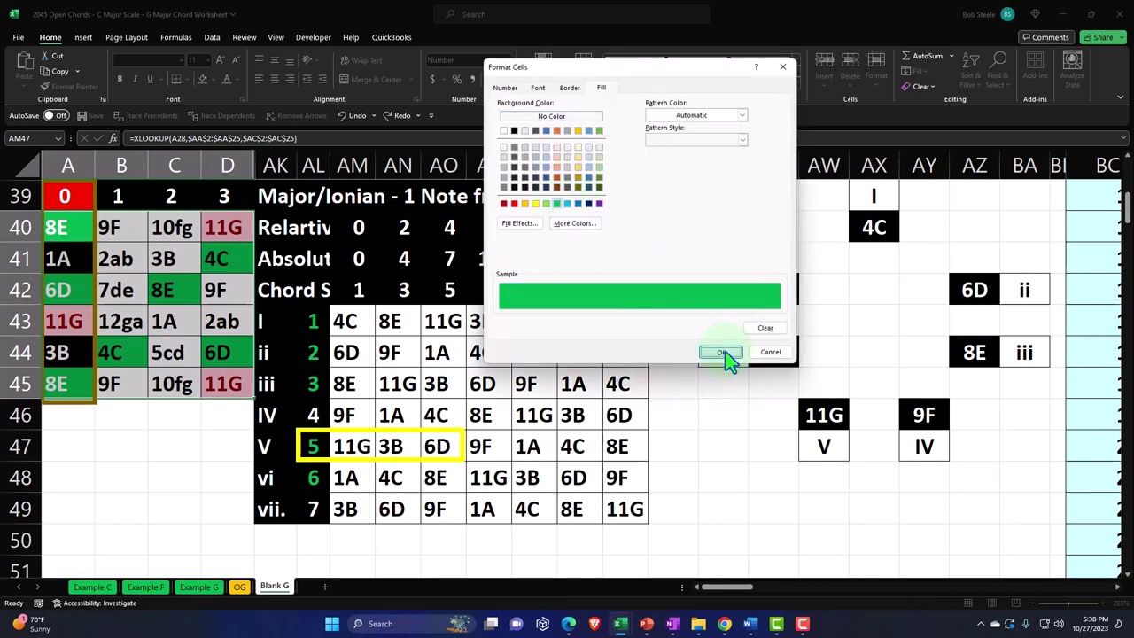
{"action": "left_click", "coordinate": [720, 351]}
{"action": "left_click", "coordinate": [705, 258]}
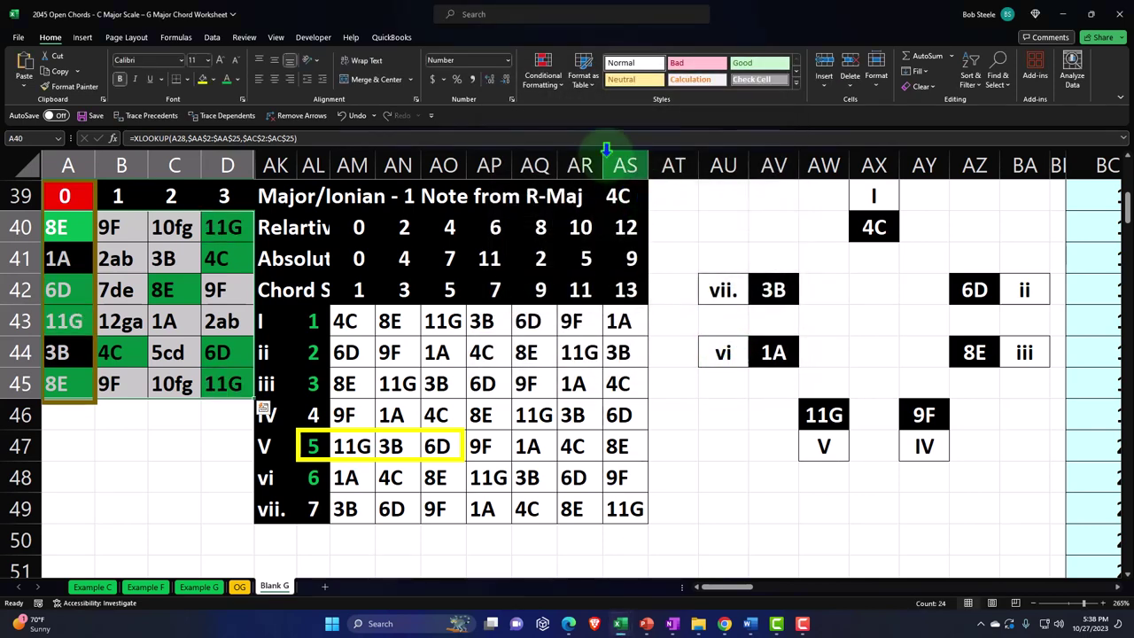
- Highlight the fretboard notes in A40:D45 that equal AM48 with a custom solid green fill
{"action": "left_click", "coordinate": [554, 89]}
{"action": "mouse_move", "coordinate": [589, 108]}
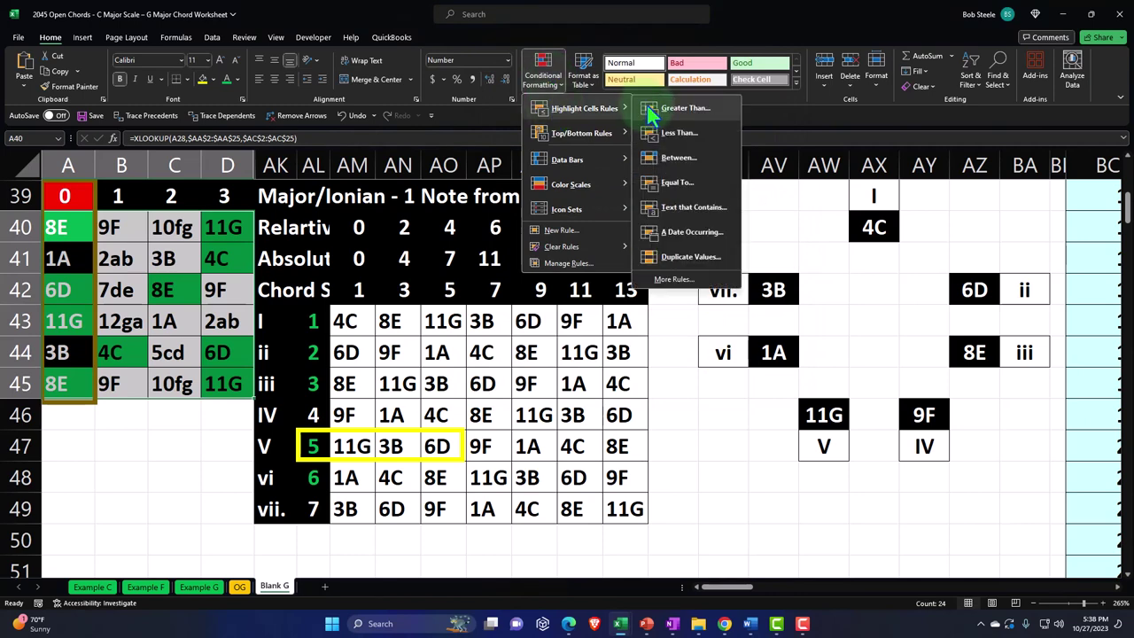
{"action": "left_click", "coordinate": [660, 181]}
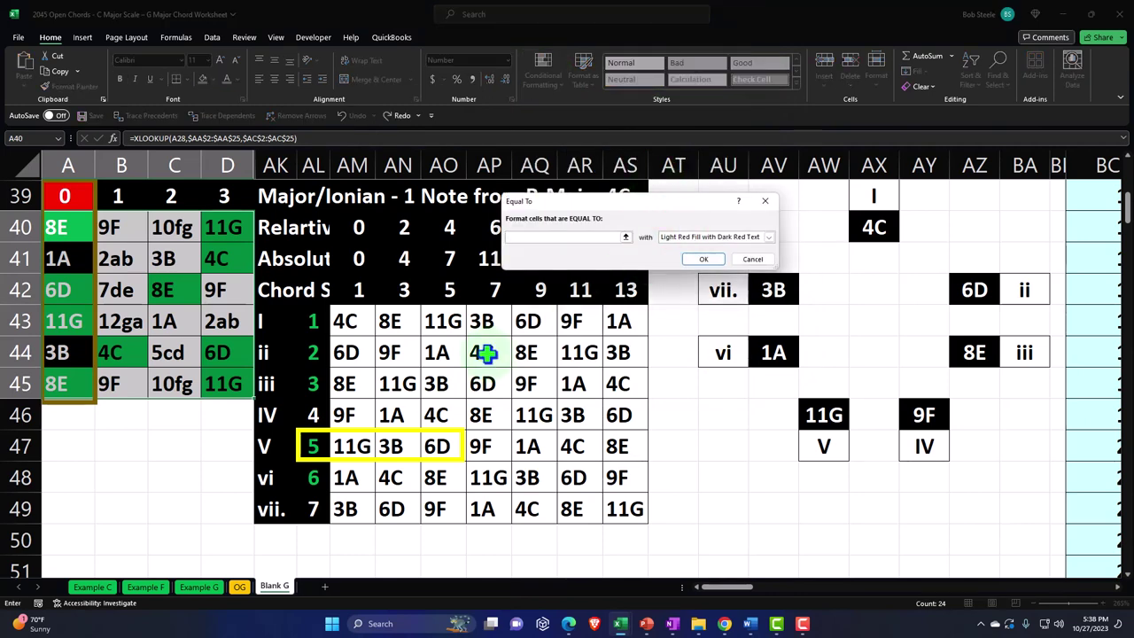
{"action": "left_click", "coordinate": [345, 478]}
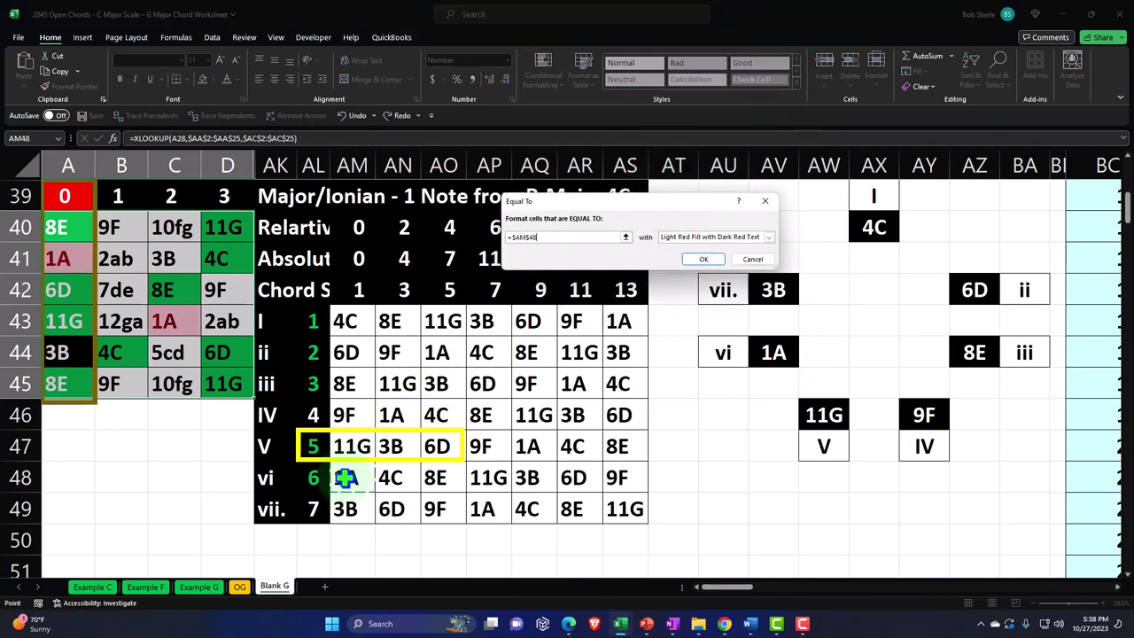
{"action": "left_click", "coordinate": [769, 237]}
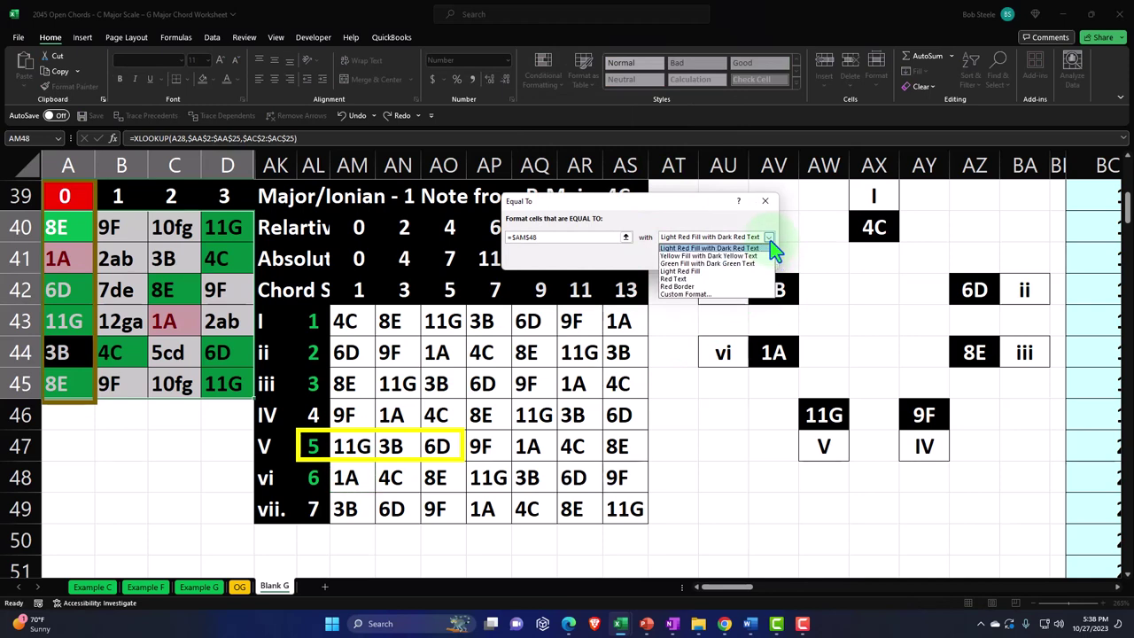
{"action": "left_click", "coordinate": [700, 294]}
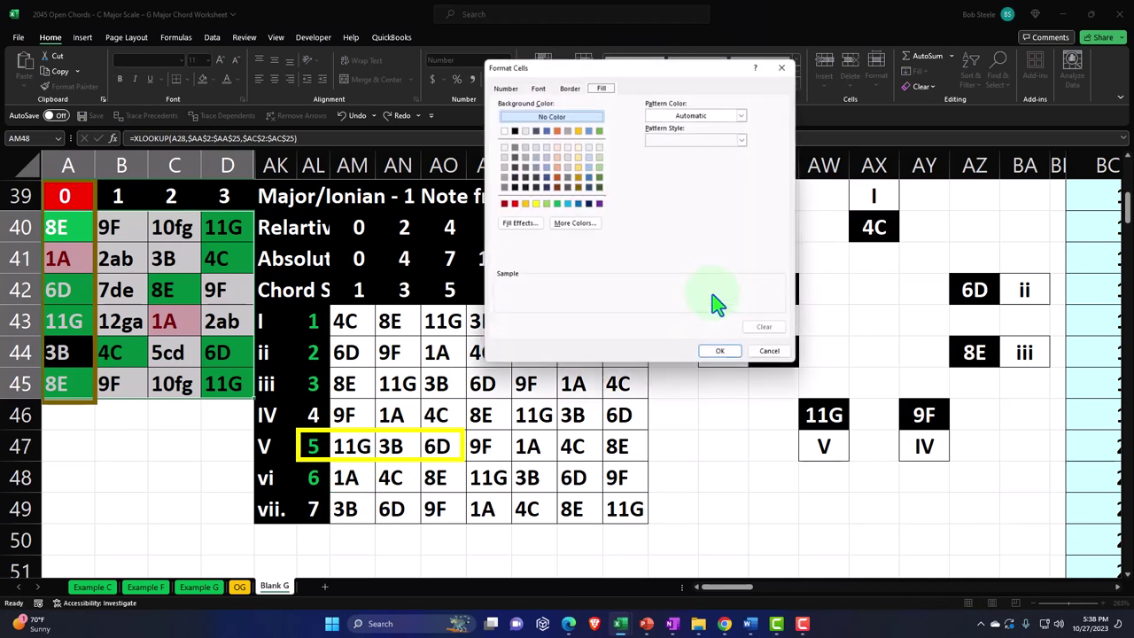
{"action": "left_click", "coordinate": [558, 204]}
{"action": "left_click", "coordinate": [720, 352]}
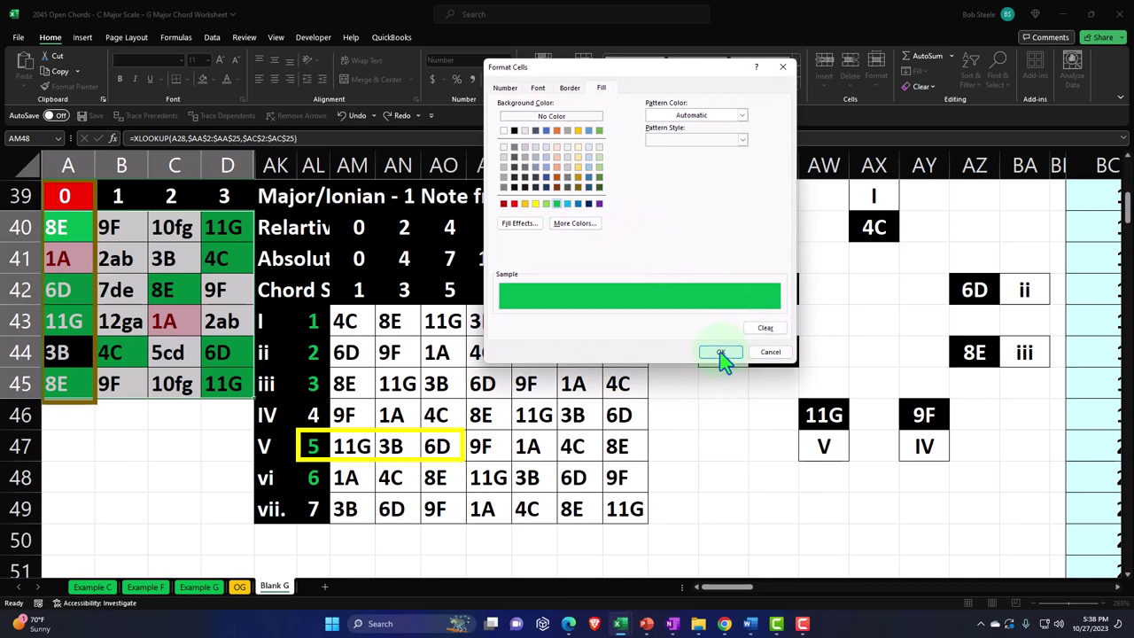
{"action": "left_click", "coordinate": [715, 258]}
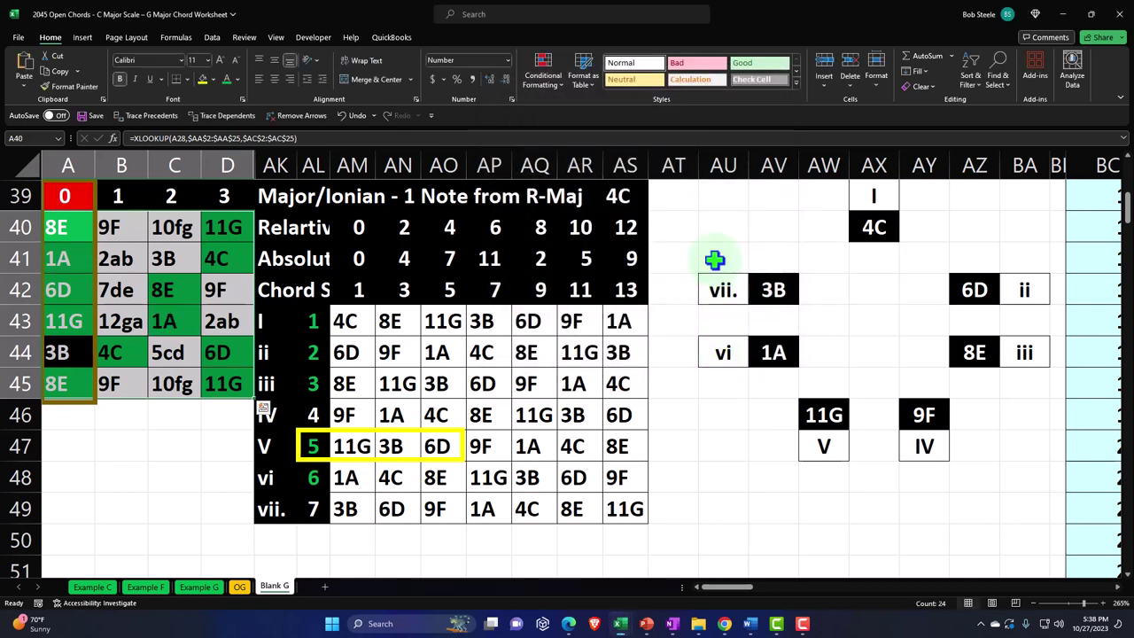
- Examine the highlighted fretboard from A40, the scale root in AS39, and the V chord notes in AM47:AO47
{"action": "left_click", "coordinate": [156, 450]}
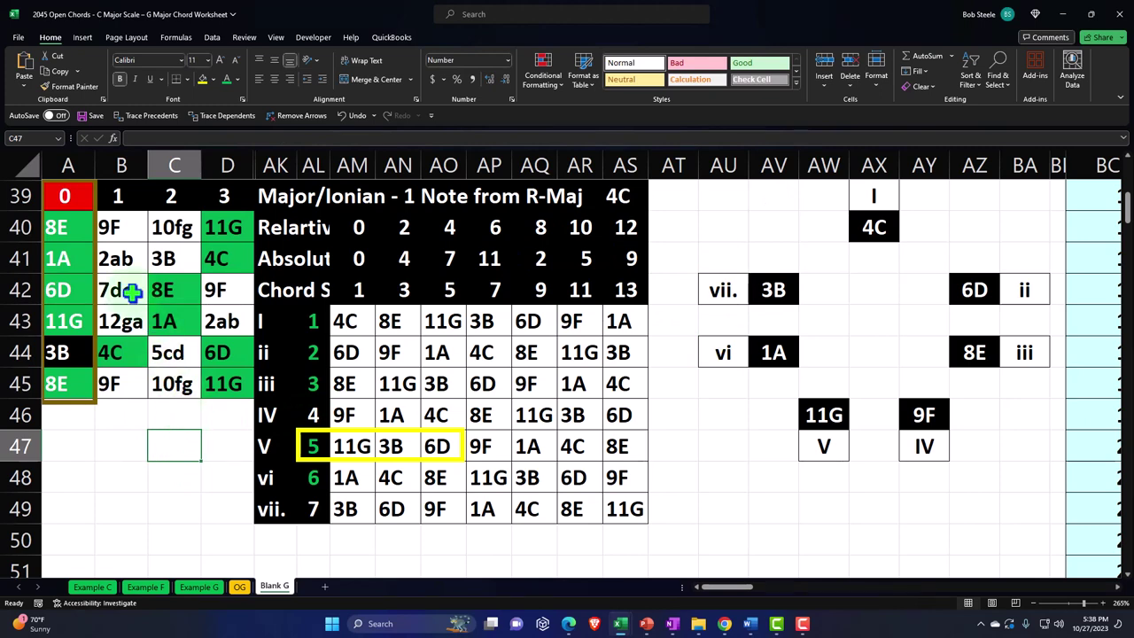
{"action": "left_click", "coordinate": [73, 228]}
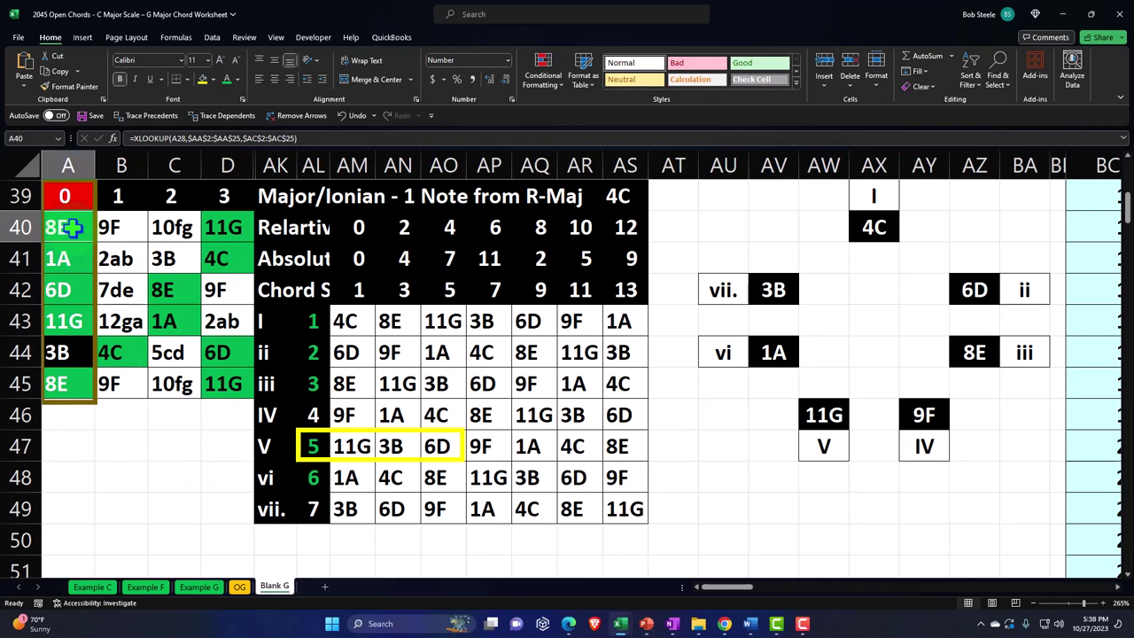
{"action": "left_click", "coordinate": [630, 205]}
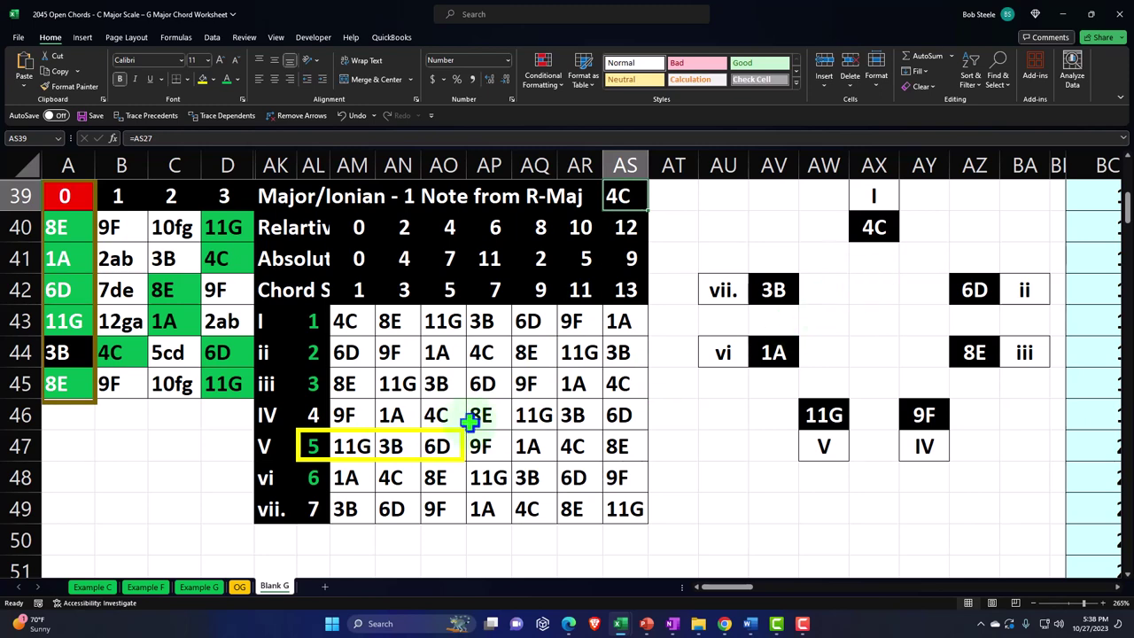
{"action": "left_click_drag", "start_coordinate": [351, 448], "coordinate": [427, 448]}
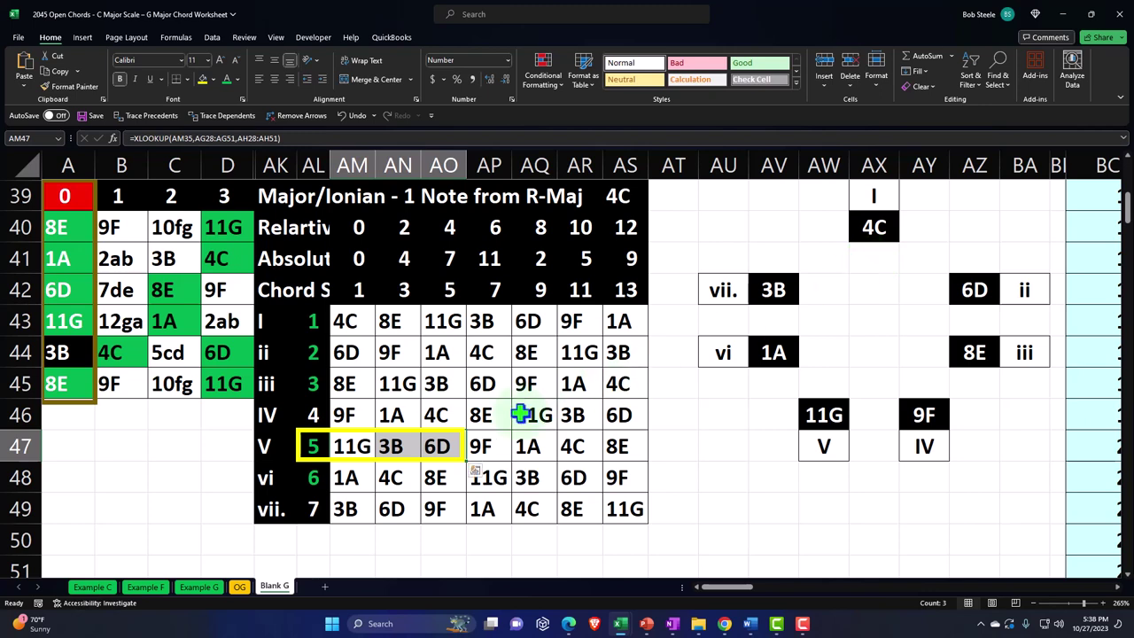
{"action": "left_click", "coordinate": [390, 446]}
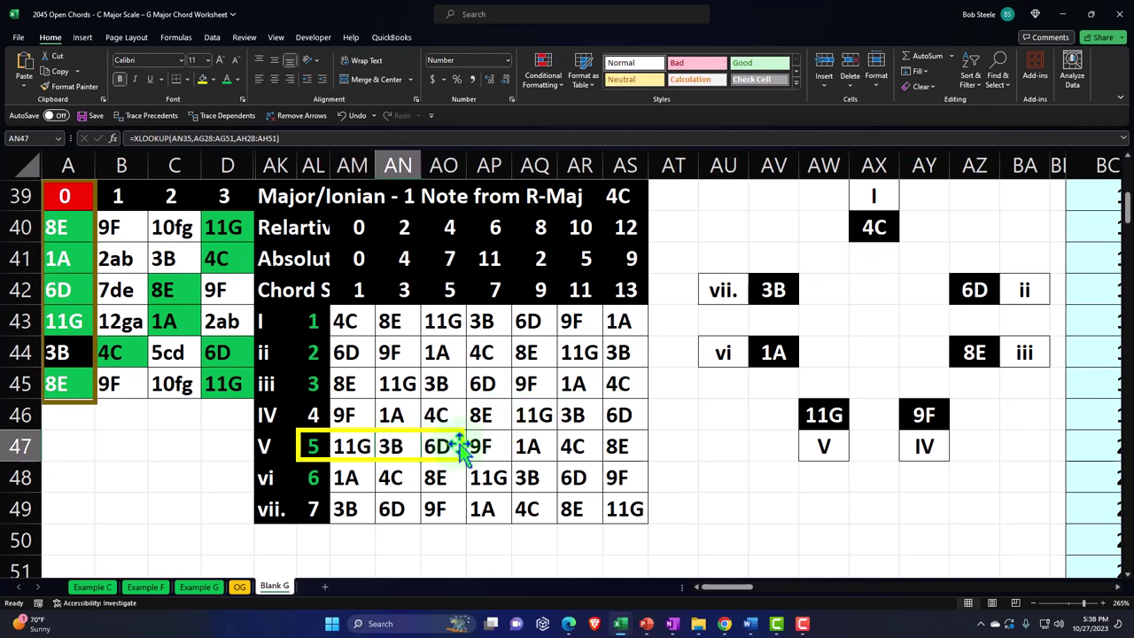
- Outline the 3B notes in C41 and A44 with cell-sized copies of the yellow rectangle from row 47
{"action": "left_click", "coordinate": [464, 443]}
{"action": "left_click_drag", "start_coordinate": [464, 443], "coordinate": [190, 275]}
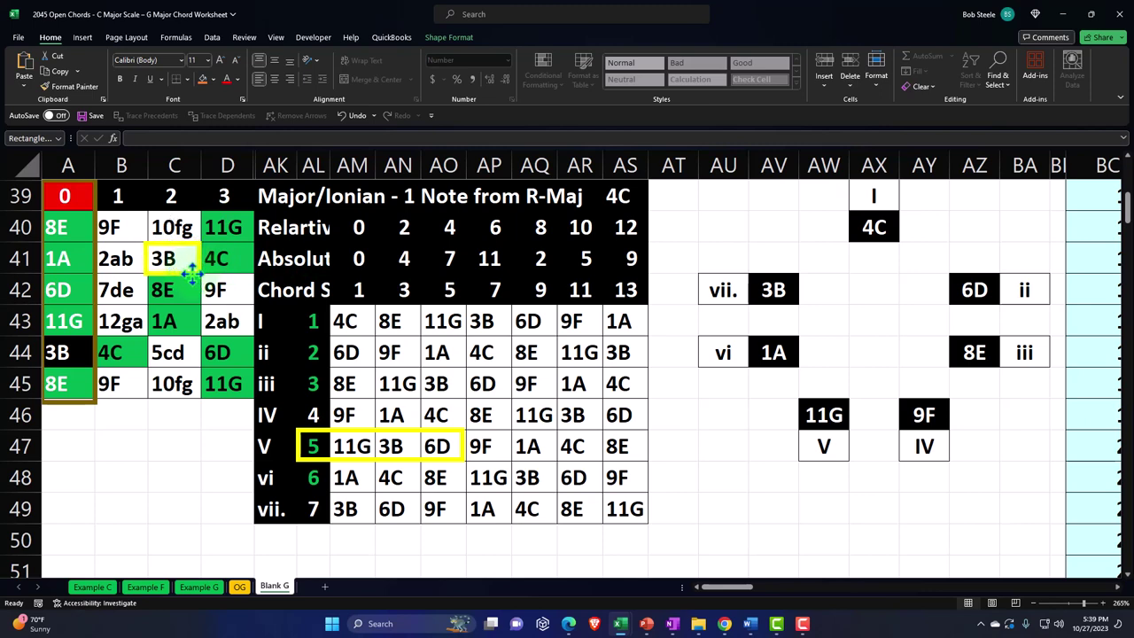
{"action": "left_click", "coordinate": [192, 273]}
{"action": "left_click_drag", "start_coordinate": [197, 282], "coordinate": [80, 364]}
- Highlight the fretboard notes in A40:D45 that equal AM47 with Green Fill with Dark Green Text
{"action": "left_click_drag", "start_coordinate": [62, 227], "coordinate": [236, 390]}
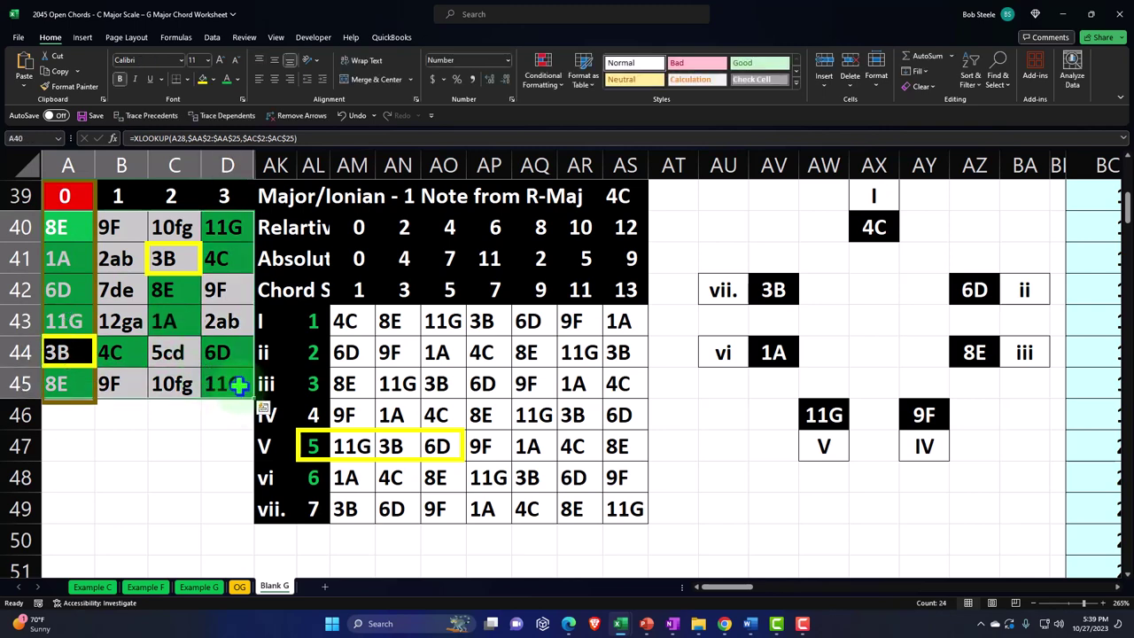
{"action": "left_click", "coordinate": [553, 81]}
{"action": "mouse_move", "coordinate": [552, 106]}
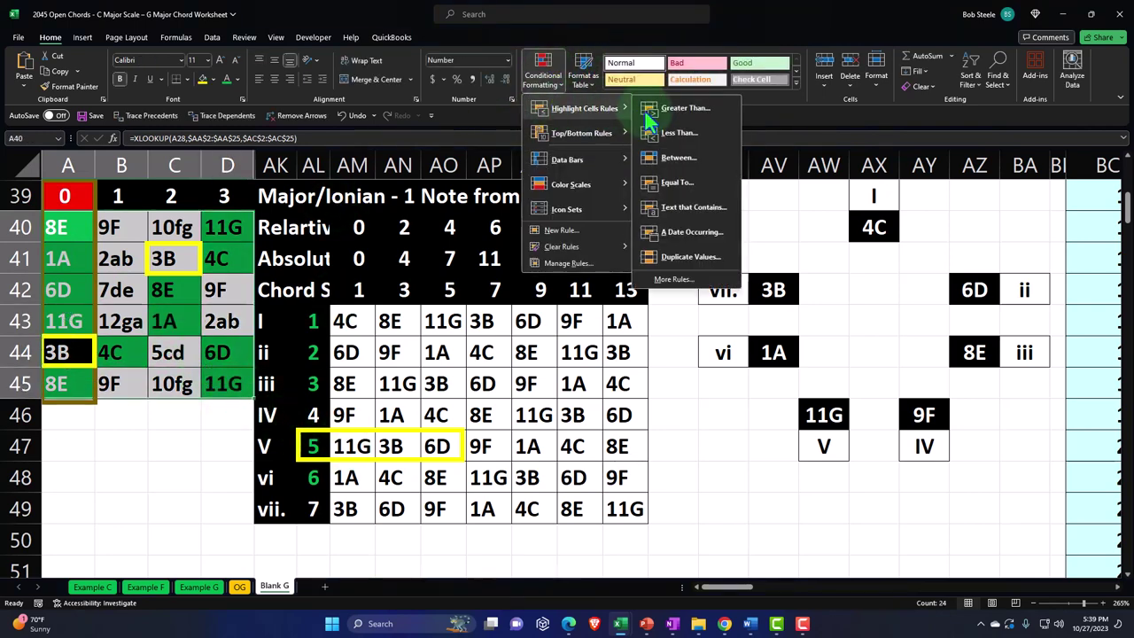
{"action": "left_click", "coordinate": [674, 183]}
{"action": "left_click", "coordinate": [354, 445]}
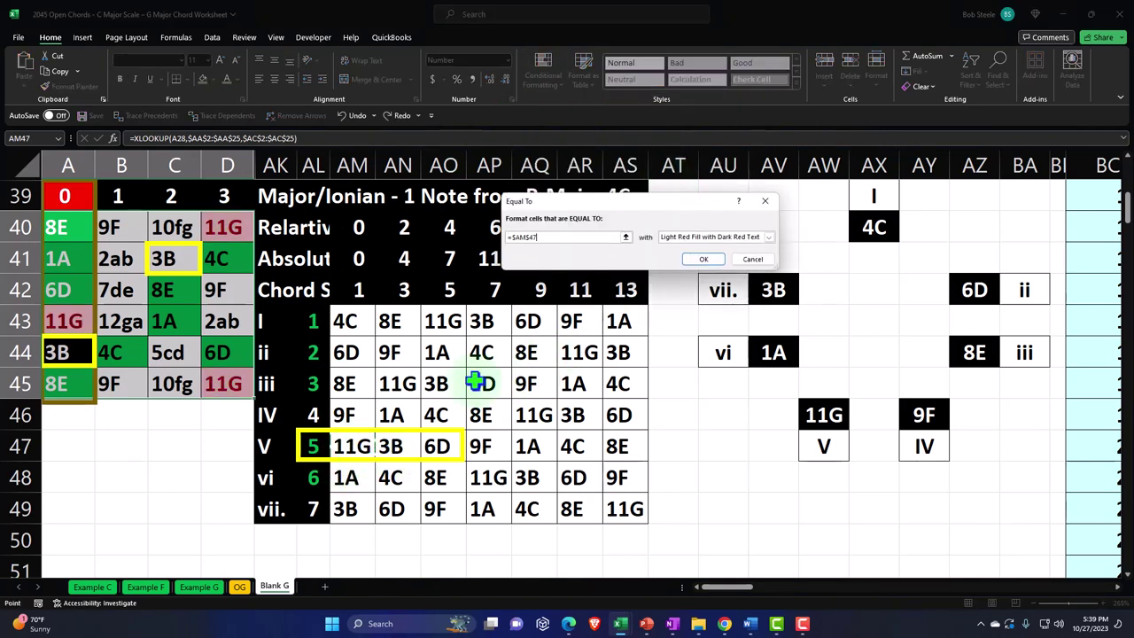
{"action": "left_click", "coordinate": [771, 241]}
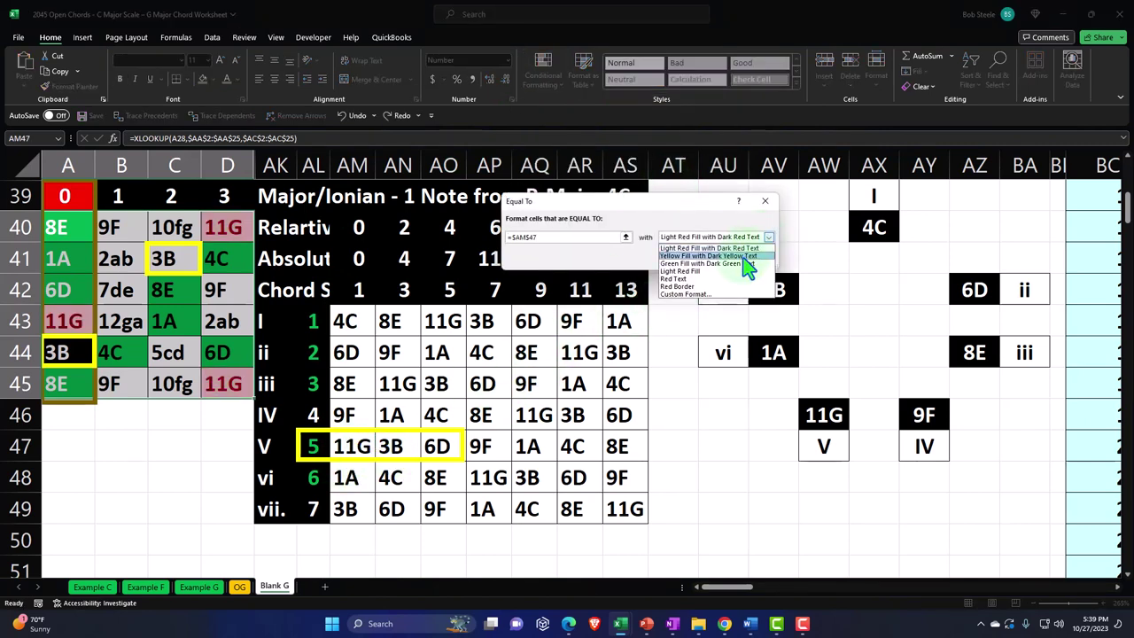
{"action": "left_click", "coordinate": [745, 264]}
{"action": "left_click", "coordinate": [715, 257]}
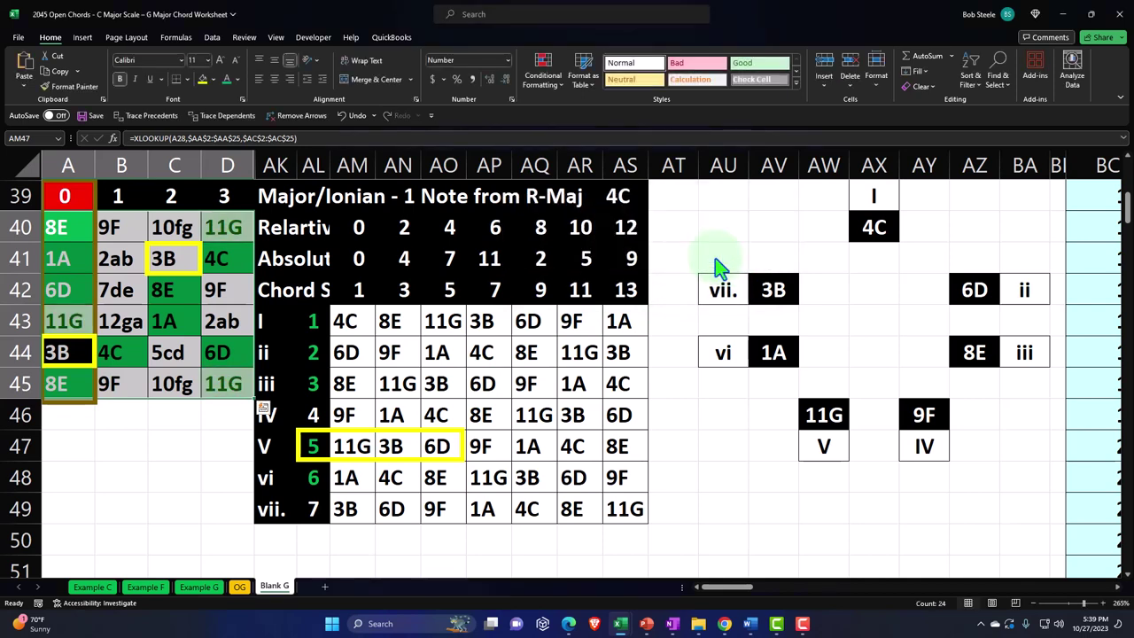
- Highlight the fretboard notes in A40:D45 that equal AN47 with Light Red Fill with Dark Red Text
{"action": "left_click", "coordinate": [543, 75]}
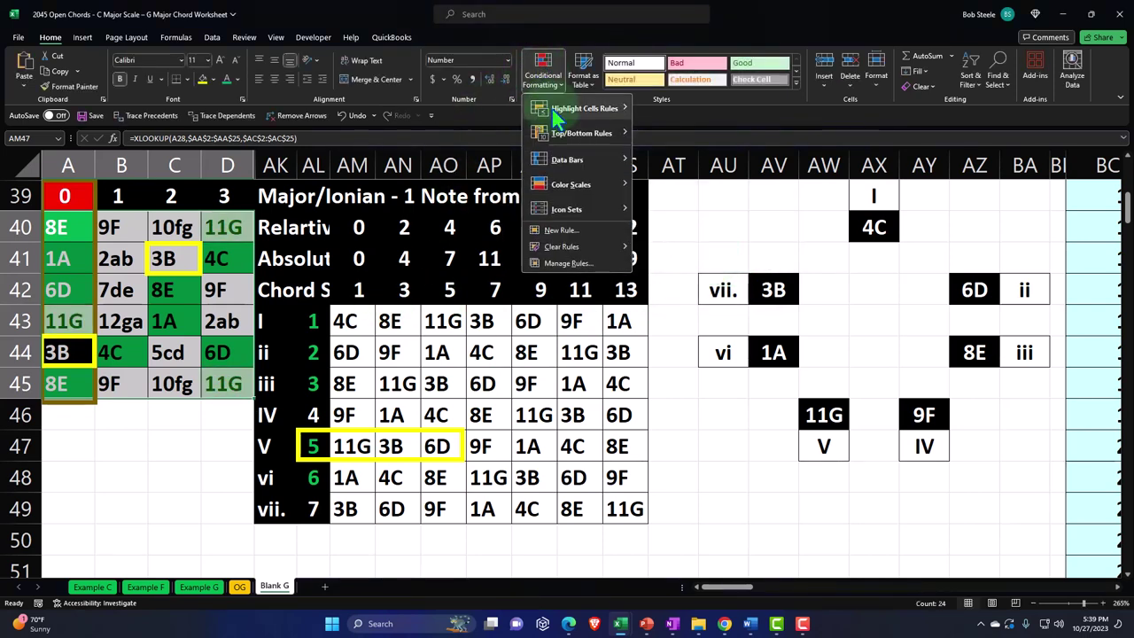
{"action": "left_click", "coordinate": [687, 194]}
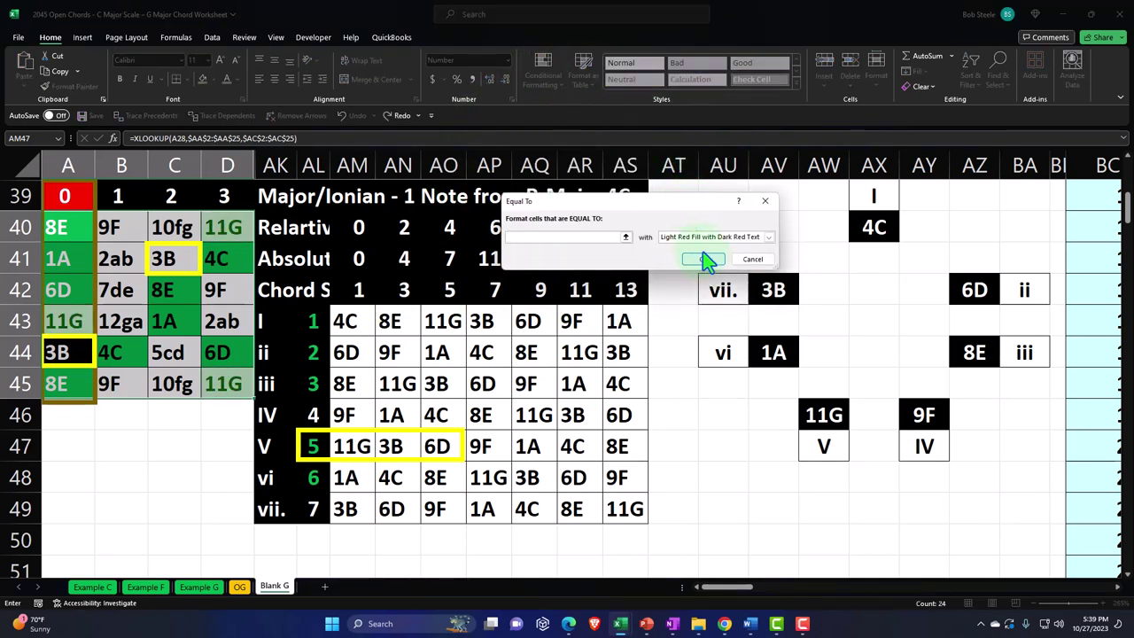
{"action": "left_click", "coordinate": [390, 446]}
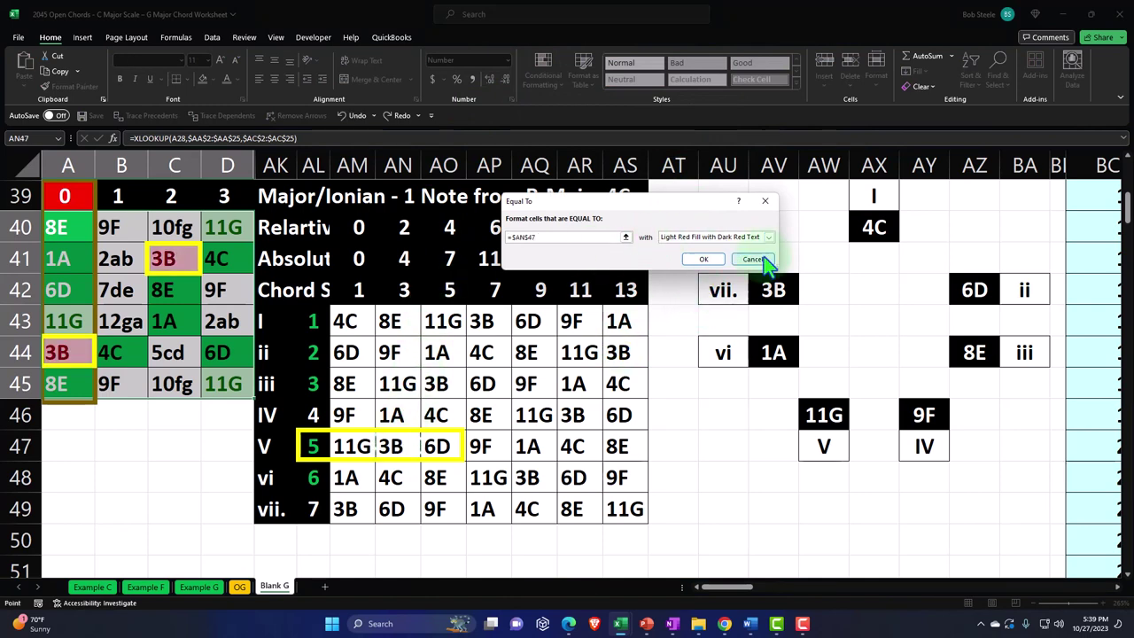
{"action": "left_click", "coordinate": [704, 259]}
- Highlight the fretboard notes in A40:D45 that equal AO47 with Yellow Fill with Dark Yellow Text
{"action": "left_click", "coordinate": [543, 74]}
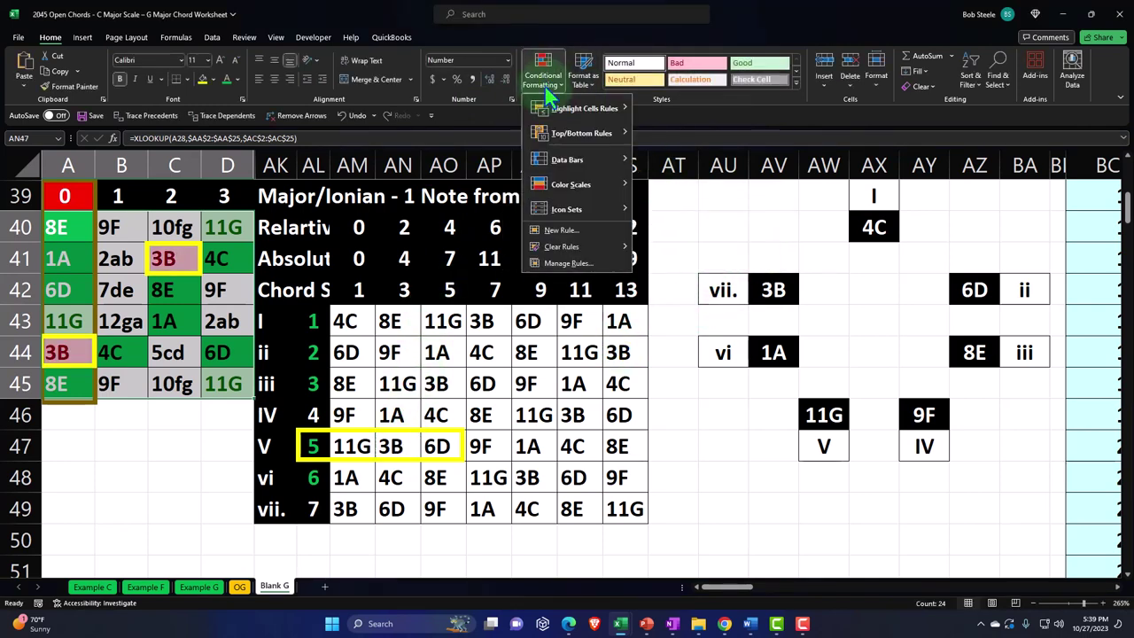
{"action": "mouse_move", "coordinate": [572, 115]}
{"action": "left_click", "coordinate": [654, 183]}
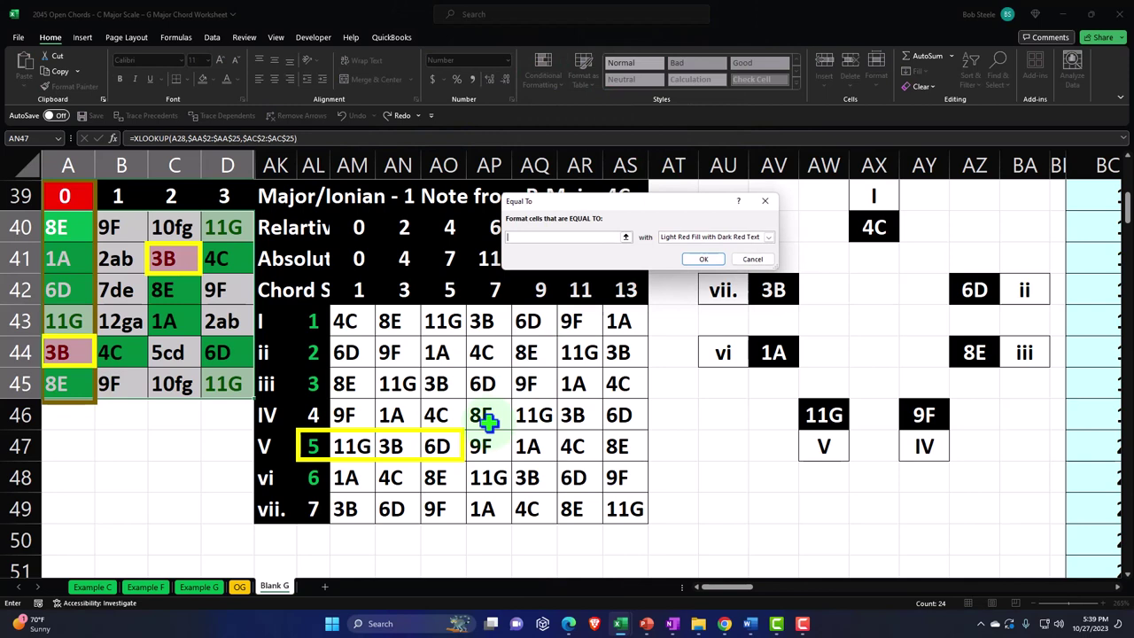
{"action": "left_click", "coordinate": [447, 445]}
{"action": "left_click", "coordinate": [769, 237]}
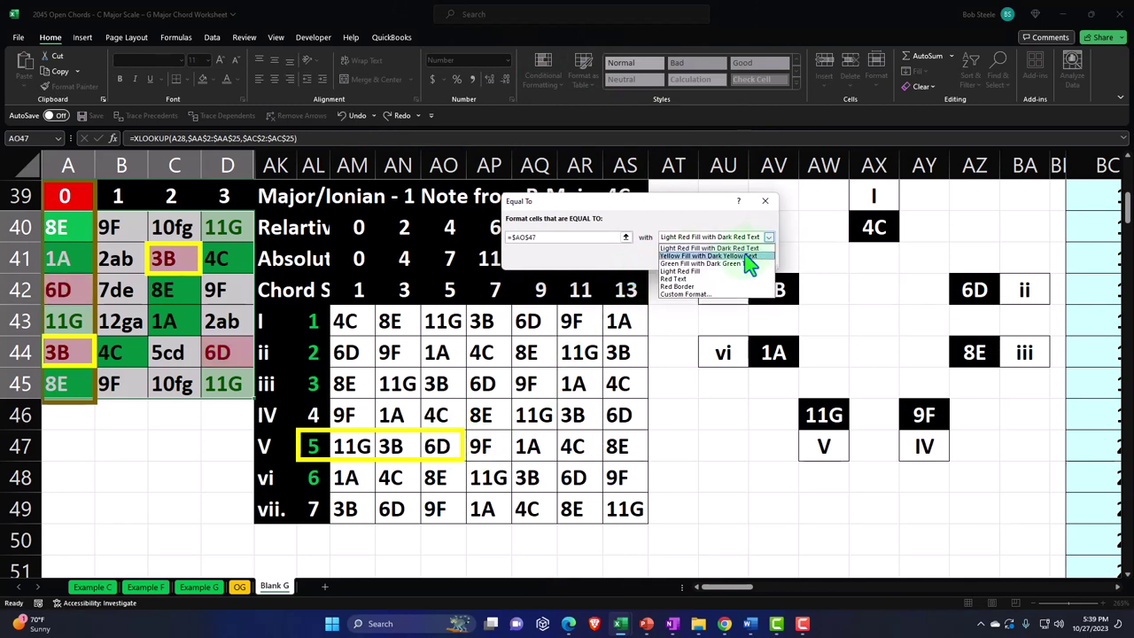
{"action": "left_click", "coordinate": [727, 264]}
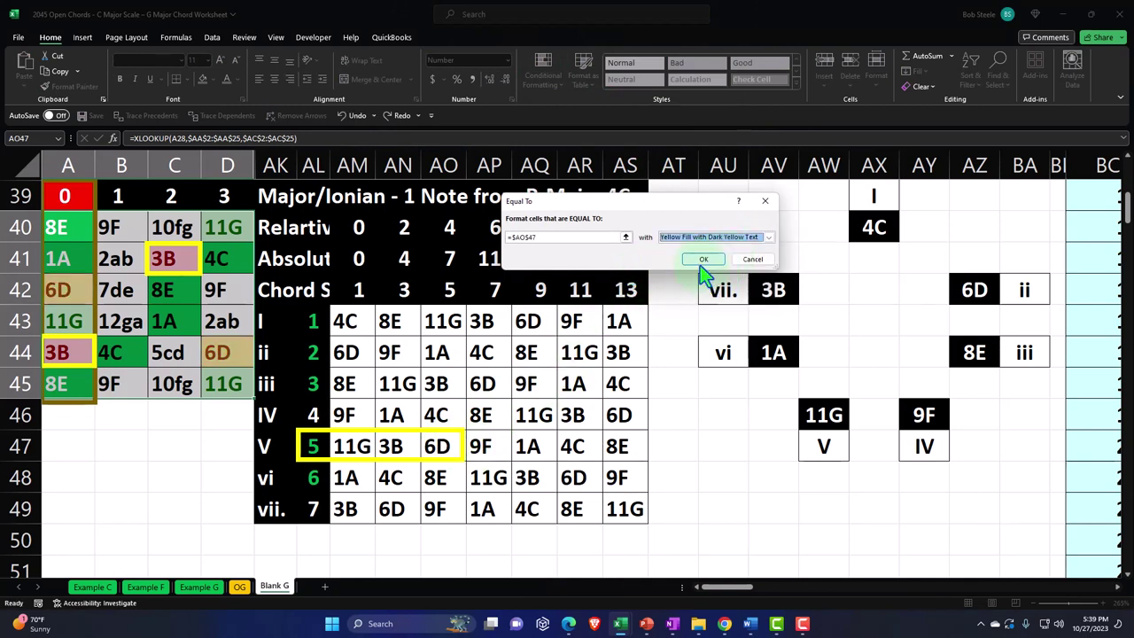
{"action": "left_click", "coordinate": [700, 266]}
- Copy the green, red and yellow note formatting from D40, C41 and D44 onto the matching V chord notes in AM47, AN47 and AO47
{"action": "left_click", "coordinate": [227, 232]}
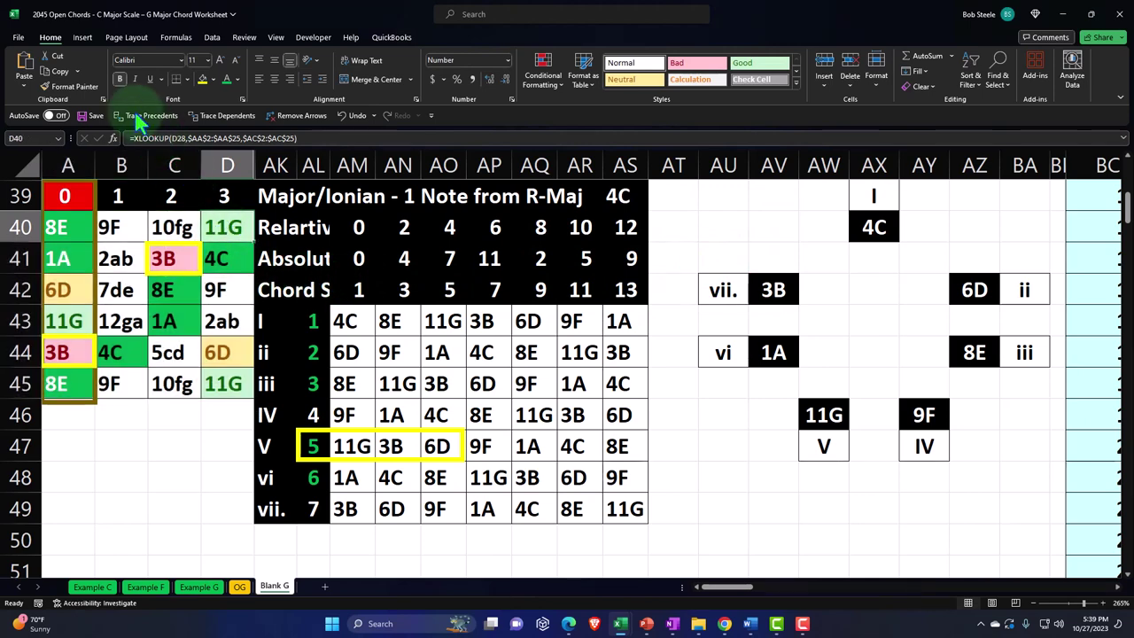
{"action": "left_click", "coordinate": [347, 446]}
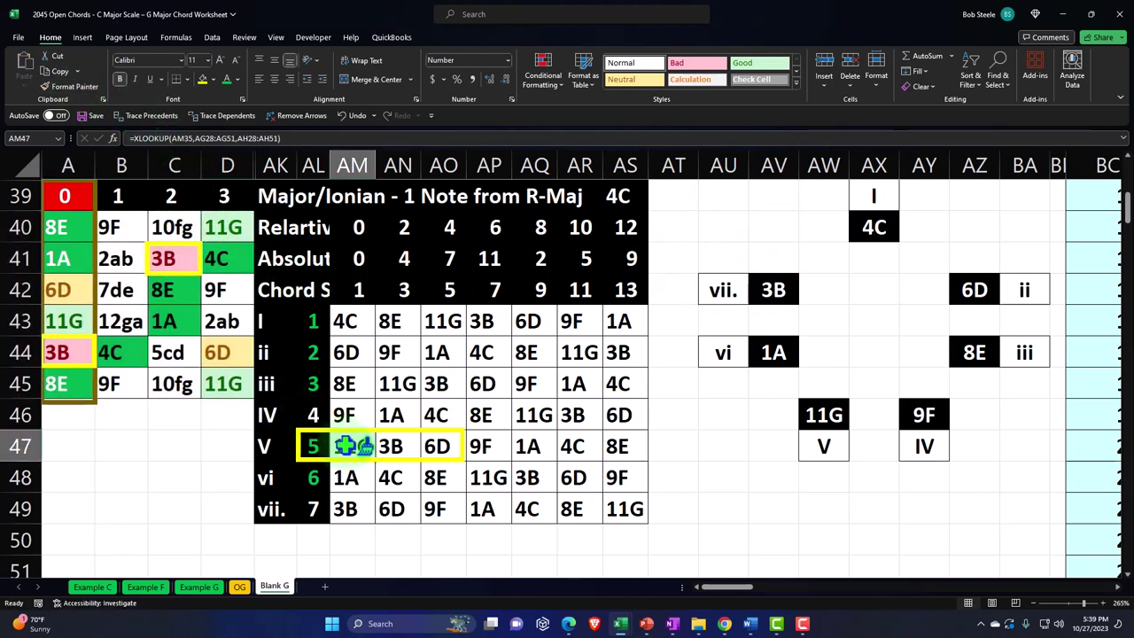
{"action": "left_click", "coordinate": [166, 258]}
{"action": "left_click", "coordinate": [75, 86]}
{"action": "left_click", "coordinate": [388, 443]}
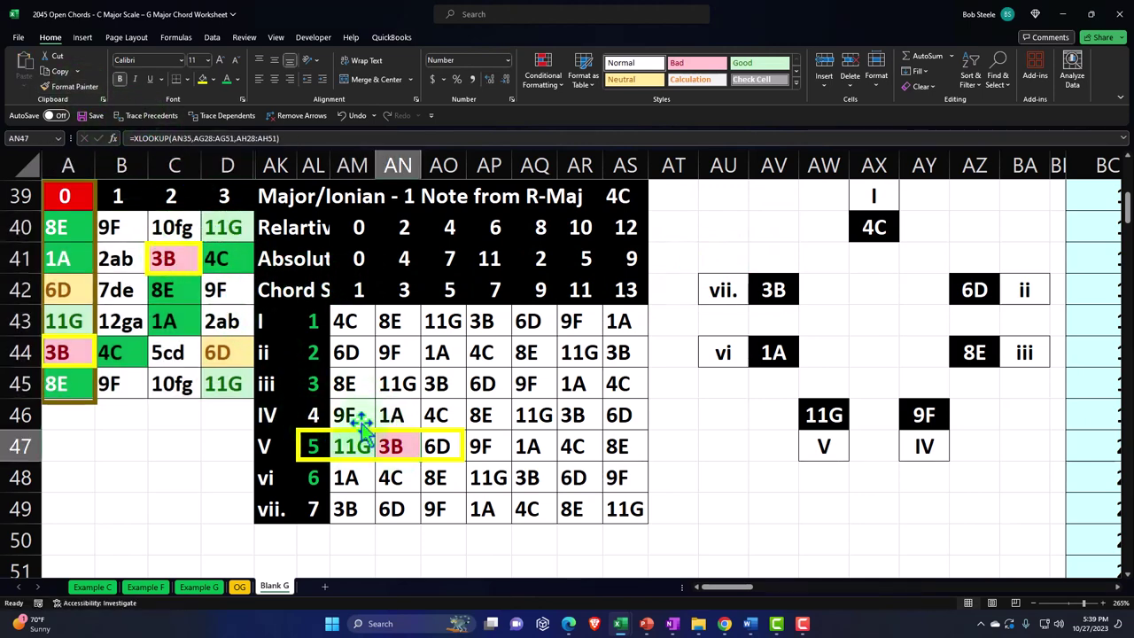
{"action": "left_click", "coordinate": [213, 352]}
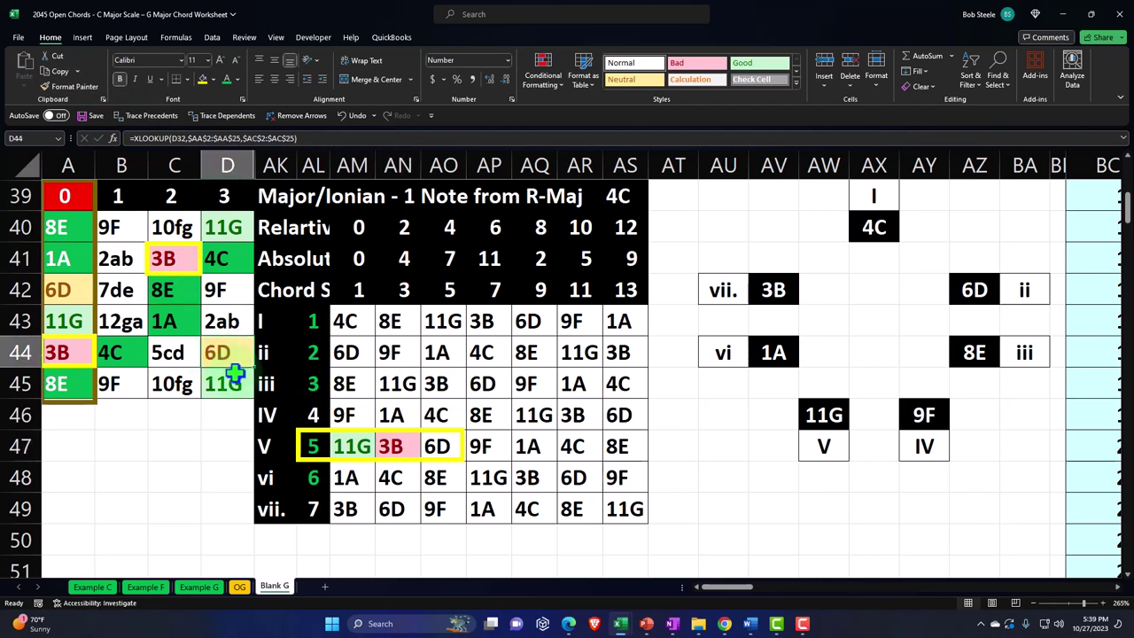
{"action": "left_click", "coordinate": [62, 89]}
{"action": "left_click", "coordinate": [438, 444]}
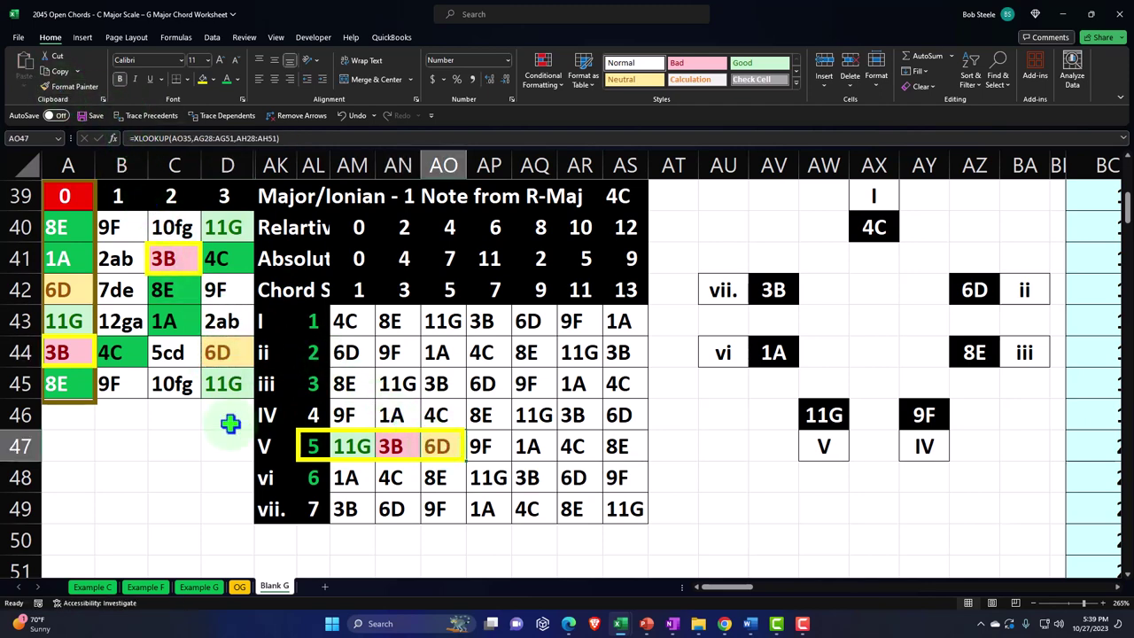
{"action": "left_click", "coordinate": [187, 414]}
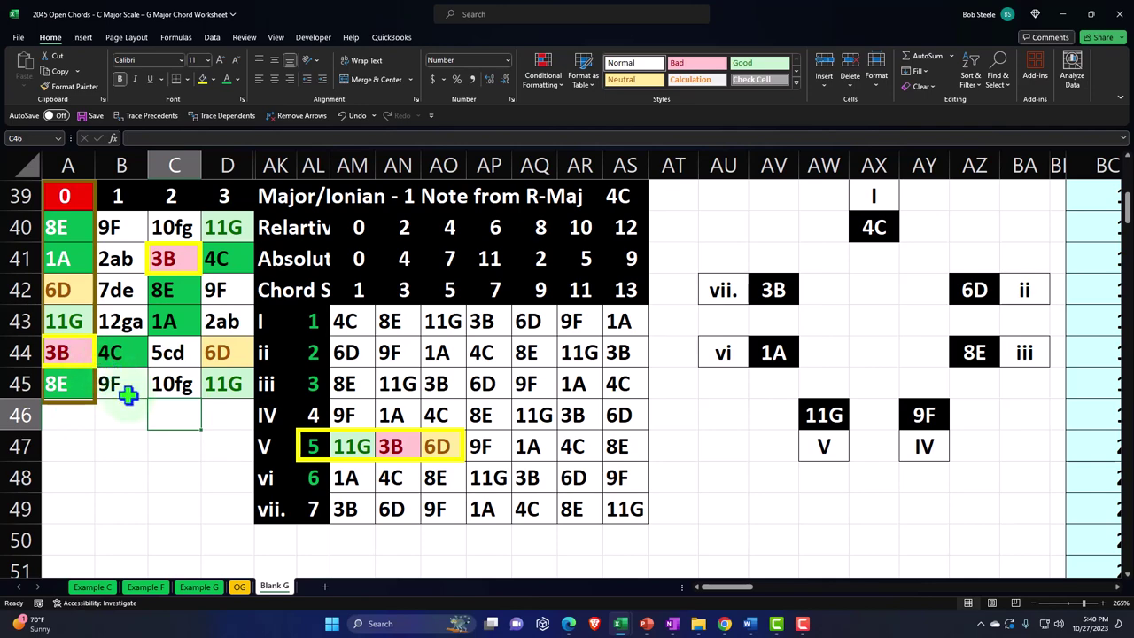
{"action": "left_click", "coordinate": [363, 462]}
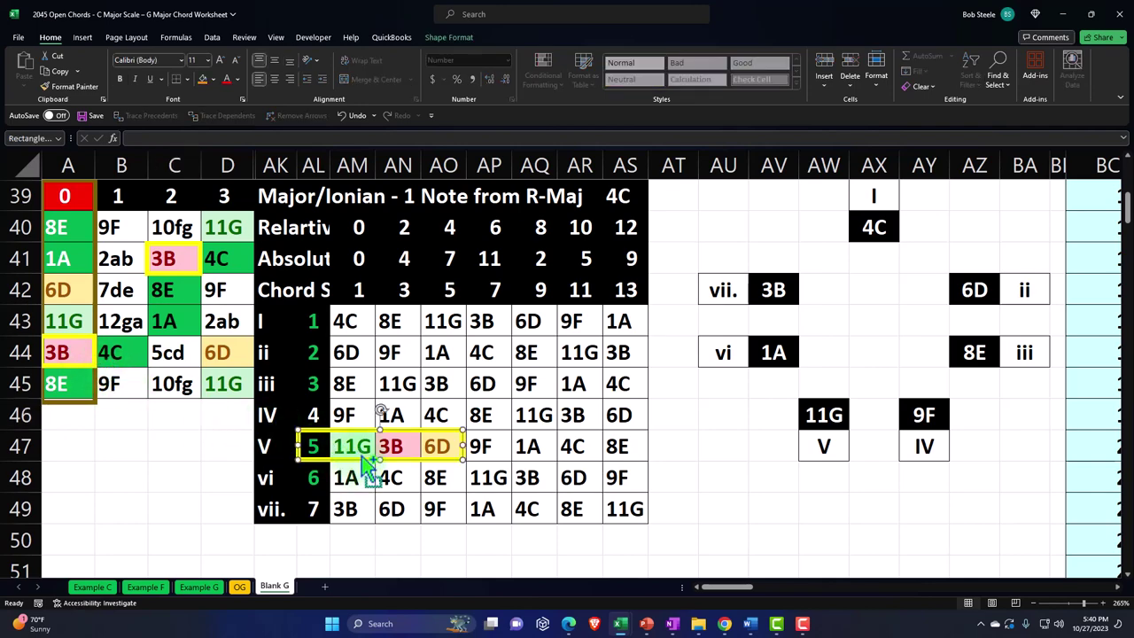
{"action": "scroll", "coordinate": [362, 458], "scroll_direction": "down", "scroll_amount": 2}
{"action": "scroll", "coordinate": [362, 458], "scroll_direction": "down", "scroll_amount": 2}
{"action": "left_click", "coordinate": [375, 433]}
{"action": "key", "text": "ctrl+v"}
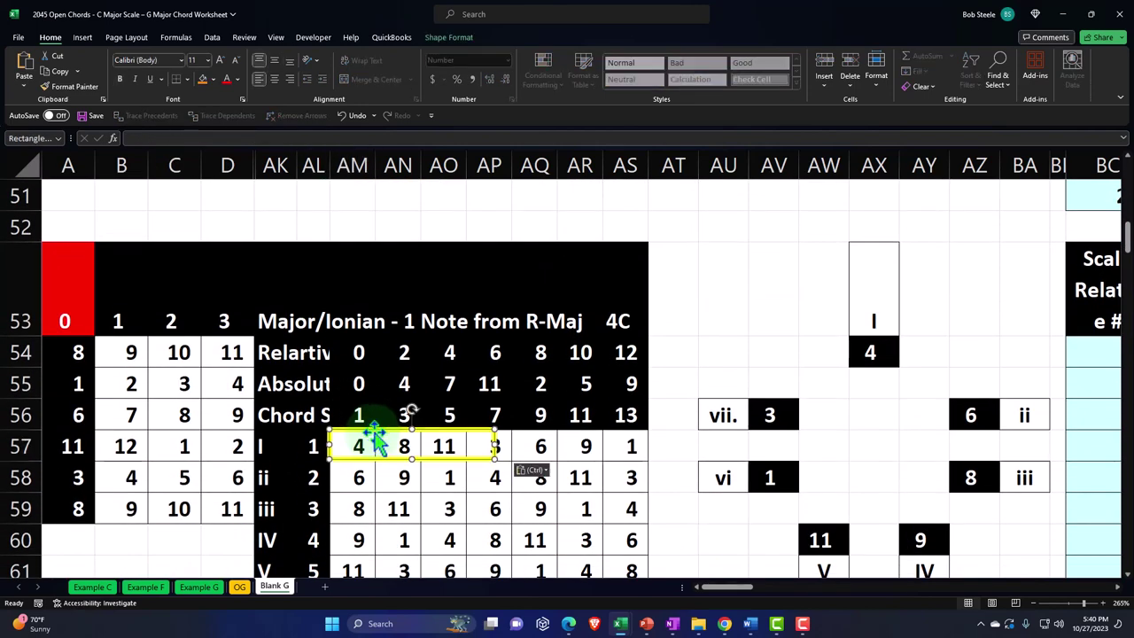
{"action": "key", "text": "Delete"}
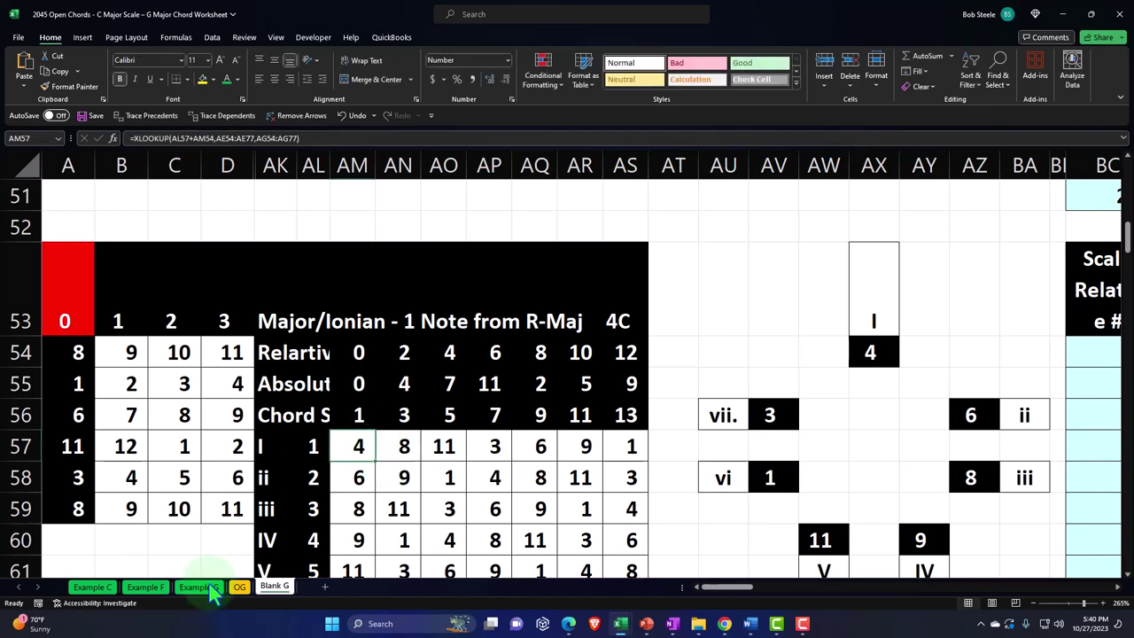
- Hide rows 52 to 64, which hold the number-only version of the fretboard and chord table
{"action": "left_click", "coordinate": [222, 537]}
{"action": "scroll", "coordinate": [223, 537], "scroll_direction": "down", "scroll_amount": 2, "text": "ctrl"}
{"action": "scroll", "coordinate": [222, 537], "scroll_direction": "down", "scroll_amount": 1, "text": "ctrl"}
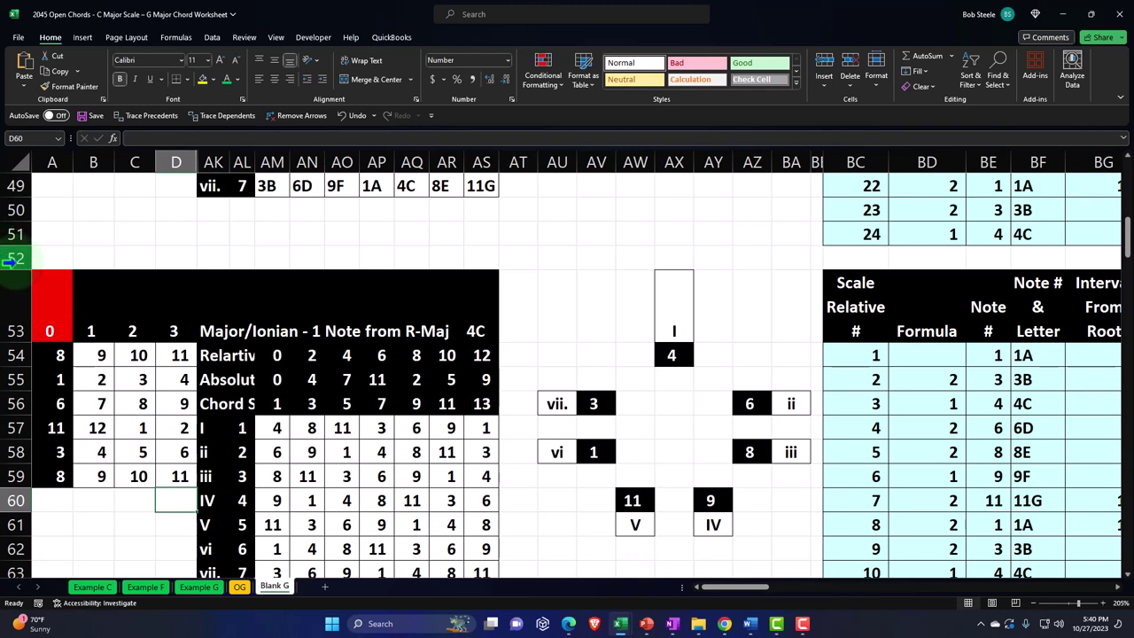
{"action": "left_click_drag", "start_coordinate": [16, 258], "coordinate": [73, 380]}
{"action": "right_click", "coordinate": [135, 308]}
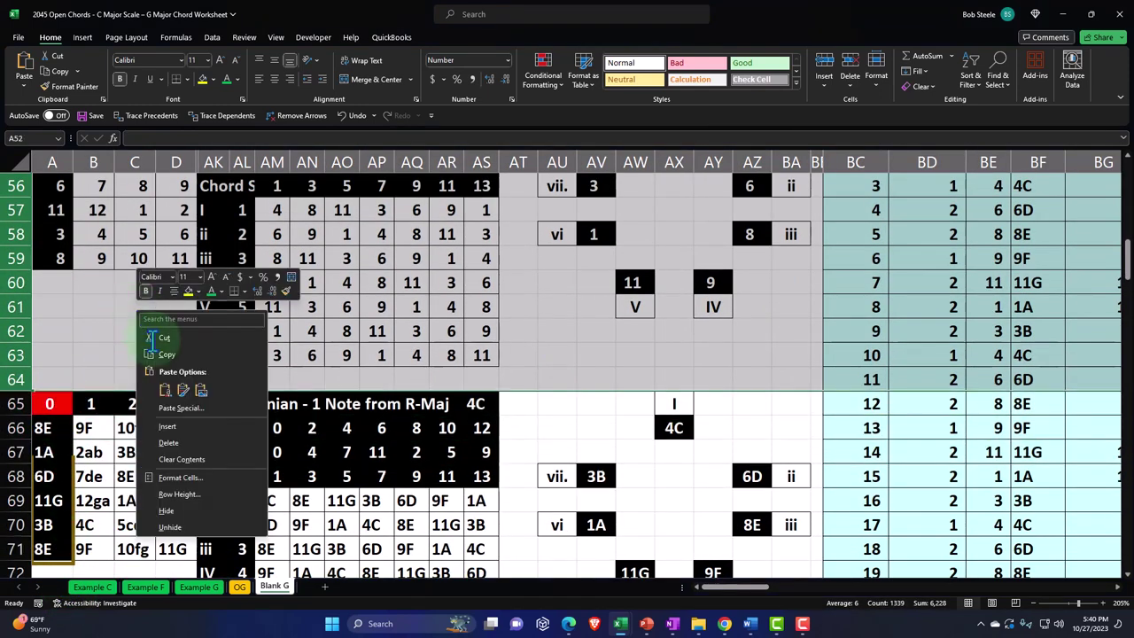
{"action": "left_click", "coordinate": [183, 515]}
{"action": "left_click", "coordinate": [172, 328]}
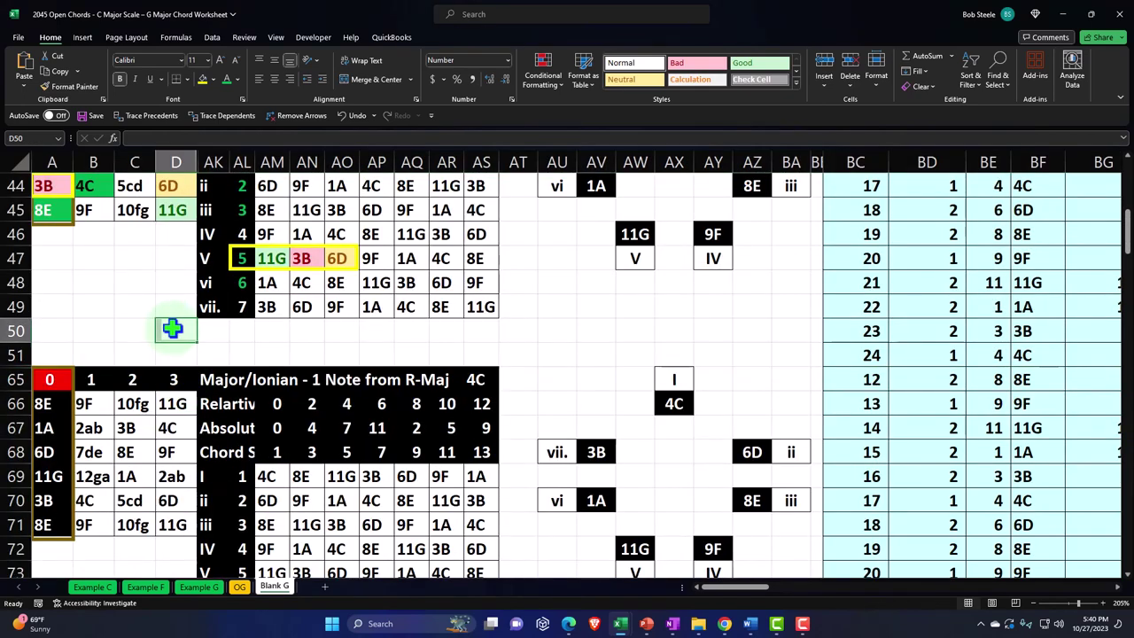
{"action": "scroll", "coordinate": [172, 324], "scroll_direction": "down", "scroll_amount": 2}
{"action": "left_click", "coordinate": [133, 449]}
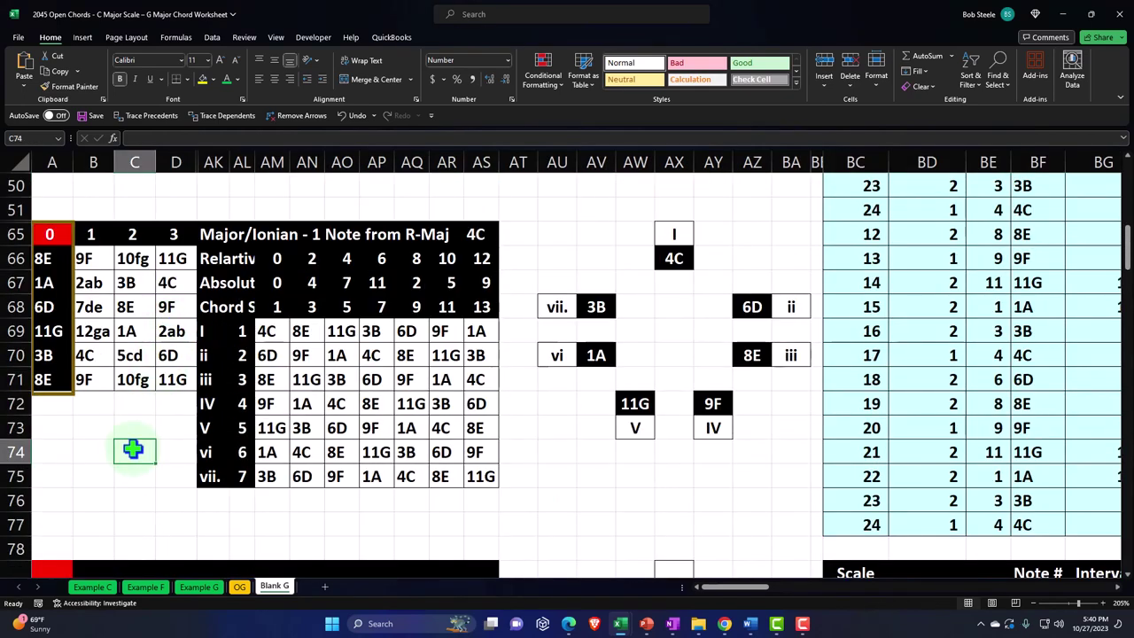
- Duplicate the yellow rectangle from row 47 and place the copy around the V chord in AL73:AO73
{"action": "scroll", "coordinate": [132, 449], "scroll_direction": "up", "scroll_amount": 4}
{"action": "scroll", "coordinate": [676, 591], "scroll_direction": "left", "scroll_amount": 1}
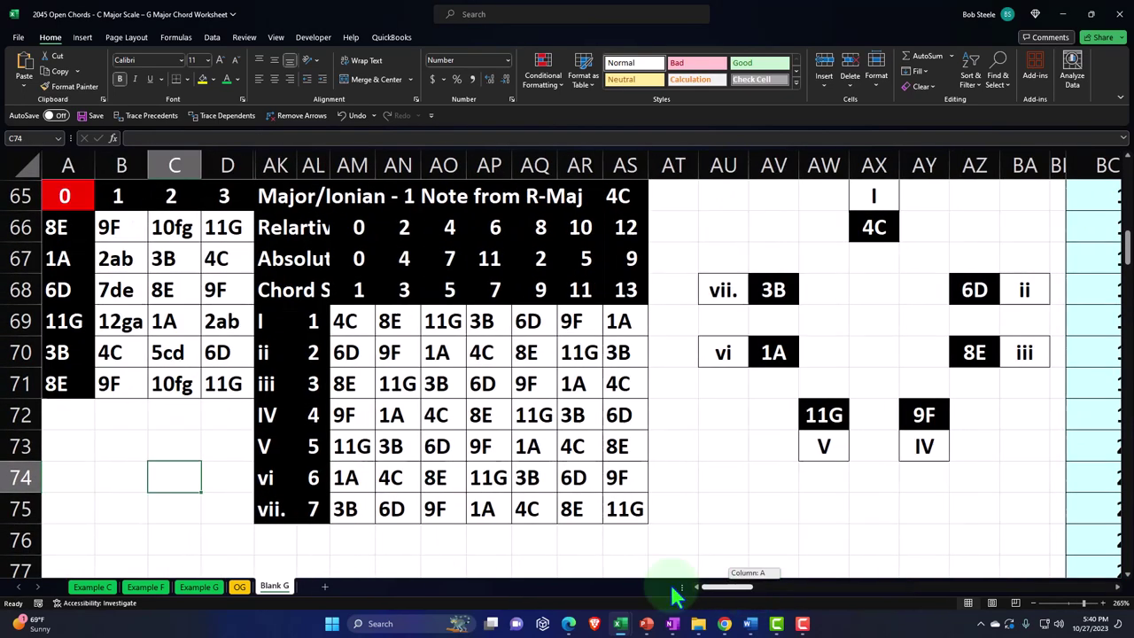
{"action": "scroll", "coordinate": [215, 451], "scroll_direction": "up", "scroll_amount": 4}
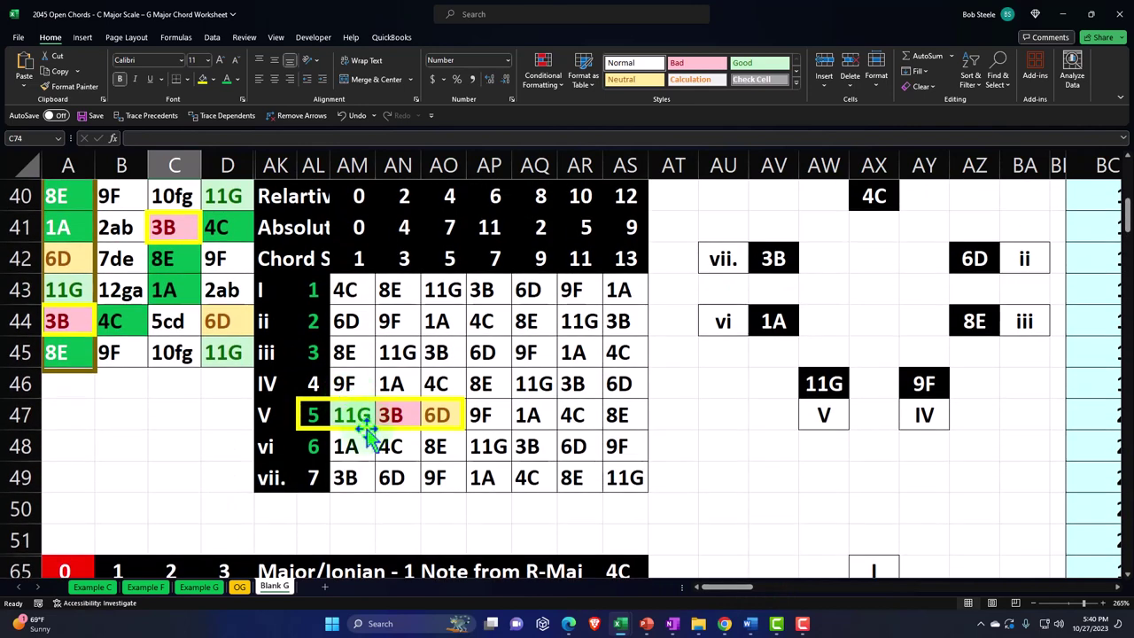
{"action": "left_click", "coordinate": [366, 430]}
{"action": "scroll", "coordinate": [366, 434], "scroll_direction": "down", "scroll_amount": 2}
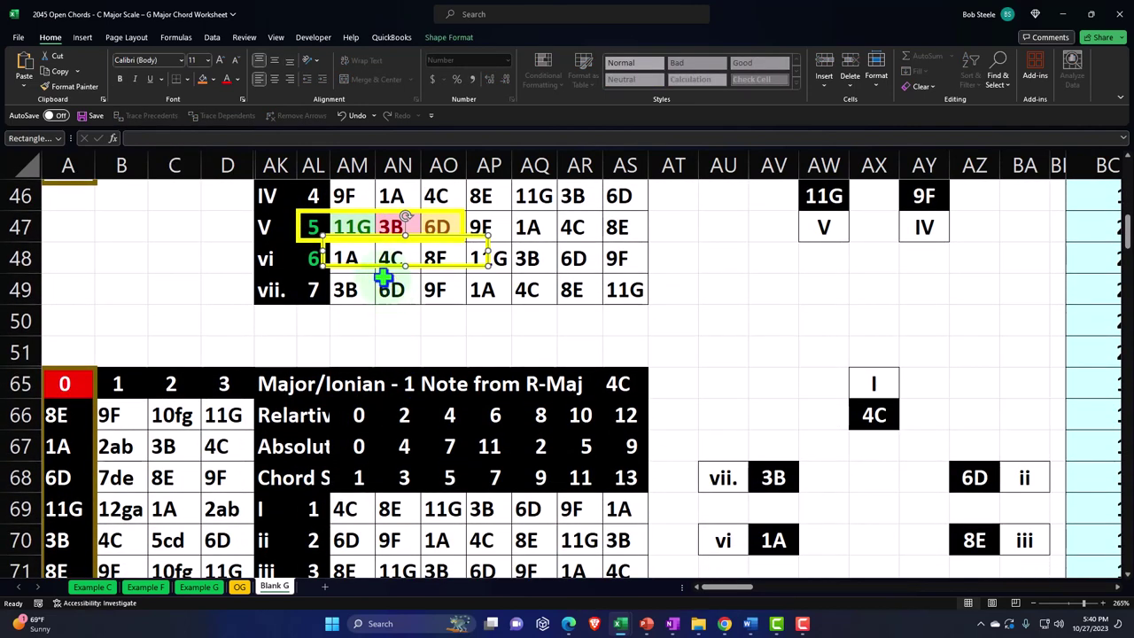
{"action": "left_click_drag", "start_coordinate": [349, 224], "coordinate": [375, 474]}
{"action": "scroll", "coordinate": [371, 423], "scroll_direction": "down", "scroll_amount": 1}
{"action": "scroll", "coordinate": [376, 372], "scroll_direction": "down", "scroll_amount": 1}
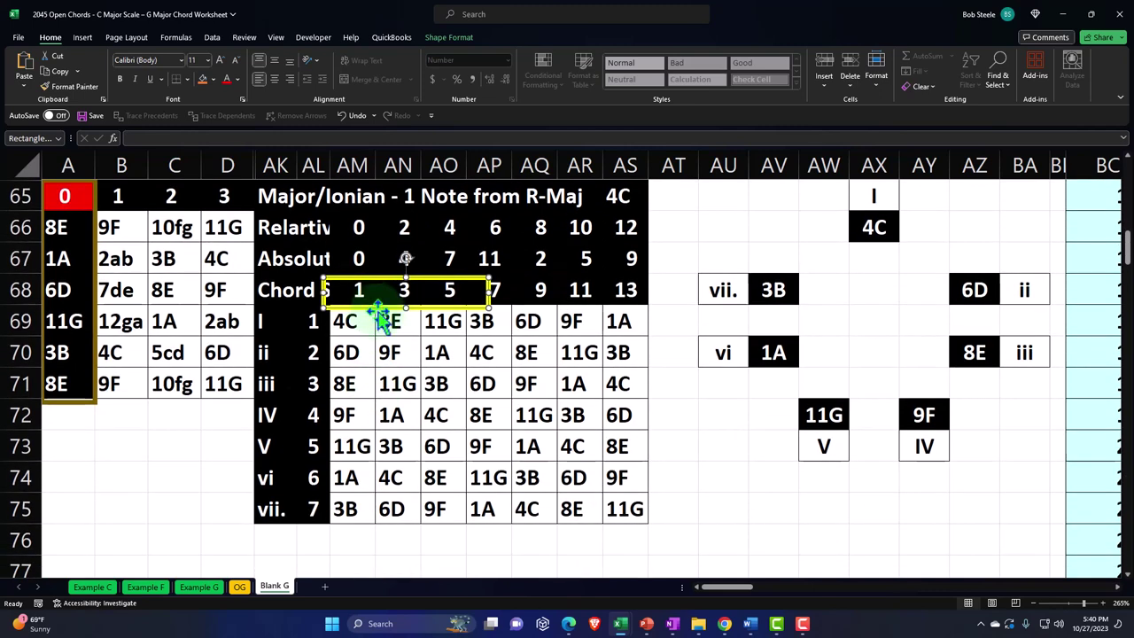
{"action": "left_click_drag", "start_coordinate": [372, 310], "coordinate": [348, 458]}
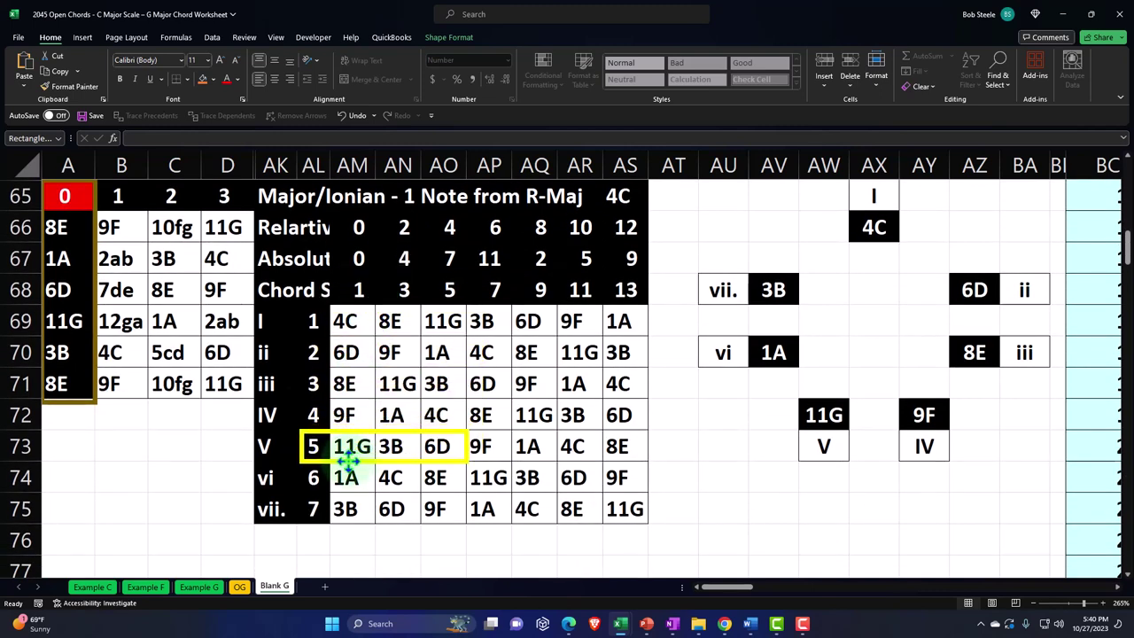
- Highlight the fretboard notes in A66:D71 that equal AM69 with a custom solid blue fill
{"action": "left_click_drag", "start_coordinate": [56, 227], "coordinate": [227, 382]}
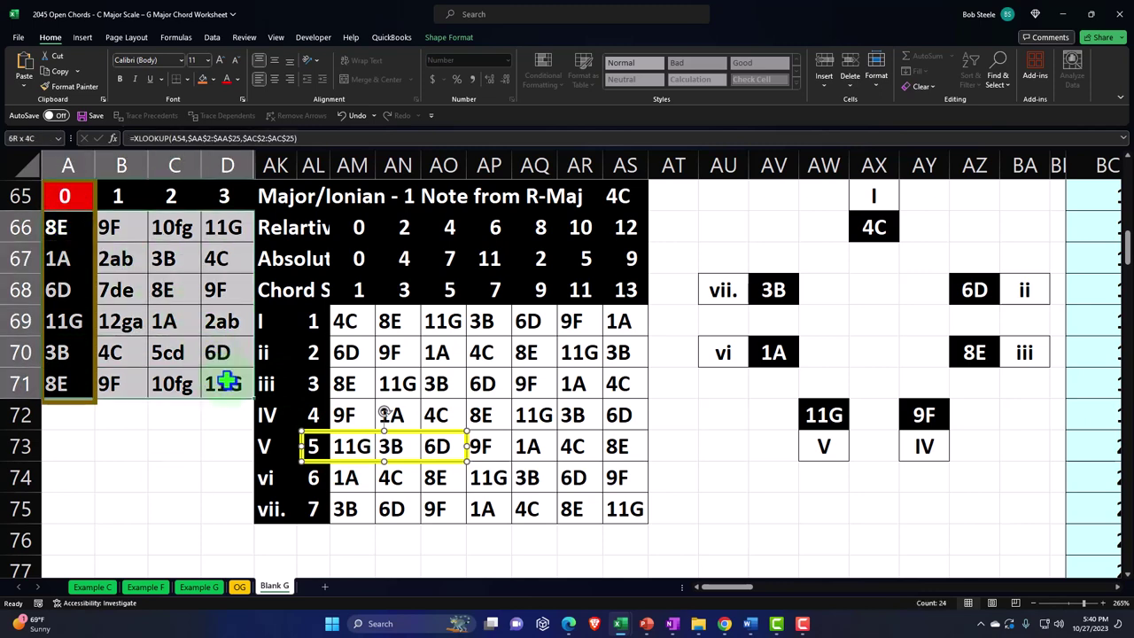
{"action": "left_click", "coordinate": [543, 78]}
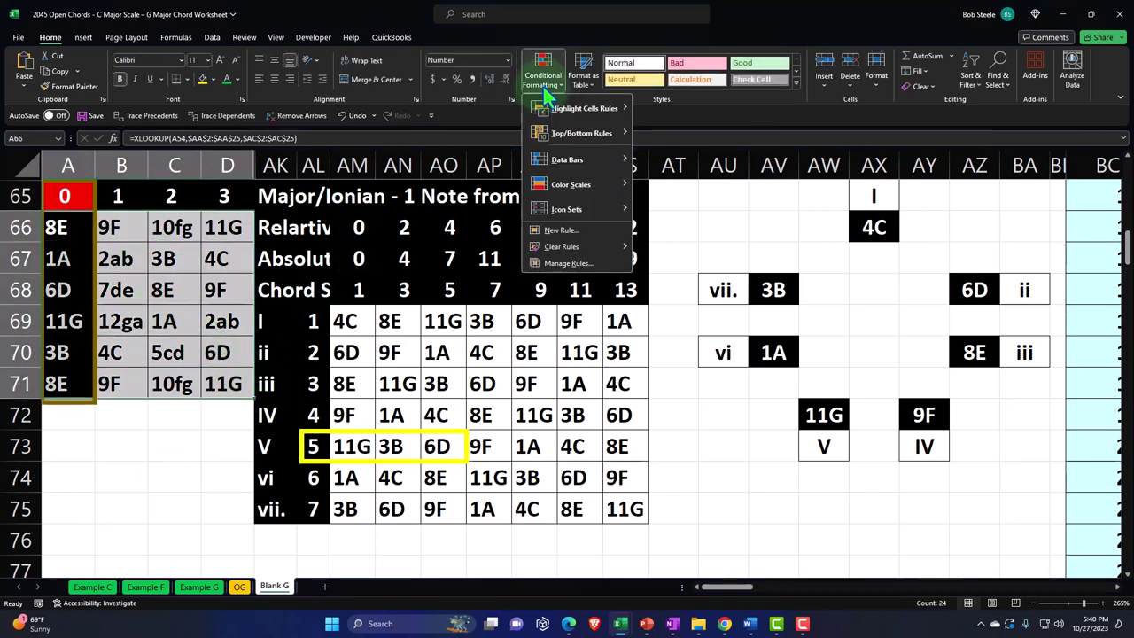
{"action": "mouse_move", "coordinate": [576, 108]}
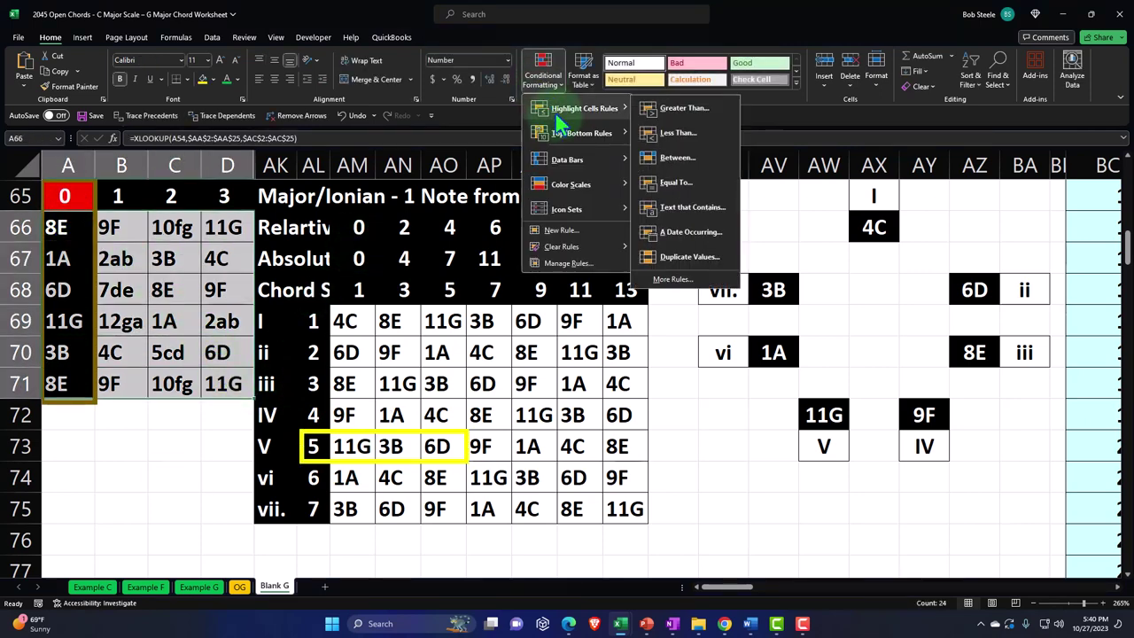
{"action": "left_click", "coordinate": [664, 184]}
{"action": "left_click_drag", "start_coordinate": [653, 187], "coordinate": [691, 300]}
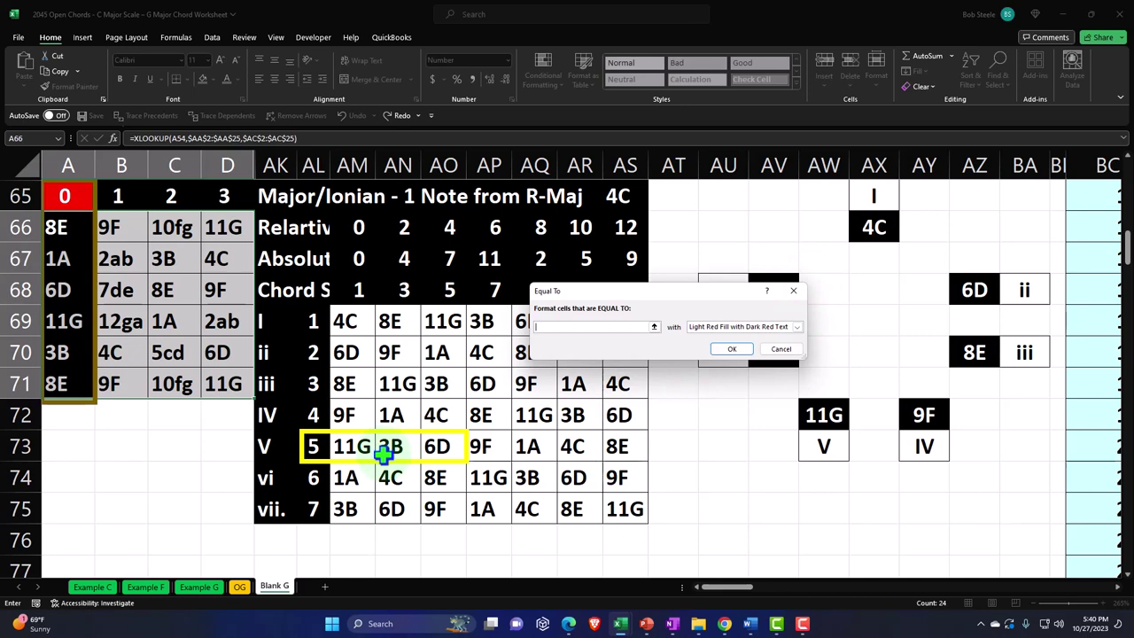
{"action": "left_click", "coordinate": [344, 323]}
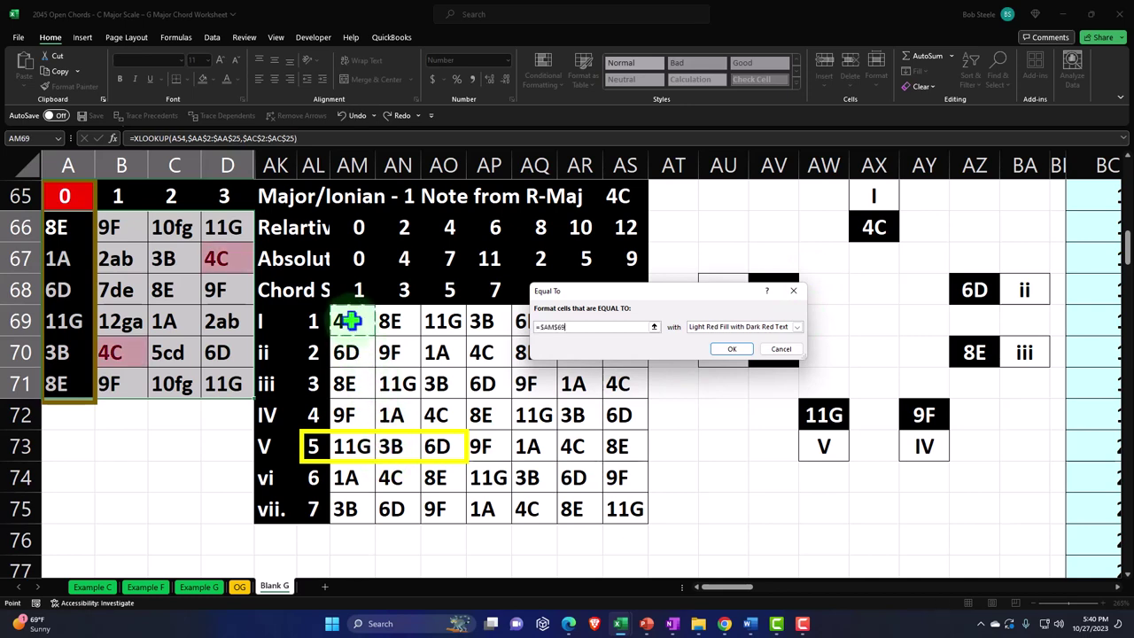
{"action": "left_click", "coordinate": [795, 329]}
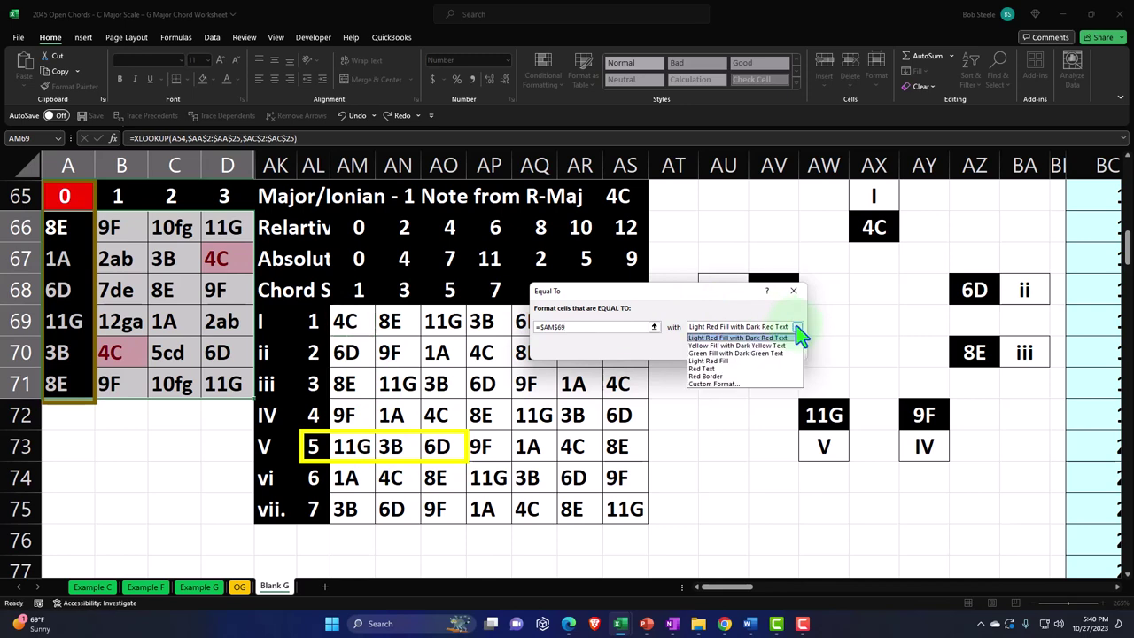
{"action": "left_click", "coordinate": [741, 388]}
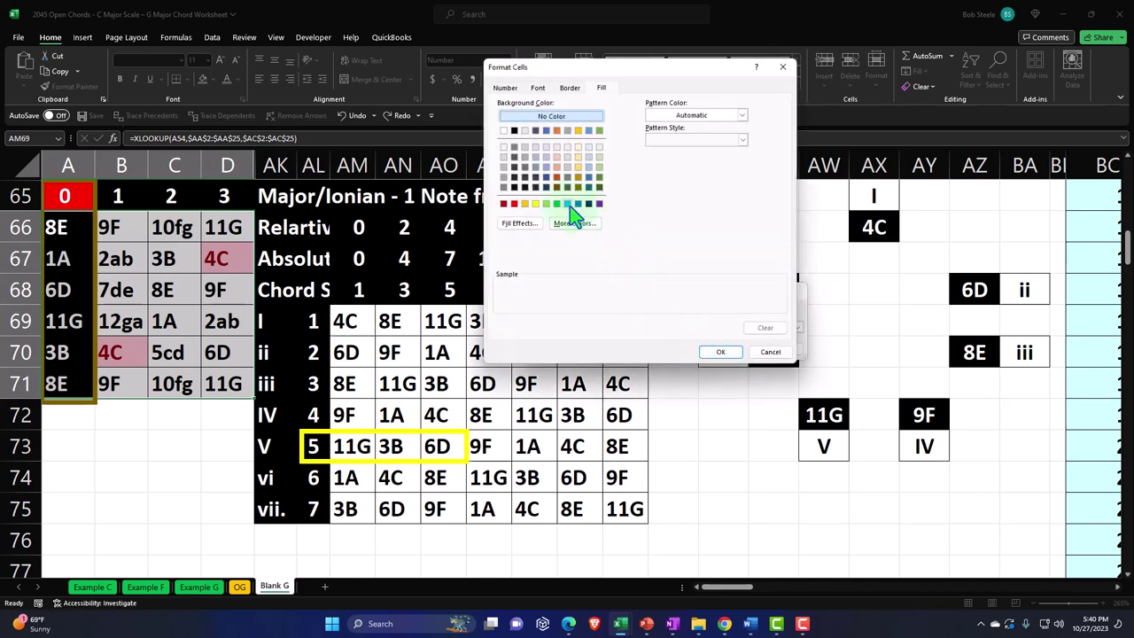
{"action": "left_click", "coordinate": [568, 205]}
{"action": "left_click", "coordinate": [722, 353]}
{"action": "left_click", "coordinate": [735, 351]}
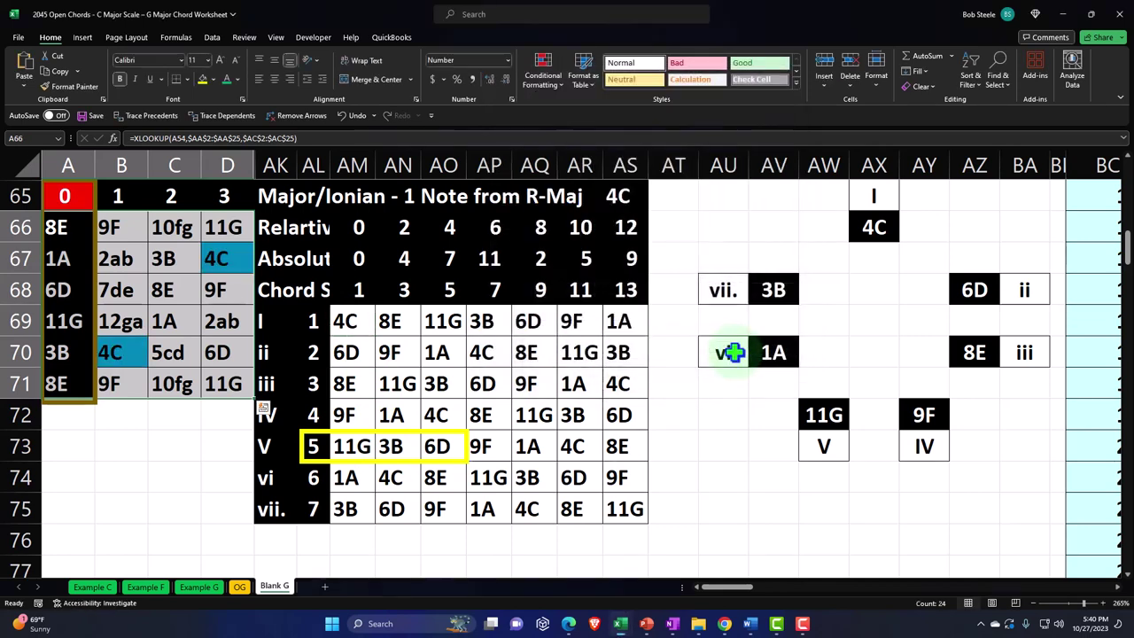
- Highlight the fretboard notes in A66:D71 that equal AM70 with a custom solid blue fill
{"action": "left_click", "coordinate": [554, 75]}
{"action": "mouse_move", "coordinate": [585, 108]}
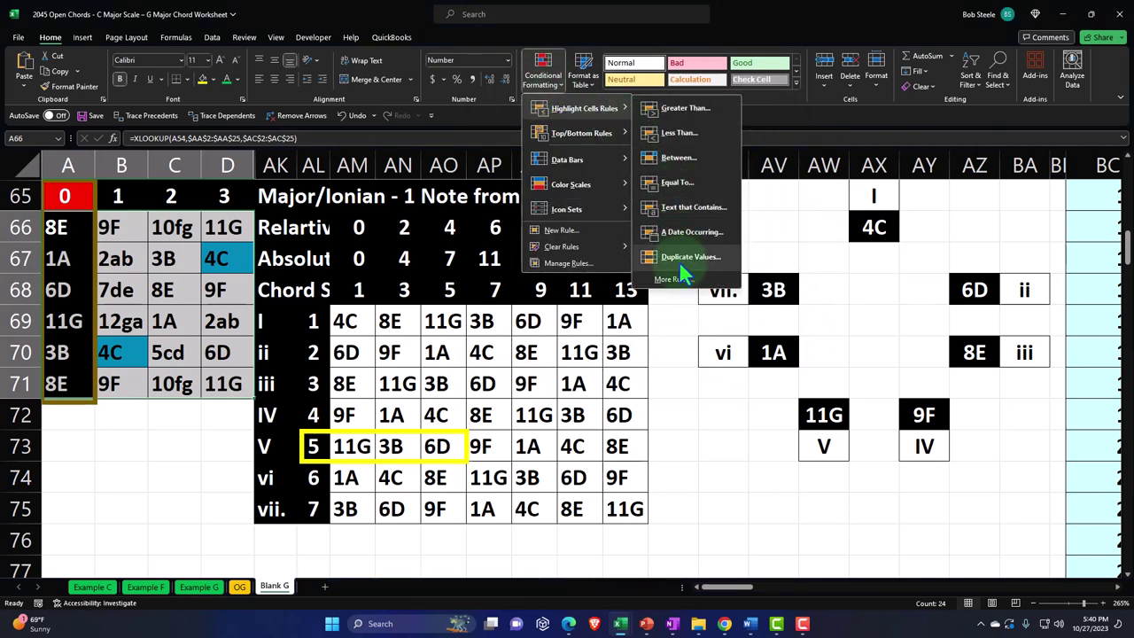
{"action": "left_click", "coordinate": [678, 184]}
{"action": "left_click", "coordinate": [351, 352]}
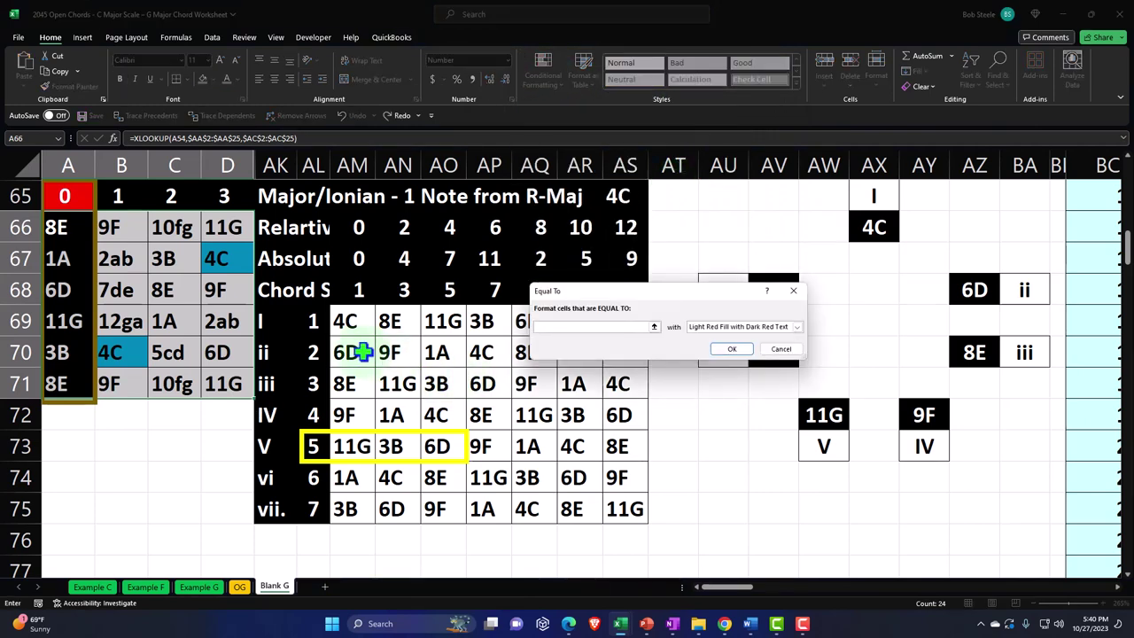
{"action": "left_click", "coordinate": [796, 327]}
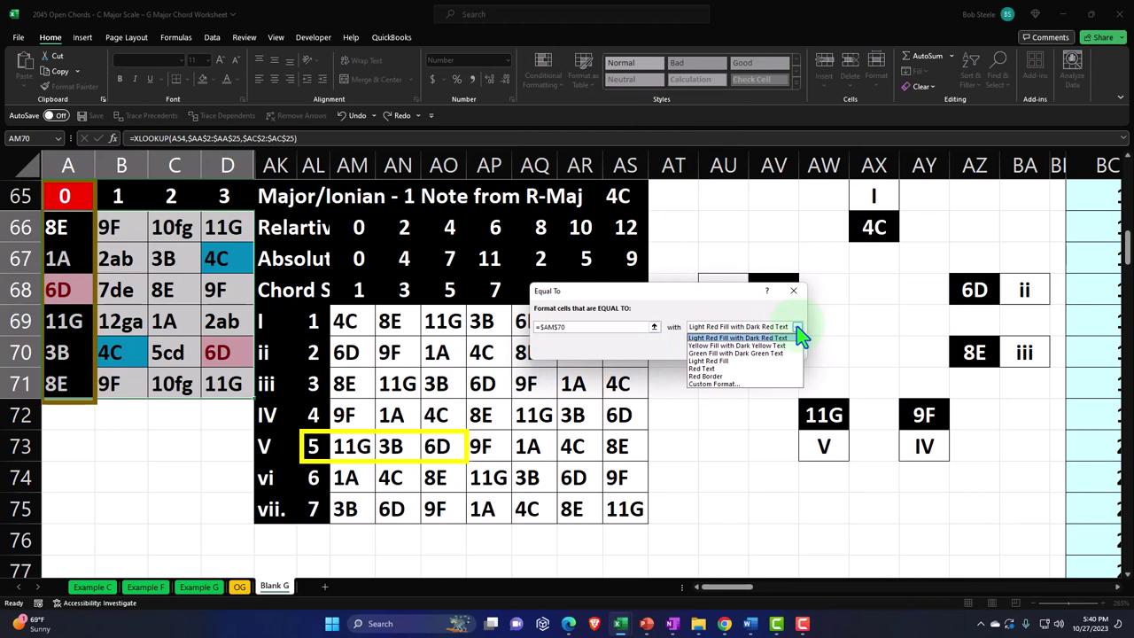
{"action": "left_click", "coordinate": [742, 392]}
{"action": "left_click", "coordinate": [596, 294]}
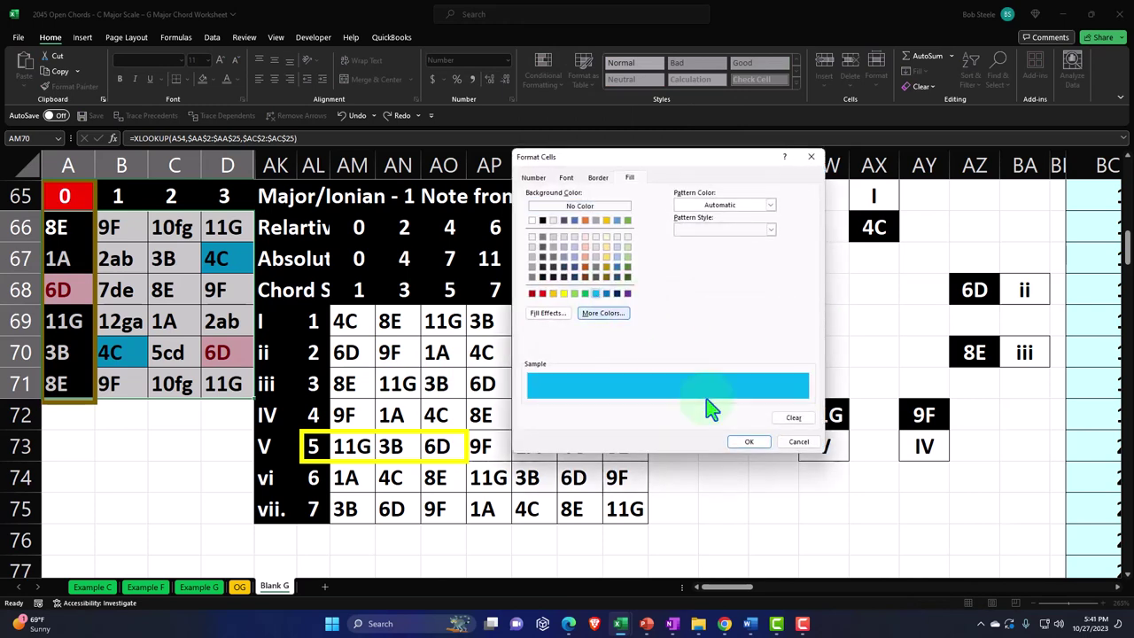
{"action": "left_click", "coordinate": [748, 441]}
{"action": "left_click", "coordinate": [732, 350]}
- Highlight the fretboard notes in A66:D71 that equal AM71 with the same custom blue fill
{"action": "left_click", "coordinate": [543, 76]}
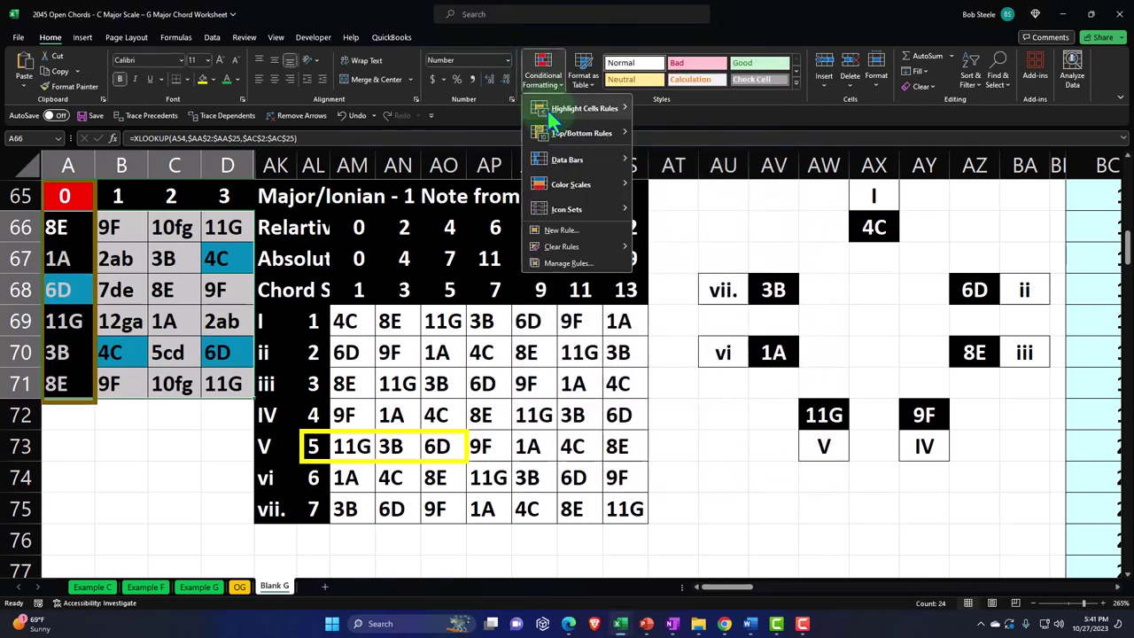
{"action": "mouse_move", "coordinate": [585, 108]}
{"action": "left_click", "coordinate": [676, 183]}
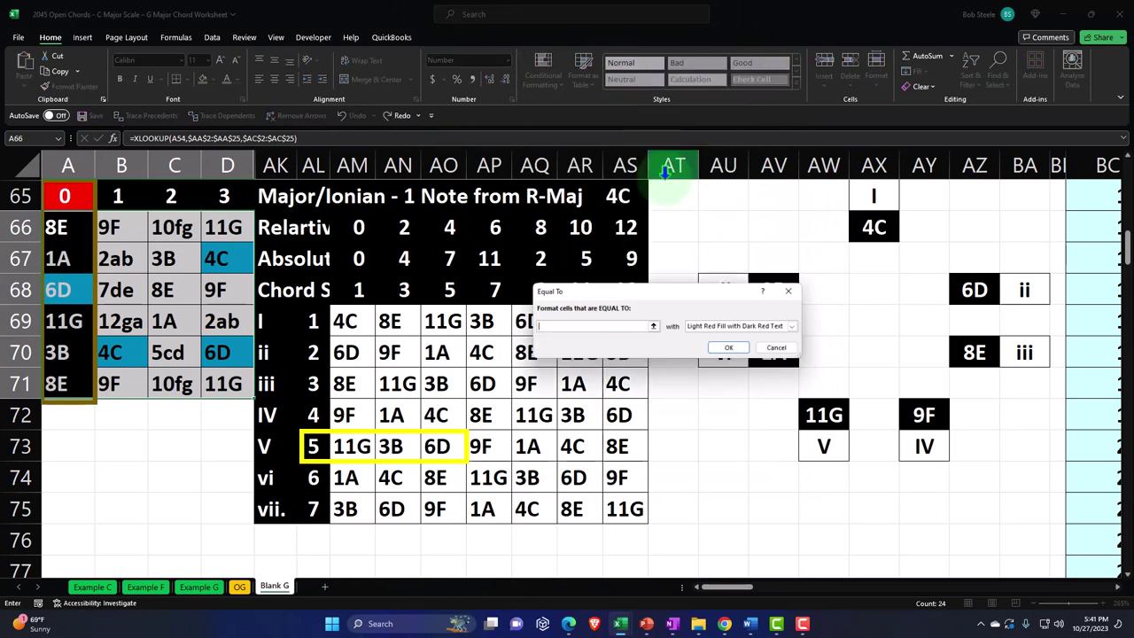
{"action": "left_click", "coordinate": [365, 383]}
{"action": "left_click", "coordinate": [801, 327]}
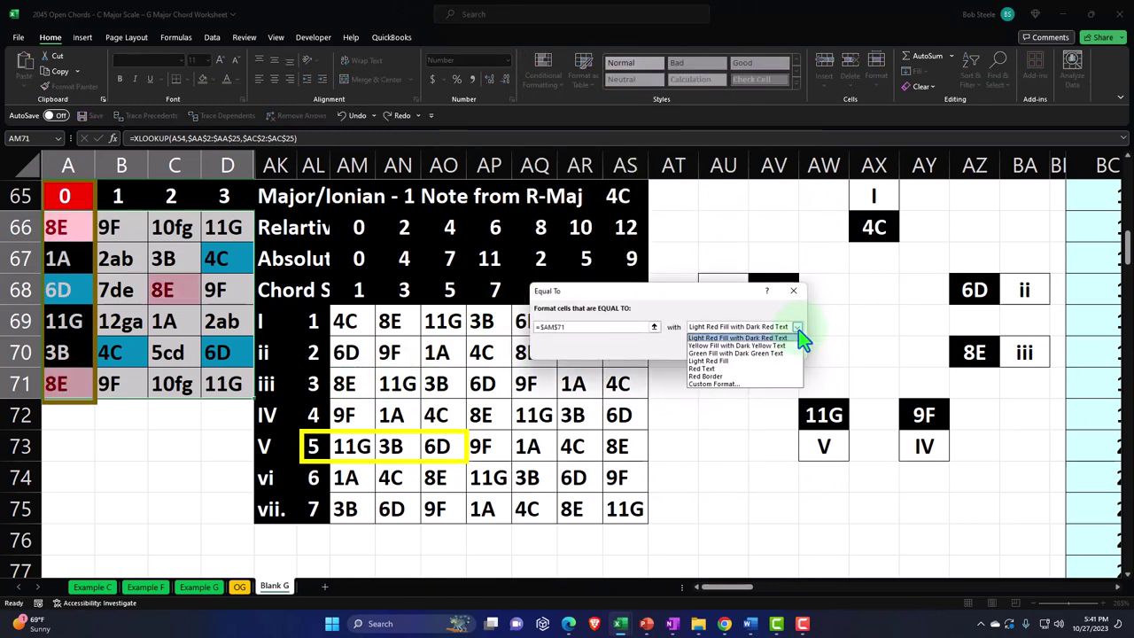
{"action": "left_click", "coordinate": [760, 385]}
{"action": "left_click", "coordinate": [595, 293]}
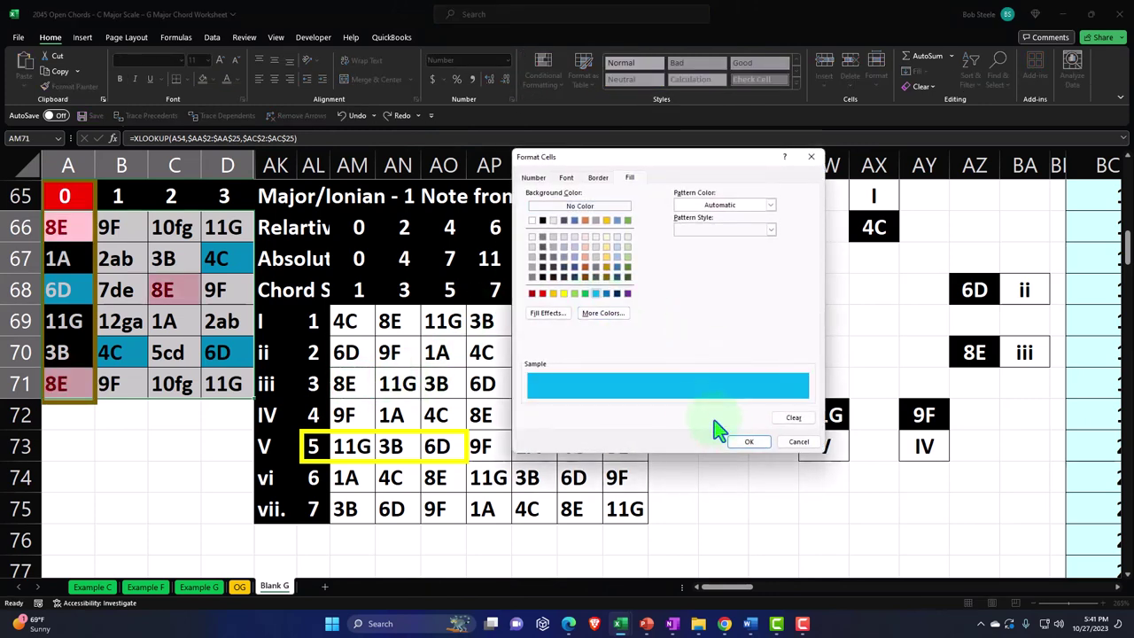
{"action": "left_click", "coordinate": [749, 441]}
{"action": "left_click", "coordinate": [735, 351]}
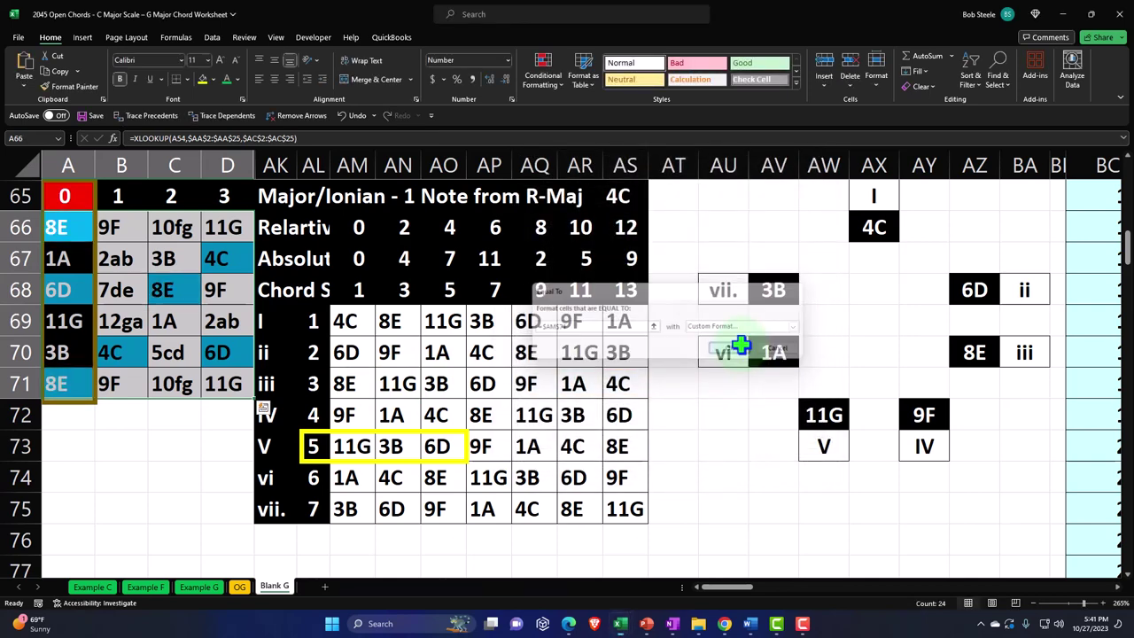
- Highlight the fretboard notes in A66:D71 that equal AM72 with the same custom blue fill
{"action": "left_click", "coordinate": [544, 69]}
{"action": "mouse_move", "coordinate": [580, 109]}
{"action": "left_click", "coordinate": [688, 182]}
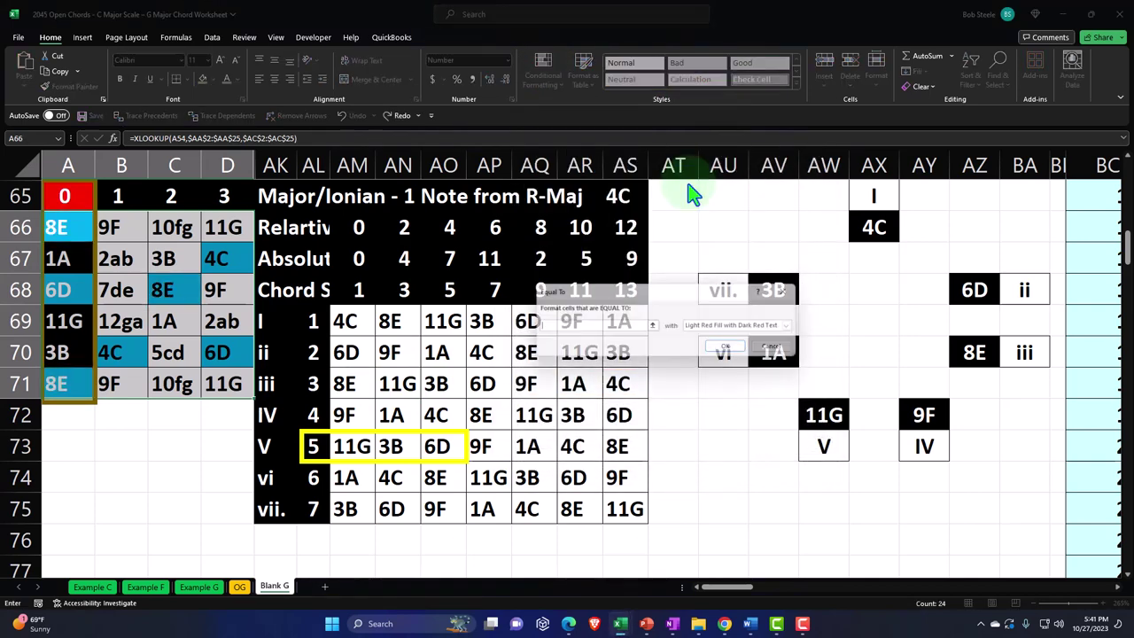
{"action": "left_click", "coordinate": [357, 414]}
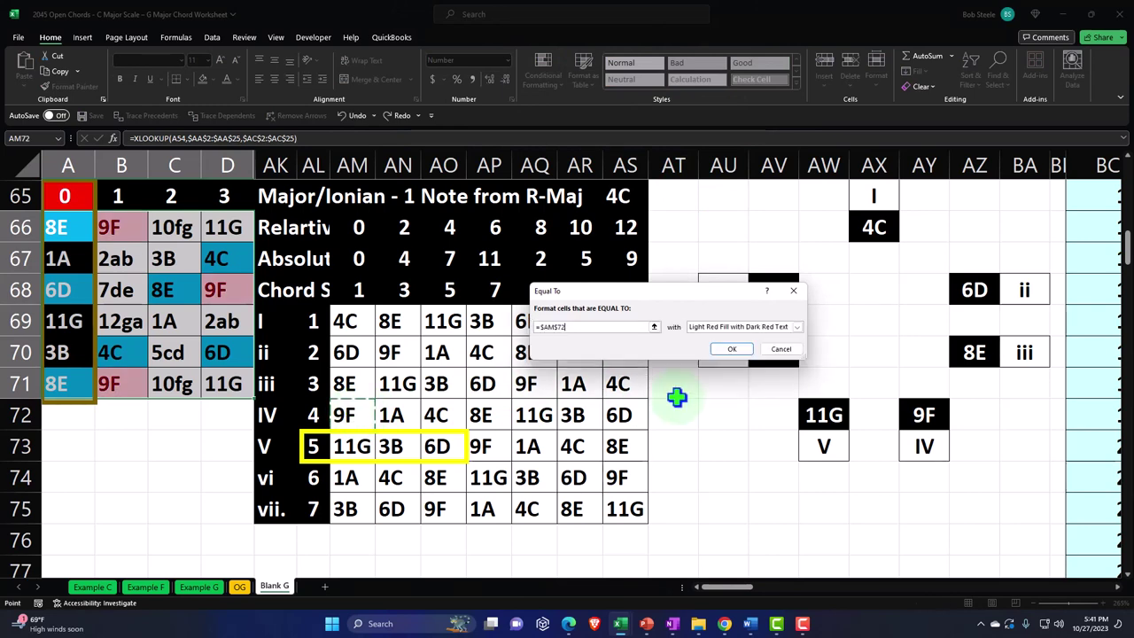
{"action": "left_click", "coordinate": [798, 327]}
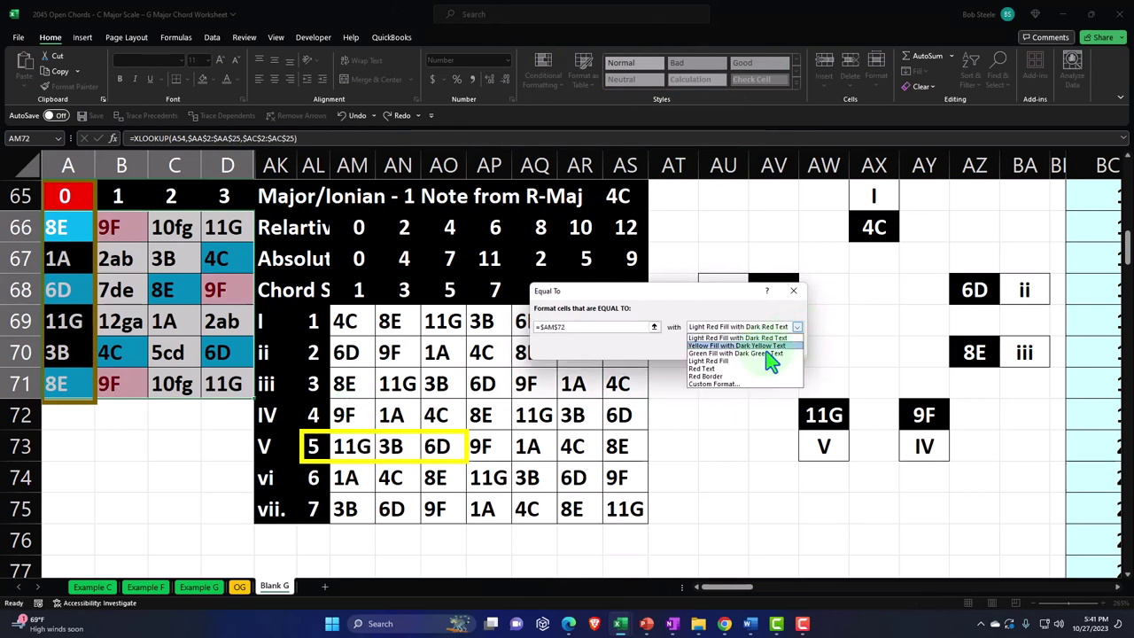
{"action": "left_click", "coordinate": [724, 383]}
{"action": "left_click", "coordinate": [593, 293]}
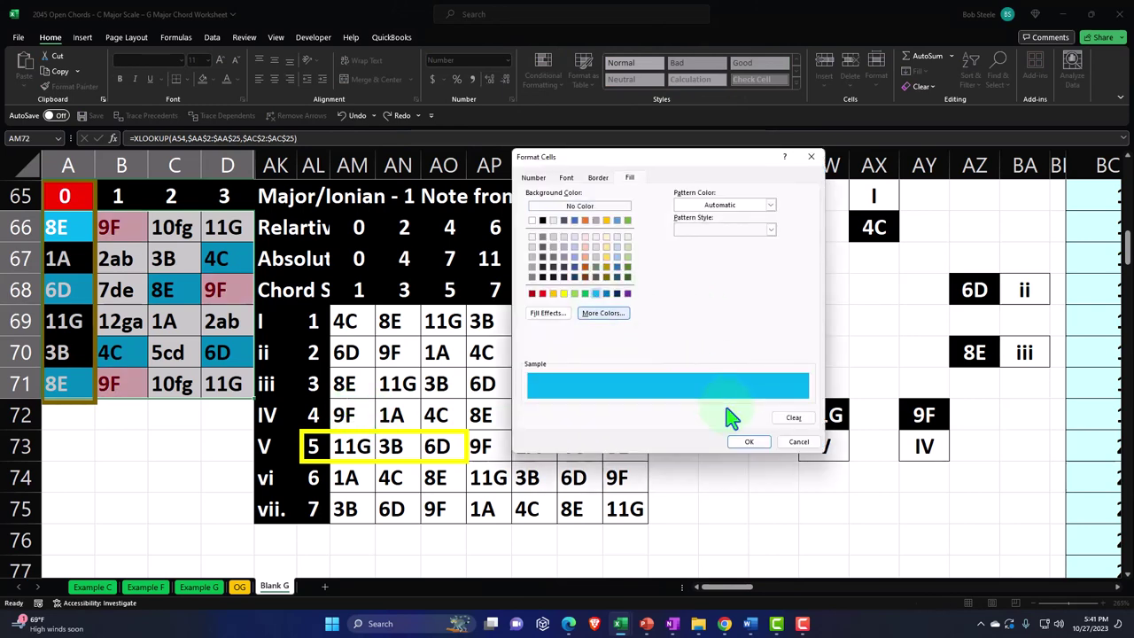
{"action": "left_click", "coordinate": [751, 442]}
{"action": "left_click", "coordinate": [732, 349]}
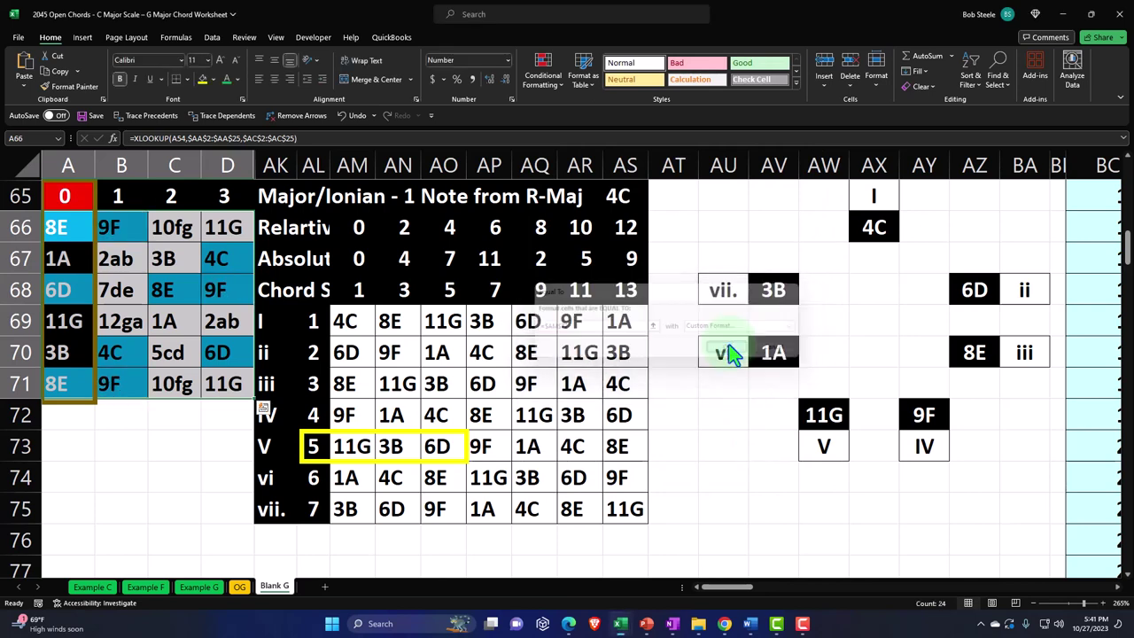
- Highlight the fretboard notes in A66:D71 that equal AM73 with the same custom blue fill
{"action": "left_click", "coordinate": [544, 71]}
{"action": "mouse_move", "coordinate": [565, 103]}
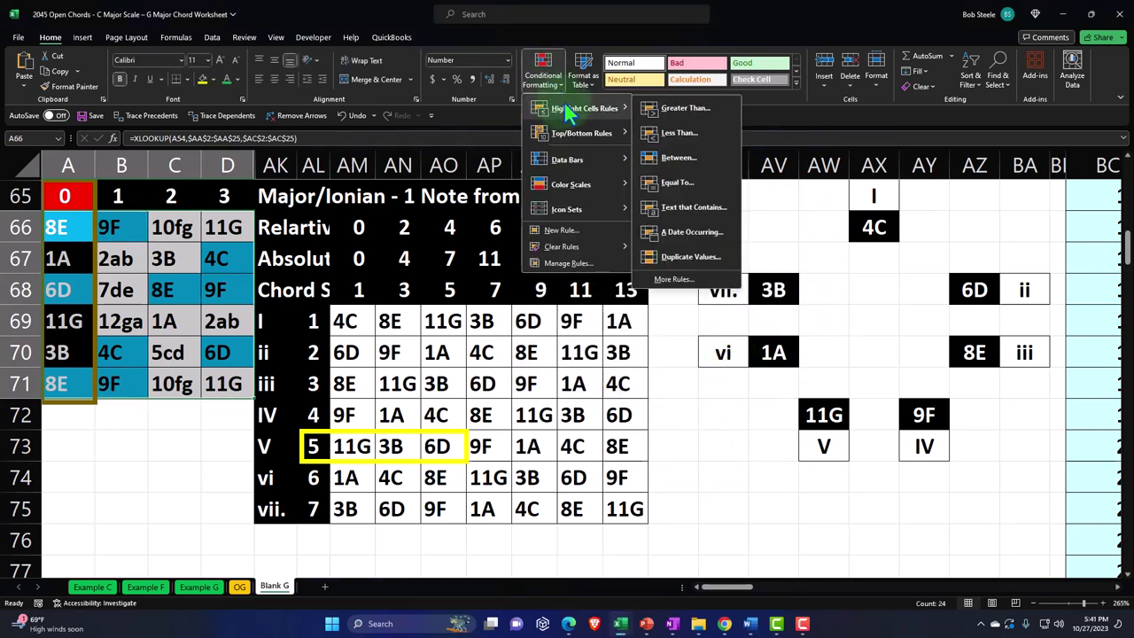
{"action": "left_click", "coordinate": [671, 191]}
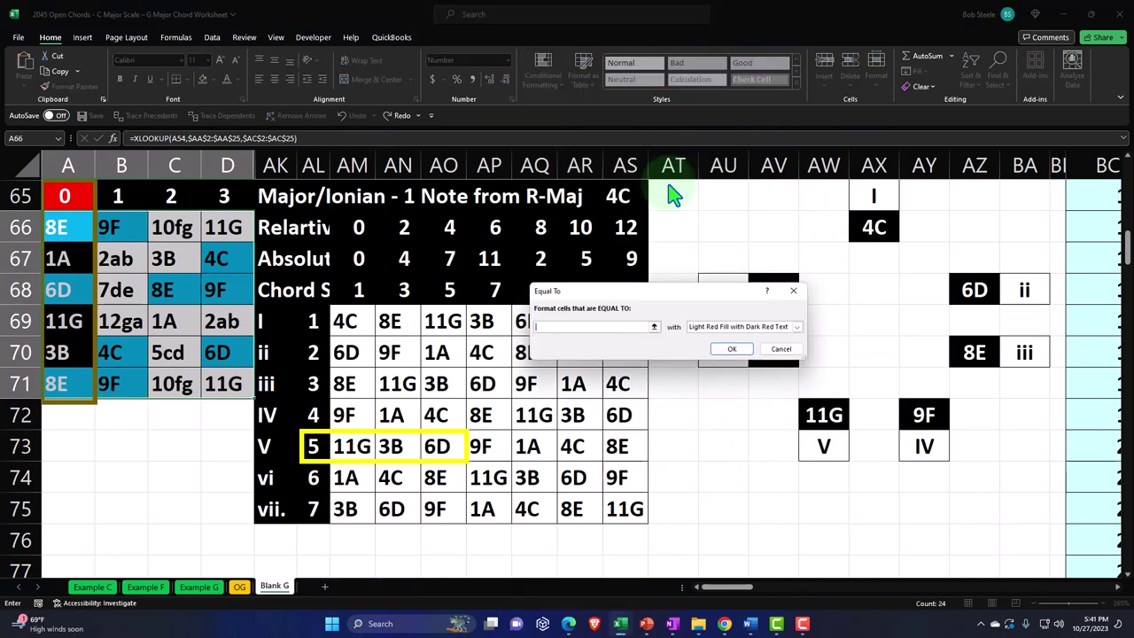
{"action": "left_click", "coordinate": [352, 445]}
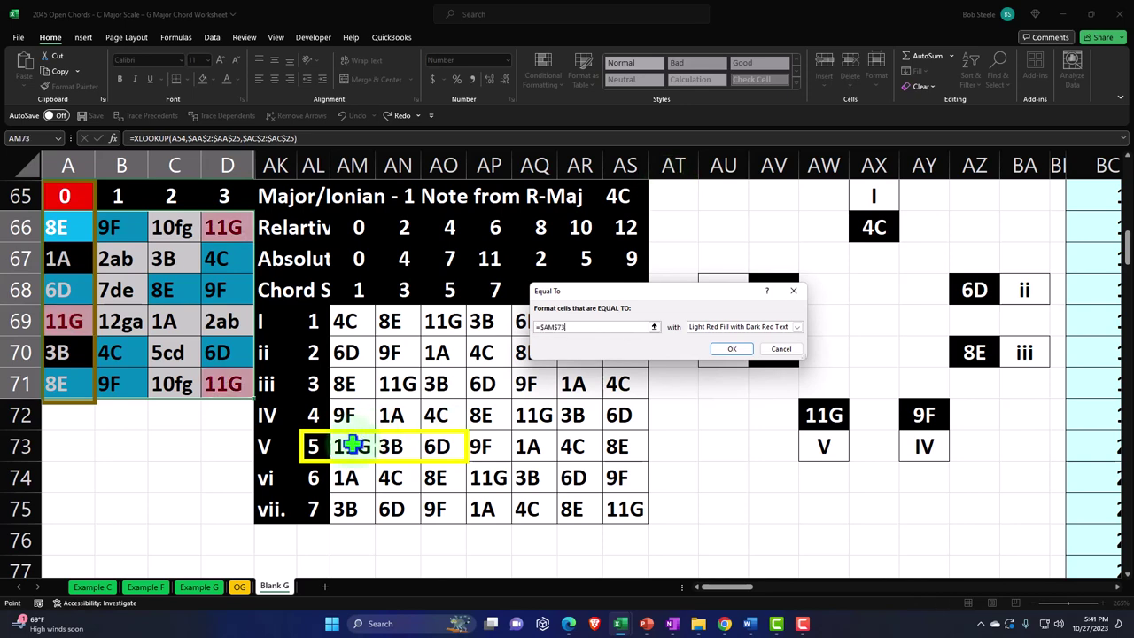
{"action": "left_click", "coordinate": [796, 327]}
{"action": "left_click", "coordinate": [750, 390]}
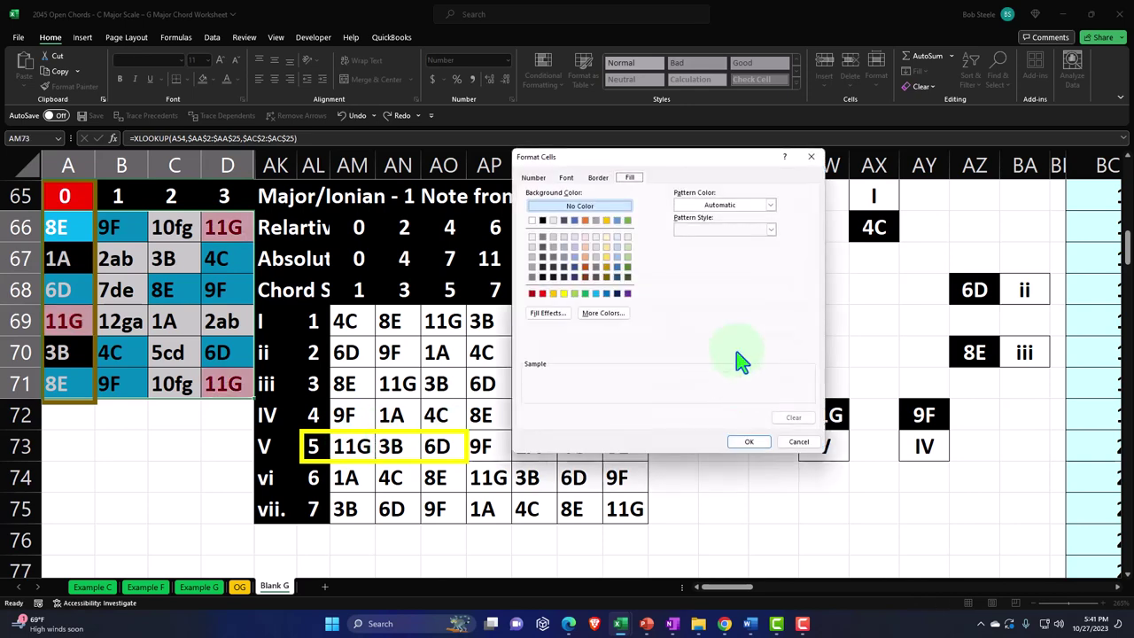
{"action": "left_click", "coordinate": [595, 294]}
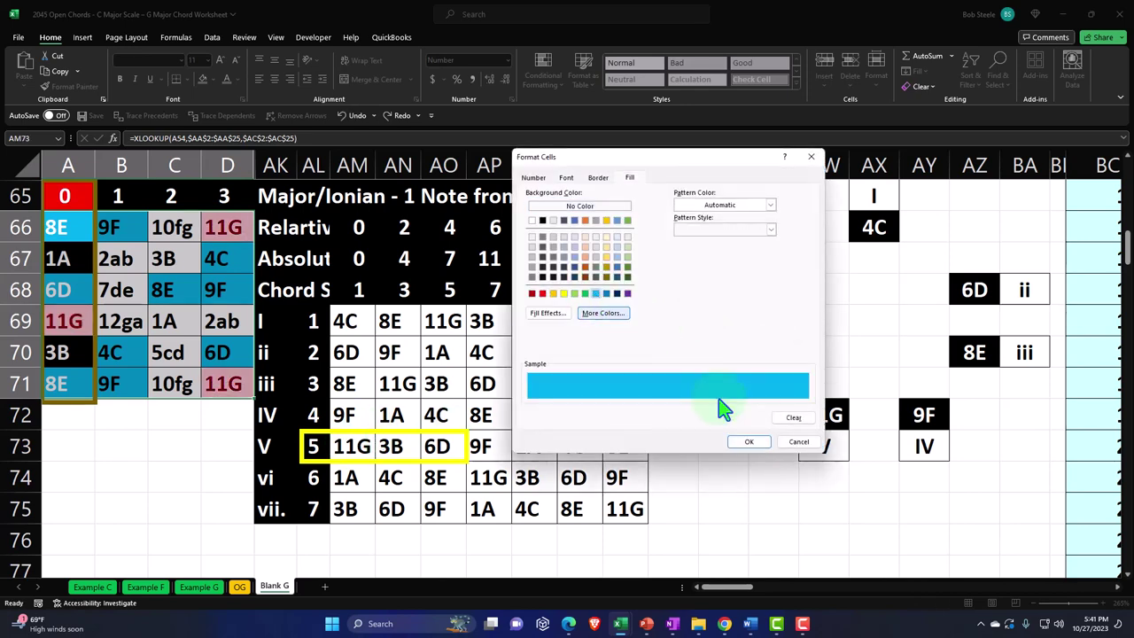
{"action": "left_click", "coordinate": [748, 443]}
{"action": "left_click", "coordinate": [730, 350]}
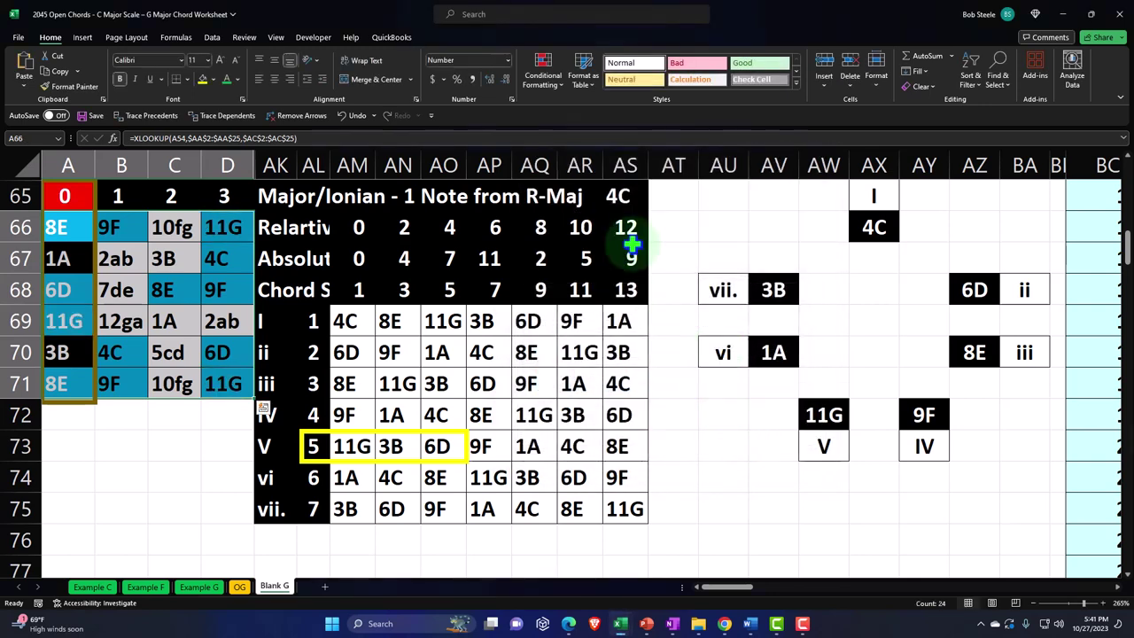
- Highlight the fretboard notes in A66:D71 that equal AM74 with the same custom blue fill
{"action": "left_click", "coordinate": [549, 85]}
{"action": "mouse_move", "coordinate": [609, 112]}
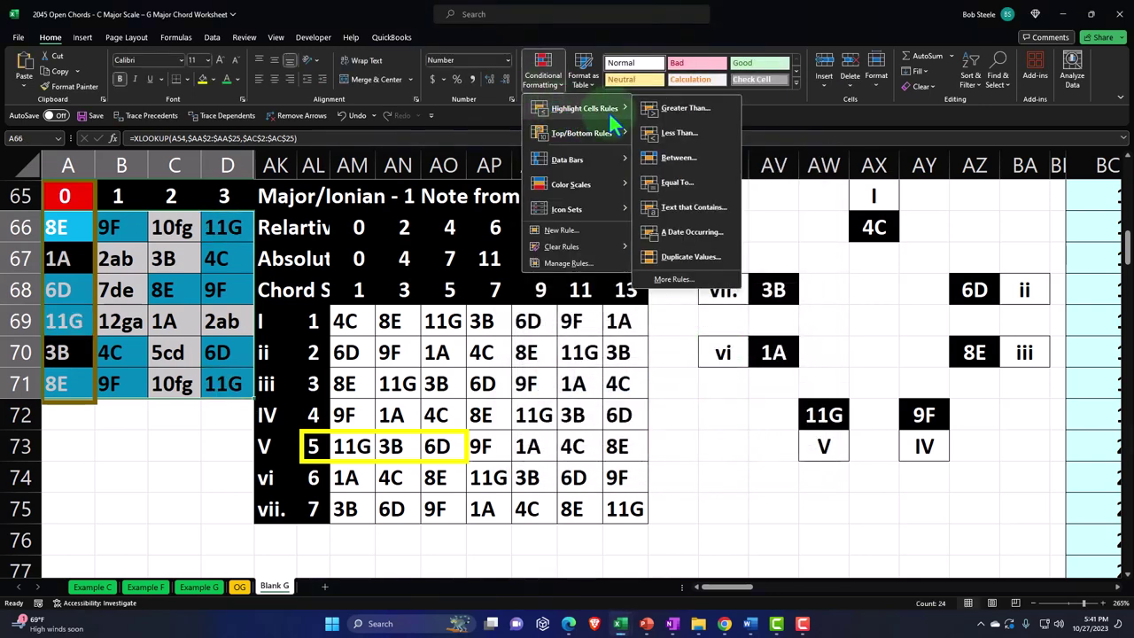
{"action": "left_click", "coordinate": [677, 182]}
{"action": "left_click", "coordinate": [359, 483]}
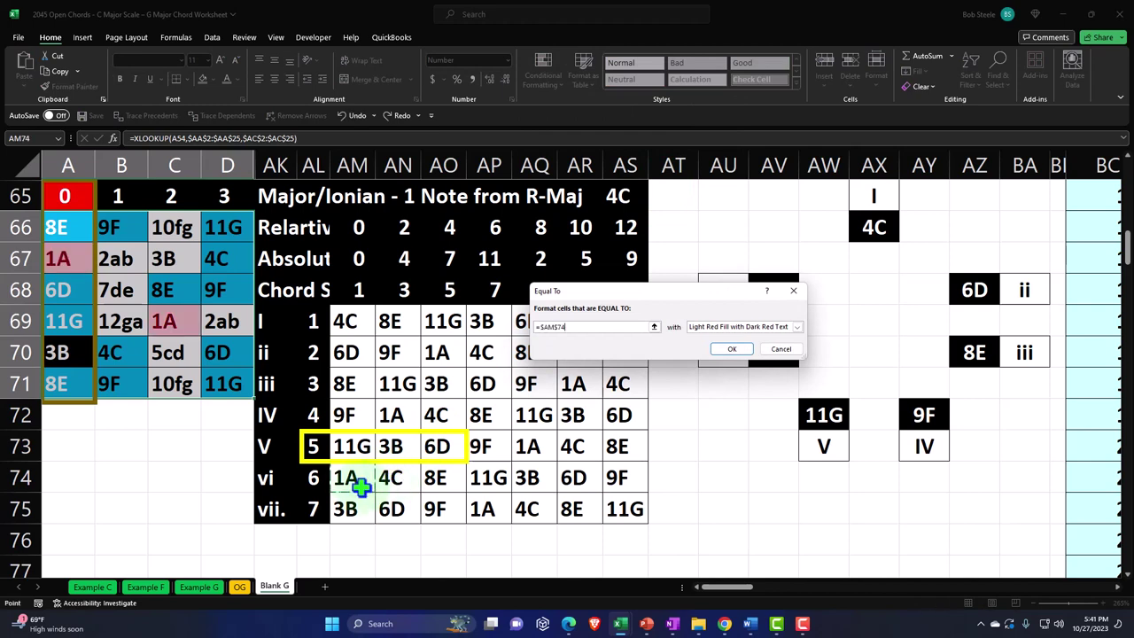
{"action": "left_click", "coordinate": [797, 328]}
{"action": "left_click", "coordinate": [732, 385]}
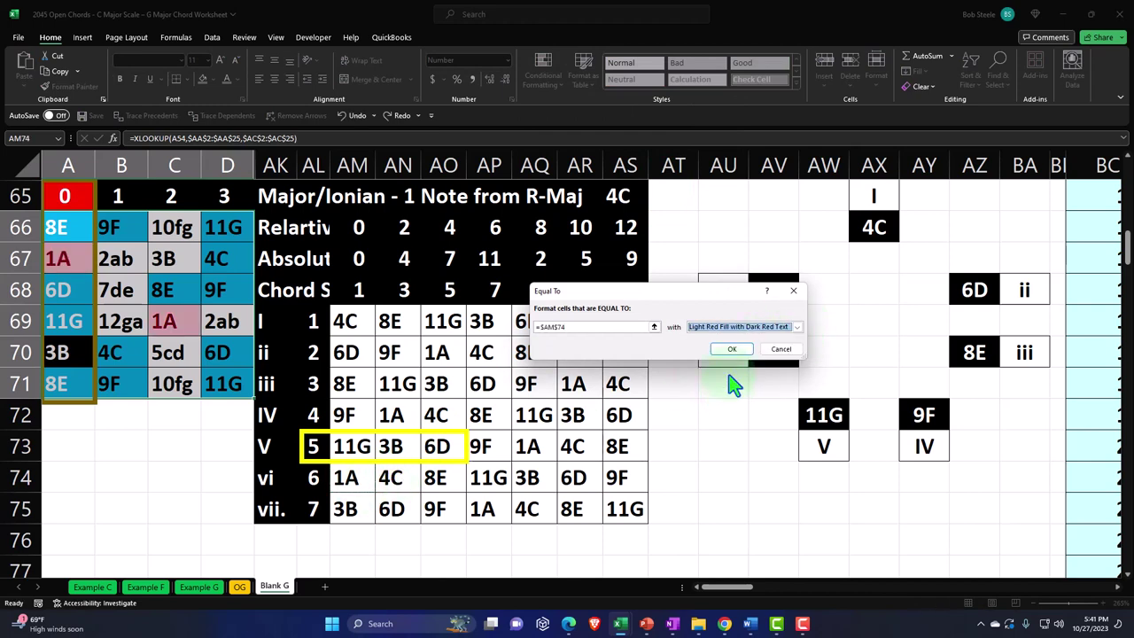
{"action": "left_click", "coordinate": [796, 330]}
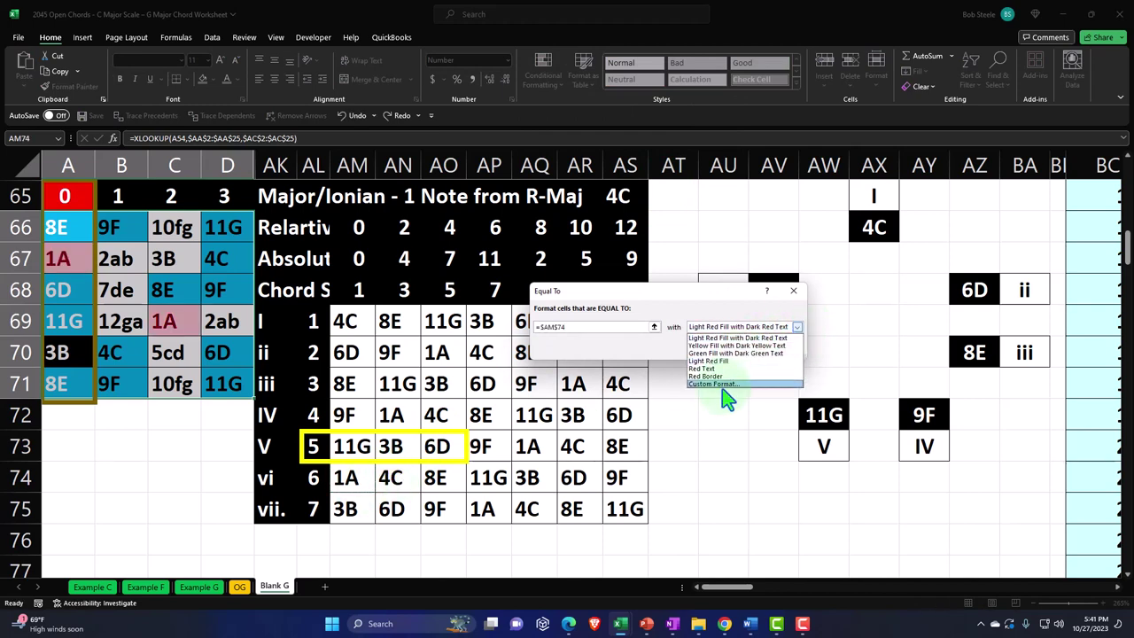
{"action": "left_click", "coordinate": [728, 403]}
{"action": "left_click", "coordinate": [596, 293]}
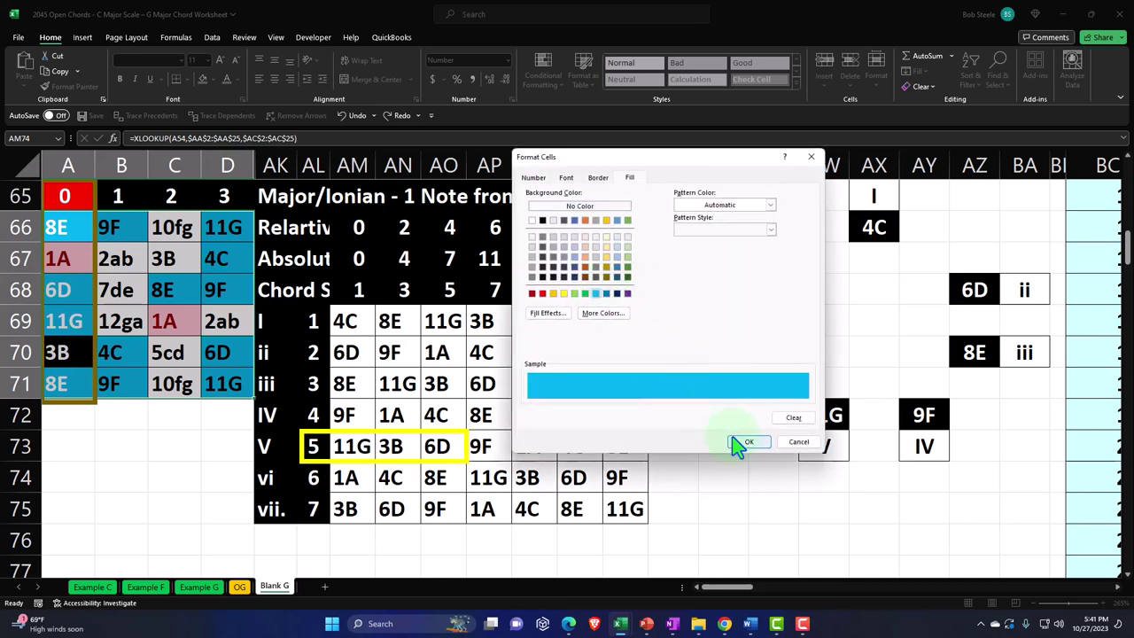
{"action": "left_click", "coordinate": [744, 443]}
{"action": "left_click", "coordinate": [727, 349]}
- Highlight the fretboard notes in A66:D71 that equal AM75 with the same custom blue fill, and deselect the range
{"action": "left_click", "coordinate": [543, 70]}
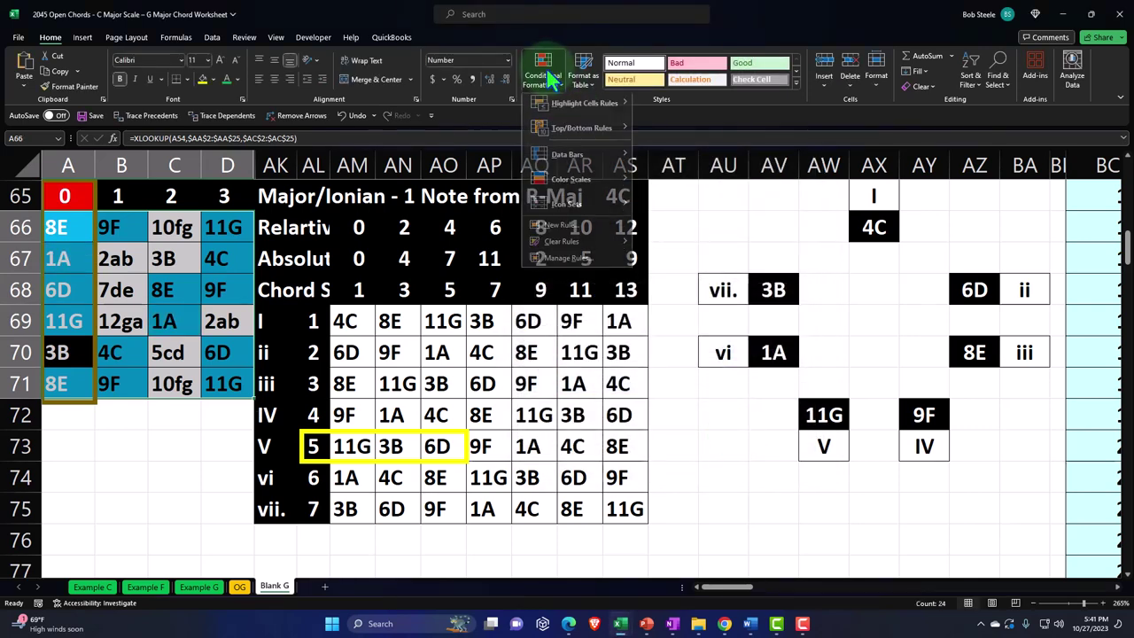
{"action": "mouse_move", "coordinate": [557, 106]}
{"action": "left_click", "coordinate": [675, 183]}
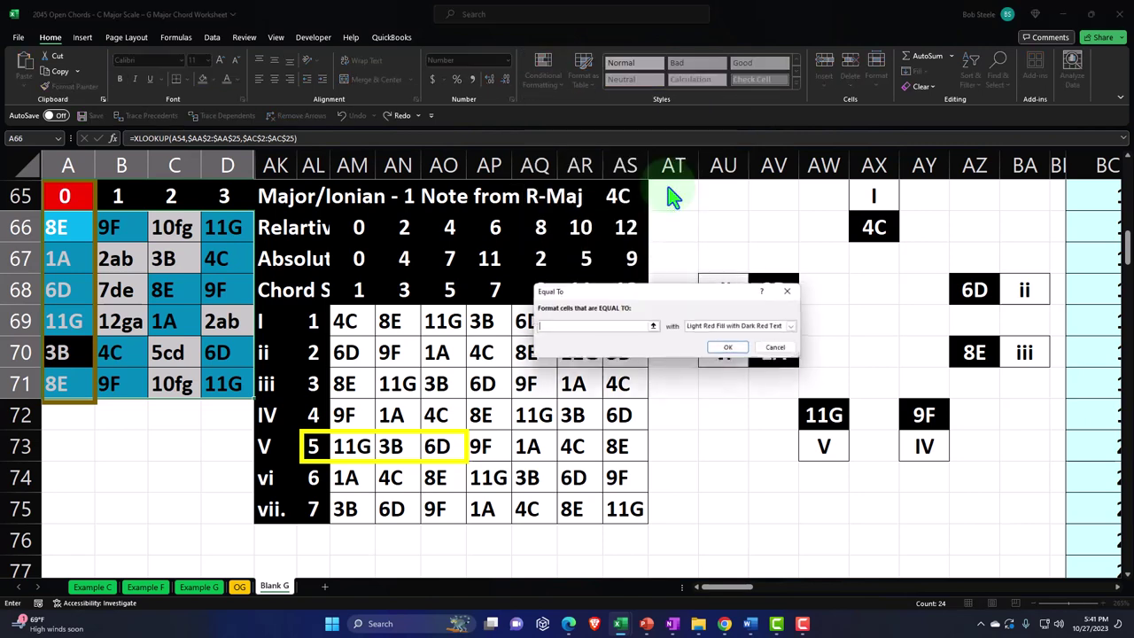
{"action": "left_click", "coordinate": [346, 507]}
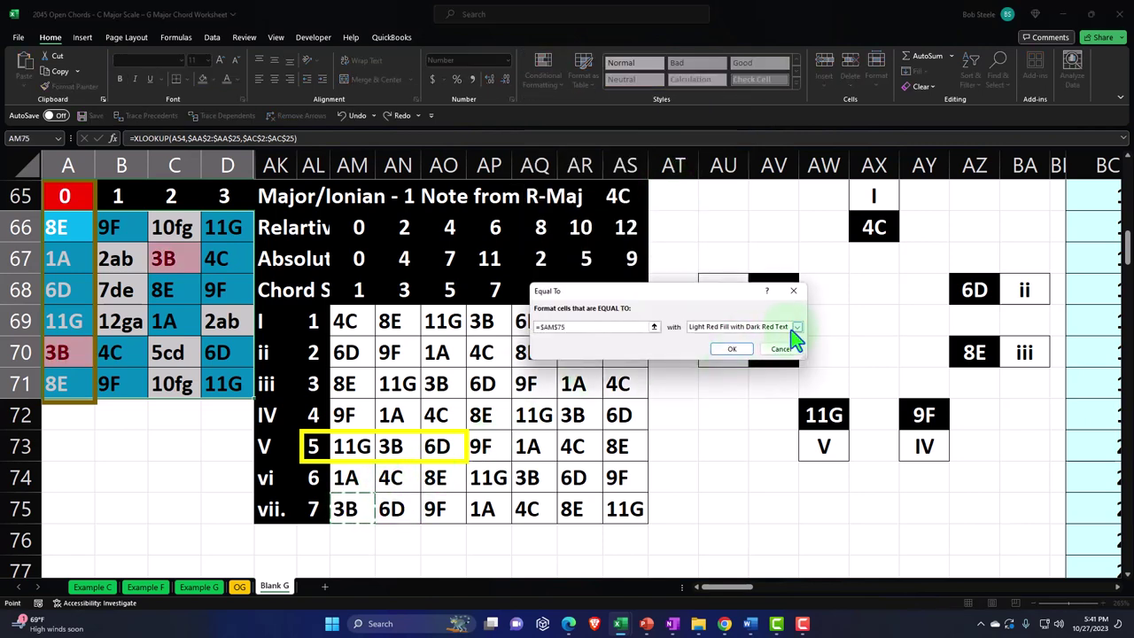
{"action": "left_click", "coordinate": [794, 329]}
{"action": "left_click", "coordinate": [719, 384]}
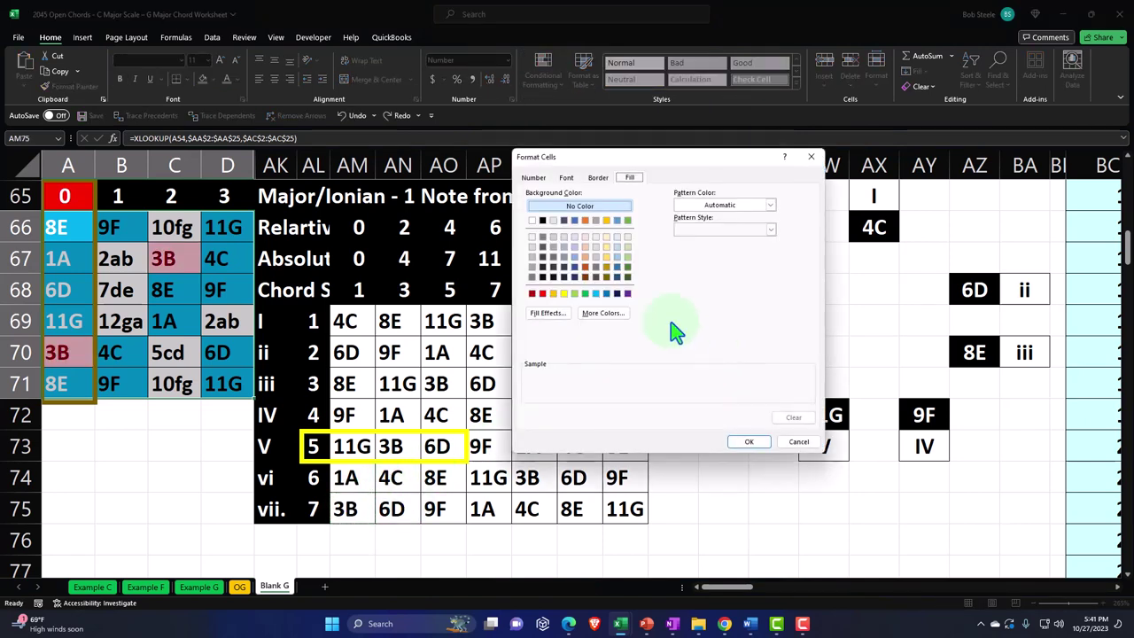
{"action": "left_click", "coordinate": [597, 293]}
{"action": "left_click", "coordinate": [750, 442]}
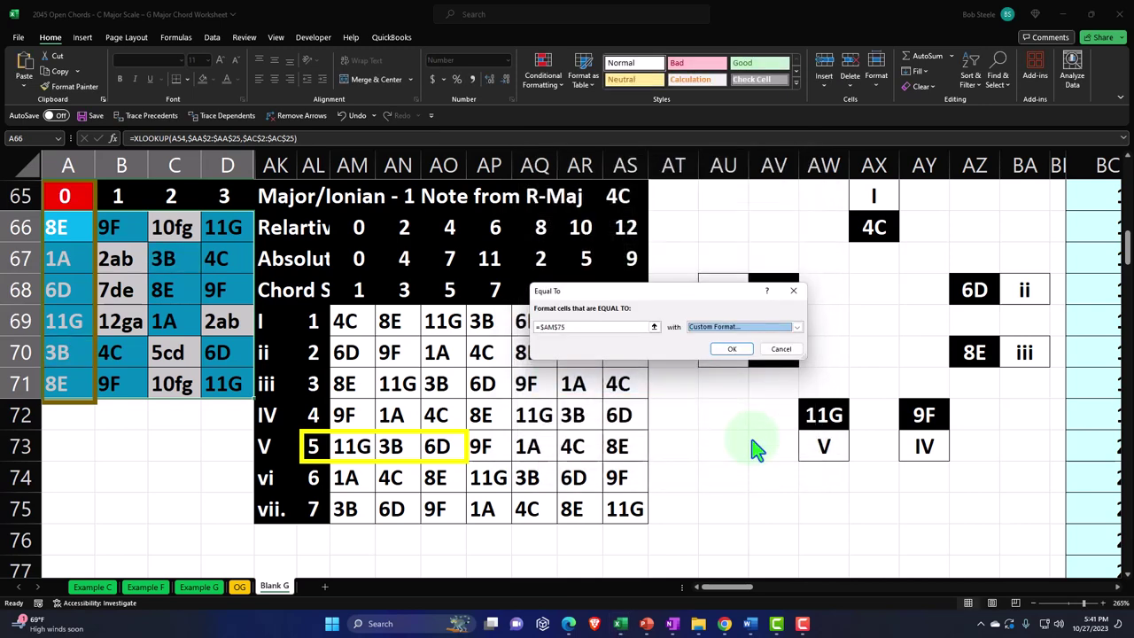
{"action": "left_click", "coordinate": [723, 350]}
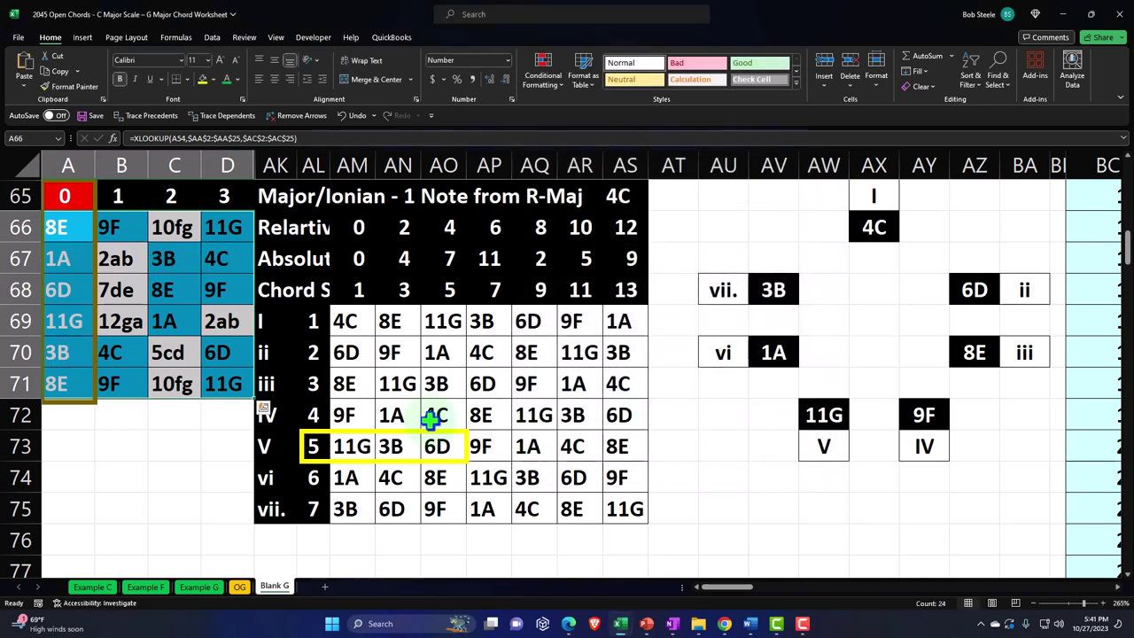
{"action": "left_click", "coordinate": [174, 445]}
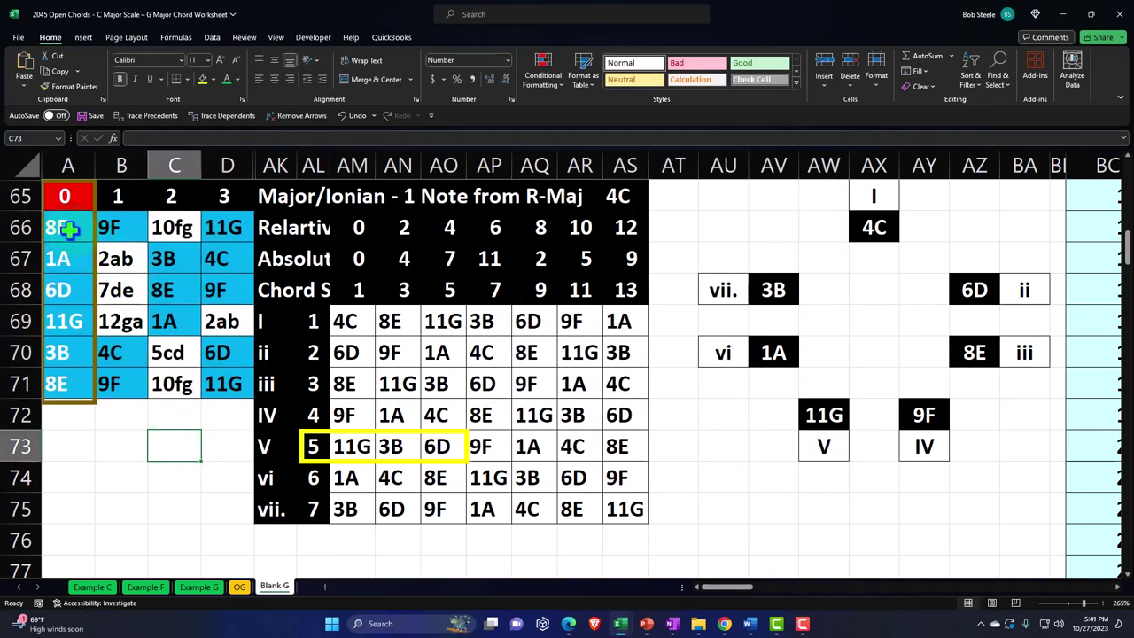
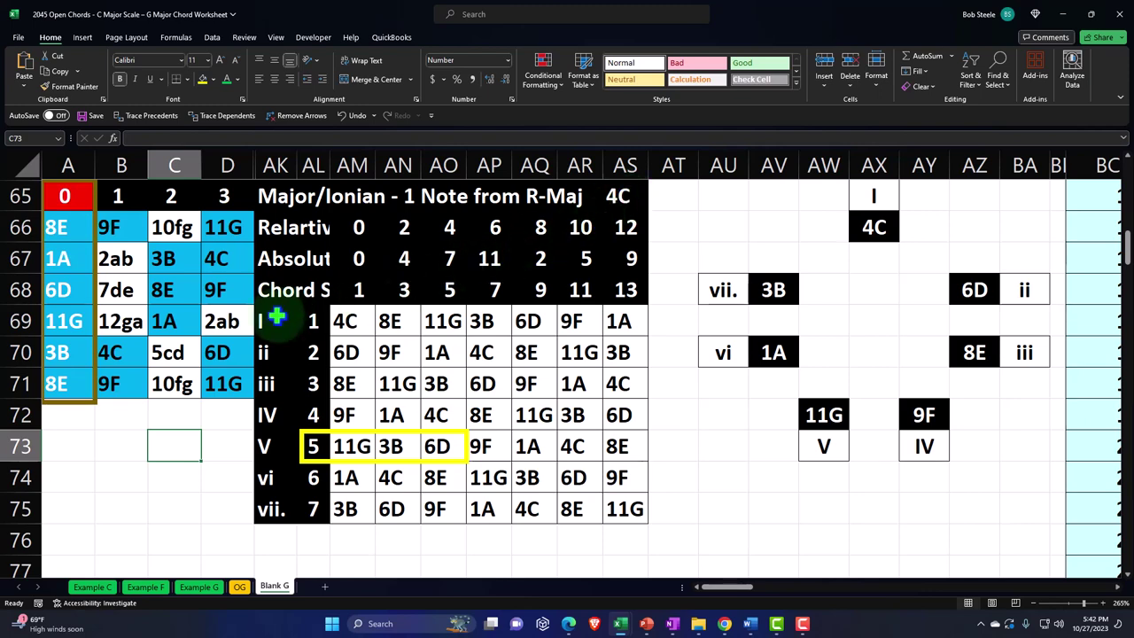
- Highlight the fretboard notes in A66:D71 that equal AM73 using Green Fill with Dark Green Text
{"action": "left_click", "coordinate": [218, 259]}
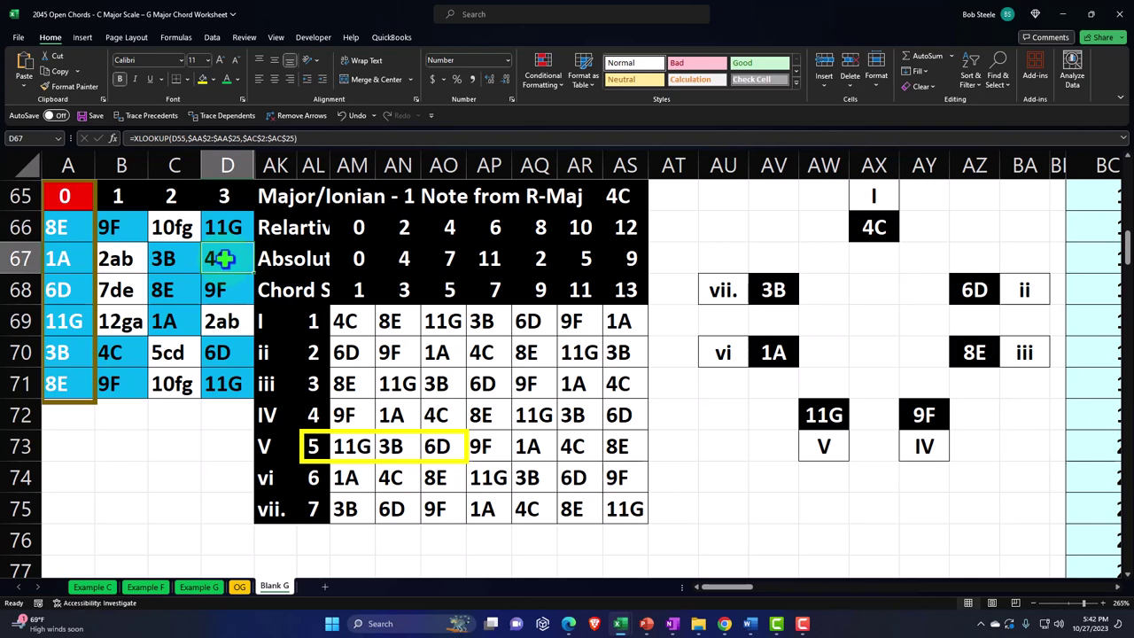
{"action": "left_click_drag", "start_coordinate": [75, 228], "coordinate": [209, 382]}
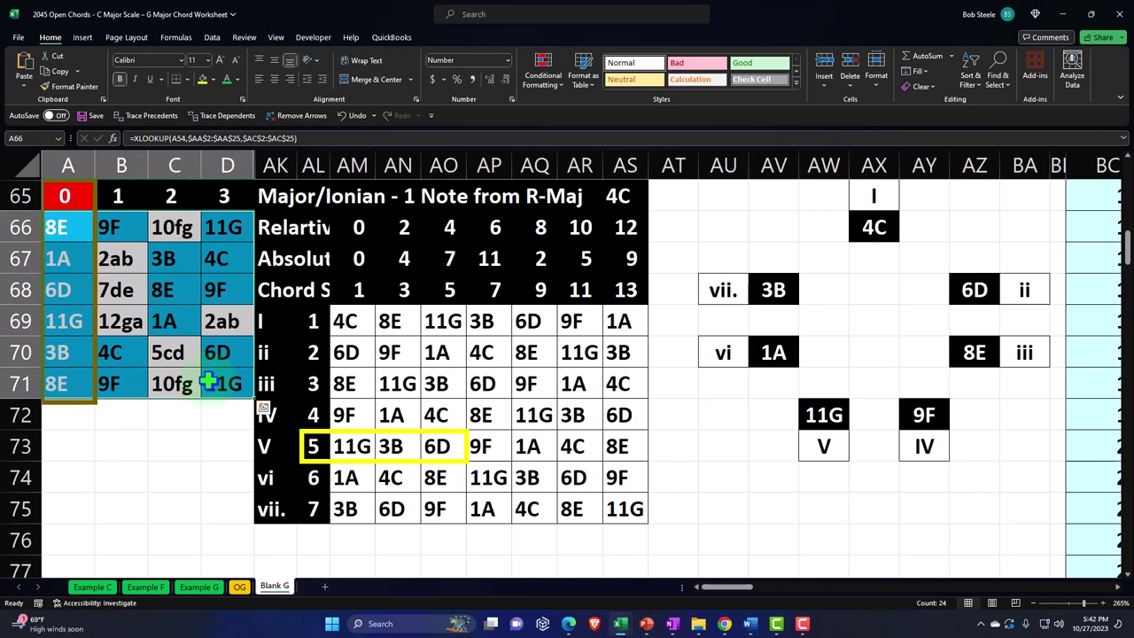
{"action": "left_click", "coordinate": [543, 72]}
{"action": "mouse_move", "coordinate": [548, 109]}
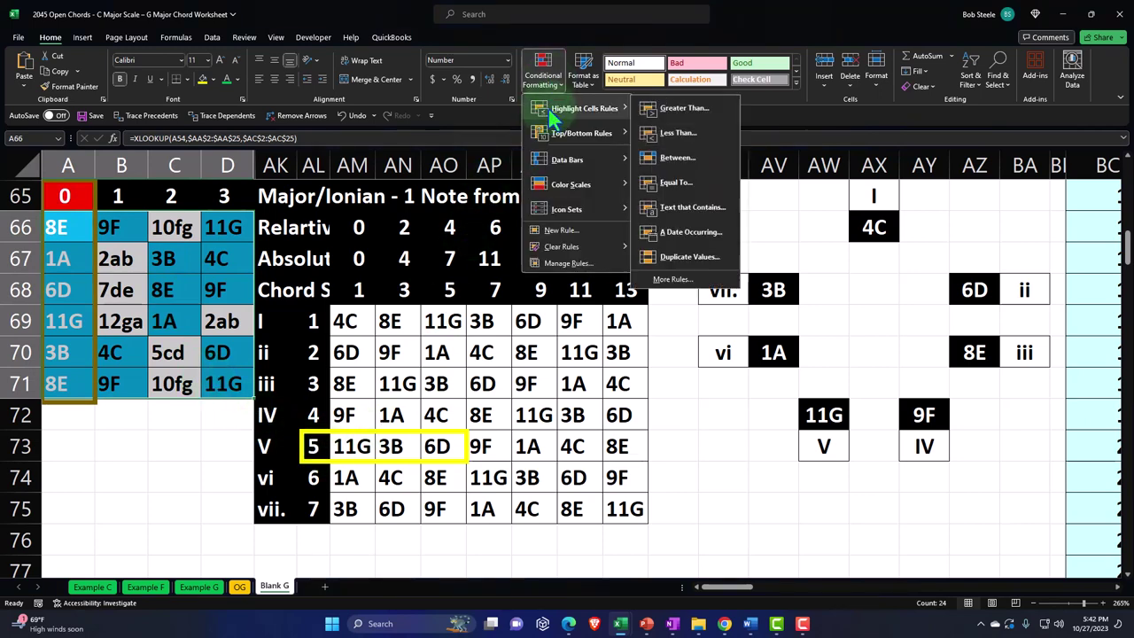
{"action": "left_click", "coordinate": [673, 182]}
{"action": "left_click", "coordinate": [352, 446]}
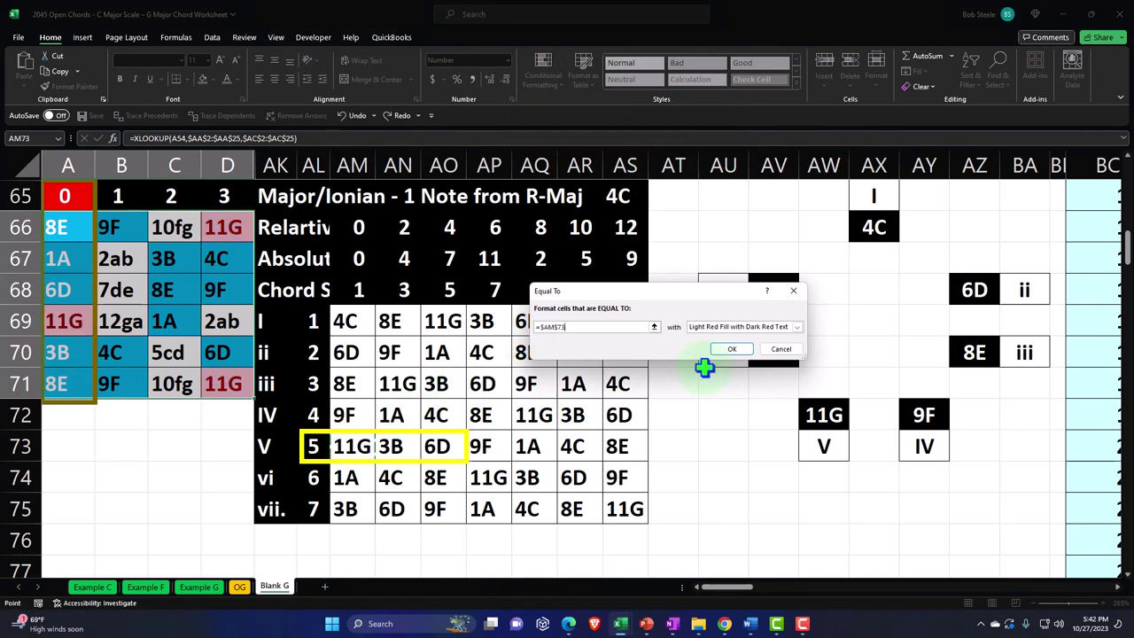
{"action": "left_click", "coordinate": [797, 327]}
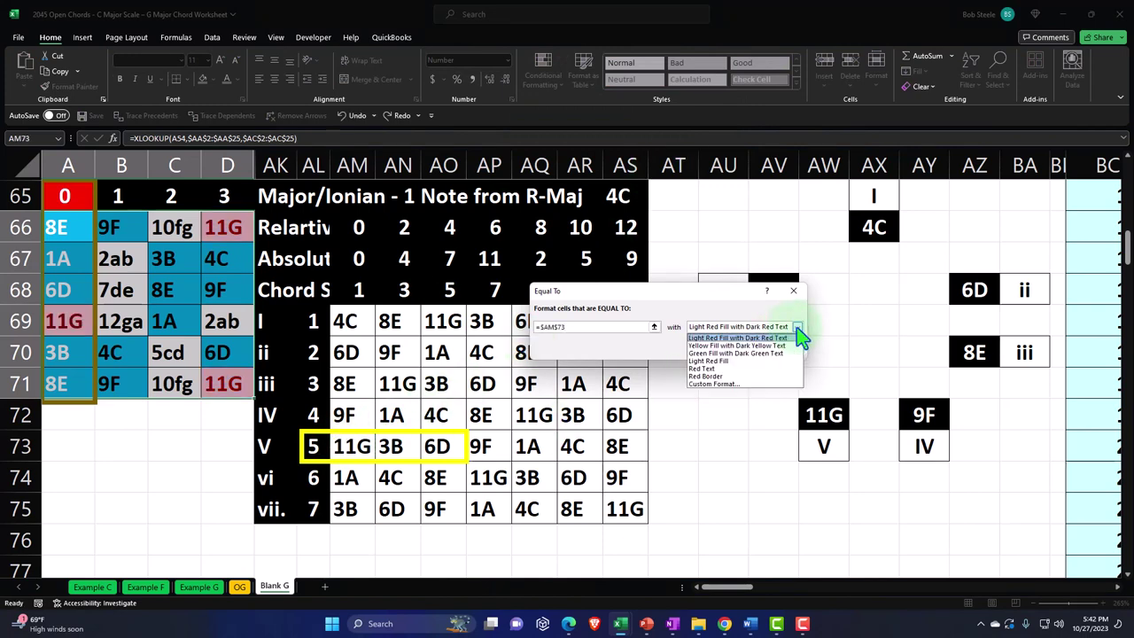
{"action": "left_click", "coordinate": [753, 341]}
{"action": "left_click", "coordinate": [734, 349]}
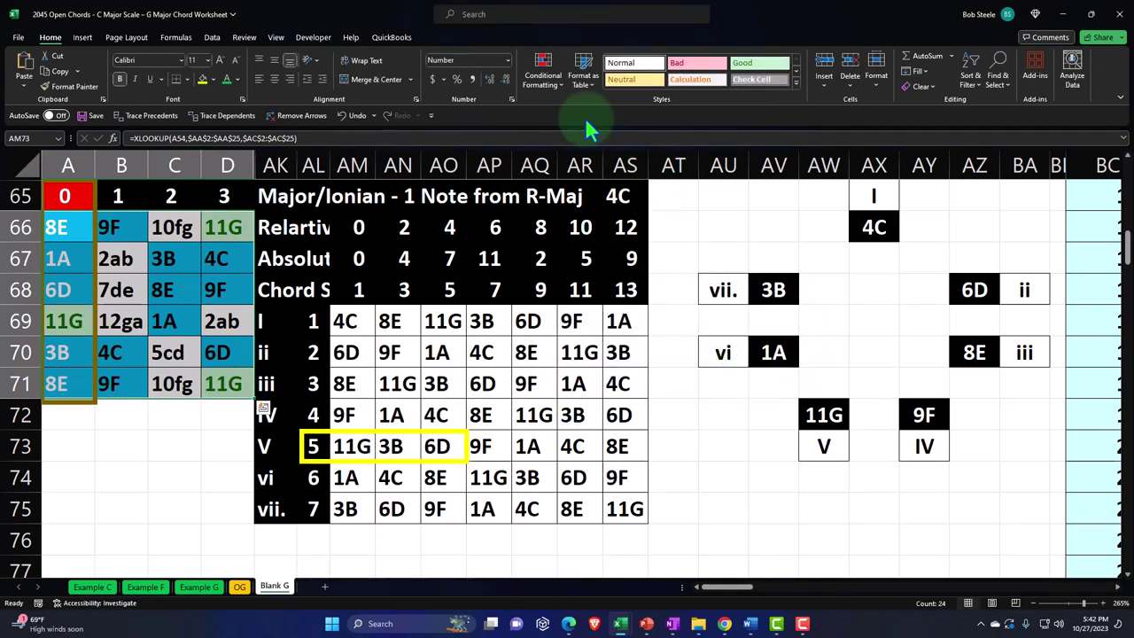
- Highlight the fretboard notes in A66:D71 that equal AN73 using Light Red Fill with Dark Red Text
{"action": "left_click", "coordinate": [541, 71]}
{"action": "mouse_move", "coordinate": [552, 108]}
{"action": "left_click", "coordinate": [683, 175]}
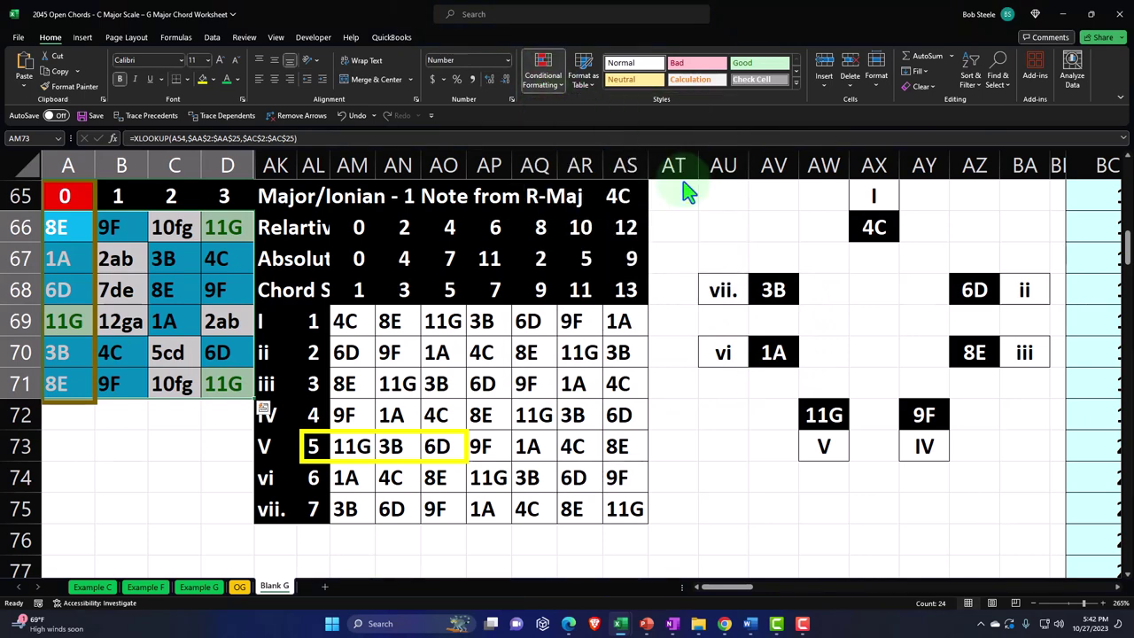
{"action": "left_click", "coordinate": [411, 445]}
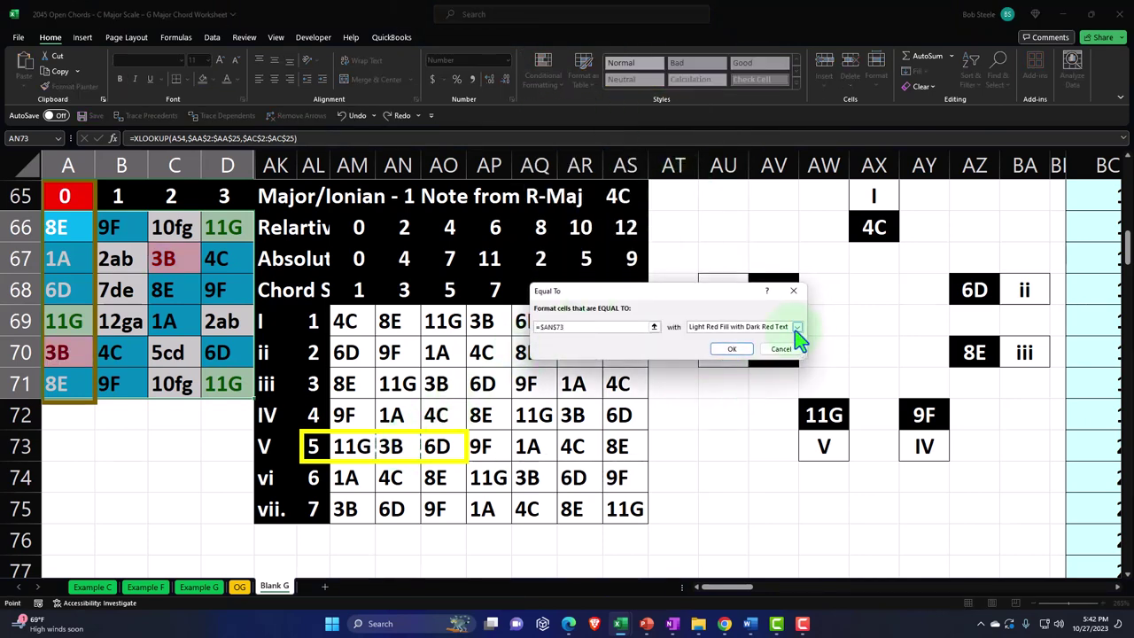
{"action": "left_click", "coordinate": [733, 349]}
- Highlight the fretboard notes in A66:D71 that equal AO73 using Yellow Fill with Dark Yellow Text
{"action": "left_click", "coordinate": [541, 71]}
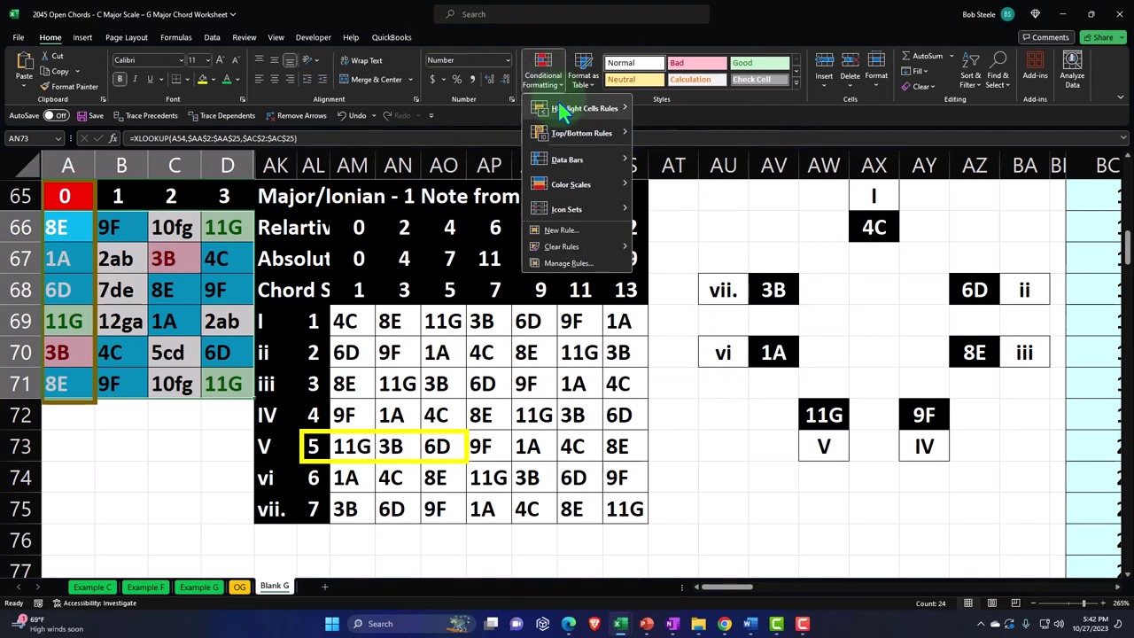
{"action": "mouse_move", "coordinate": [552, 108]}
{"action": "left_click", "coordinate": [683, 186]}
{"action": "left_click", "coordinate": [437, 446]}
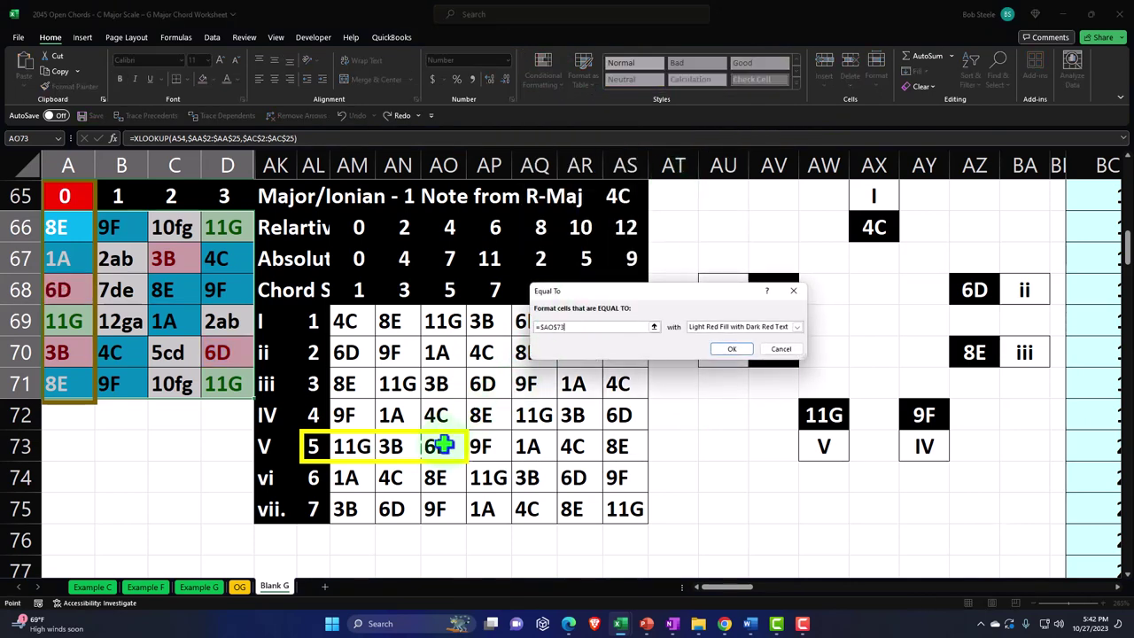
{"action": "left_click", "coordinate": [798, 329]}
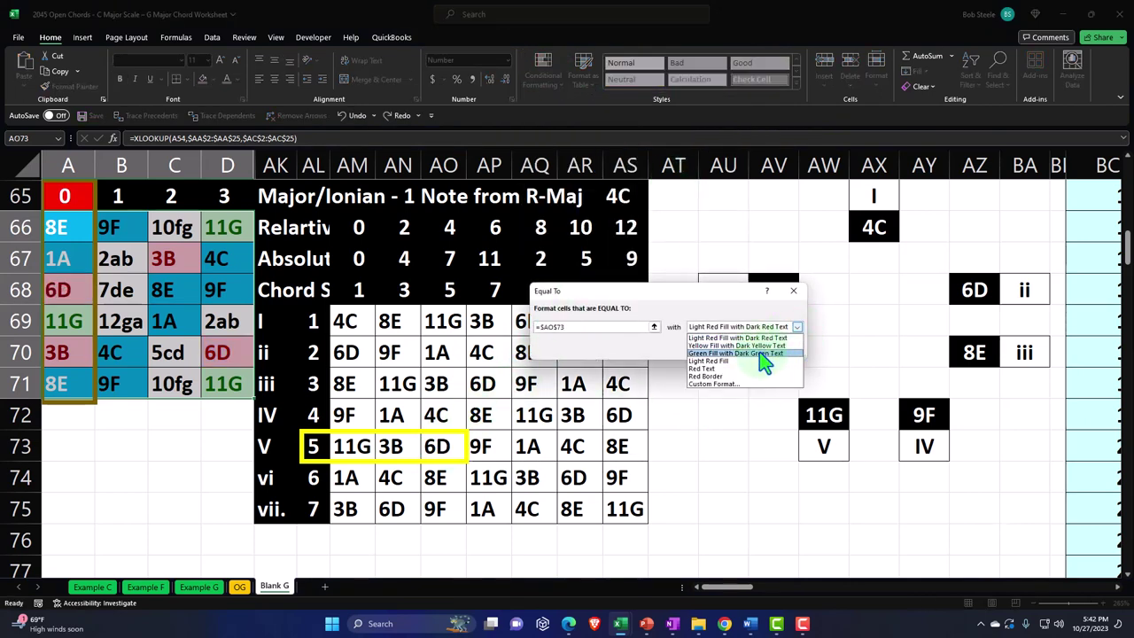
{"action": "left_click", "coordinate": [753, 346]}
{"action": "left_click", "coordinate": [732, 350]}
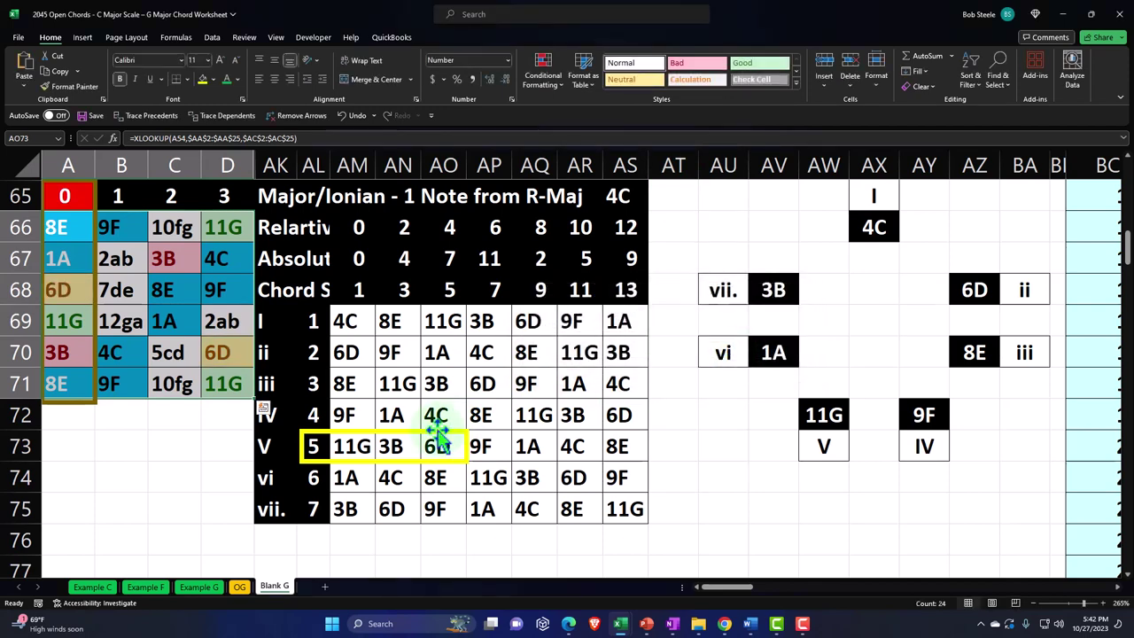
- Copy the formatting of fretboard cells D66, C67 and A68 onto the V chord notes AM73, AN73 and AO73 respectively
{"action": "left_click", "coordinate": [235, 232]}
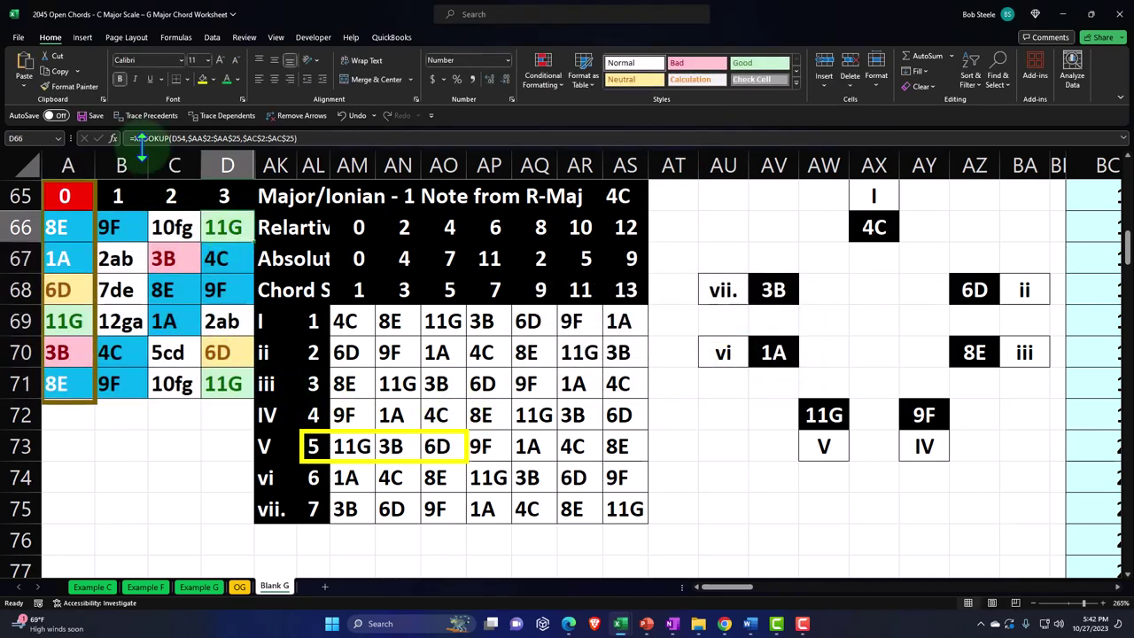
{"action": "left_click", "coordinate": [74, 86]}
{"action": "left_click", "coordinate": [344, 456]}
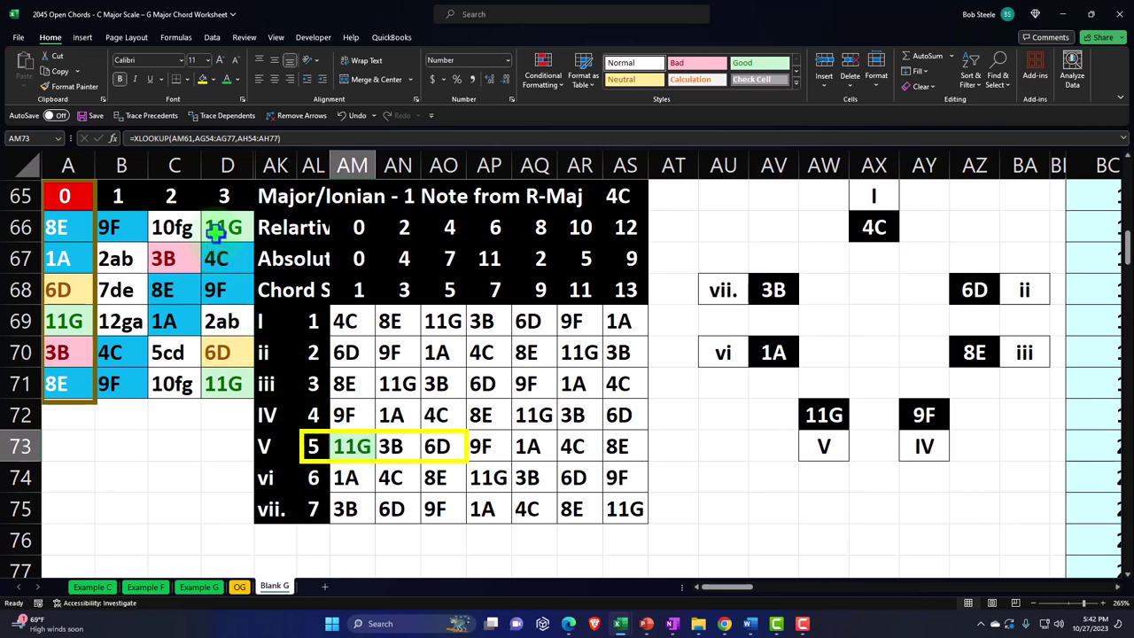
{"action": "left_click", "coordinate": [164, 258]}
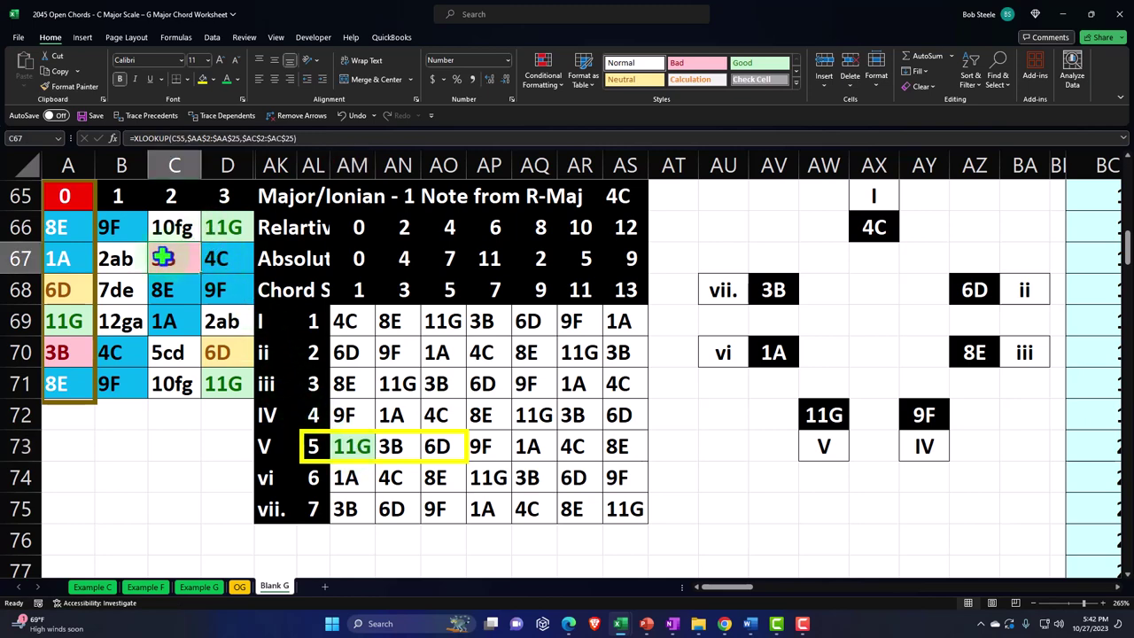
{"action": "left_click", "coordinate": [74, 87]}
{"action": "left_click", "coordinate": [390, 443]}
{"action": "left_click", "coordinate": [55, 281]}
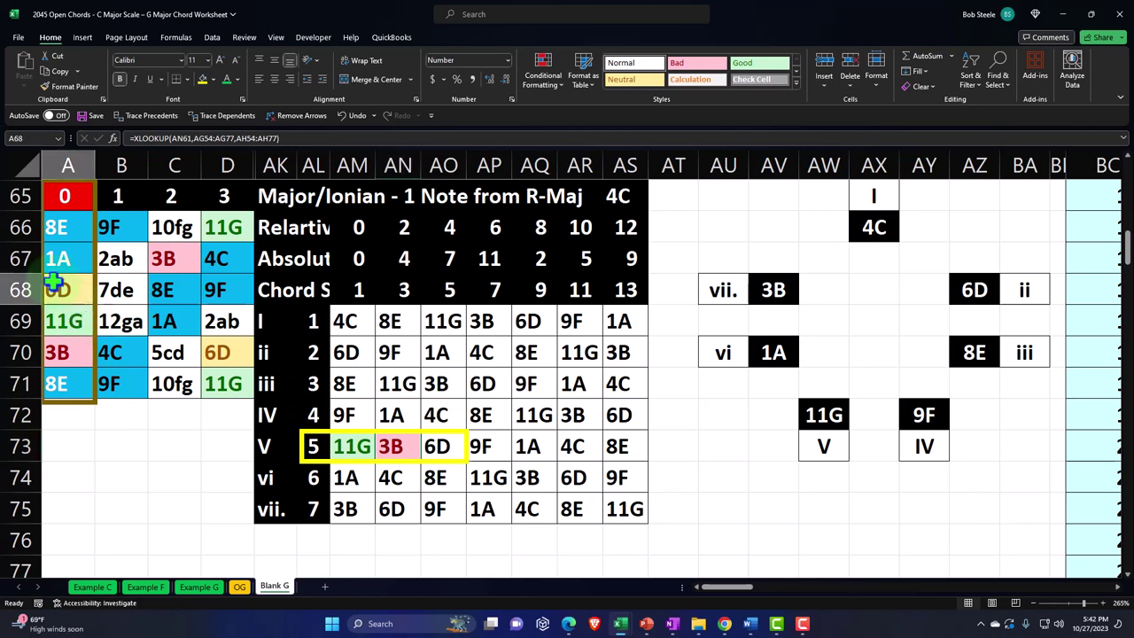
{"action": "left_click", "coordinate": [74, 86]}
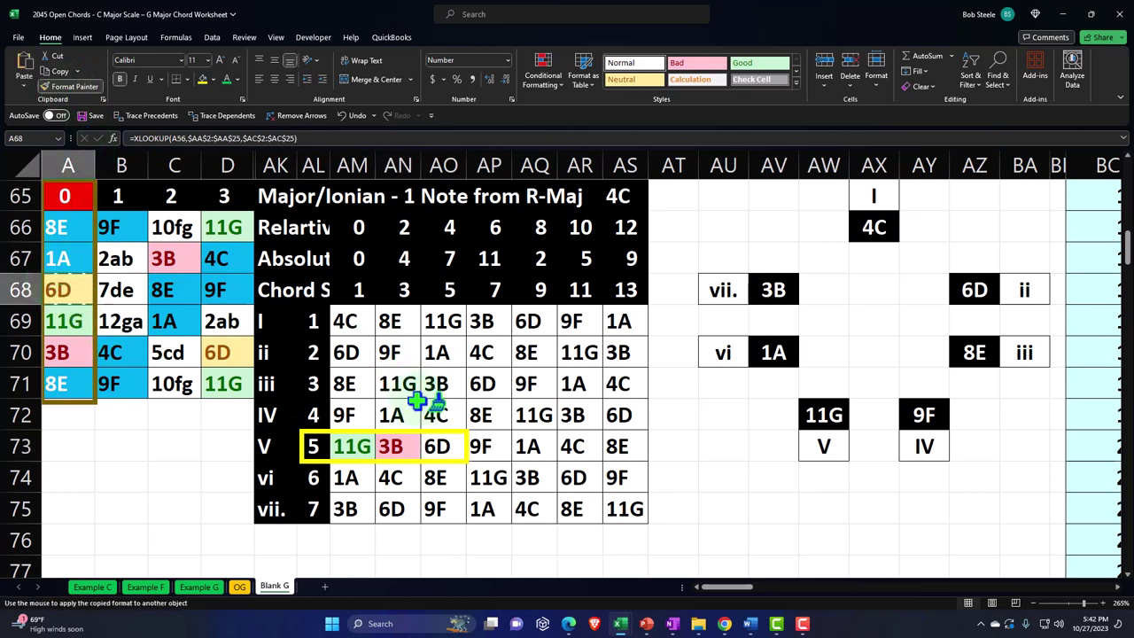
{"action": "left_click", "coordinate": [441, 443]}
{"action": "left_click", "coordinate": [140, 438]}
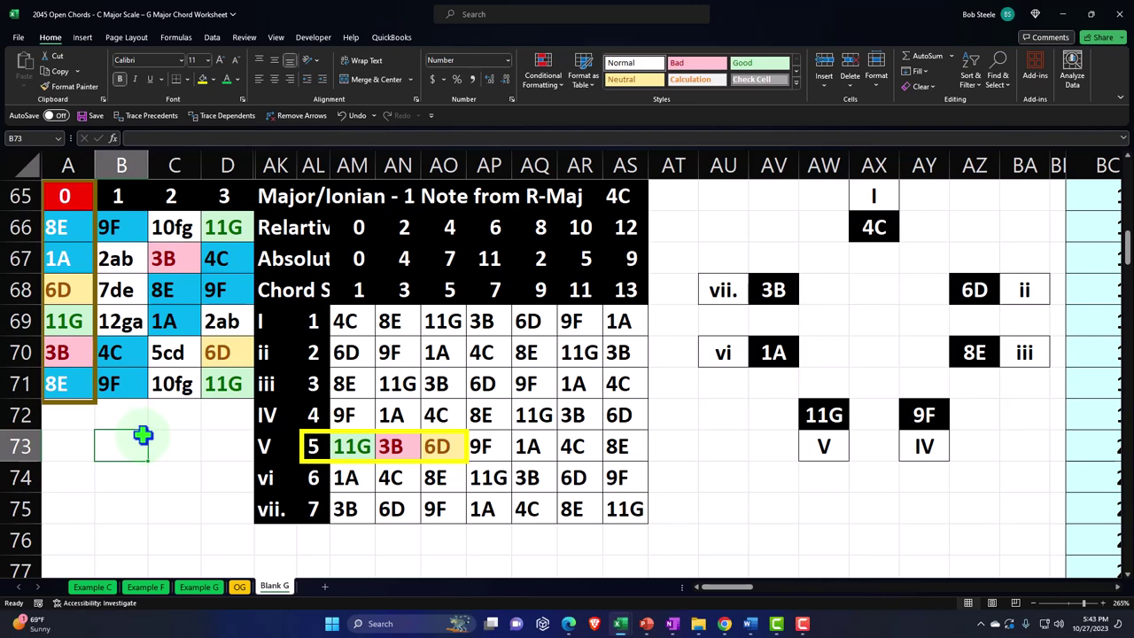
{"action": "left_click", "coordinate": [170, 444]}
- Hide rows 78 through 90, the number-only version of the next fretboard table
{"action": "scroll", "coordinate": [171, 443], "scroll_direction": "down", "scroll_amount": 3}
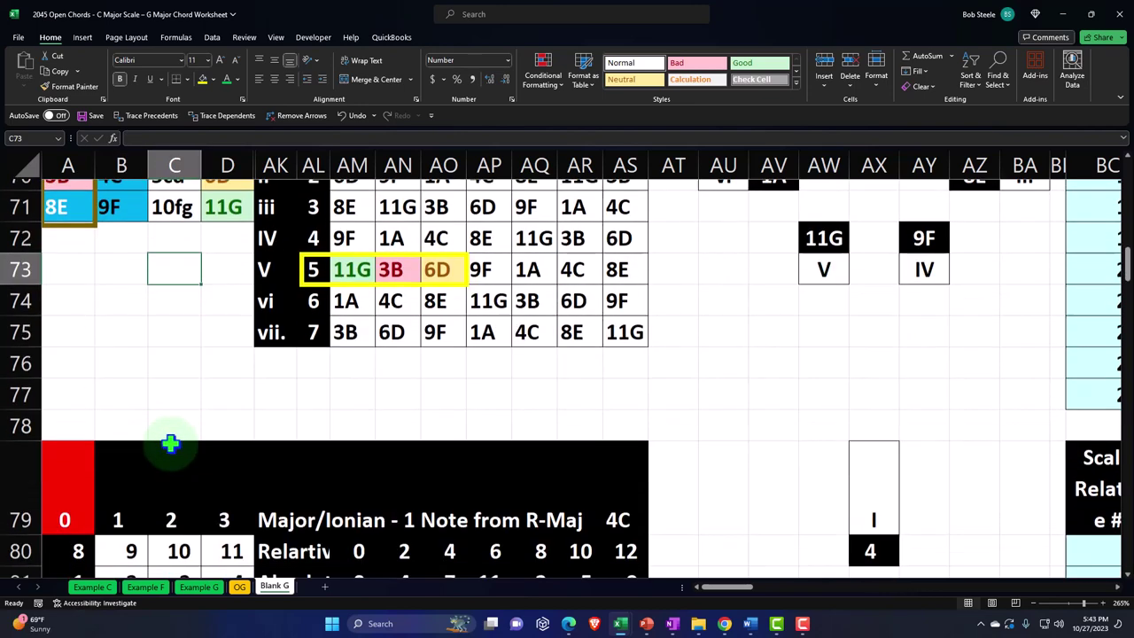
{"action": "scroll", "coordinate": [170, 428], "scroll_direction": "down", "scroll_amount": 2}
{"action": "scroll", "coordinate": [170, 428], "scroll_direction": "down", "scroll_amount": 3}
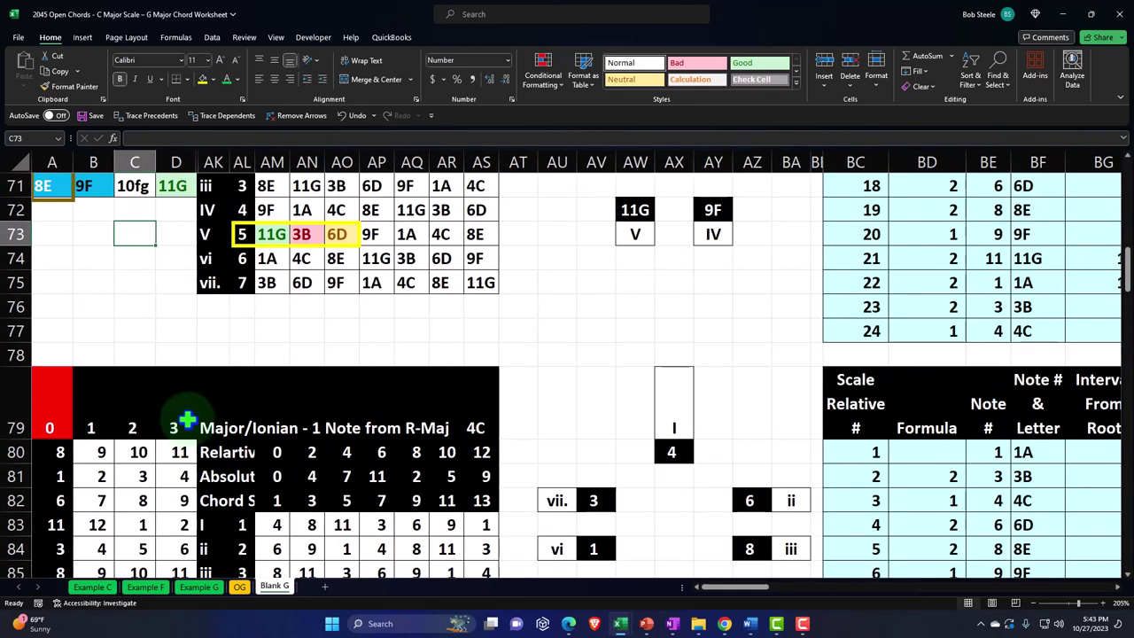
{"action": "scroll", "coordinate": [332, 448], "scroll_direction": "down", "scroll_amount": 1}
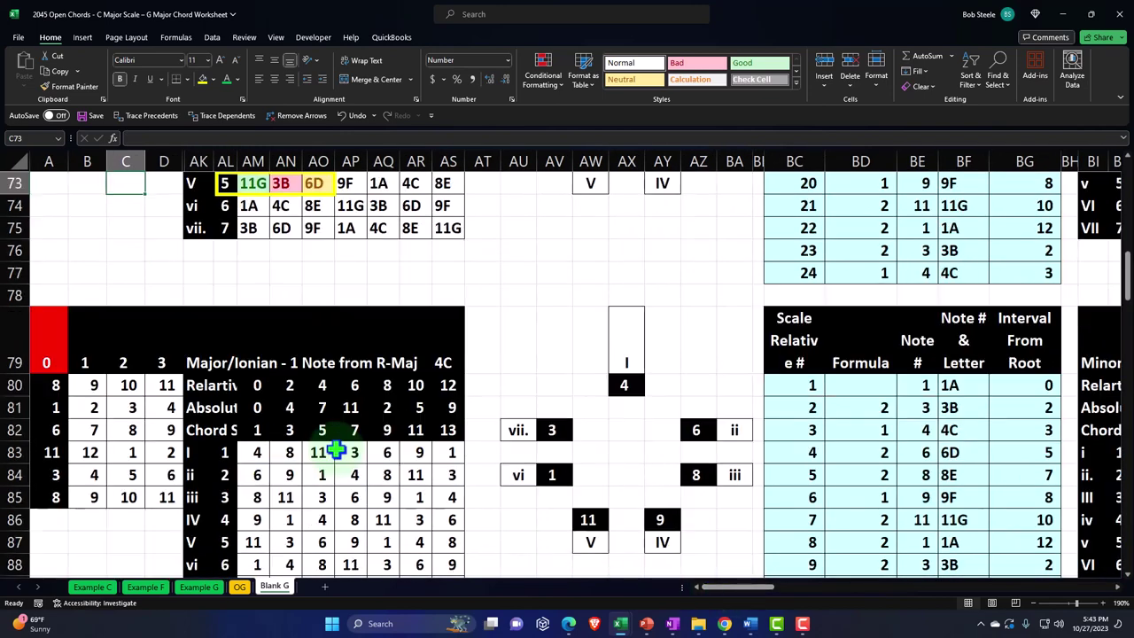
{"action": "left_click_drag", "start_coordinate": [12, 295], "coordinate": [58, 508]}
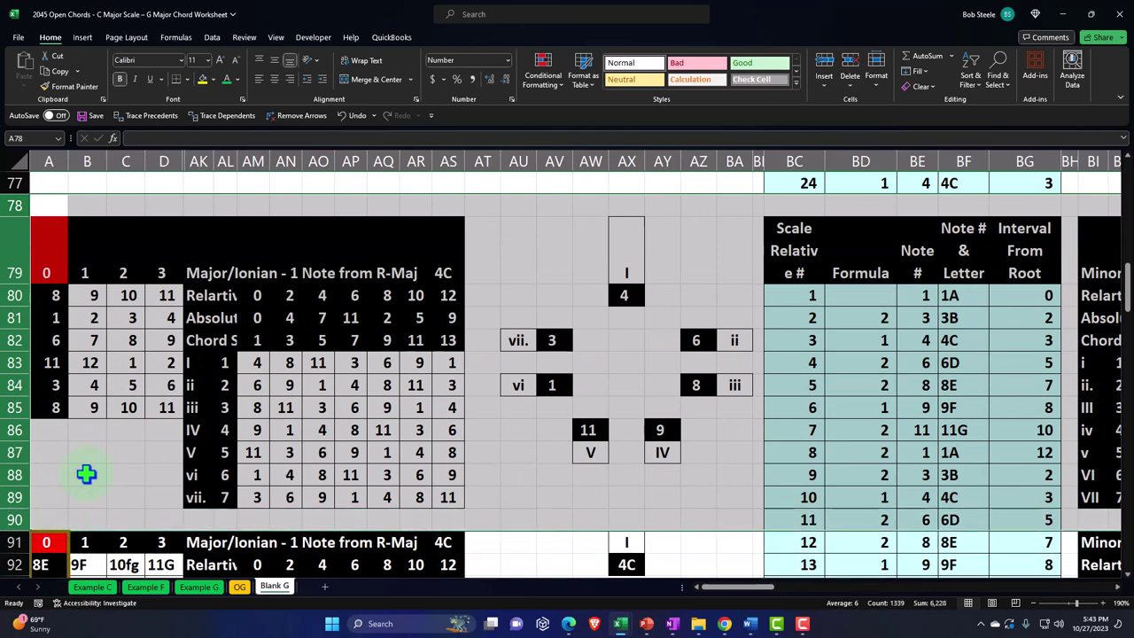
{"action": "right_click", "coordinate": [109, 445]}
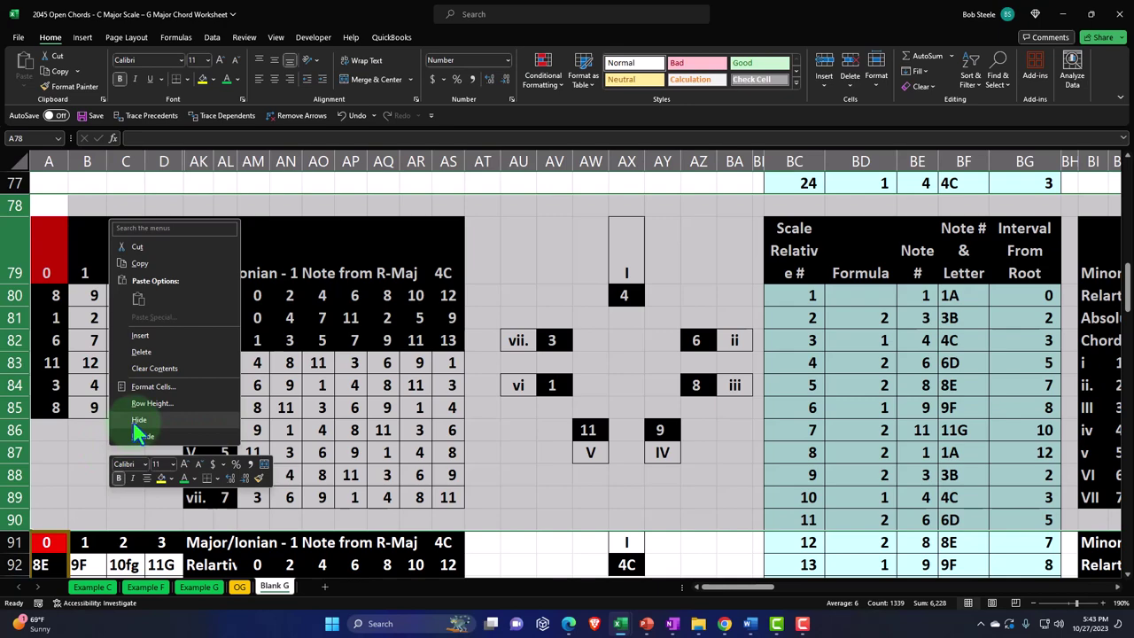
{"action": "left_click", "coordinate": [137, 422]}
{"action": "left_click", "coordinate": [136, 383]}
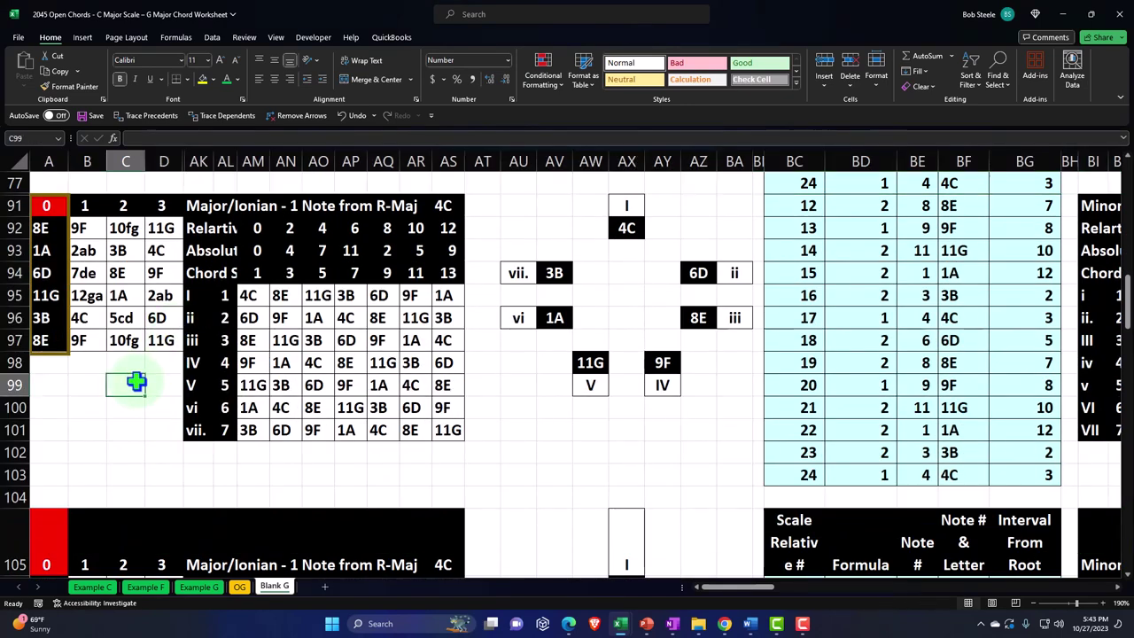
- Color the scale degree numbers 1, 2, 3, 5 and 6 in AL95:AL97 and AL99:AL100 with a green font
{"action": "scroll", "coordinate": [136, 383], "scroll_direction": "up", "scroll_amount": 4}
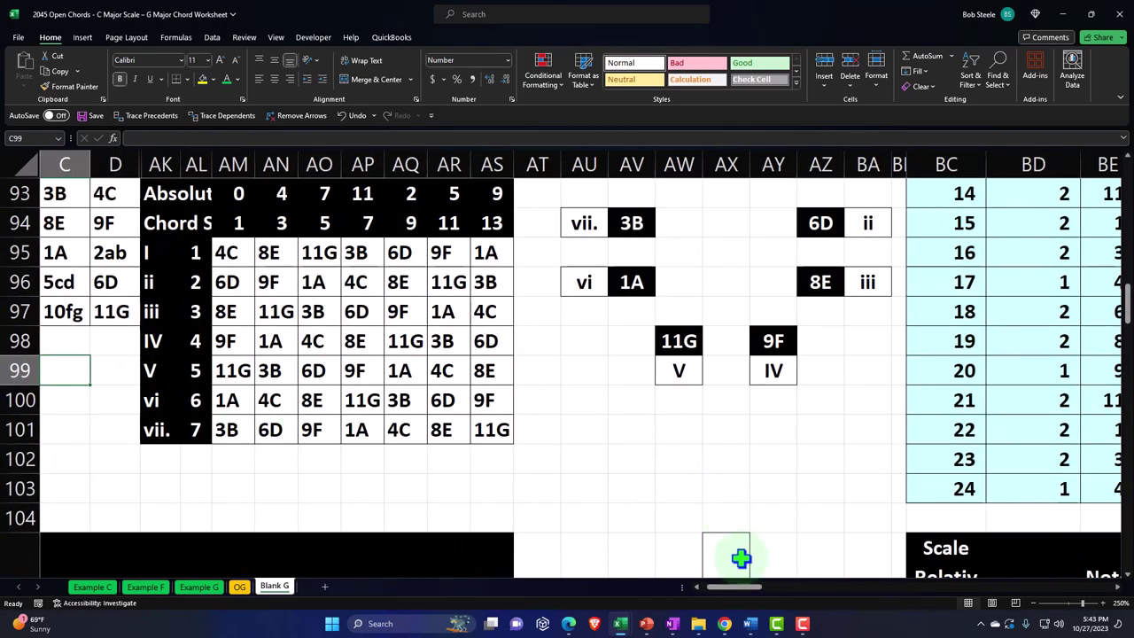
{"action": "left_click", "coordinate": [631, 587]}
{"action": "scroll", "coordinate": [155, 416], "scroll_direction": "up", "scroll_amount": 1}
{"action": "scroll", "coordinate": [659, 560], "scroll_direction": "right", "scroll_amount": 1}
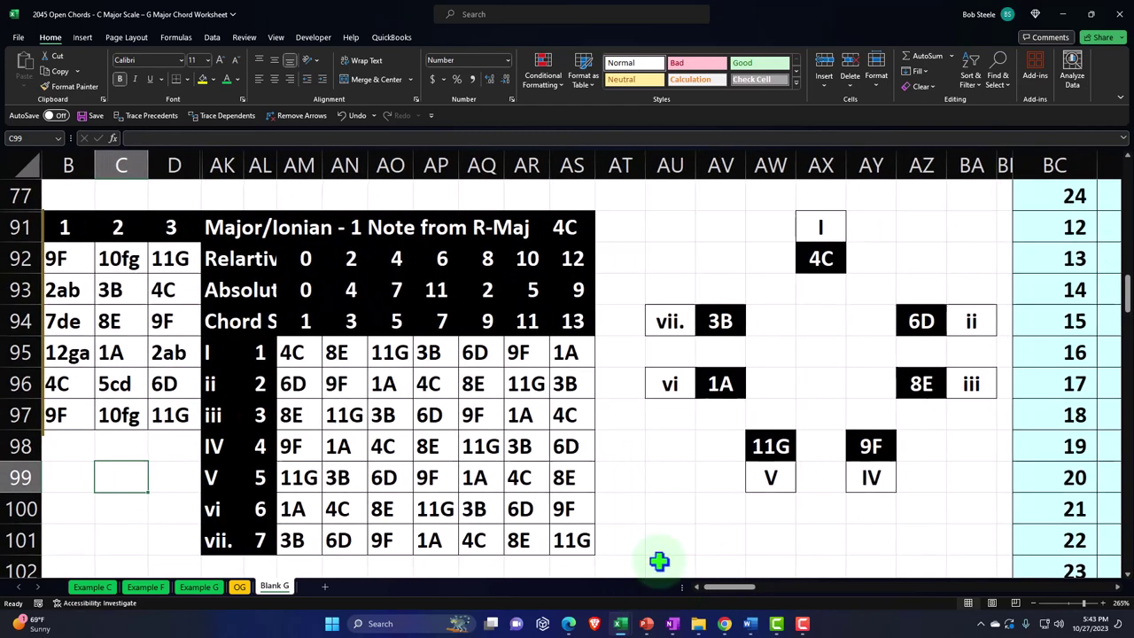
{"action": "scroll", "coordinate": [691, 589], "scroll_direction": "left", "scroll_amount": 1}
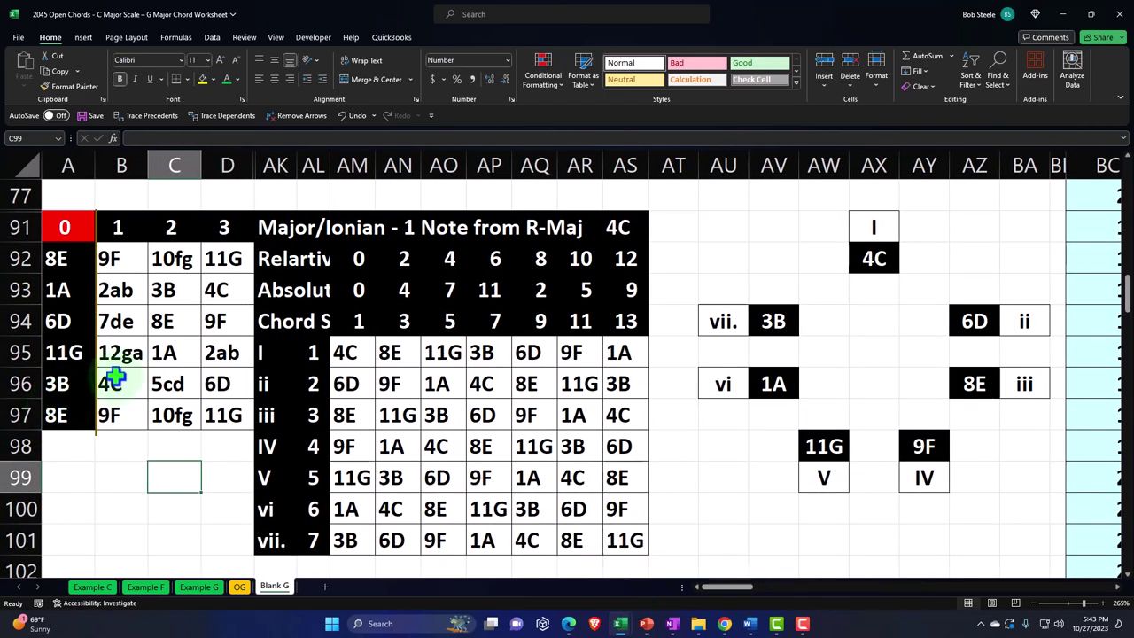
{"action": "left_click", "coordinate": [1128, 583]}
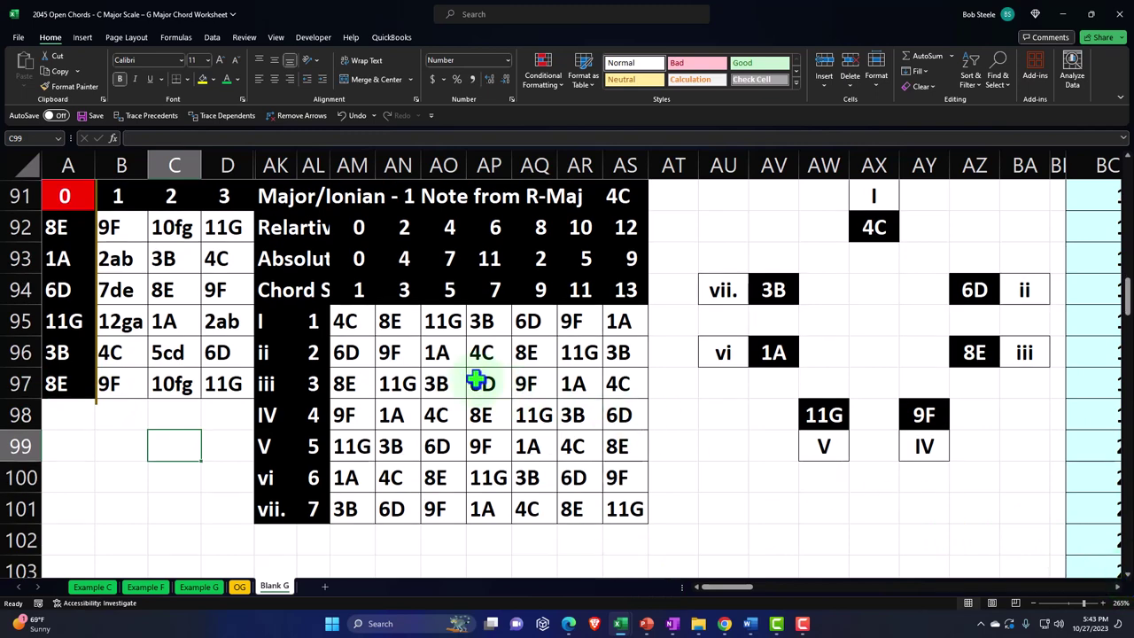
{"action": "left_click", "coordinate": [316, 324]}
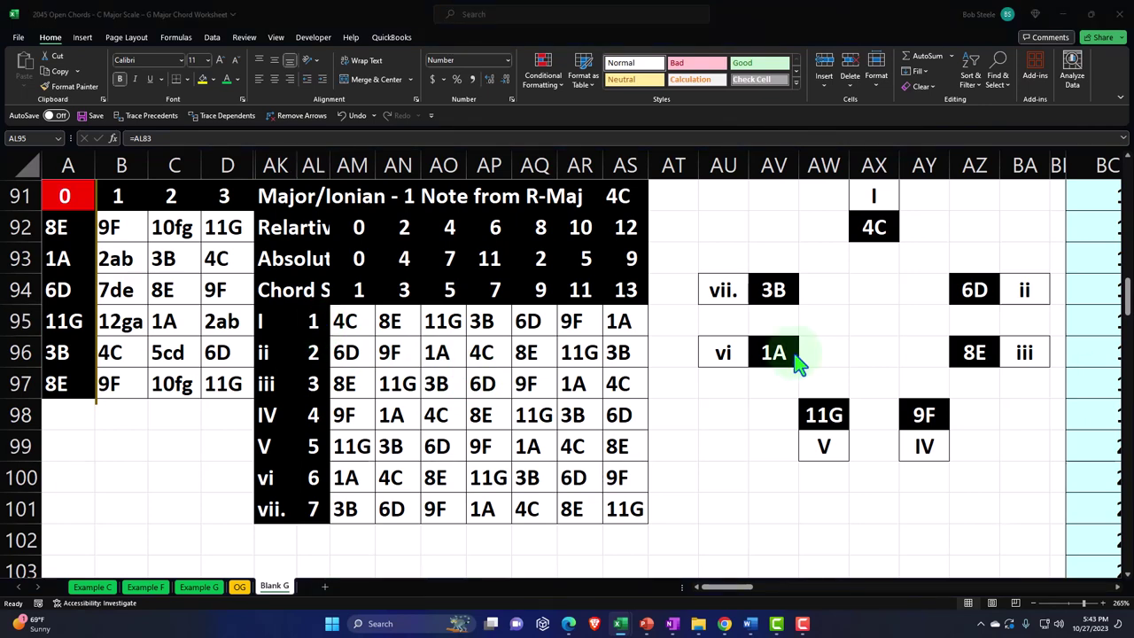
{"action": "left_click", "coordinate": [316, 322]}
{"action": "left_click_drag", "start_coordinate": [317, 352], "coordinate": [313, 383]}
{"action": "left_click", "coordinate": [312, 451], "text": "ctrl"}
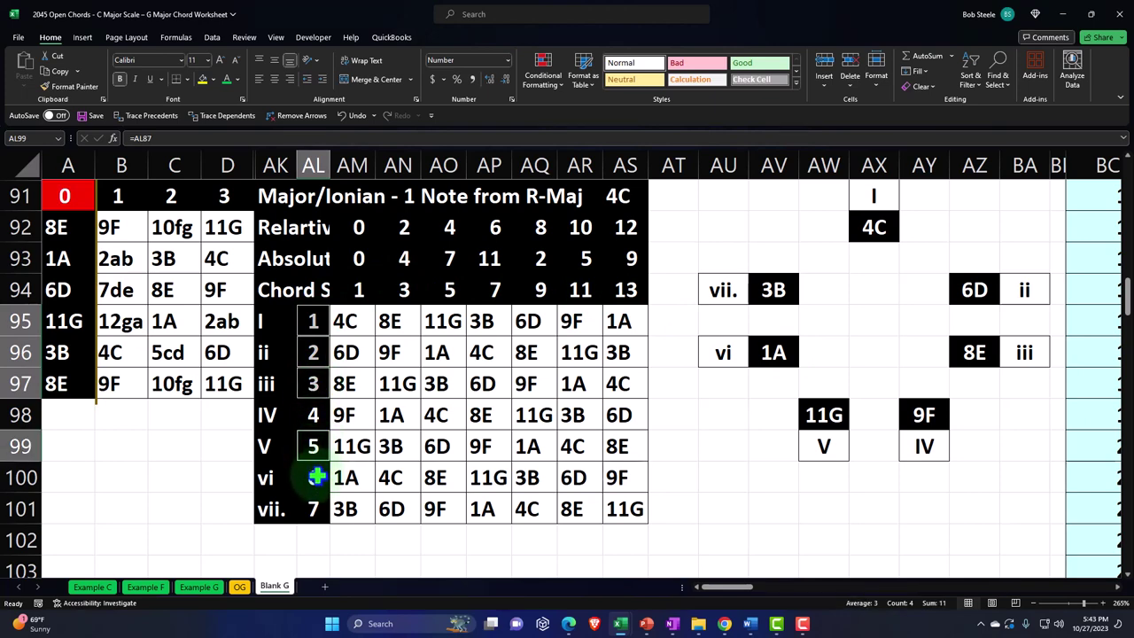
{"action": "left_click", "coordinate": [316, 477], "text": "ctrl"}
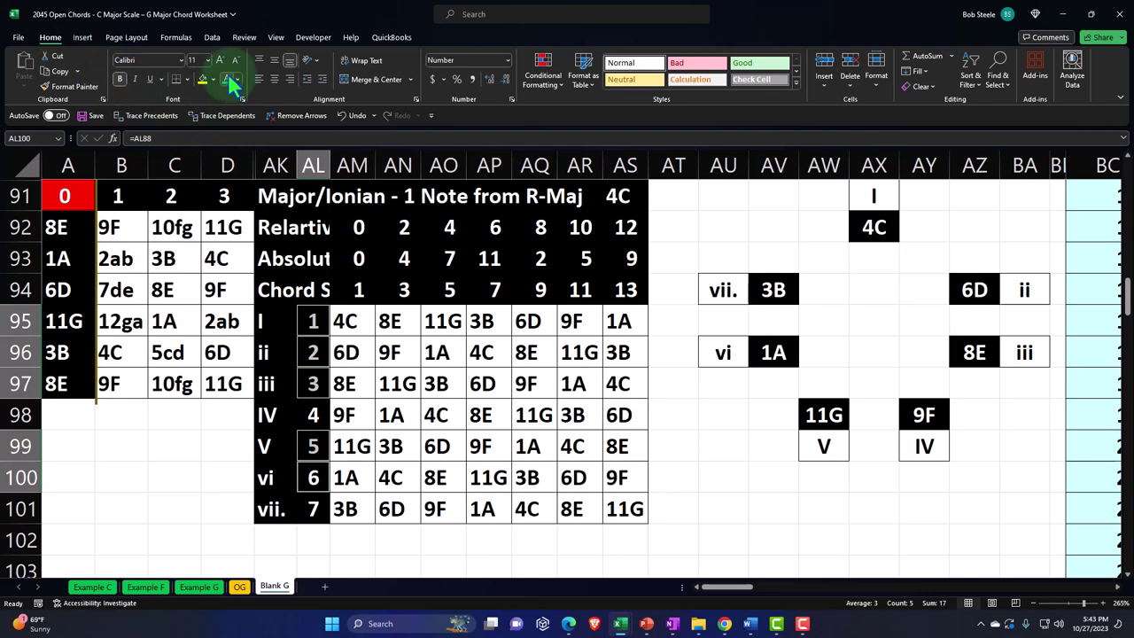
{"action": "left_click", "coordinate": [182, 385]}
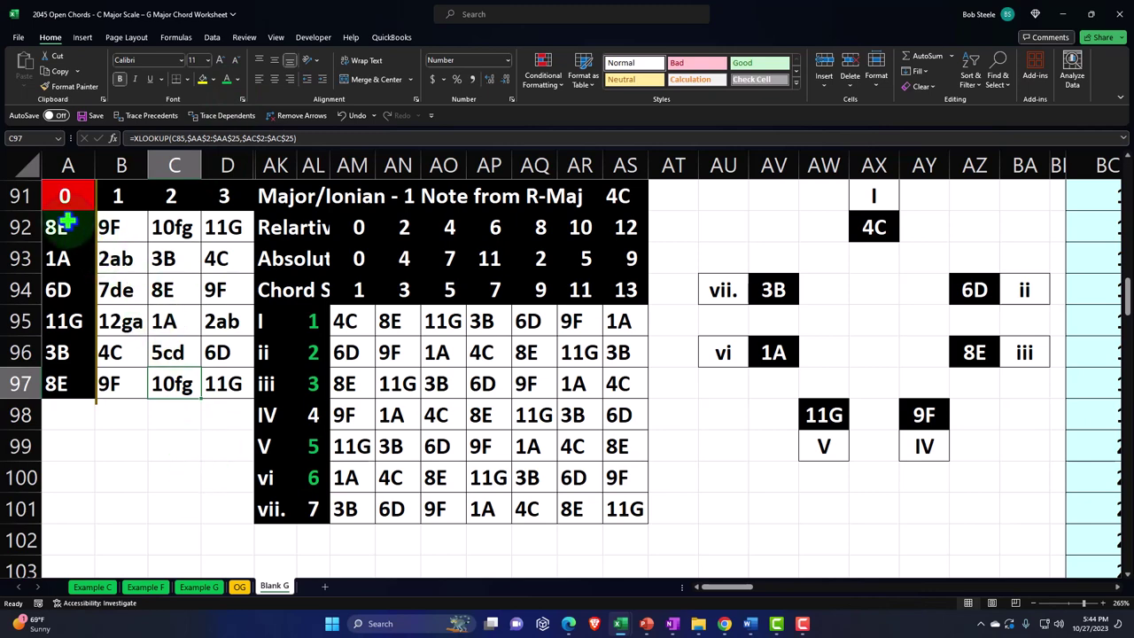
- Highlight the fretboard notes in A92:D97 that equal AM95
{"action": "left_click_drag", "start_coordinate": [74, 222], "coordinate": [221, 381]}
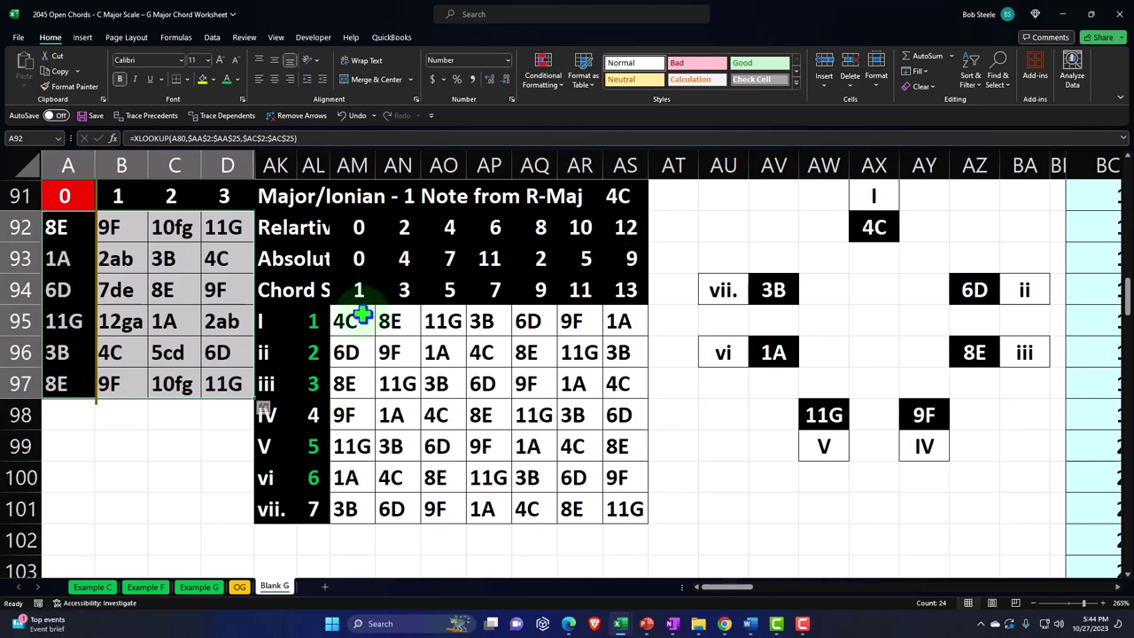
{"action": "left_click", "coordinate": [542, 80]}
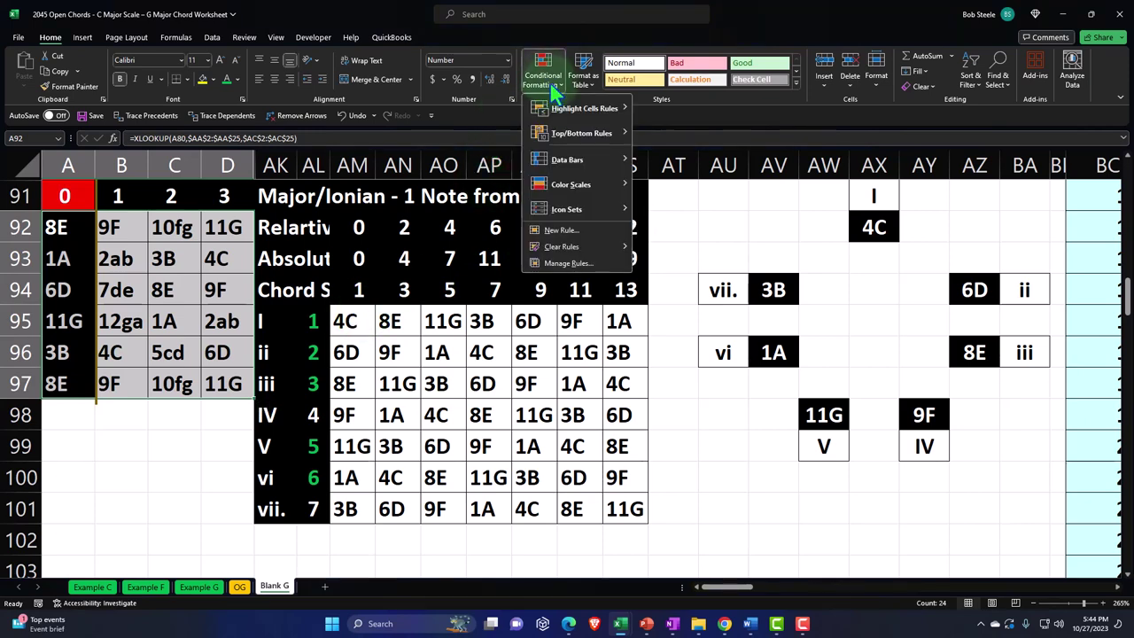
{"action": "mouse_move", "coordinate": [554, 110]}
{"action": "left_click", "coordinate": [653, 184]}
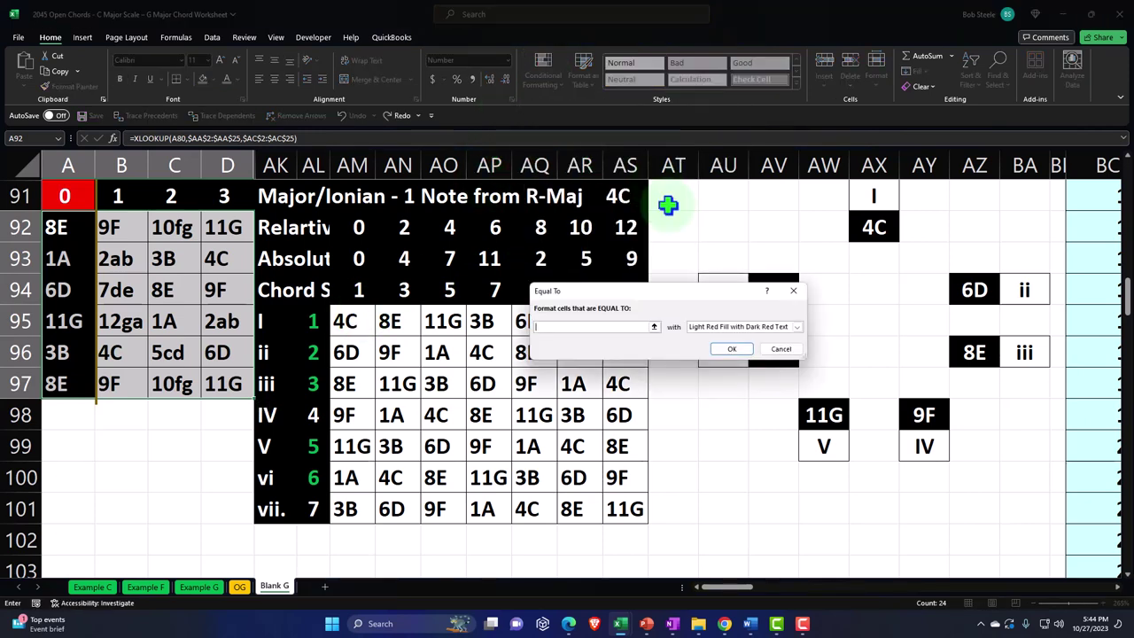
{"action": "left_click", "coordinate": [354, 324]}
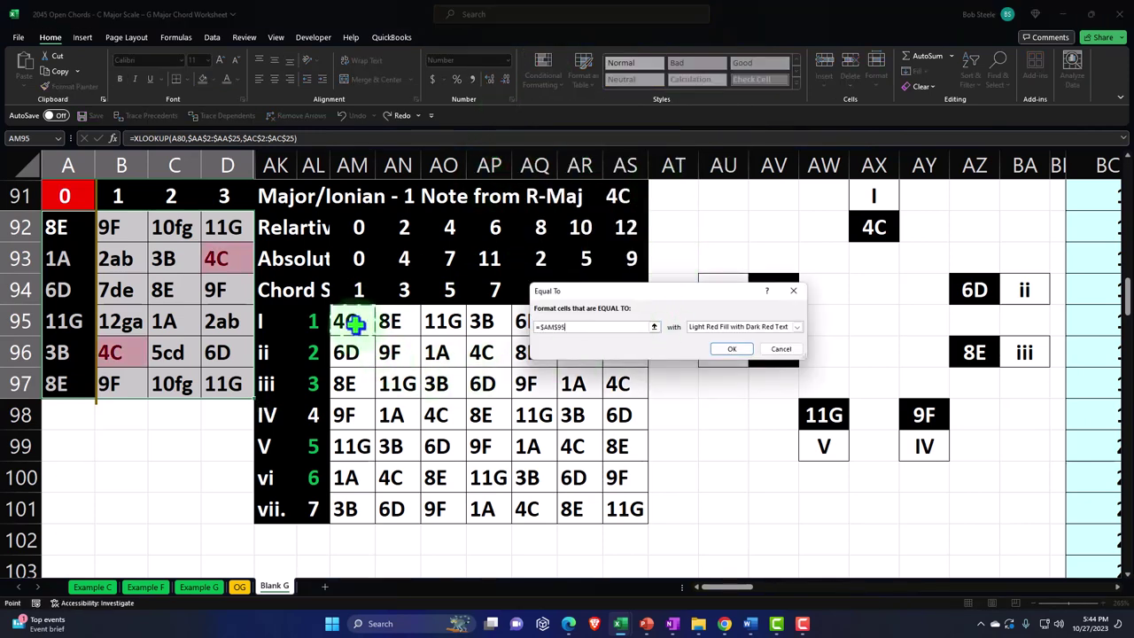
- Format cells in A92:D97 equal to $AM$95 with a custom light blue fill
{"action": "left_click", "coordinate": [796, 327]}
{"action": "left_click", "coordinate": [734, 380]}
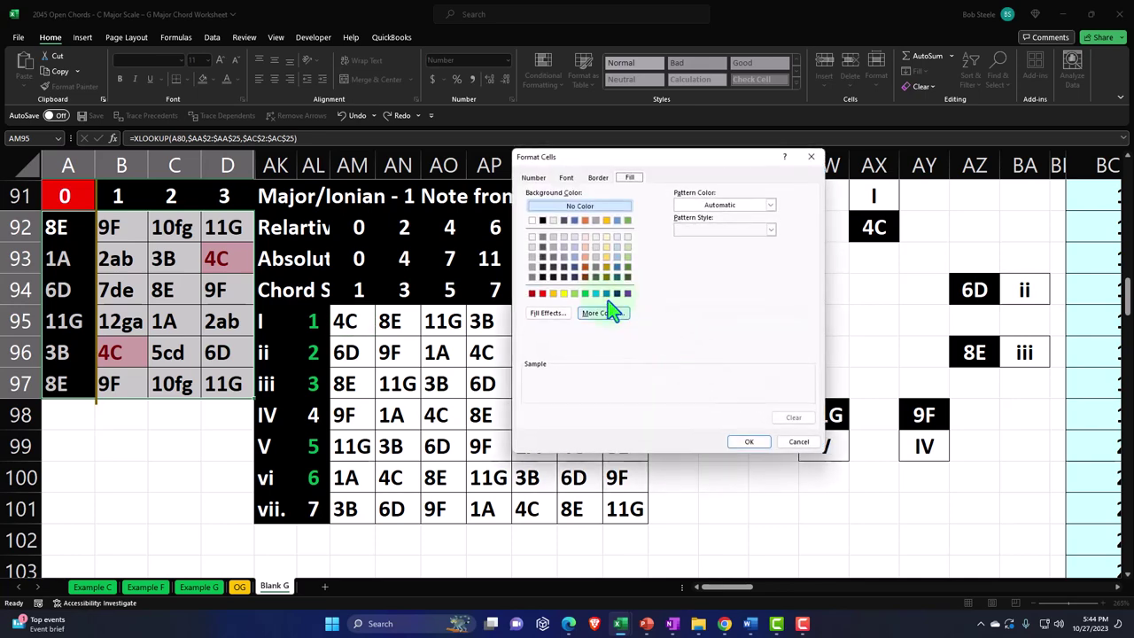
{"action": "left_click", "coordinate": [596, 293]}
{"action": "left_click", "coordinate": [745, 443]}
{"action": "left_click", "coordinate": [729, 349]}
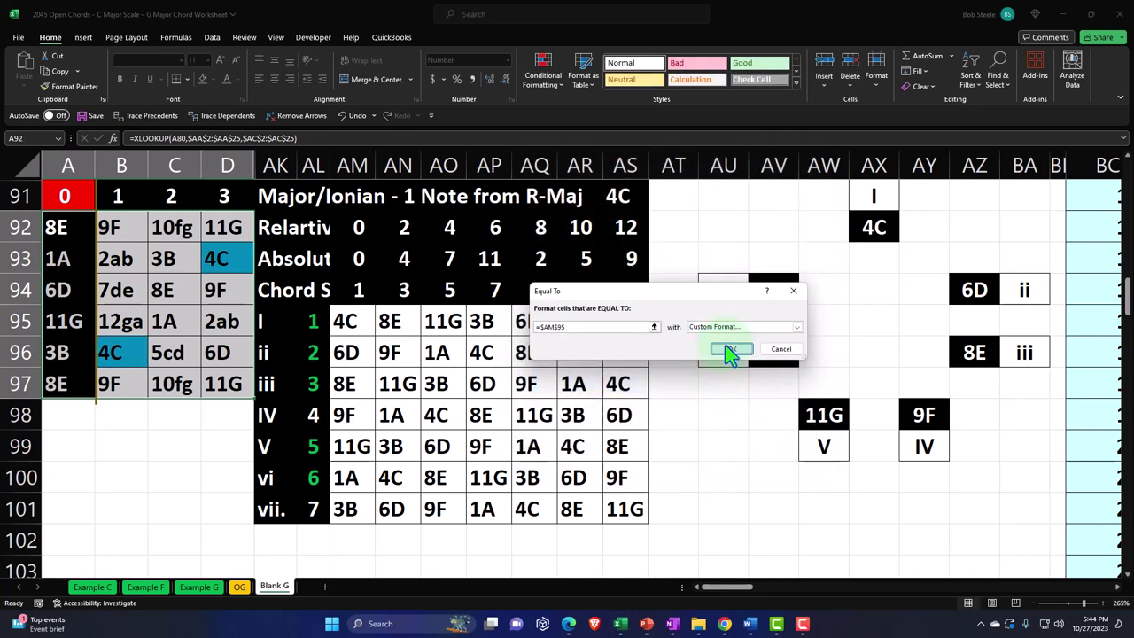
- Move the yellow outline rectangle from the V chord notes in row 73 down to the V chord notes 11G, 3B, 6D in row 99
{"action": "scroll", "coordinate": [547, 406], "scroll_direction": "up", "scroll_amount": 8}
{"action": "left_click", "coordinate": [466, 415]}
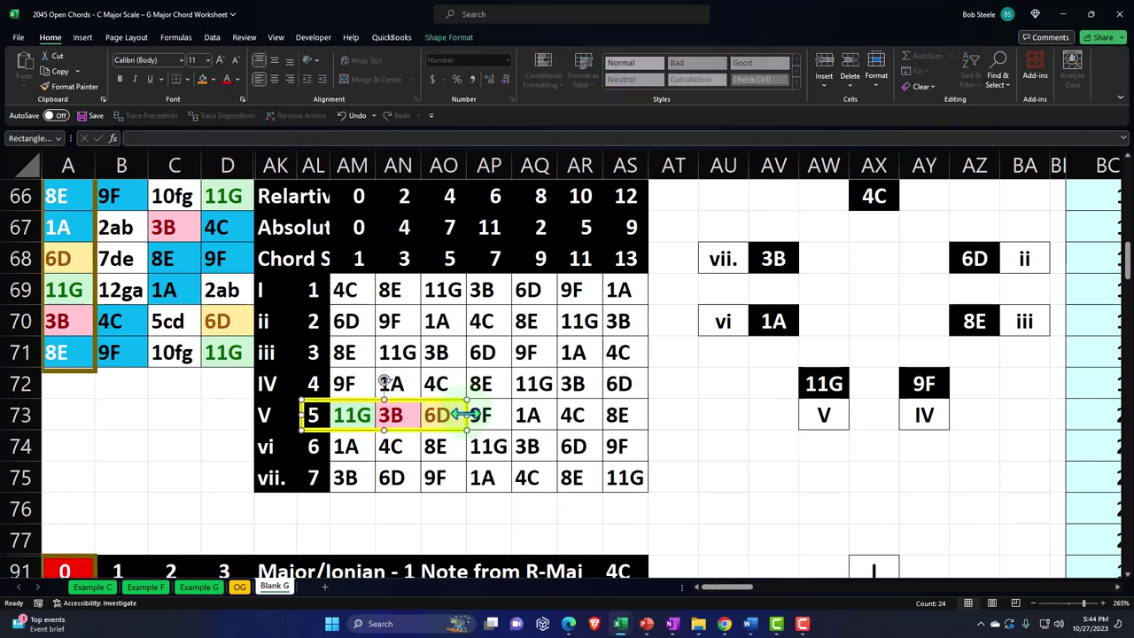
{"action": "scroll", "coordinate": [496, 394], "scroll_direction": "down", "scroll_amount": 2}
{"action": "left_click_drag", "start_coordinate": [441, 247], "coordinate": [418, 458]}
{"action": "scroll", "coordinate": [451, 468], "scroll_direction": "down", "scroll_amount": 6}
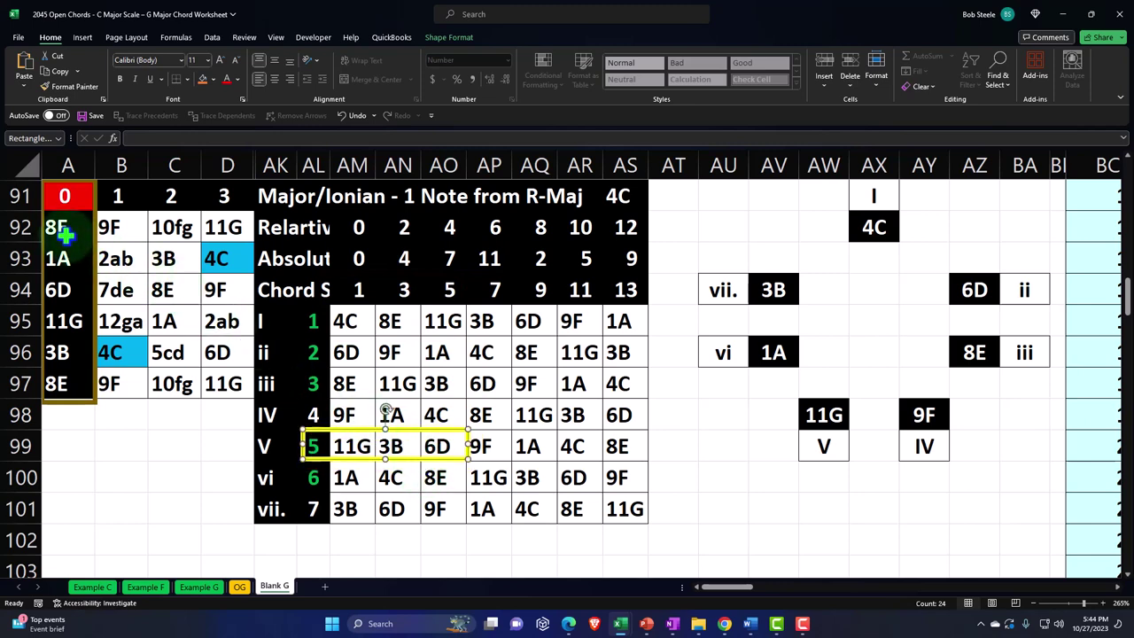
- Add an Equal To highlight rule to A92:D97 for the value in $AM$96 with a custom light blue fill
{"action": "left_click_drag", "start_coordinate": [53, 228], "coordinate": [212, 383]}
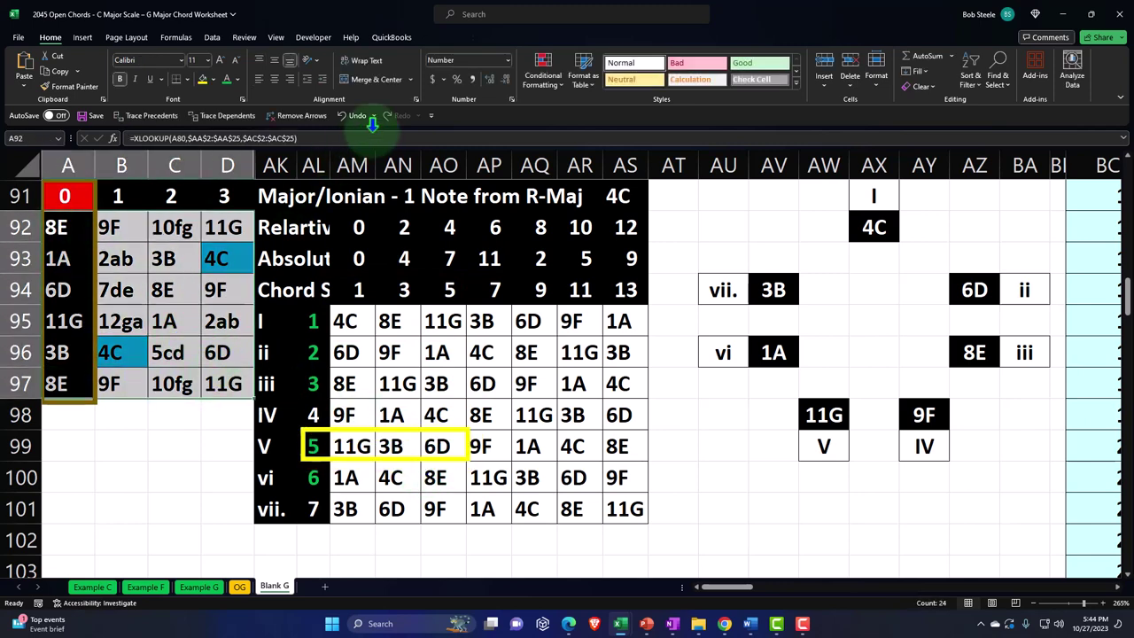
{"action": "left_click", "coordinate": [542, 75]}
{"action": "mouse_move", "coordinate": [564, 102]}
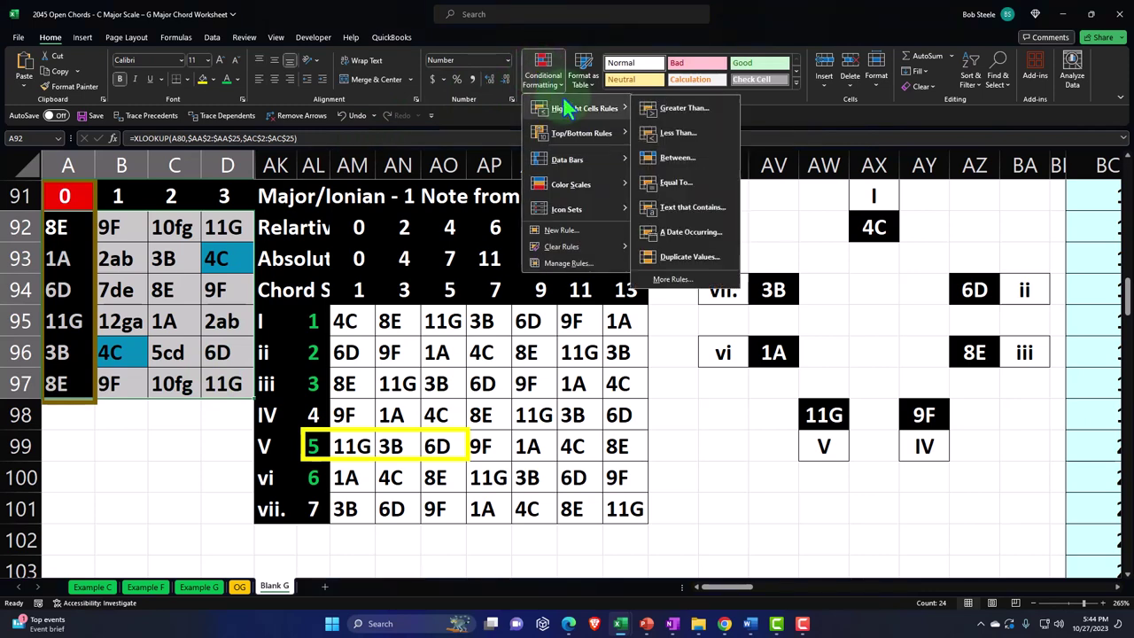
{"action": "left_click", "coordinate": [681, 188]}
{"action": "left_click", "coordinate": [347, 353]}
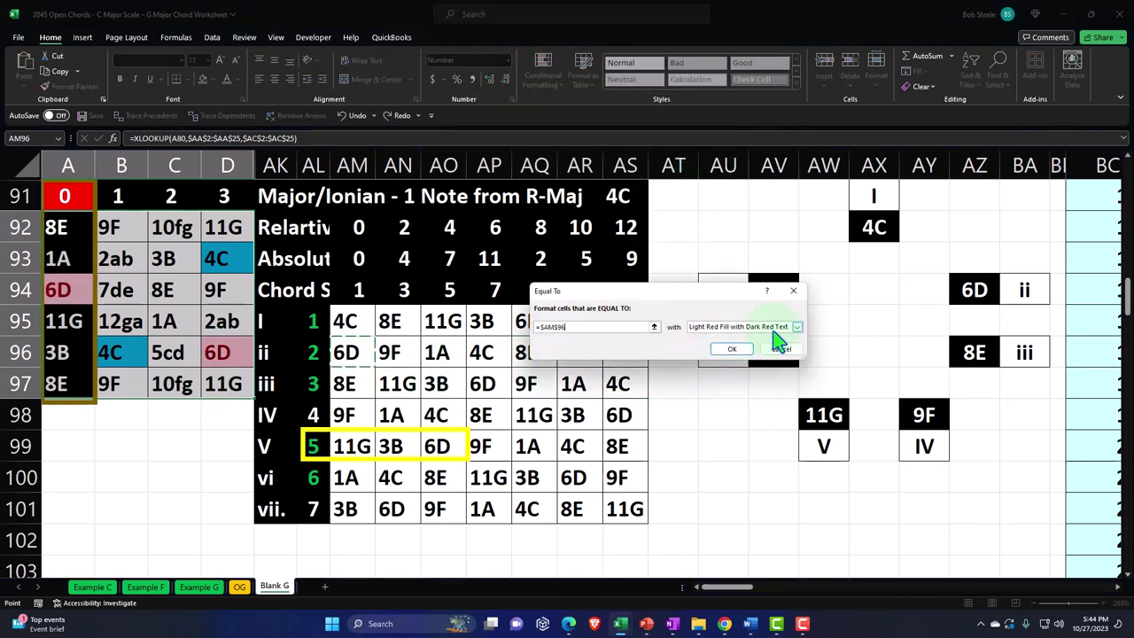
{"action": "left_click", "coordinate": [808, 326]}
{"action": "left_click", "coordinate": [744, 401]}
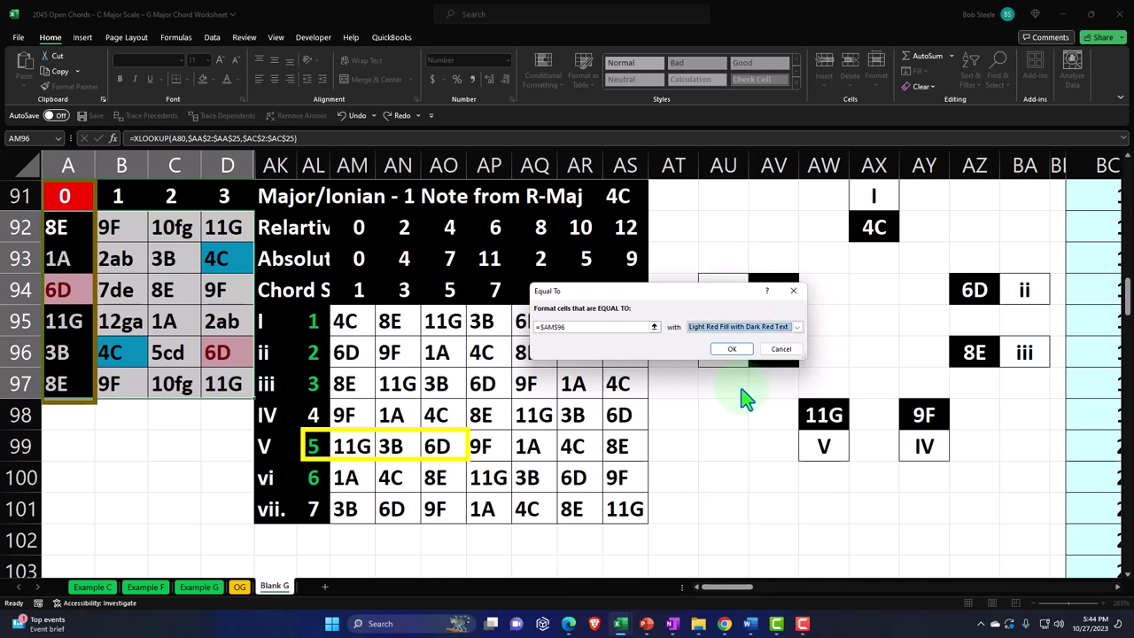
{"action": "left_click", "coordinate": [798, 327]}
{"action": "left_click", "coordinate": [688, 393]}
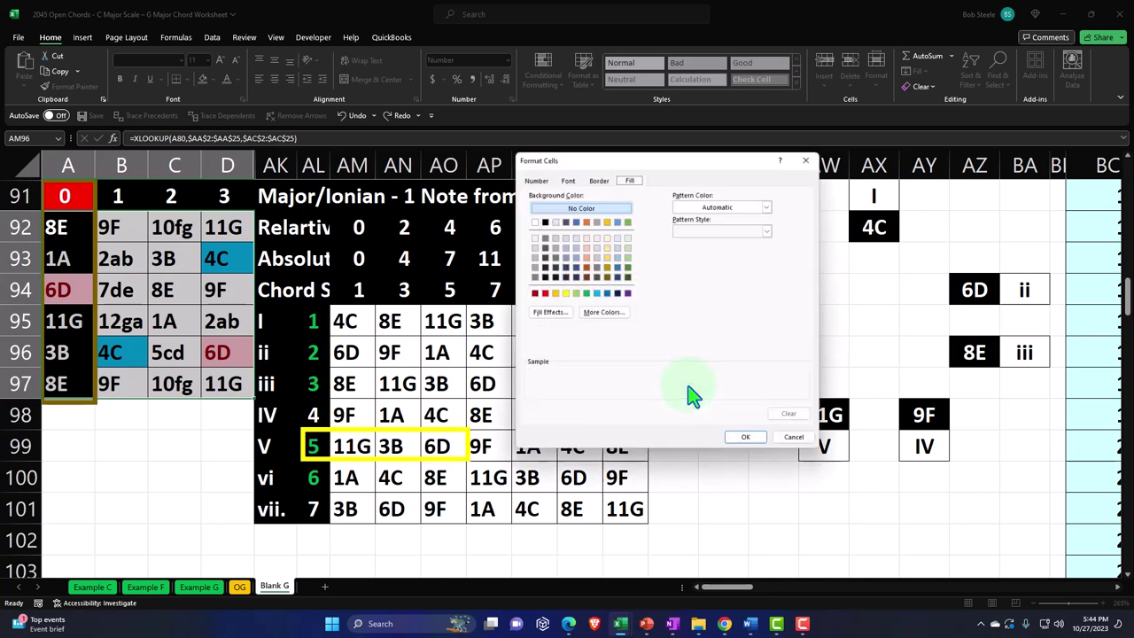
{"action": "left_click", "coordinate": [595, 294]}
{"action": "left_click", "coordinate": [750, 442]}
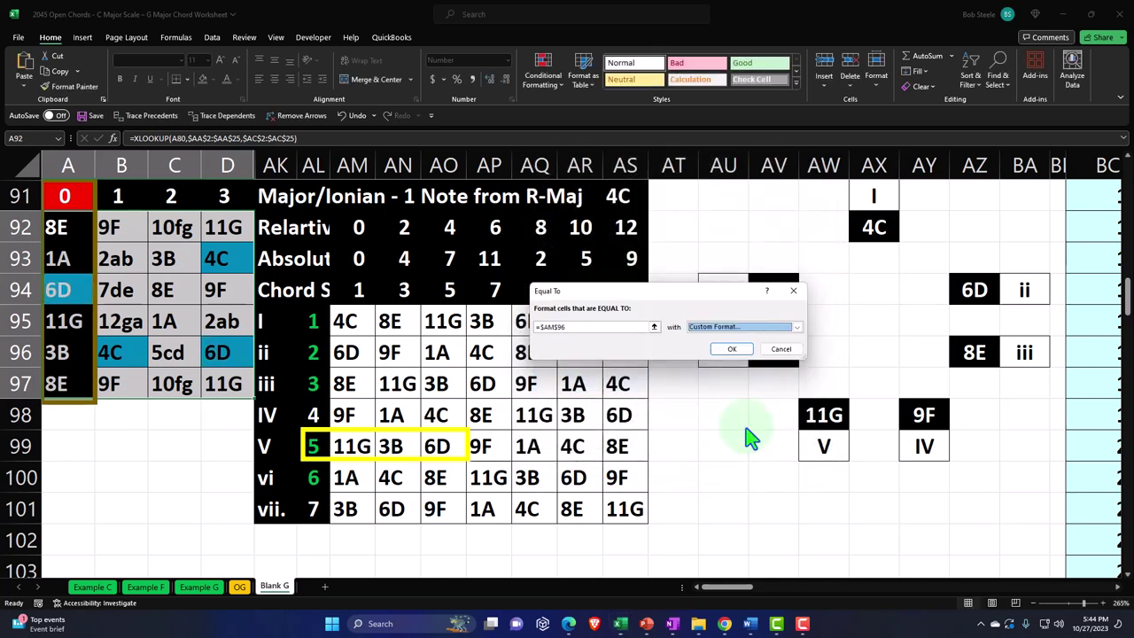
{"action": "left_click", "coordinate": [730, 352]}
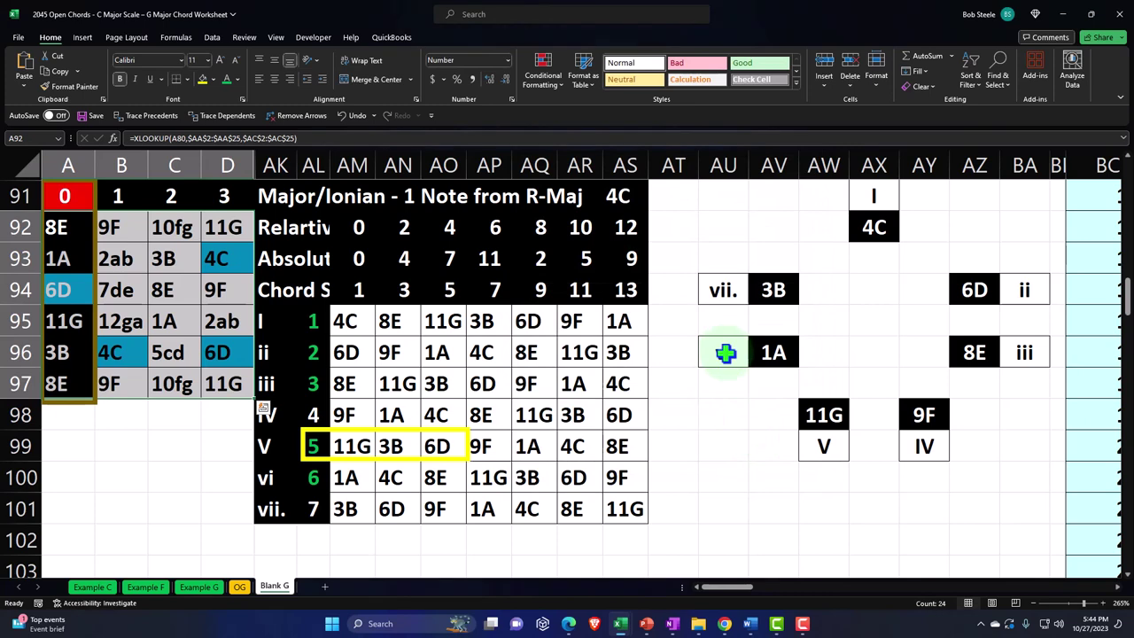
- Add an Equal To highlight rule to A92:D97 for the value in $AM$97 with a custom light blue fill
{"action": "left_click", "coordinate": [542, 71]}
{"action": "mouse_move", "coordinate": [589, 108]}
{"action": "left_click", "coordinate": [656, 184]}
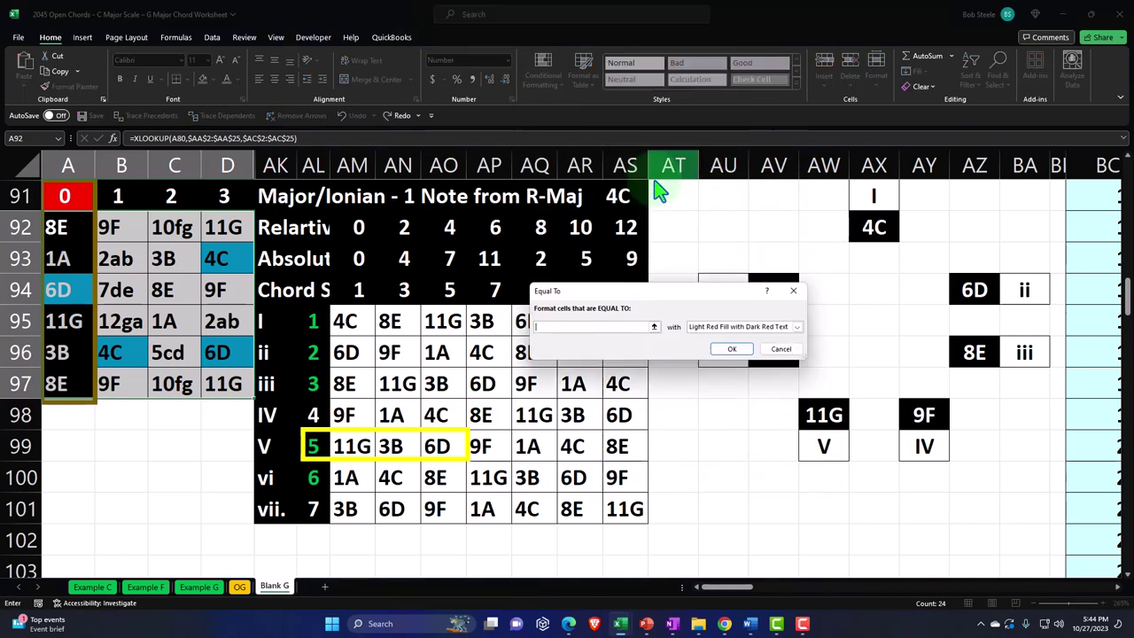
{"action": "left_click", "coordinate": [364, 381]}
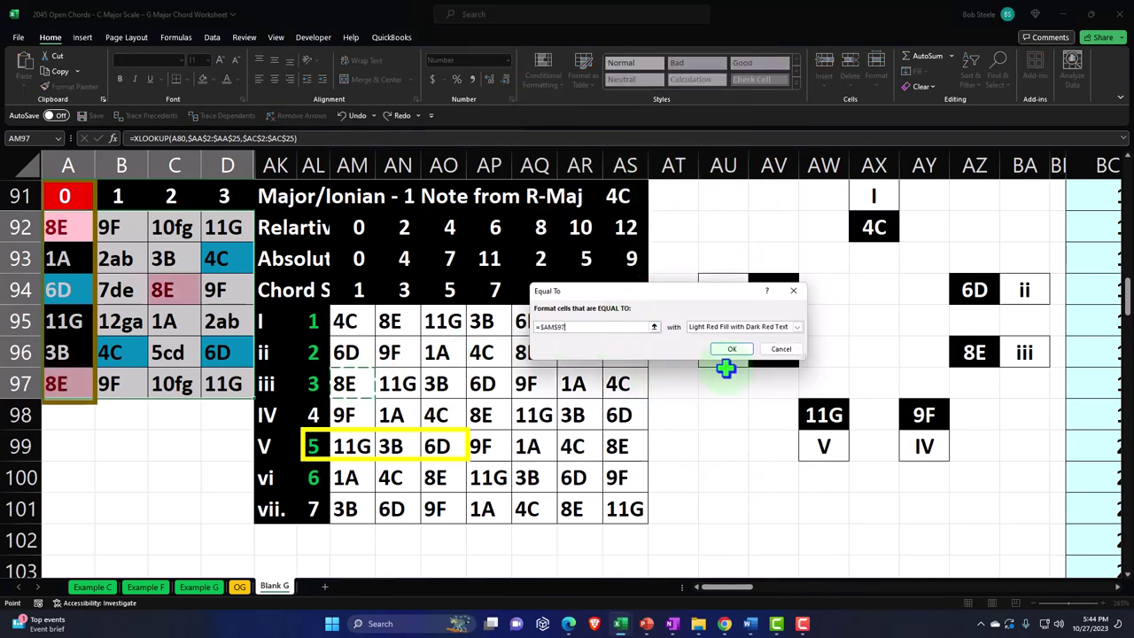
{"action": "left_click", "coordinate": [802, 328]}
{"action": "left_click", "coordinate": [734, 399]}
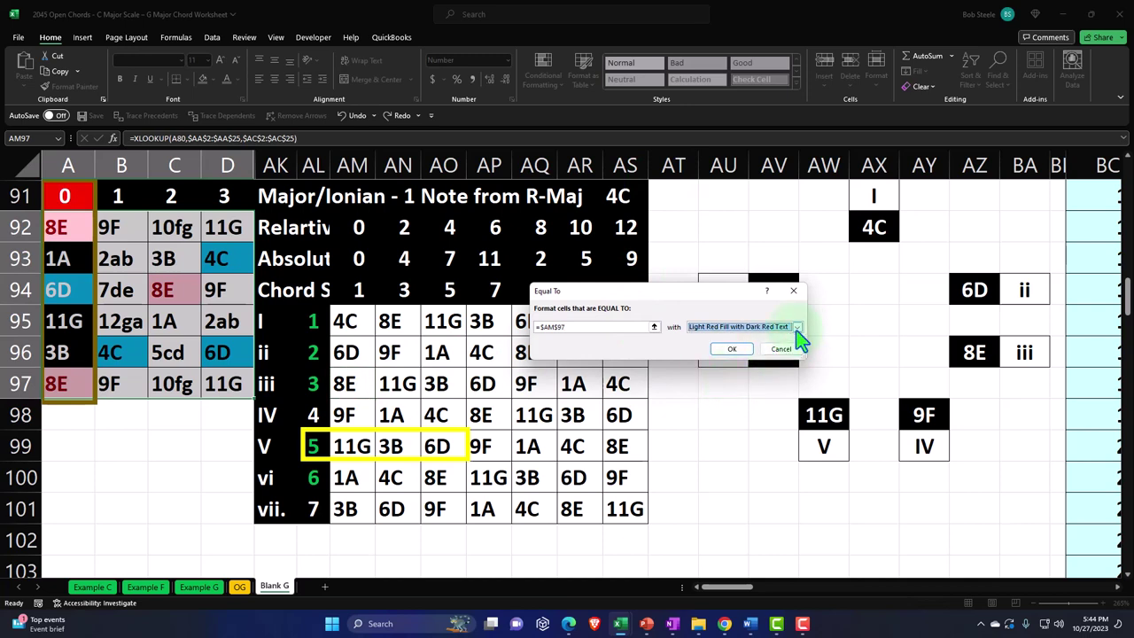
{"action": "left_click", "coordinate": [797, 327]}
{"action": "left_click", "coordinate": [720, 399]}
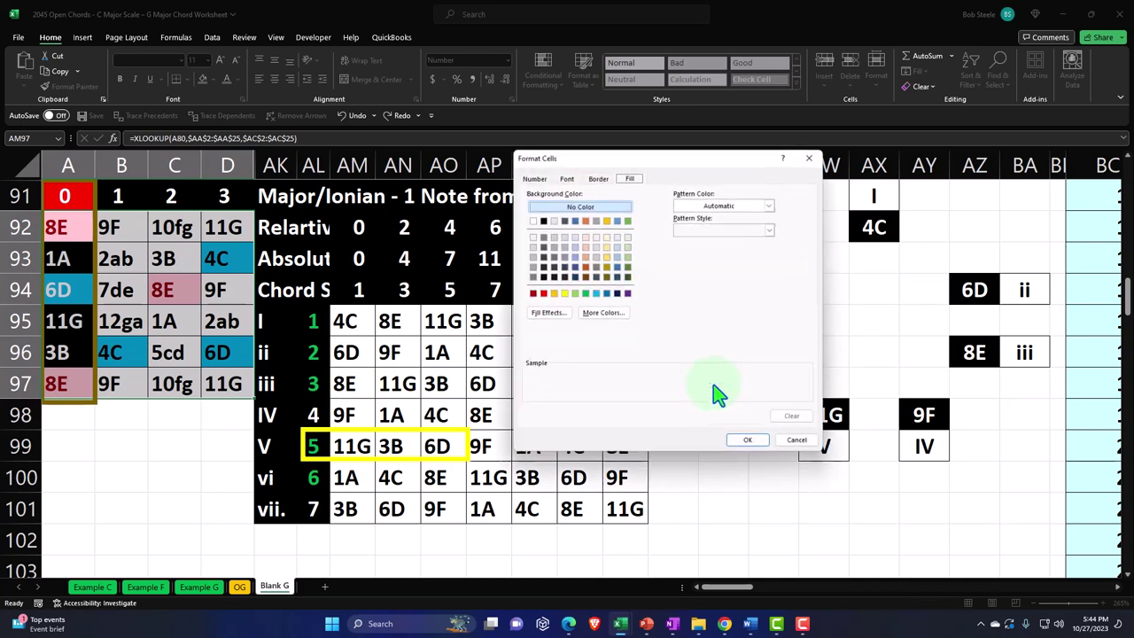
{"action": "left_click", "coordinate": [596, 294]}
{"action": "left_click", "coordinate": [749, 441]}
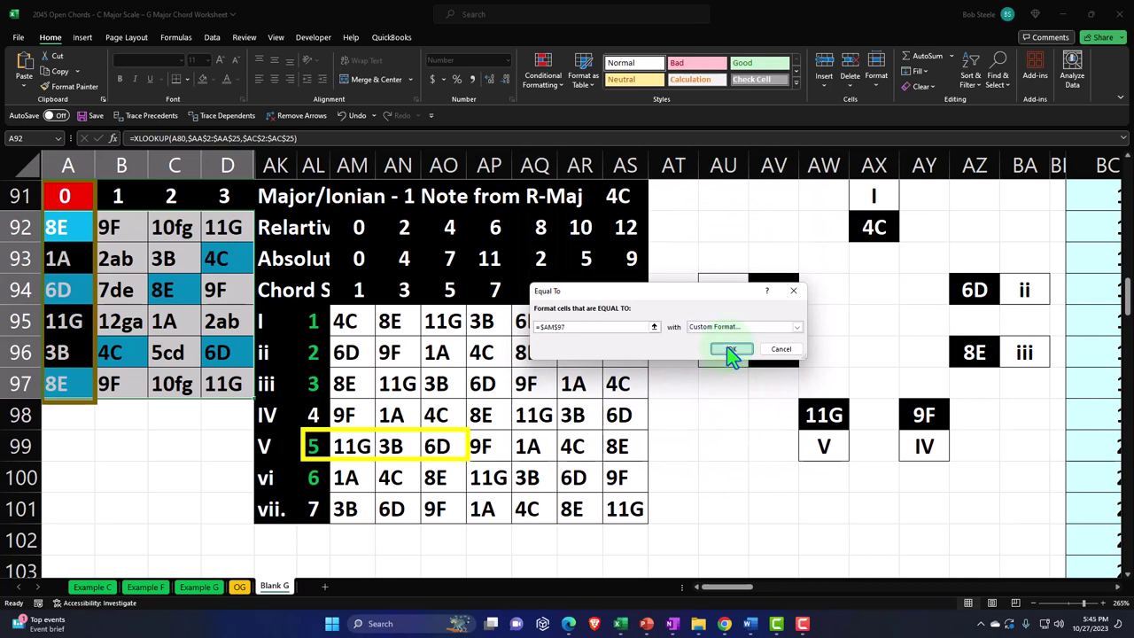
{"action": "left_click", "coordinate": [732, 349]}
- Add an Equal To highlight rule to A92:D97 for the value in $AM$98 with a custom light blue fill
{"action": "left_click", "coordinate": [543, 71]}
{"action": "mouse_move", "coordinate": [585, 108]}
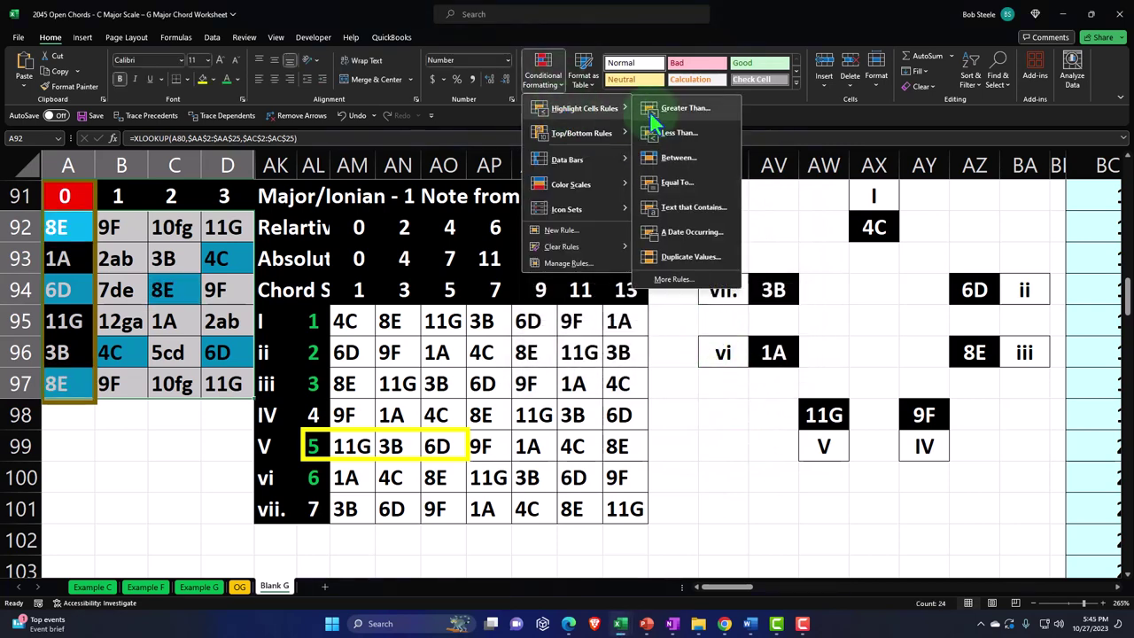
{"action": "left_click", "coordinate": [680, 183]}
{"action": "left_click", "coordinate": [363, 411]}
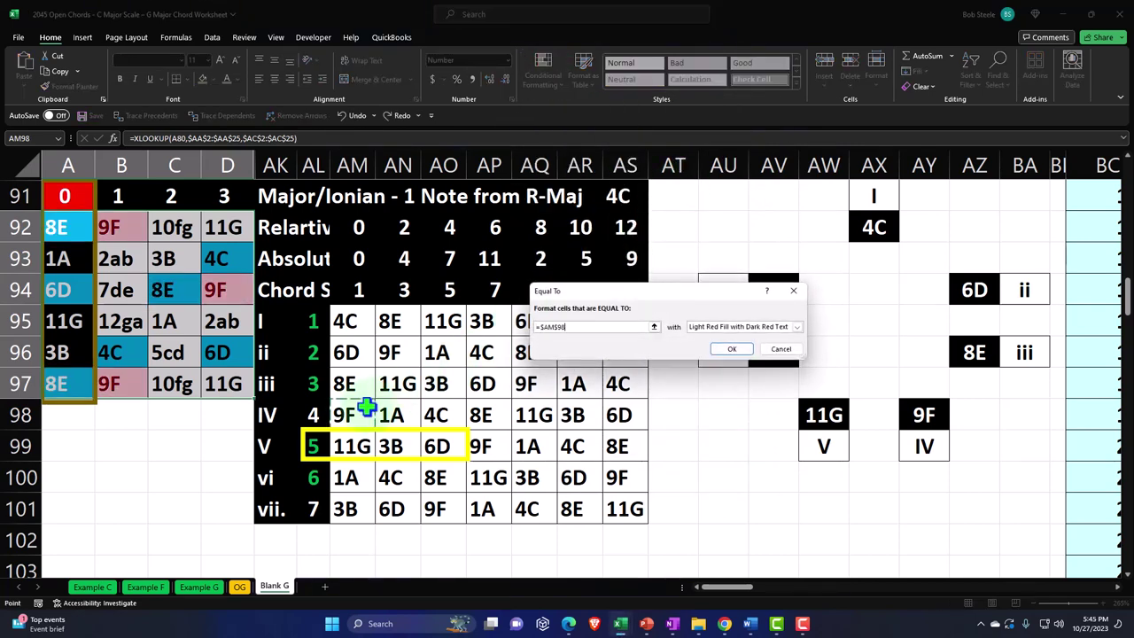
{"action": "left_click", "coordinate": [798, 327]}
{"action": "left_click", "coordinate": [701, 396]}
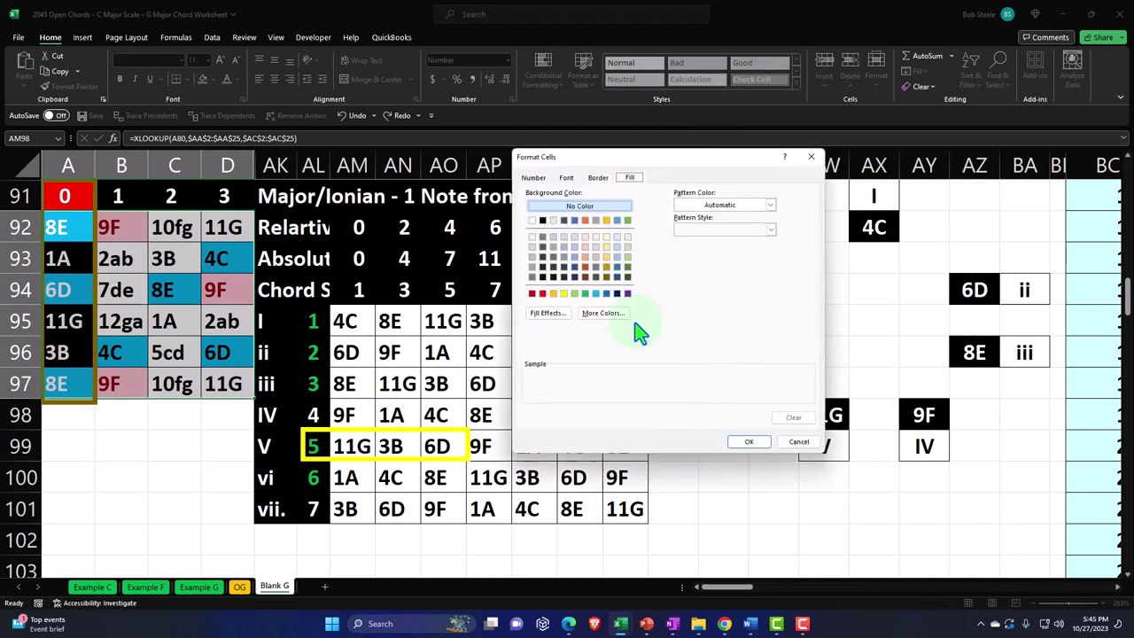
{"action": "left_click", "coordinate": [597, 295]}
{"action": "left_click", "coordinate": [744, 441]}
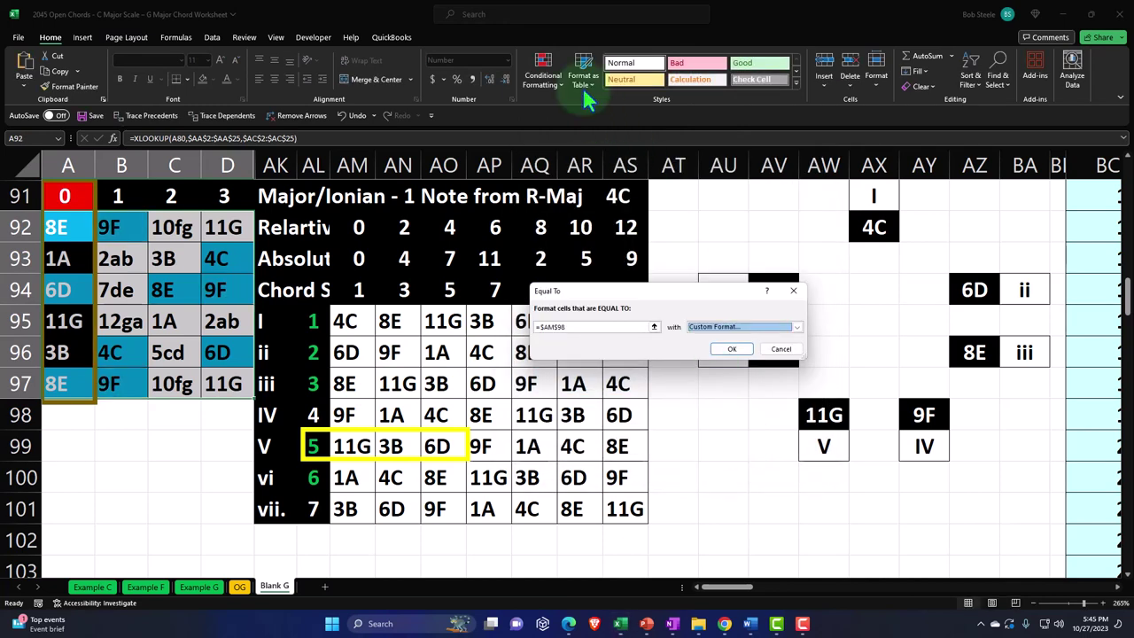
{"action": "left_click", "coordinate": [731, 348]}
- Add an Equal To highlight rule to A92:D97 for the value in $AM$99 with a custom light blue fill
{"action": "left_click", "coordinate": [549, 79]}
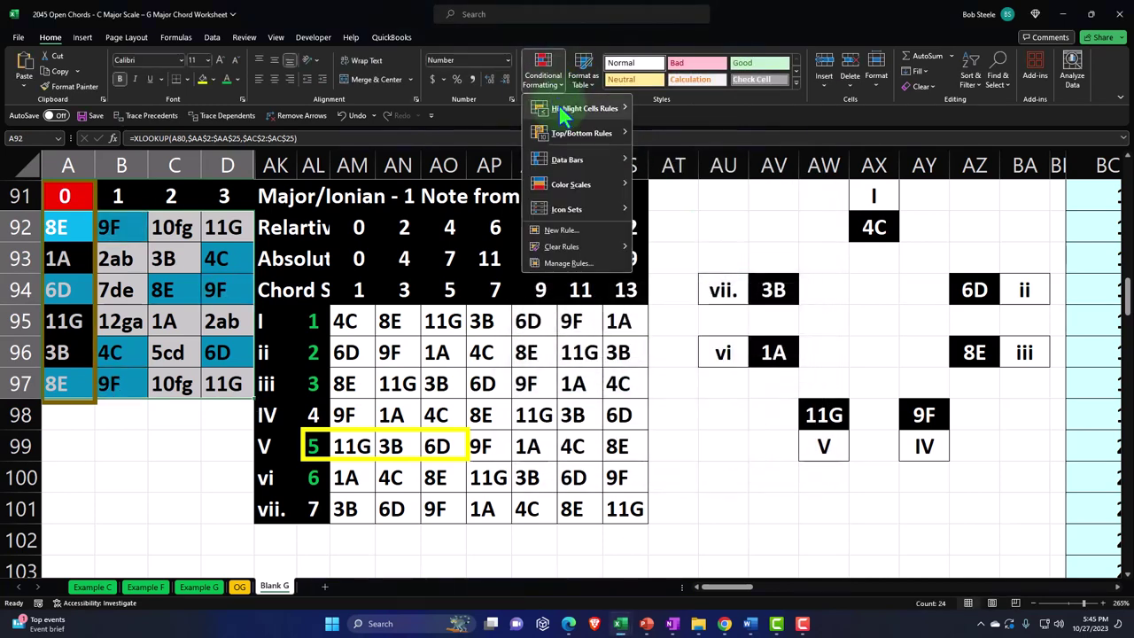
{"action": "mouse_move", "coordinate": [568, 107]}
{"action": "left_click", "coordinate": [676, 181]}
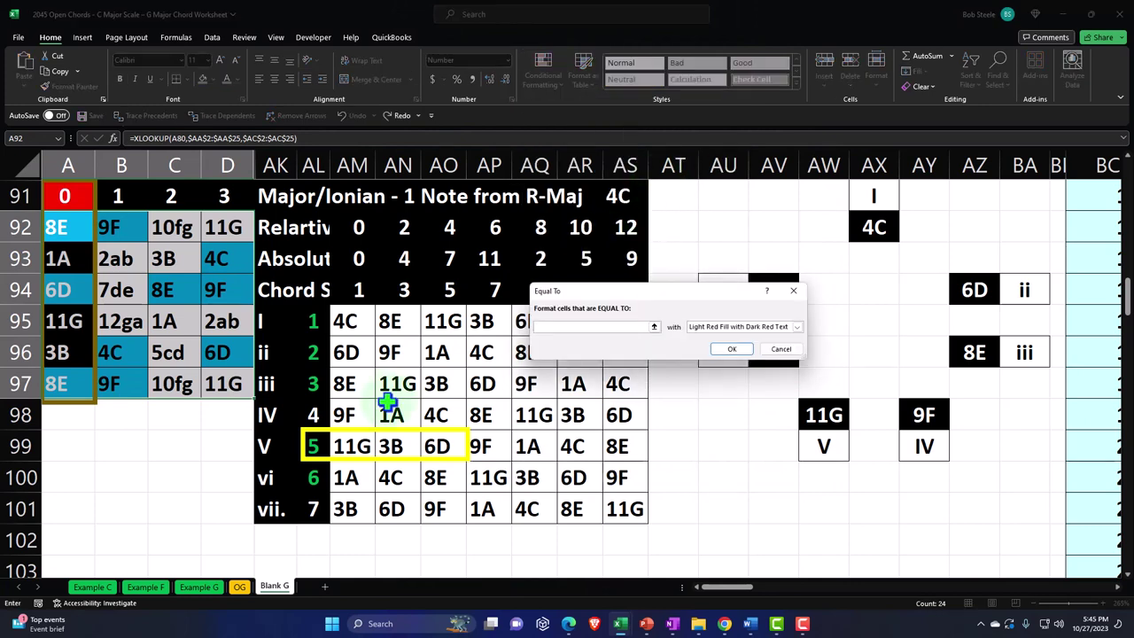
{"action": "left_click", "coordinate": [359, 441]}
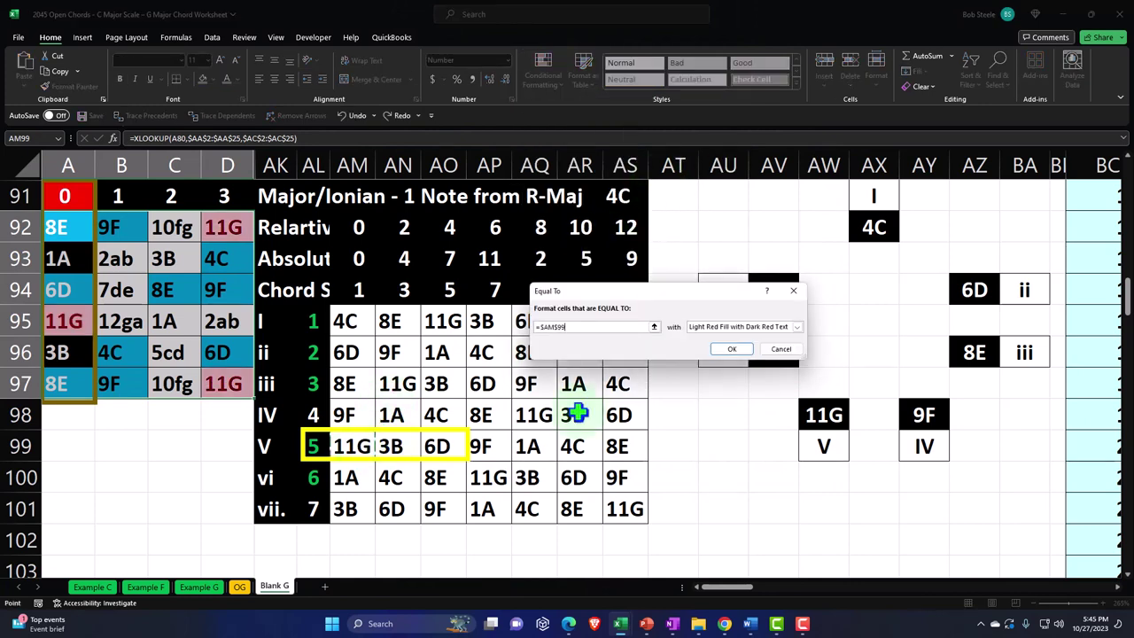
{"action": "left_click", "coordinate": [800, 331]}
{"action": "left_click", "coordinate": [726, 396]}
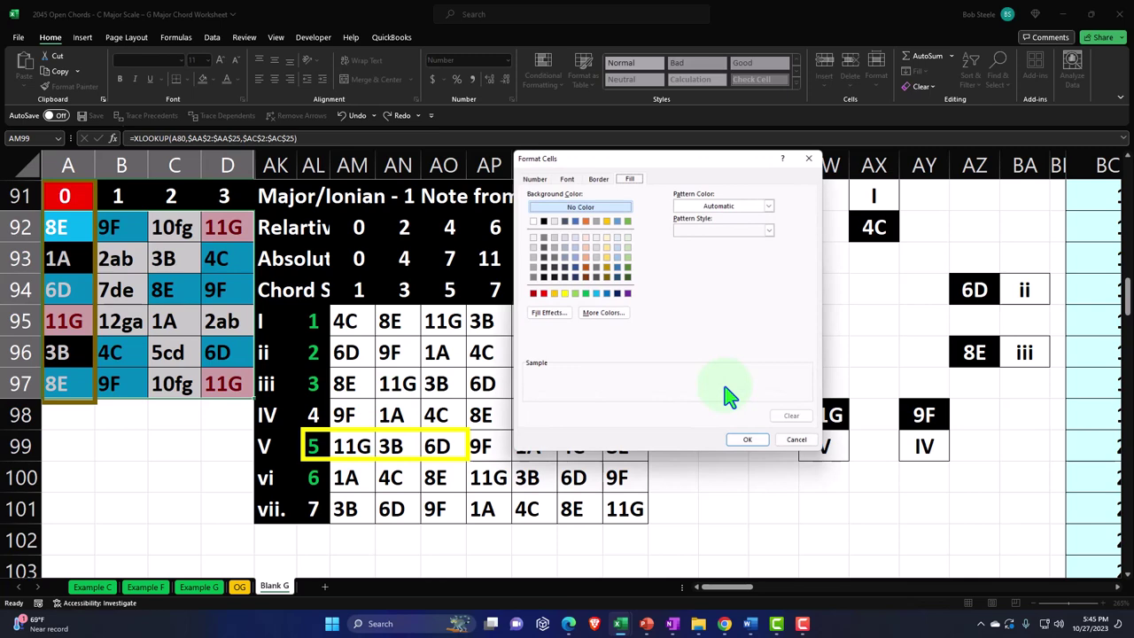
{"action": "left_click", "coordinate": [599, 294]}
{"action": "left_click", "coordinate": [735, 441]}
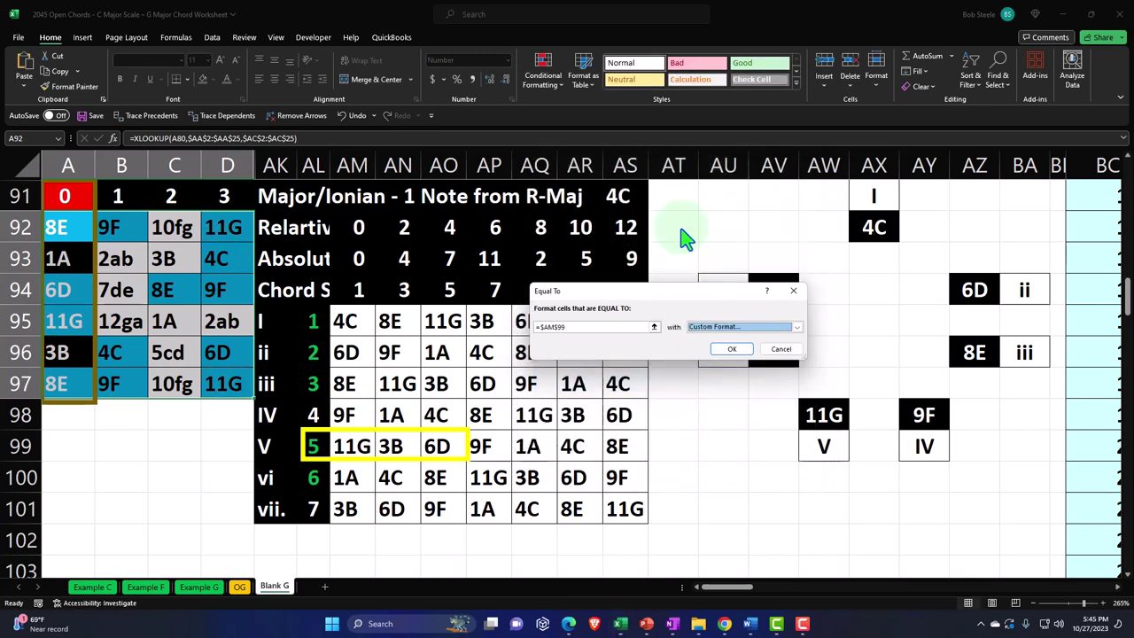
{"action": "left_click", "coordinate": [733, 349]}
- Add an Equal To highlight rule to A92:D97 for the value in $AM$100 with a custom light blue fill
{"action": "left_click", "coordinate": [543, 71]}
{"action": "mouse_move", "coordinate": [585, 109]}
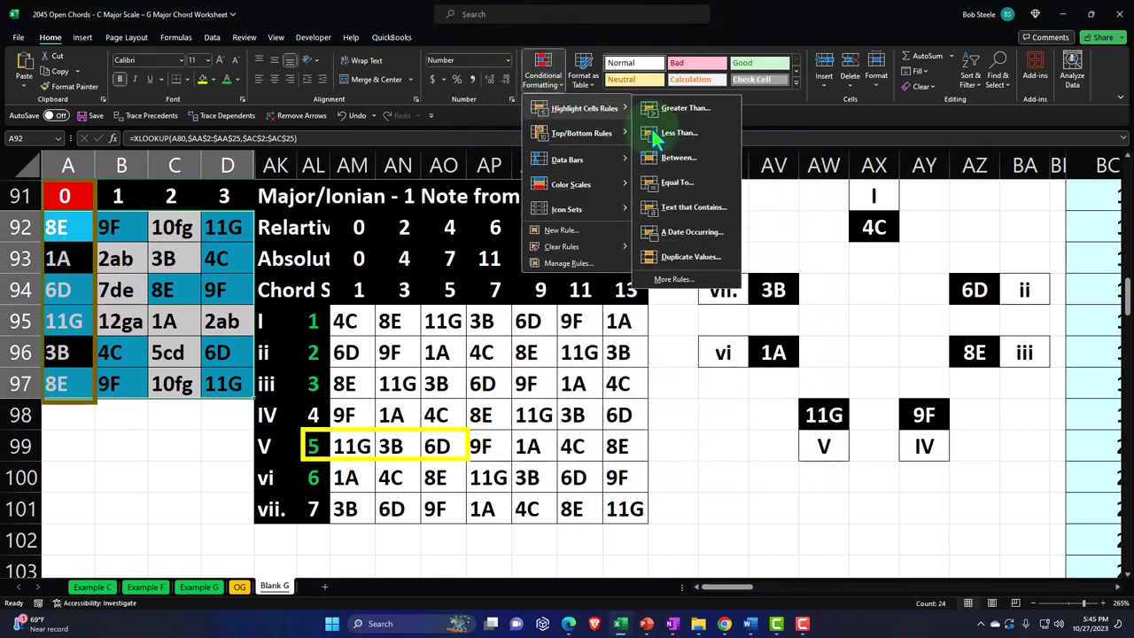
{"action": "left_click", "coordinate": [677, 182]}
{"action": "left_click", "coordinate": [347, 474]}
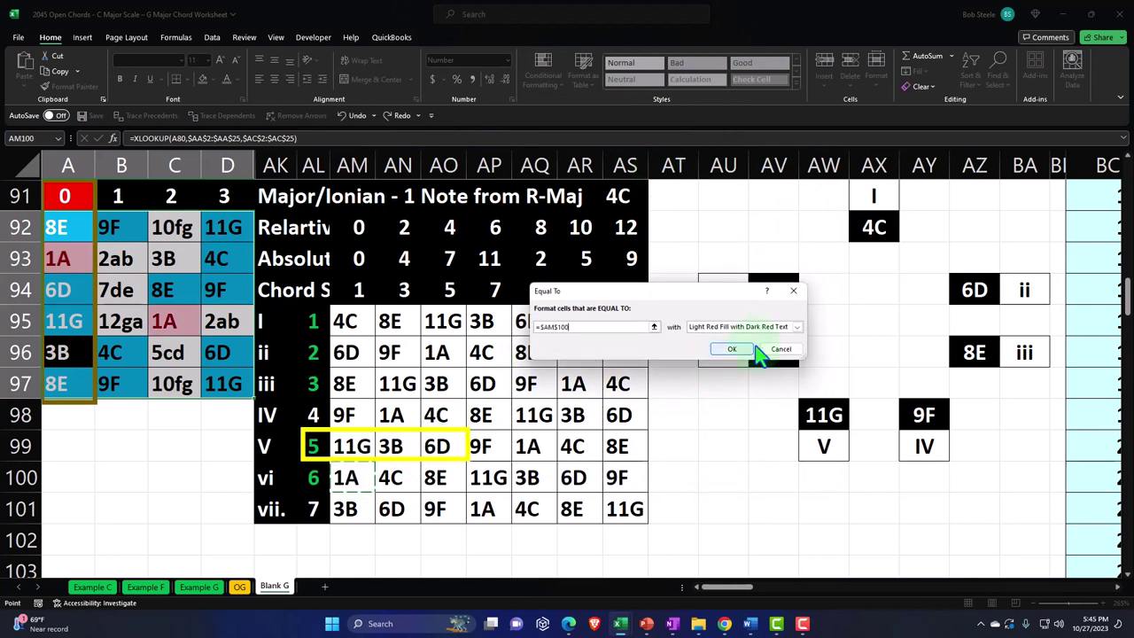
{"action": "left_click", "coordinate": [797, 327]}
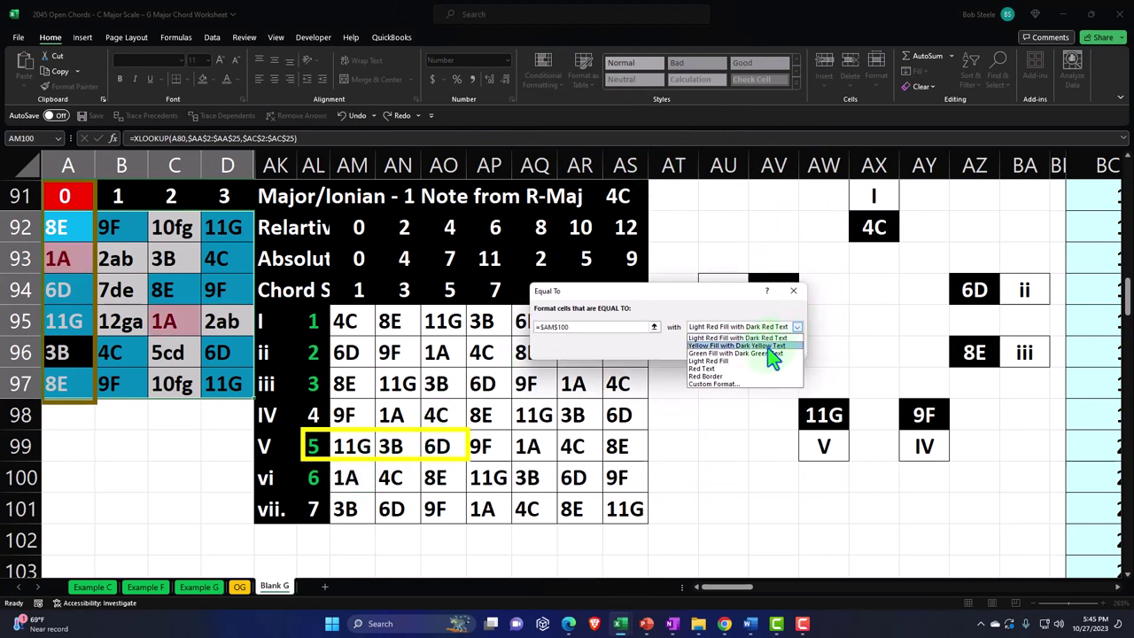
{"action": "left_click", "coordinate": [745, 384]}
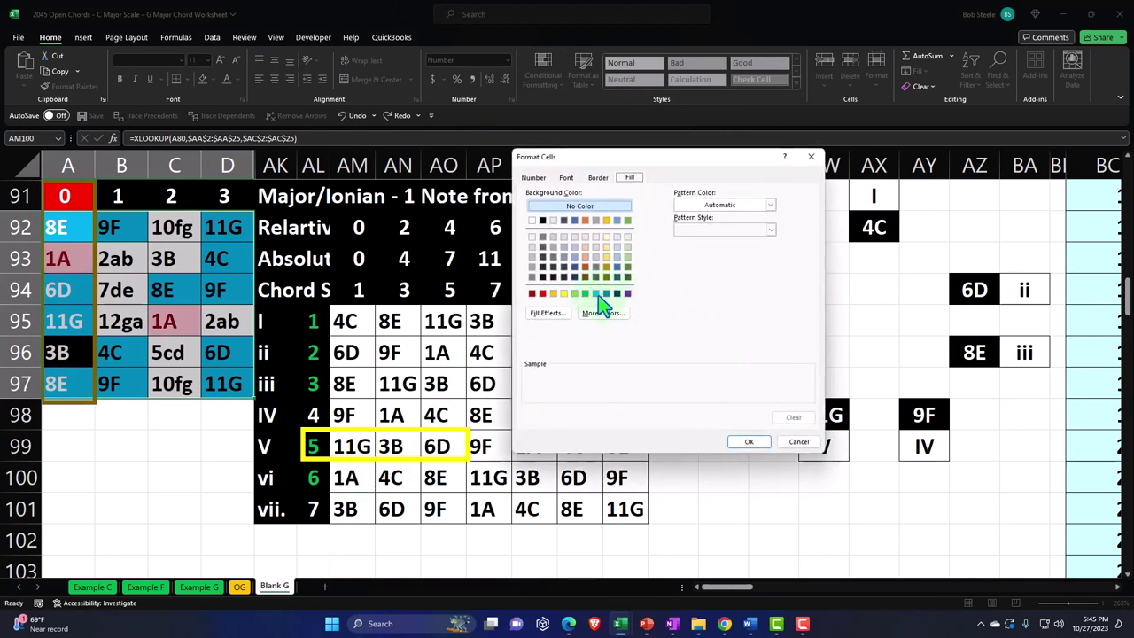
{"action": "left_click", "coordinate": [596, 293]}
{"action": "left_click", "coordinate": [748, 442]}
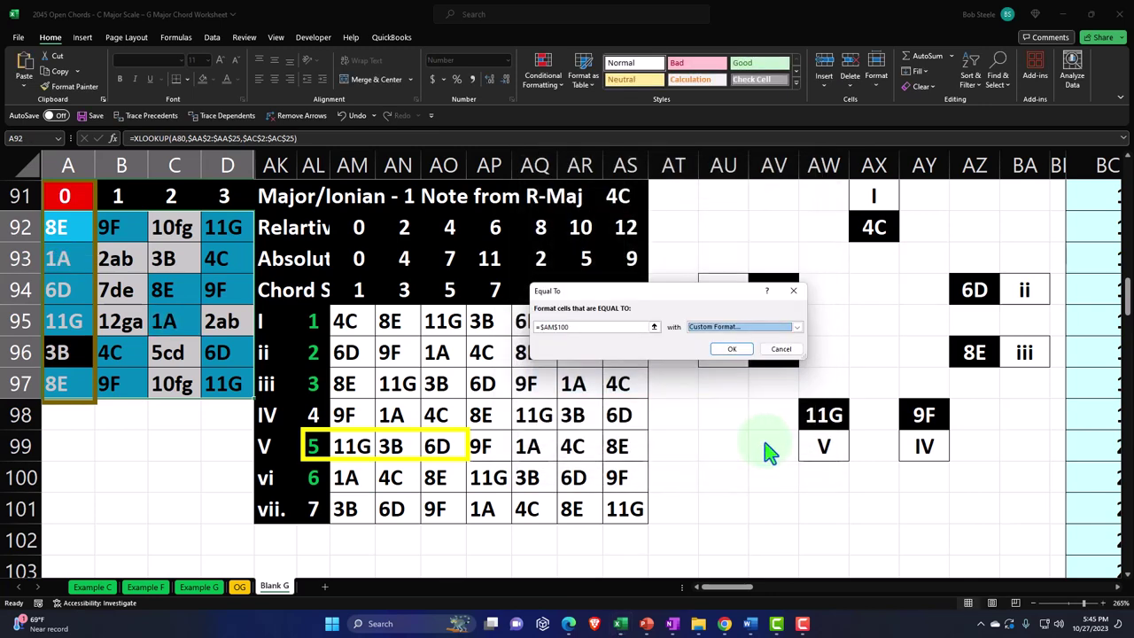
{"action": "left_click", "coordinate": [732, 352]}
- Add an Equal To highlight rule to A92:D97 for the value in $AM$101 with a custom light blue fill
{"action": "left_click", "coordinate": [546, 78]}
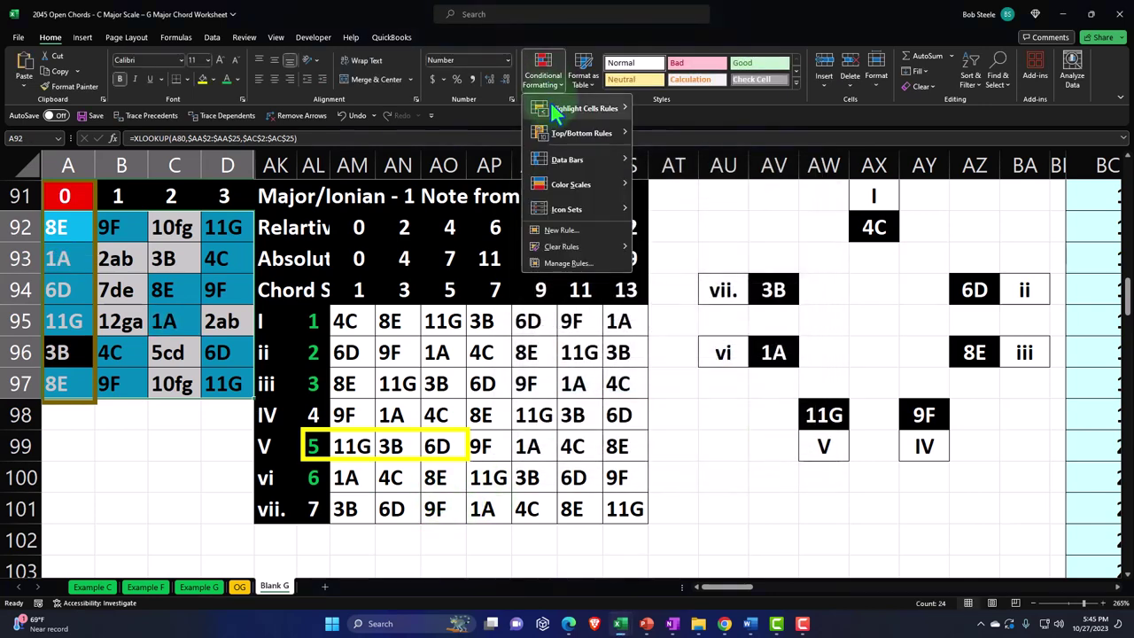
{"action": "mouse_move", "coordinate": [550, 101]}
{"action": "left_click", "coordinate": [660, 182]}
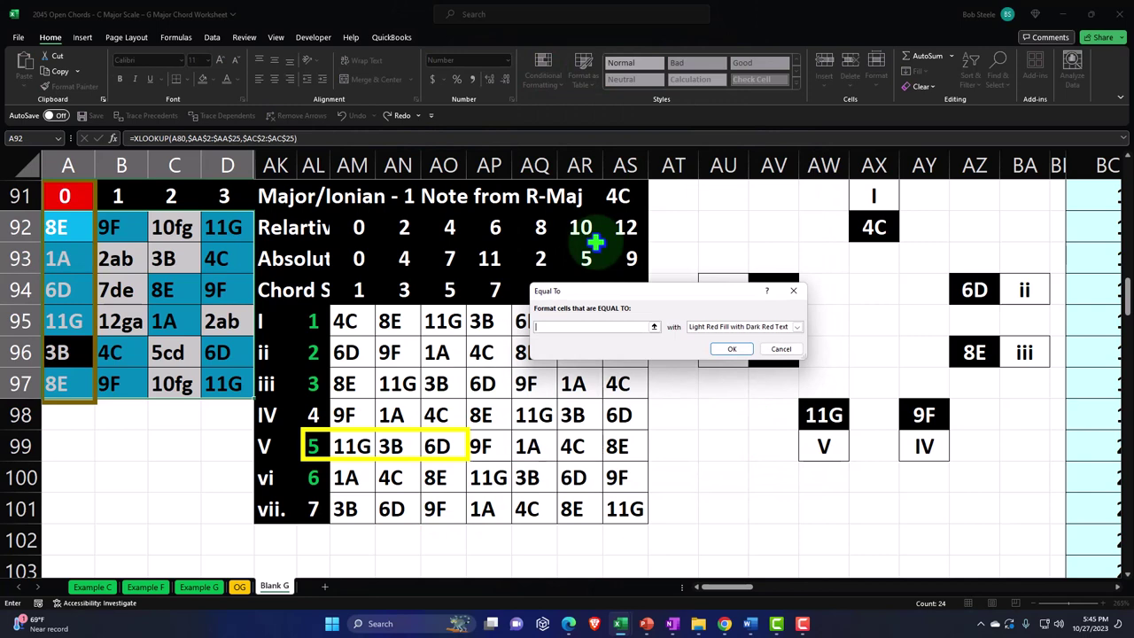
{"action": "left_click", "coordinate": [349, 506]}
{"action": "left_click", "coordinate": [795, 330]}
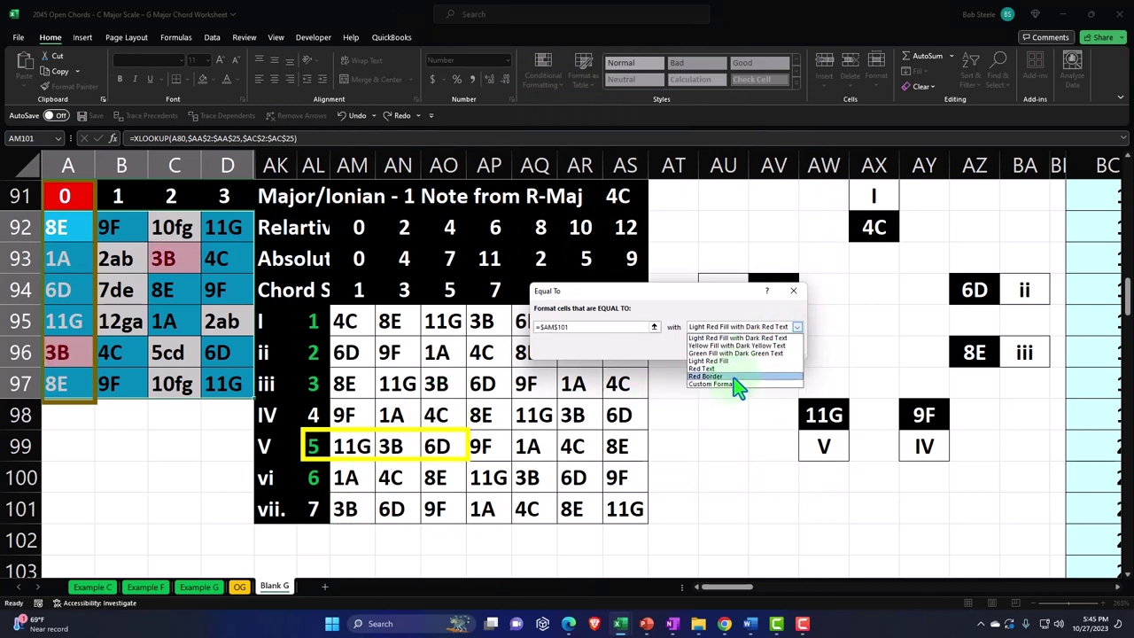
{"action": "left_click", "coordinate": [735, 391]}
{"action": "left_click", "coordinate": [606, 293]}
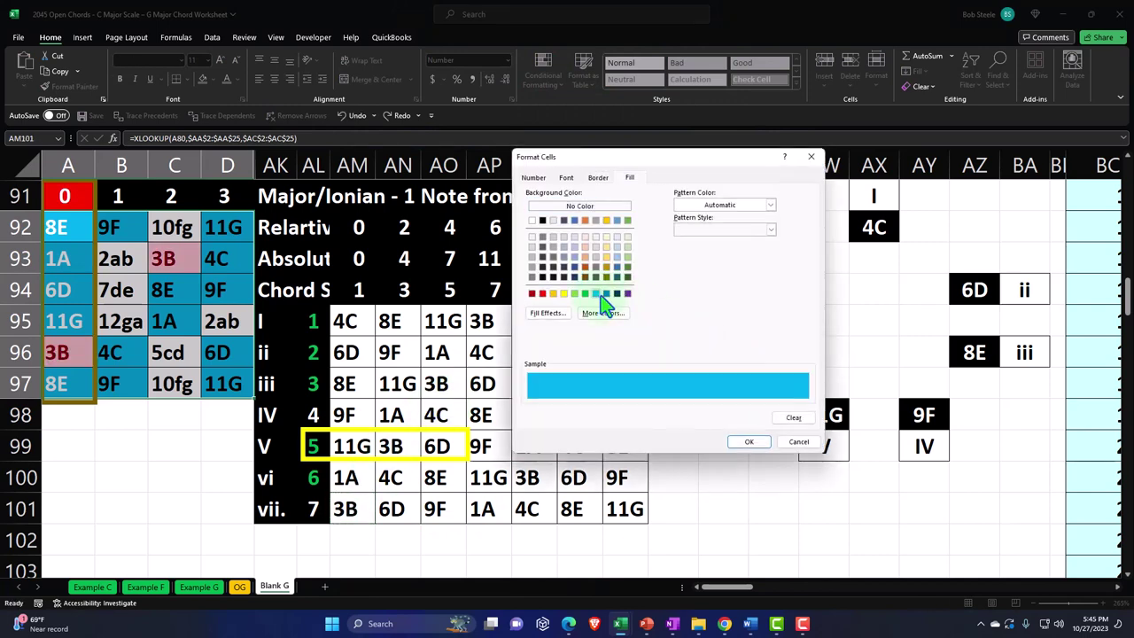
{"action": "left_click", "coordinate": [744, 443]}
{"action": "left_click", "coordinate": [723, 354]}
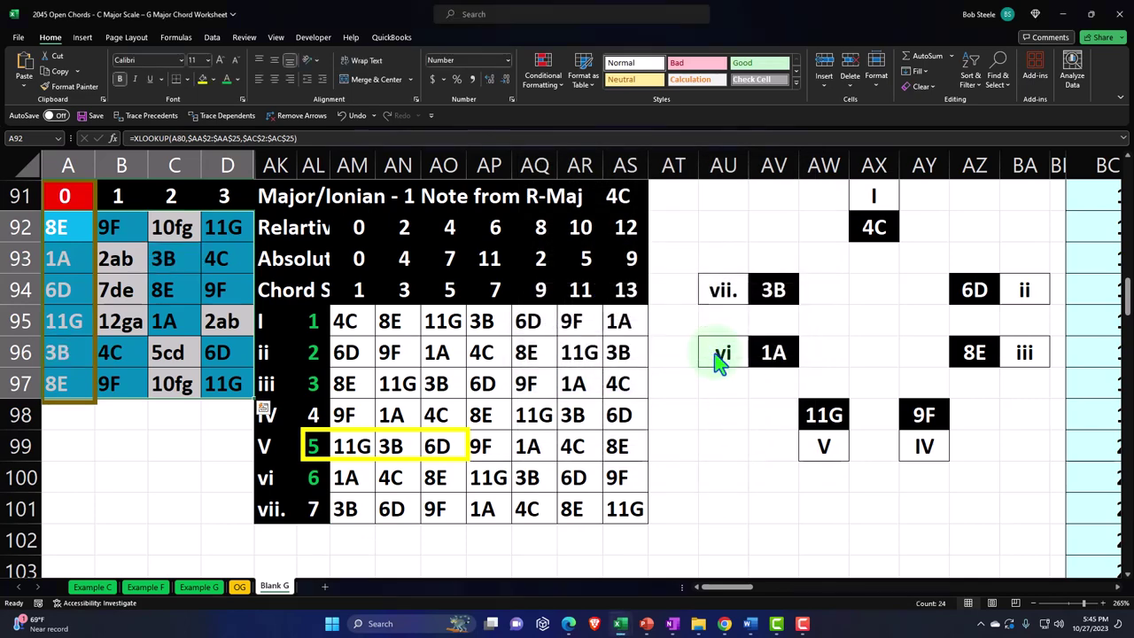
{"action": "left_click", "coordinate": [248, 440]}
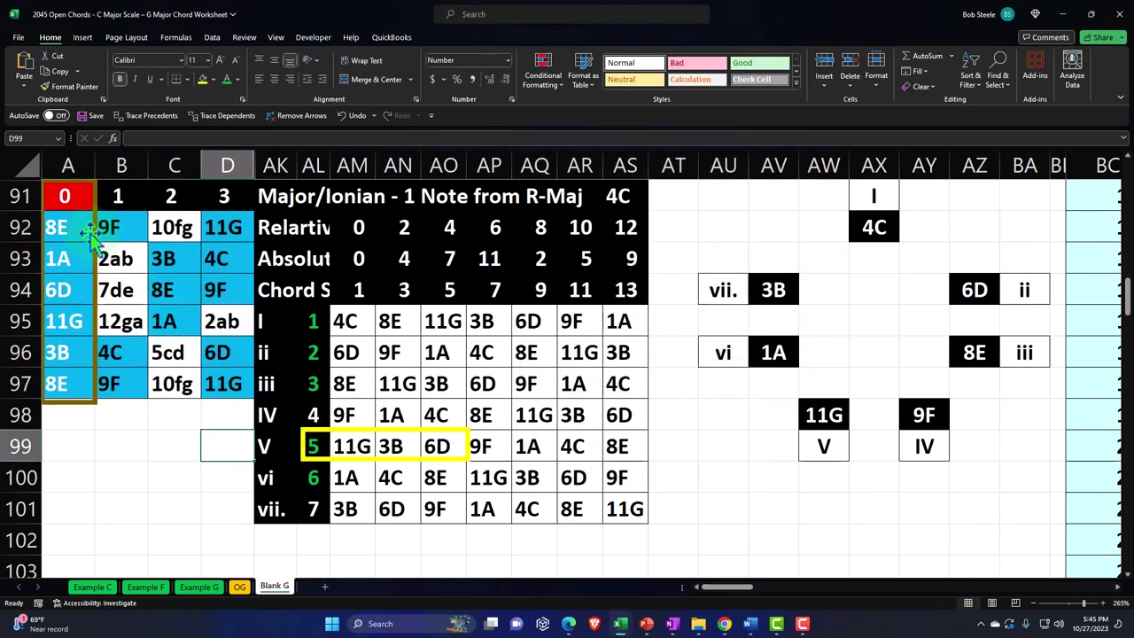
{"action": "scroll", "coordinate": [107, 251], "scroll_direction": "up", "scroll_amount": 3}
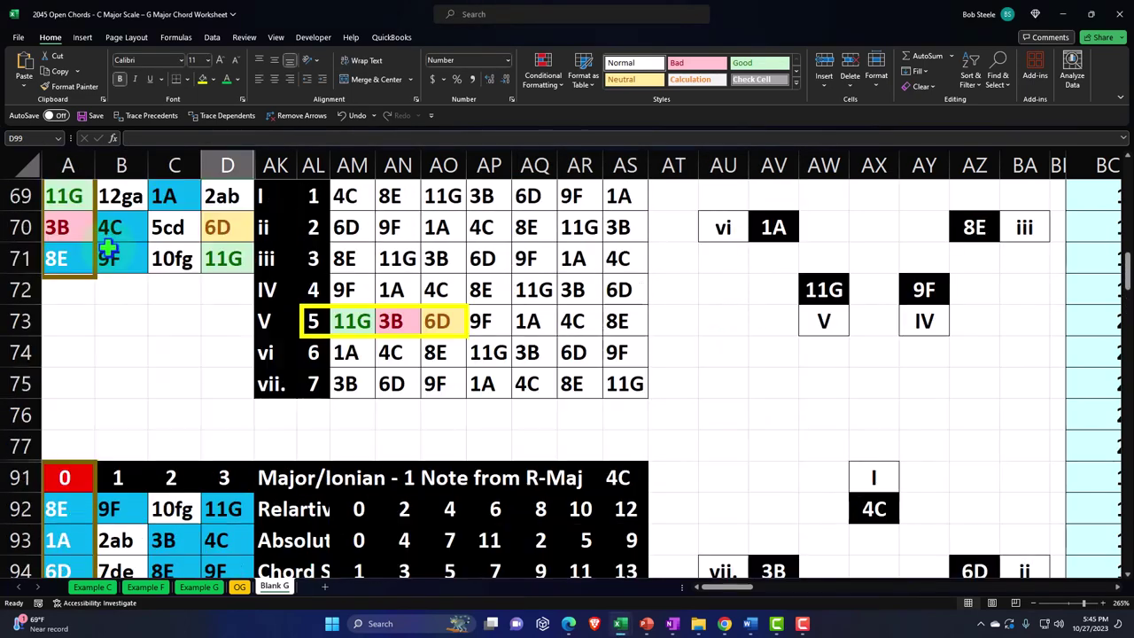
{"action": "scroll", "coordinate": [110, 240], "scroll_direction": "up", "scroll_amount": 1}
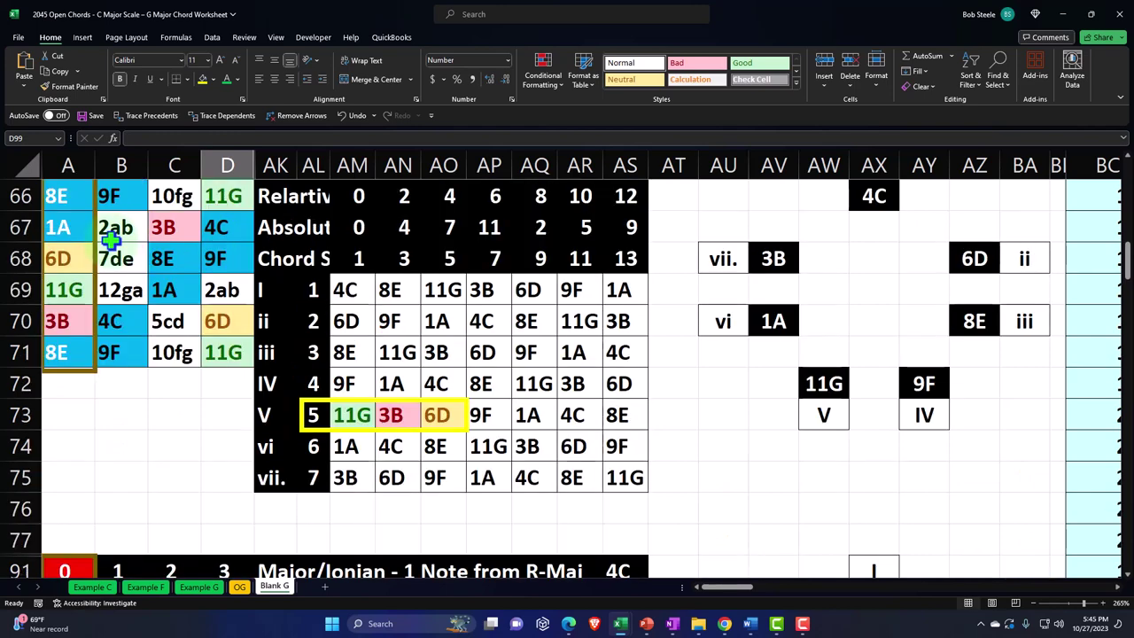
{"action": "scroll", "coordinate": [110, 234], "scroll_direction": "down", "scroll_amount": 3}
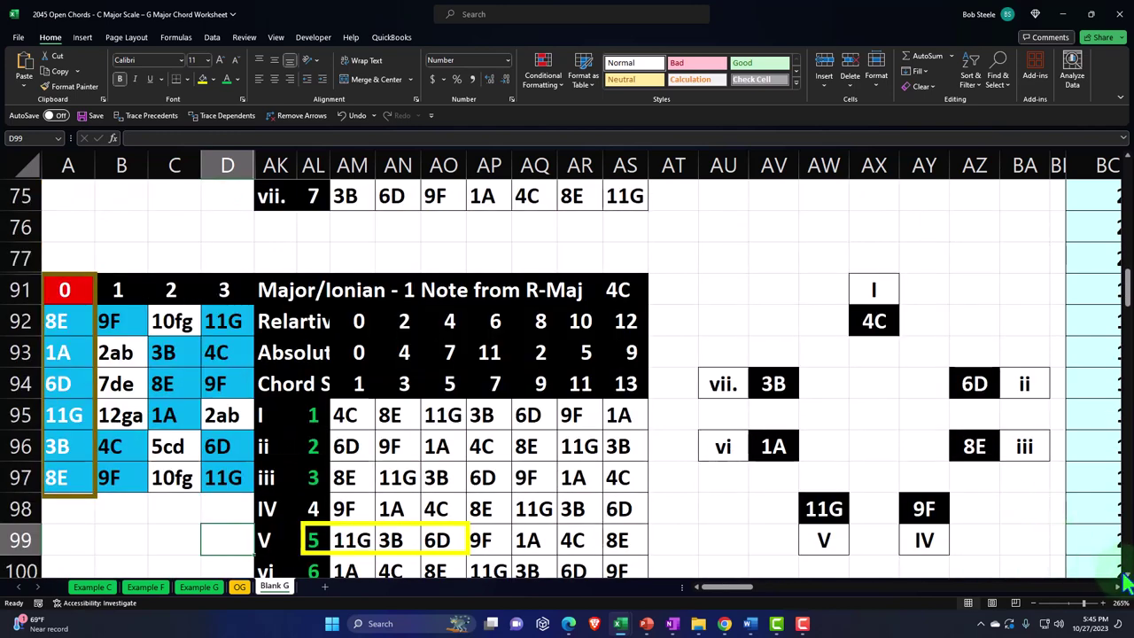
- Add an Equal To highlight rule to A92:D97 for the value in $AM$95 with a custom green fill
{"action": "left_click", "coordinate": [1124, 575]}
{"action": "left_click", "coordinate": [1125, 576]}
{"action": "left_click", "coordinate": [82, 268]}
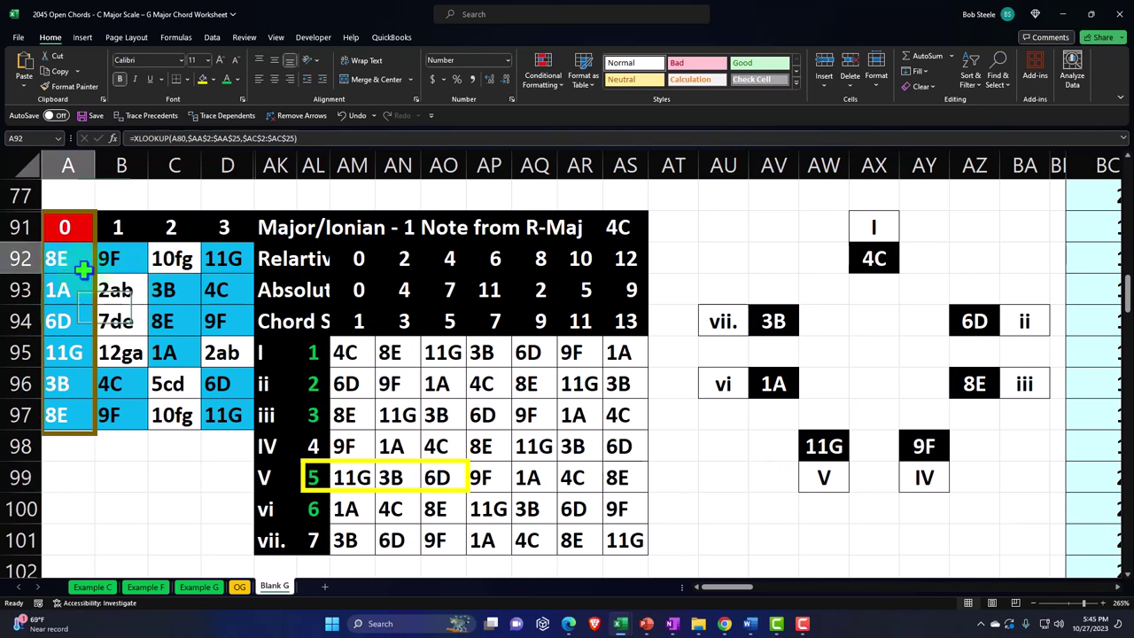
{"action": "left_click_drag", "start_coordinate": [82, 267], "coordinate": [226, 416]}
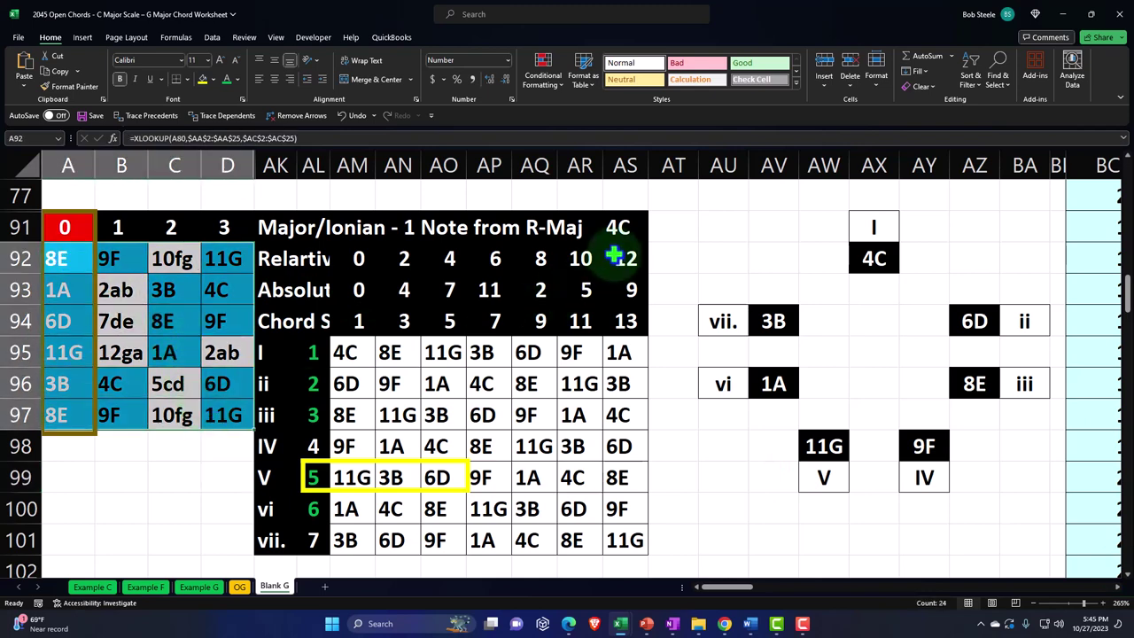
{"action": "left_click", "coordinate": [544, 76]}
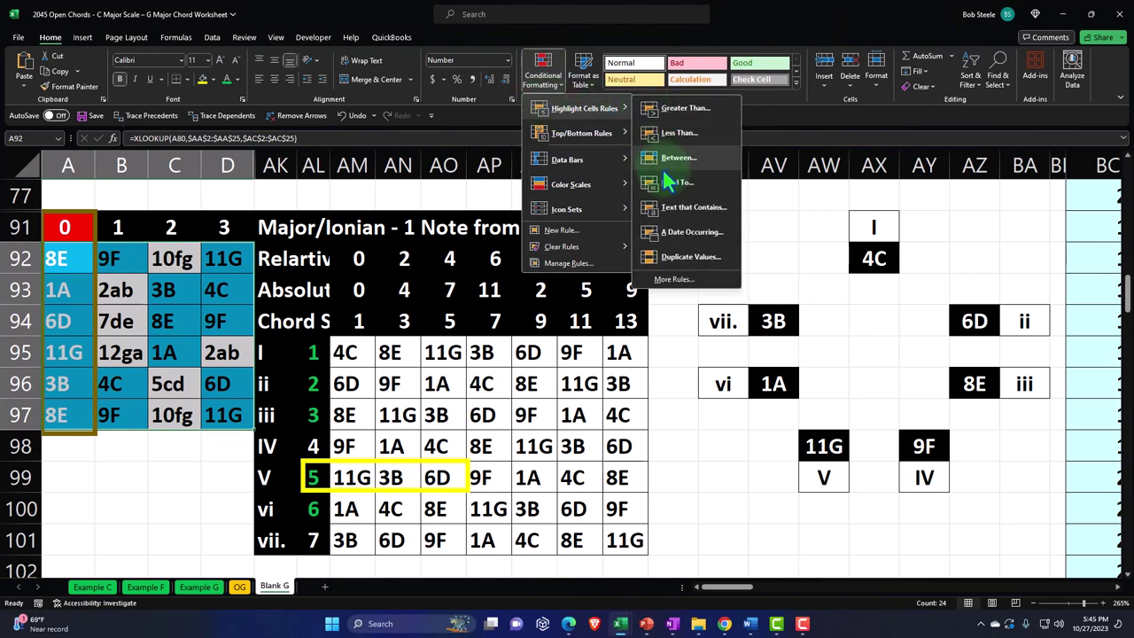
{"action": "left_click", "coordinate": [669, 193]}
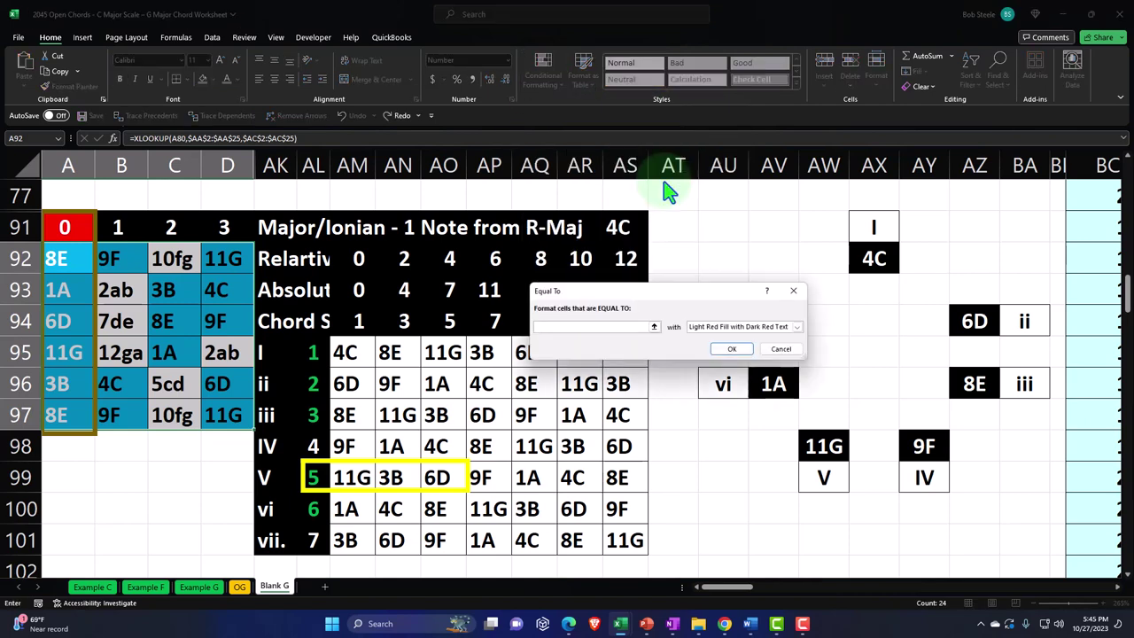
{"action": "left_click", "coordinate": [350, 358]}
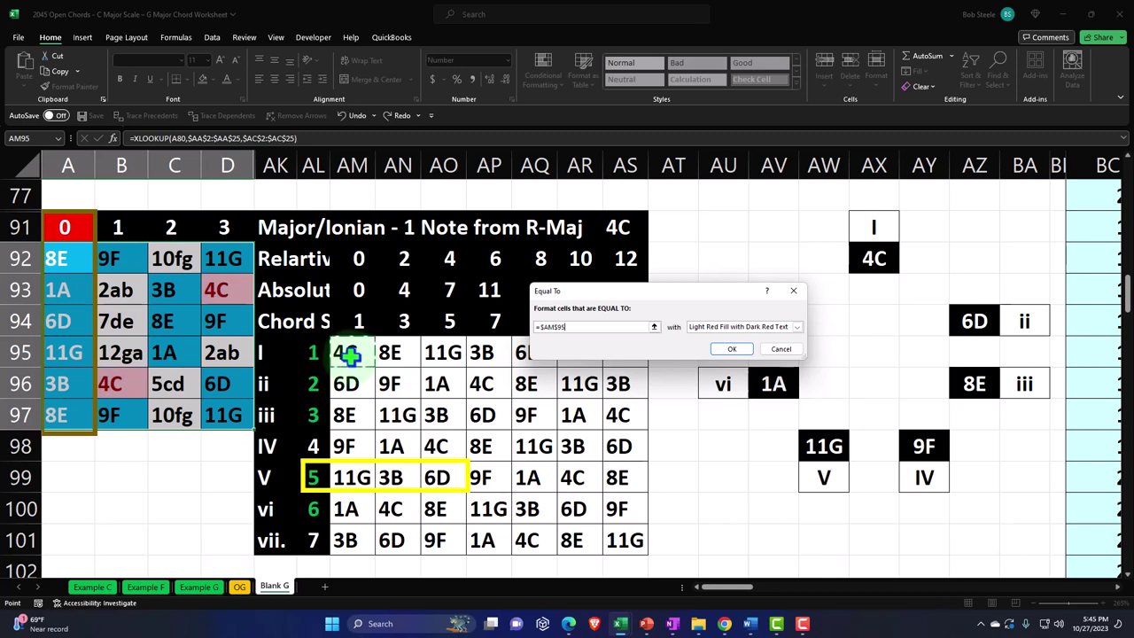
{"action": "left_click", "coordinate": [797, 328]}
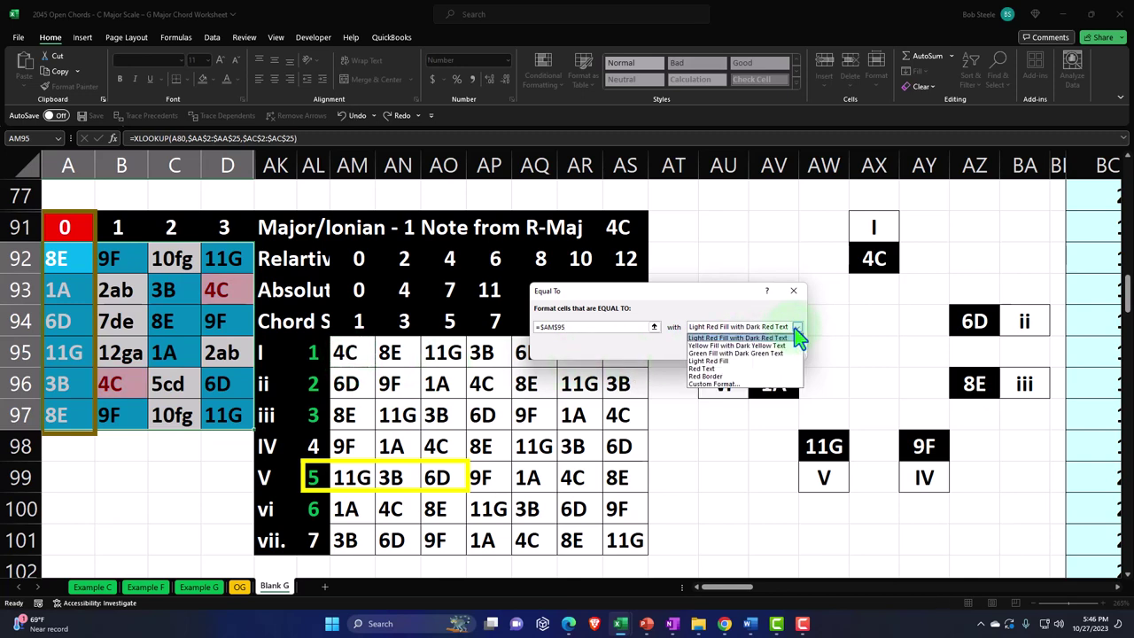
{"action": "left_click", "coordinate": [713, 384]}
{"action": "left_click", "coordinate": [584, 294]}
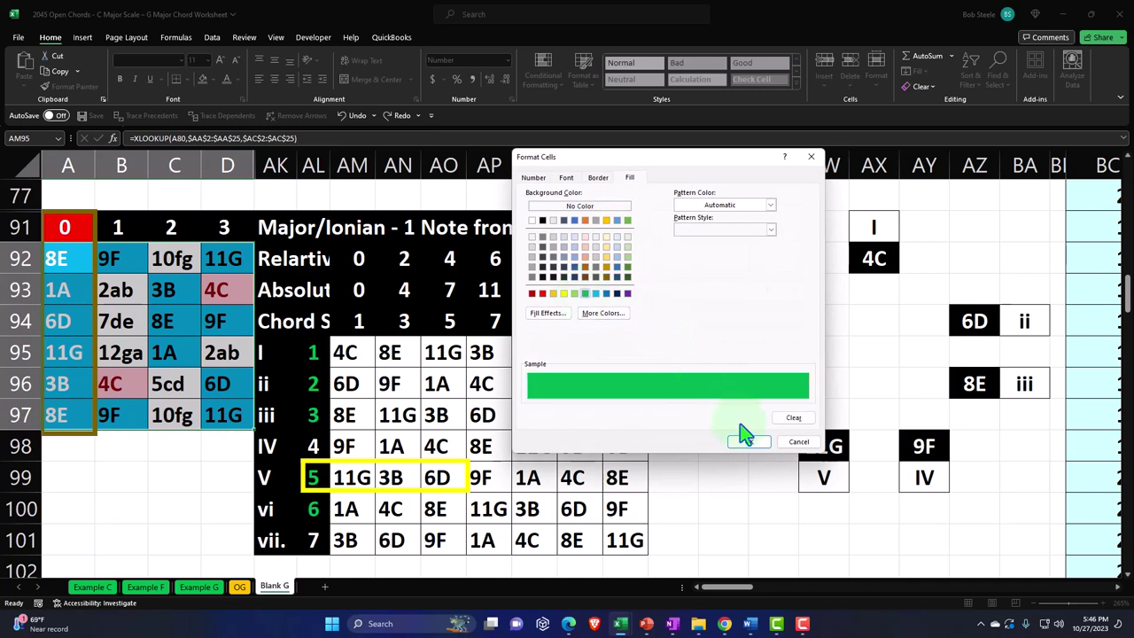
{"action": "left_click", "coordinate": [764, 445]}
{"action": "left_click", "coordinate": [734, 355]}
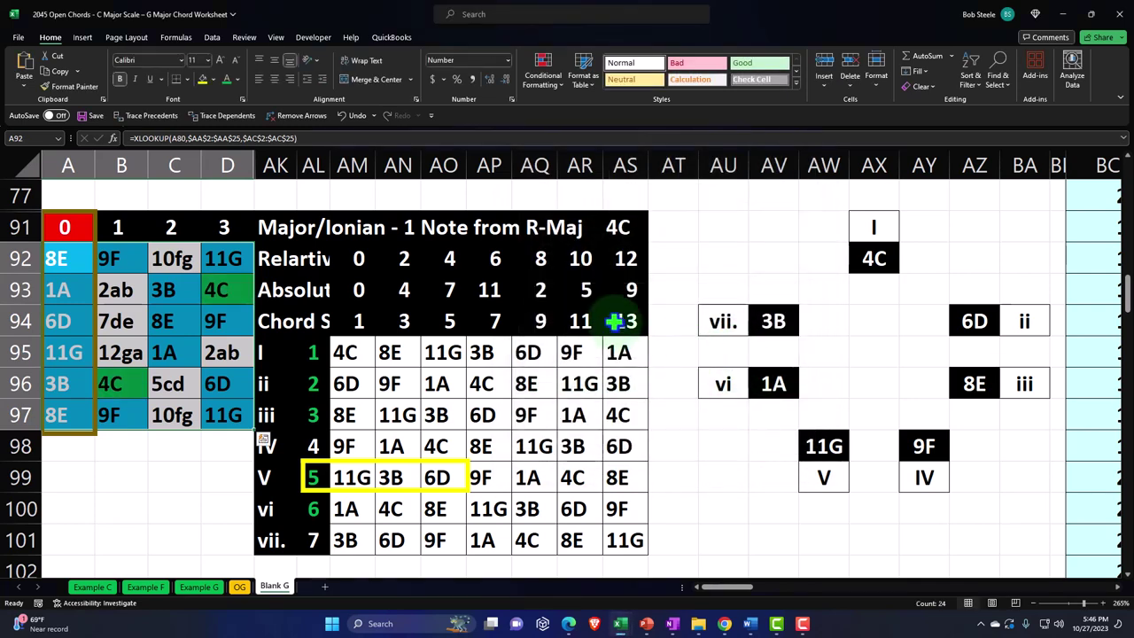
{"action": "left_click", "coordinate": [543, 76]}
{"action": "mouse_move", "coordinate": [594, 106]}
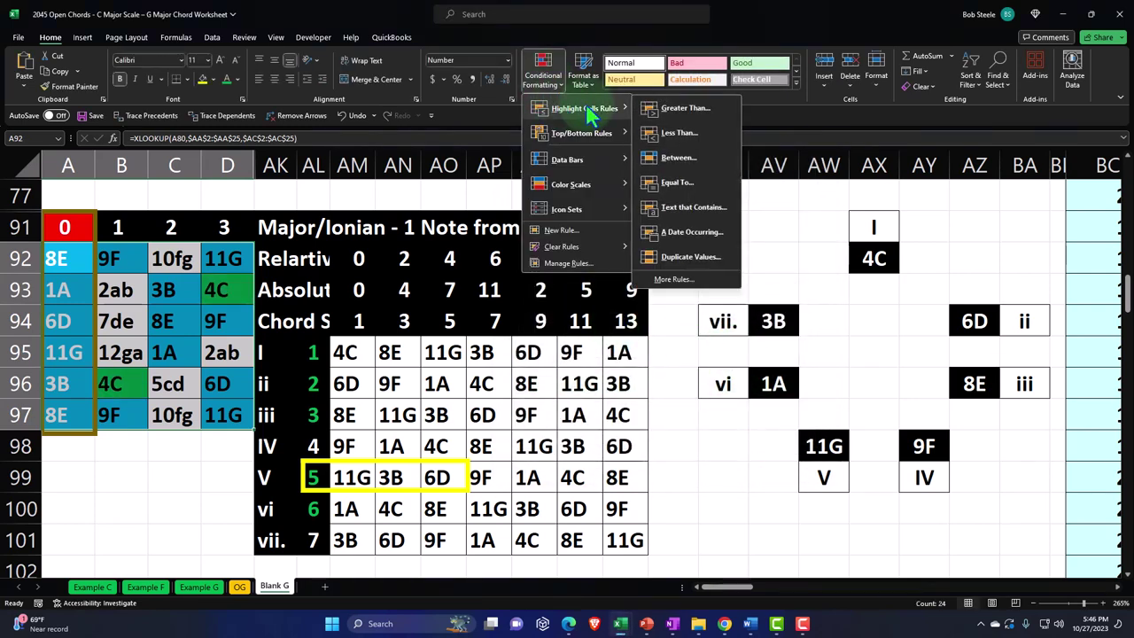
{"action": "left_click", "coordinate": [678, 167]}
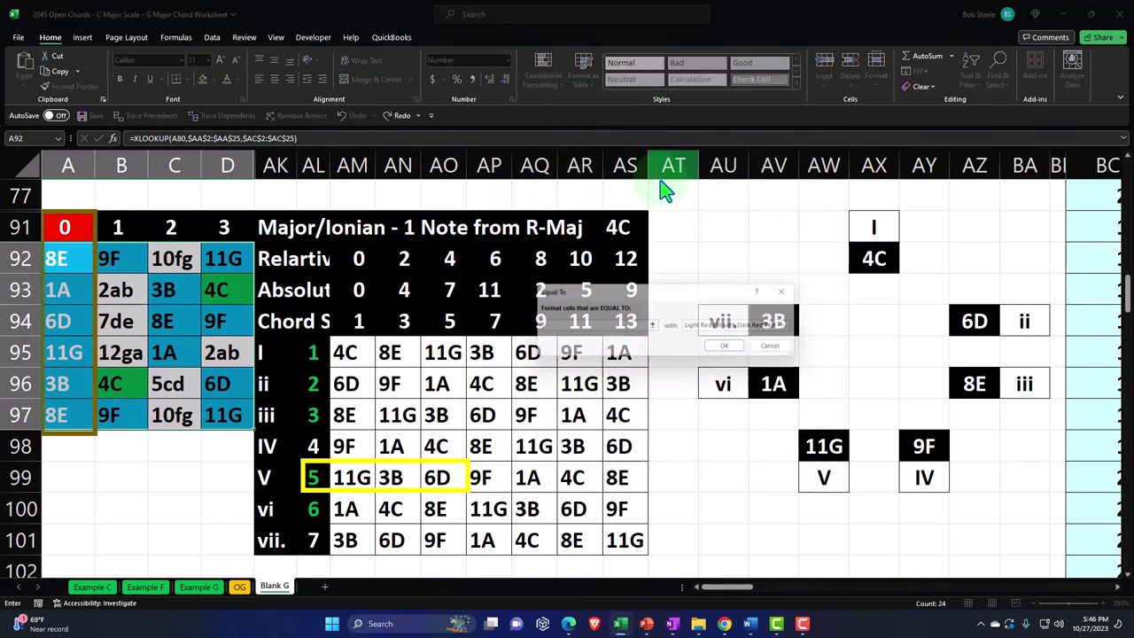
{"action": "left_click", "coordinate": [366, 382]}
{"action": "left_click", "coordinate": [727, 351]}
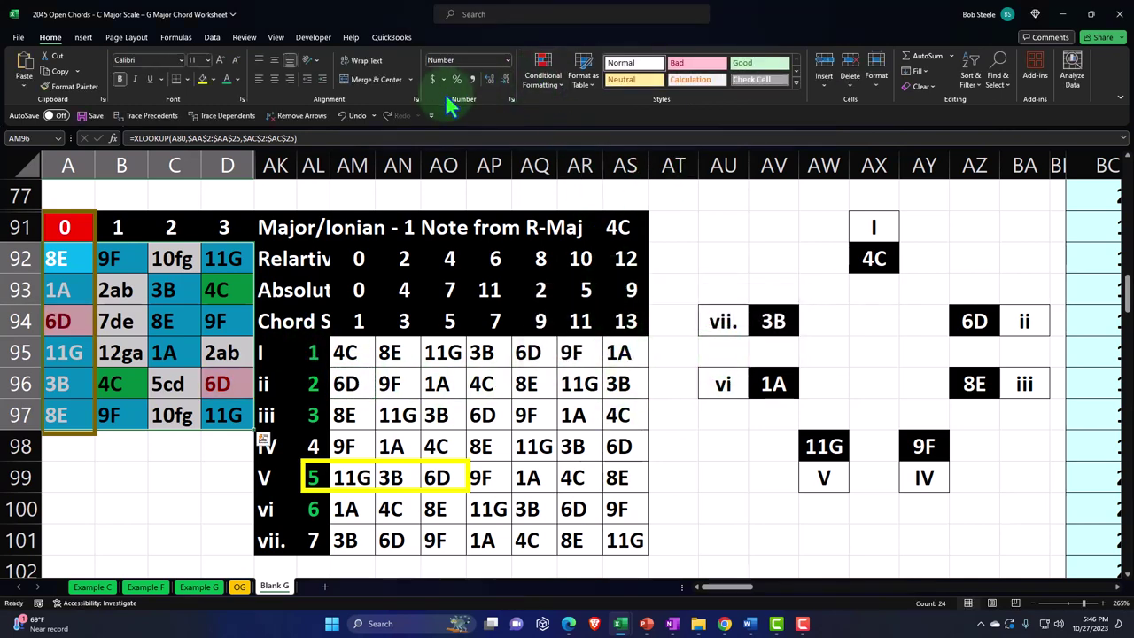
{"action": "left_click", "coordinate": [342, 120]}
- Add an Equal To highlight rule to A92:D97 for the value in $AM$96 with a custom green fill
{"action": "left_click", "coordinate": [543, 71]}
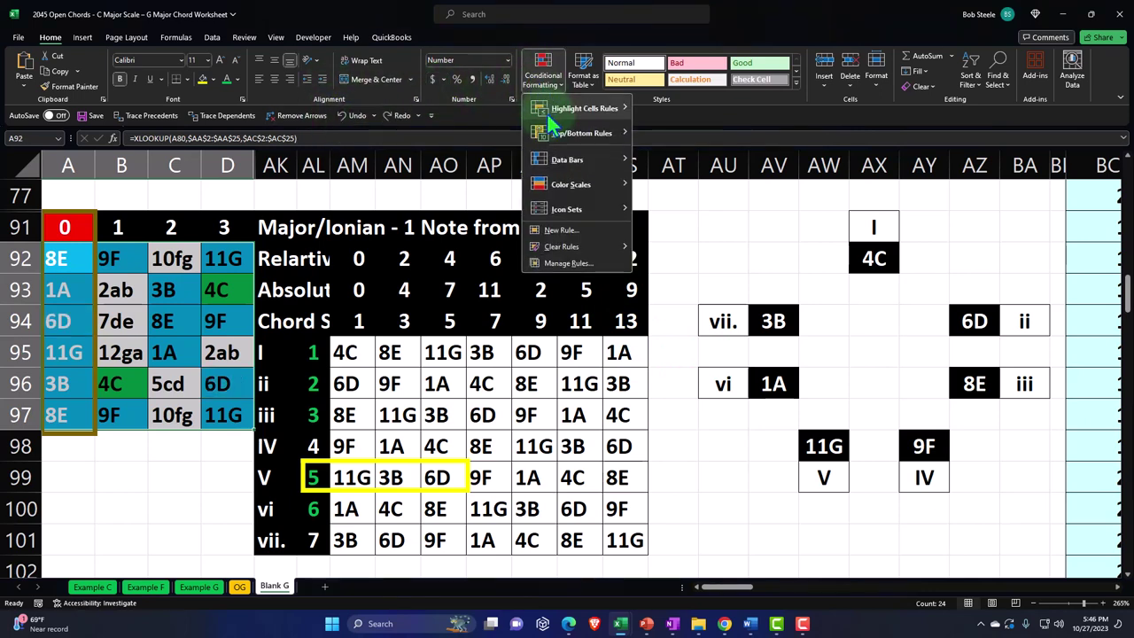
{"action": "mouse_move", "coordinate": [580, 108]}
{"action": "left_click", "coordinate": [673, 182]}
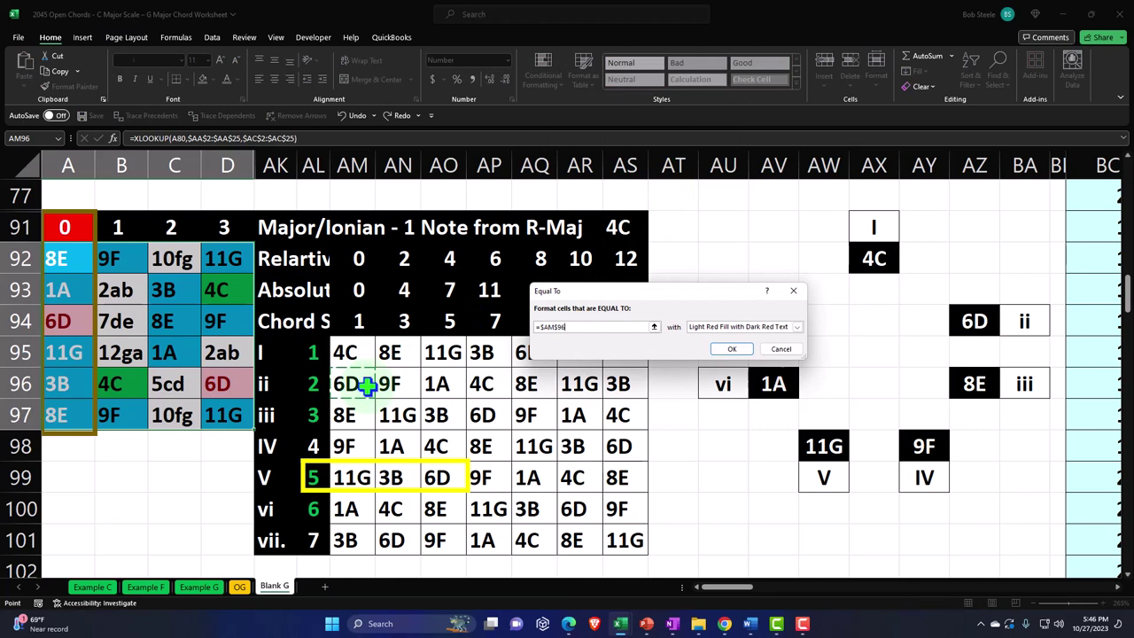
{"action": "left_click", "coordinate": [796, 326]}
{"action": "left_click", "coordinate": [727, 396]}
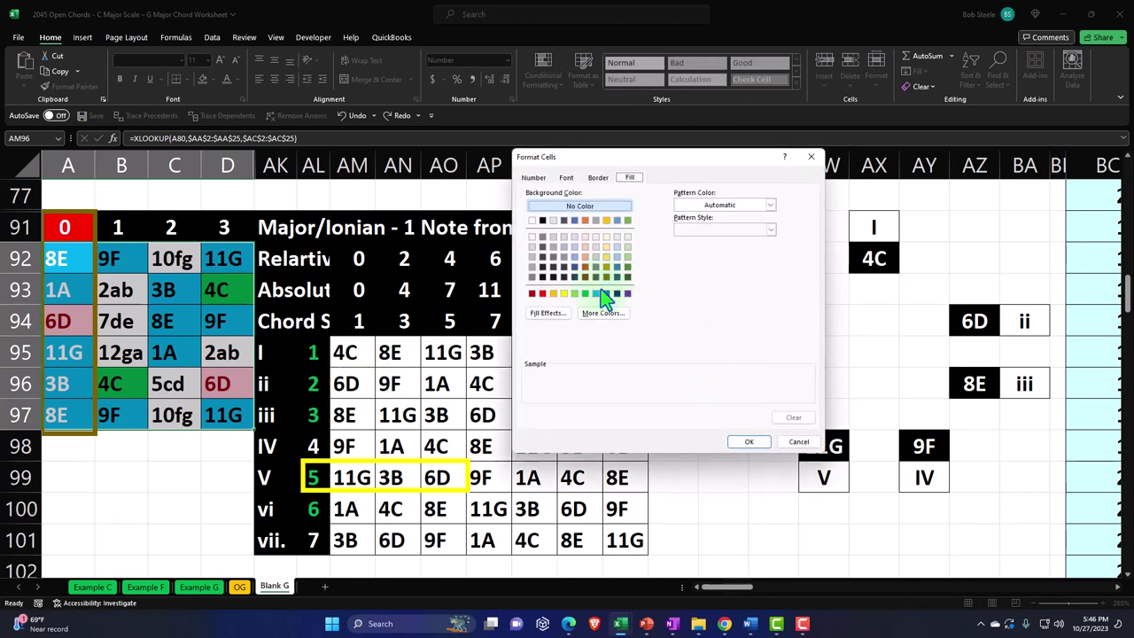
{"action": "left_click", "coordinate": [585, 293]}
{"action": "left_click", "coordinate": [749, 441]}
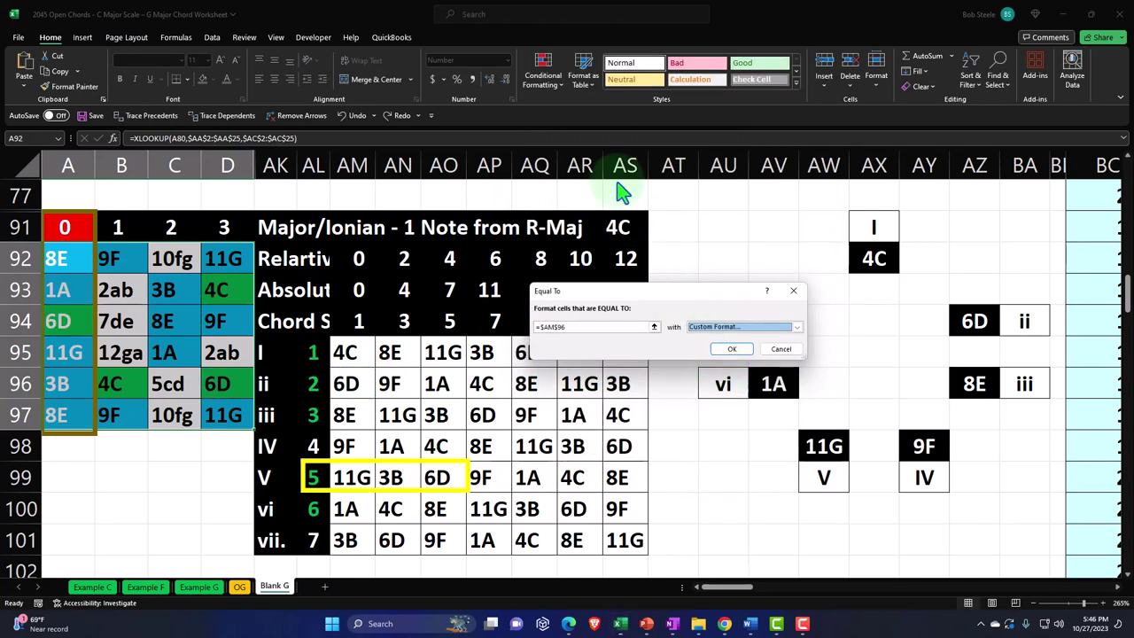
{"action": "left_click", "coordinate": [732, 348]}
- Add an Equal To highlight rule to A92:D97 for the value in $AM$97 with a custom green fill
{"action": "left_click", "coordinate": [543, 71]}
{"action": "mouse_move", "coordinate": [561, 113]}
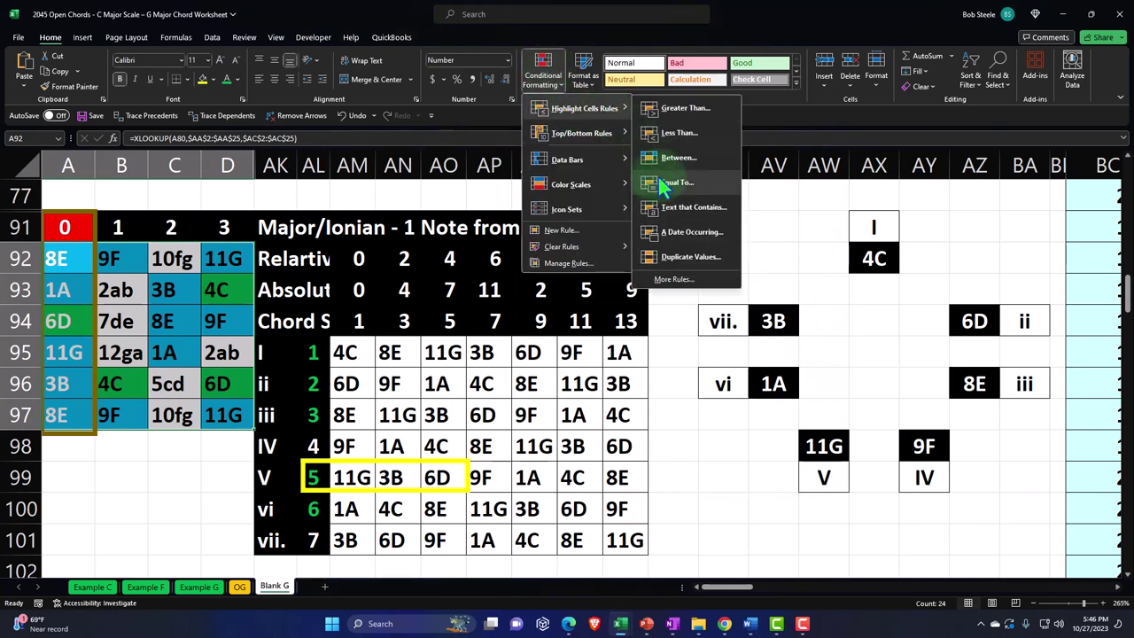
{"action": "left_click", "coordinate": [672, 182]}
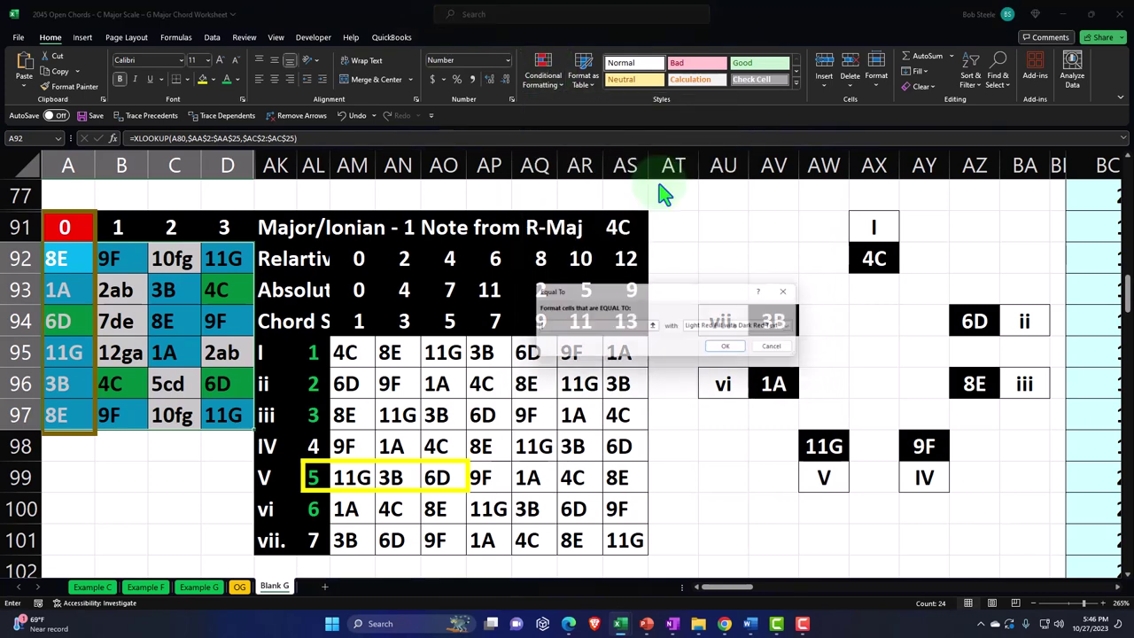
{"action": "left_click", "coordinate": [347, 413]}
{"action": "left_click", "coordinate": [797, 327]}
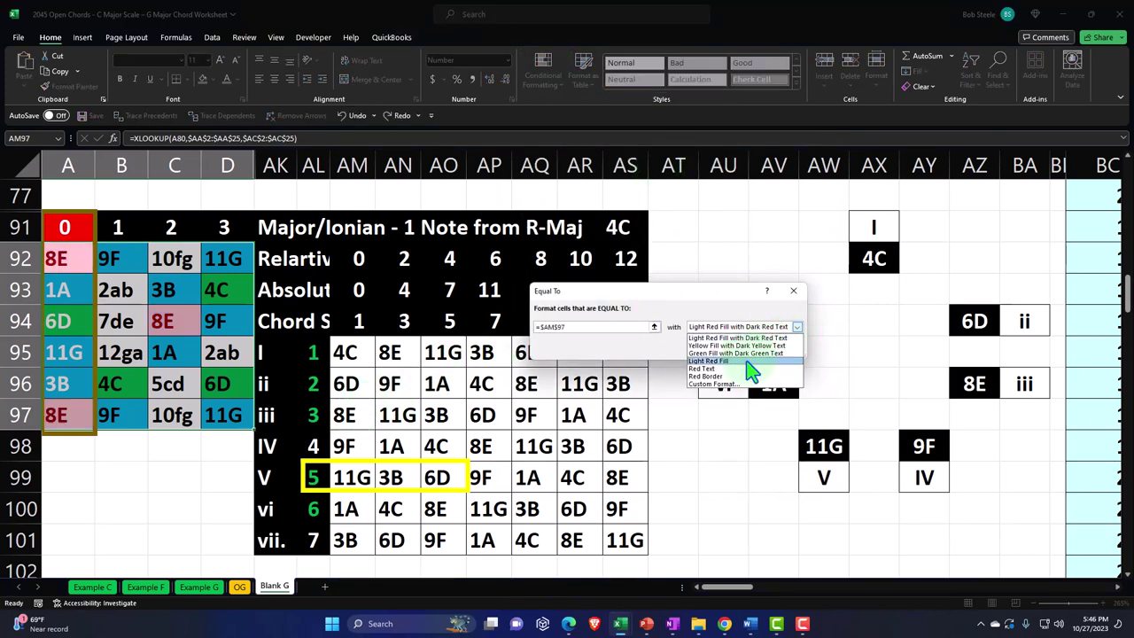
{"action": "left_click", "coordinate": [715, 384]}
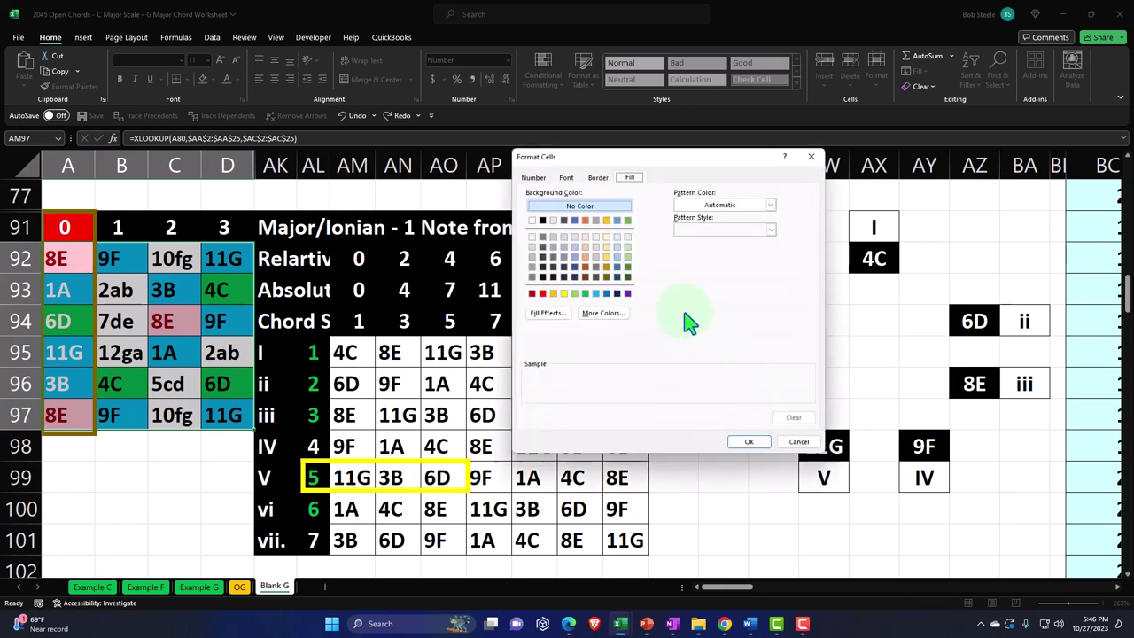
{"action": "left_click", "coordinate": [585, 293]}
{"action": "left_click", "coordinate": [747, 444]}
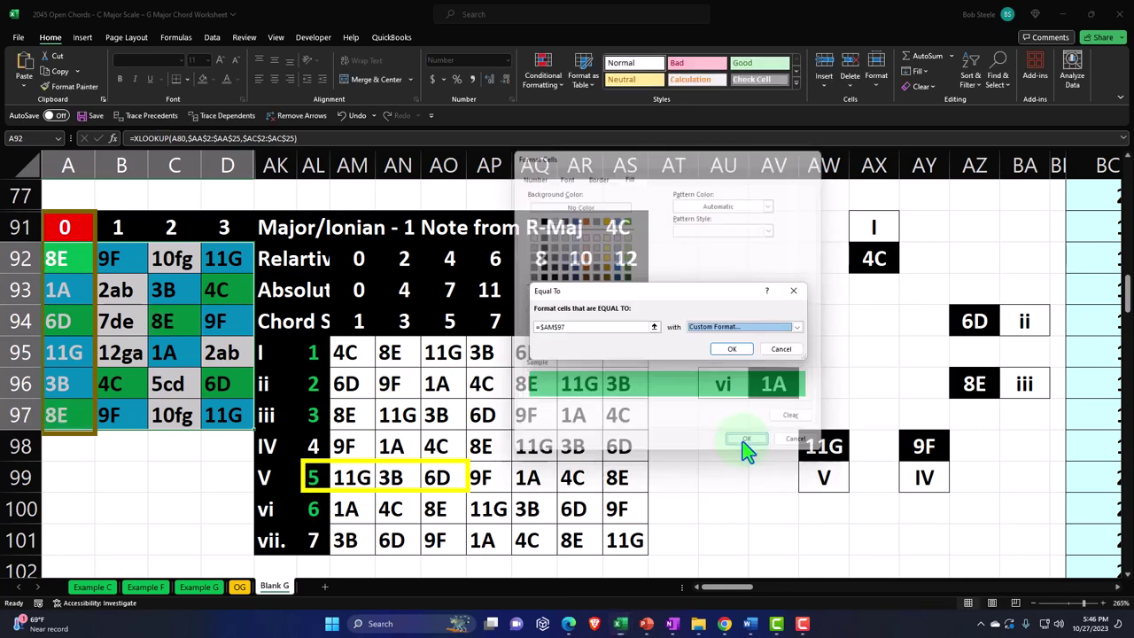
{"action": "left_click", "coordinate": [735, 350]}
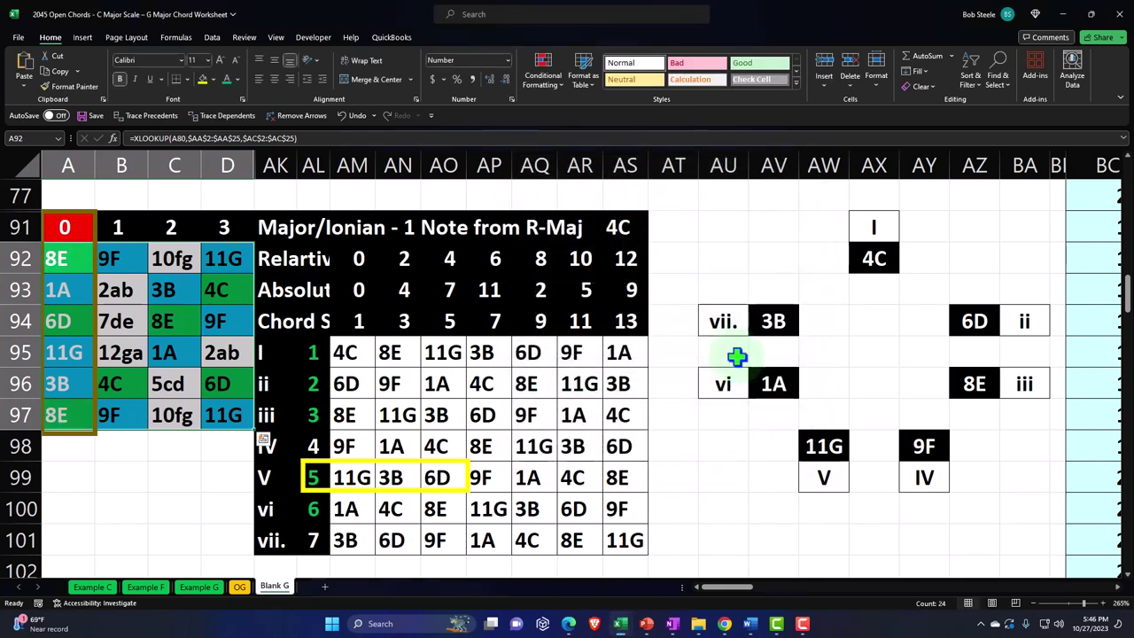
- Add an Equal To highlight rule to A92:D97 for the value in $AM$99 with a custom green fill
{"action": "left_click", "coordinate": [543, 73]}
{"action": "mouse_move", "coordinate": [553, 113]}
{"action": "left_click", "coordinate": [635, 183]}
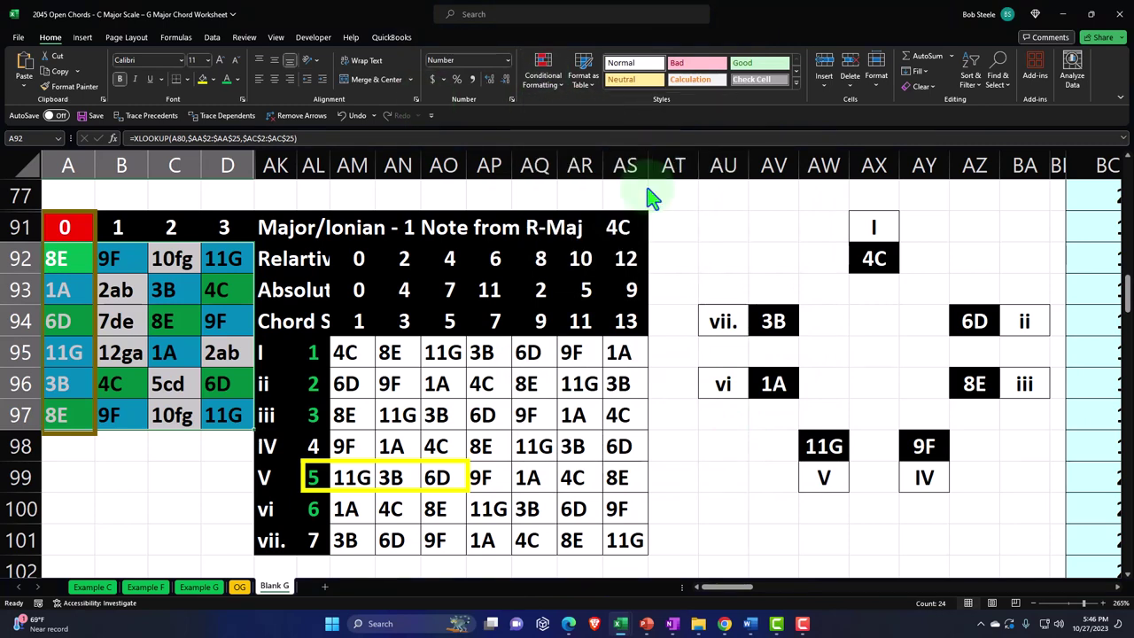
{"action": "left_click", "coordinate": [372, 475]}
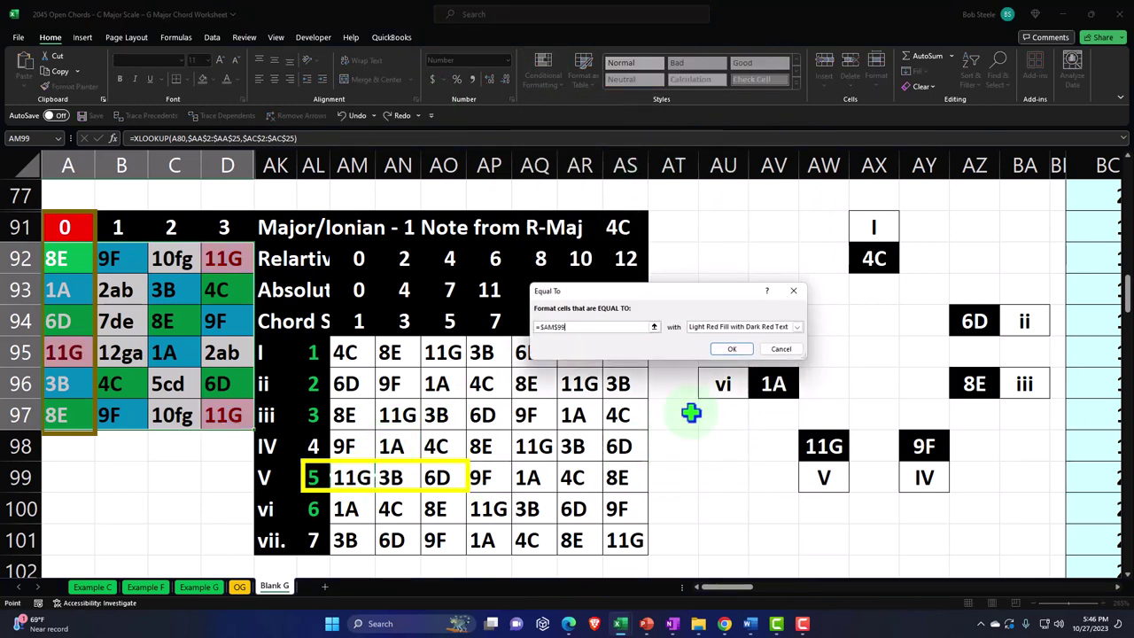
{"action": "left_click", "coordinate": [797, 327]}
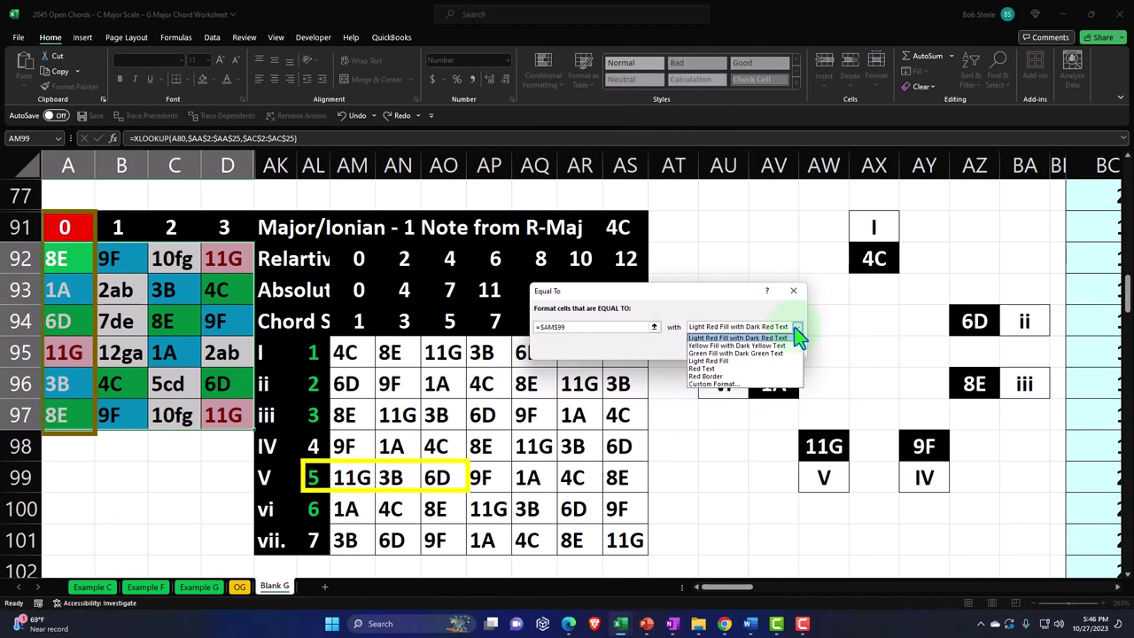
{"action": "left_click", "coordinate": [758, 384]}
{"action": "left_click", "coordinate": [584, 294]}
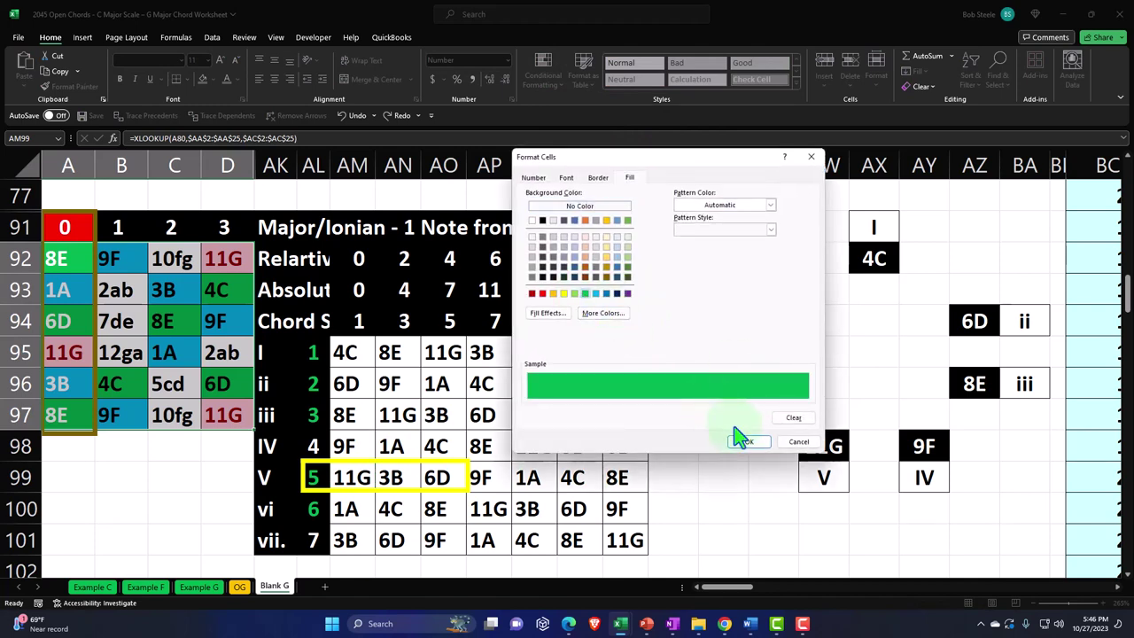
{"action": "left_click", "coordinate": [750, 442]}
{"action": "left_click", "coordinate": [723, 355]}
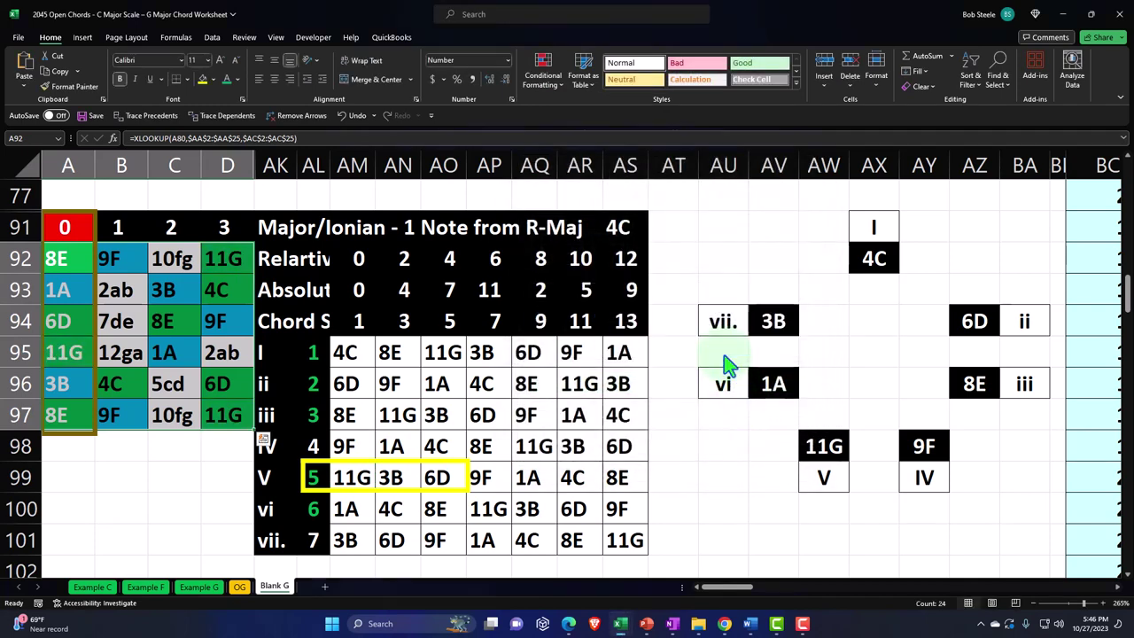
- Add an Equal To highlight rule to A92:D97 for the value in $AM$100 with a custom green fill
{"action": "left_click", "coordinate": [543, 75]}
{"action": "mouse_move", "coordinate": [550, 107]}
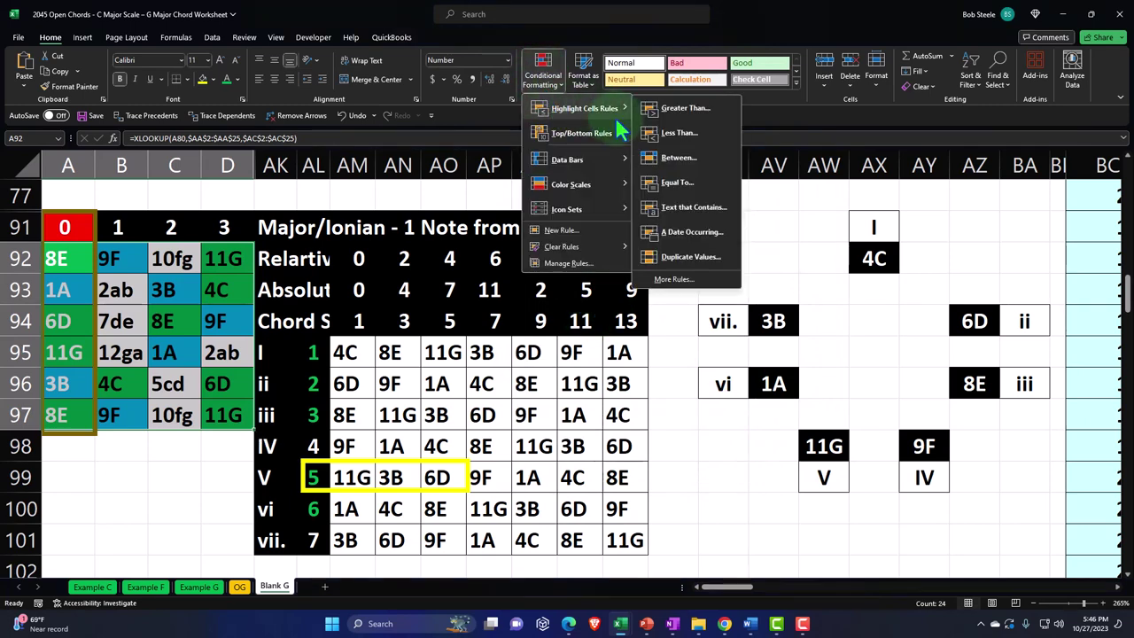
{"action": "left_click", "coordinate": [675, 181]}
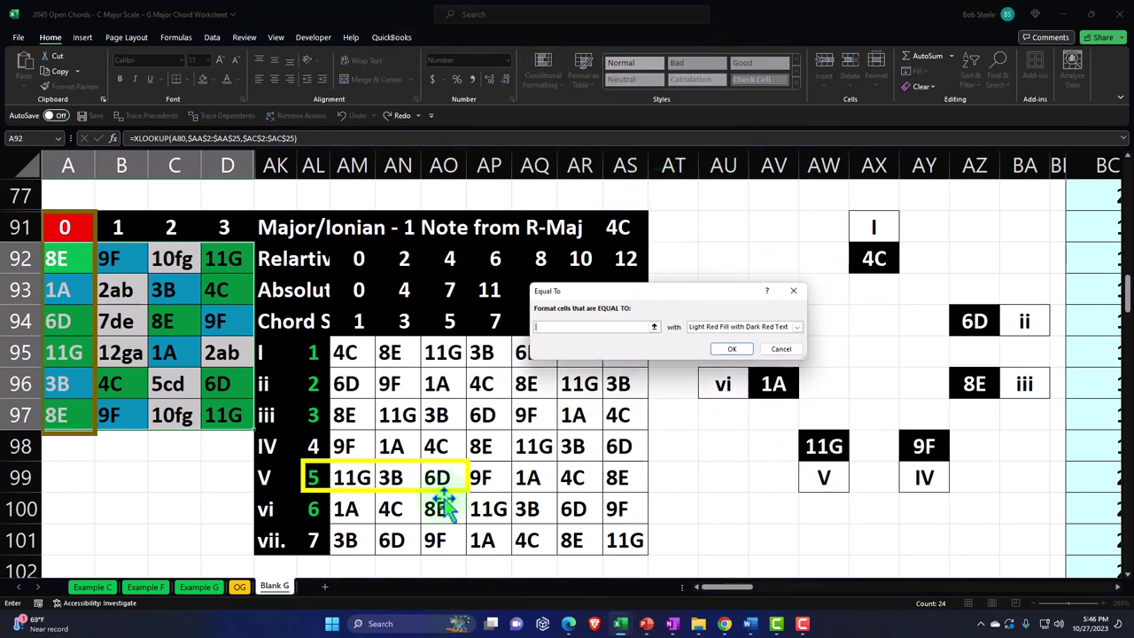
{"action": "left_click", "coordinate": [348, 508]}
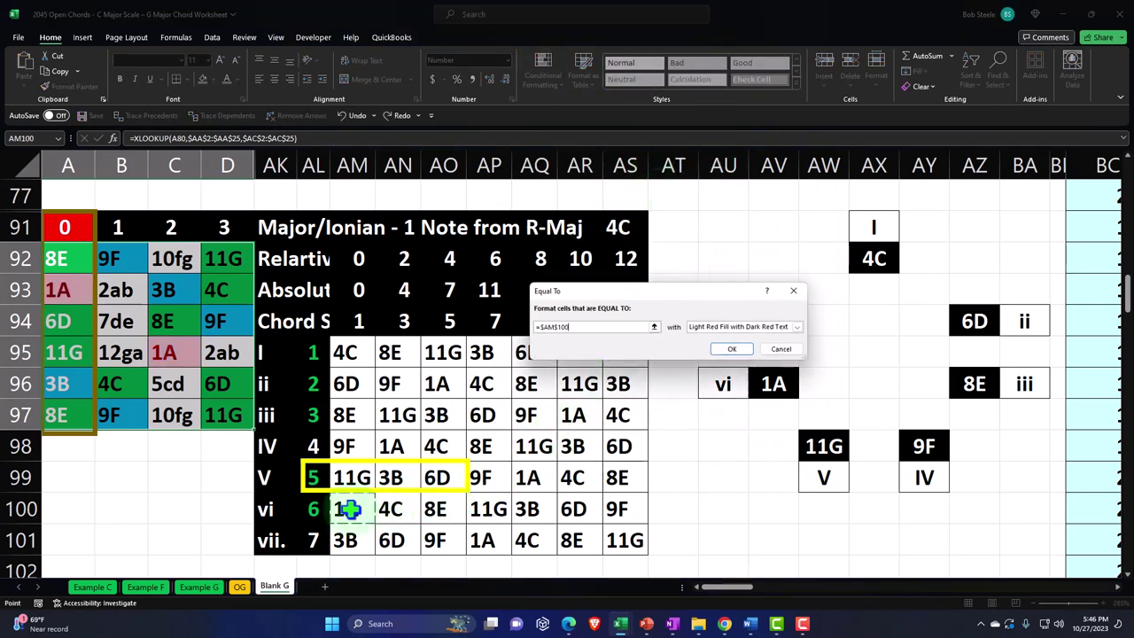
{"action": "left_click", "coordinate": [797, 327]}
{"action": "left_click", "coordinate": [719, 384]}
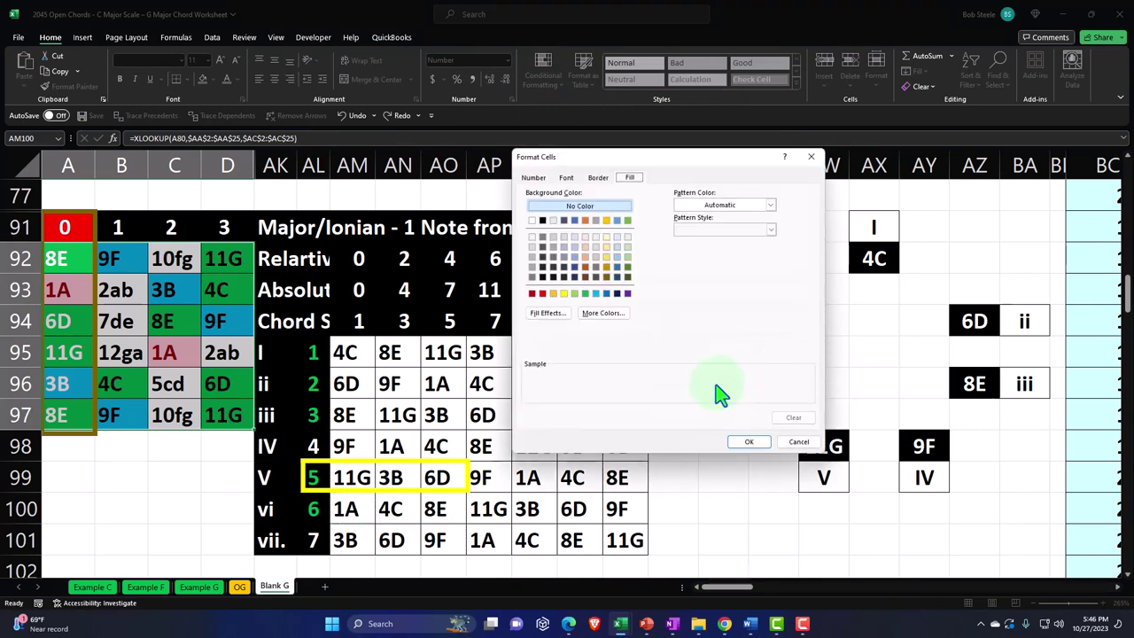
{"action": "left_click", "coordinate": [585, 294]}
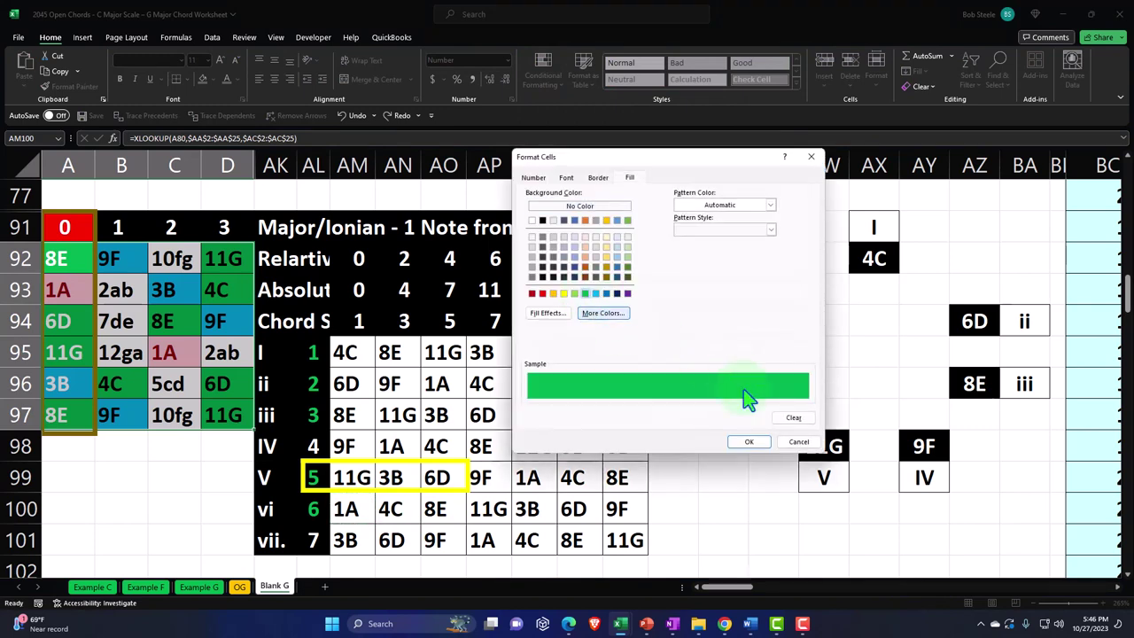
{"action": "left_click", "coordinate": [750, 441]}
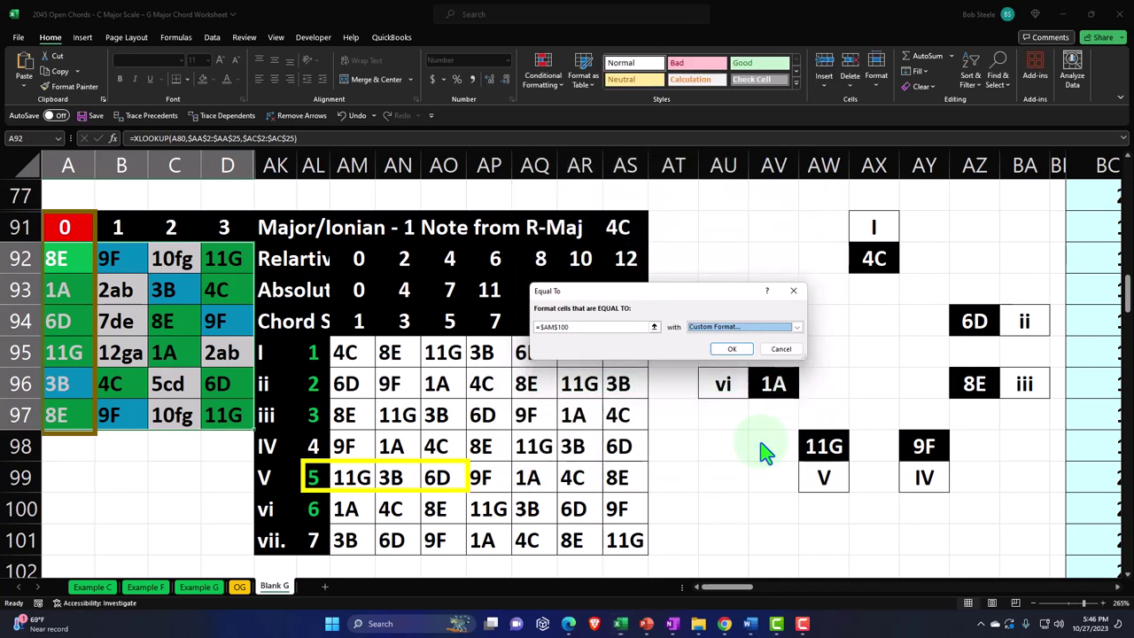
{"action": "left_click", "coordinate": [733, 349]}
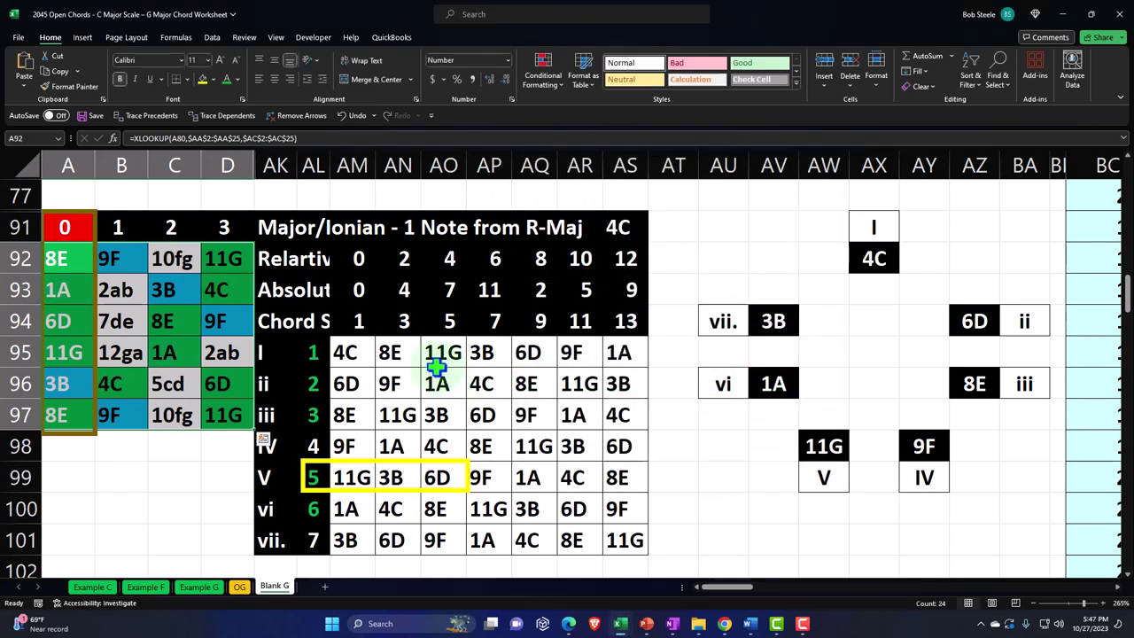
{"action": "left_click", "coordinate": [170, 476]}
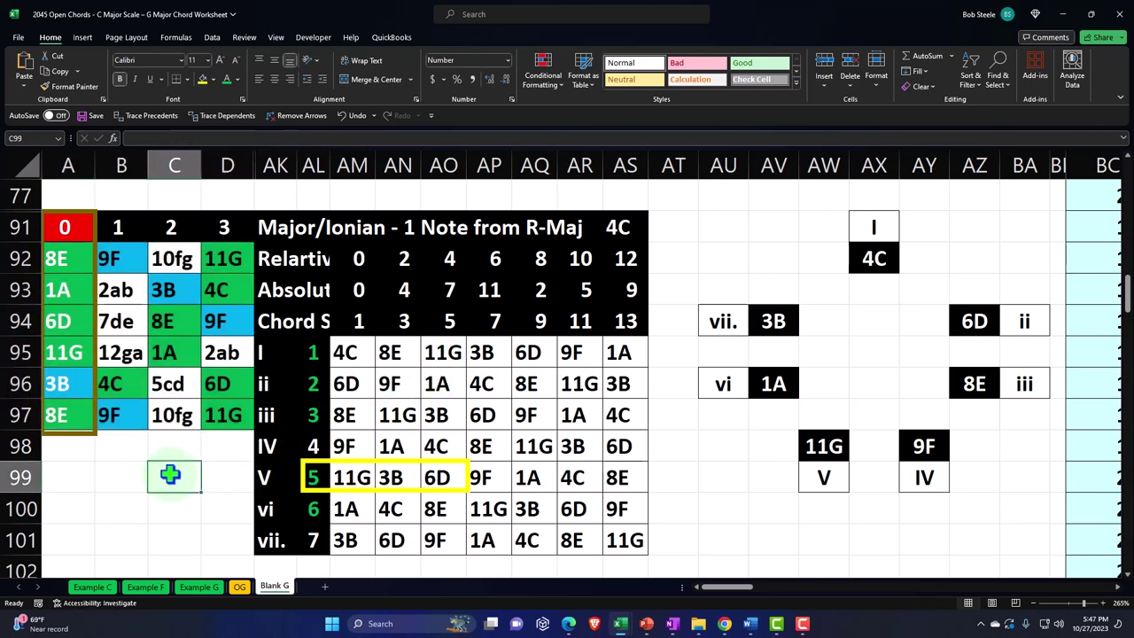
- Place a yellow outline box around the 3B note in cell C93 of the fretboard grid
{"action": "left_click", "coordinate": [392, 493]}
{"action": "left_click_drag", "start_coordinate": [391, 483], "coordinate": [189, 307]}
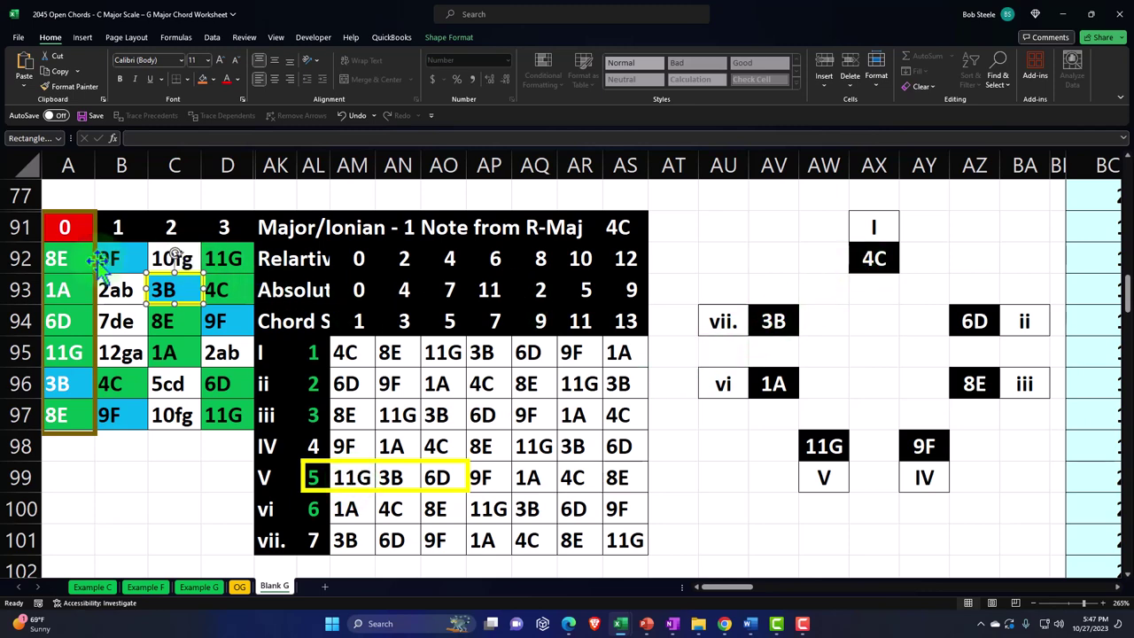
- Add an Equal To highlight rule to A92:D97 for the value in $AM$99 using Green Fill with Dark Green Text
{"action": "left_click_drag", "start_coordinate": [81, 257], "coordinate": [223, 413]}
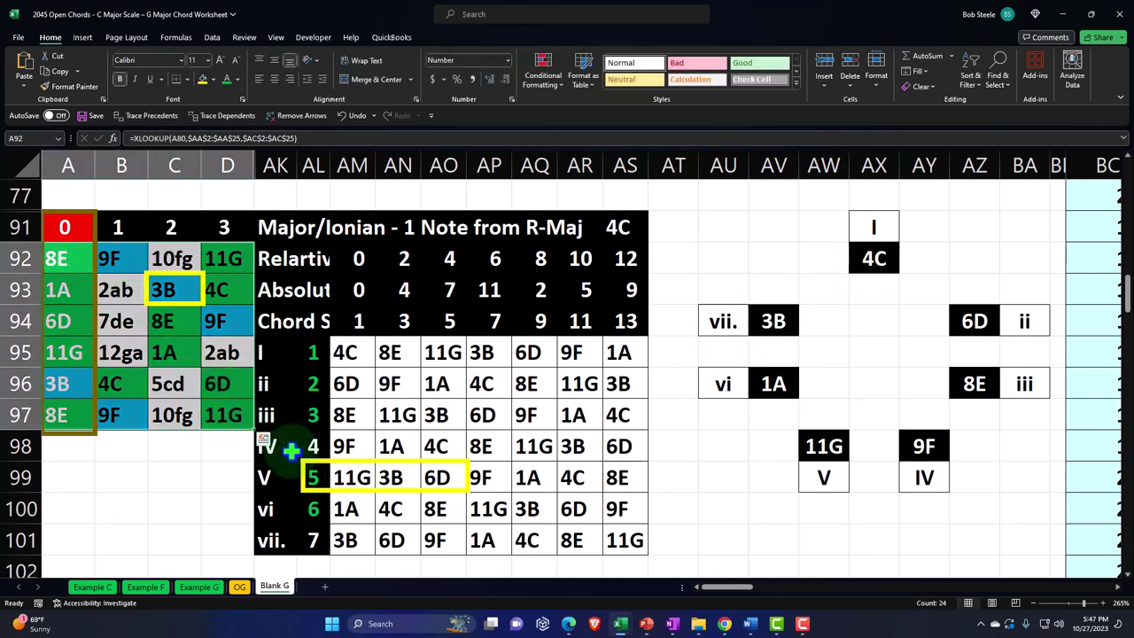
{"action": "left_click", "coordinate": [542, 71]}
{"action": "mouse_move", "coordinate": [585, 107]}
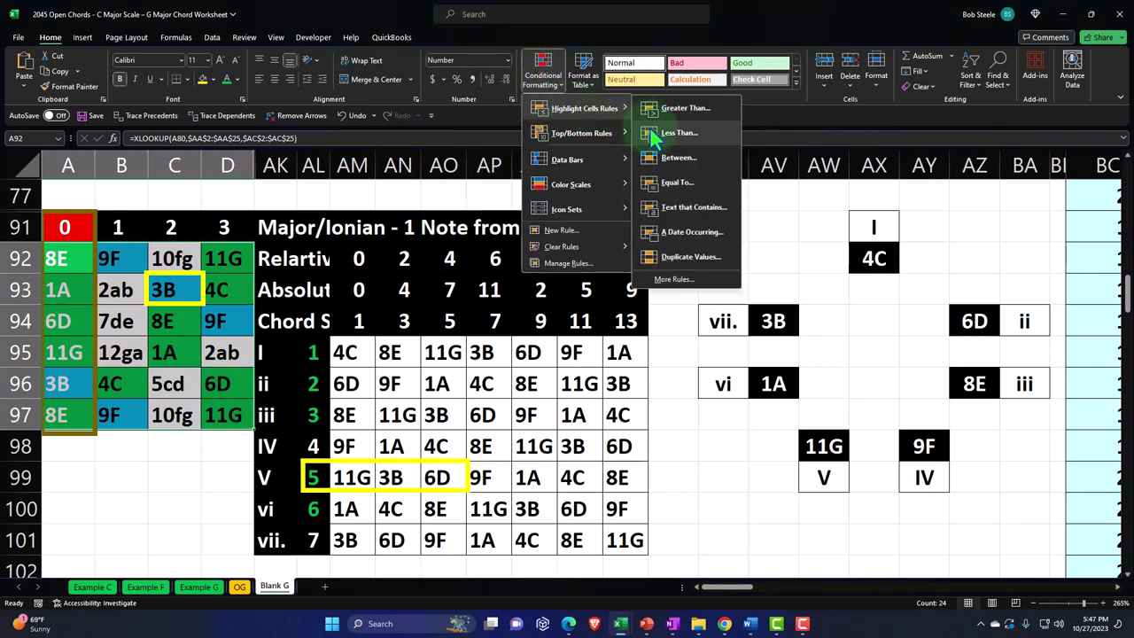
{"action": "left_click", "coordinate": [666, 183]}
{"action": "left_click", "coordinate": [364, 474]}
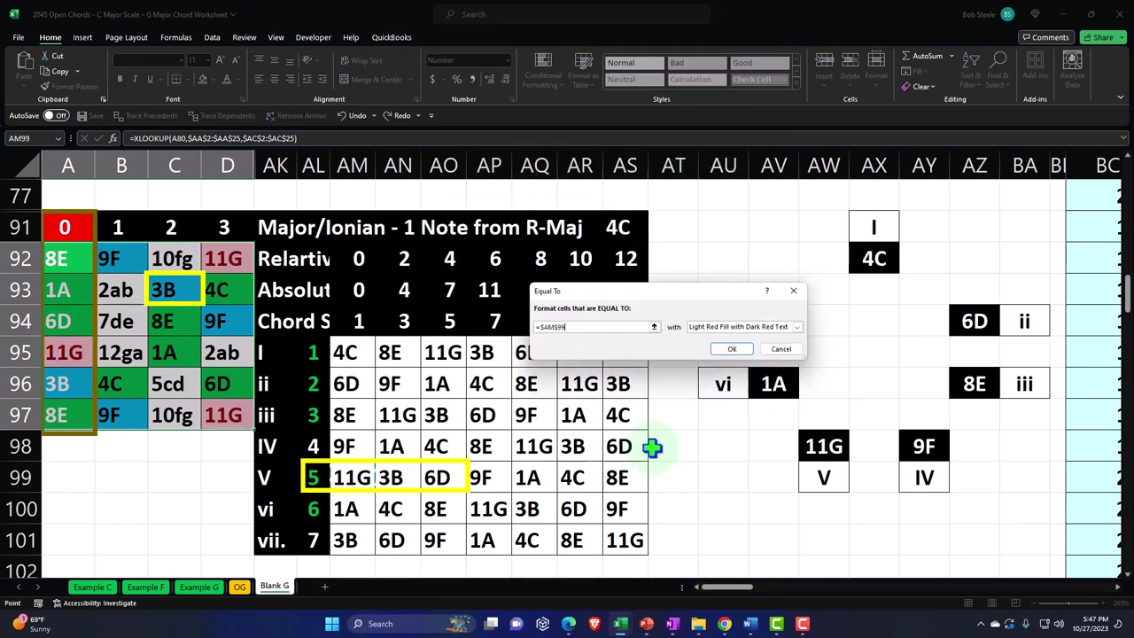
{"action": "left_click", "coordinate": [797, 327]}
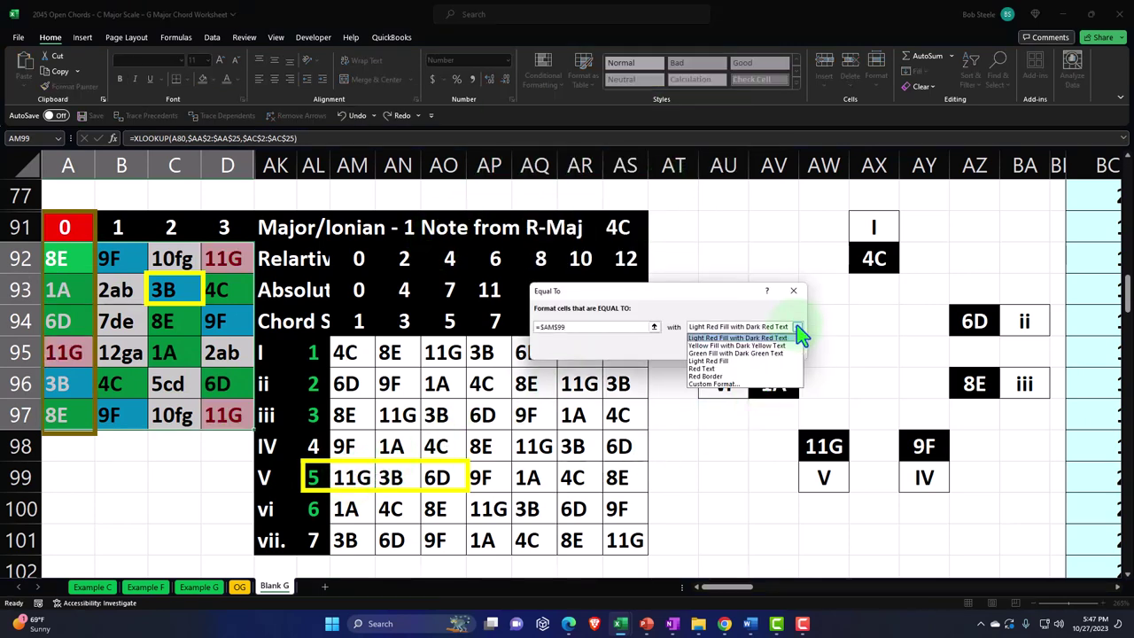
{"action": "left_click", "coordinate": [762, 353]}
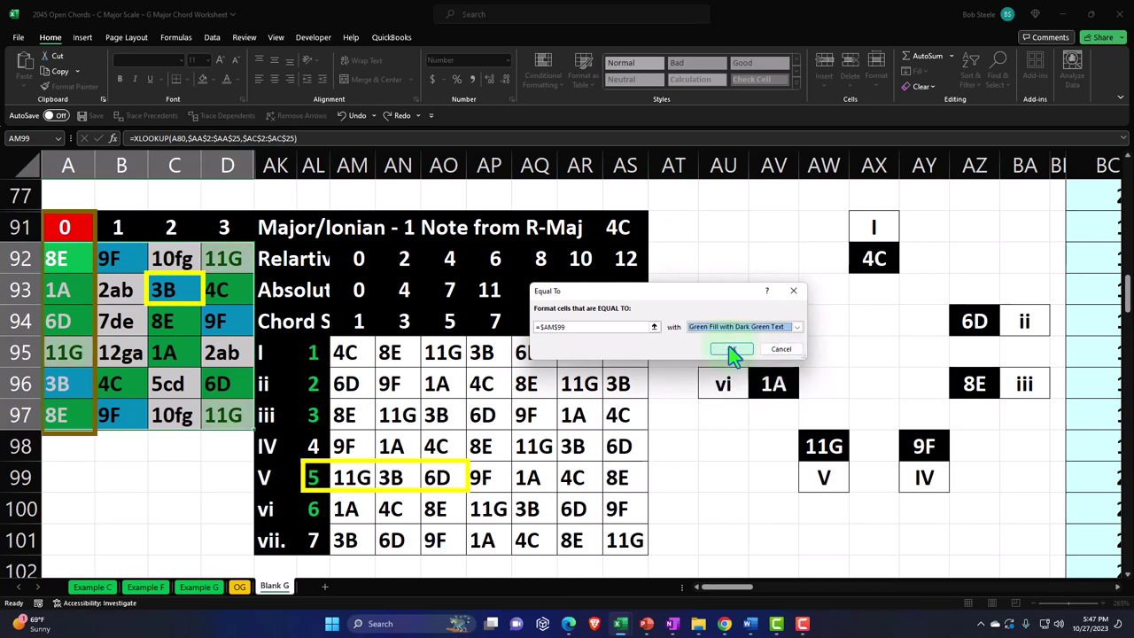
{"action": "left_click", "coordinate": [735, 354]}
- Add an Equal To highlight rule to A92:D97 for the value in $AN$99 using Light Red Fill with Dark Red Text
{"action": "left_click", "coordinate": [543, 73]}
{"action": "mouse_move", "coordinate": [585, 115]}
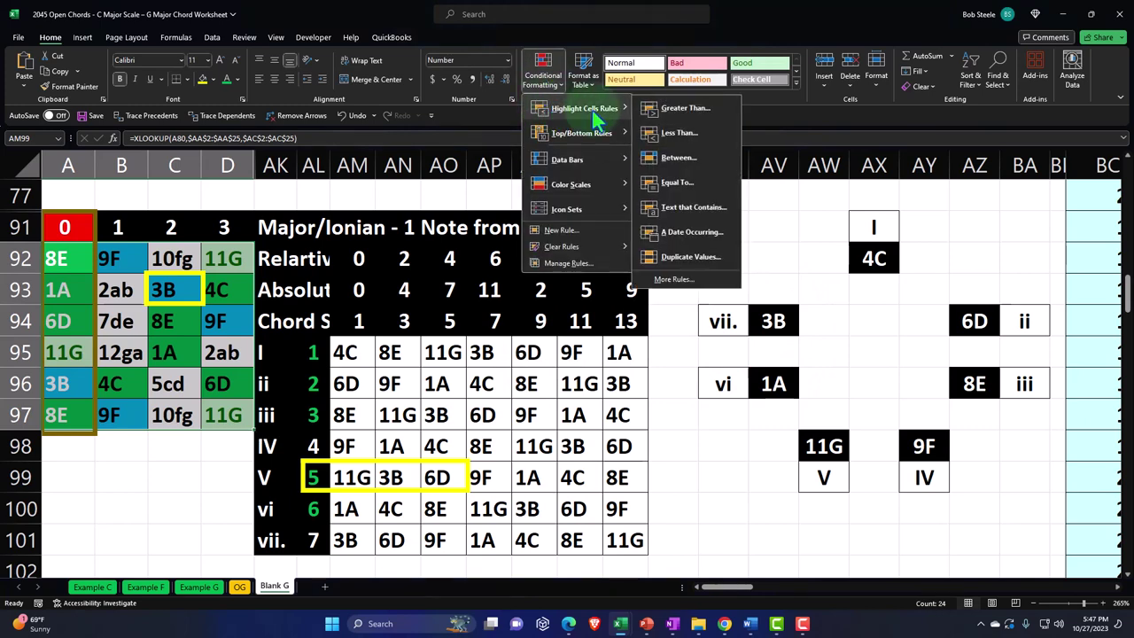
{"action": "left_click", "coordinate": [660, 183]}
{"action": "left_click", "coordinate": [390, 478]}
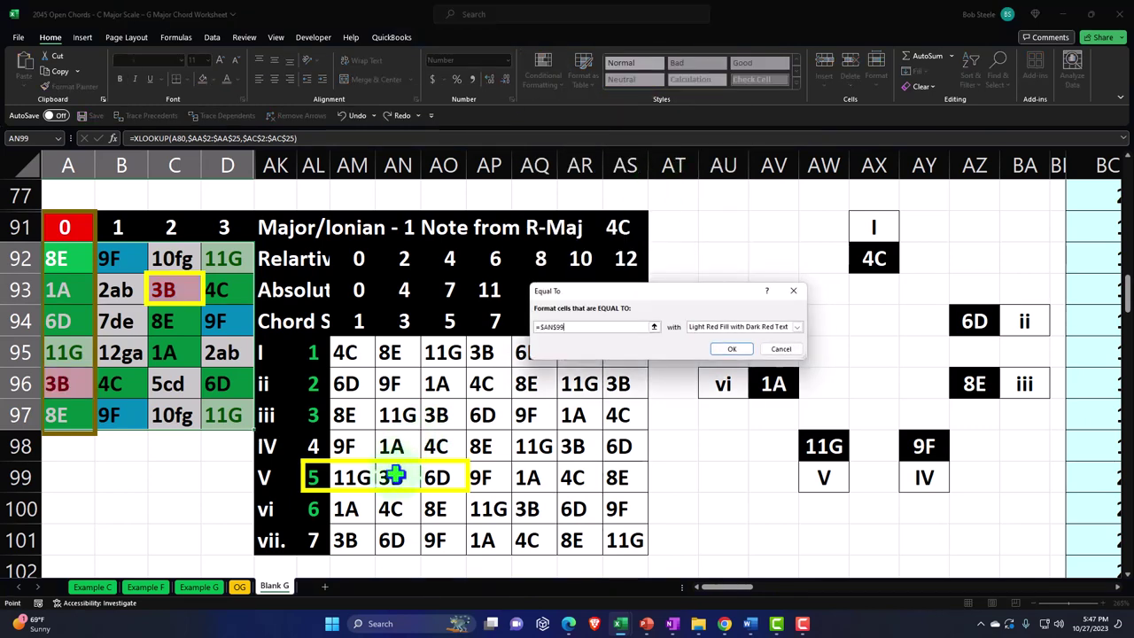
{"action": "left_click", "coordinate": [732, 348]}
- Add an Equal To highlight rule to A92:D97 for the value in $AO$99 using Yellow Fill with Dark Yellow Text
{"action": "left_click", "coordinate": [540, 78]}
{"action": "mouse_move", "coordinate": [552, 108]}
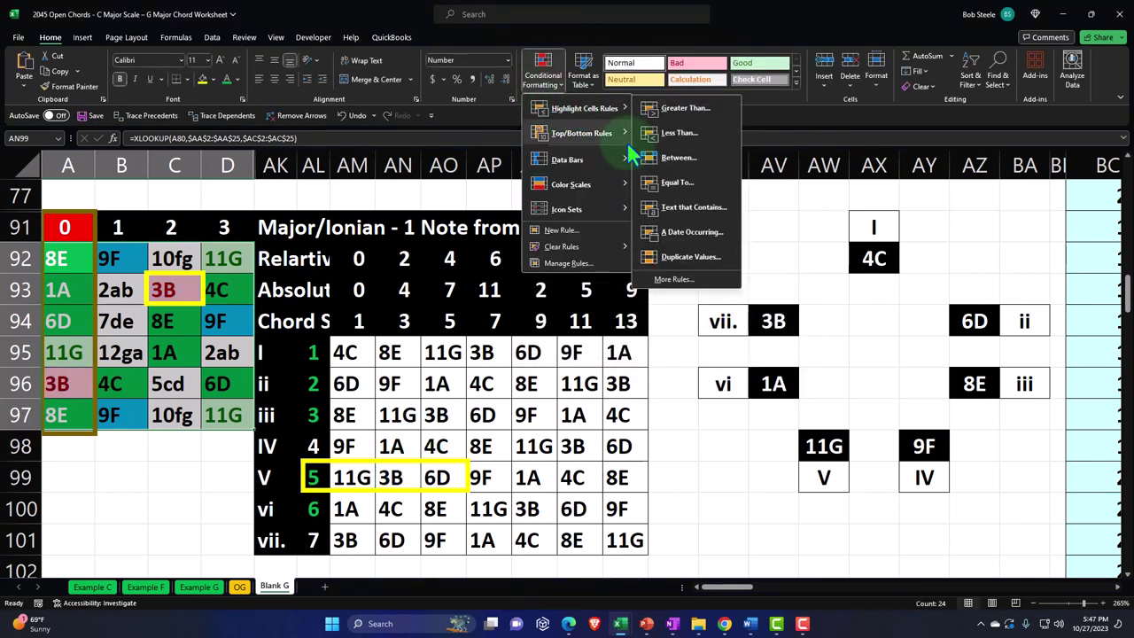
{"action": "left_click", "coordinate": [660, 183]}
{"action": "left_click", "coordinate": [439, 476]}
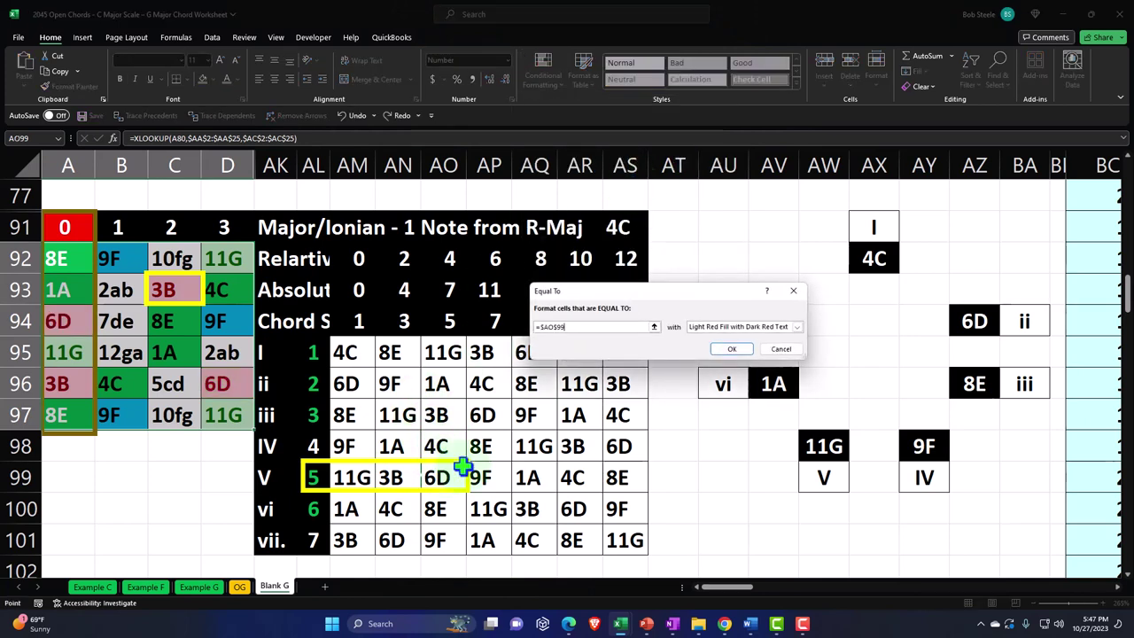
{"action": "left_click", "coordinate": [797, 327]}
{"action": "left_click", "coordinate": [763, 346]}
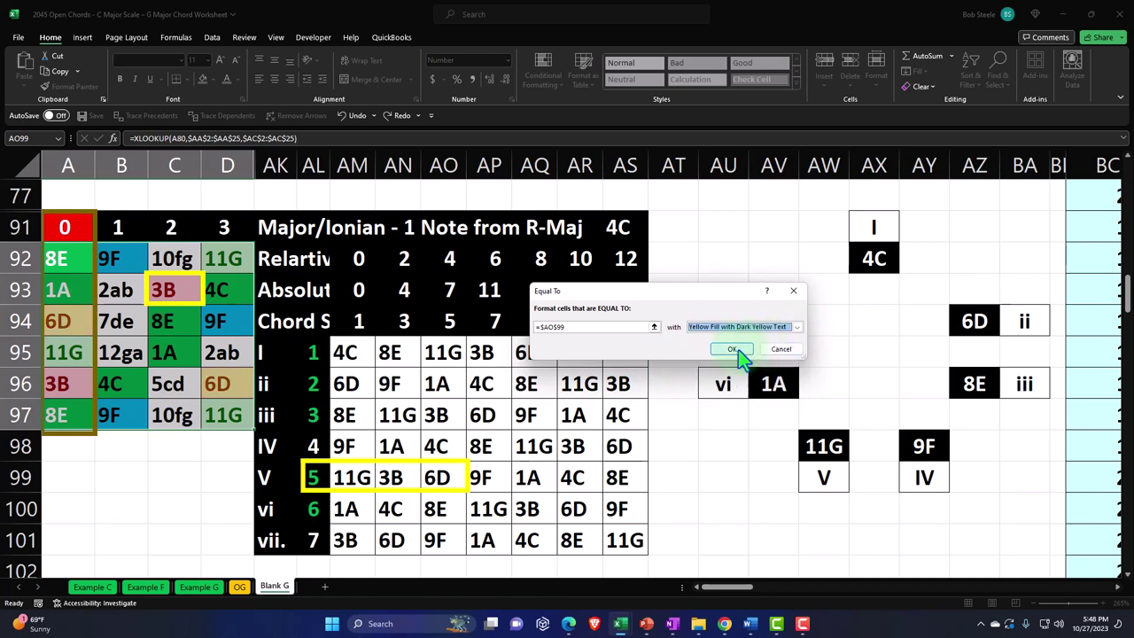
{"action": "left_click", "coordinate": [728, 373]}
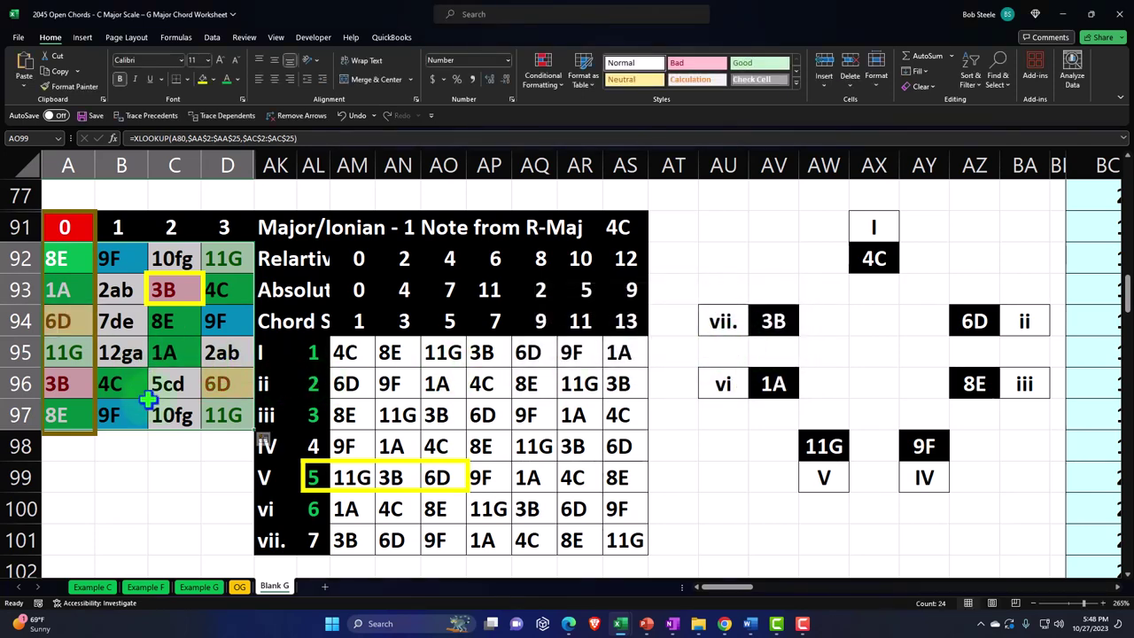
- Copy the formatting of D92 onto the 11G cell AM99 and the formatting of C93 onto the 3B cell AN99
{"action": "left_click", "coordinate": [226, 259]}
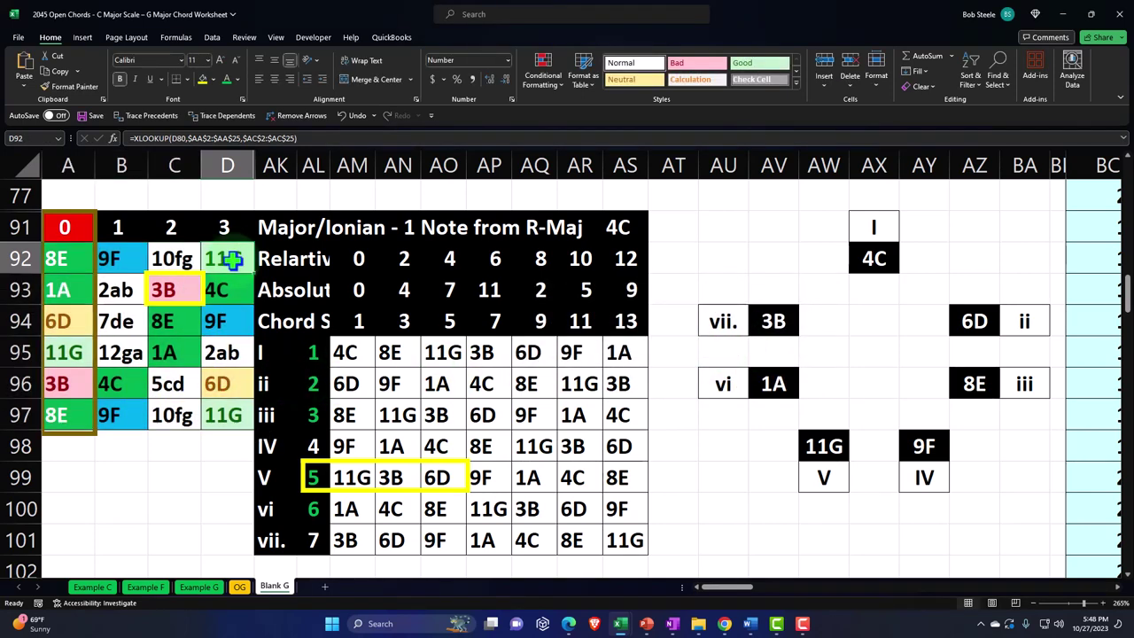
{"action": "left_click", "coordinate": [71, 86]}
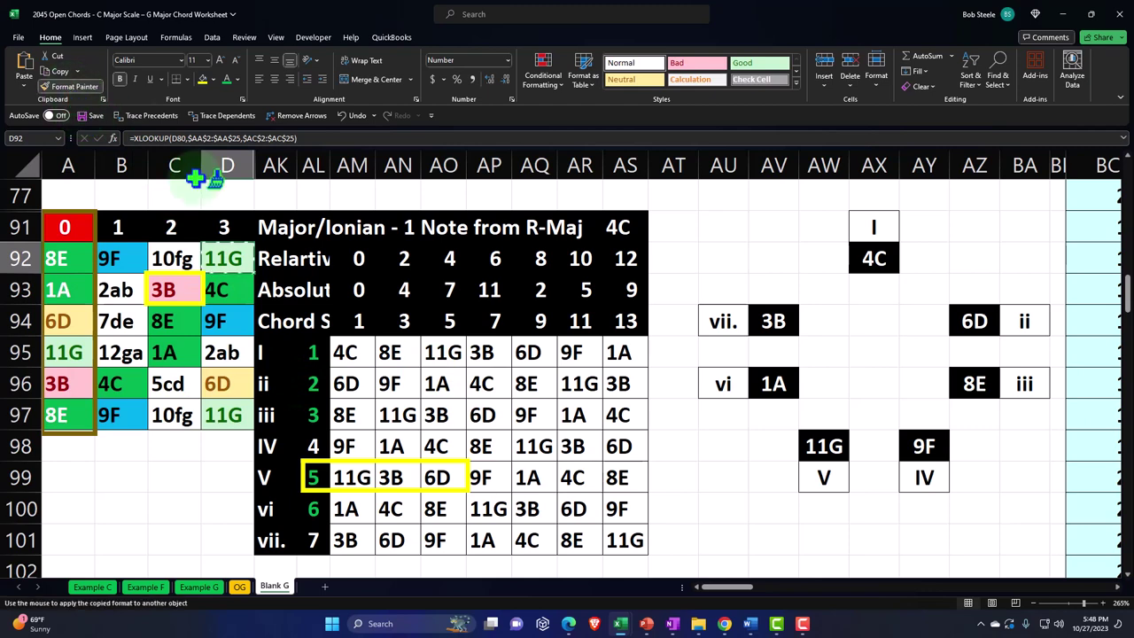
{"action": "left_click", "coordinate": [352, 477]}
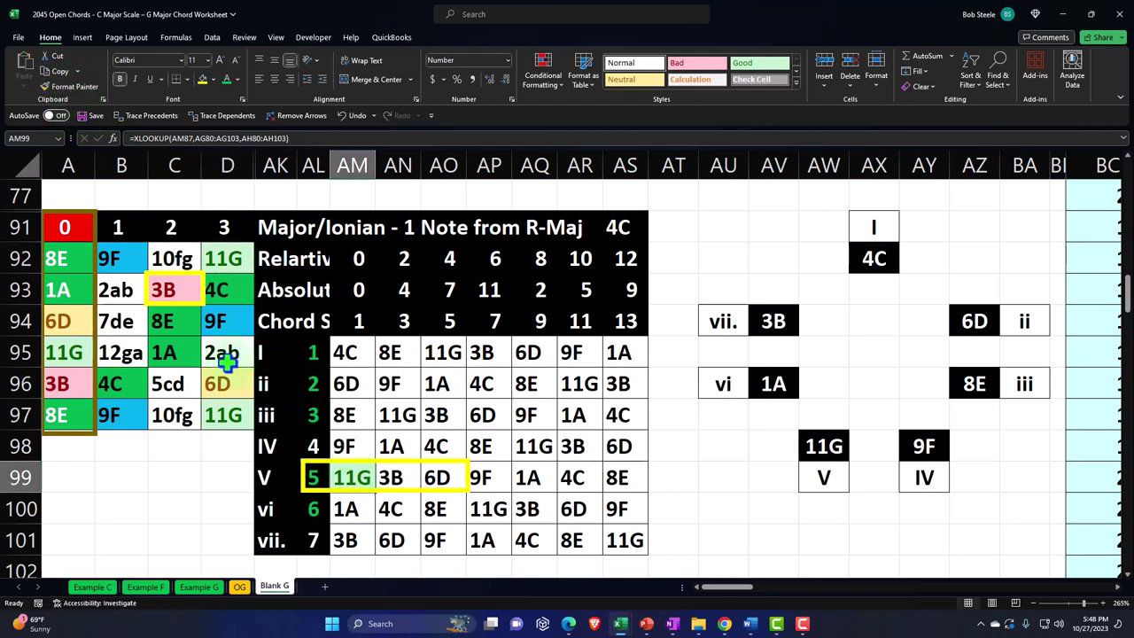
{"action": "left_click", "coordinate": [167, 289]}
{"action": "left_click", "coordinate": [71, 85]}
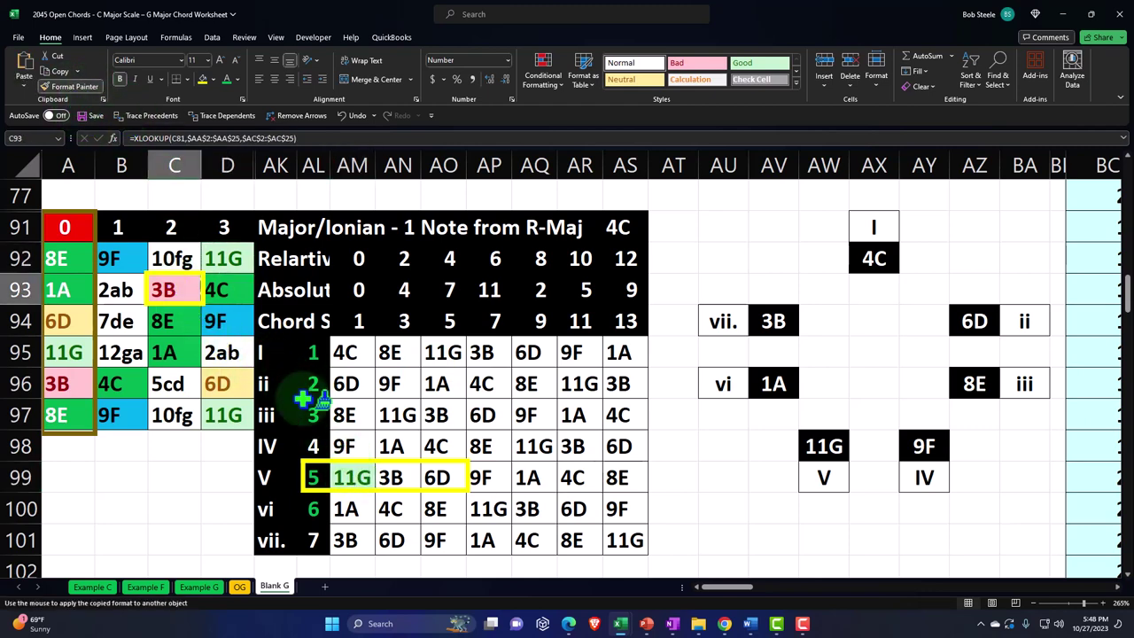
{"action": "left_click", "coordinate": [391, 477]}
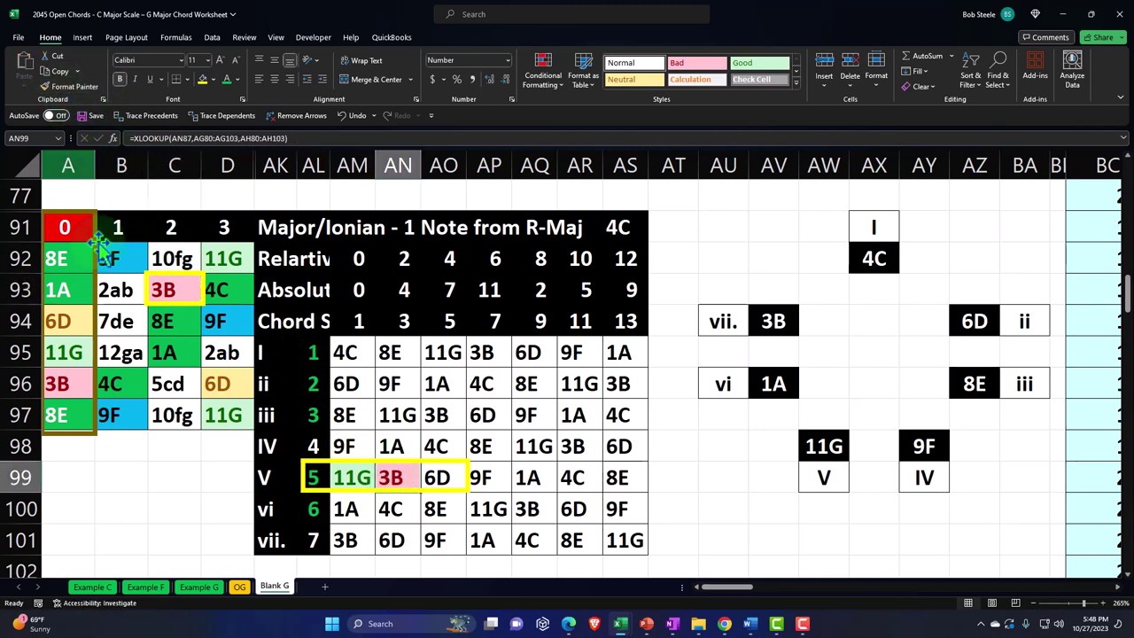
- Copy the yellow formatting of the 6D note in D96 onto cell AO99 in the V chord row
{"action": "left_click", "coordinate": [56, 322]}
{"action": "left_click", "coordinate": [69, 86]}
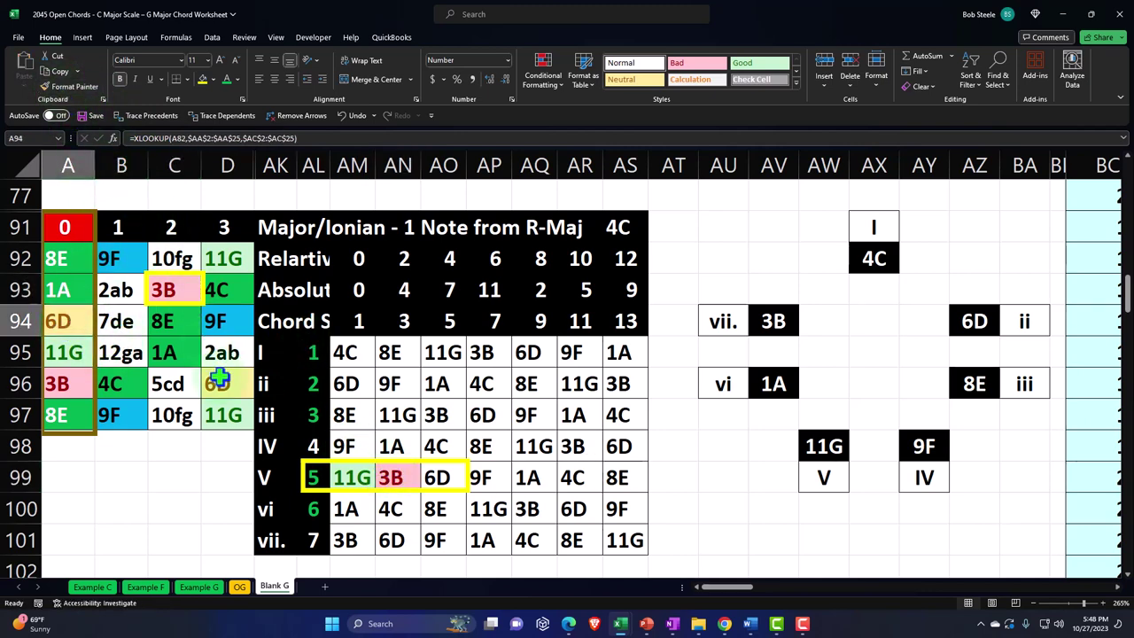
{"action": "left_click", "coordinate": [226, 386]}
{"action": "left_click", "coordinate": [71, 86]}
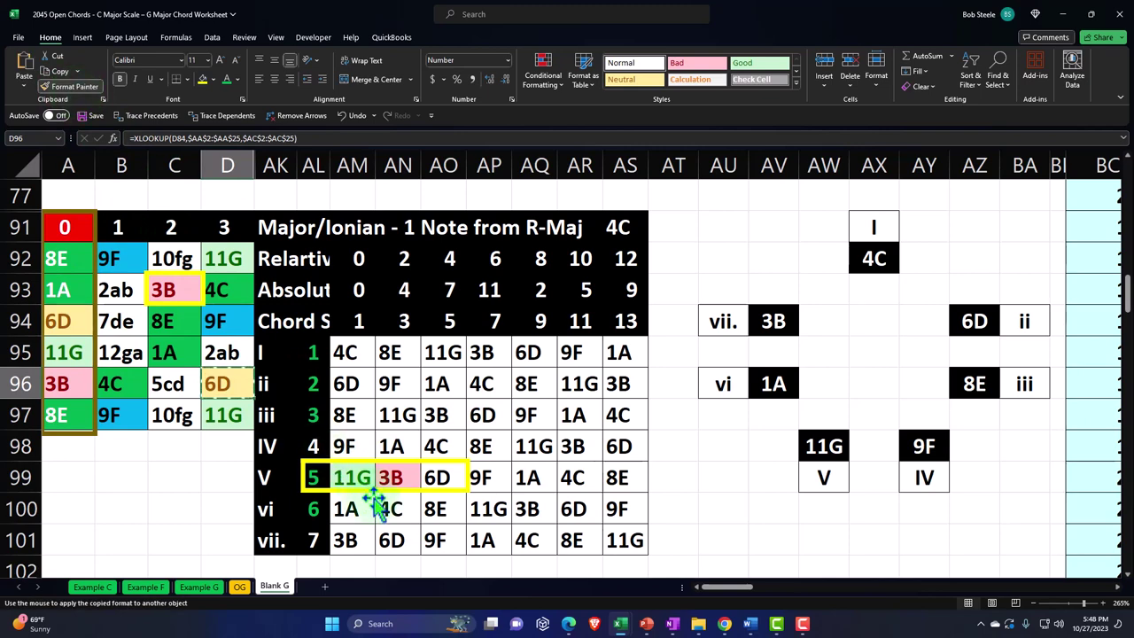
{"action": "left_click", "coordinate": [436, 476]}
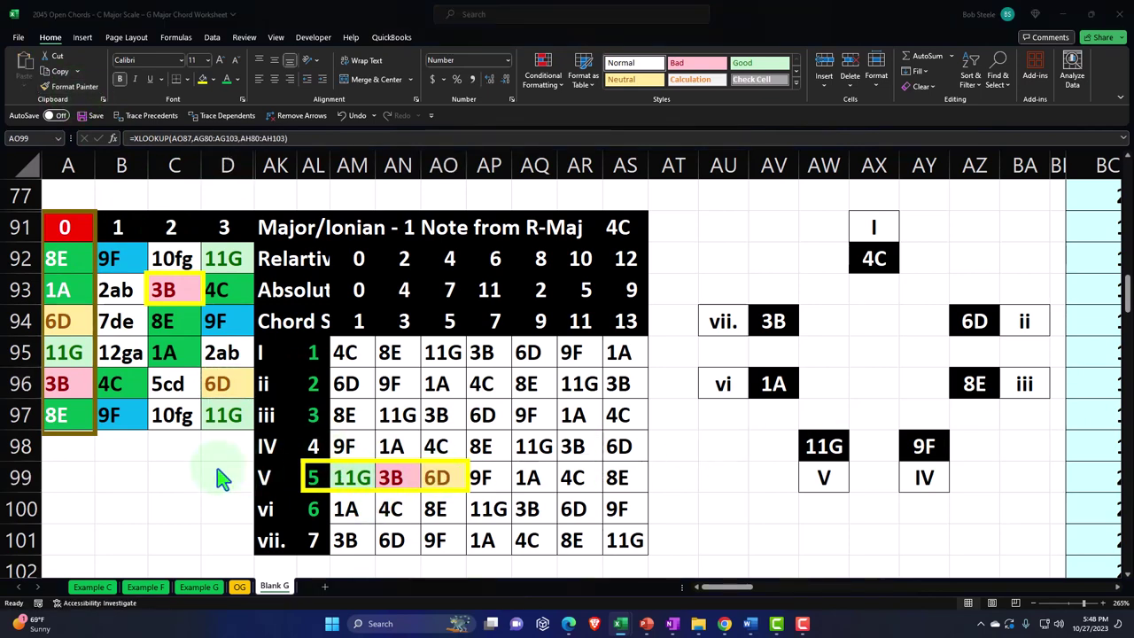
- Hide rows 104 to 116, which hold the number-only version of the next fretboard grid and chord table
{"action": "scroll", "coordinate": [222, 468], "scroll_direction": "down", "scroll_amount": 1}
{"action": "scroll", "coordinate": [217, 465], "scroll_direction": "down", "scroll_amount": 1}
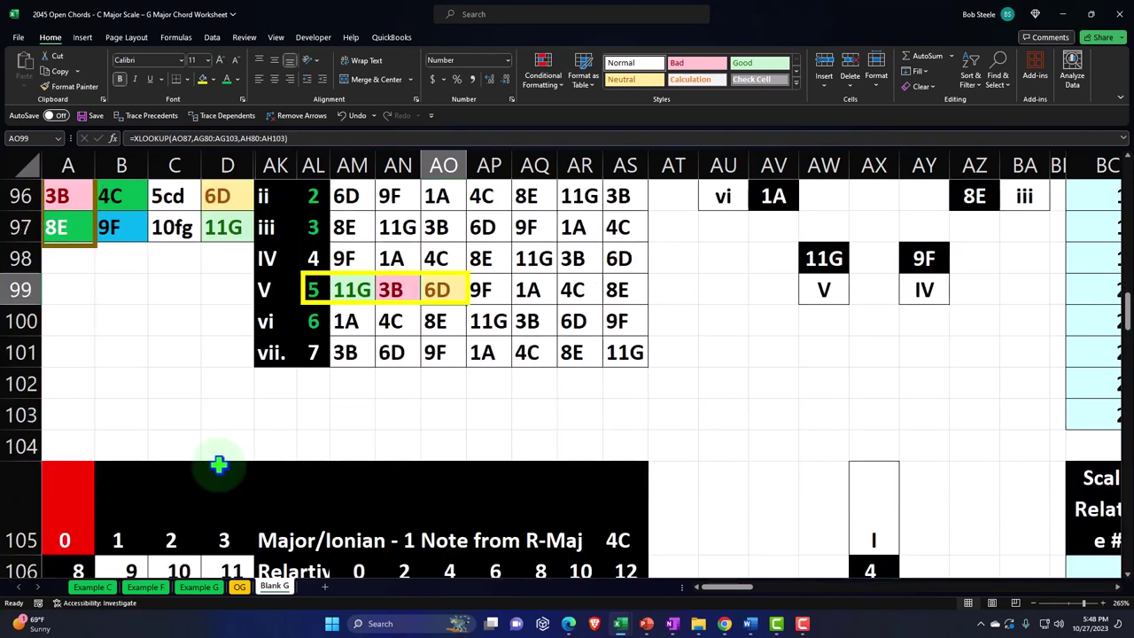
{"action": "scroll", "coordinate": [220, 465], "scroll_direction": "down", "scroll_amount": 2}
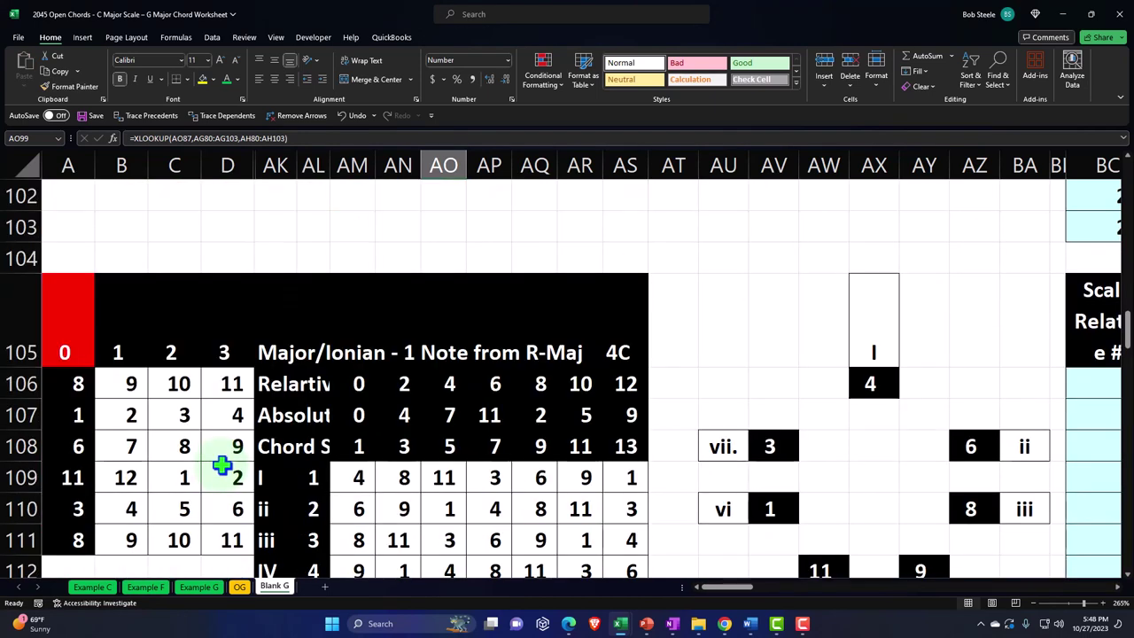
{"action": "left_click", "coordinate": [307, 239]}
{"action": "scroll", "coordinate": [307, 239], "scroll_direction": "down", "scroll_amount": 5}
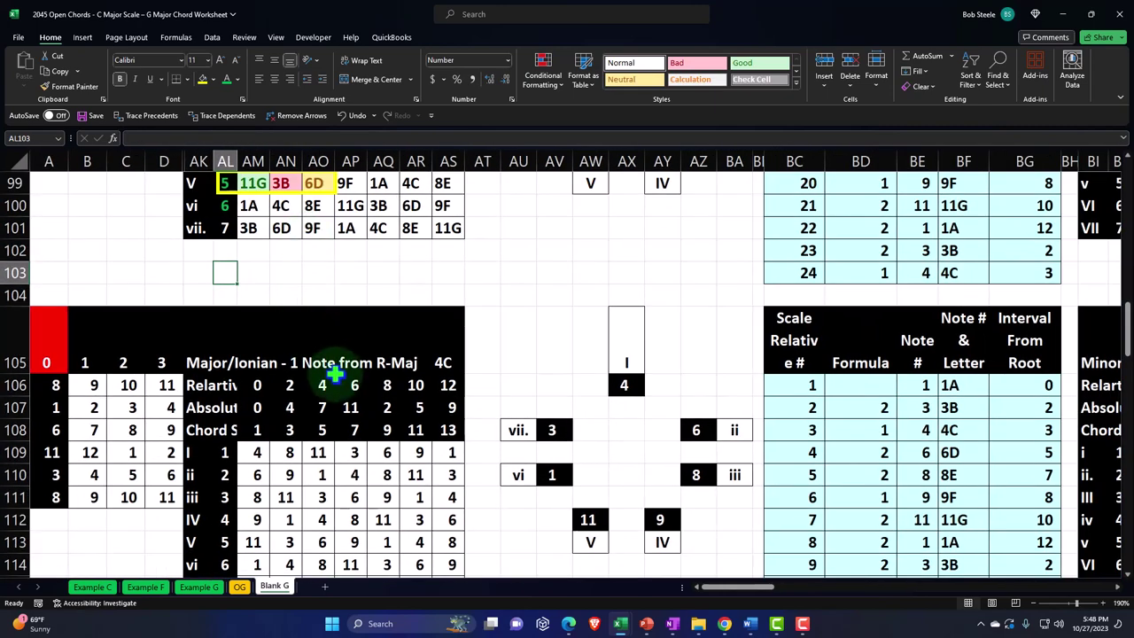
{"action": "scroll", "coordinate": [324, 365], "scroll_direction": "down", "scroll_amount": 1}
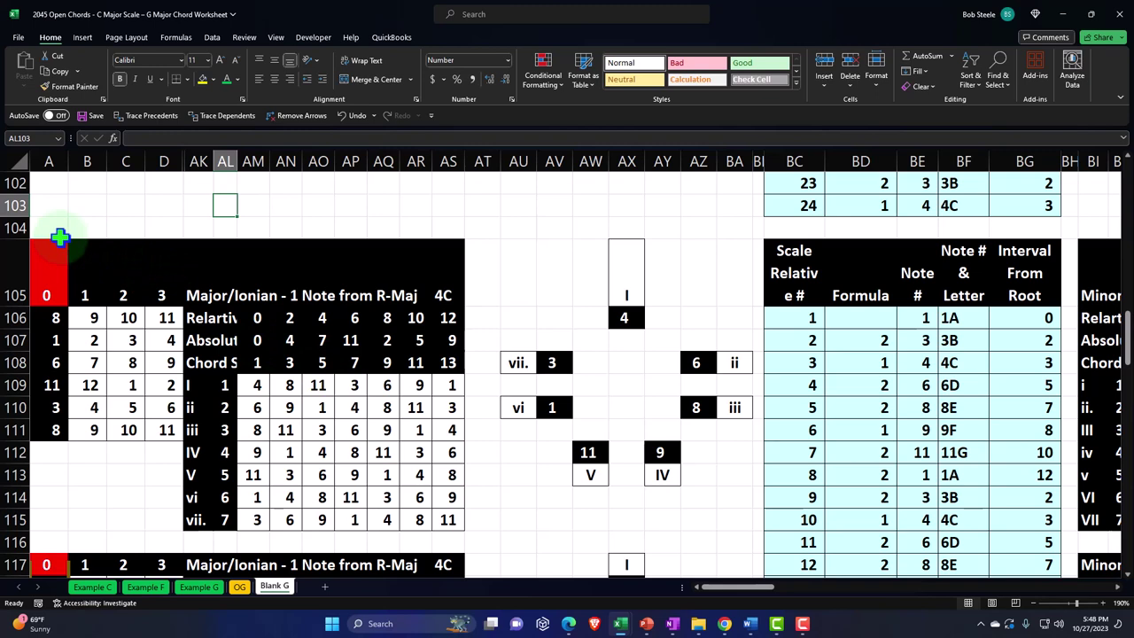
{"action": "left_click", "coordinate": [15, 227]}
{"action": "left_click_drag", "start_coordinate": [19, 232], "coordinate": [35, 536]}
{"action": "right_click", "coordinate": [132, 454]}
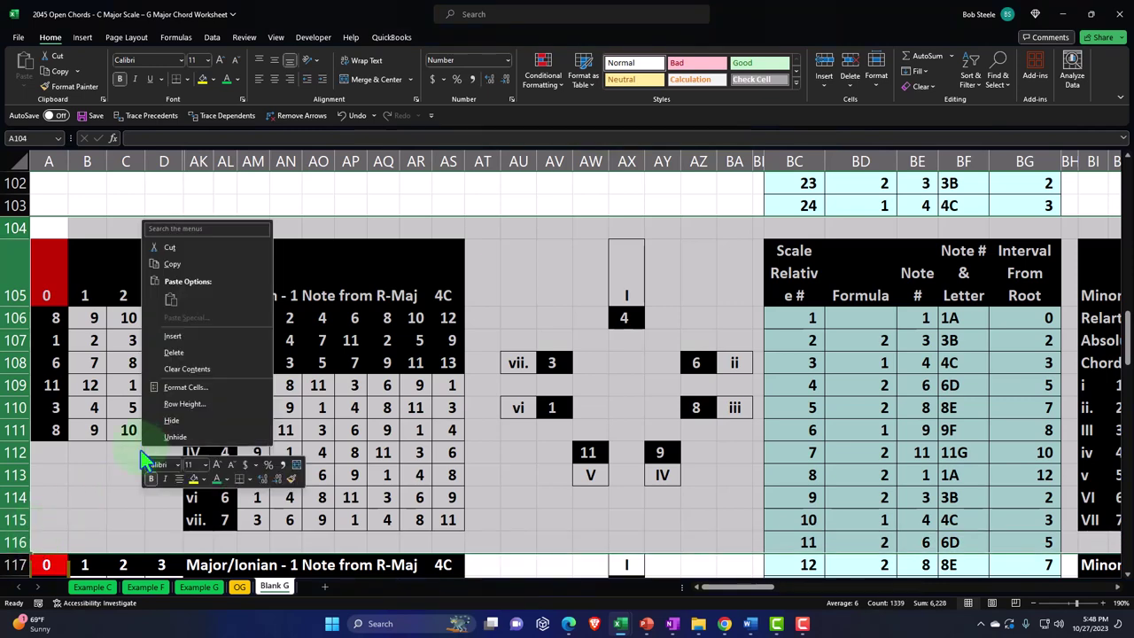
{"action": "left_click", "coordinate": [189, 419]}
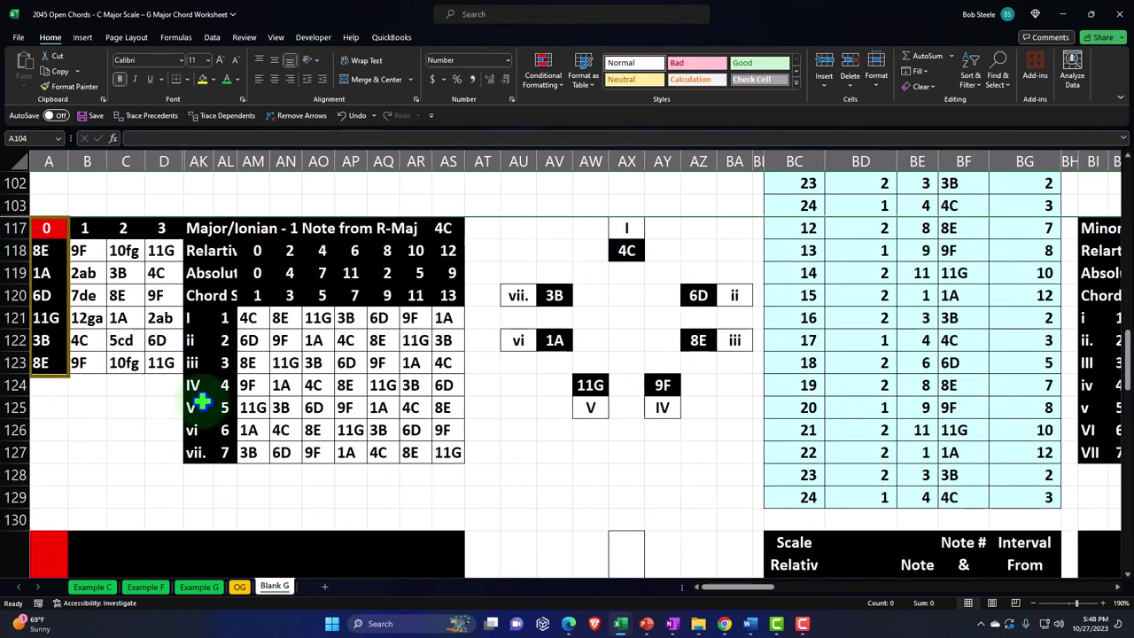
{"action": "scroll", "coordinate": [286, 404], "scroll_direction": "up", "scroll_amount": 1}
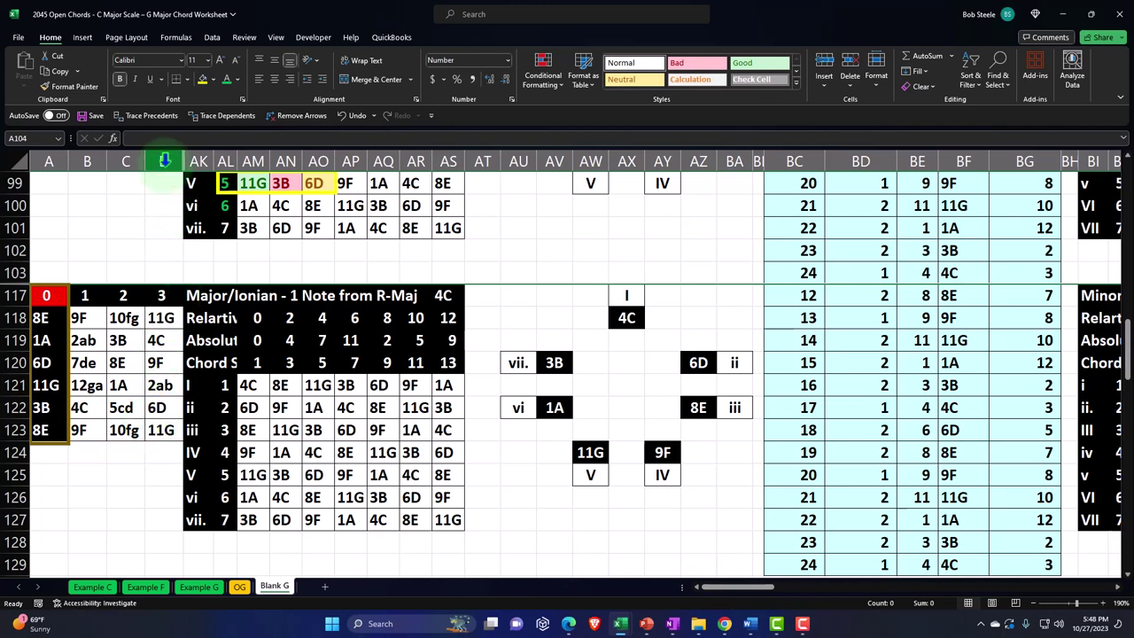
- Unhide the columns between D and AK to bring back the full fretboard grid
{"action": "left_click_drag", "start_coordinate": [164, 160], "coordinate": [198, 160]}
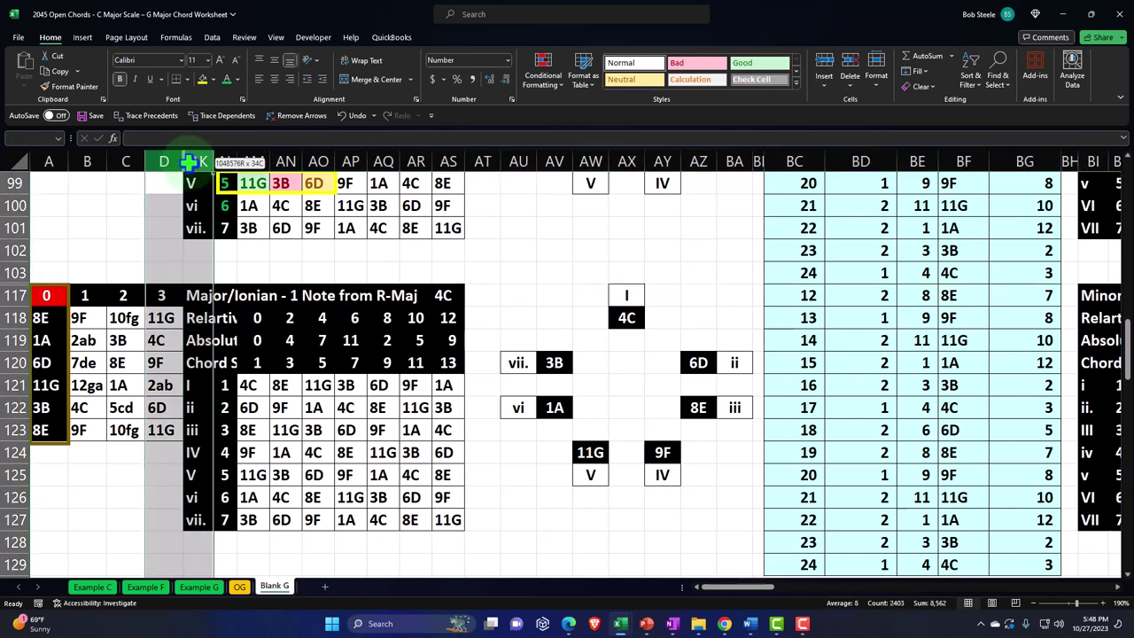
{"action": "right_click", "coordinate": [176, 250]}
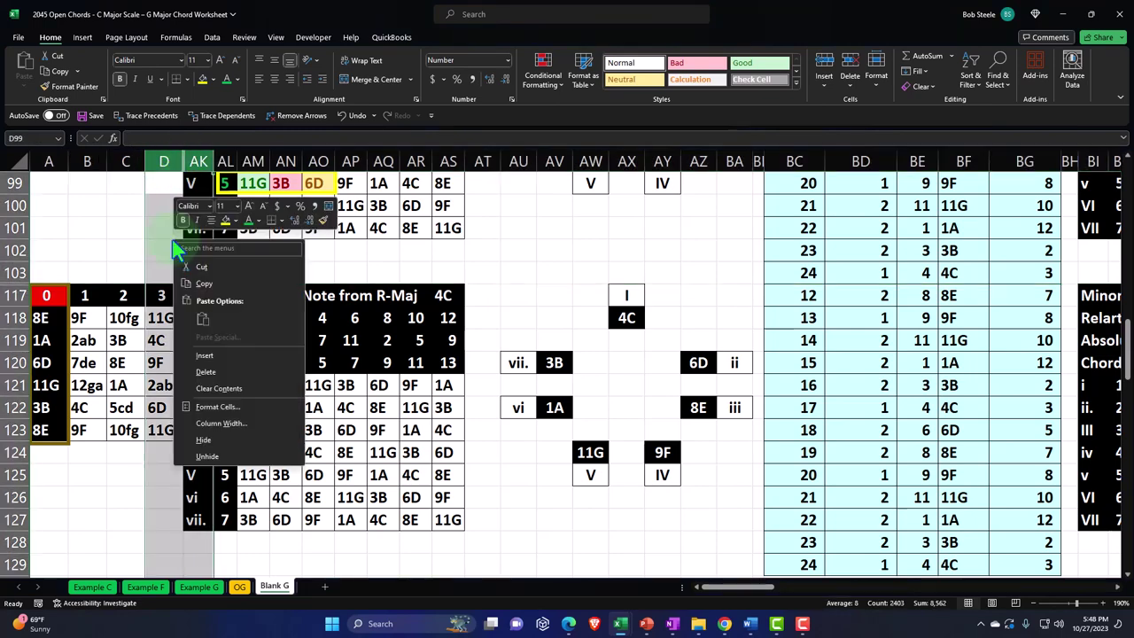
{"action": "left_click", "coordinate": [213, 456]}
{"action": "left_click", "coordinate": [307, 362]}
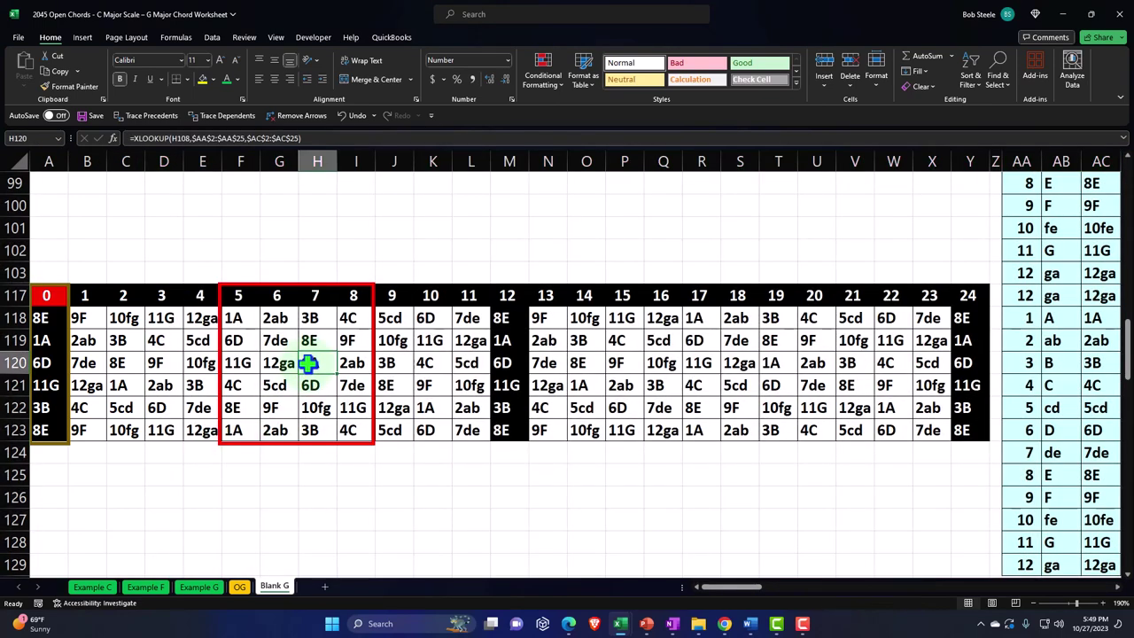
- Hide columns O through AJ so the first 13 frets sit beside the chord table
{"action": "left_click", "coordinate": [587, 161]}
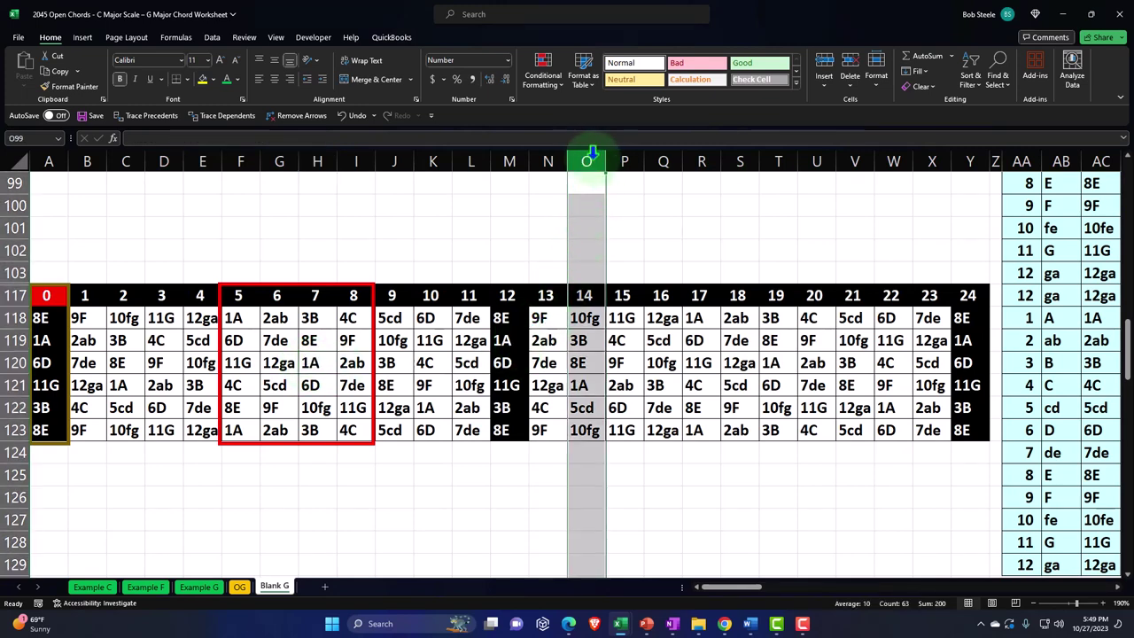
{"action": "left_click_drag", "start_coordinate": [589, 159], "coordinate": [784, 236]}
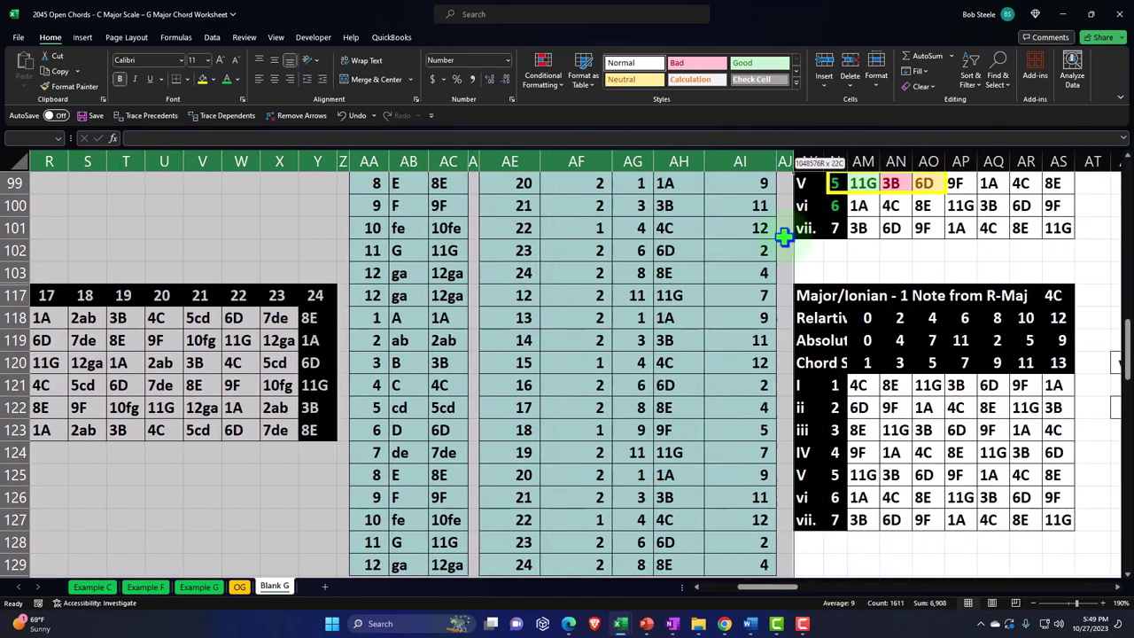
{"action": "right_click", "coordinate": [527, 277]}
{"action": "left_click", "coordinate": [568, 479]}
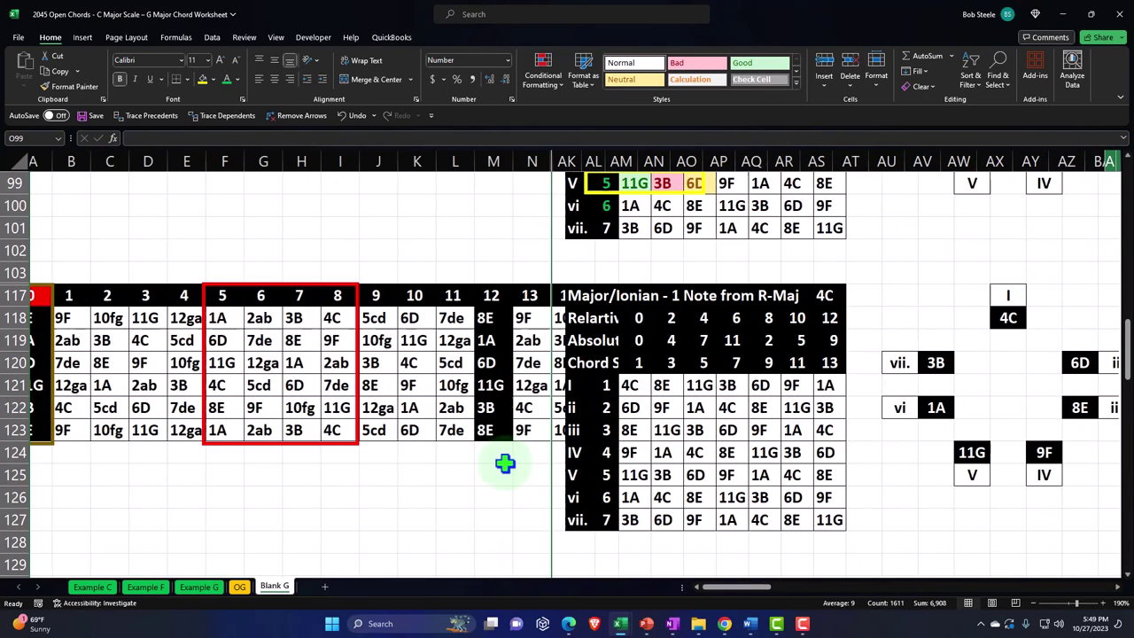
{"action": "left_click", "coordinate": [403, 451]}
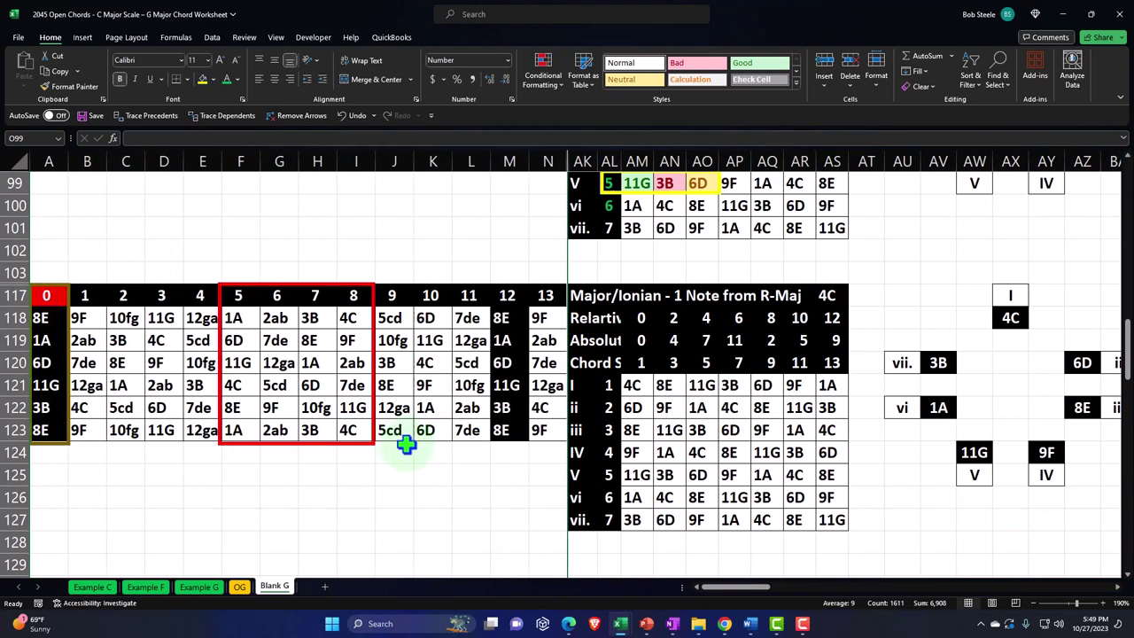
- Copy the yellow box outlining the V chord in row 99 and place it around AL125:AO125
{"action": "left_click", "coordinate": [644, 192]}
{"action": "key", "text": "ctrl+c"}
{"action": "key", "text": "ctrl+v"}
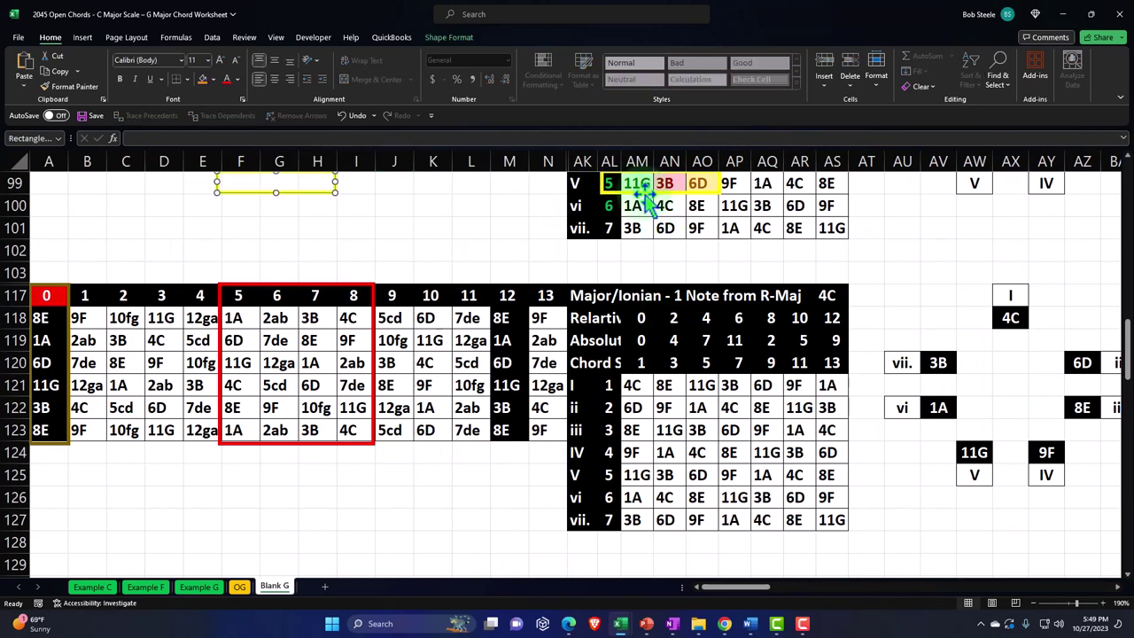
{"action": "left_click_drag", "start_coordinate": [308, 198], "coordinate": [691, 478]}
- Shrink the red box and place copies of it around the I chord in AL121:AO121 and the IV chord in AL124:AO124
{"action": "left_click", "coordinate": [373, 434]}
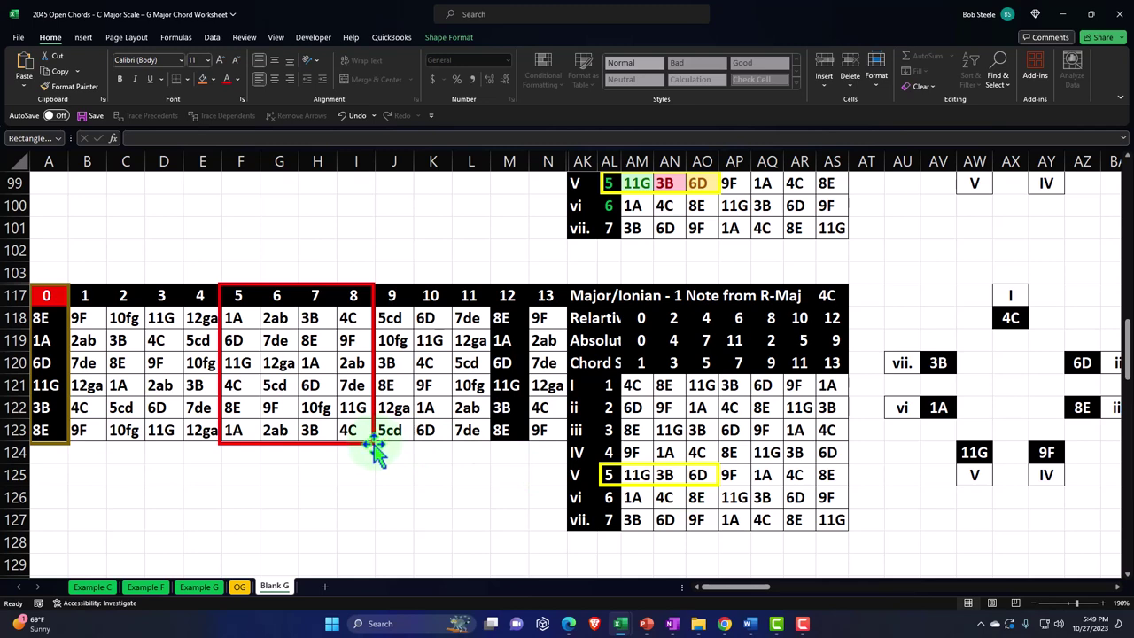
{"action": "left_click_drag", "start_coordinate": [372, 441], "coordinate": [714, 397]}
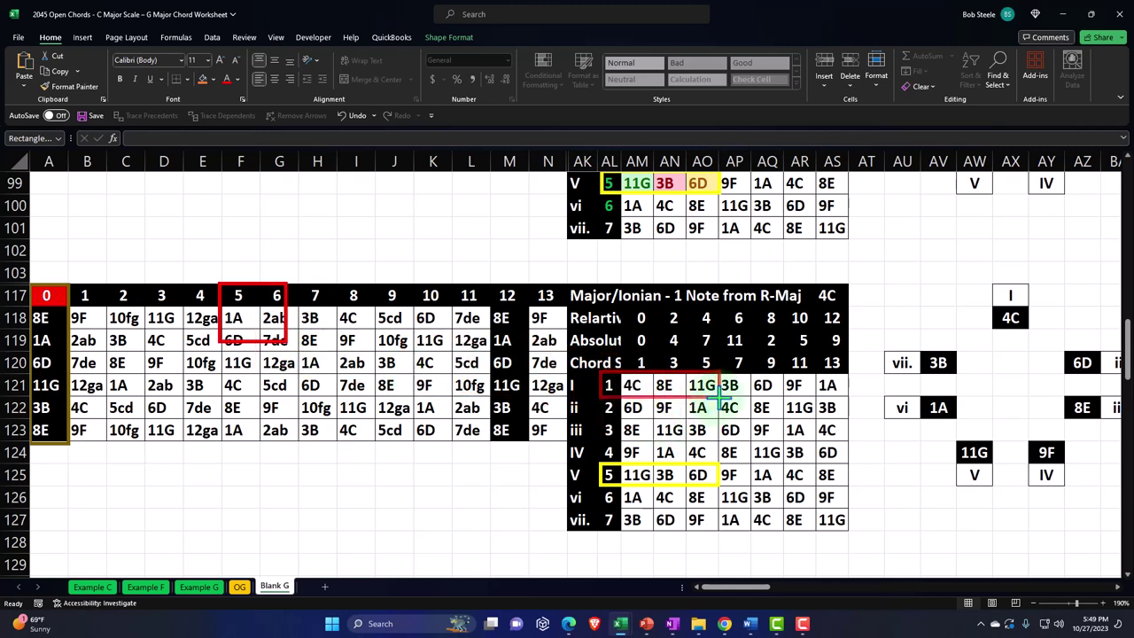
{"action": "left_click", "coordinate": [660, 375]}
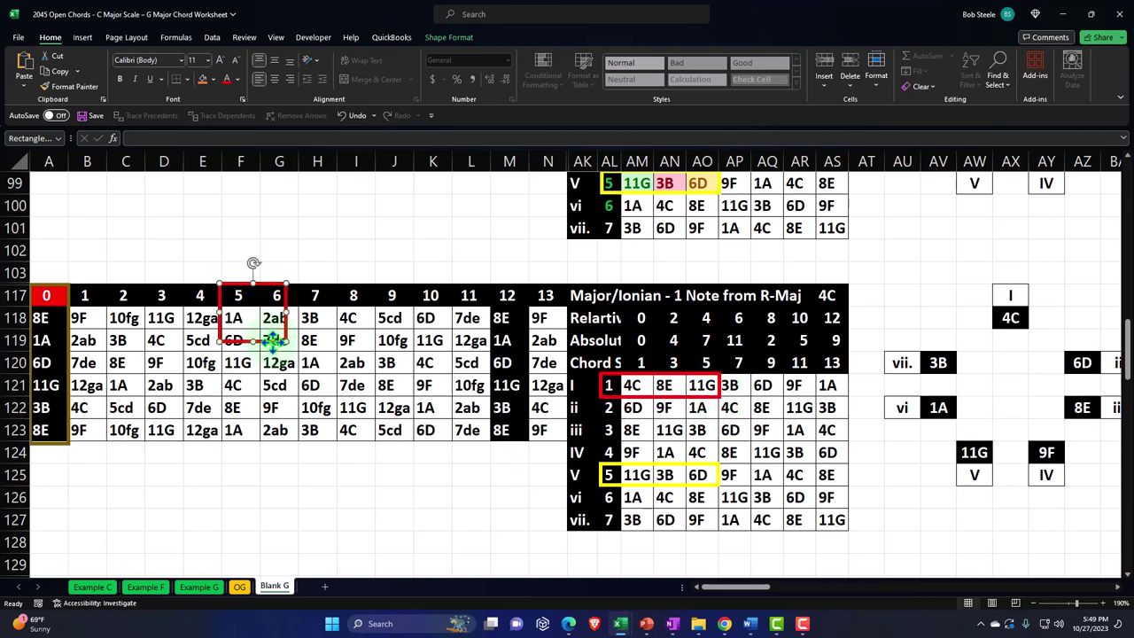
{"action": "left_click_drag", "start_coordinate": [273, 339], "coordinate": [700, 462]}
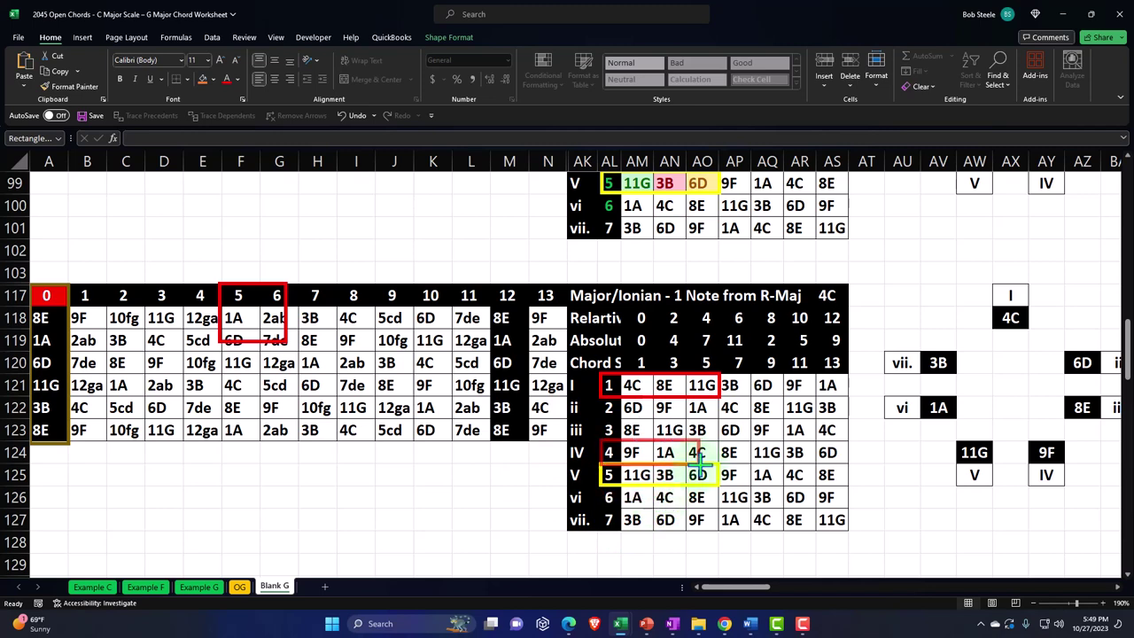
{"action": "left_click_drag", "start_coordinate": [716, 461], "coordinate": [719, 463]}
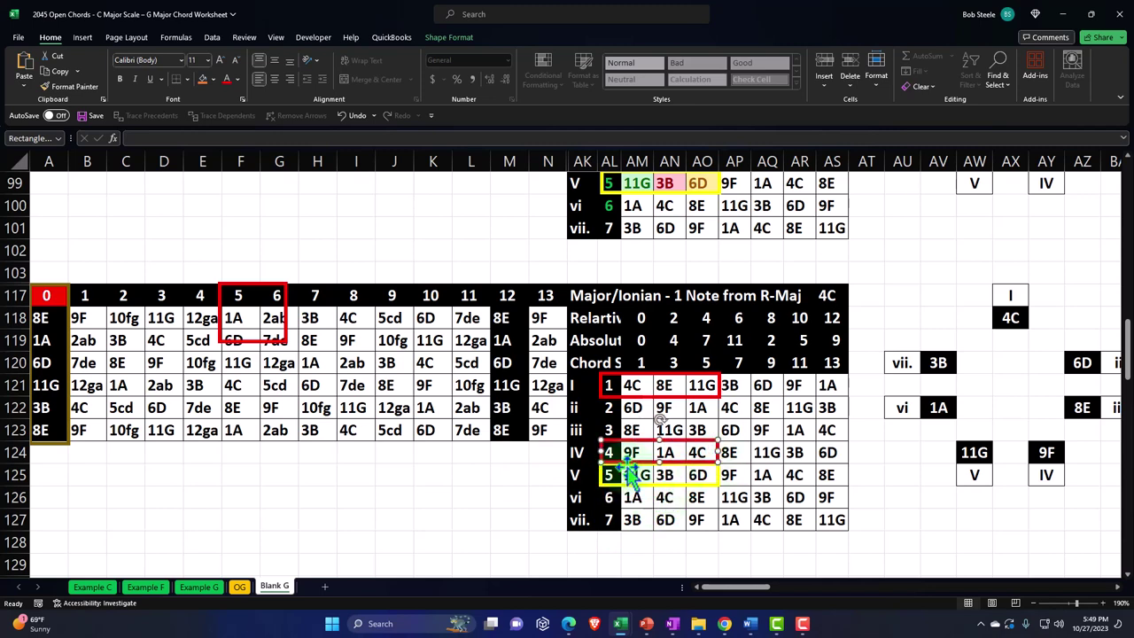
{"action": "left_click_drag", "start_coordinate": [607, 492], "coordinate": [698, 479]}
- Move the remaining red box to the start of the fretboard and resize it to enclose A118:D123
{"action": "left_click", "coordinate": [360, 482]}
{"action": "left_click_drag", "start_coordinate": [283, 345], "coordinate": [288, 520]}
{"action": "left_click_drag", "start_coordinate": [298, 476], "coordinate": [139, 323]}
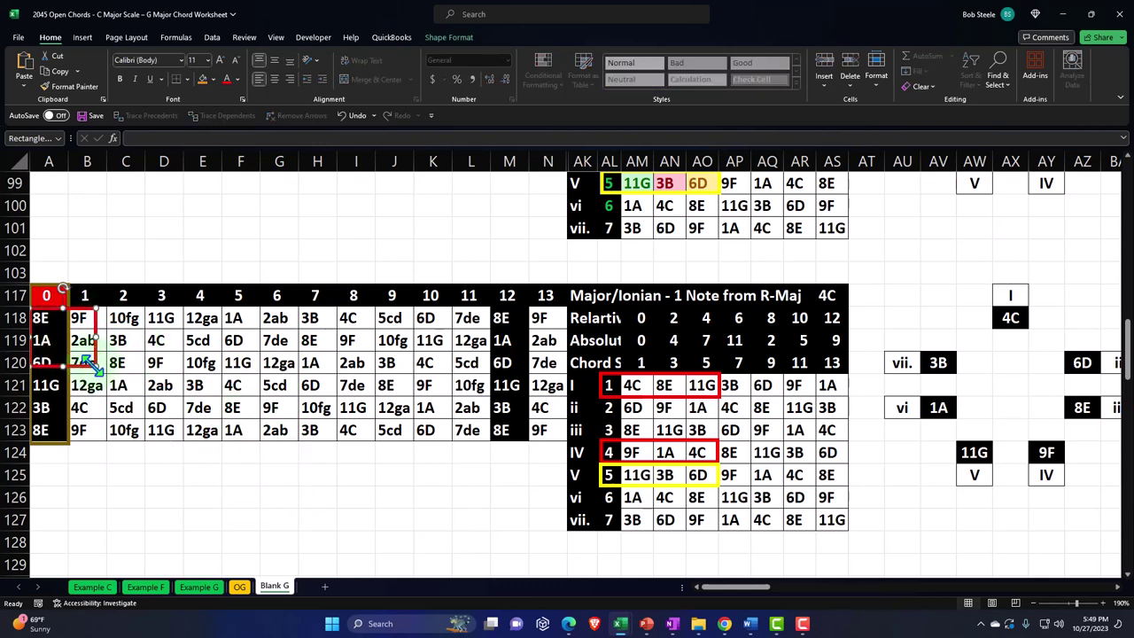
{"action": "left_click_drag", "start_coordinate": [136, 369], "coordinate": [184, 441]}
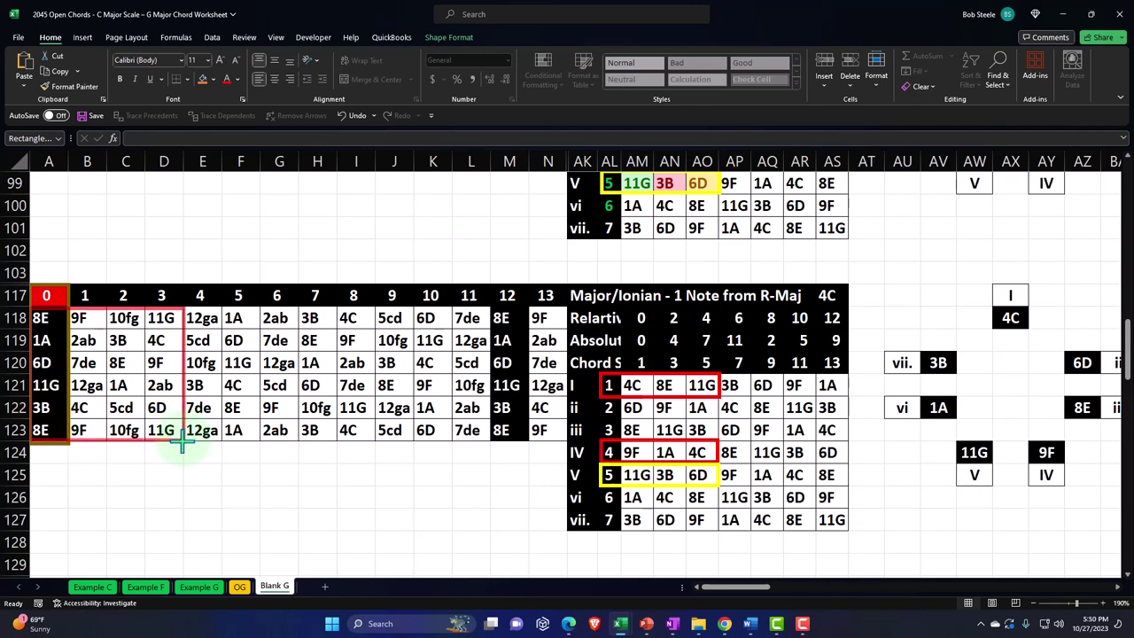
{"action": "left_click", "coordinate": [203, 504]}
- Try to nudge the red box around A118:D123 slightly upward
{"action": "scroll", "coordinate": [203, 504], "scroll_direction": "up", "scroll_amount": 2}
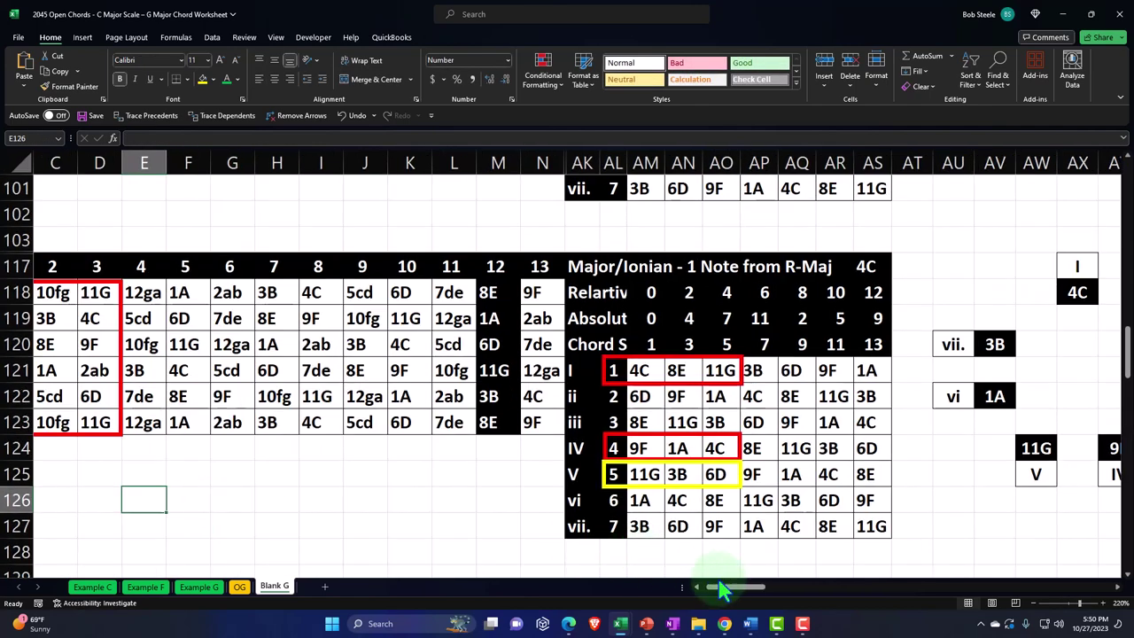
{"action": "left_click_drag", "start_coordinate": [722, 588], "coordinate": [653, 592]}
{"action": "scroll", "coordinate": [304, 485], "scroll_direction": "up", "scroll_amount": 1}
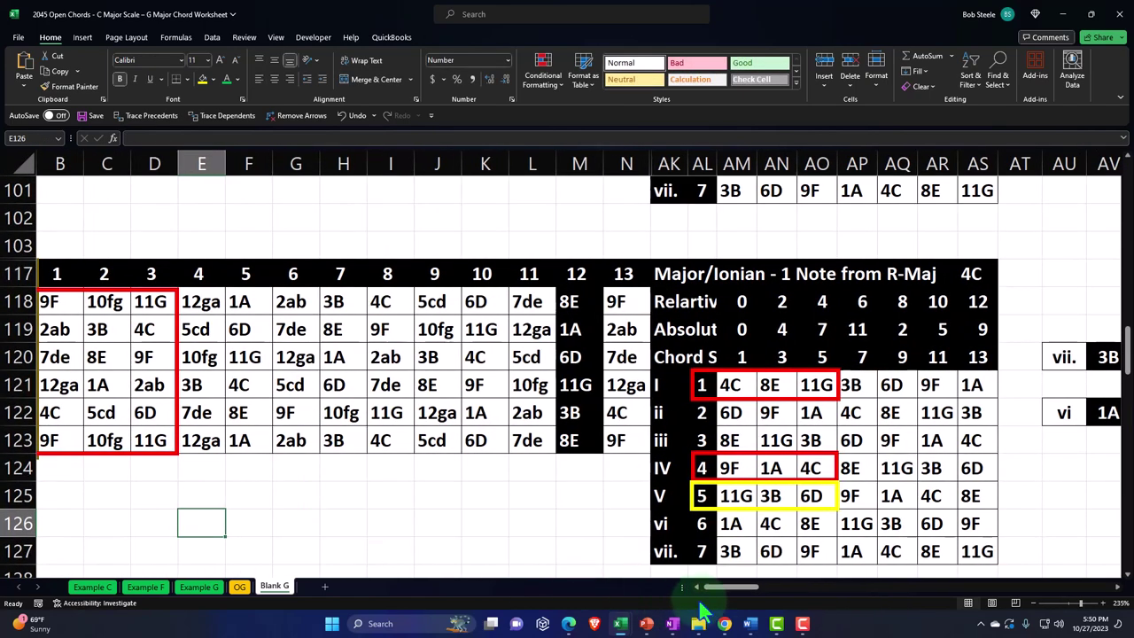
{"action": "left_click_drag", "start_coordinate": [735, 588], "coordinate": [723, 588]}
{"action": "scroll", "coordinate": [446, 498], "scroll_direction": "down", "scroll_amount": 1}
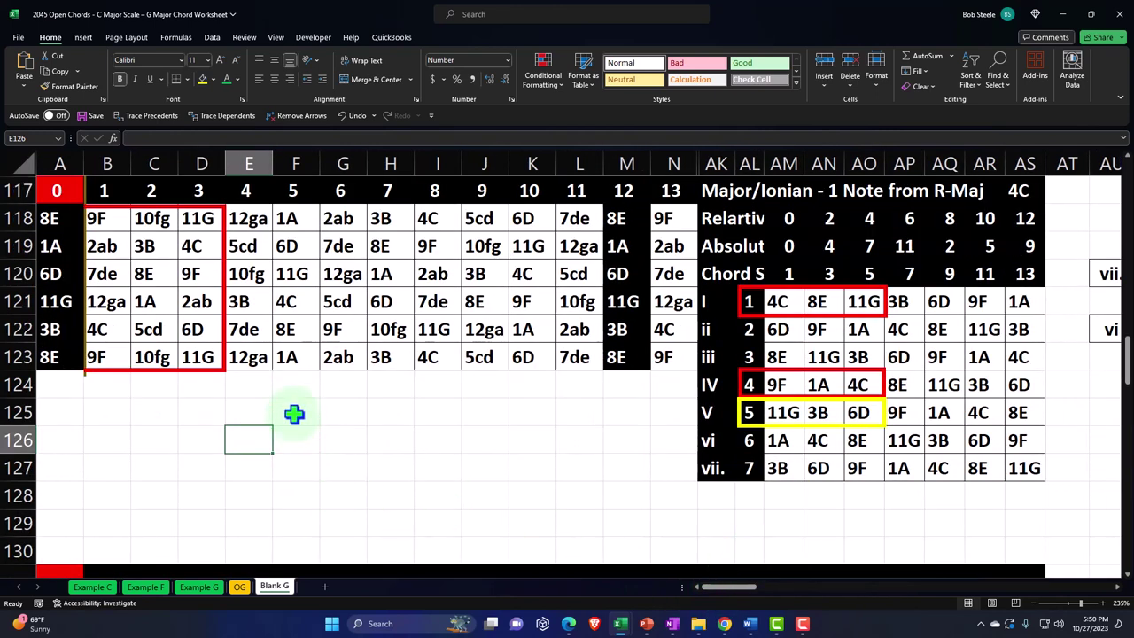
{"action": "left_click", "coordinate": [224, 348]}
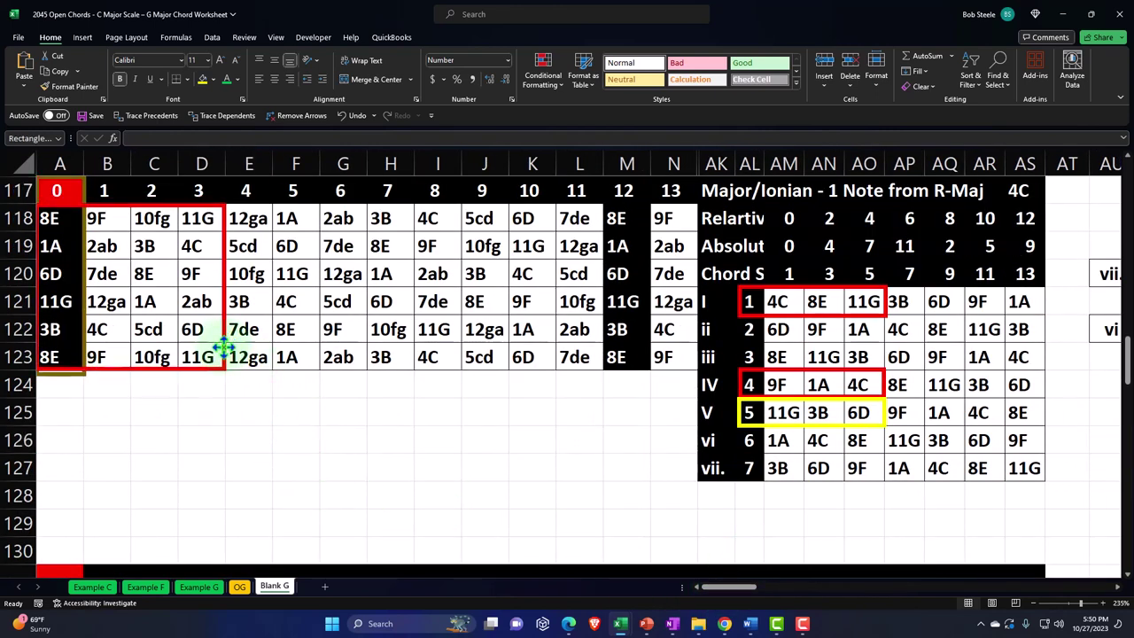
{"action": "left_click", "coordinate": [226, 351]}
{"action": "left_click_drag", "start_coordinate": [232, 335], "coordinate": [227, 330]}
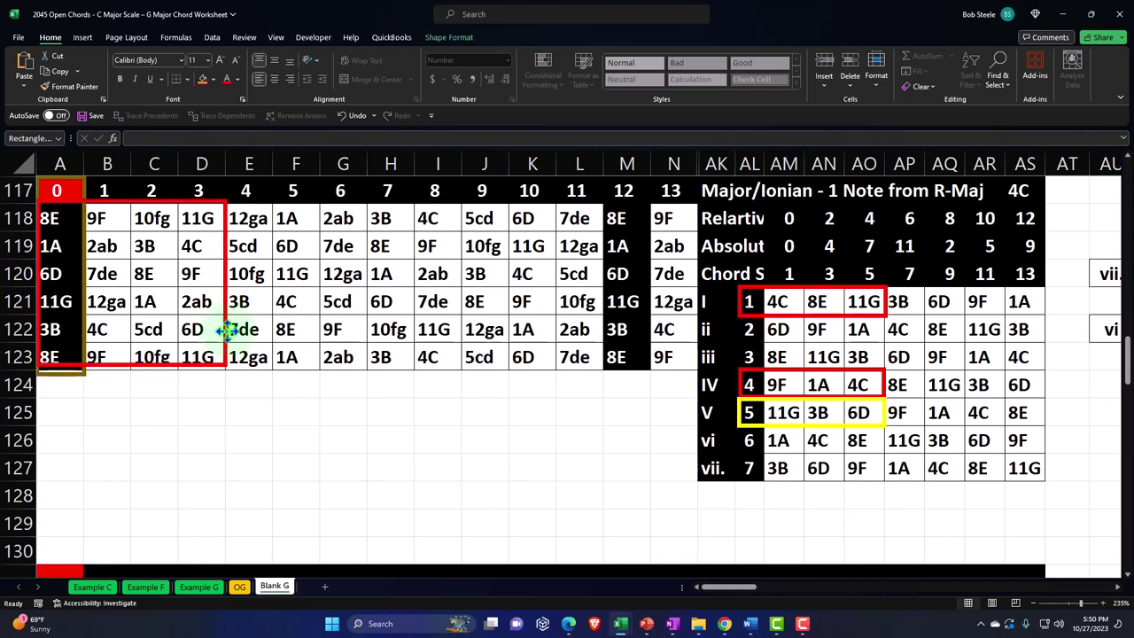
- Add an Equal To highlight rule to A118:D123 for the value in $AM$125 using Green Fill with Dark Green Text
{"action": "left_click_drag", "start_coordinate": [55, 222], "coordinate": [185, 356]}
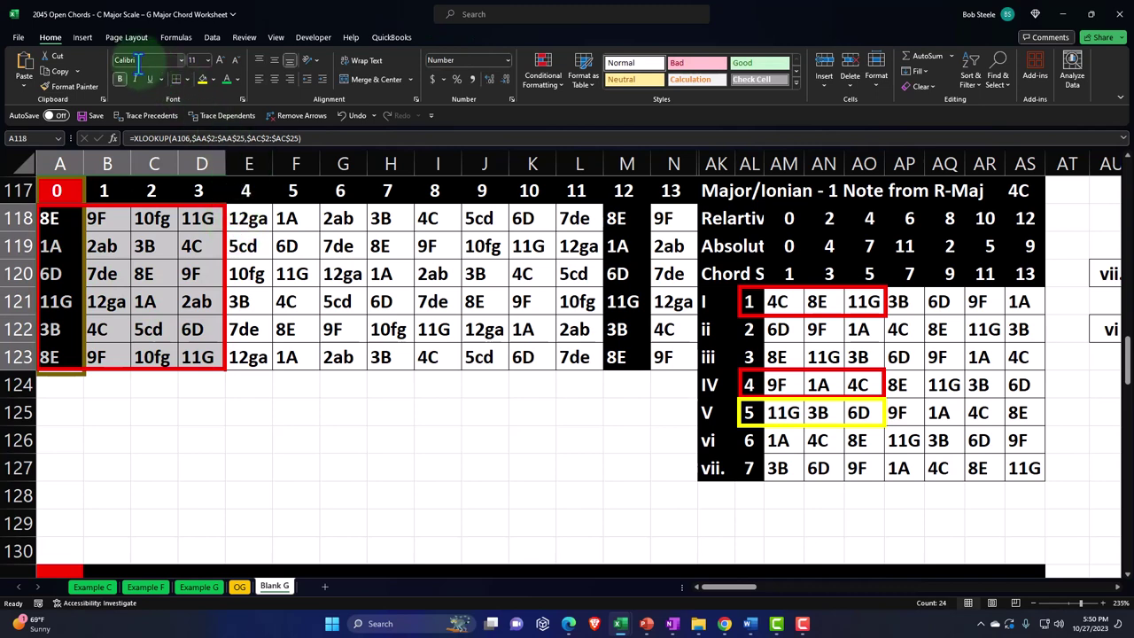
{"action": "left_click", "coordinate": [547, 78]}
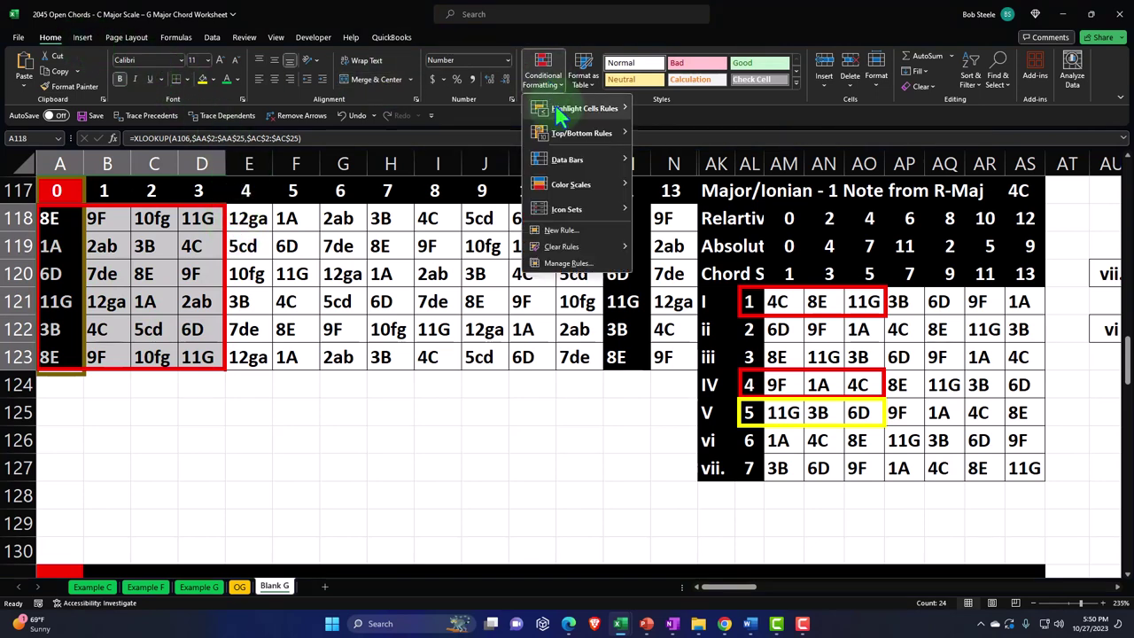
{"action": "mouse_move", "coordinate": [576, 108]}
{"action": "left_click", "coordinate": [675, 189]}
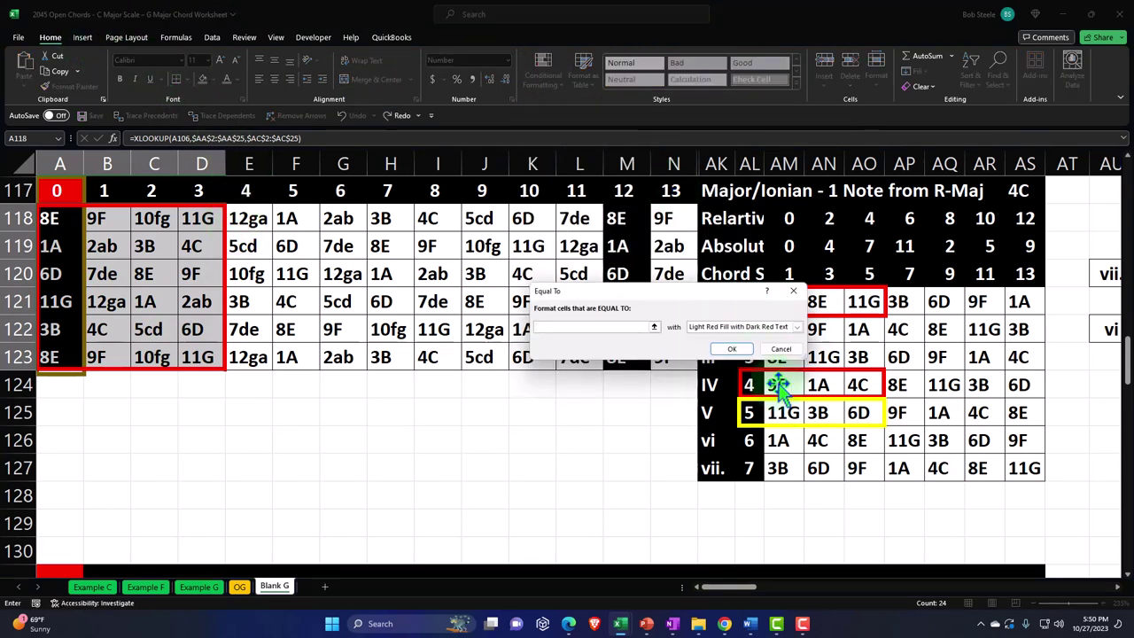
{"action": "left_click", "coordinate": [783, 412]}
{"action": "left_click", "coordinate": [795, 328]}
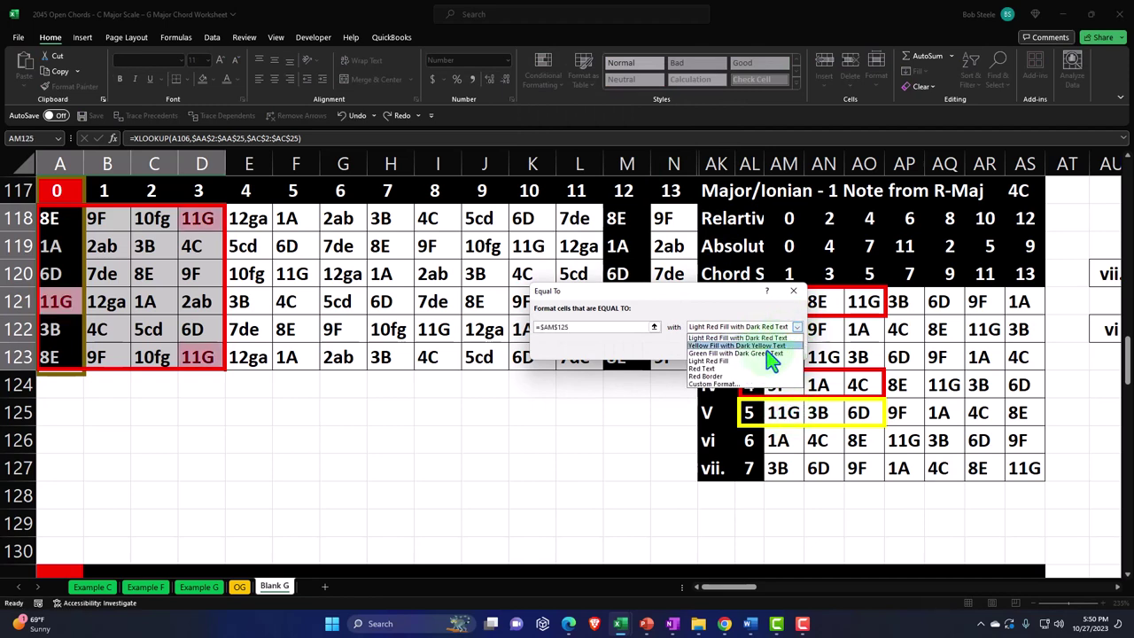
{"action": "left_click", "coordinate": [762, 351]}
{"action": "left_click", "coordinate": [735, 350]}
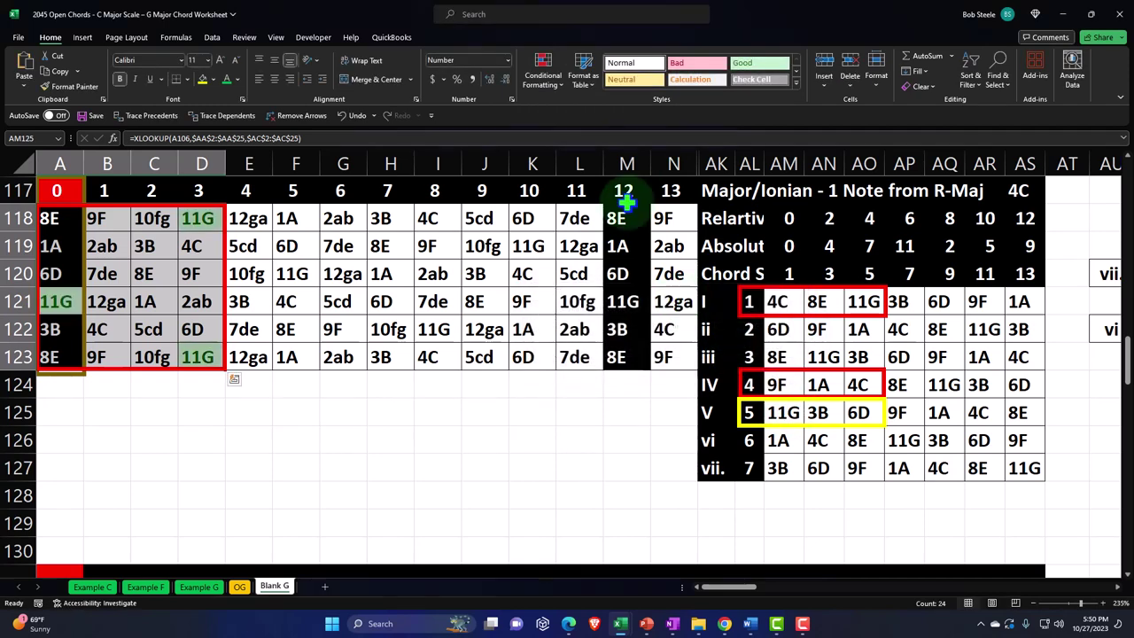
- Add an Equal To highlight rule to A118:D123 for the value in AN125 using Light Red Fill with Dark Red Text
{"action": "left_click", "coordinate": [545, 78]}
{"action": "mouse_move", "coordinate": [558, 115]}
{"action": "left_click", "coordinate": [676, 190]}
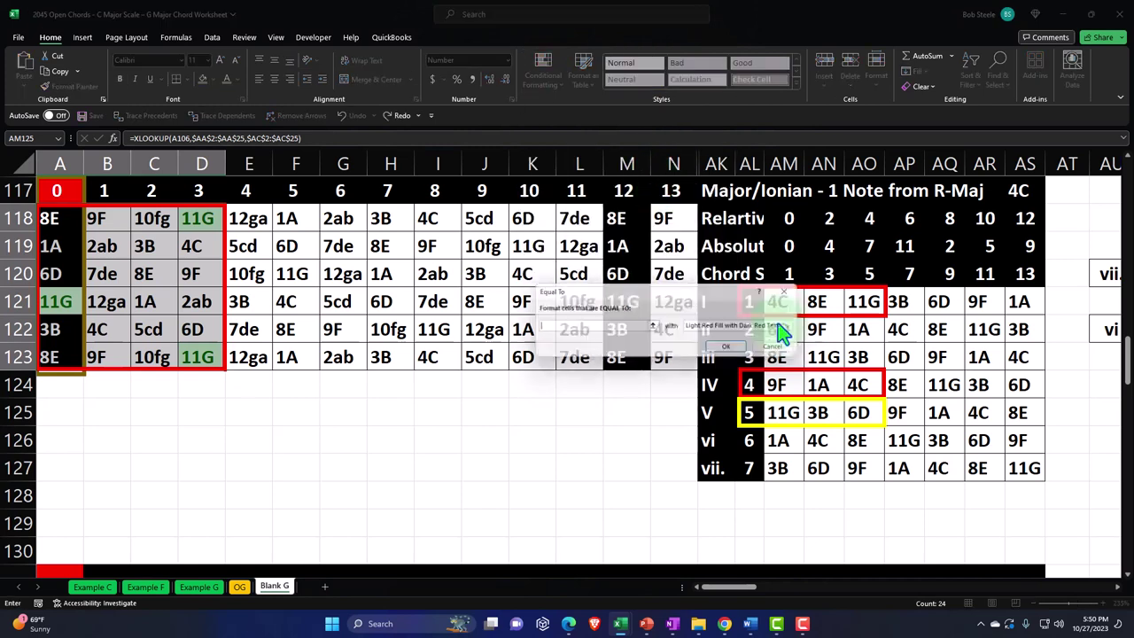
{"action": "left_click", "coordinate": [816, 409]}
{"action": "left_click", "coordinate": [732, 348]}
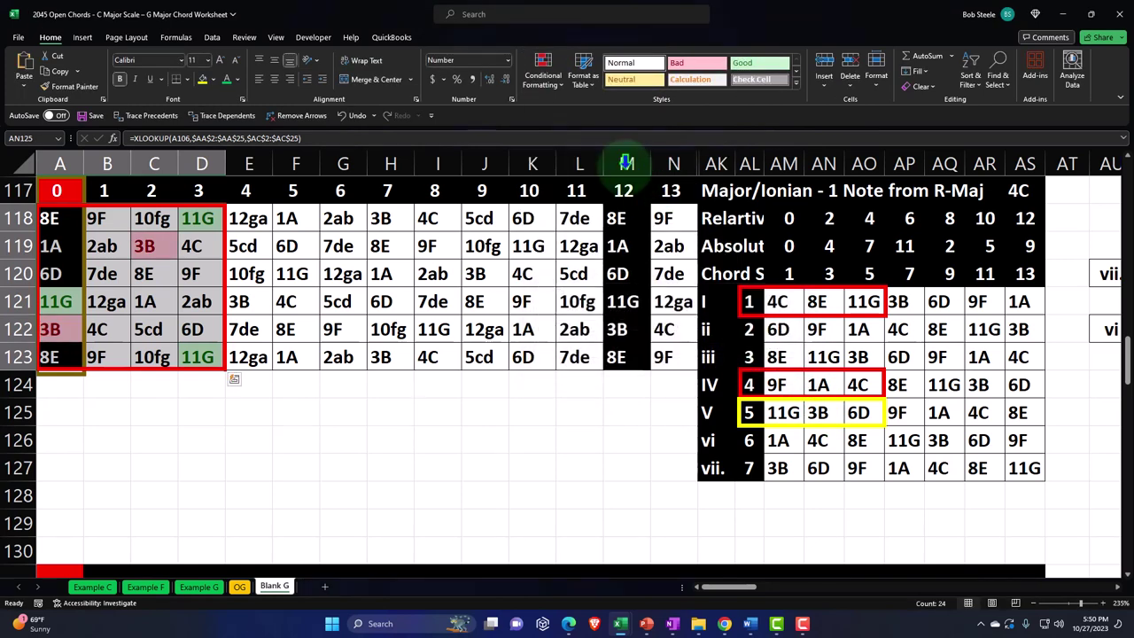
- Add an Equal To highlight rule to A118:D123 for the value in $AO$125 using Yellow Fill with Dark Yellow Text
{"action": "left_click", "coordinate": [543, 76]}
{"action": "mouse_move", "coordinate": [560, 122]}
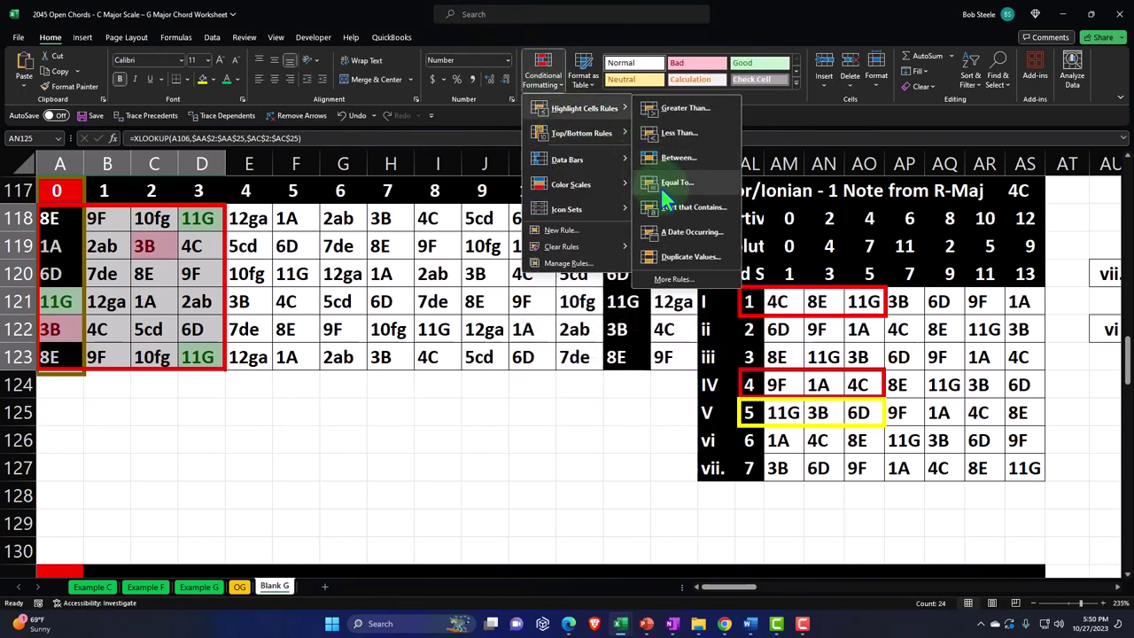
{"action": "left_click", "coordinate": [660, 186]}
{"action": "left_click", "coordinate": [858, 411]}
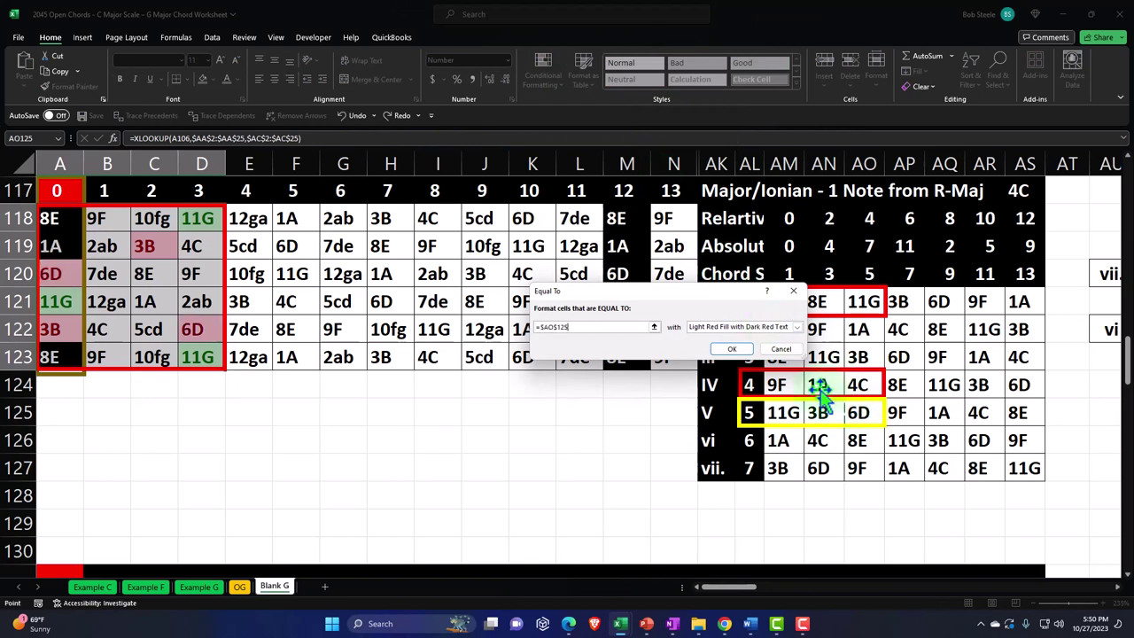
{"action": "left_click", "coordinate": [797, 328]}
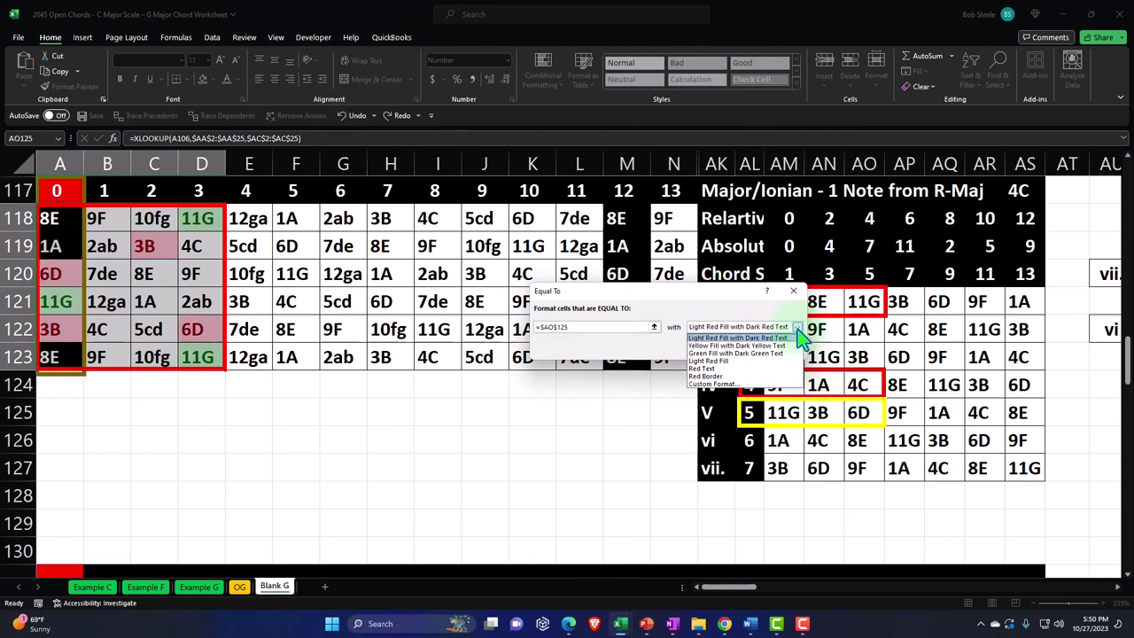
{"action": "left_click", "coordinate": [744, 346]}
{"action": "left_click", "coordinate": [730, 348]}
{"action": "left_click", "coordinate": [628, 420]}
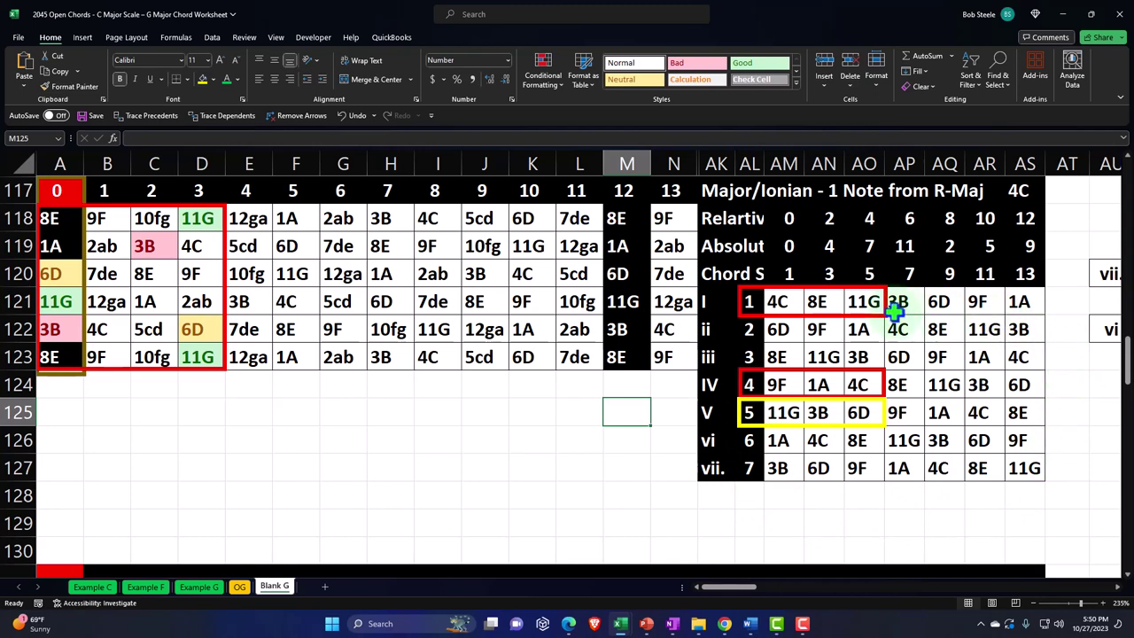
- Duplicate the red box around A118:D123 and place the copy around frets 5 to 8 in F118:I123
{"action": "left_click", "coordinate": [228, 279]}
{"action": "left_click_drag", "start_coordinate": [227, 279], "coordinate": [257, 390]}
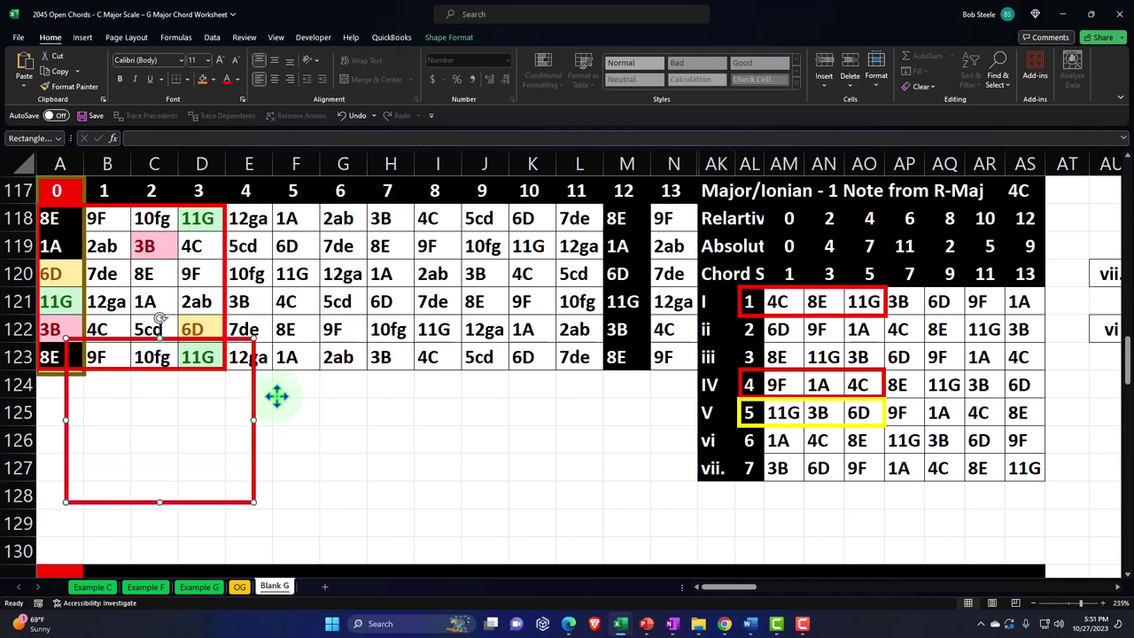
{"action": "left_click_drag", "start_coordinate": [254, 399], "coordinate": [457, 267]}
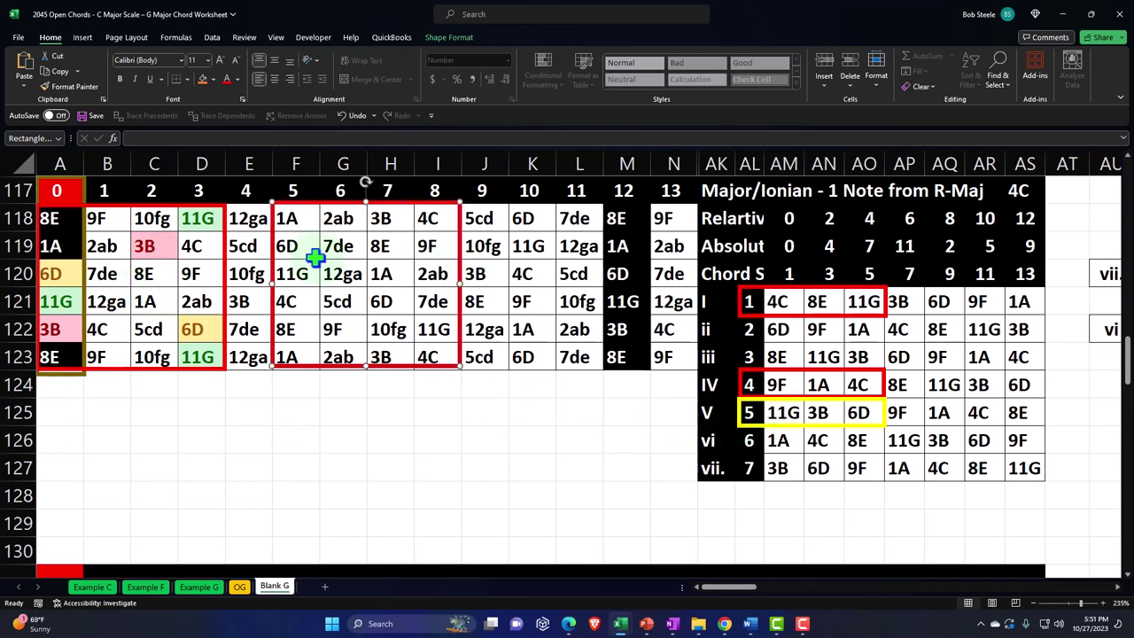
- Copy the green formatting of the 11G note in D118 onto cell AM125 in the V chord row
{"action": "left_click", "coordinate": [205, 218]}
{"action": "left_click", "coordinate": [69, 86]}
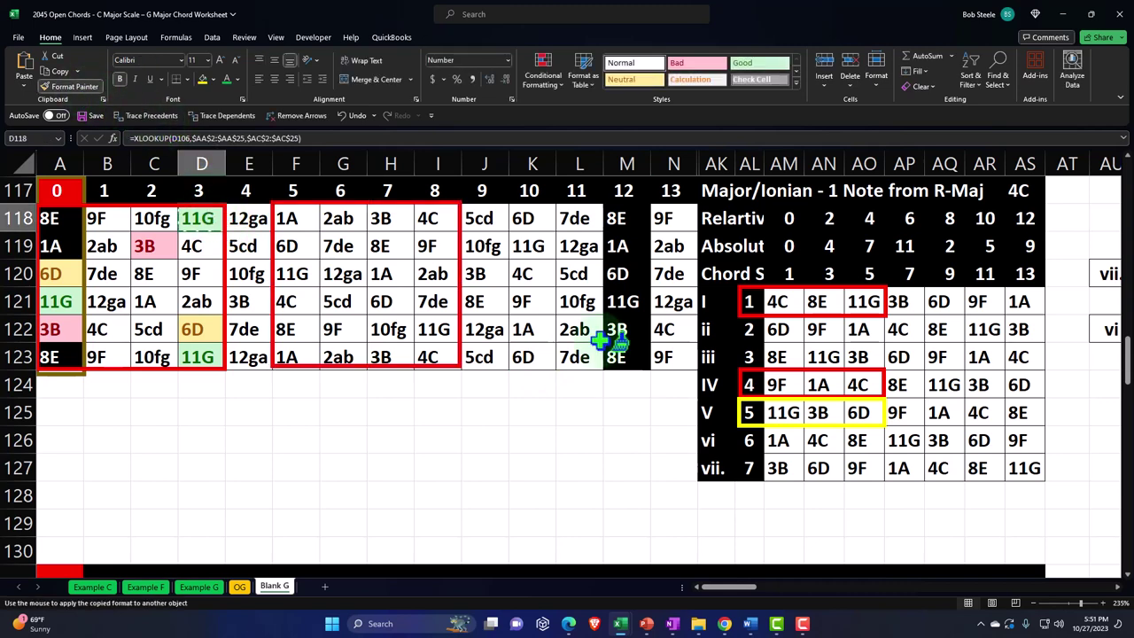
{"action": "left_click", "coordinate": [785, 410]}
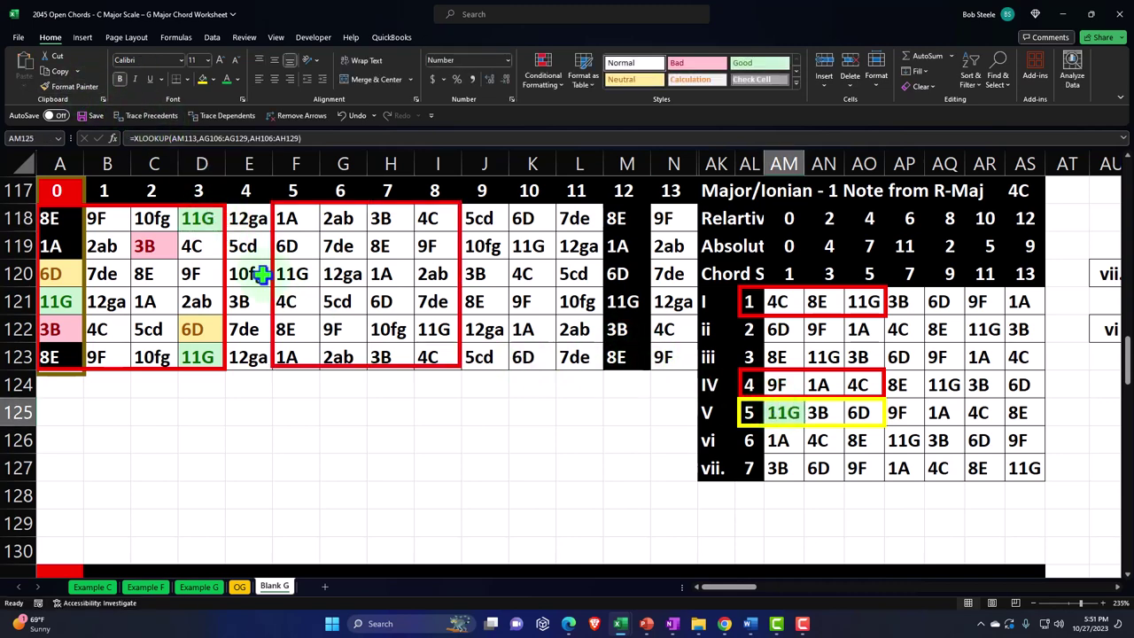
- Copy the red formatting of the 3B note in C119 onto AN125 and the yellow formatting of 6D in D122 onto AO125
{"action": "left_click", "coordinate": [162, 245]}
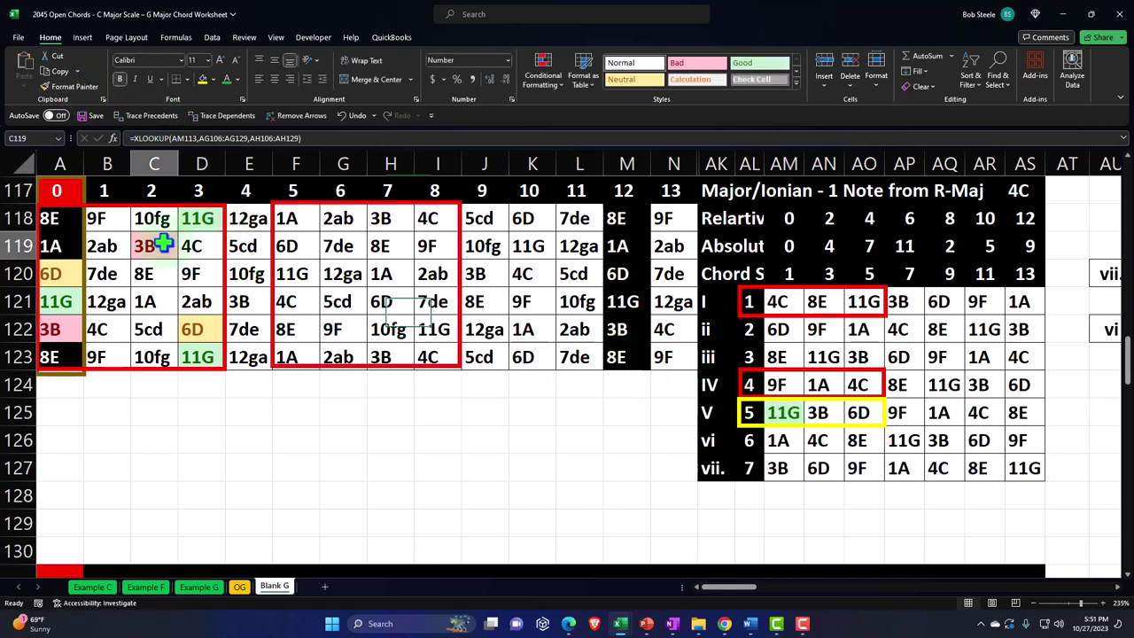
{"action": "left_click", "coordinate": [76, 89]}
{"action": "left_click", "coordinate": [820, 413]}
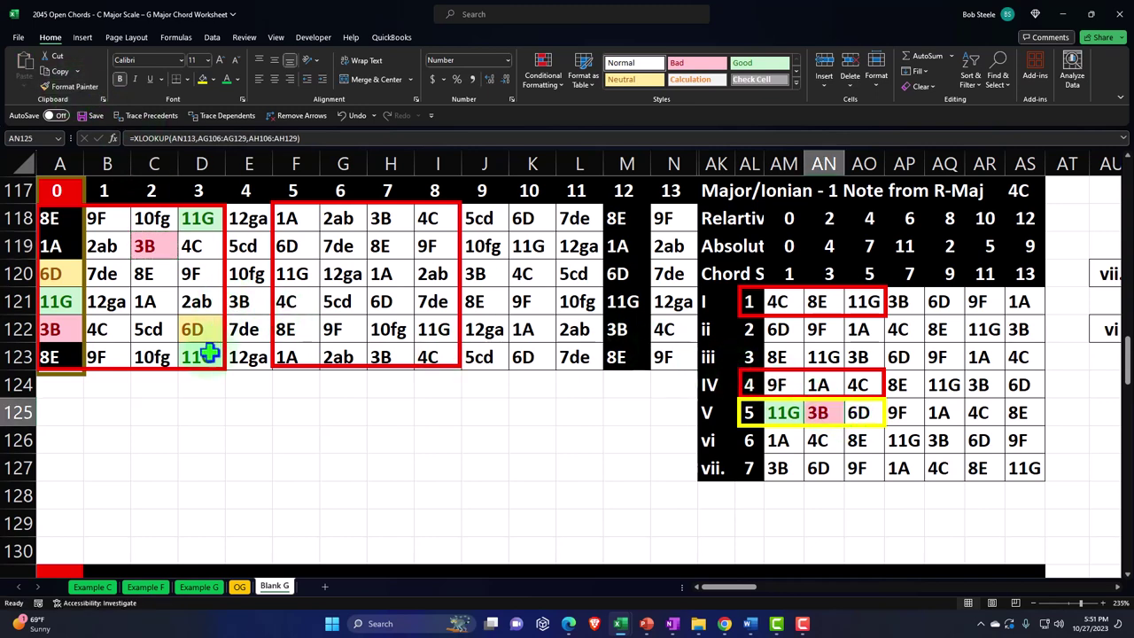
{"action": "left_click", "coordinate": [197, 328]}
{"action": "left_click", "coordinate": [76, 89]}
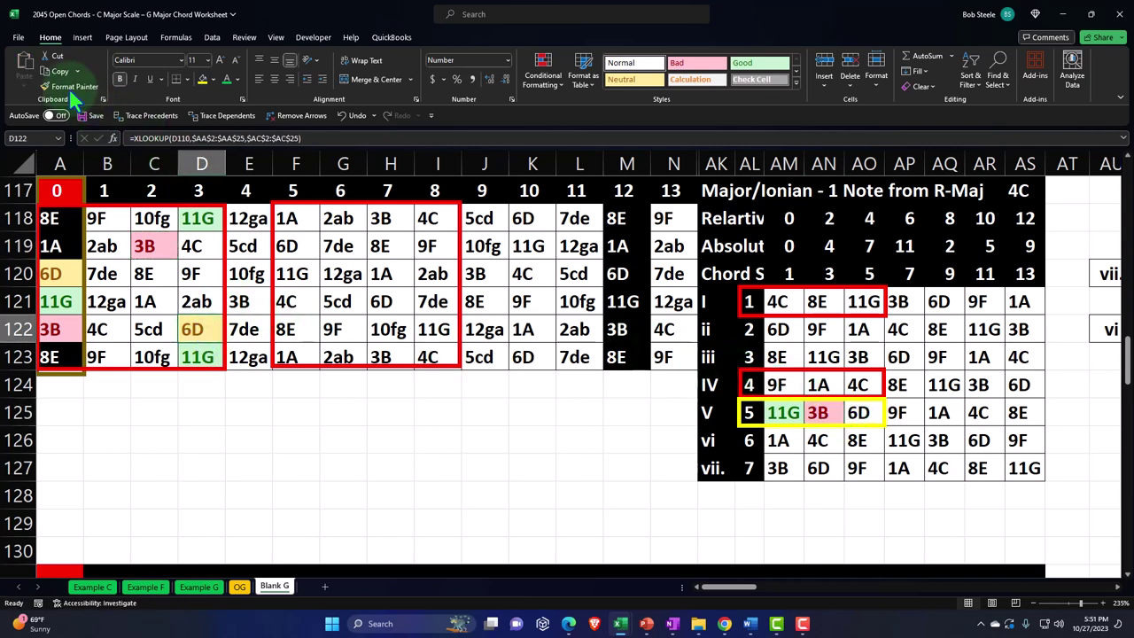
{"action": "left_click", "coordinate": [859, 413]}
{"action": "left_click", "coordinate": [588, 438]}
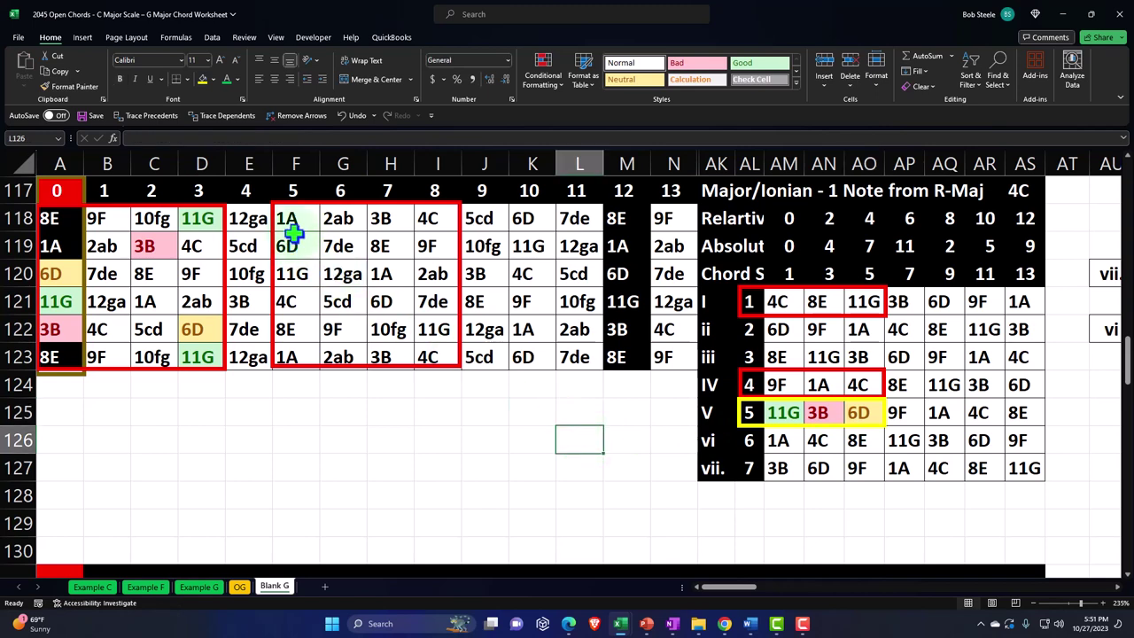
- Add an Equal To highlight rule to F118:I123 for the value in $AM$121 using Green Fill with Dark Green Text
{"action": "left_click_drag", "start_coordinate": [288, 219], "coordinate": [425, 357]}
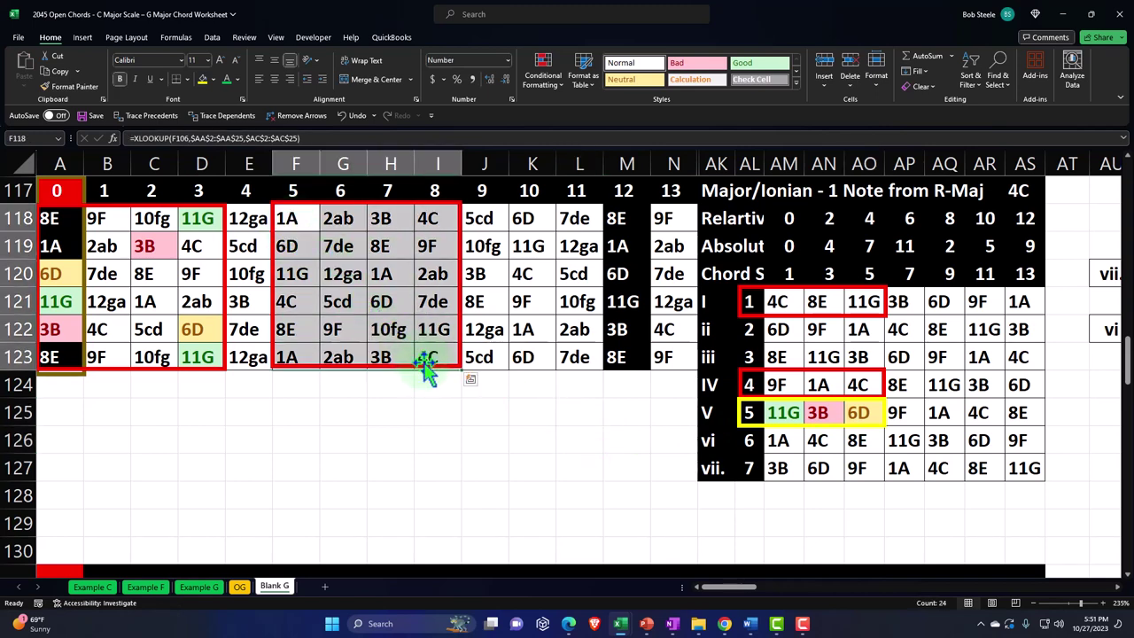
{"action": "left_click", "coordinate": [396, 368]}
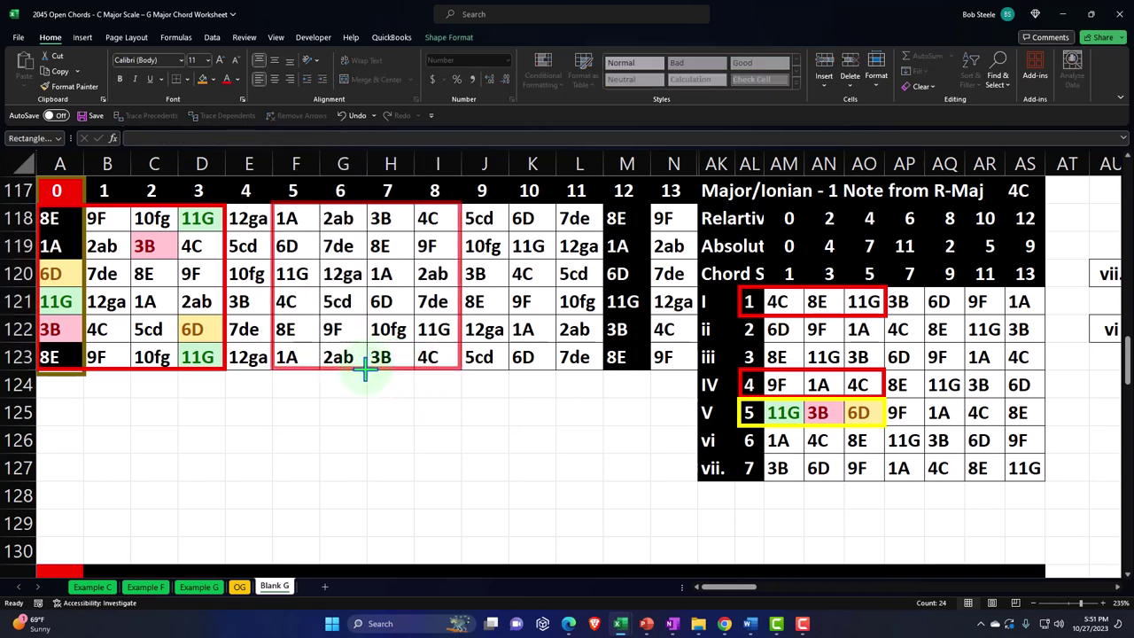
{"action": "left_click_drag", "start_coordinate": [288, 219], "coordinate": [429, 355]}
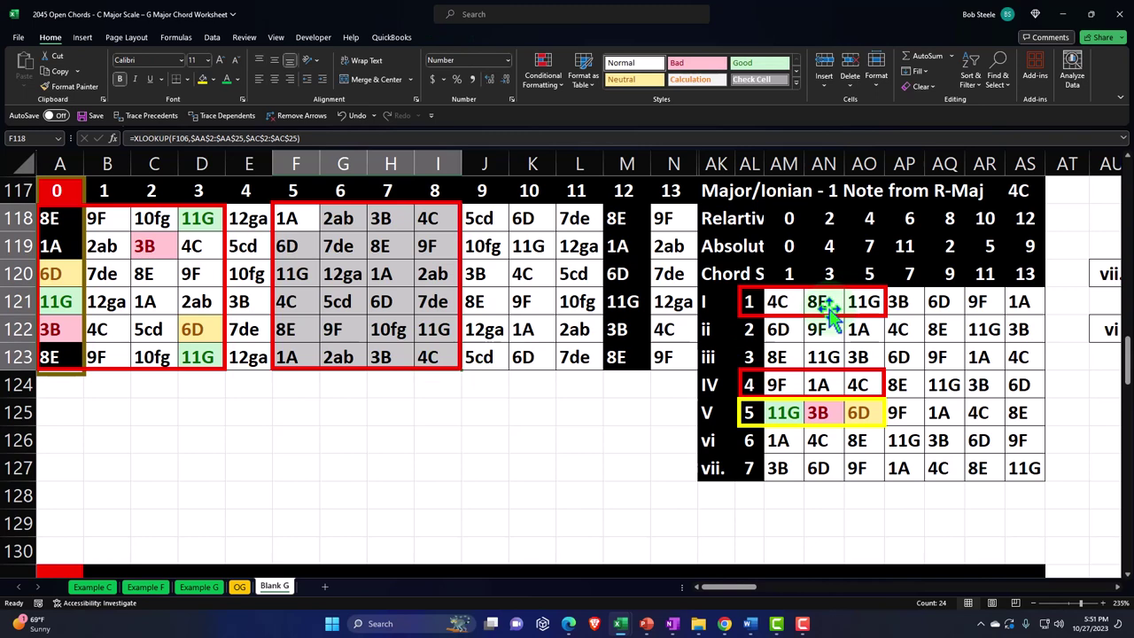
{"action": "left_click", "coordinate": [542, 71]}
{"action": "mouse_move", "coordinate": [536, 107]}
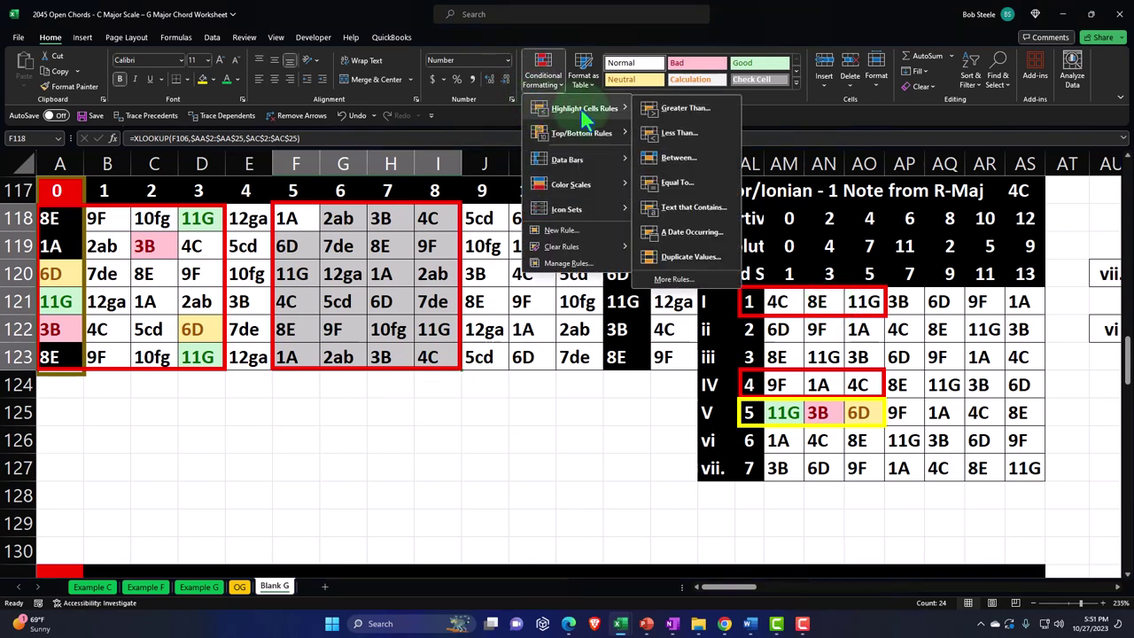
{"action": "left_click", "coordinate": [653, 180]}
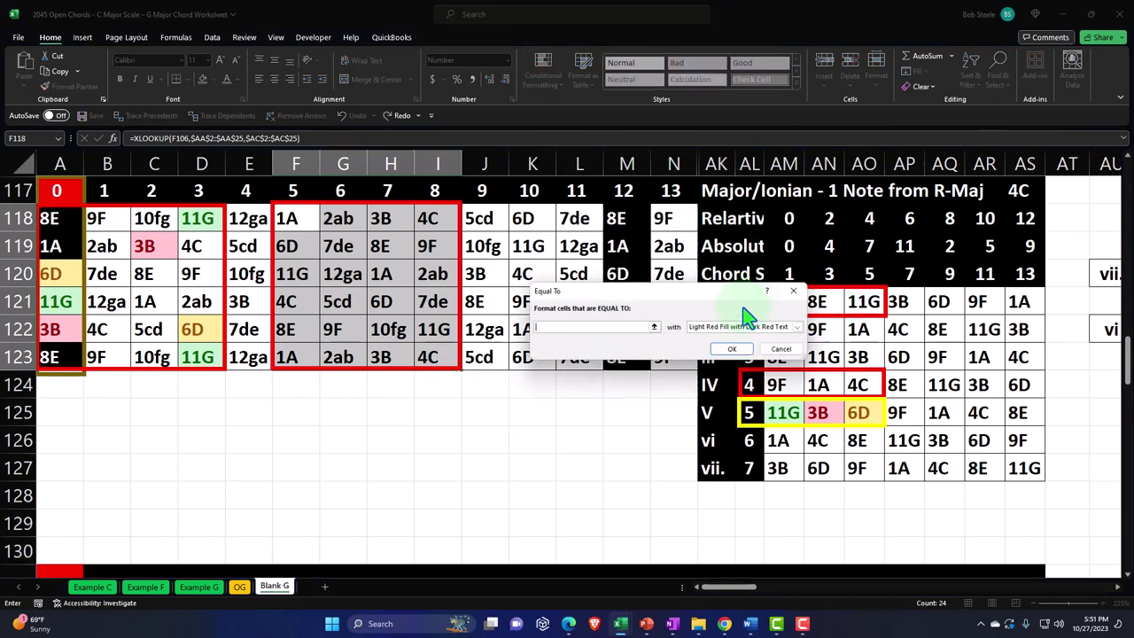
{"action": "left_click", "coordinate": [779, 302]}
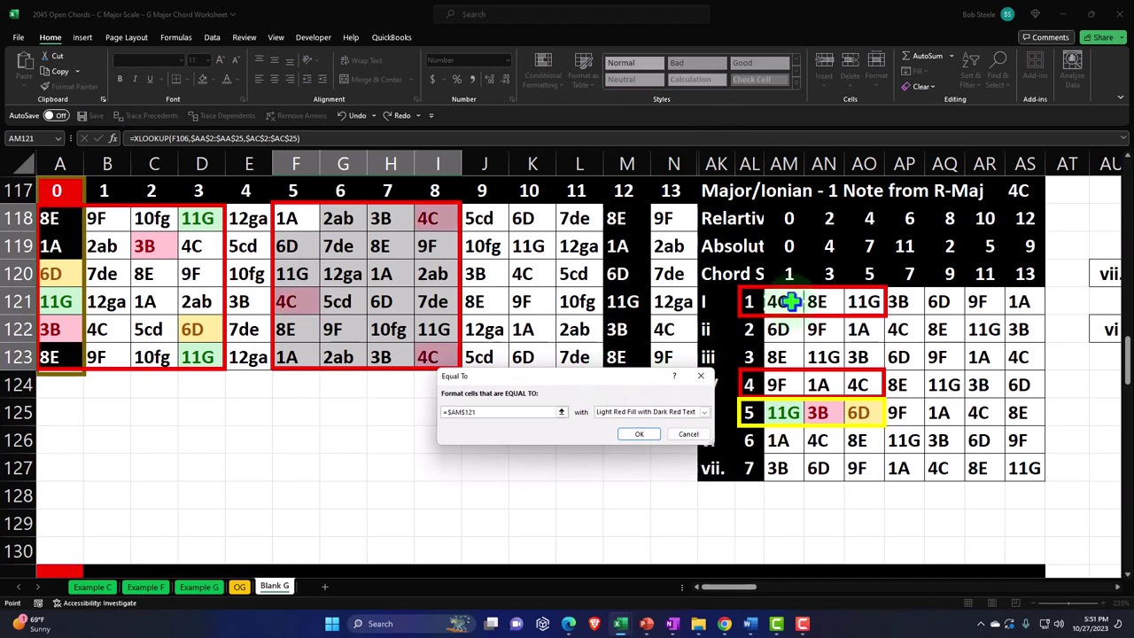
{"action": "left_click", "coordinate": [704, 412]}
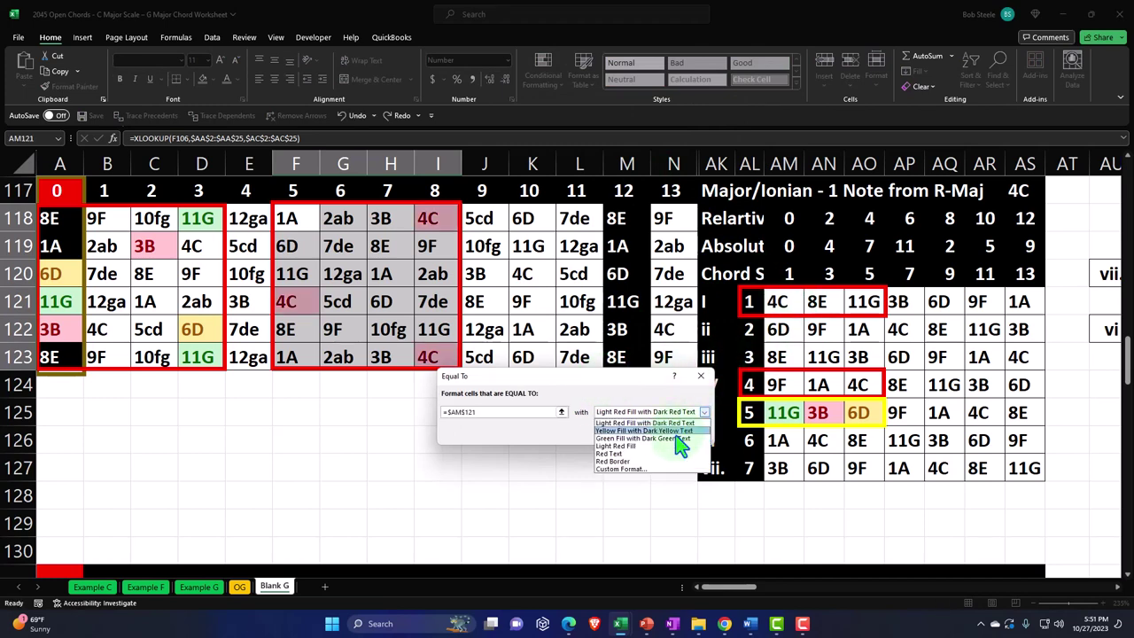
{"action": "left_click", "coordinate": [678, 439]}
{"action": "left_click", "coordinate": [651, 437]}
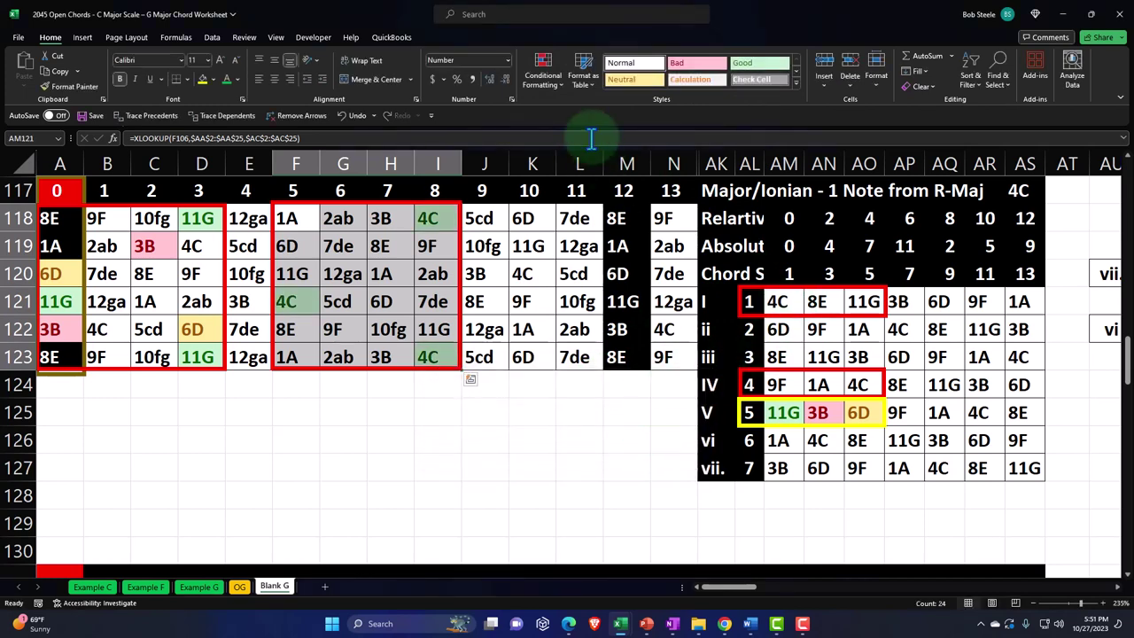
- Add an Equal To highlight rule to F118:I123 for the value in $AN$121 using Light Red Fill with Dark Red Text
{"action": "left_click", "coordinate": [544, 72]}
{"action": "mouse_move", "coordinate": [547, 107]}
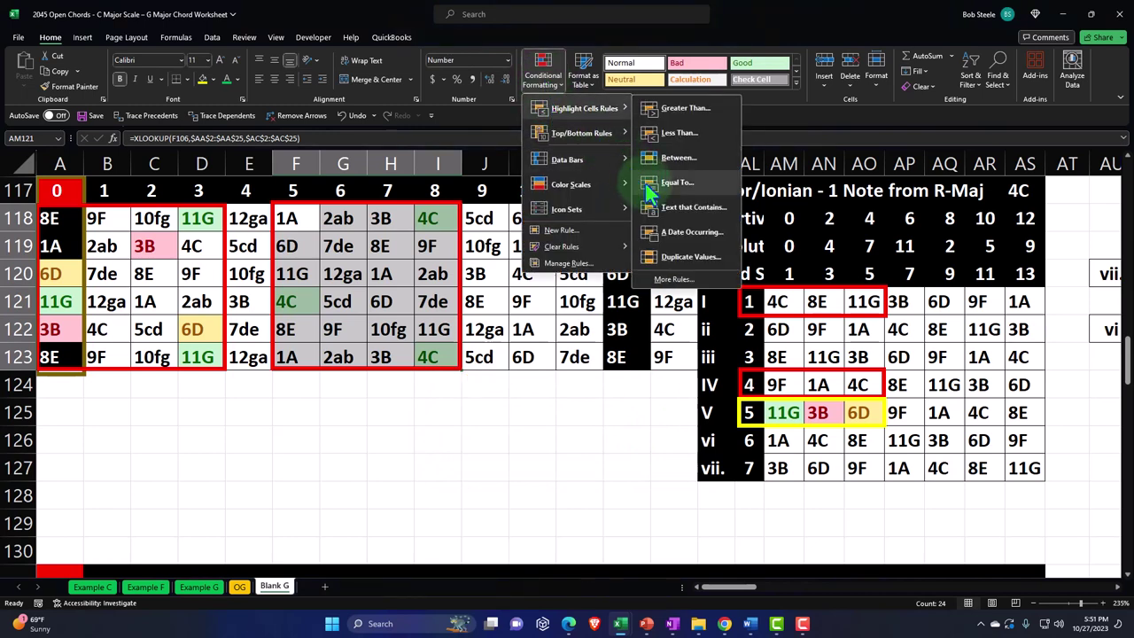
{"action": "left_click", "coordinate": [650, 183]}
{"action": "left_click", "coordinate": [817, 301]}
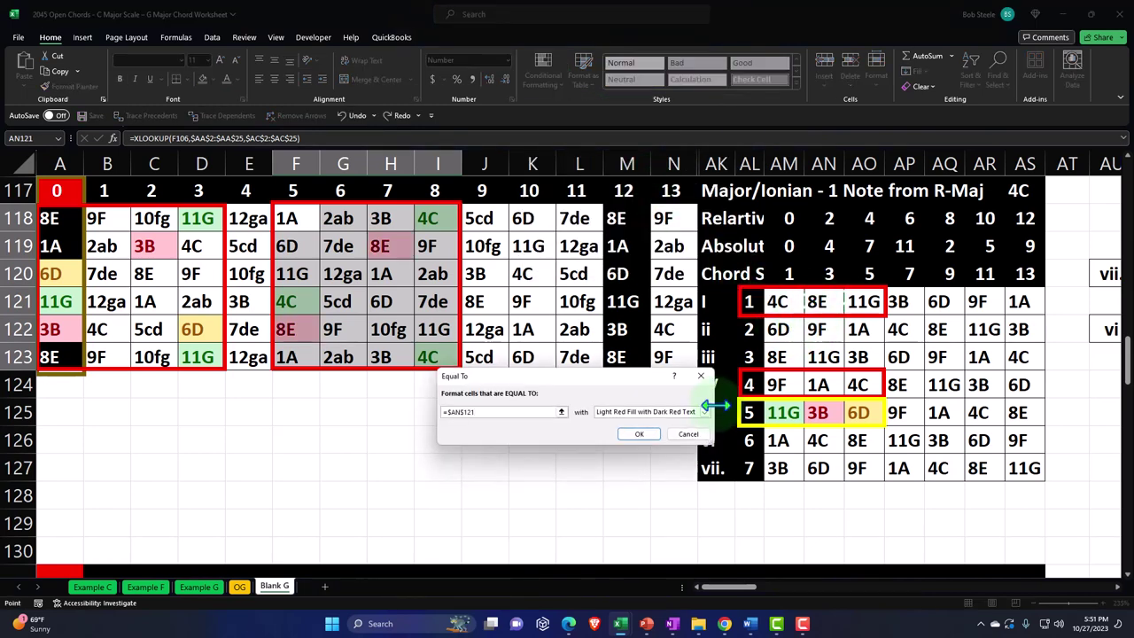
{"action": "left_click", "coordinate": [651, 433]}
- Add an Equal To highlight rule to F118:I123 for the value in $AO$121 using Yellow Fill with Dark Yellow Text
{"action": "left_click", "coordinate": [545, 78]}
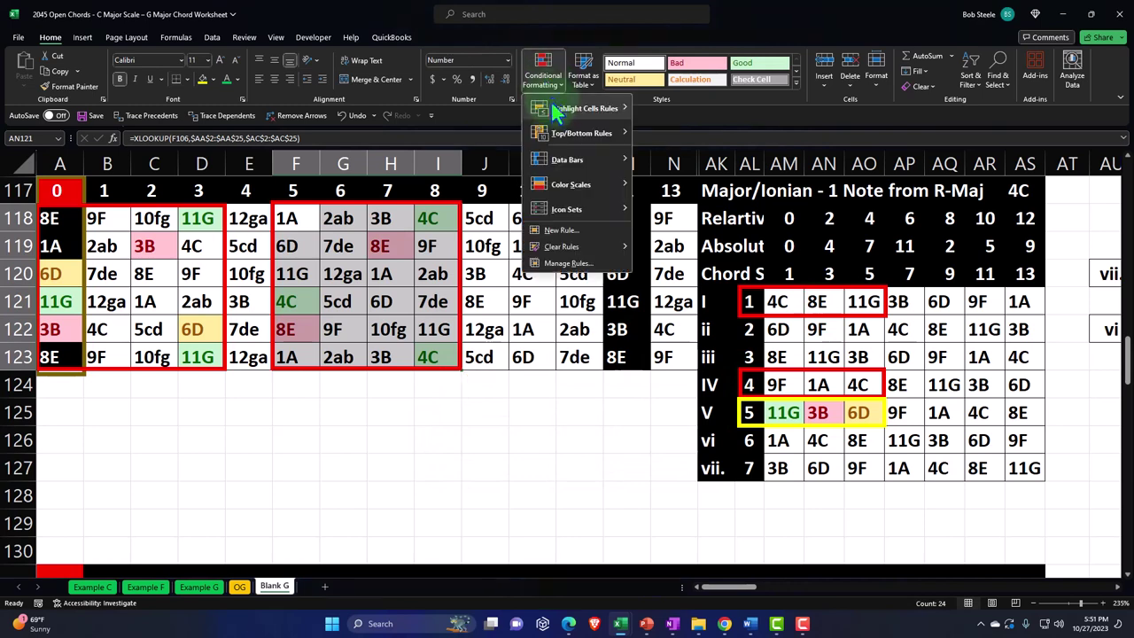
{"action": "mouse_move", "coordinate": [555, 109]}
{"action": "left_click", "coordinate": [649, 184]}
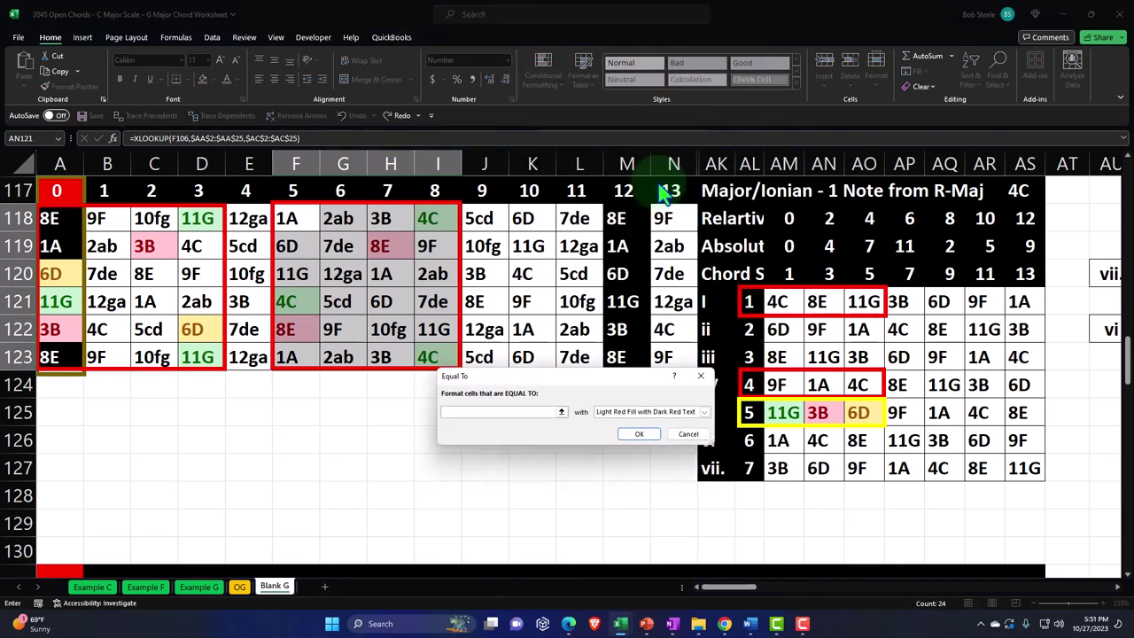
{"action": "left_click", "coordinate": [863, 301]}
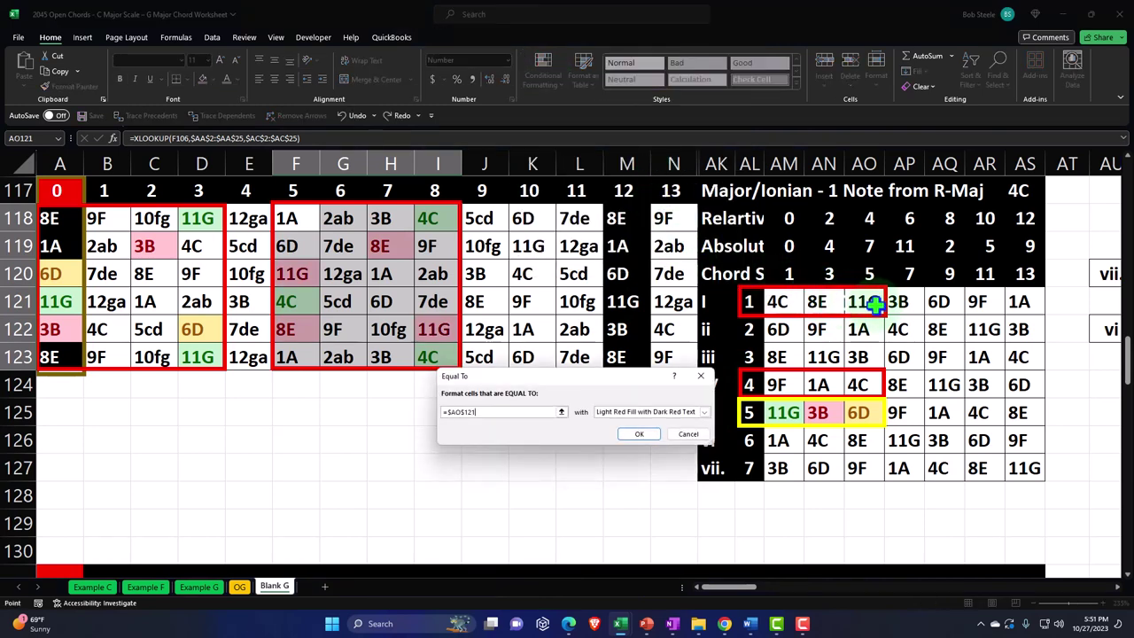
{"action": "left_click", "coordinate": [704, 413]}
{"action": "left_click", "coordinate": [671, 431]}
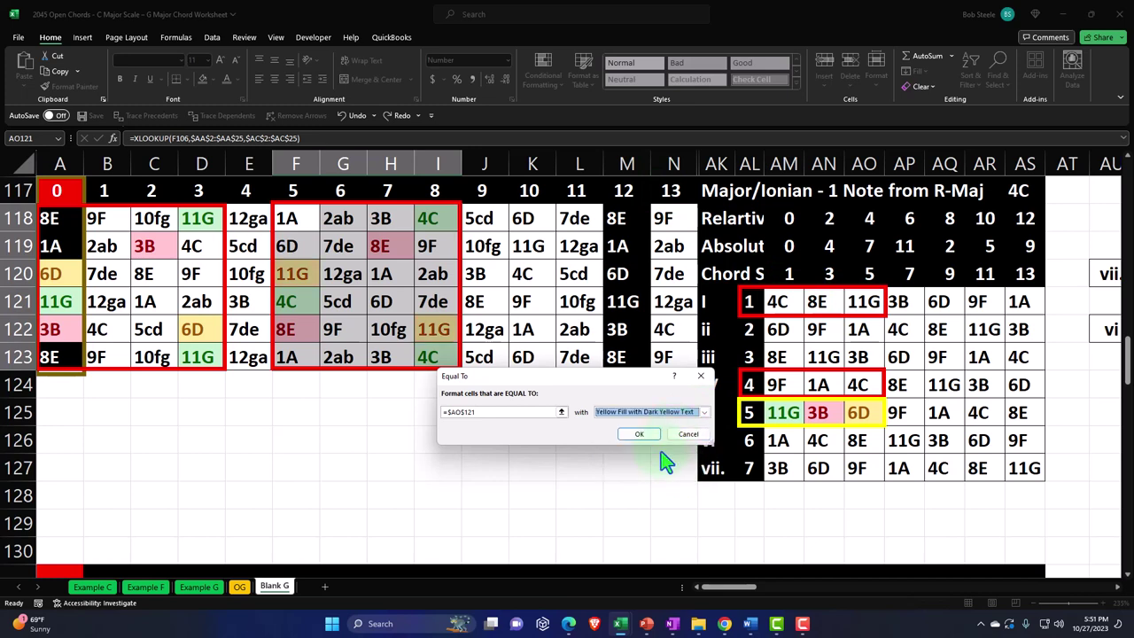
{"action": "left_click", "coordinate": [651, 436]}
{"action": "left_click", "coordinate": [581, 465]}
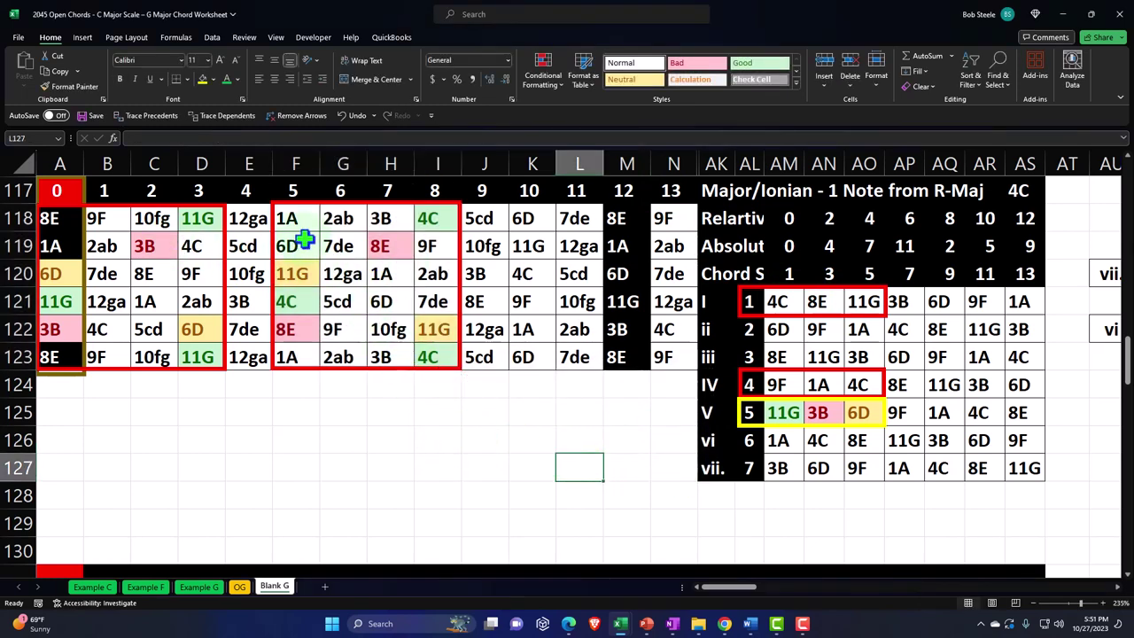
- Examine the highlighted C chord note shapes within frets 5 to 8 and compare them with the G chord position in the open frets
{"action": "left_click", "coordinate": [201, 219]}
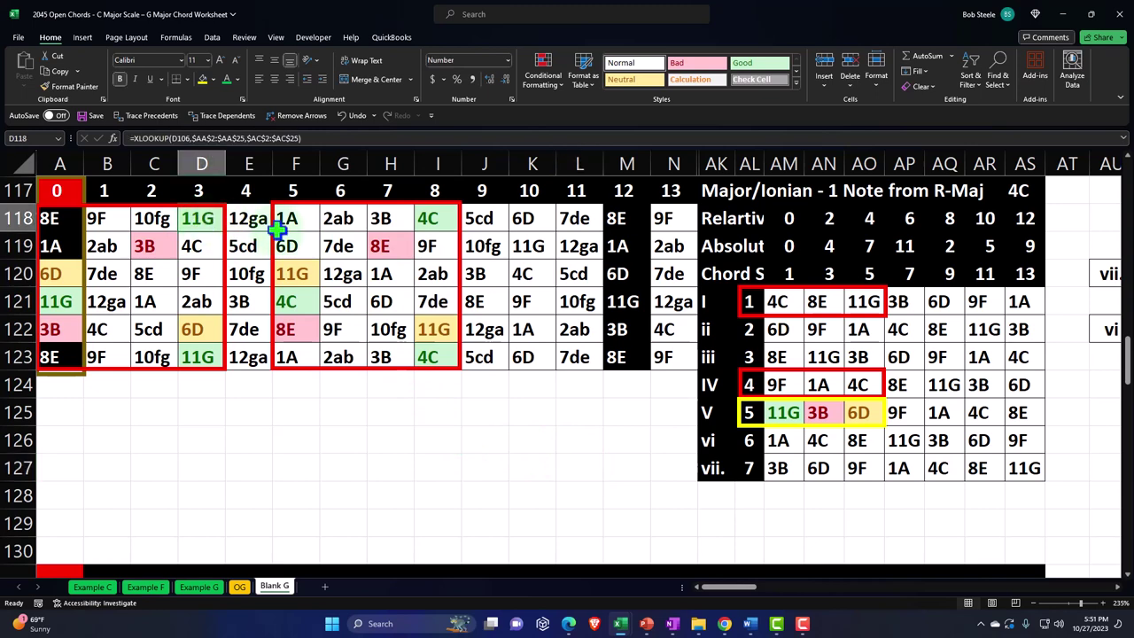
{"action": "left_click", "coordinate": [426, 223]}
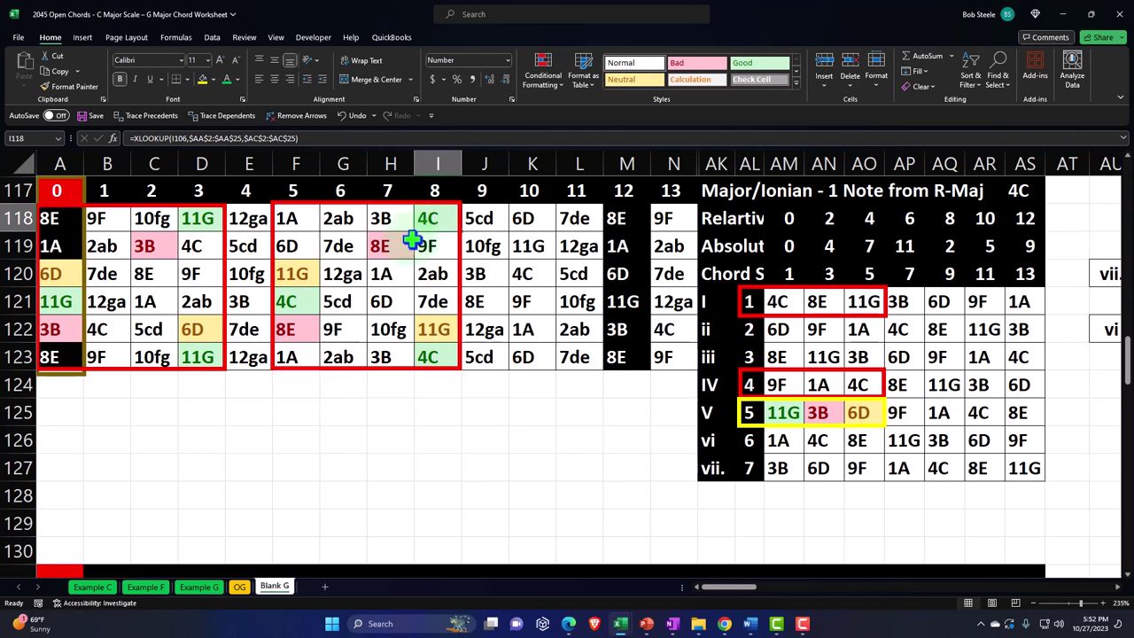
{"action": "left_click_drag", "start_coordinate": [287, 219], "coordinate": [430, 268]}
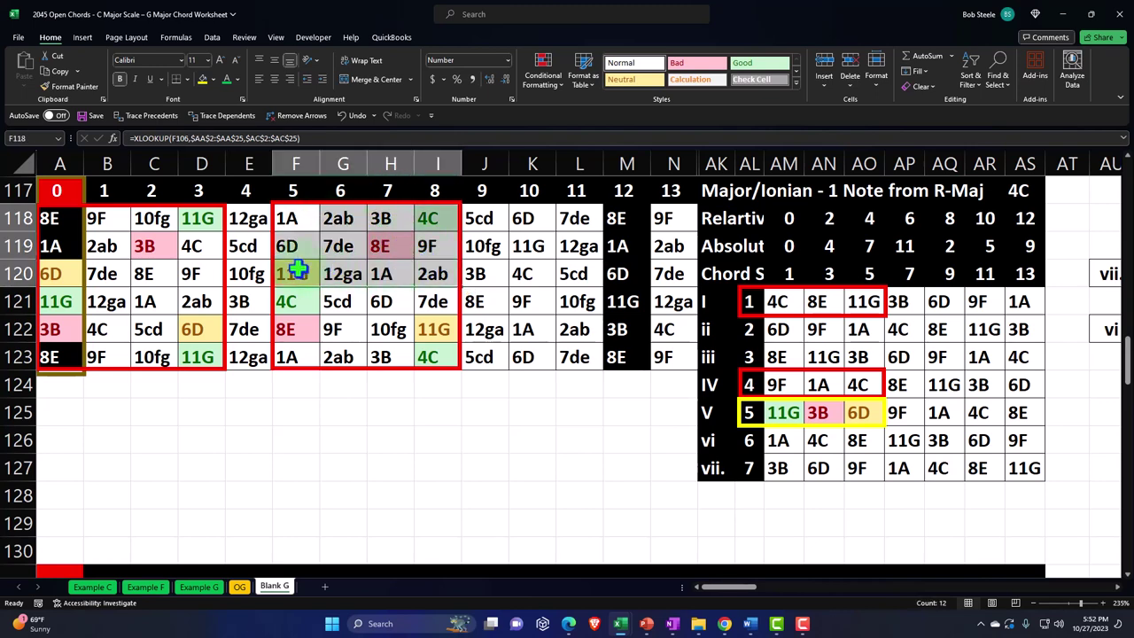
{"action": "left_click_drag", "start_coordinate": [297, 272], "coordinate": [295, 327]}
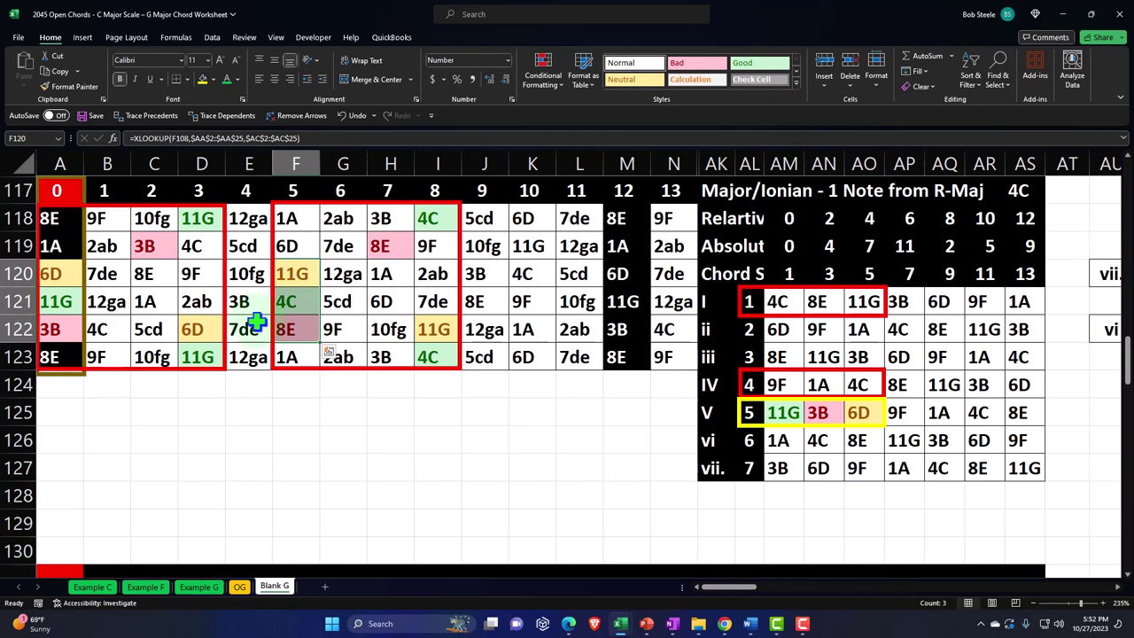
{"action": "left_click_drag", "start_coordinate": [301, 330], "coordinate": [334, 329]}
{"action": "left_click_drag", "start_coordinate": [301, 274], "coordinate": [379, 356]}
{"action": "left_click_drag", "start_coordinate": [297, 325], "coordinate": [426, 352]}
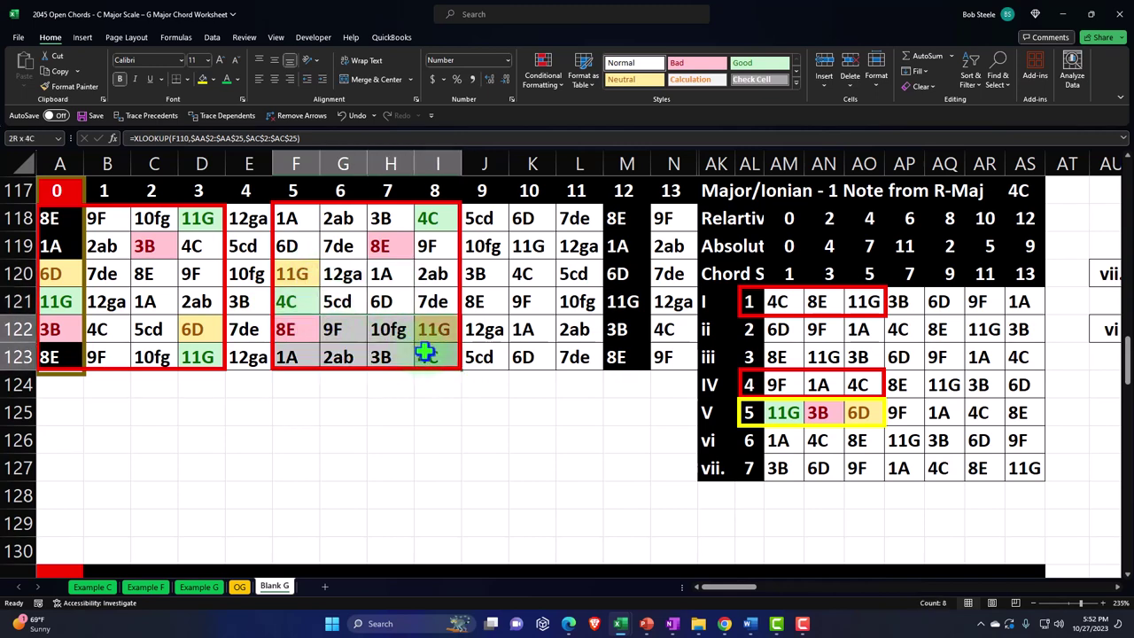
{"action": "left_click_drag", "start_coordinate": [391, 252], "coordinate": [428, 354]}
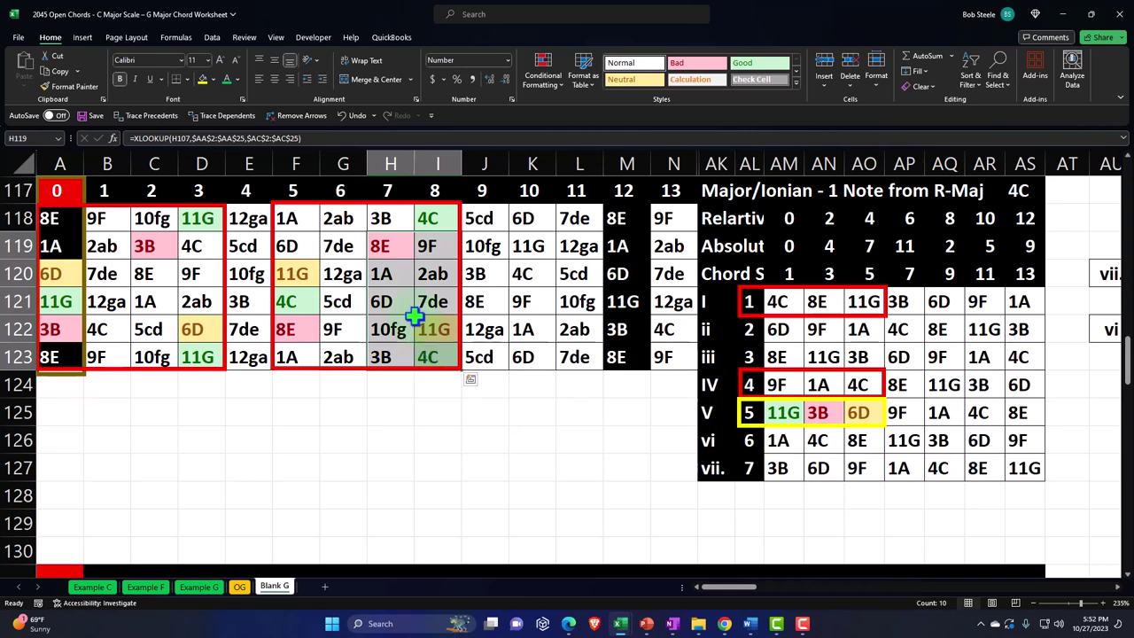
{"action": "left_click", "coordinate": [437, 436]}
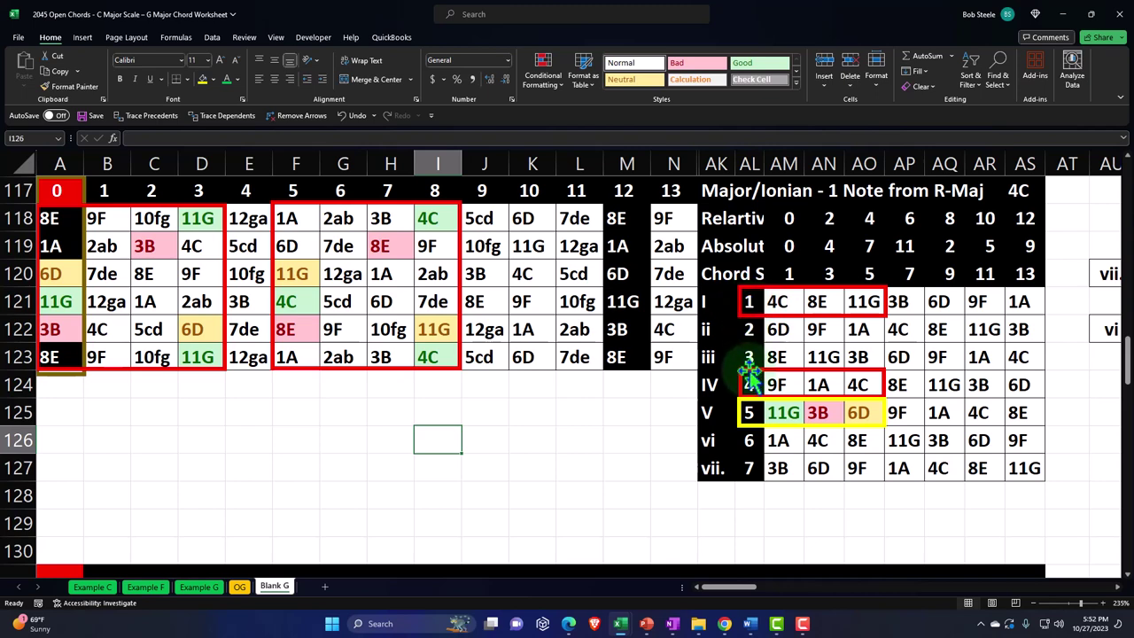
- Duplicate the red box around F118:I123 and place the copy around frets 10 to 13 in K118:N123
{"action": "left_click", "coordinate": [460, 268]}
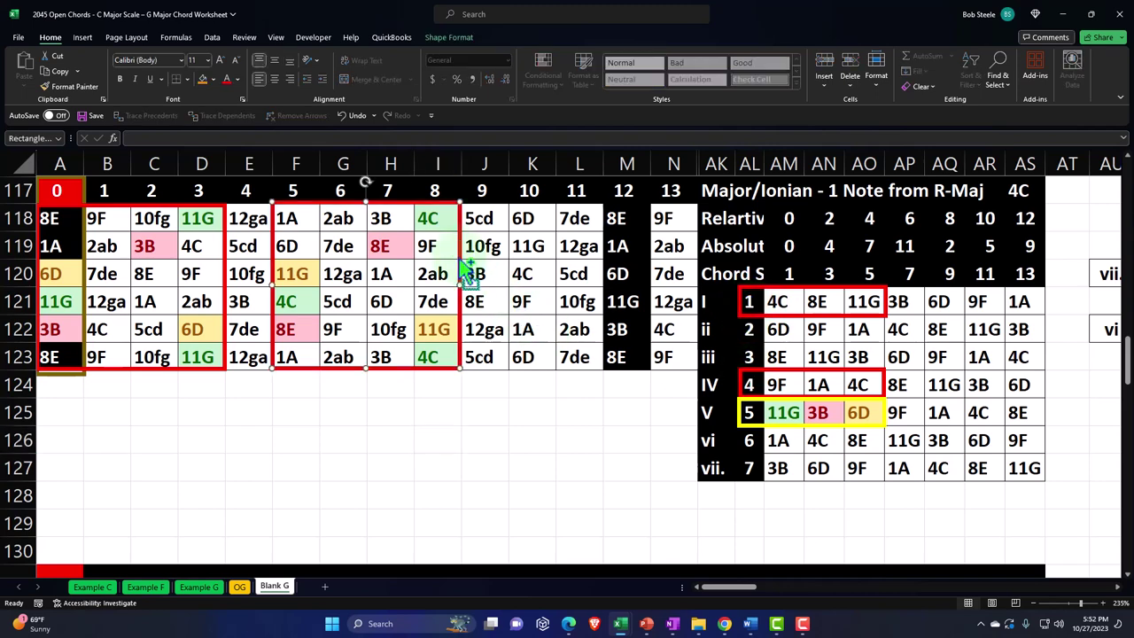
{"action": "left_click_drag", "start_coordinate": [465, 267], "coordinate": [619, 412]}
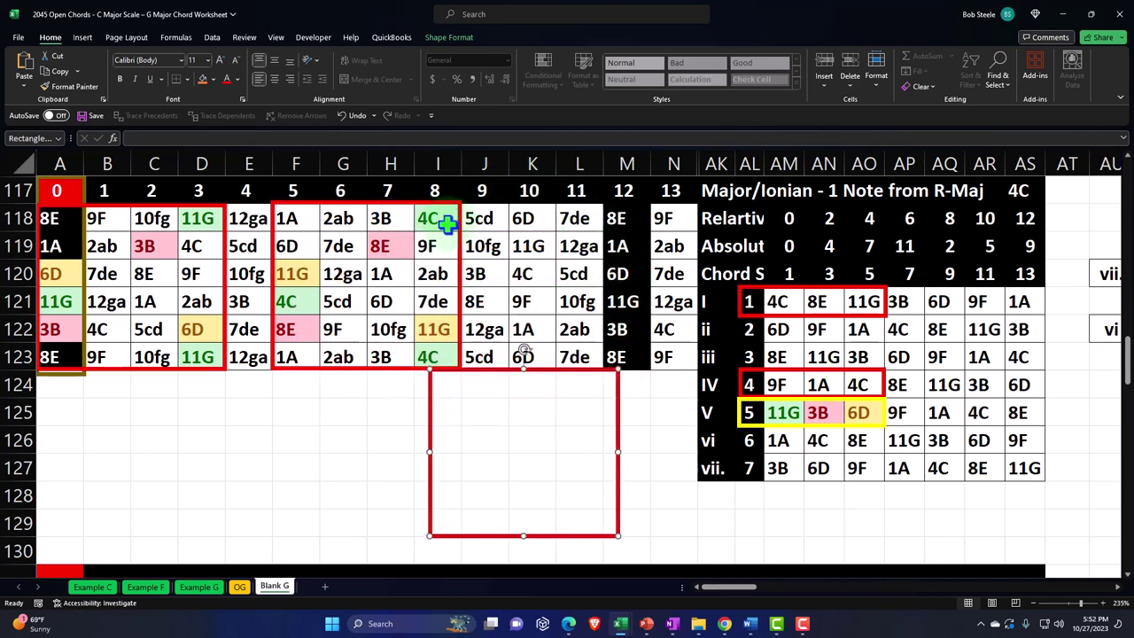
{"action": "left_click", "coordinate": [665, 221]}
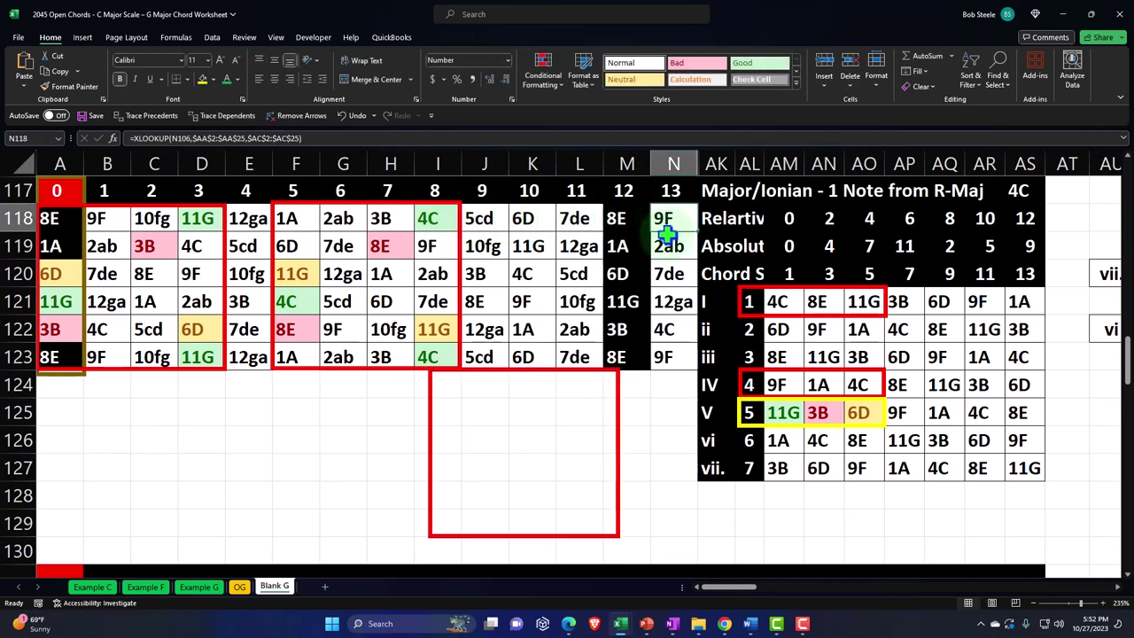
{"action": "left_click_drag", "start_coordinate": [620, 382], "coordinate": [695, 216]}
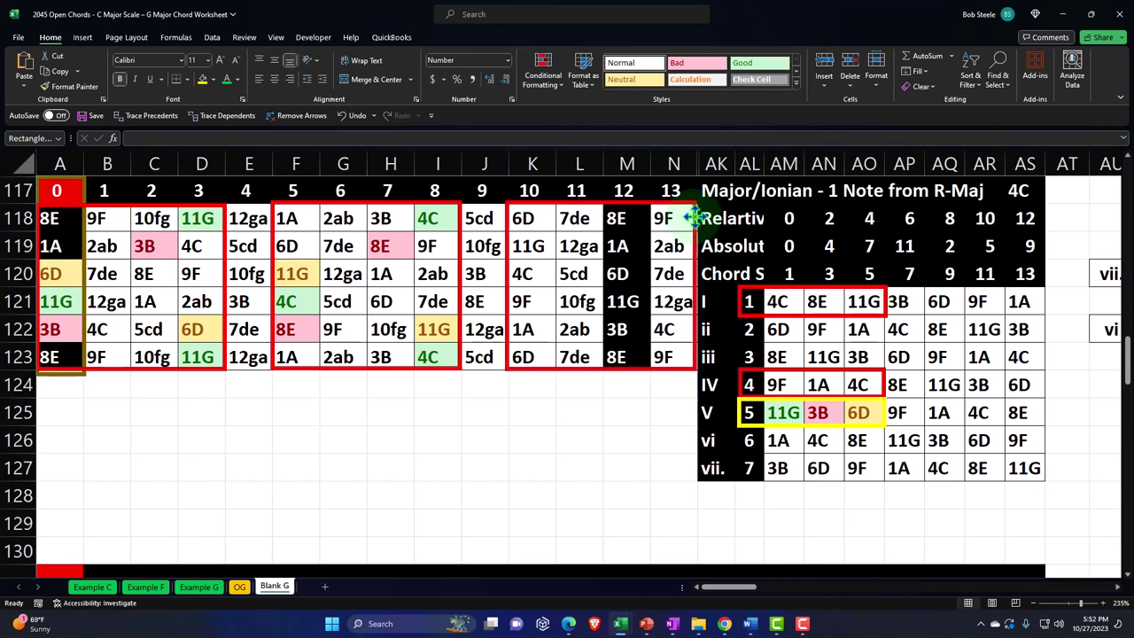
- Extend the upper edges of the three red fretboard boxes to enclose their fret numbers in row 117
{"action": "left_click", "coordinate": [696, 216]}
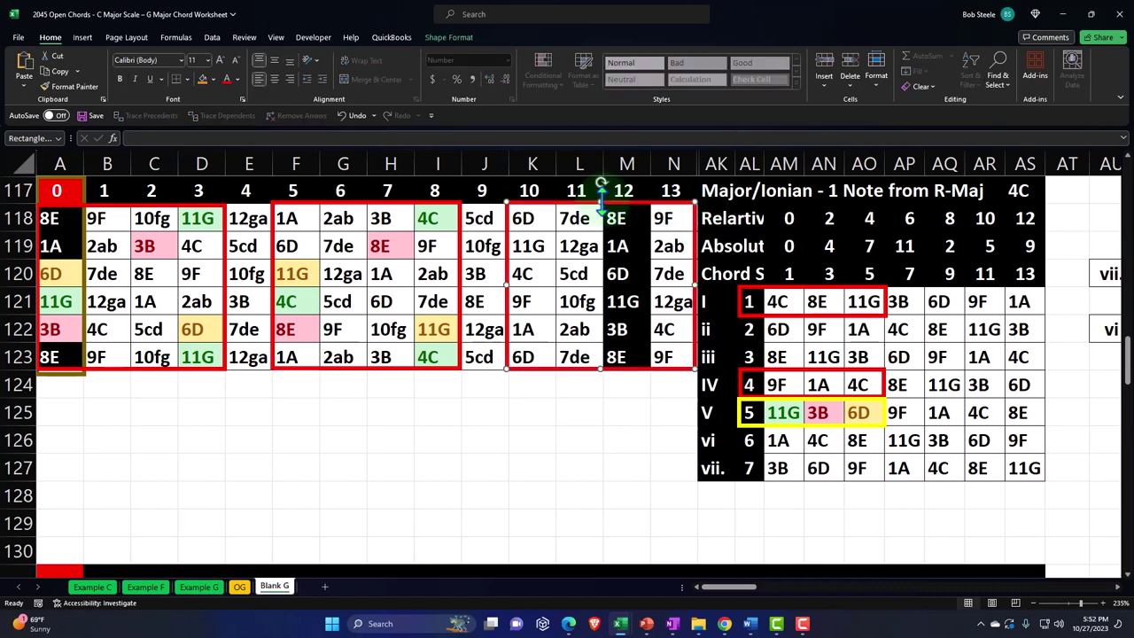
{"action": "left_click_drag", "start_coordinate": [601, 206], "coordinate": [605, 316]}
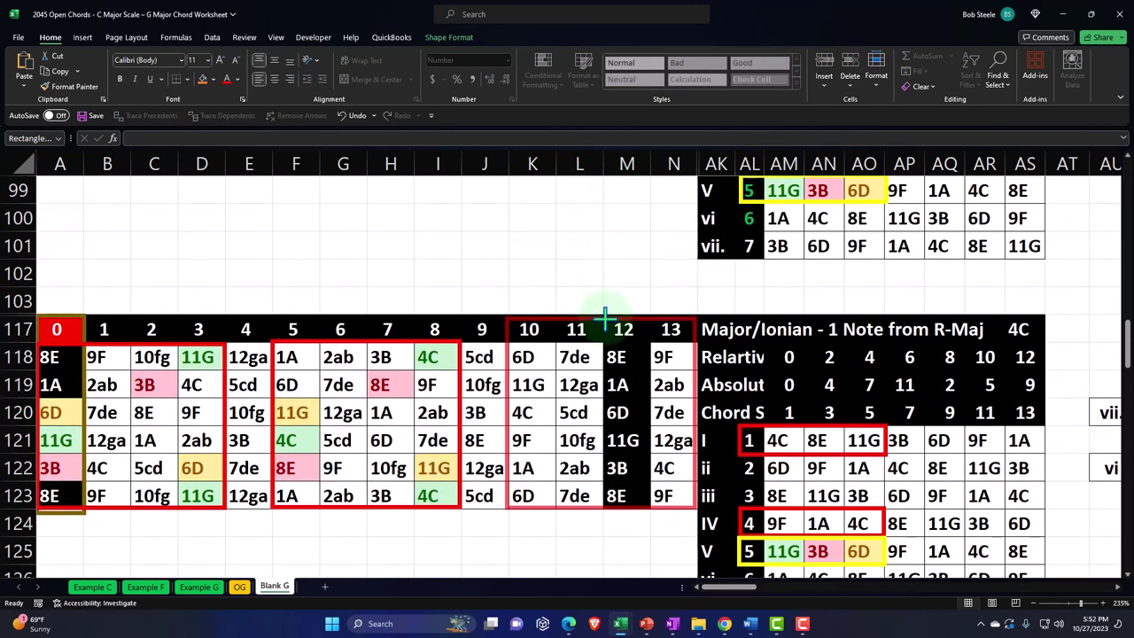
{"action": "left_click", "coordinate": [360, 343]}
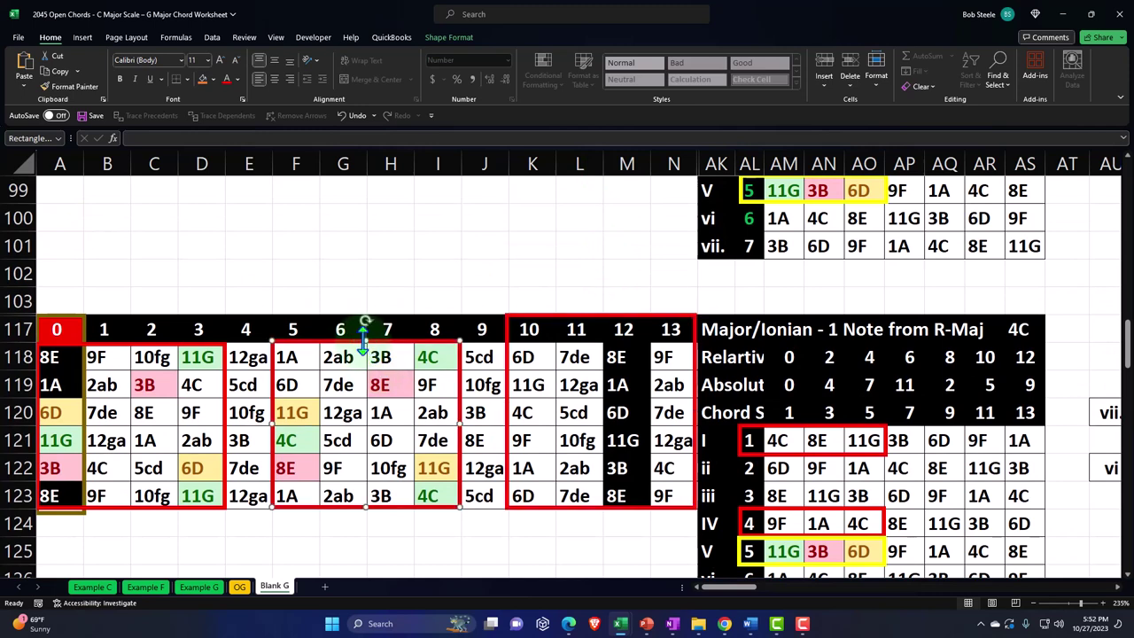
{"action": "left_click_drag", "start_coordinate": [364, 342], "coordinate": [362, 312]}
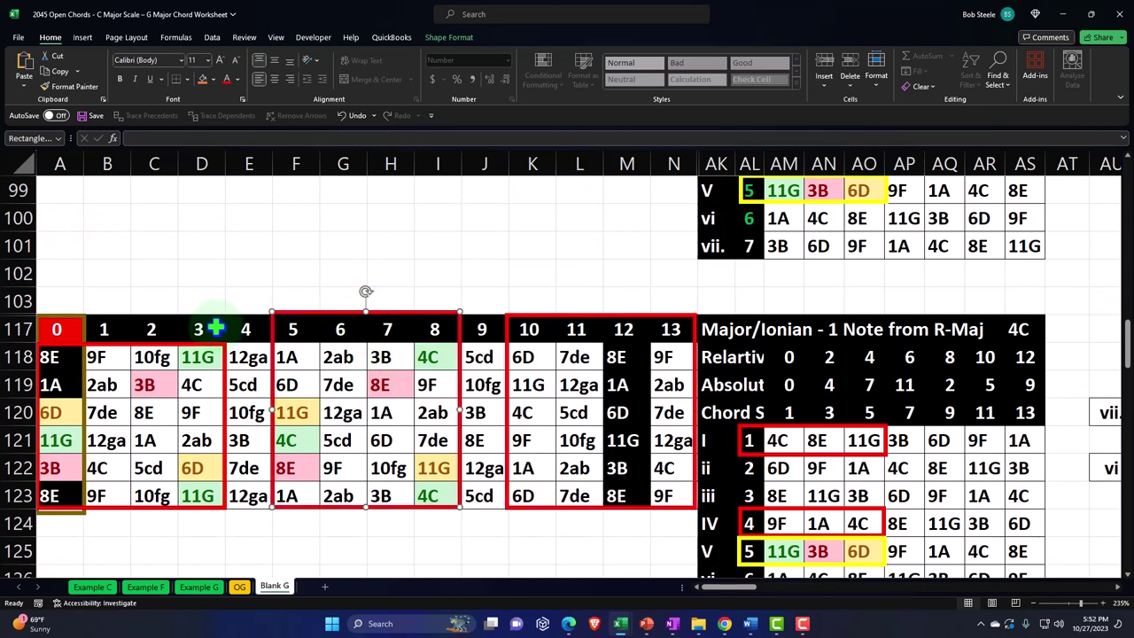
{"action": "left_click_drag", "start_coordinate": [133, 341], "coordinate": [132, 312]}
{"action": "scroll", "coordinate": [1108, 567], "scroll_direction": "down", "scroll_amount": 5}
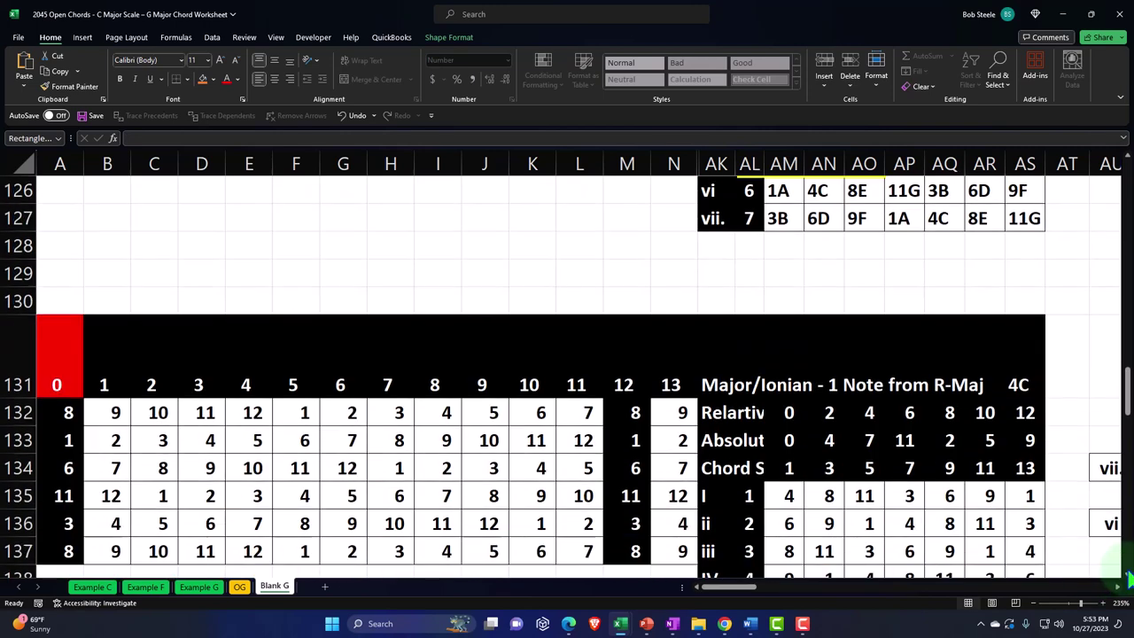
- Add an Equal To highlight rule to K118:N123 for the value in $AM$124 using Green Fill with Dark Green Text
{"action": "left_click_drag", "start_coordinate": [1128, 397], "coordinate": [1126, 373]}
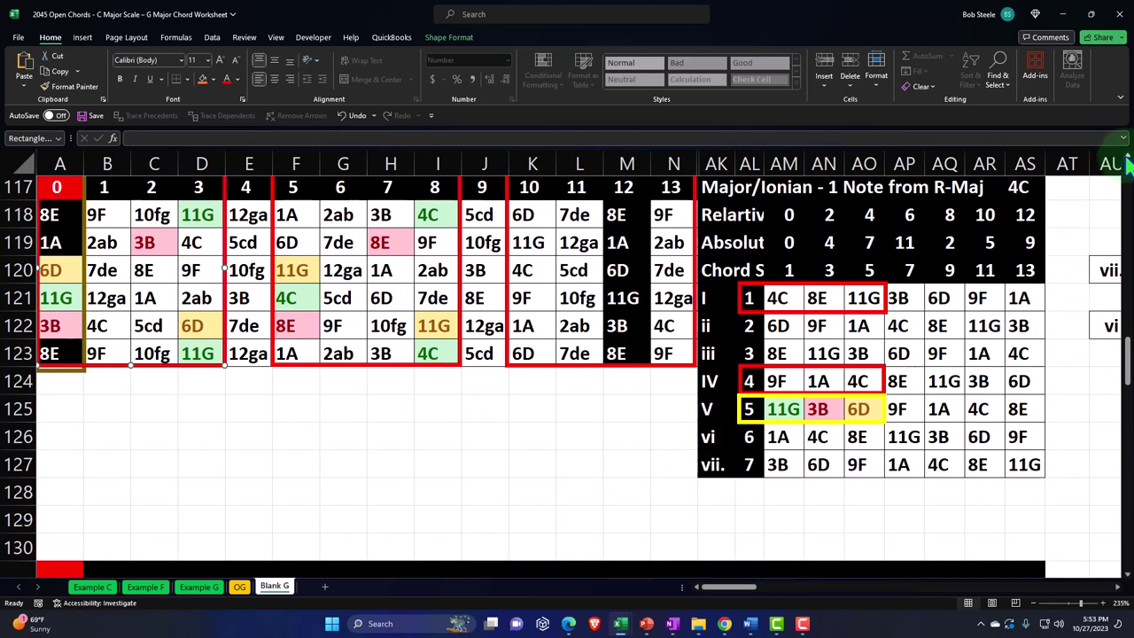
{"action": "left_click", "coordinate": [567, 443]}
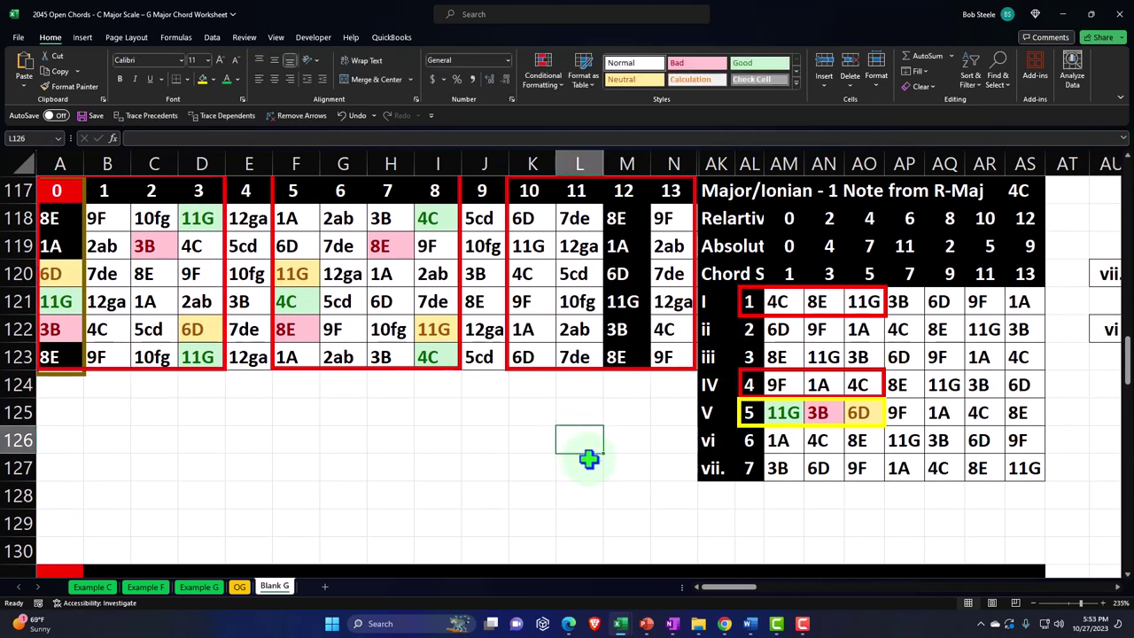
{"action": "left_click_drag", "start_coordinate": [529, 218], "coordinate": [658, 355]}
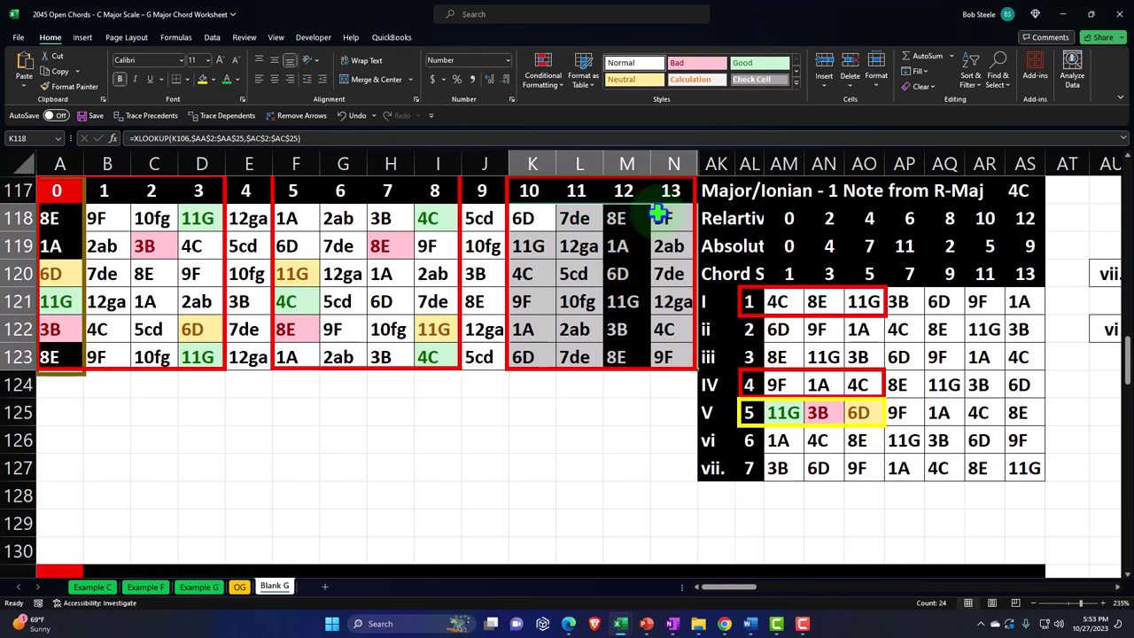
{"action": "left_click", "coordinate": [543, 75]}
{"action": "mouse_move", "coordinate": [553, 111]}
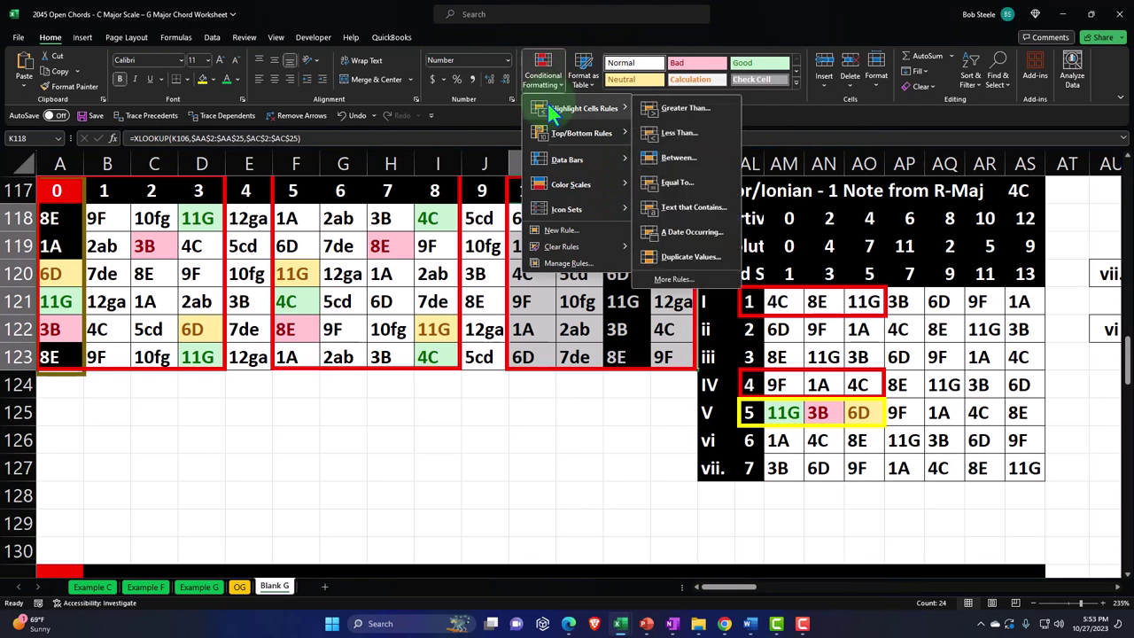
{"action": "left_click", "coordinate": [651, 183]}
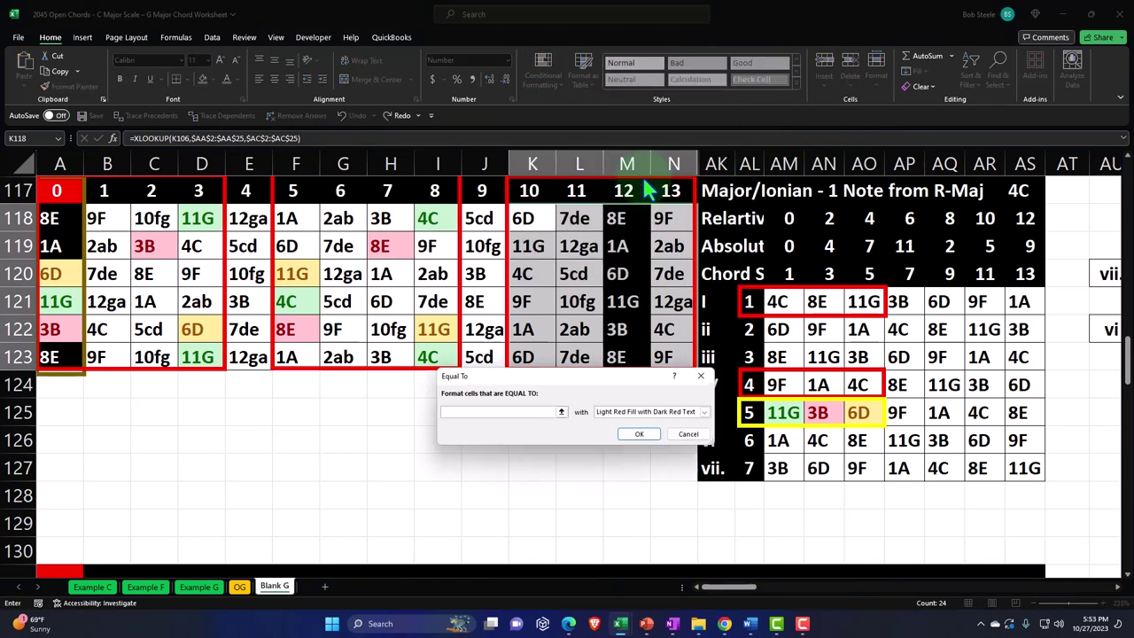
{"action": "left_click", "coordinate": [779, 383]}
{"action": "left_click", "coordinate": [704, 412]}
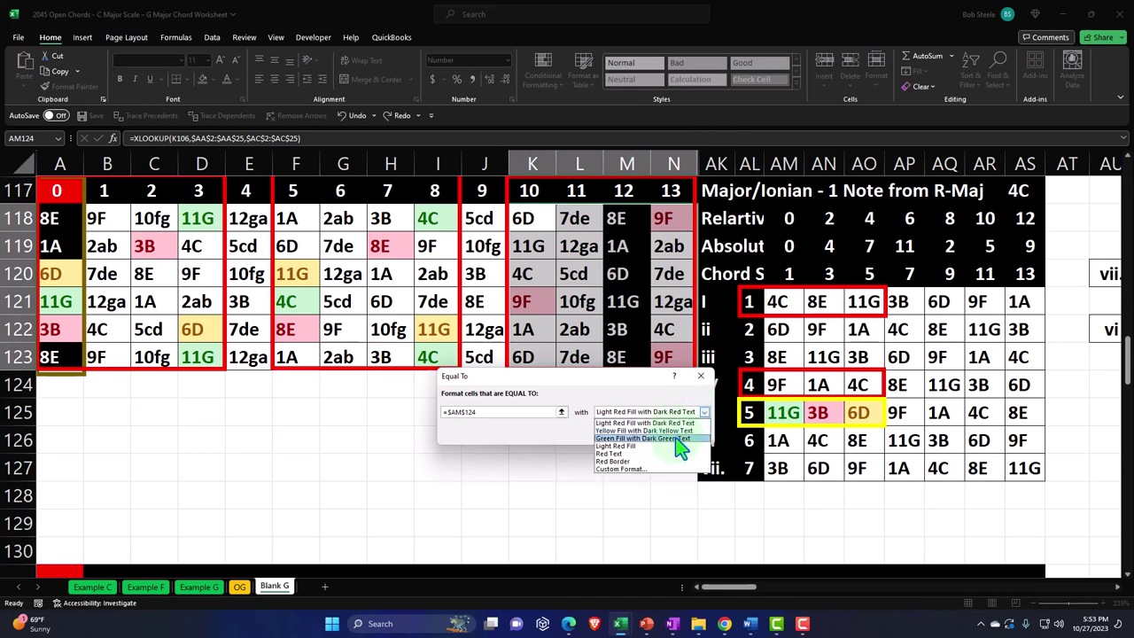
{"action": "left_click", "coordinate": [678, 443]}
{"action": "left_click", "coordinate": [640, 433]}
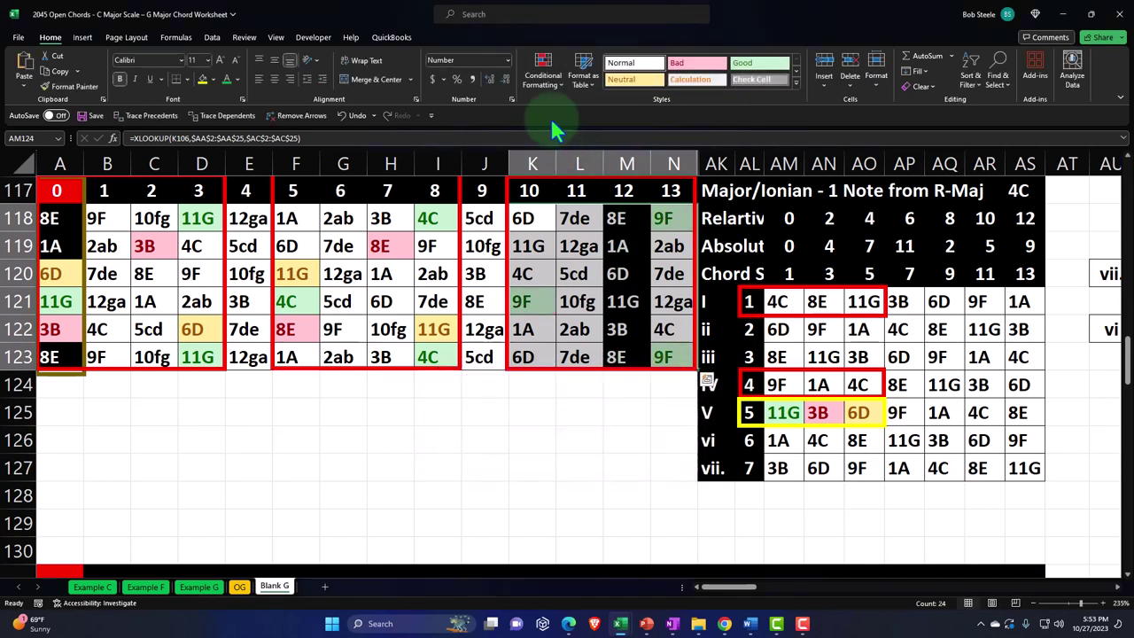
- Add an Equal To highlight rule to K118:N123 for the value in $AN$124 using Light Red Fill with Dark Red Text
{"action": "left_click", "coordinate": [544, 71]}
{"action": "mouse_move", "coordinate": [580, 108]}
{"action": "left_click", "coordinate": [672, 183]}
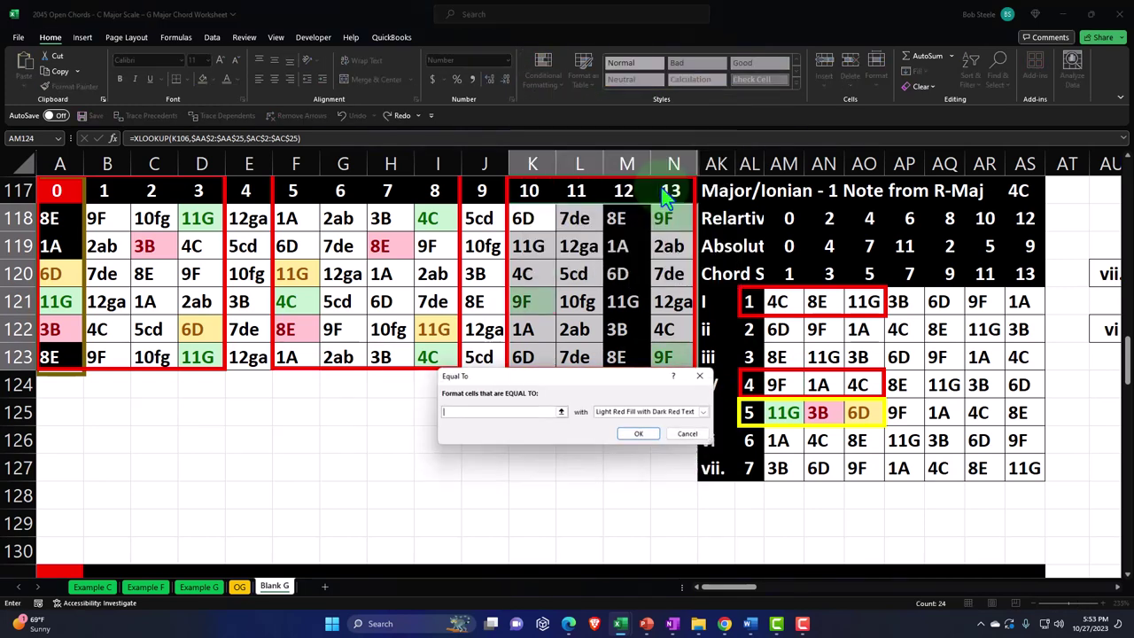
{"action": "left_click", "coordinate": [817, 382]}
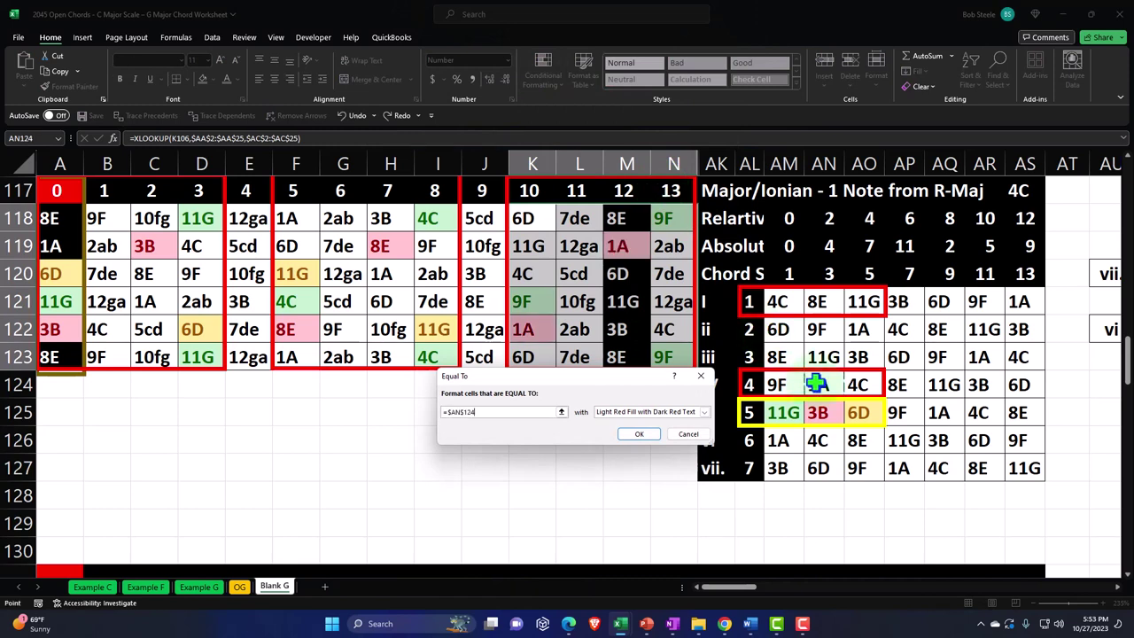
{"action": "left_click", "coordinate": [639, 434]}
- Add an Equal To highlight rule to K118:N123 for the value in $AO$124 using Yellow Fill with Dark Yellow Text
{"action": "left_click", "coordinate": [543, 71]}
{"action": "mouse_move", "coordinate": [580, 108]}
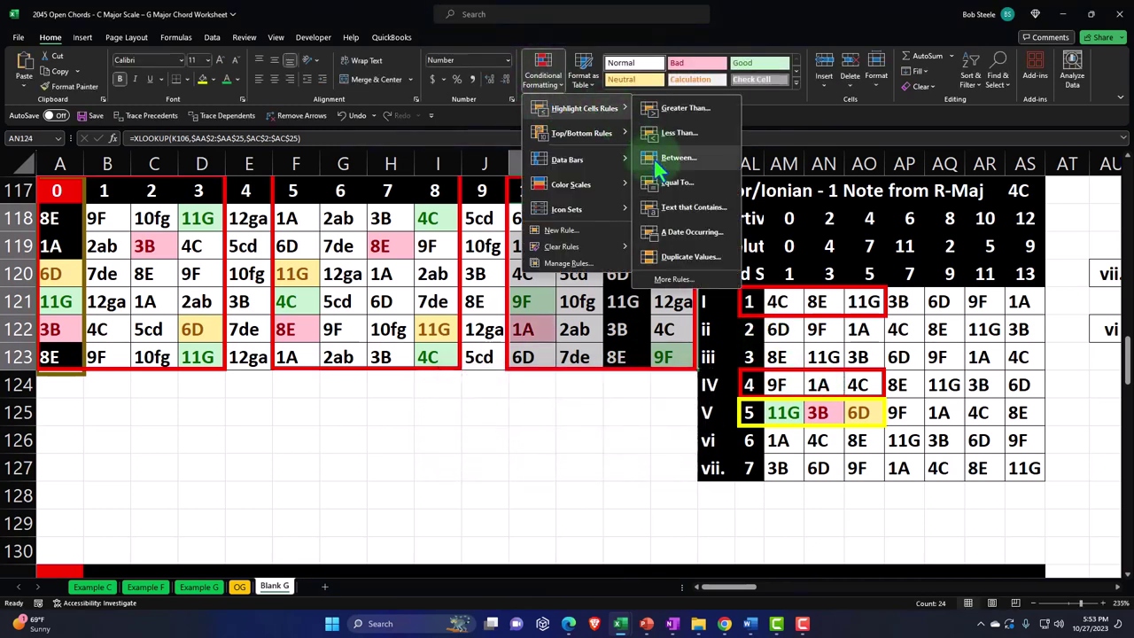
{"action": "left_click", "coordinate": [672, 184]}
{"action": "left_click", "coordinate": [877, 383]}
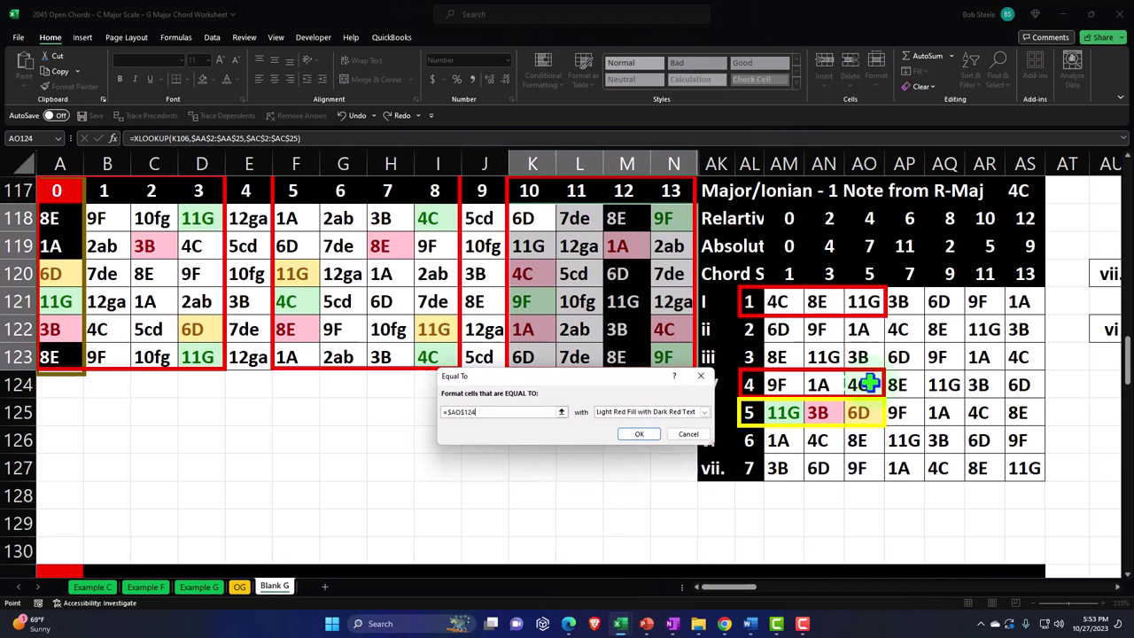
{"action": "left_click", "coordinate": [703, 412]}
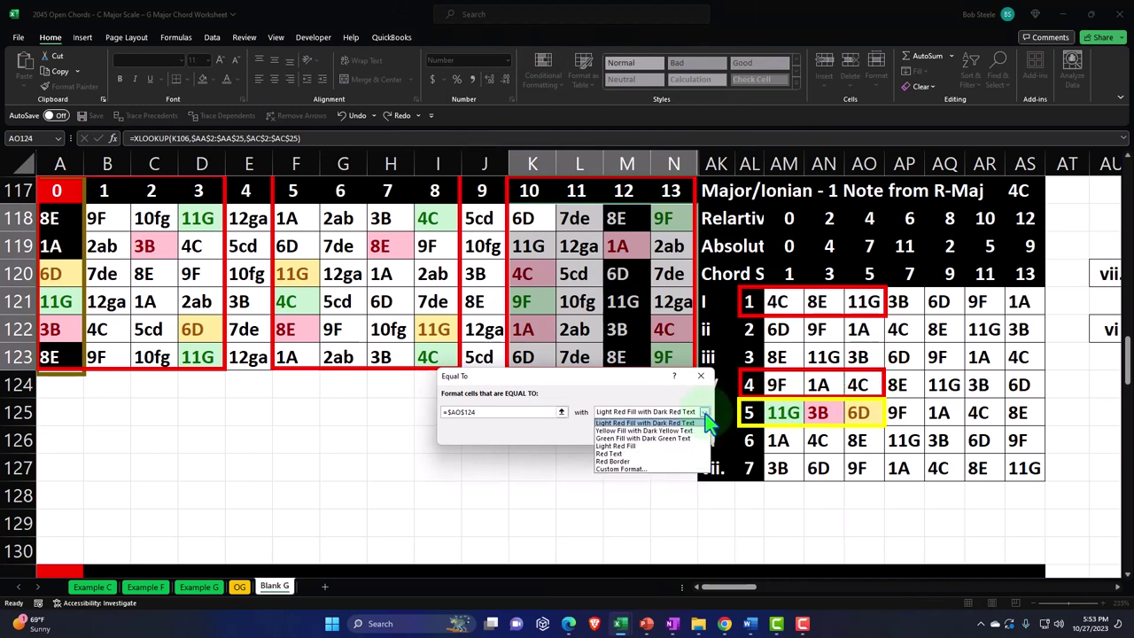
{"action": "left_click", "coordinate": [644, 431]}
{"action": "left_click", "coordinate": [638, 433]}
{"action": "left_click", "coordinate": [642, 440]}
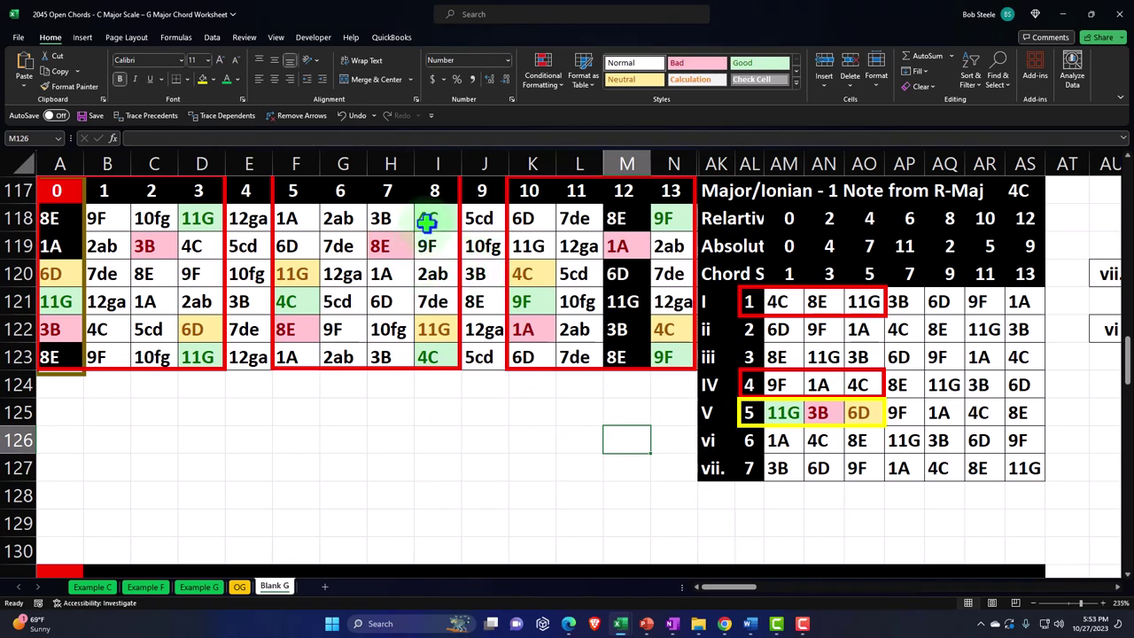
- Copy the formatting of I118, H119 and F120 onto the I chord notes 4C, 8E and 11G in AM121:AO121
{"action": "left_click", "coordinate": [426, 221]}
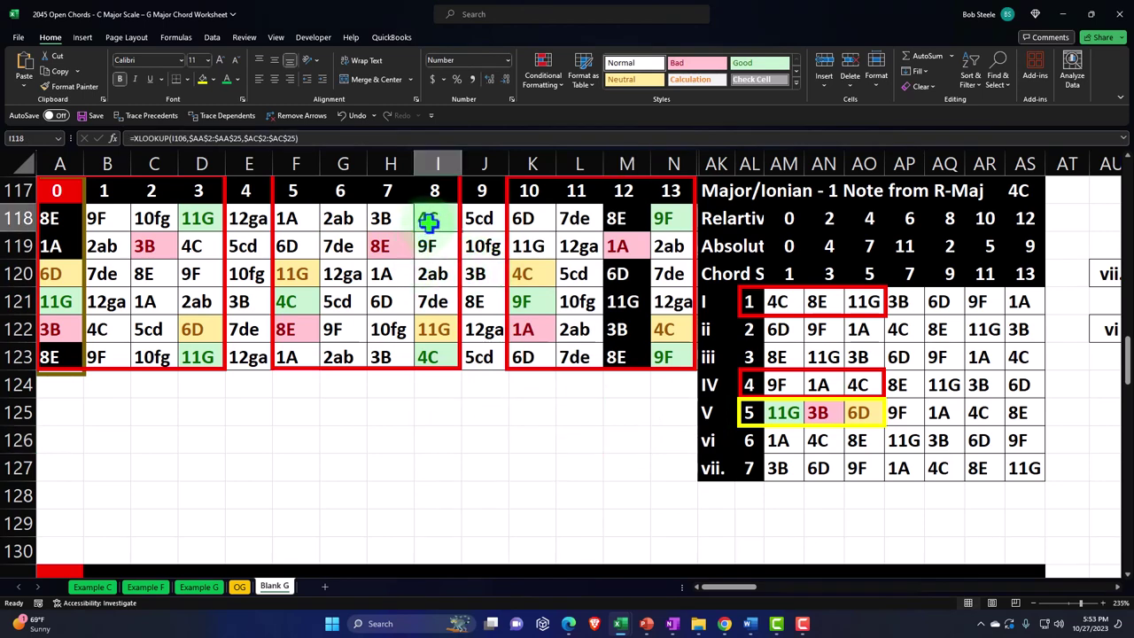
{"action": "left_click", "coordinate": [78, 87]}
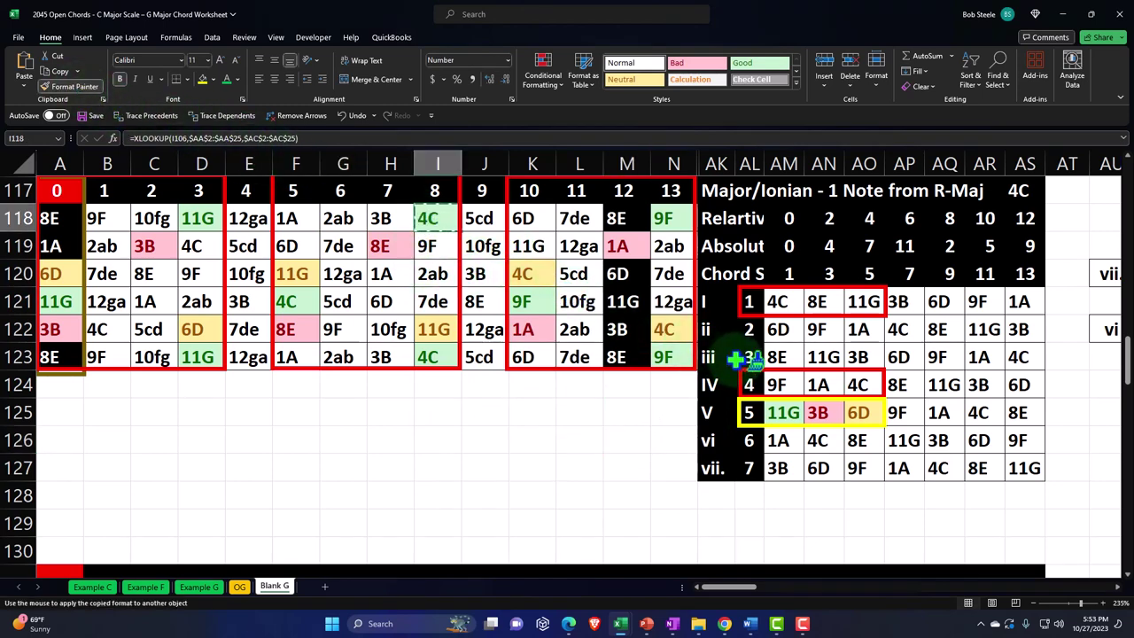
{"action": "left_click", "coordinate": [780, 301]}
{"action": "left_click", "coordinate": [387, 246]}
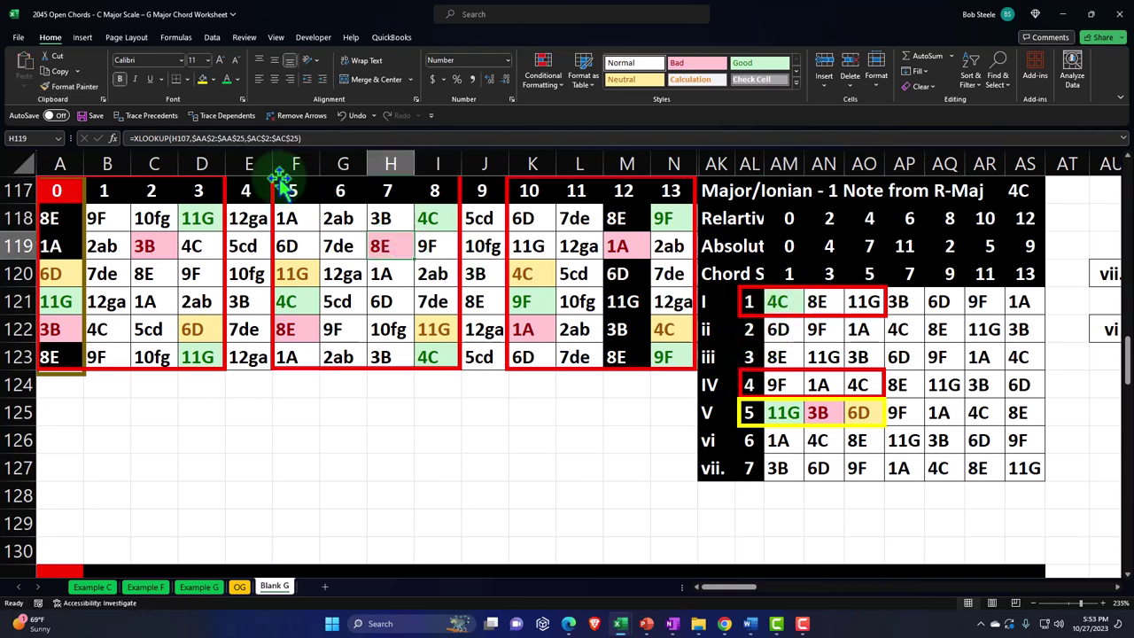
{"action": "left_click", "coordinate": [78, 87]}
{"action": "left_click", "coordinate": [824, 302]}
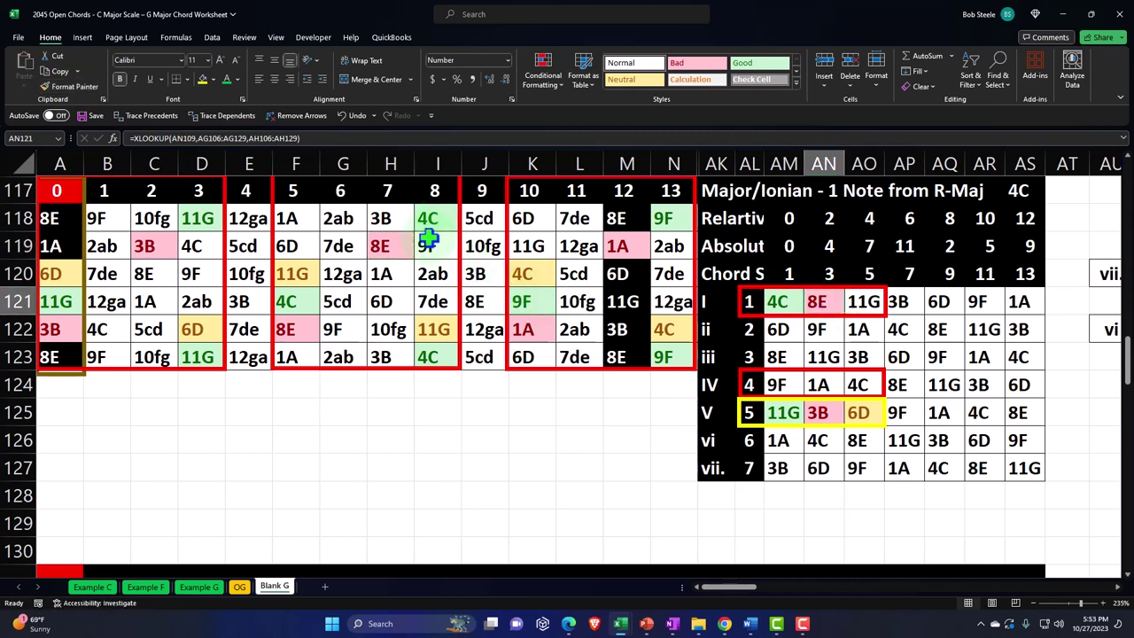
{"action": "left_click", "coordinate": [302, 274]}
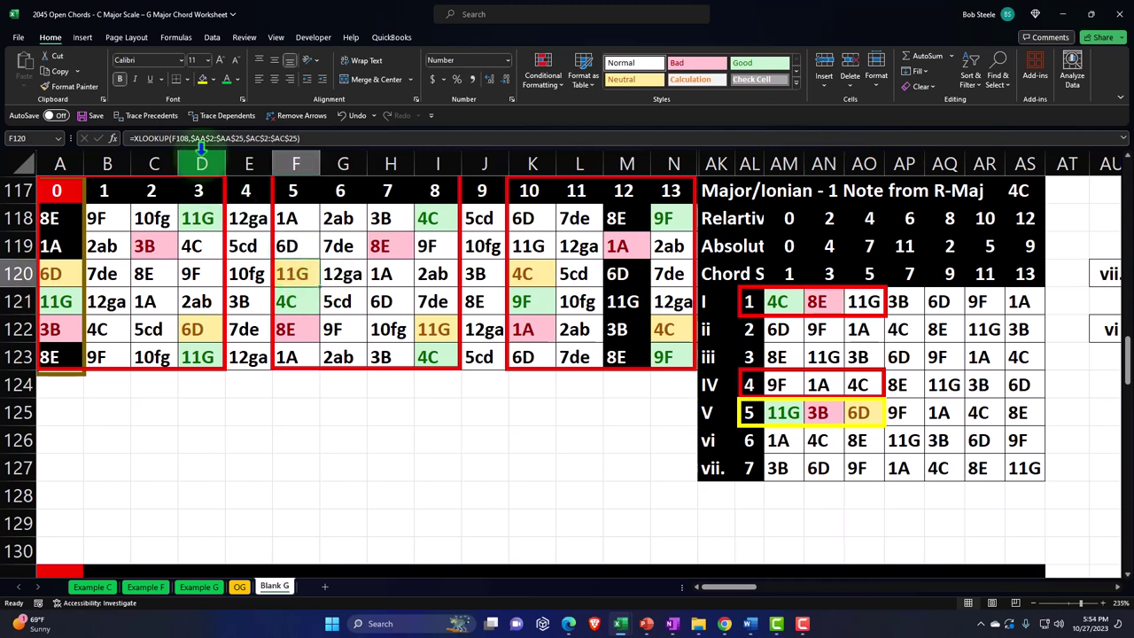
{"action": "left_click", "coordinate": [67, 86]}
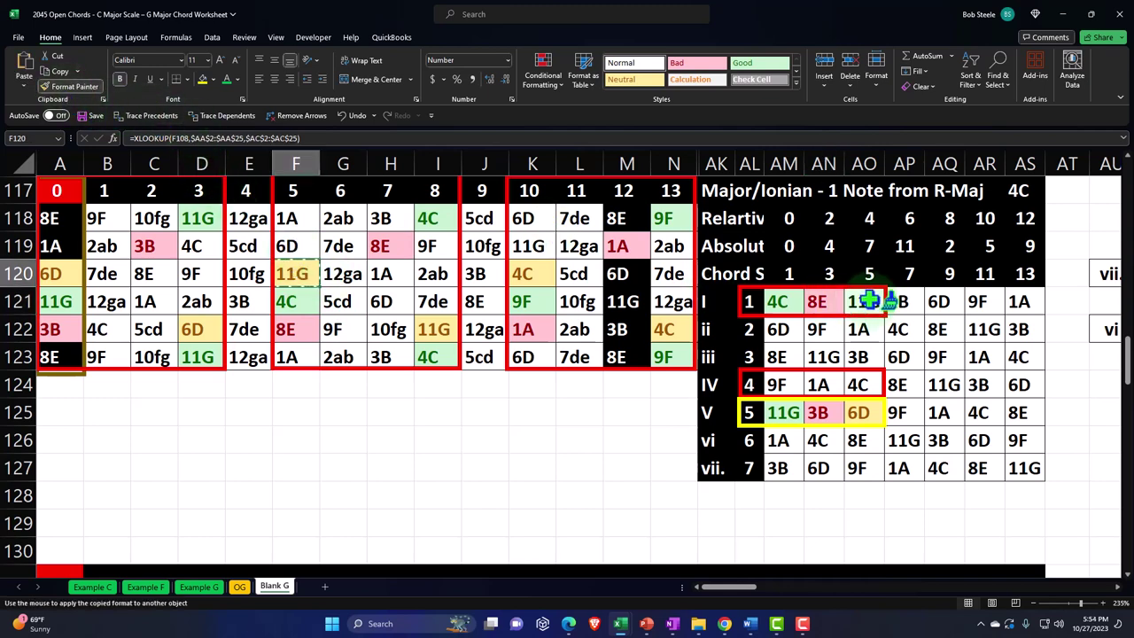
{"action": "left_click", "coordinate": [864, 302]}
- Copy the green formatting of the 9F note in N118 onto the IV chord's root note in AM124
{"action": "left_click", "coordinate": [779, 384]}
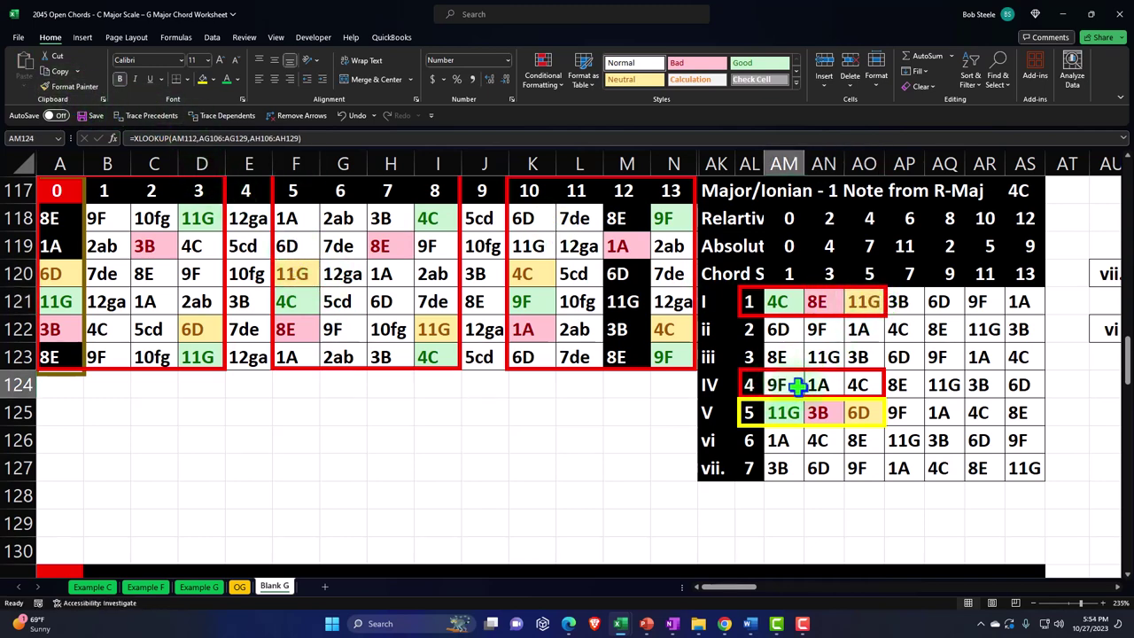
{"action": "left_click", "coordinate": [663, 218]}
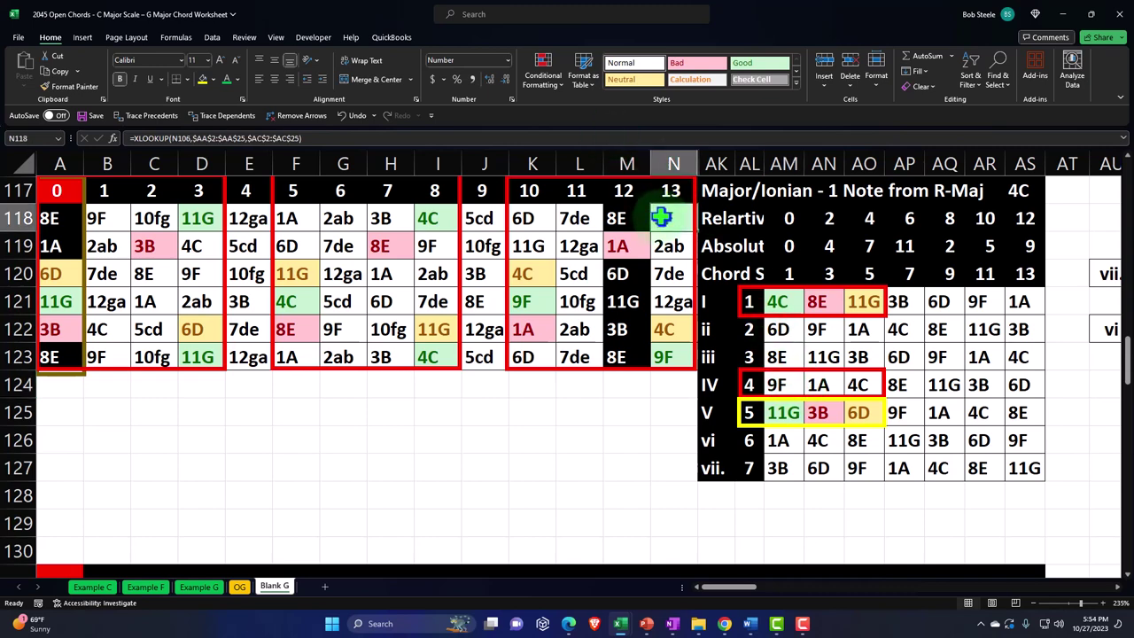
{"action": "left_click", "coordinate": [537, 79]}
{"action": "mouse_move", "coordinate": [557, 121]}
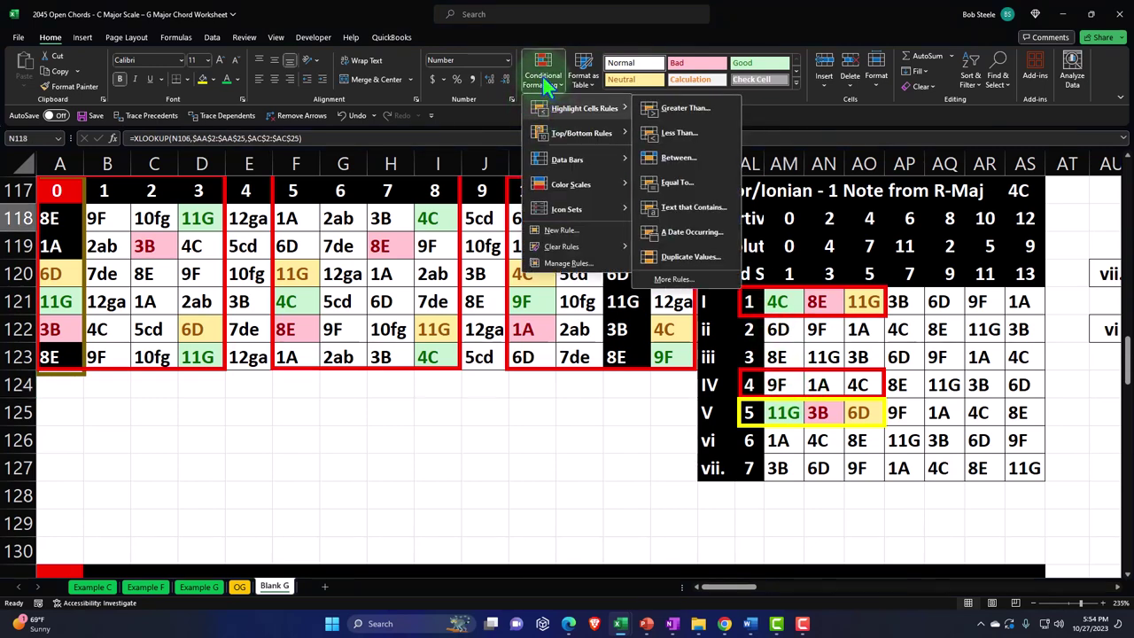
{"action": "left_click", "coordinate": [51, 62]}
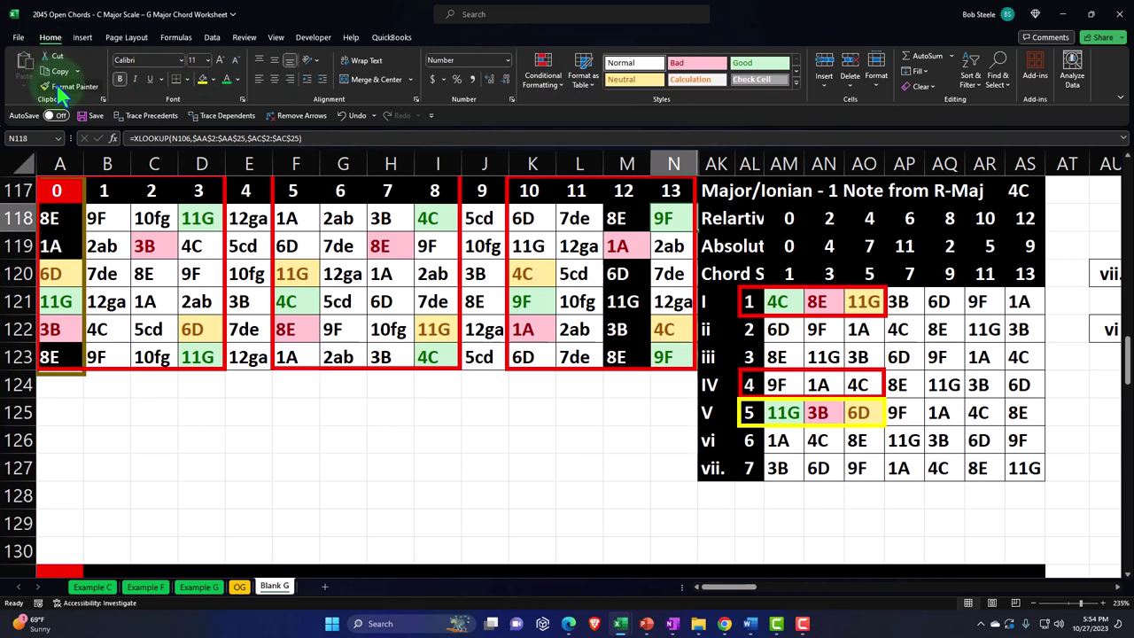
{"action": "left_click", "coordinate": [64, 87]}
{"action": "left_click", "coordinate": [776, 384]}
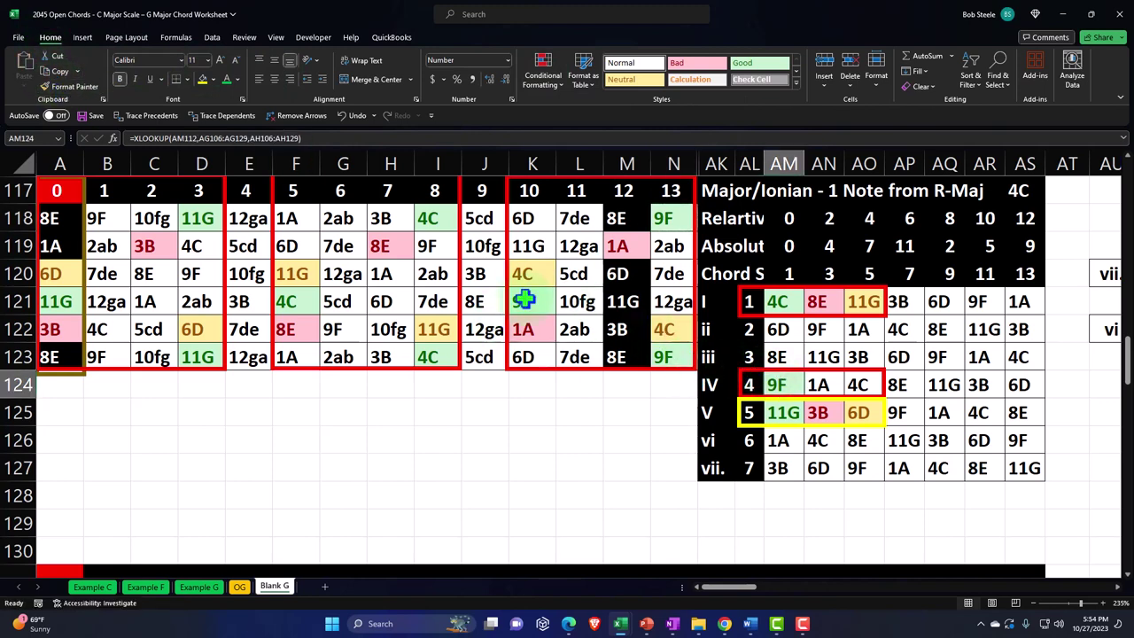
- Copy the formatting of K122 and K120 onto the IV chord notes 1A in AN124 and 4C in AO124
{"action": "left_click", "coordinate": [620, 301]}
{"action": "left_click", "coordinate": [524, 328]}
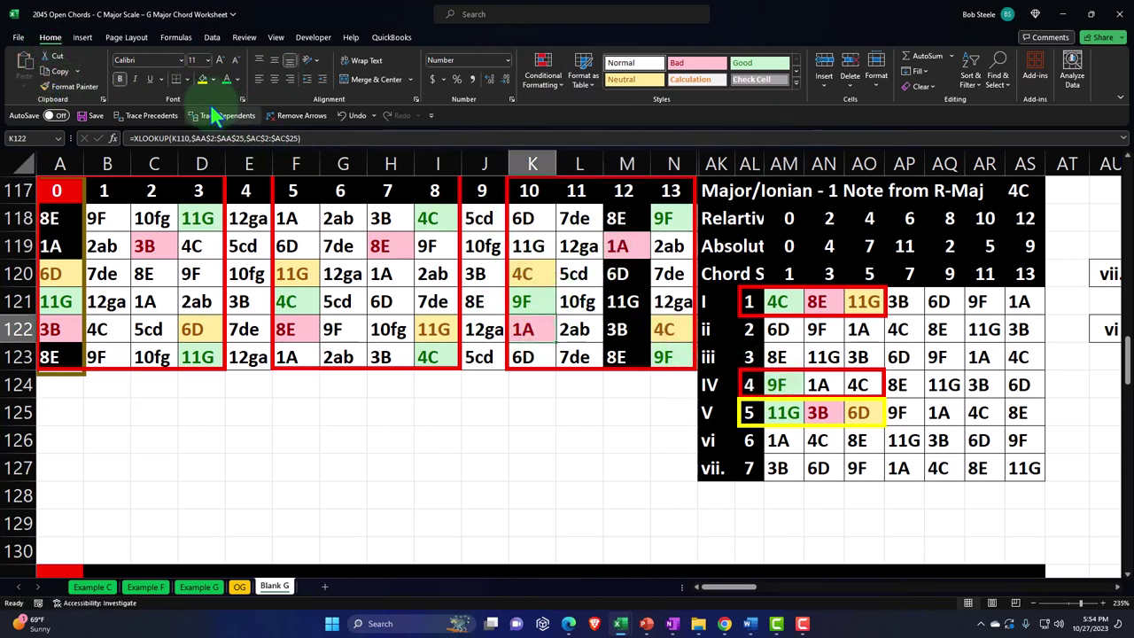
{"action": "left_click", "coordinate": [819, 377]}
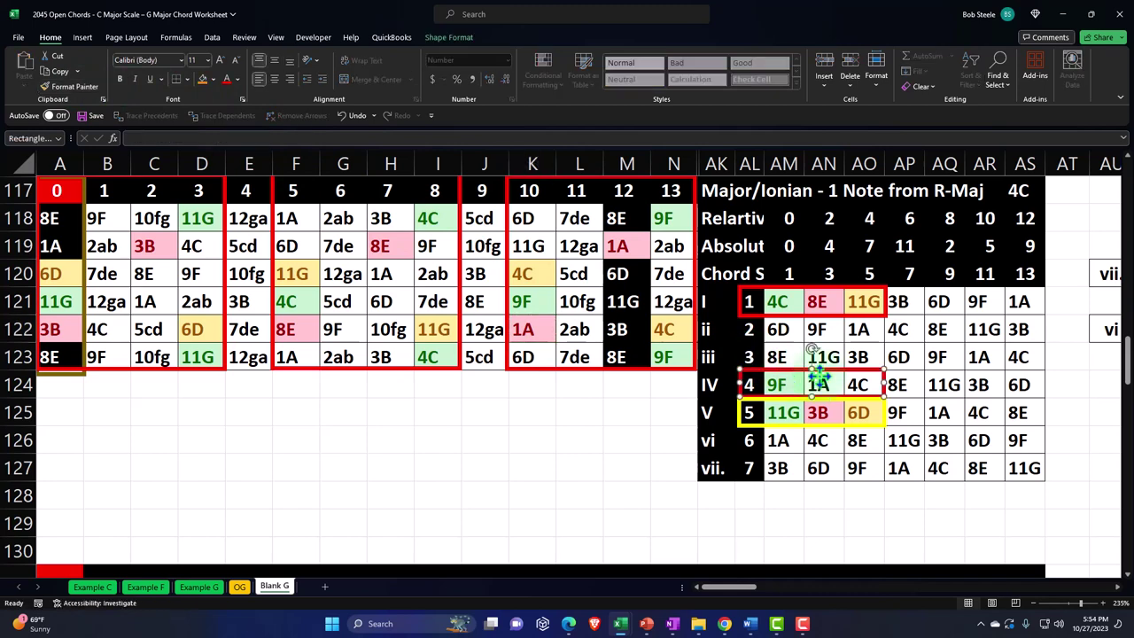
{"action": "left_click", "coordinate": [535, 334]}
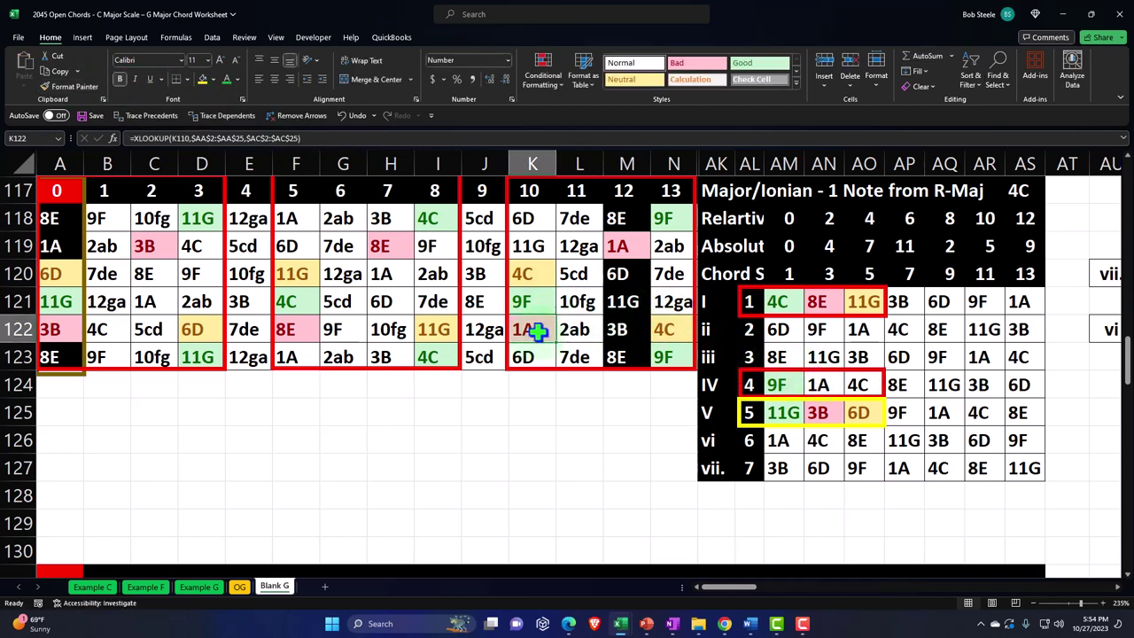
{"action": "left_click", "coordinate": [70, 86]}
{"action": "left_click", "coordinate": [819, 383]}
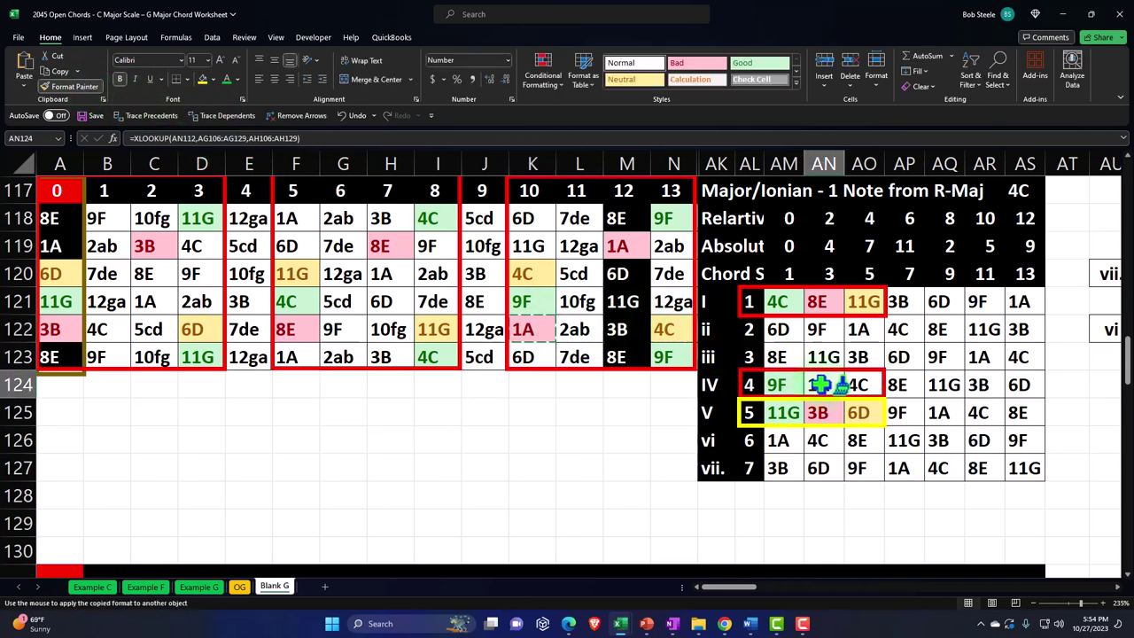
{"action": "left_click", "coordinate": [529, 276]}
{"action": "left_click", "coordinate": [71, 86]}
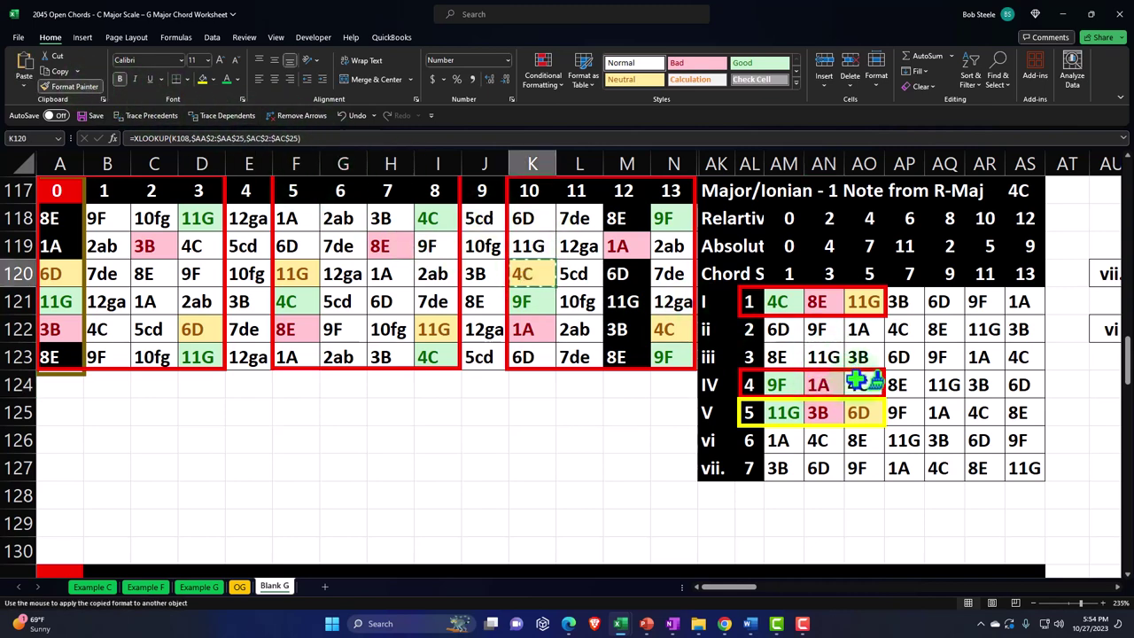
{"action": "left_click", "coordinate": [859, 383]}
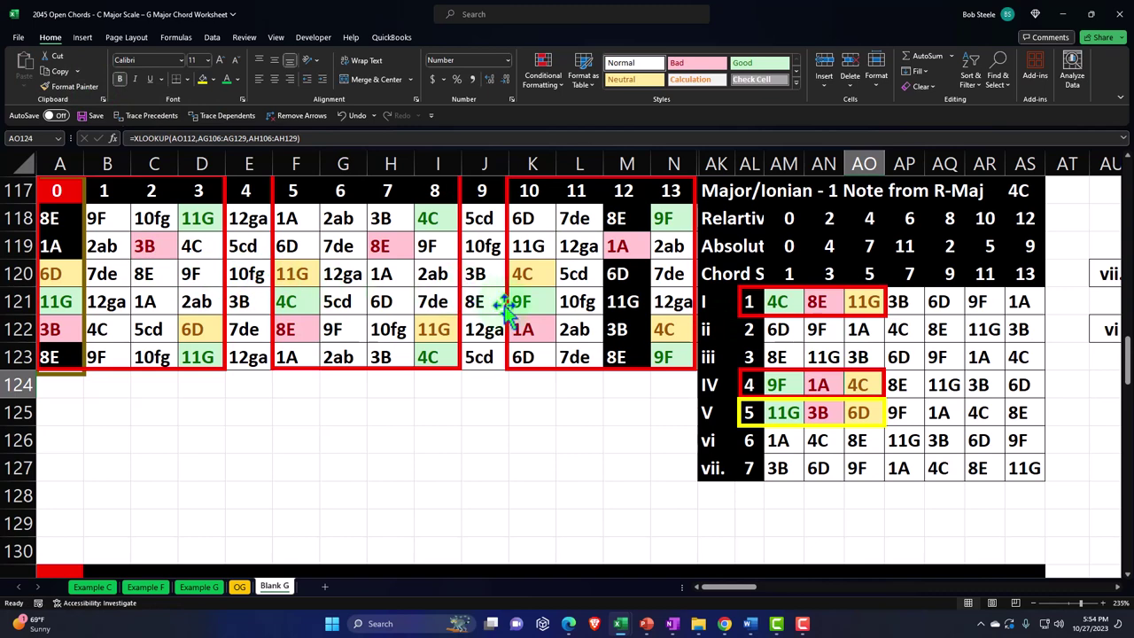
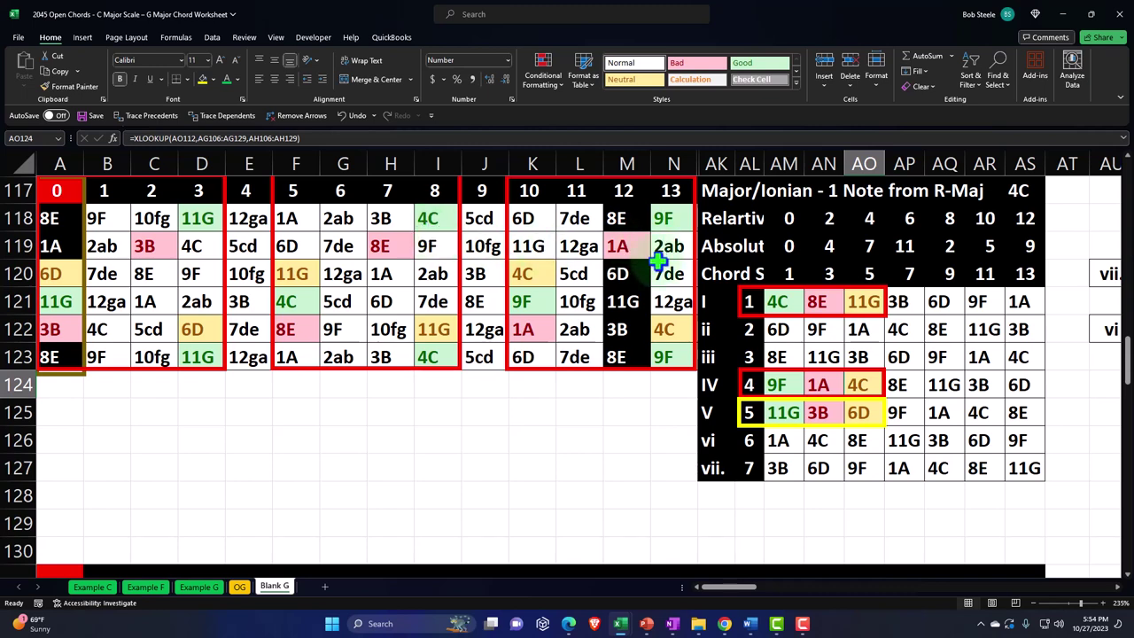
{"action": "left_click", "coordinate": [780, 410]}
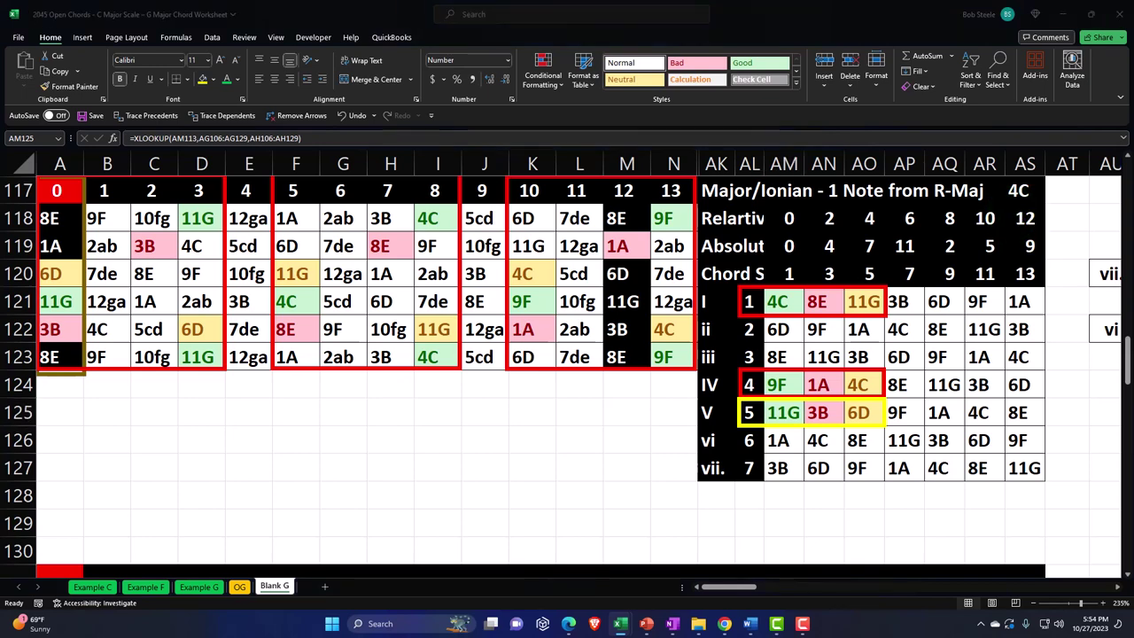
{"action": "left_click", "coordinate": [500, 406]}
{"action": "scroll", "coordinate": [500, 406], "scroll_direction": "down", "scroll_amount": 1}
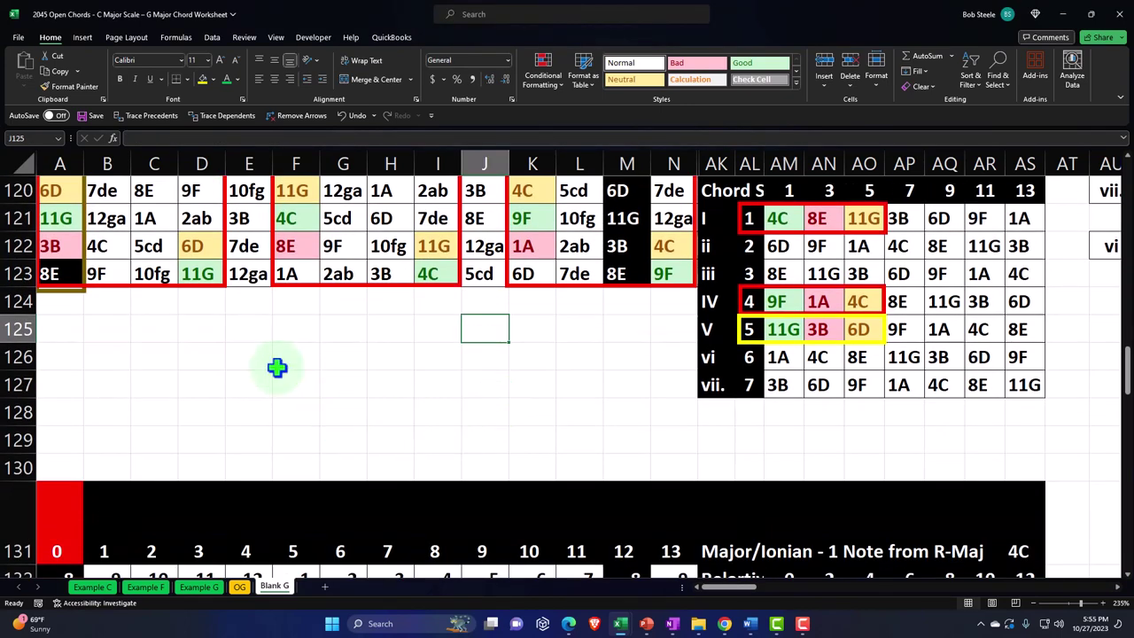
{"action": "scroll", "coordinate": [257, 363], "scroll_direction": "up", "scroll_amount": 1}
{"action": "left_click", "coordinate": [271, 448]}
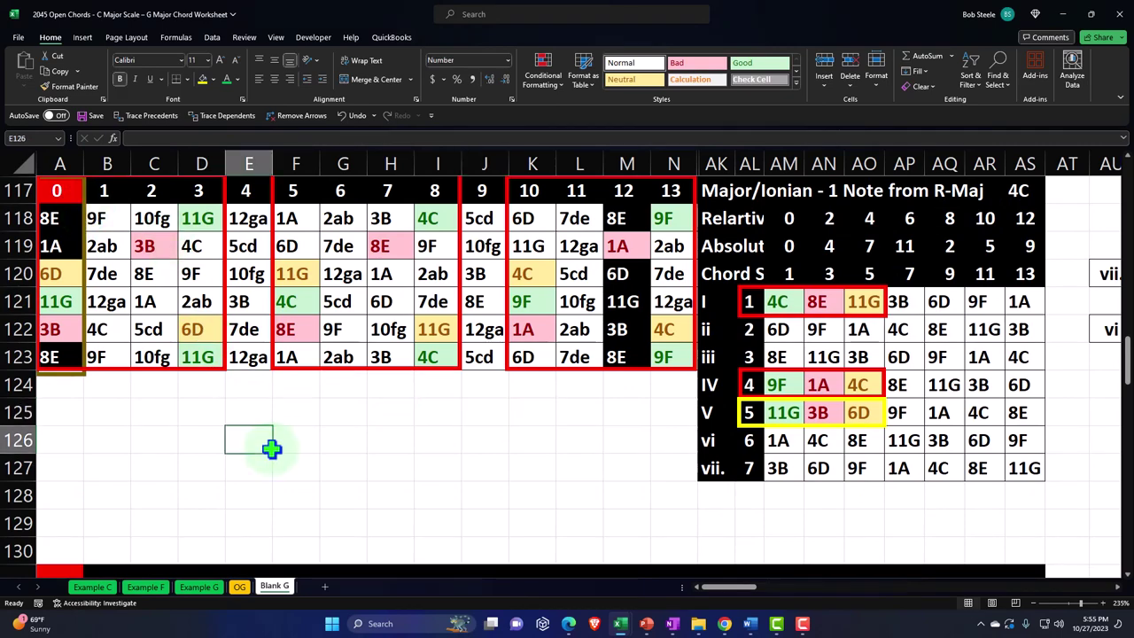
{"action": "scroll", "coordinate": [272, 449], "scroll_direction": "down", "scroll_amount": 3}
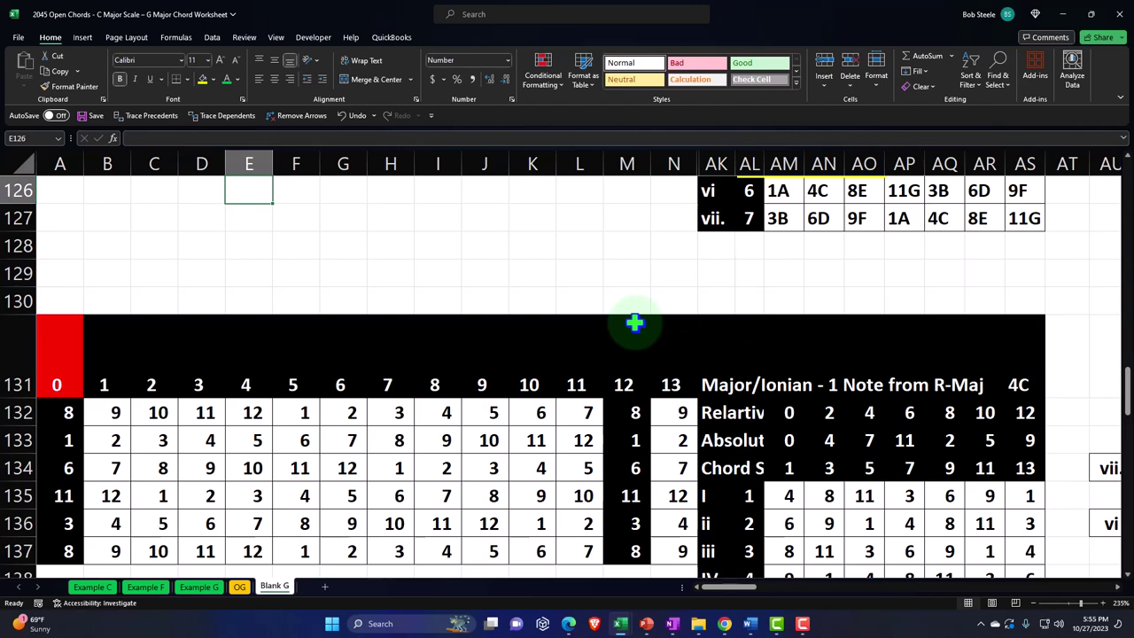
- Unhide any hidden rows between 128 and 142
{"action": "left_click", "coordinate": [301, 276]}
{"action": "scroll", "coordinate": [301, 277], "scroll_direction": "down", "scroll_amount": 4}
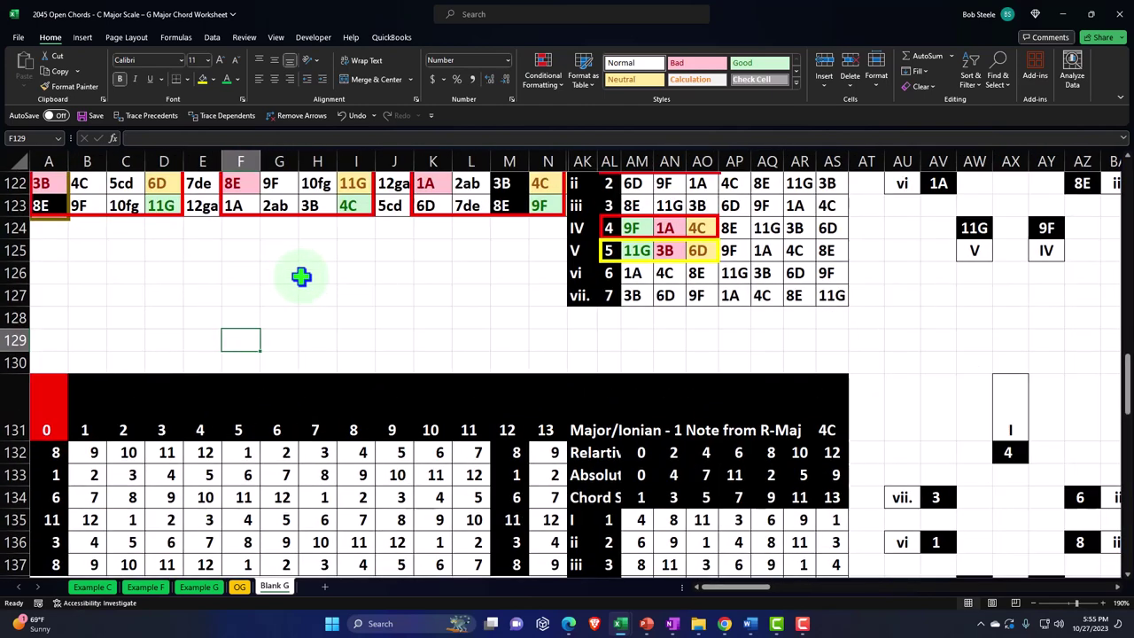
{"action": "scroll", "coordinate": [300, 276], "scroll_direction": "down", "scroll_amount": 1}
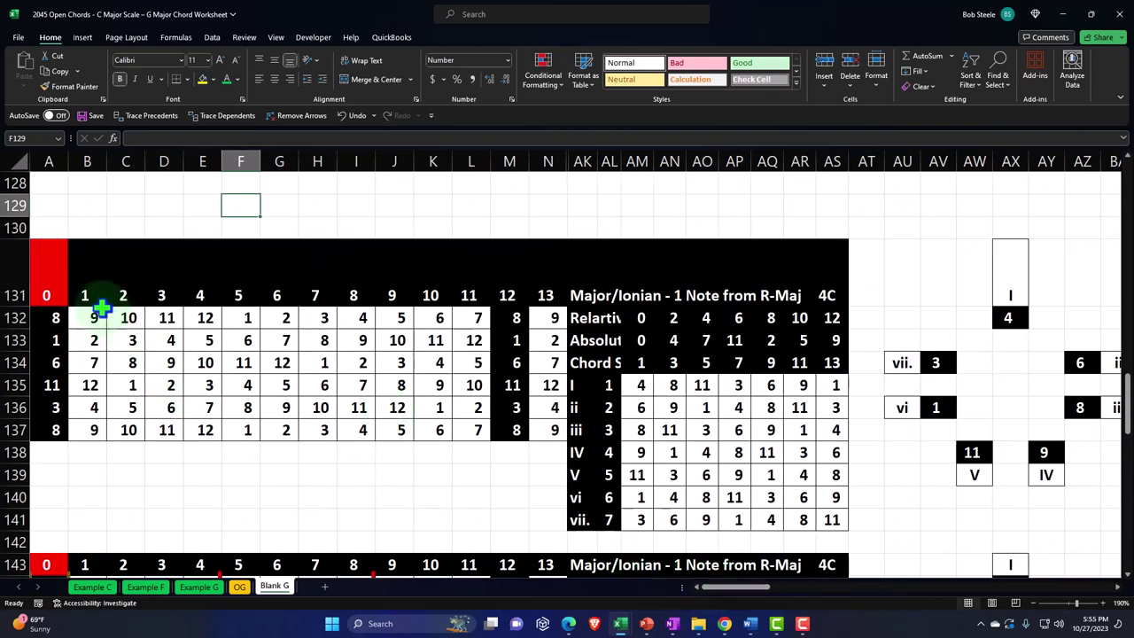
{"action": "scroll", "coordinate": [59, 254], "scroll_direction": "up", "scroll_amount": 1}
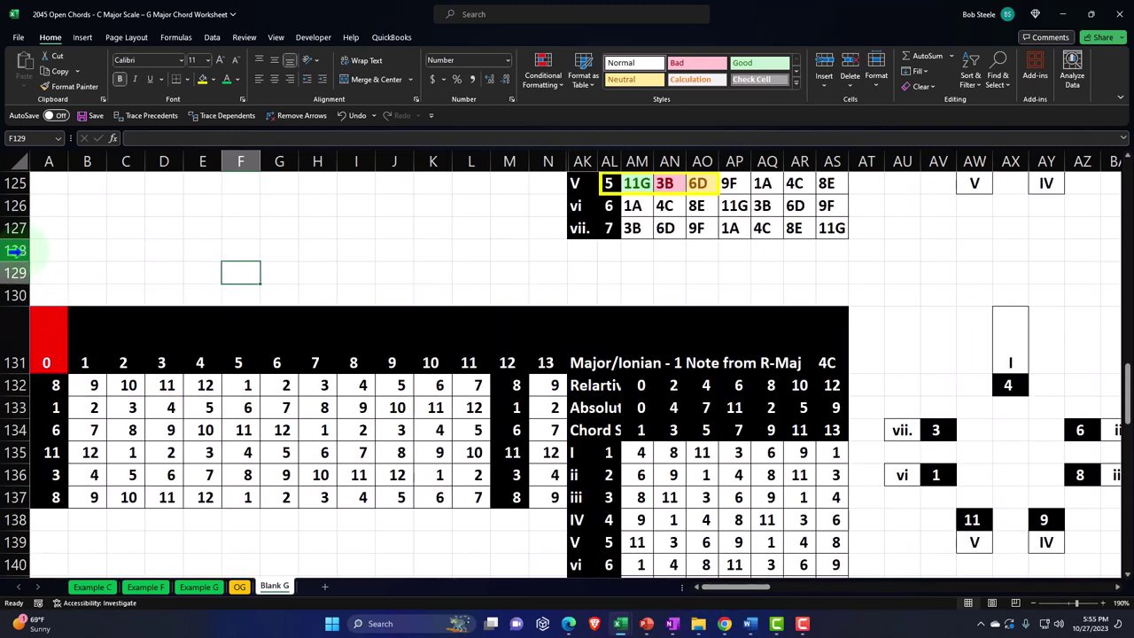
{"action": "left_click_drag", "start_coordinate": [15, 250], "coordinate": [87, 517]}
{"action": "right_click", "coordinate": [204, 468]}
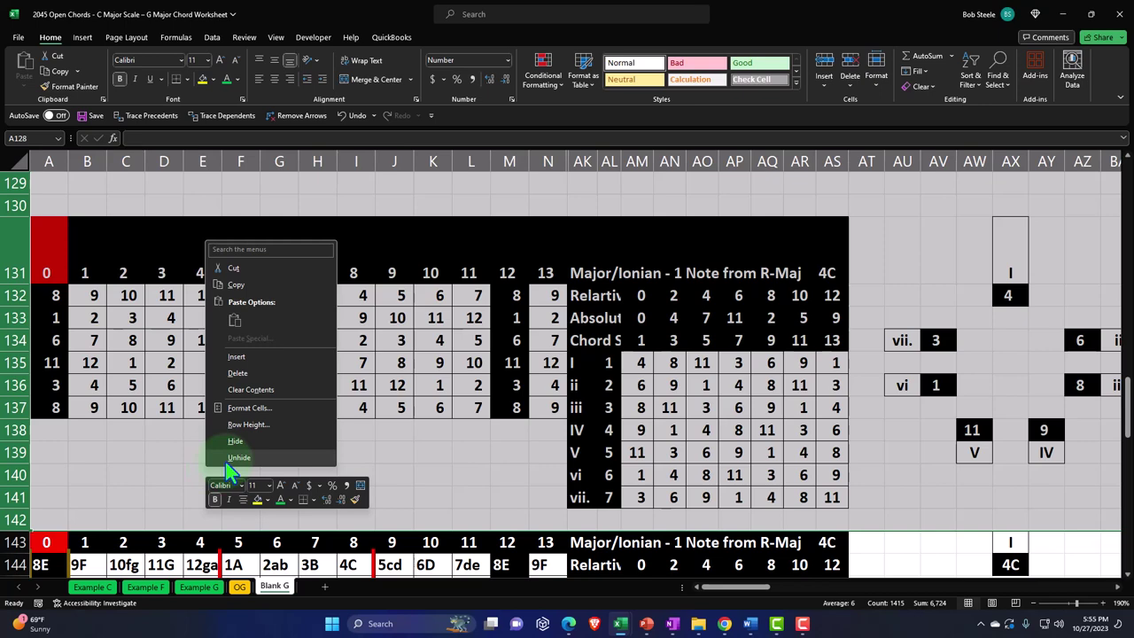
{"action": "left_click", "coordinate": [232, 458]}
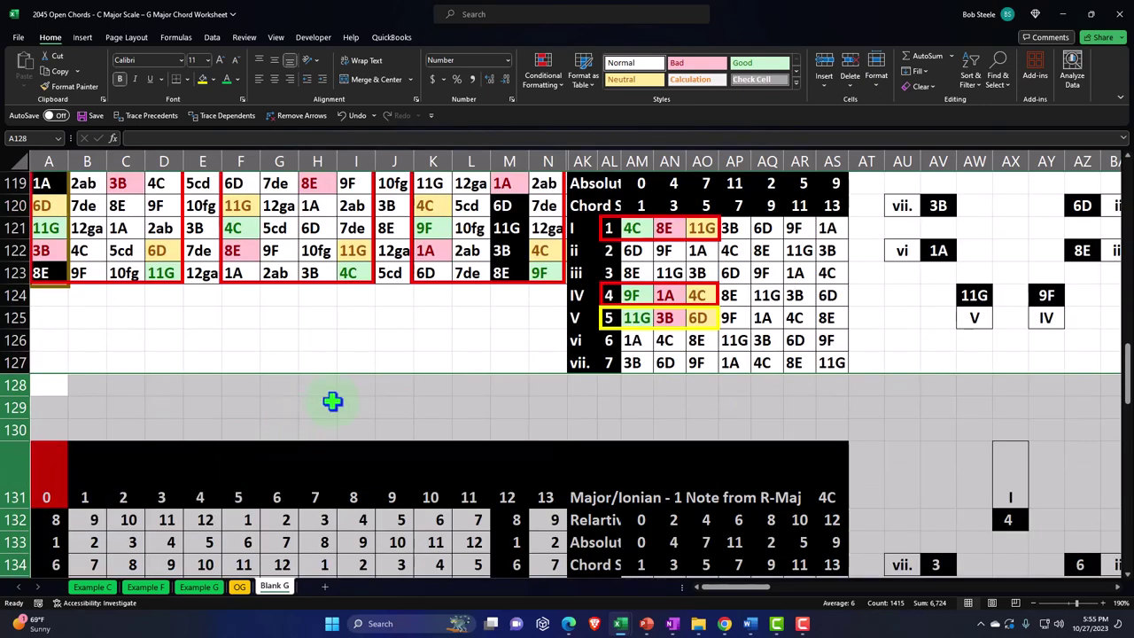
{"action": "left_click", "coordinate": [433, 339]}
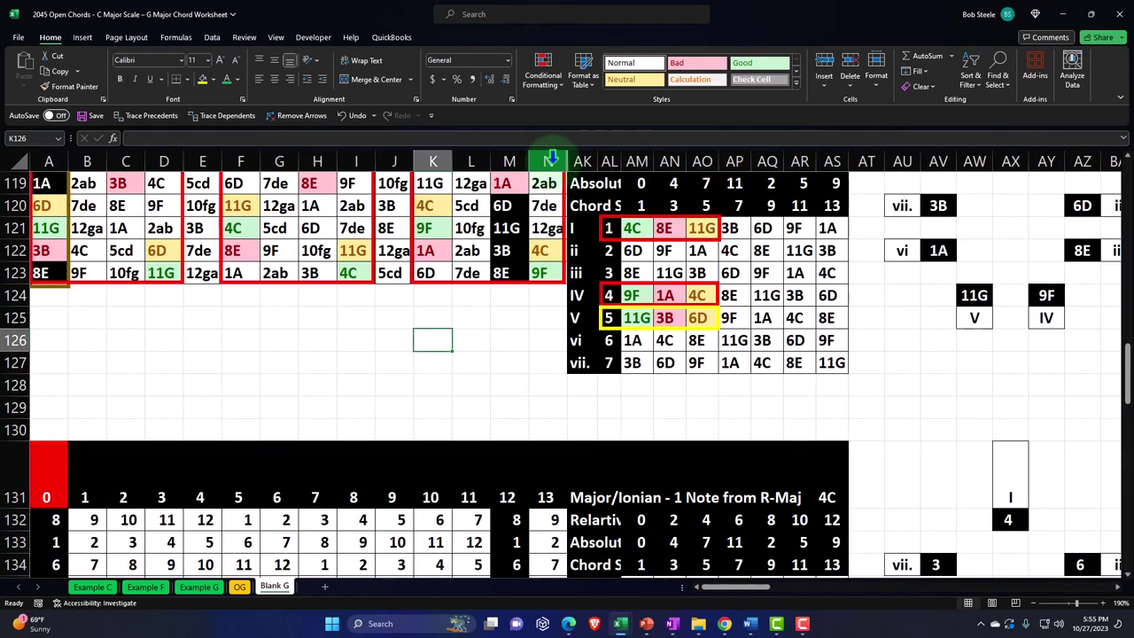
- Unhide the columns between N and AK
{"action": "left_click_drag", "start_coordinate": [551, 158], "coordinate": [582, 158]}
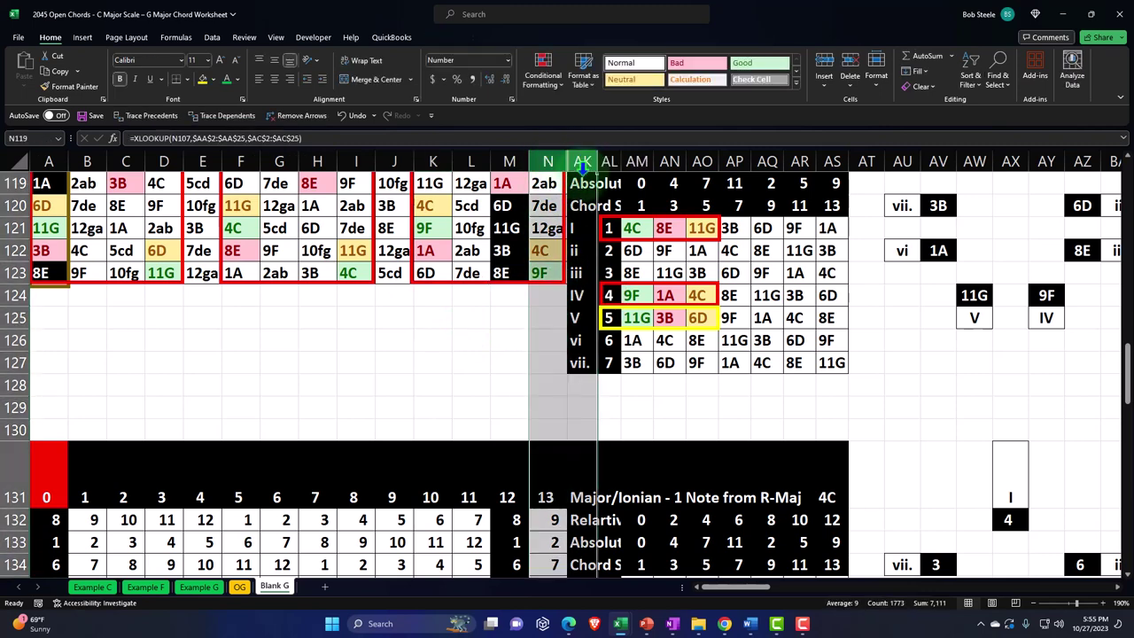
{"action": "right_click", "coordinate": [569, 334]}
{"action": "left_click", "coordinate": [606, 555]}
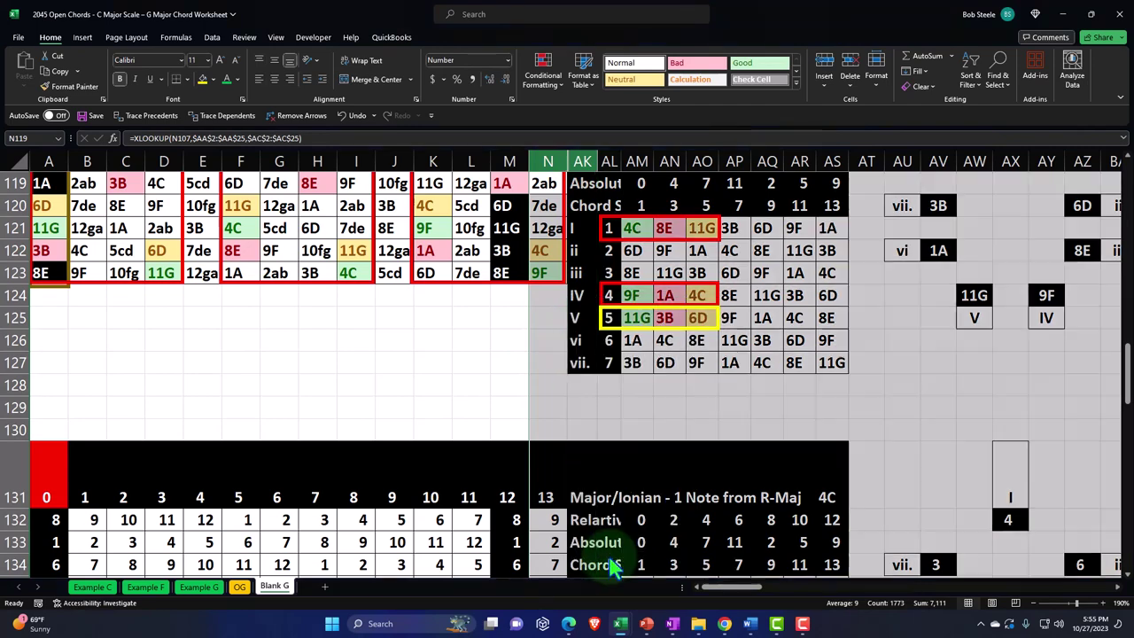
{"action": "left_click", "coordinate": [653, 474]}
- Set the root note number in AG132 to 11 so the chord tables in rows 131 to 153 use G
{"action": "key", "text": "Right"}
{"action": "key", "text": "Right"}
{"action": "key", "text": "Right"}
{"action": "key", "text": "Right"}
{"action": "key", "text": "Right"}
{"action": "key", "text": "Right"}
{"action": "key", "text": "Right"}
{"action": "key", "text": "Right"}
{"action": "key", "text": "Right"}
{"action": "key", "text": "Right"}
{"action": "key", "text": "Right"}
{"action": "key", "text": "Right"}
{"action": "key", "text": "Right"}
{"action": "key", "text": "Right"}
{"action": "key", "text": "Right"}
{"action": "key", "text": "Right"}
{"action": "key", "text": "Right"}
{"action": "key", "text": "Right"}
{"action": "key", "text": "Right"}
{"action": "key", "text": "Right"}
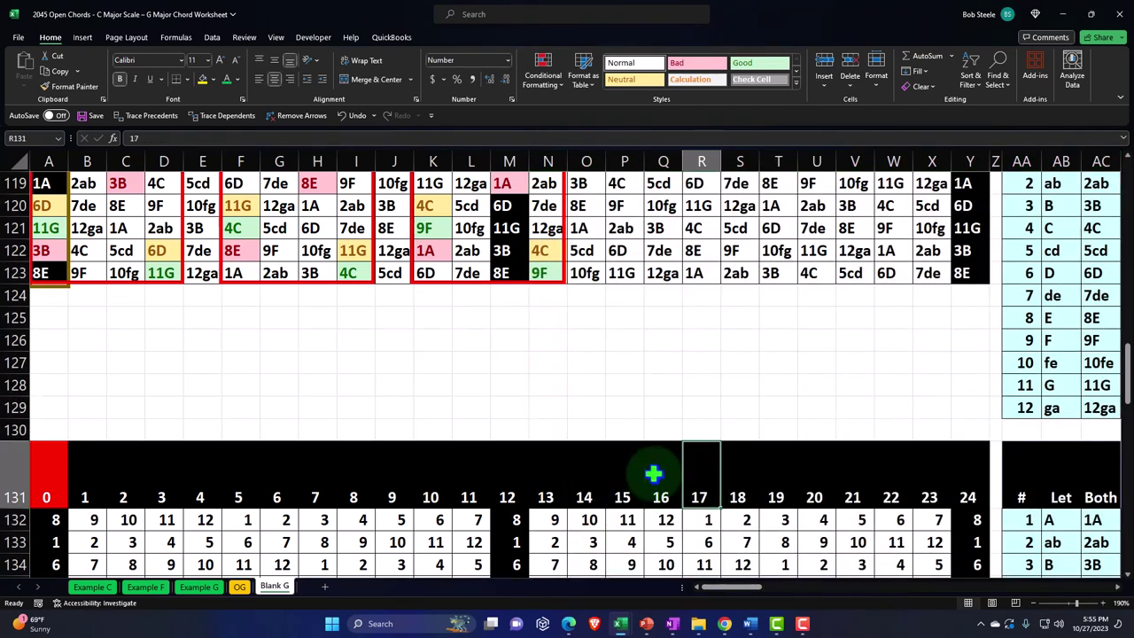
{"action": "key", "text": "Right"}
{"action": "key", "text": "Right"}
{"action": "key", "text": "Right"}
{"action": "key", "text": "Right"}
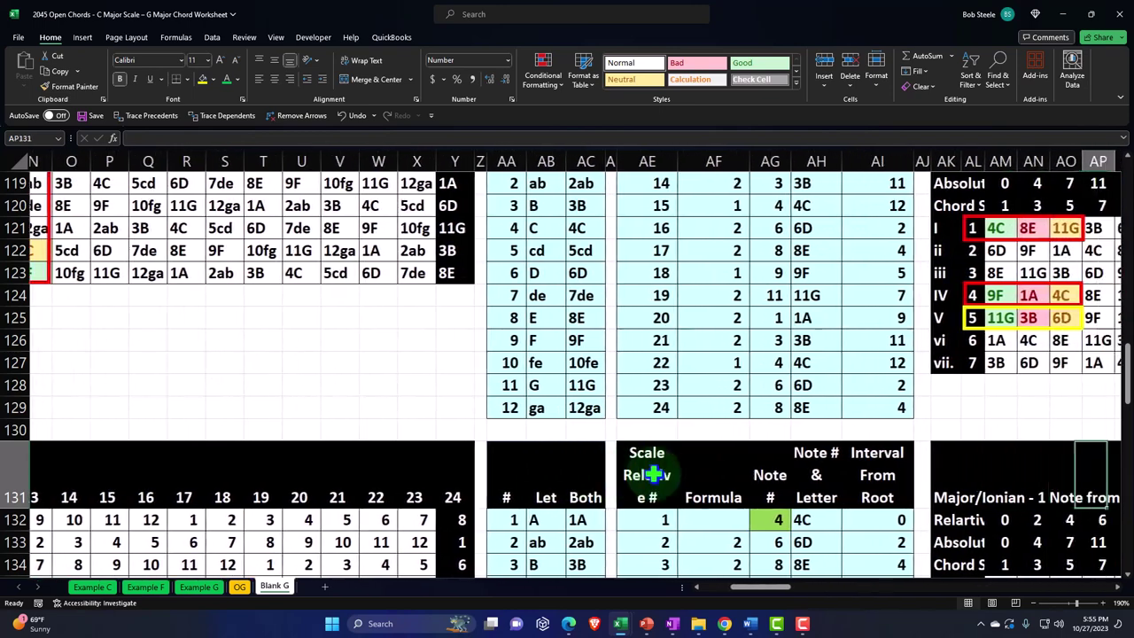
{"action": "scroll", "coordinate": [653, 474], "scroll_direction": "down", "scroll_amount": 2}
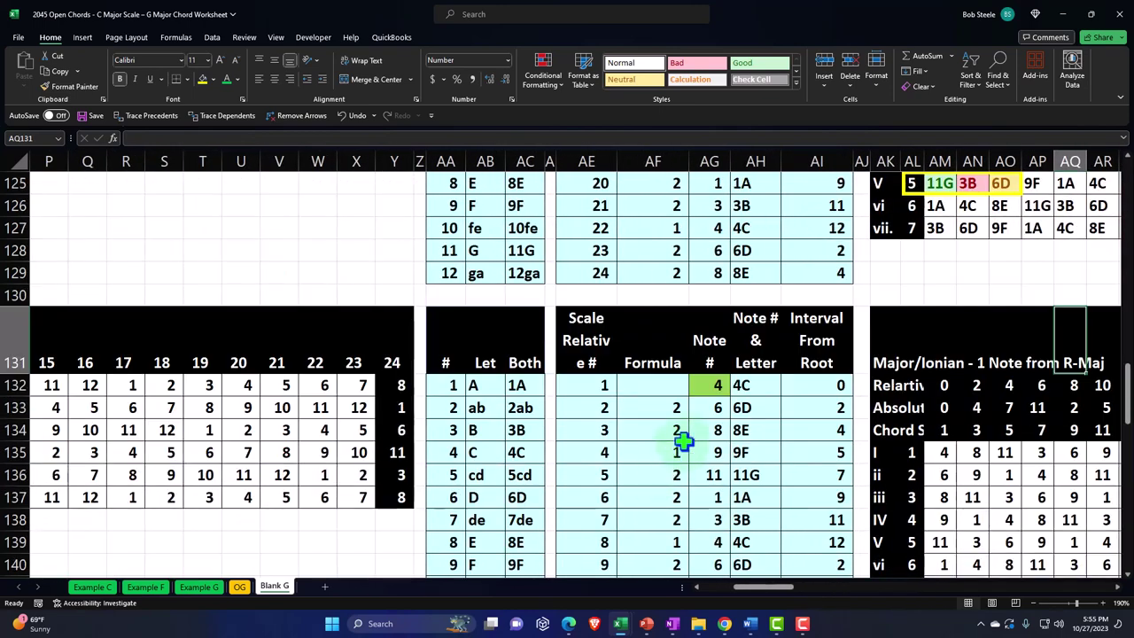
{"action": "left_click", "coordinate": [705, 385]}
{"action": "scroll", "coordinate": [709, 386], "scroll_direction": "down", "scroll_amount": 1}
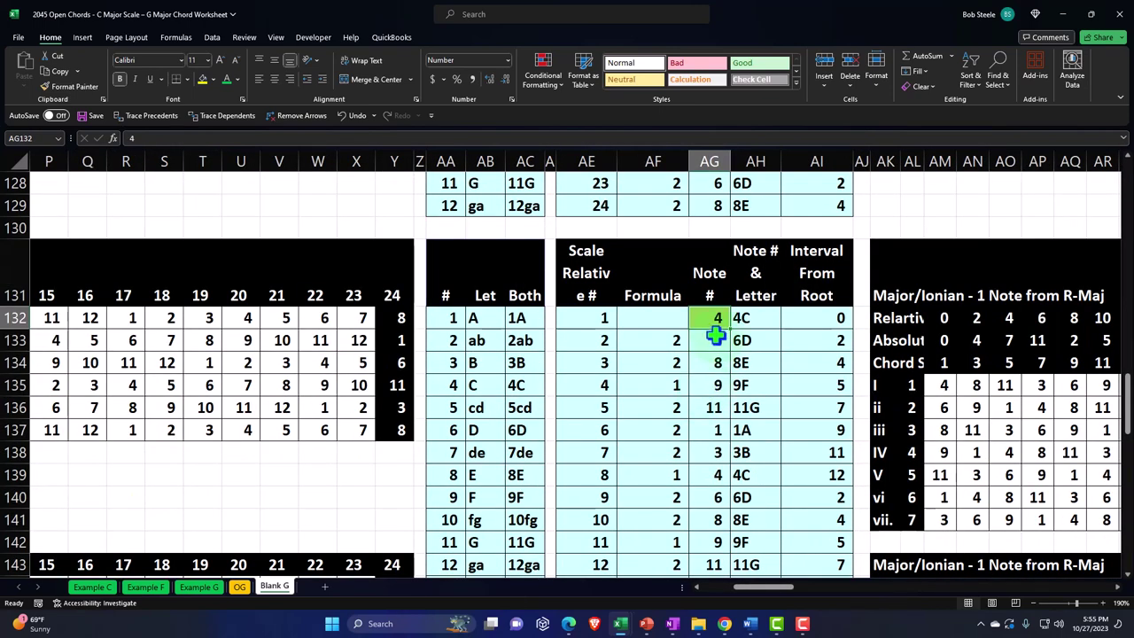
{"action": "type", "text": "11"}
{"action": "key", "text": "Return"}
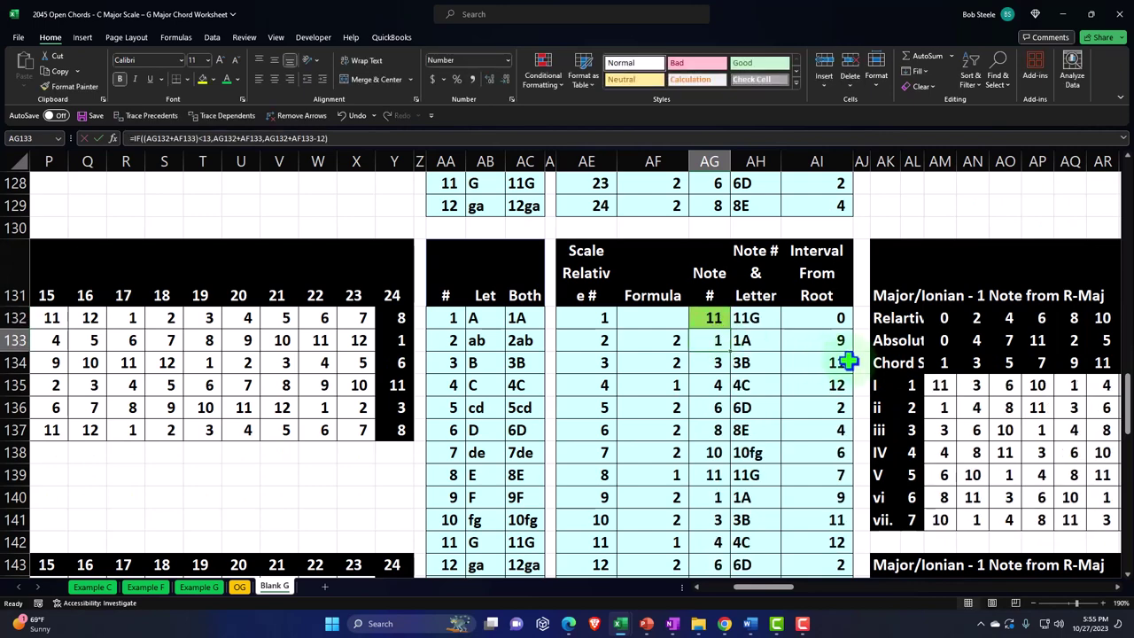
{"action": "scroll", "coordinate": [853, 361], "scroll_direction": "down", "scroll_amount": 1}
{"action": "scroll", "coordinate": [890, 433], "scroll_direction": "down", "scroll_amount": 1}
{"action": "left_click", "coordinate": [948, 452]}
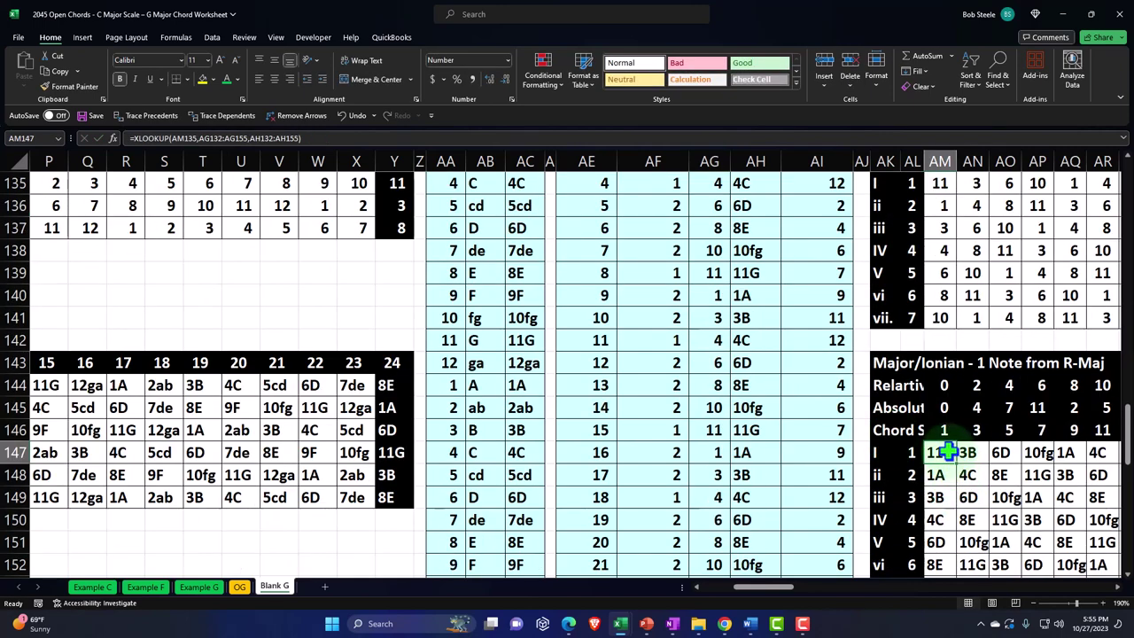
- Hide columns O through AJ so the chord table sits beside the first 13 frets
{"action": "left_click_drag", "start_coordinate": [772, 588], "coordinate": [727, 602]}
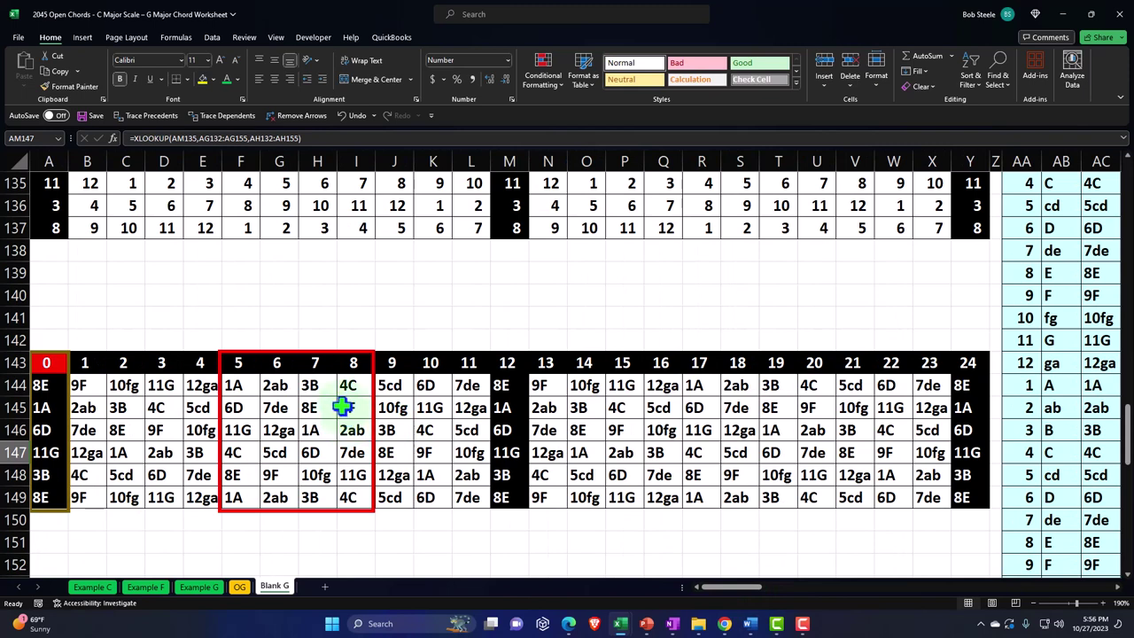
{"action": "left_click", "coordinate": [586, 159]}
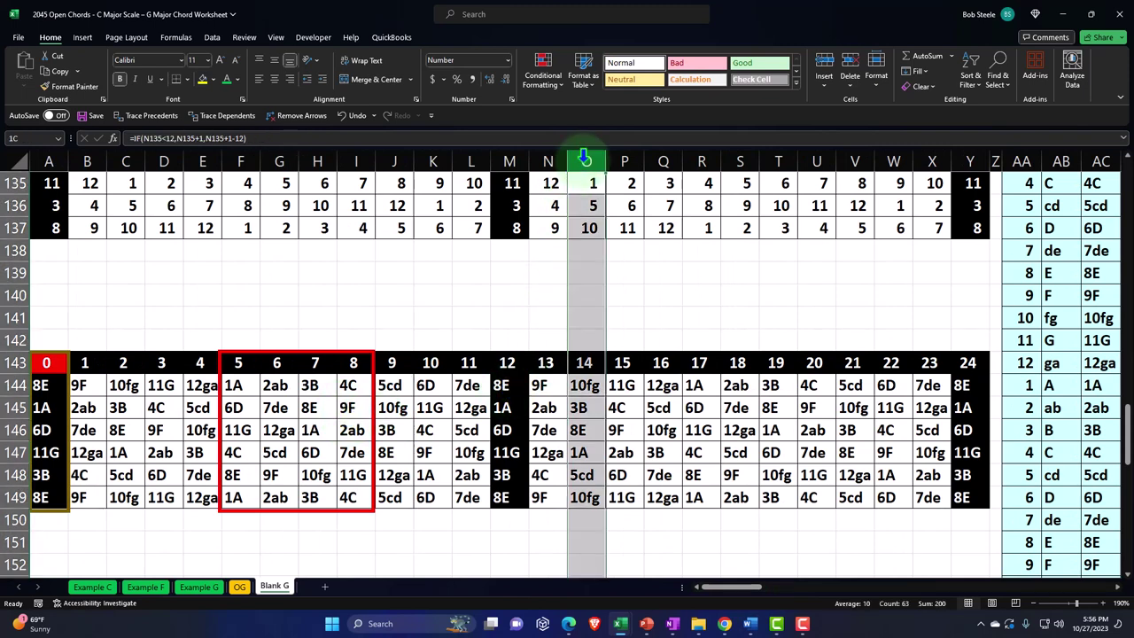
{"action": "left_click_drag", "start_coordinate": [586, 160], "coordinate": [860, 215]}
{"action": "right_click", "coordinate": [206, 300]}
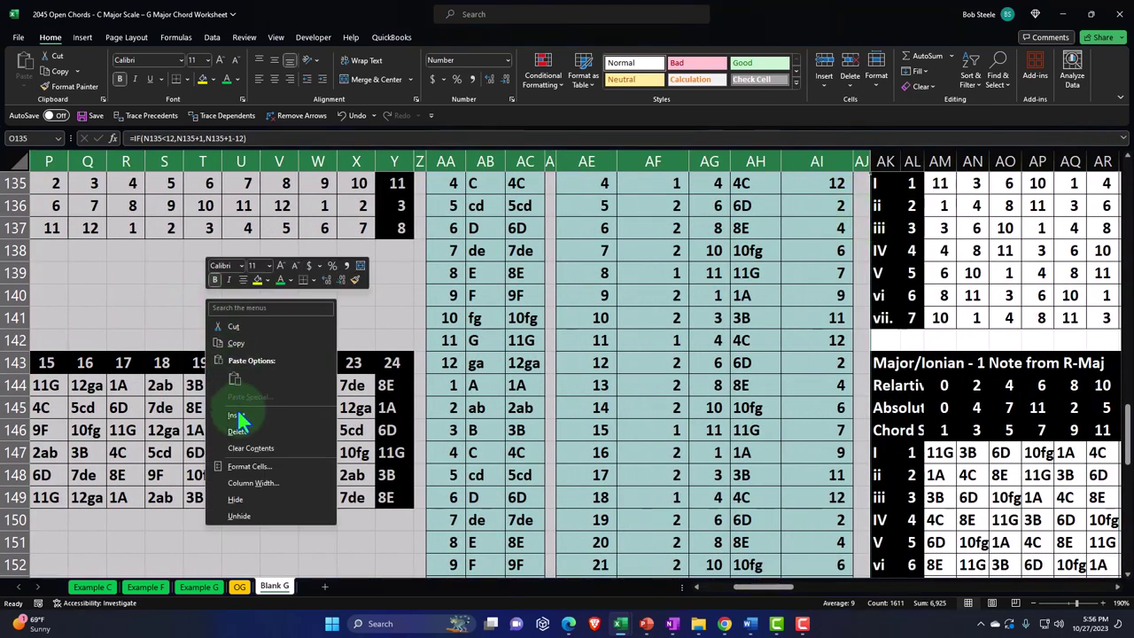
{"action": "left_click", "coordinate": [236, 500]}
{"action": "left_click", "coordinate": [251, 325]}
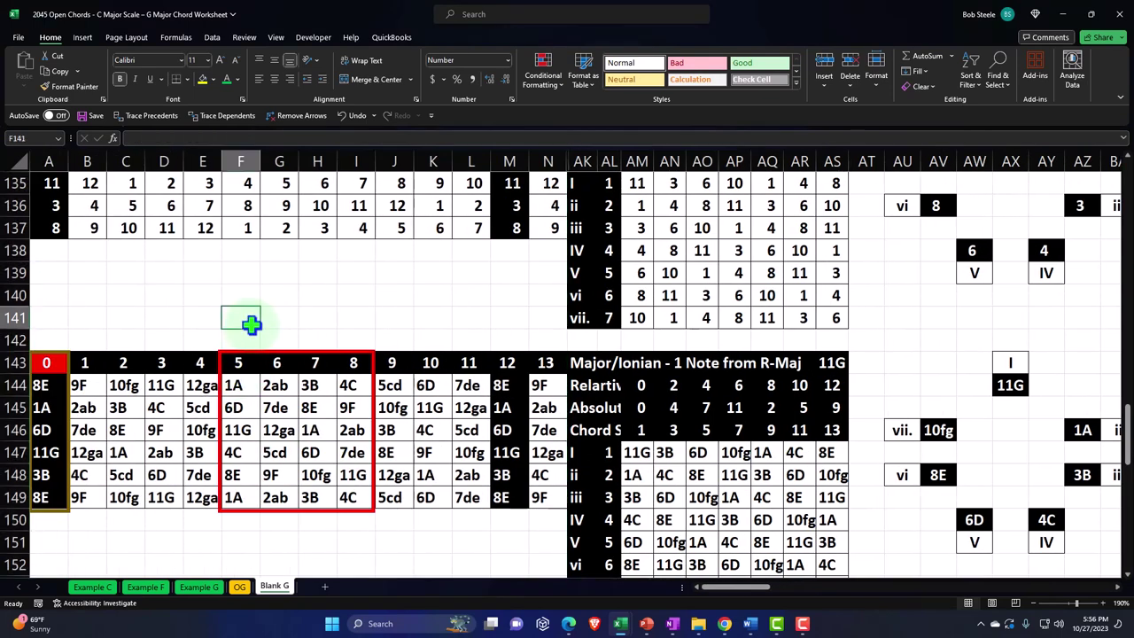
- Hide rows 128 through 142 containing the number-only fretboard and chord table
{"action": "key", "text": "Left"}
{"action": "key", "text": "Left"}
{"action": "key", "text": "Left"}
{"action": "key", "text": "Left"}
{"action": "key", "text": "Left"}
{"action": "scroll", "coordinate": [167, 314], "scroll_direction": "up", "scroll_amount": 4}
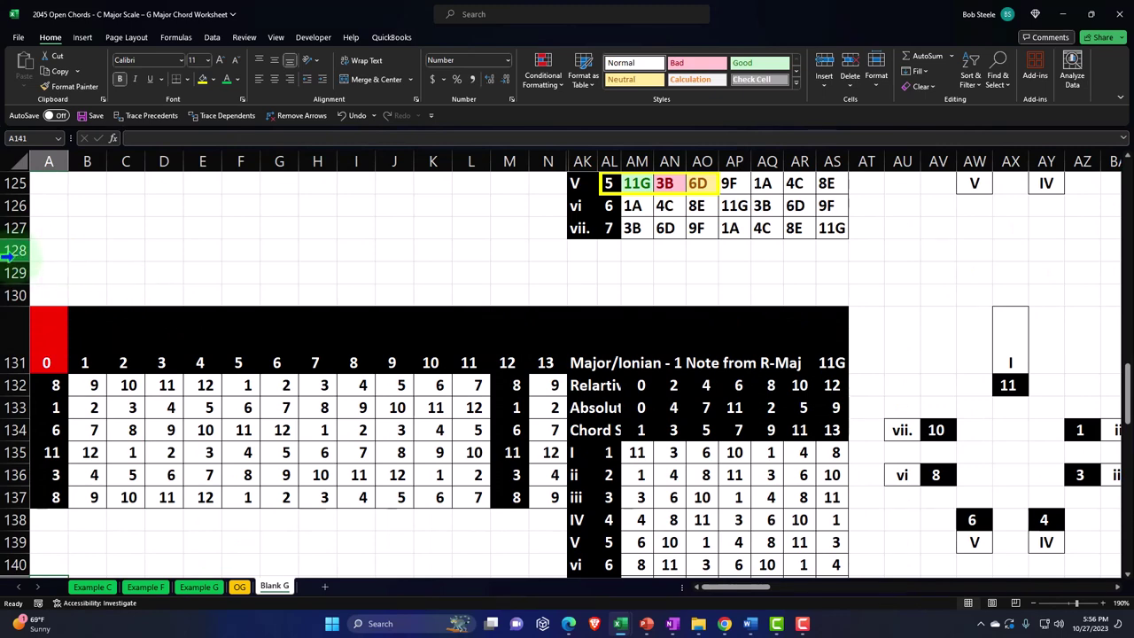
{"action": "left_click_drag", "start_coordinate": [15, 251], "coordinate": [38, 496]}
{"action": "right_click", "coordinate": [125, 426]}
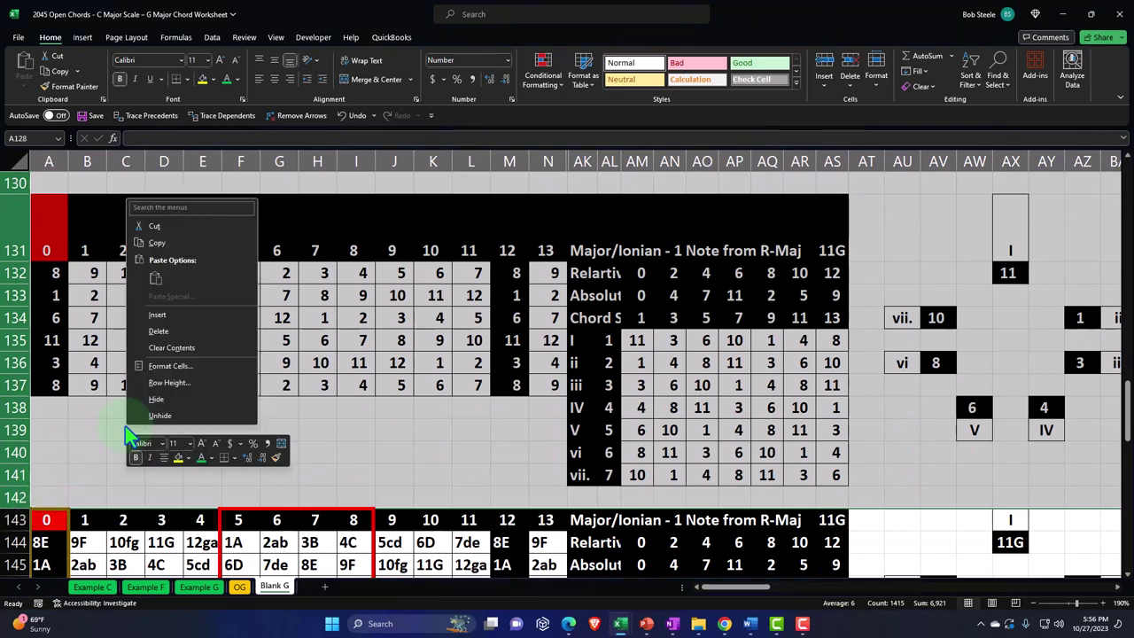
{"action": "left_click", "coordinate": [162, 400]}
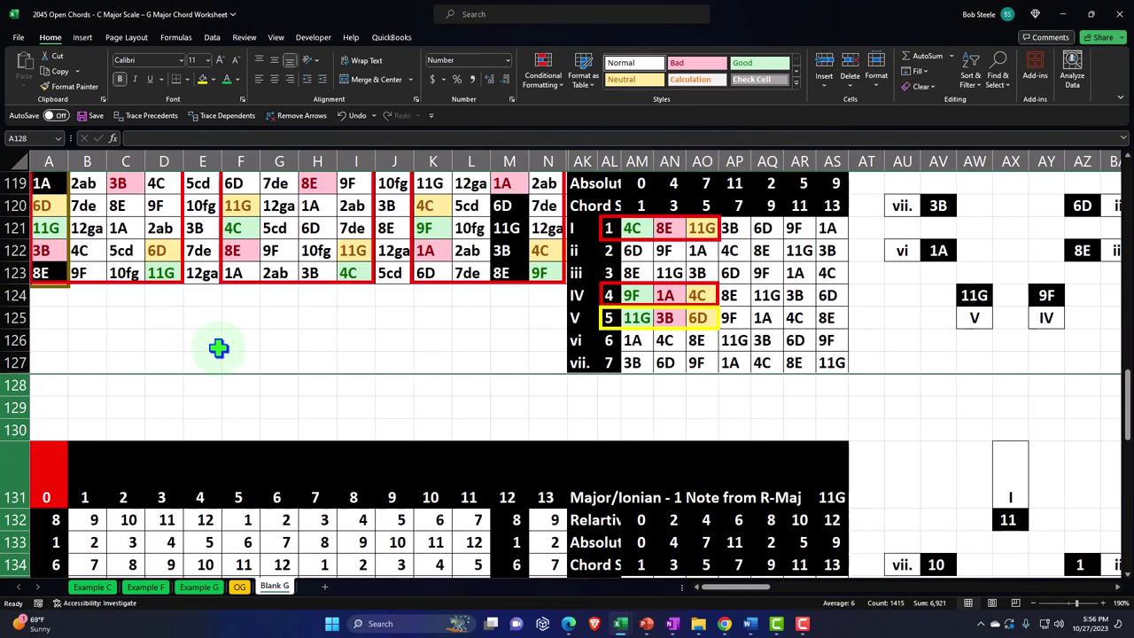
{"action": "left_click", "coordinate": [355, 333]}
{"action": "scroll", "coordinate": [355, 332], "scroll_direction": "down", "scroll_amount": 1}
{"action": "scroll", "coordinate": [405, 499], "scroll_direction": "down", "scroll_amount": 1}
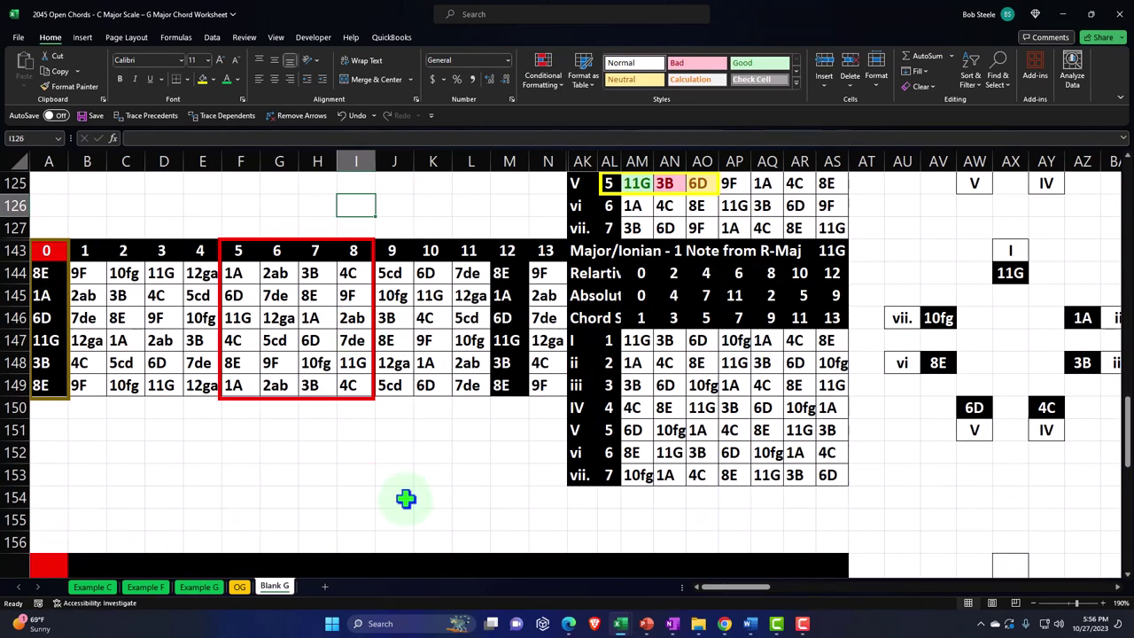
- Move and resize the red rectangle from frets 5 to 8 so it outlines the I chord in AL147:AO147
{"action": "left_click", "coordinate": [386, 470]}
{"action": "scroll", "coordinate": [386, 471], "scroll_direction": "up", "scroll_amount": 2}
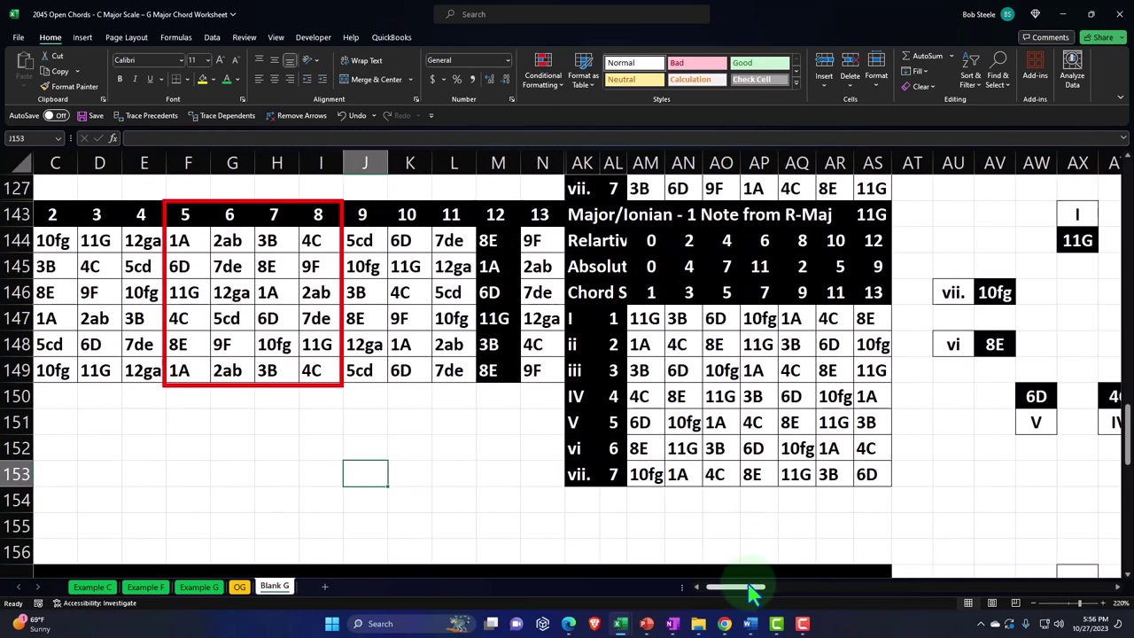
{"action": "left_click_drag", "start_coordinate": [749, 588], "coordinate": [638, 589]}
{"action": "left_click", "coordinate": [324, 443]}
{"action": "scroll", "coordinate": [278, 440], "scroll_direction": "up", "scroll_amount": 1}
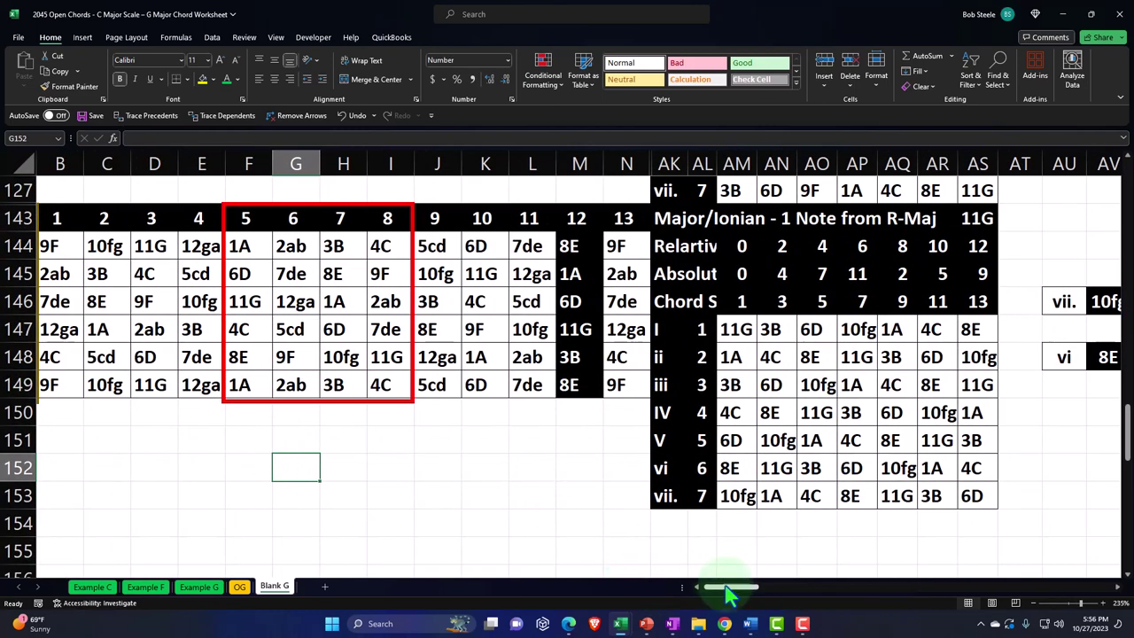
{"action": "left_click_drag", "start_coordinate": [729, 587], "coordinate": [670, 588]}
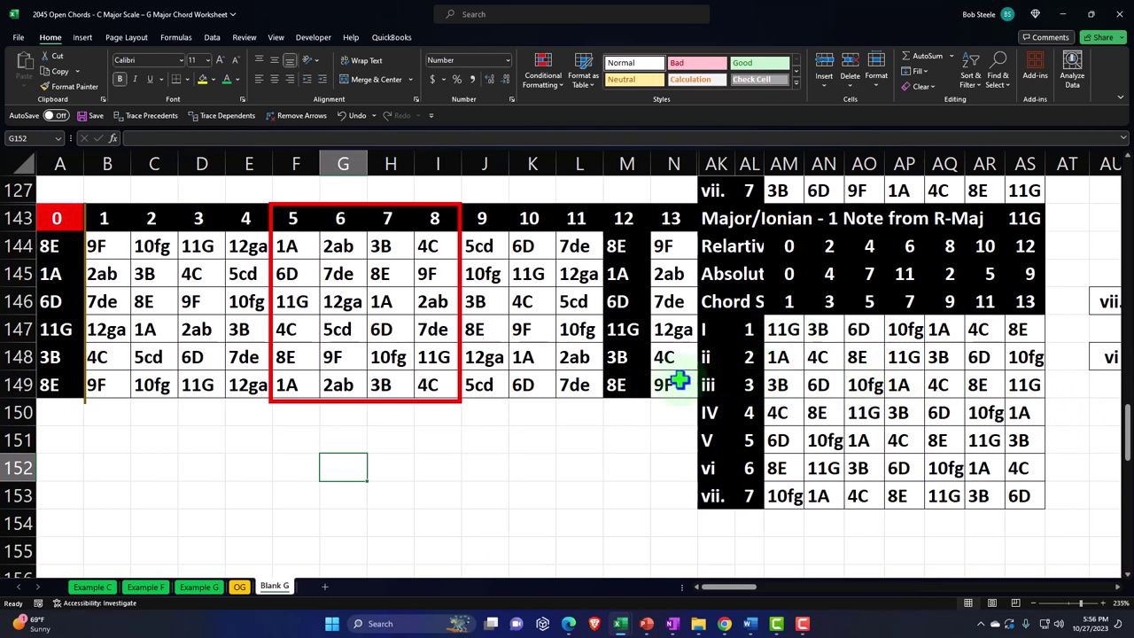
{"action": "left_click", "coordinate": [463, 329]}
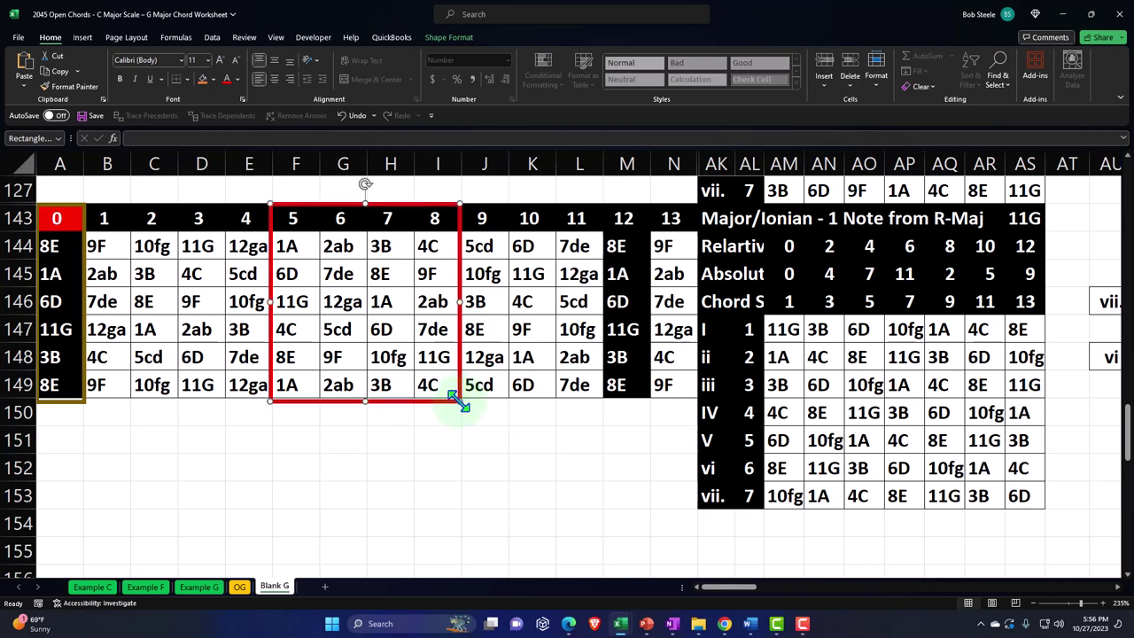
{"action": "left_click_drag", "start_coordinate": [461, 400], "coordinate": [884, 342]}
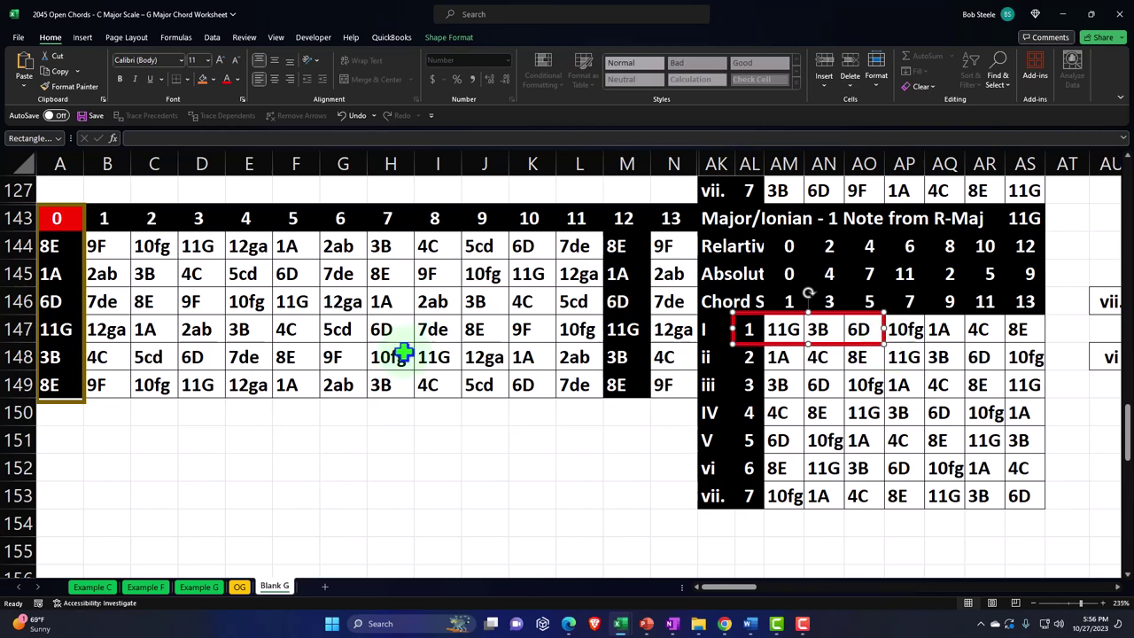
- Trace the I chord through AX144, AZ148 and AW150 in the scale circle and compare it with chord steps 1, 3 and 5
{"action": "left_click_drag", "start_coordinate": [739, 586], "coordinate": [770, 587]}
{"action": "left_click", "coordinate": [762, 246]}
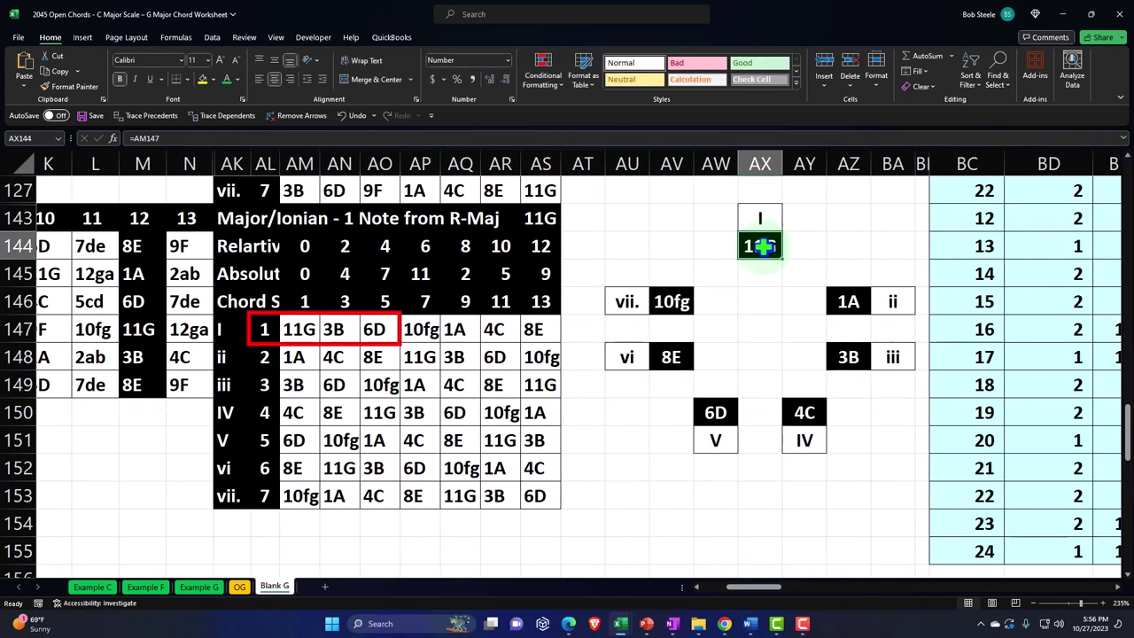
{"action": "left_click", "coordinate": [849, 354]}
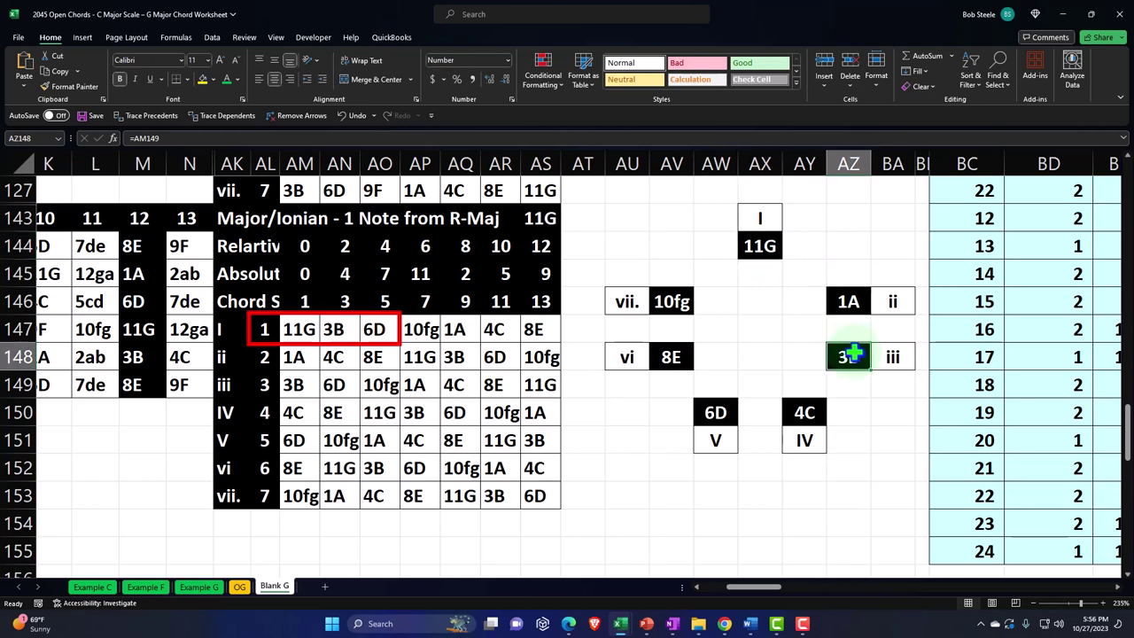
{"action": "left_click", "coordinate": [722, 411]}
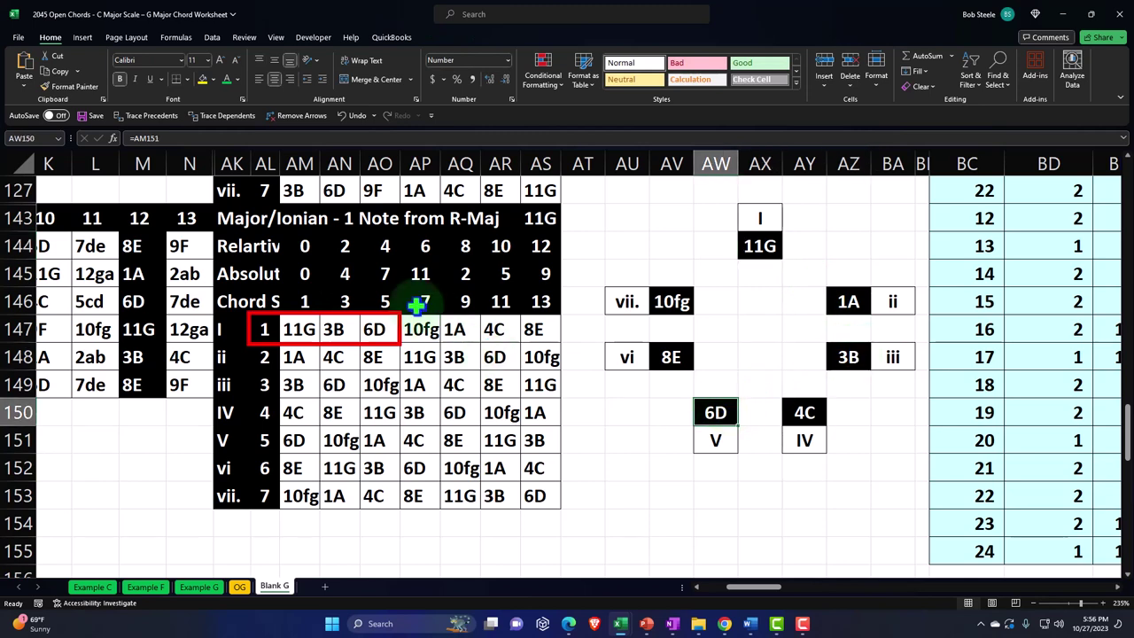
{"action": "left_click", "coordinate": [304, 299]}
{"action": "left_click", "coordinate": [341, 300]}
{"action": "left_click", "coordinate": [381, 301]}
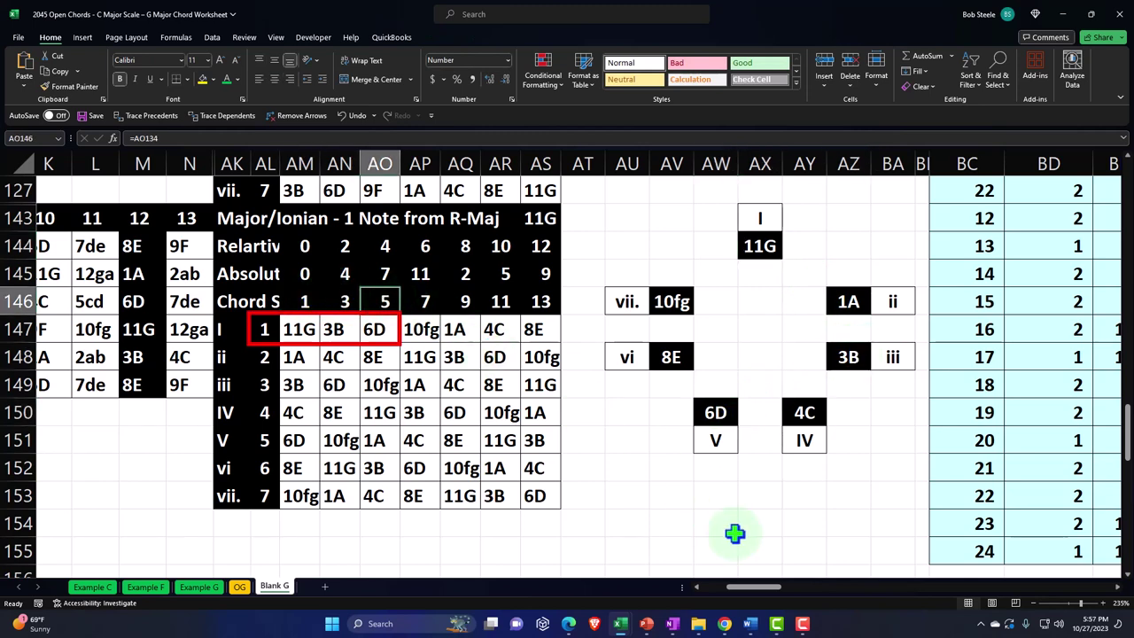
{"action": "left_click_drag", "start_coordinate": [765, 587], "coordinate": [719, 603]}
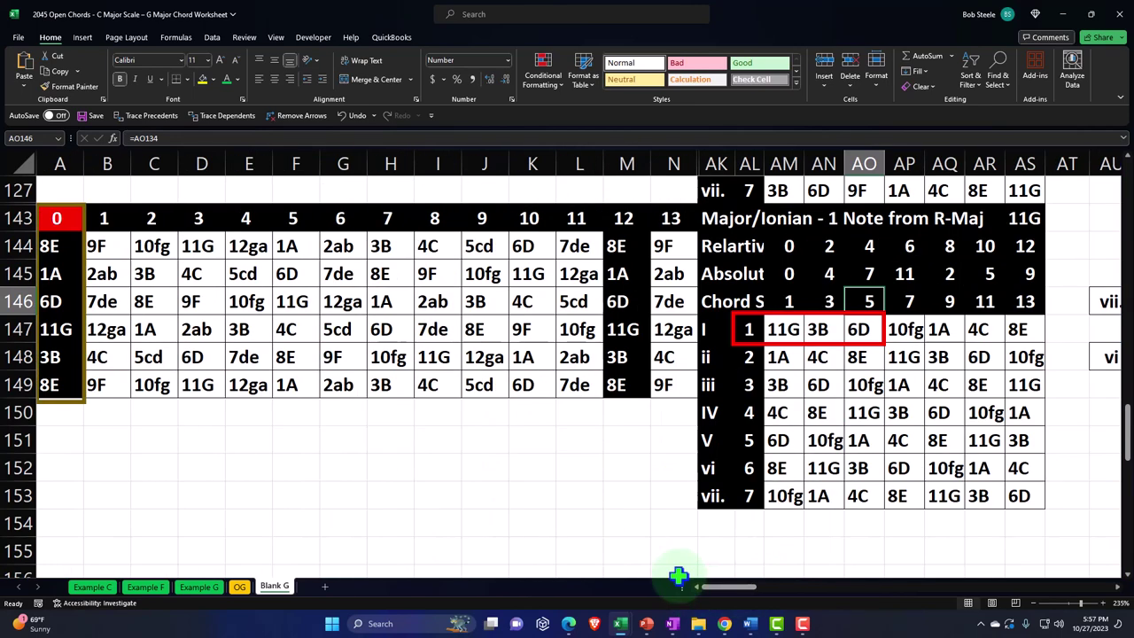
- Review the fretboard notes in A144:N149, the scale notes in AM147:AM153 and the key note in AS143
{"action": "left_click_drag", "start_coordinate": [78, 250], "coordinate": [656, 383]}
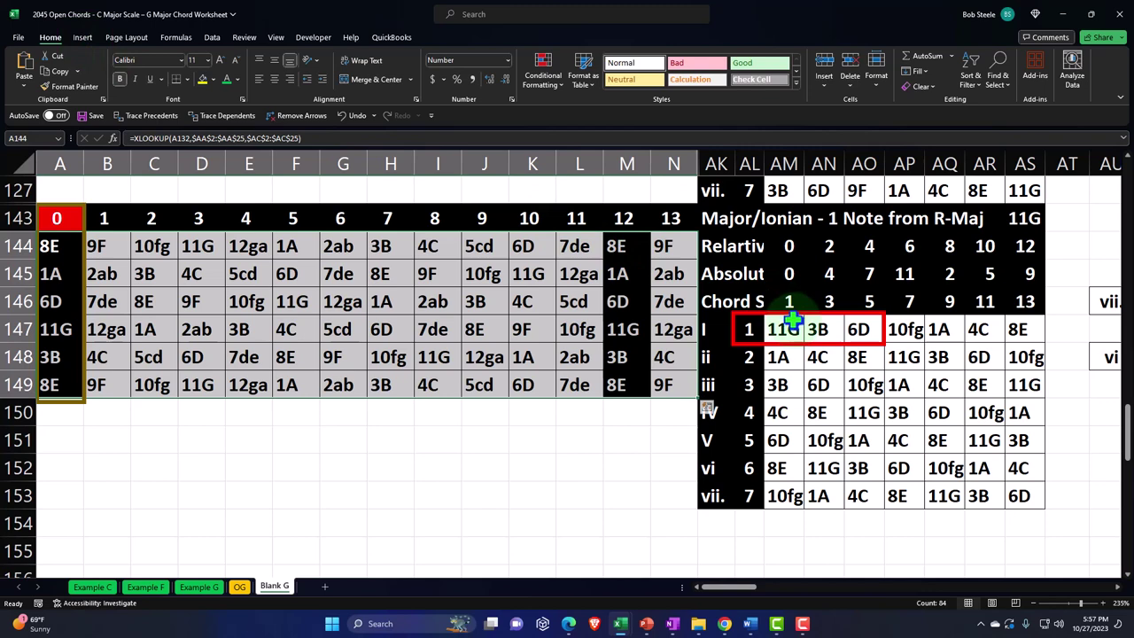
{"action": "left_click_drag", "start_coordinate": [786, 327], "coordinate": [778, 495]}
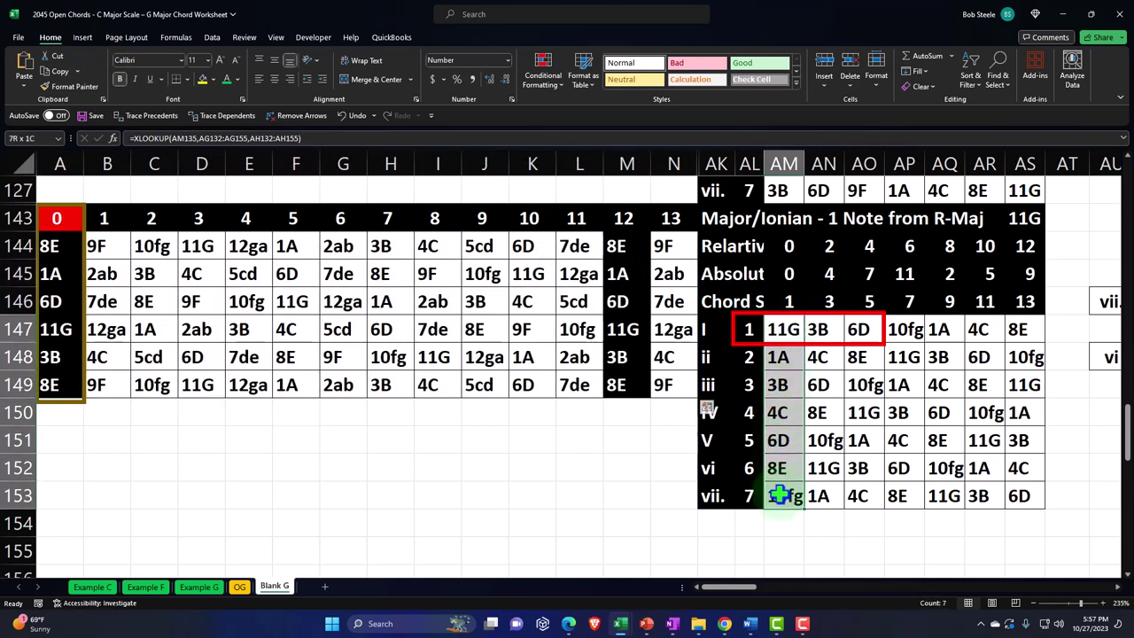
{"action": "left_click", "coordinate": [1025, 222]}
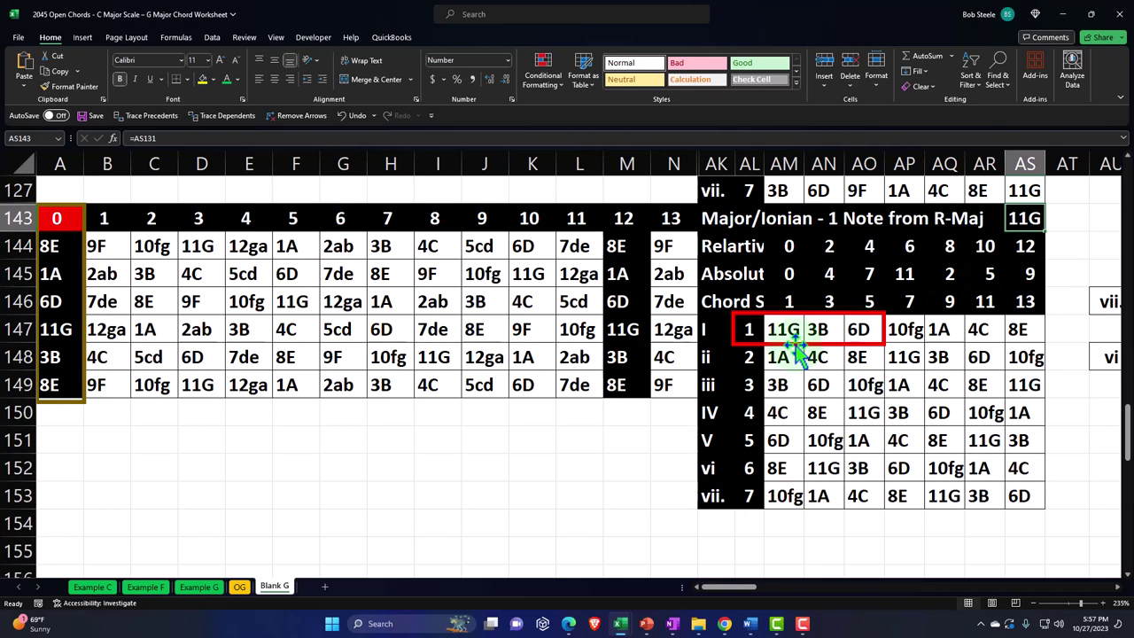
- Add an Equal To conditional format to the fretboard A144:N149 that fills cells matching the scale note in AM147 light blue
{"action": "left_click_drag", "start_coordinate": [788, 329], "coordinate": [793, 485]}
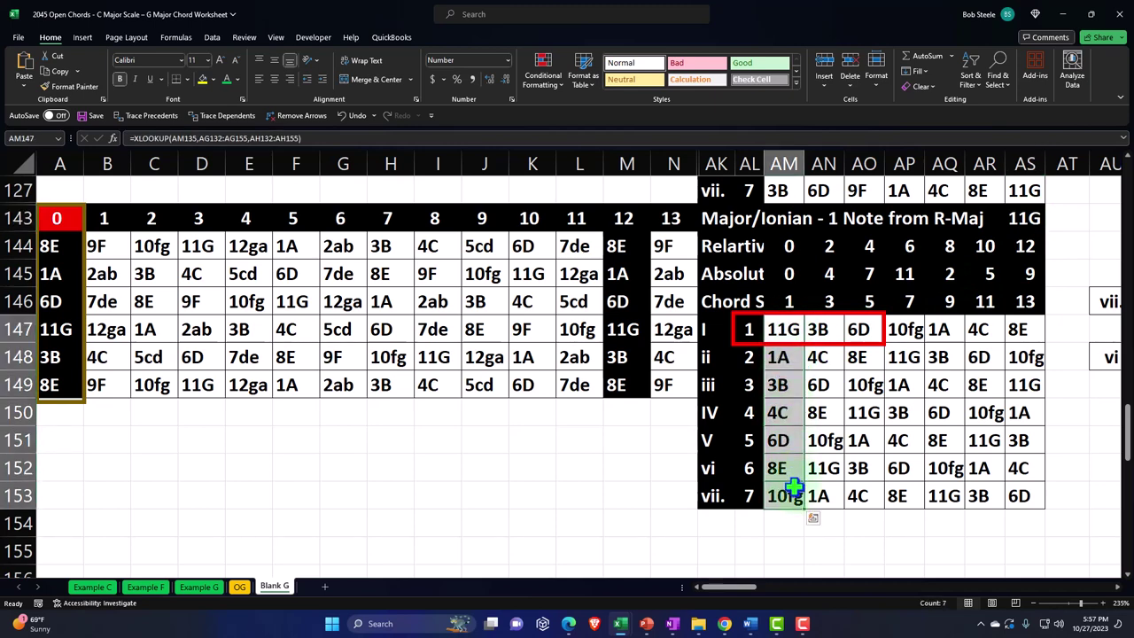
{"action": "left_click_drag", "start_coordinate": [783, 329], "coordinate": [857, 330]}
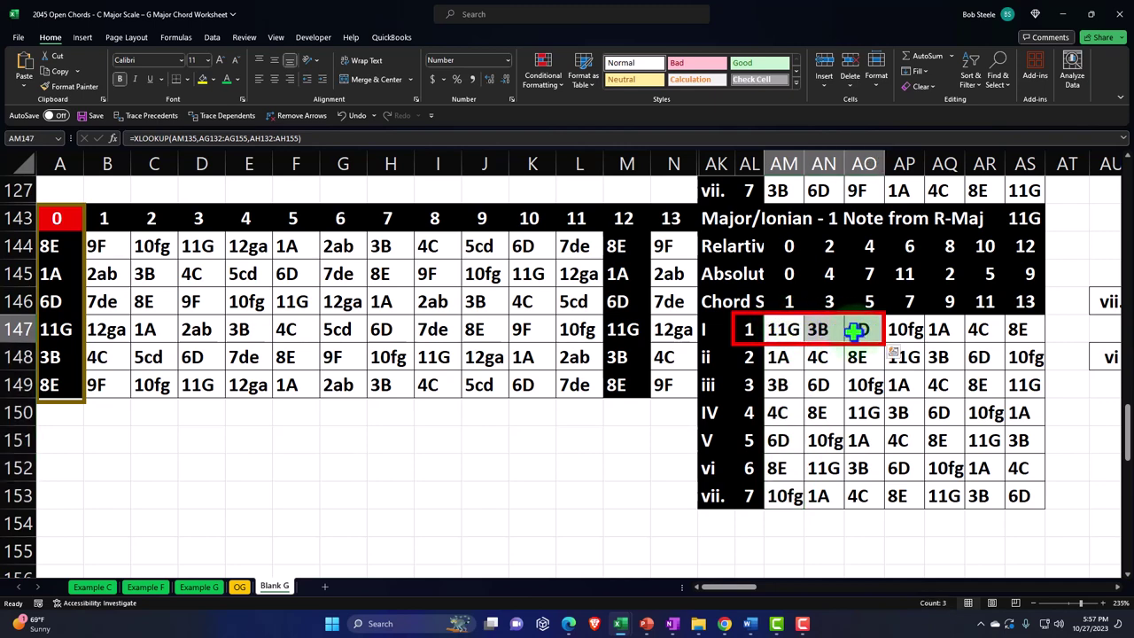
{"action": "left_click_drag", "start_coordinate": [53, 248], "coordinate": [664, 383]}
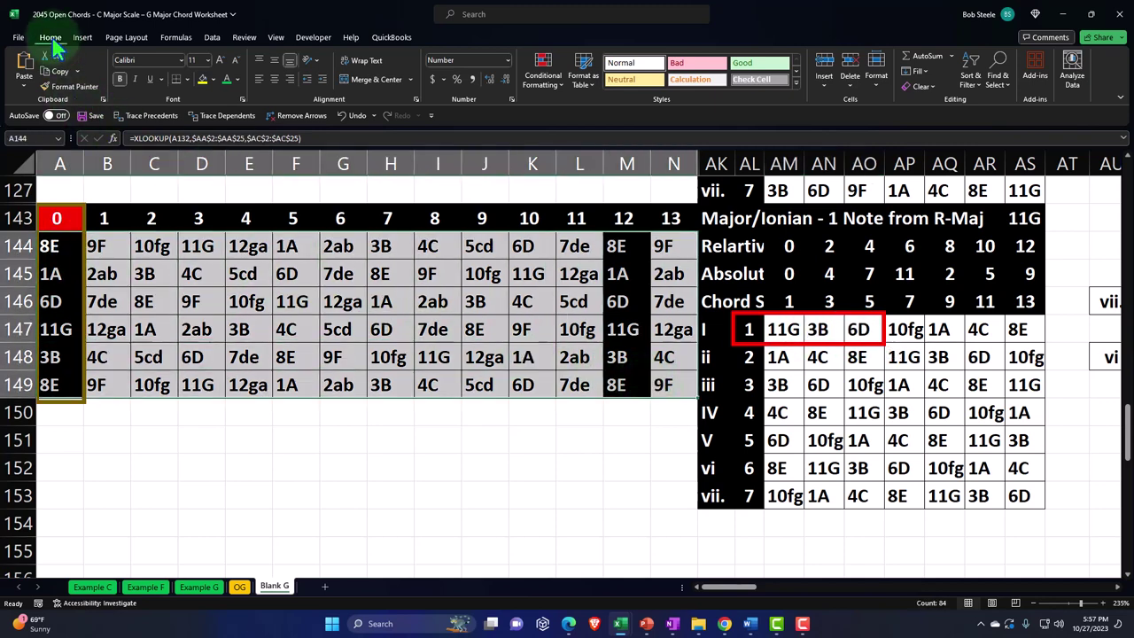
{"action": "left_click", "coordinate": [542, 73]}
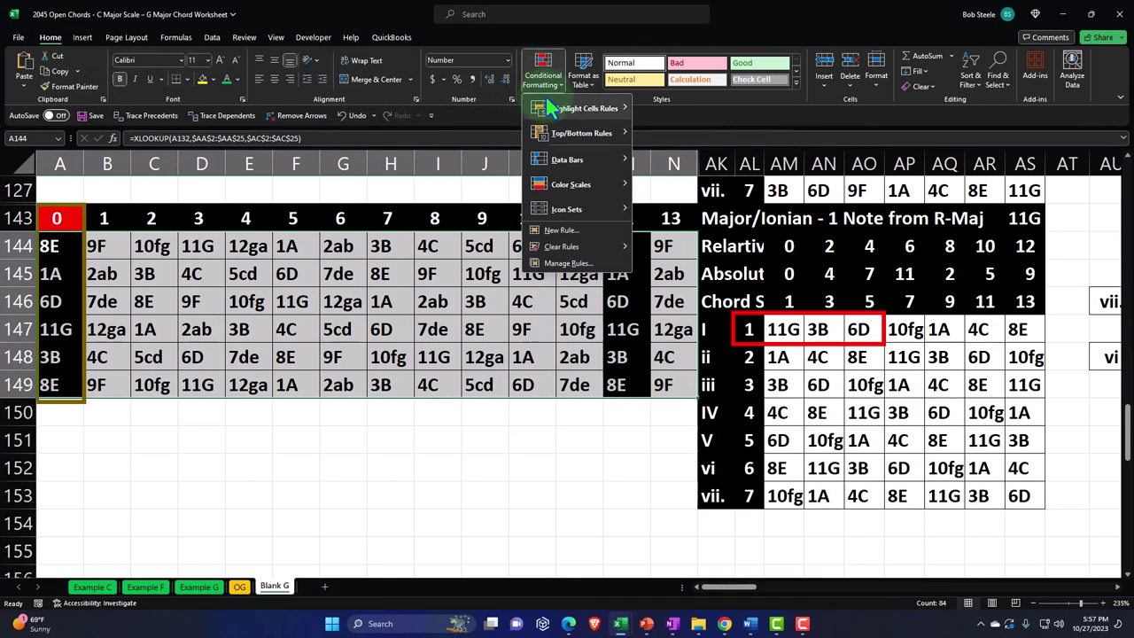
{"action": "left_click", "coordinate": [677, 182]}
{"action": "left_click", "coordinate": [784, 329]}
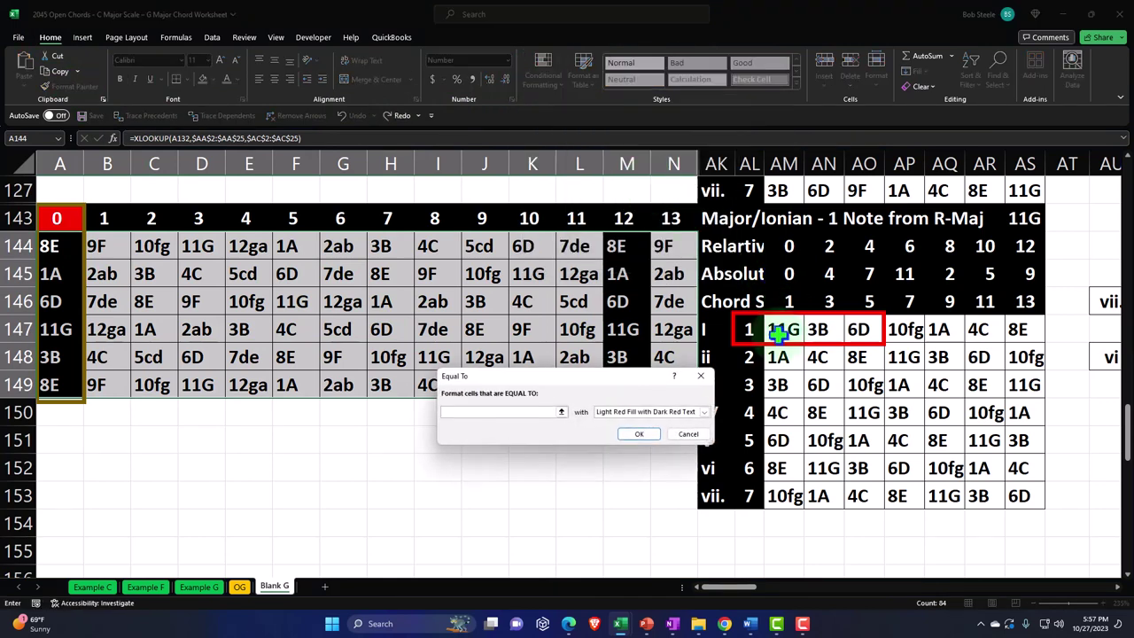
{"action": "left_click", "coordinate": [704, 412]}
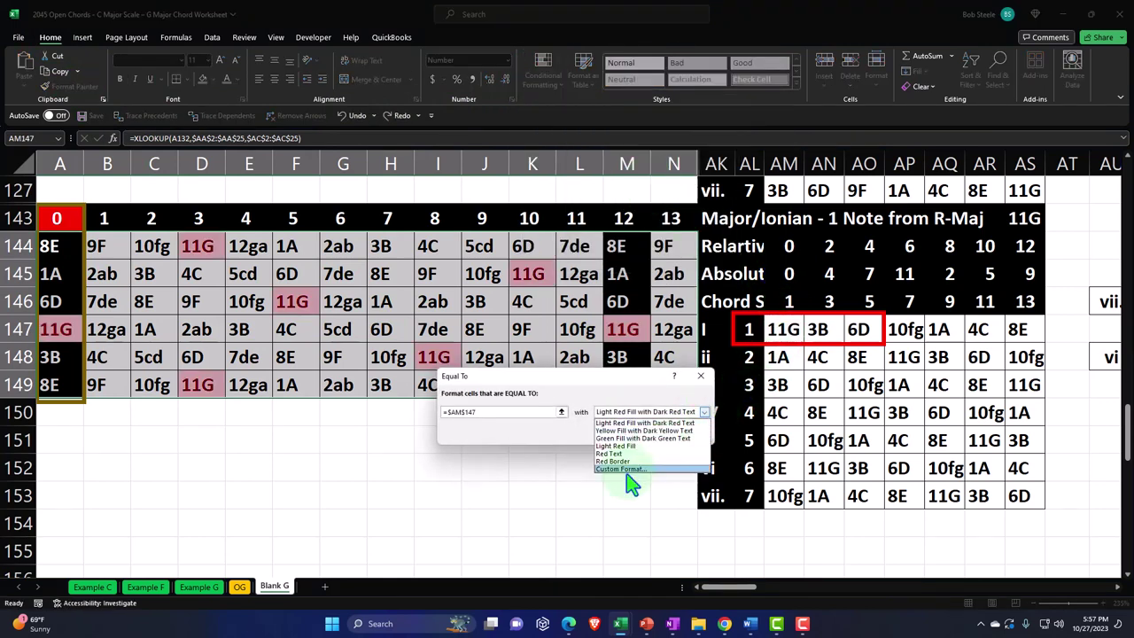
{"action": "key", "text": "Escape"}
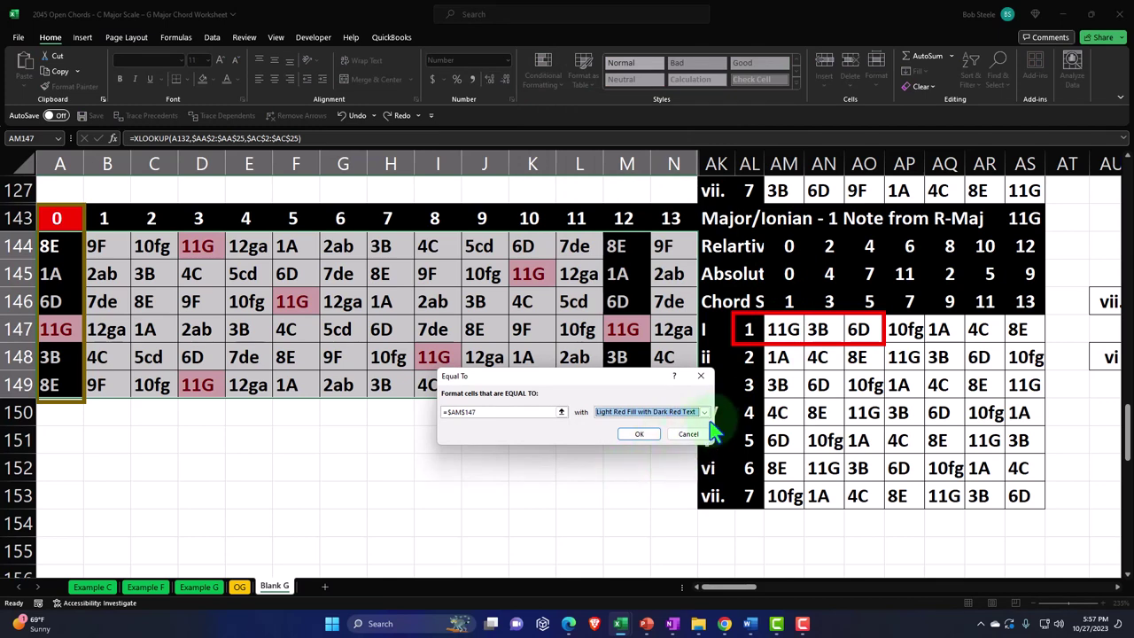
{"action": "left_click", "coordinate": [704, 412]}
{"action": "left_click", "coordinate": [628, 477]}
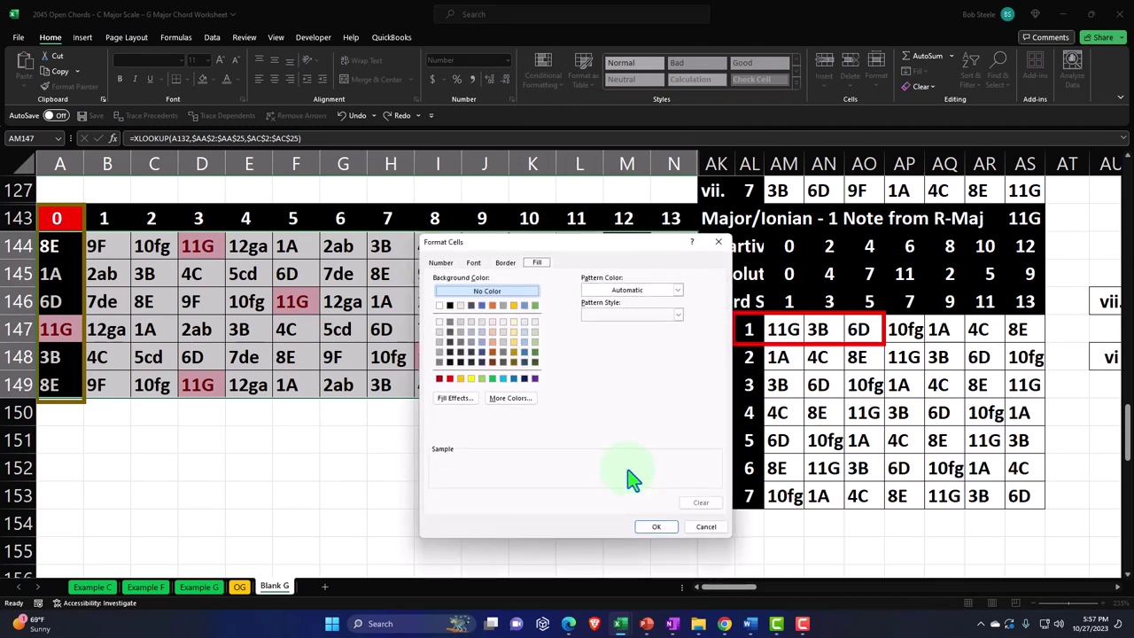
{"action": "left_click", "coordinate": [503, 379]}
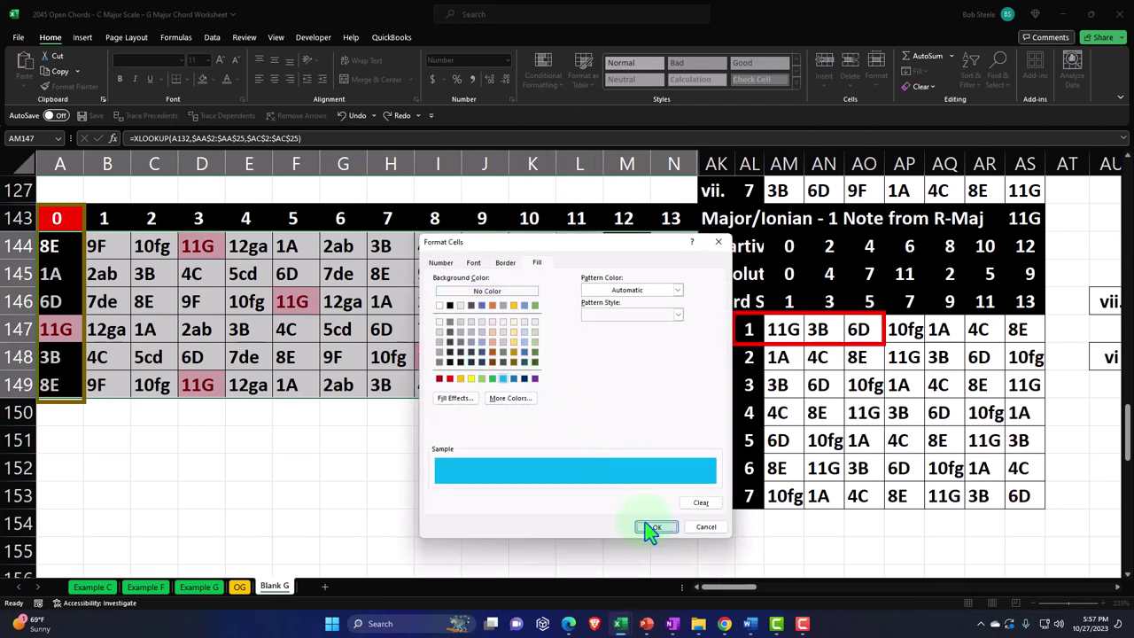
{"action": "left_click", "coordinate": [655, 527]}
{"action": "left_click", "coordinate": [636, 435]}
- Add an Equal To rule to A144:N149 that fills fretboard notes matching AM148 with the same light blue
{"action": "left_click", "coordinate": [543, 76]}
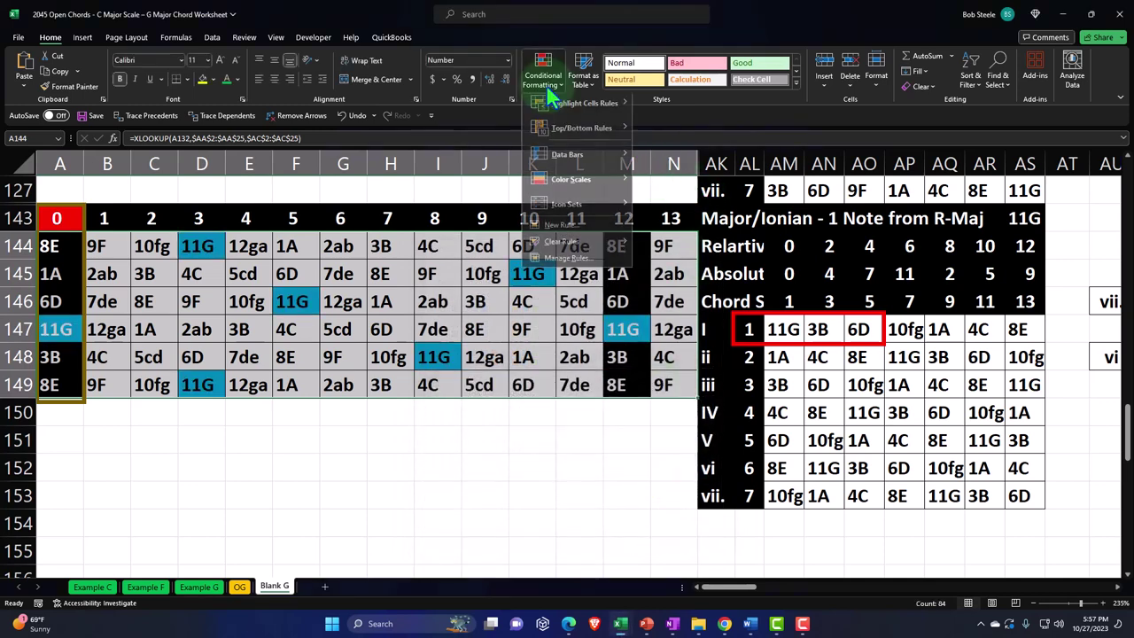
{"action": "mouse_move", "coordinate": [585, 108]}
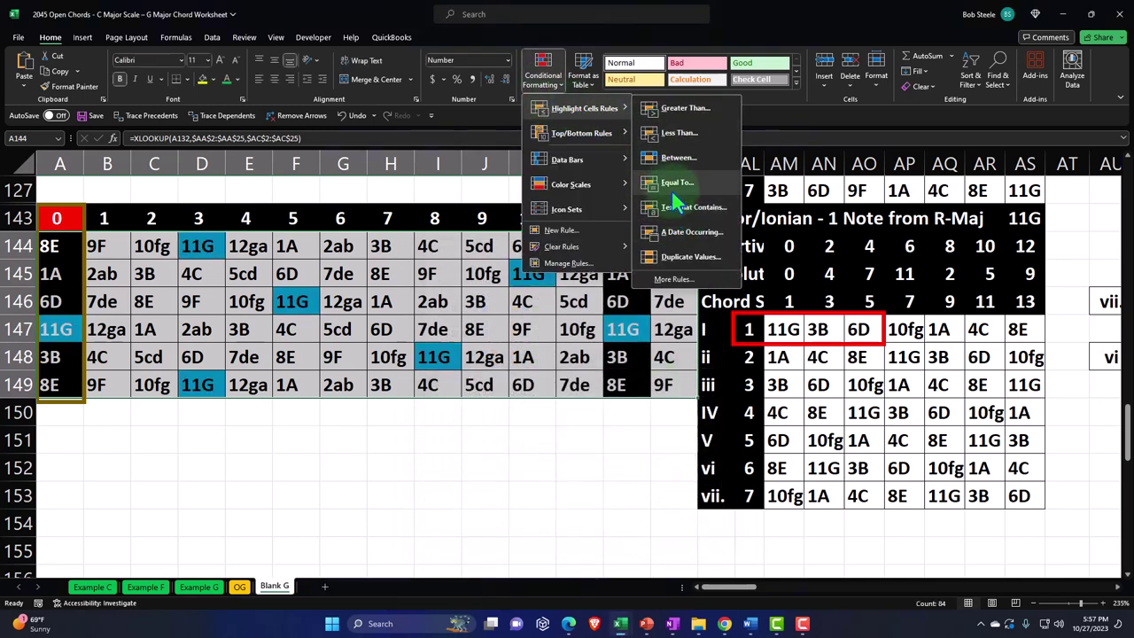
{"action": "left_click", "coordinate": [677, 182]}
{"action": "left_click_drag", "start_coordinate": [629, 385], "coordinate": [608, 280]}
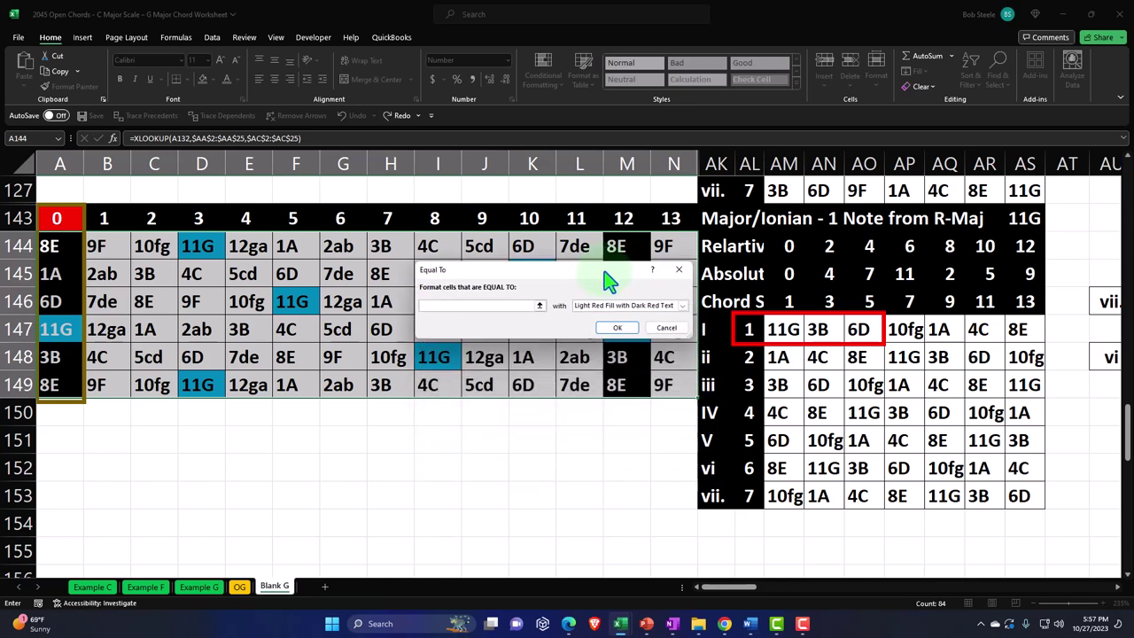
{"action": "left_click", "coordinate": [778, 357]}
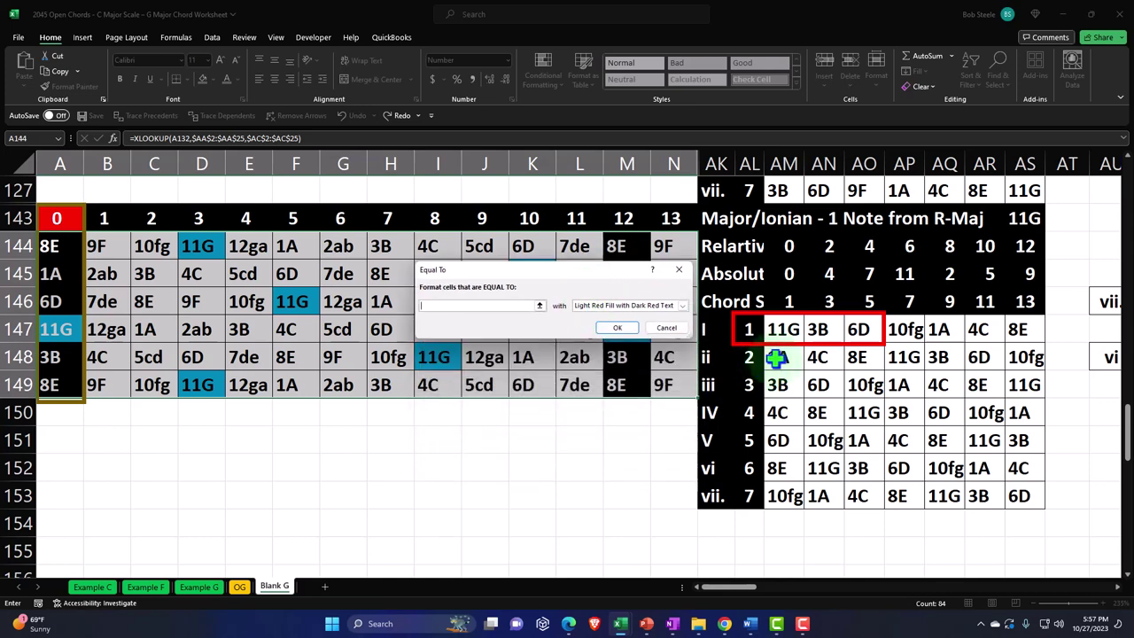
{"action": "left_click", "coordinate": [682, 306]}
{"action": "left_click", "coordinate": [617, 363]}
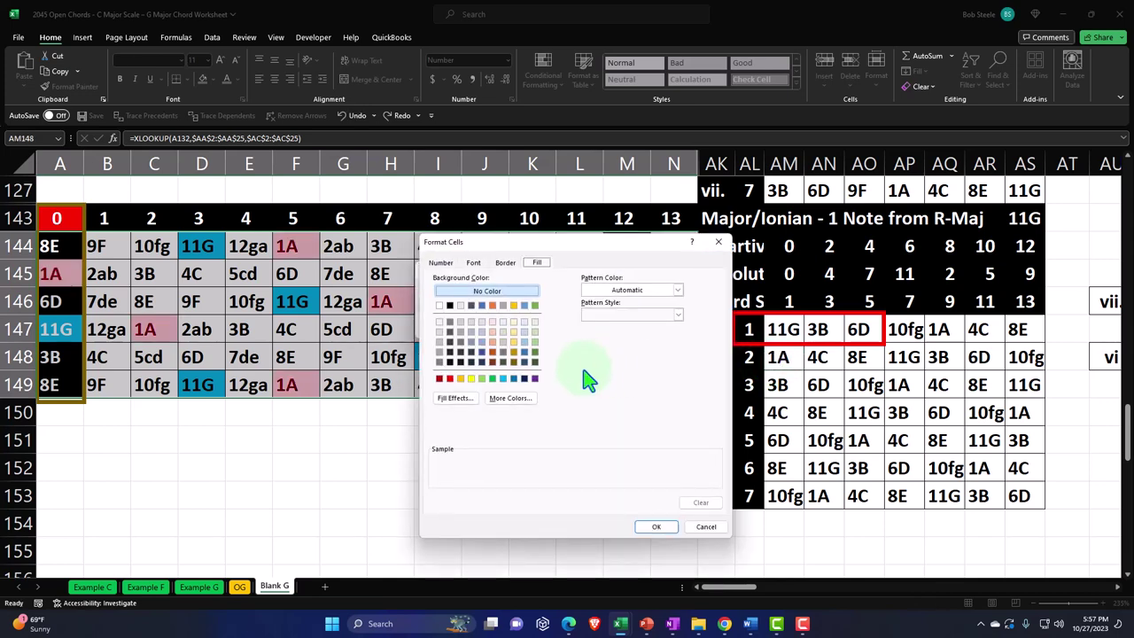
{"action": "left_click", "coordinate": [503, 378]}
{"action": "left_click", "coordinate": [656, 527]}
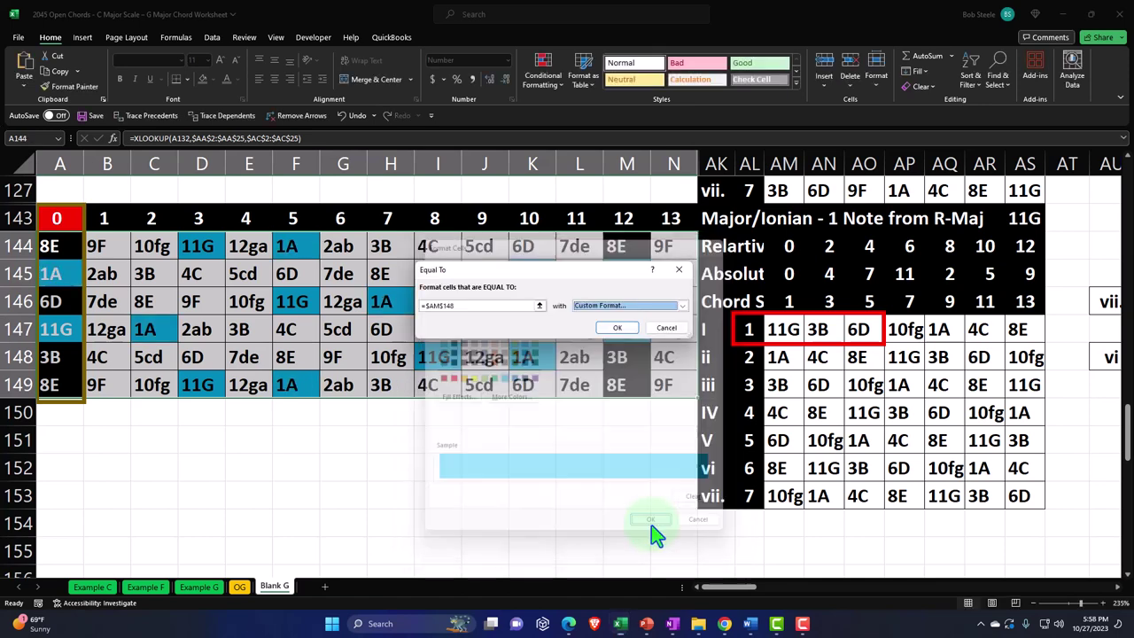
{"action": "left_click", "coordinate": [625, 330]}
- Add an Equal To rule to A144:N149 that fills fretboard notes matching AM149 with light blue
{"action": "left_click", "coordinate": [542, 73]}
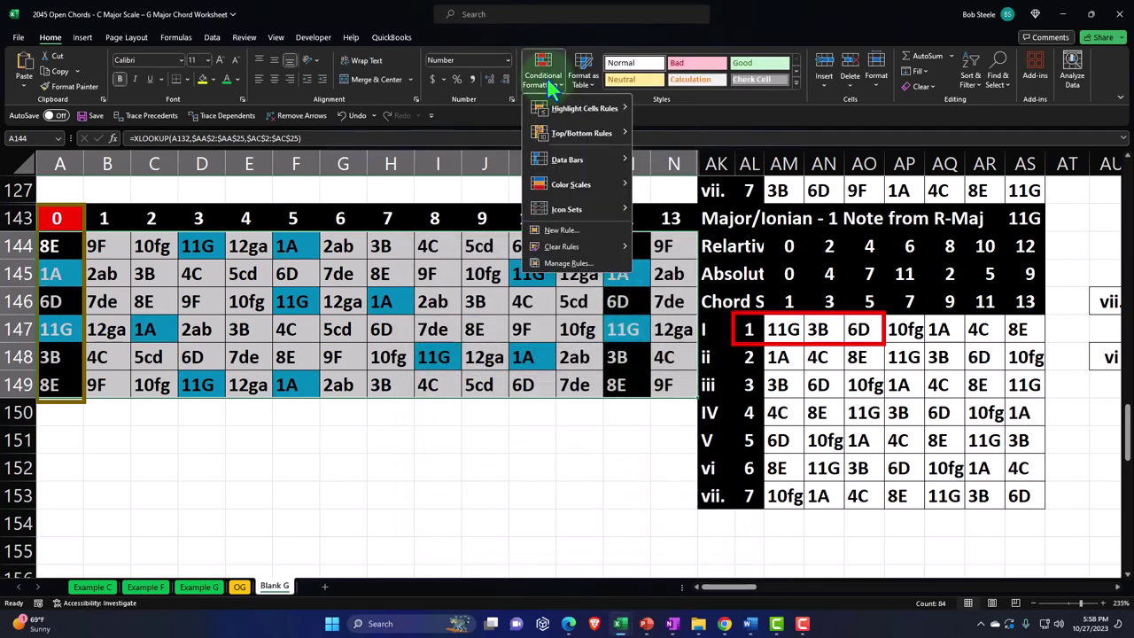
{"action": "mouse_move", "coordinate": [560, 121]}
{"action": "left_click", "coordinate": [673, 183]}
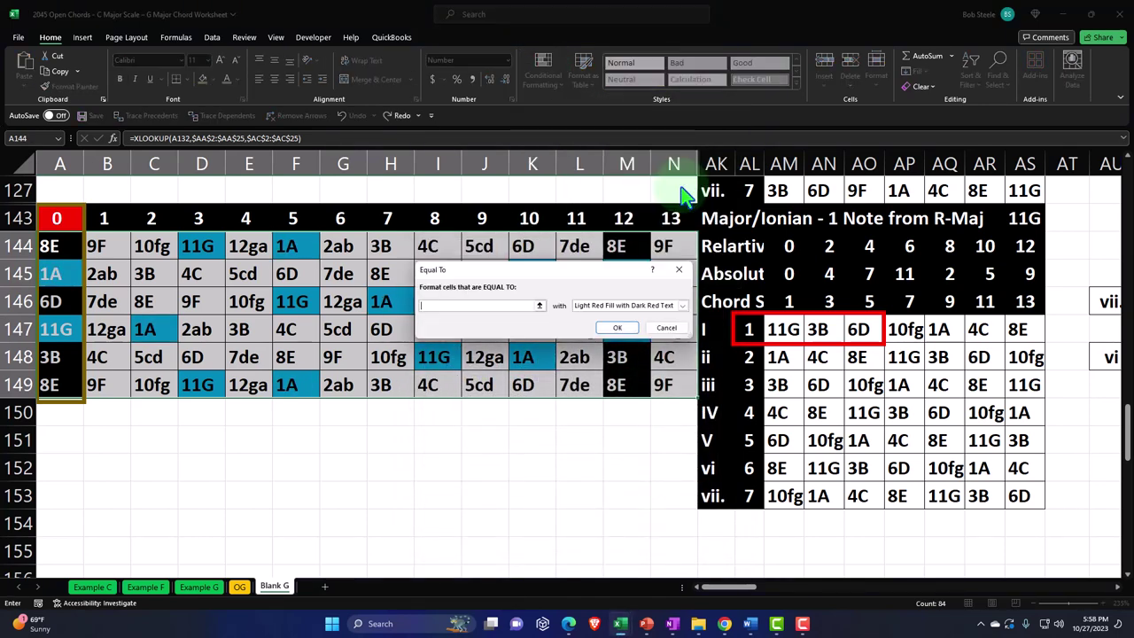
{"action": "left_click", "coordinate": [764, 388]}
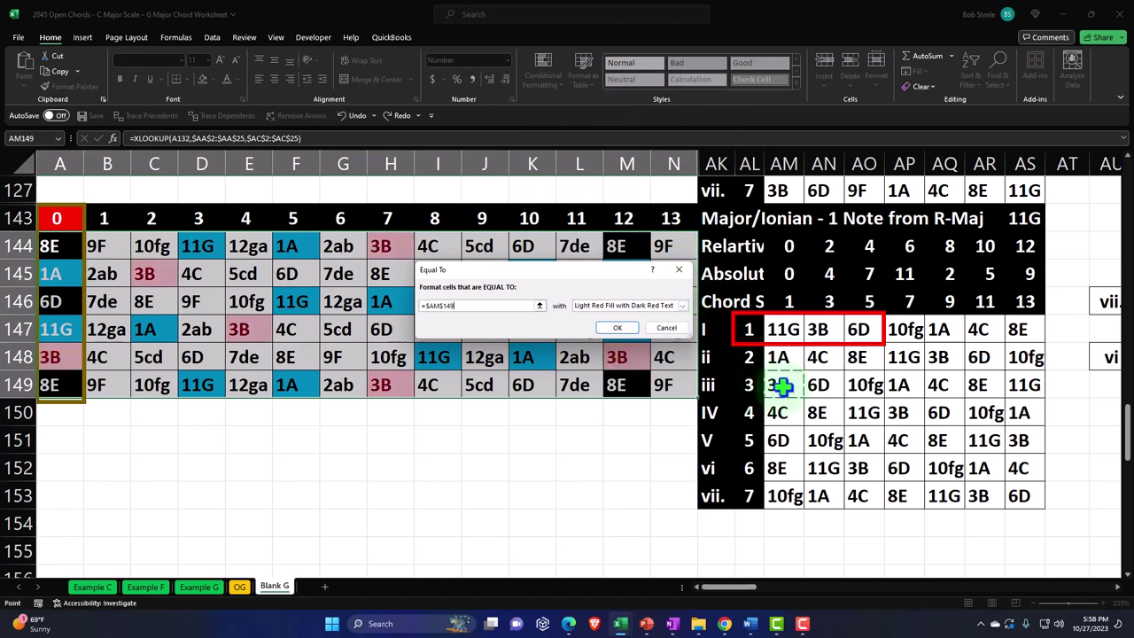
{"action": "left_click", "coordinate": [682, 305]}
{"action": "left_click", "coordinate": [616, 372]}
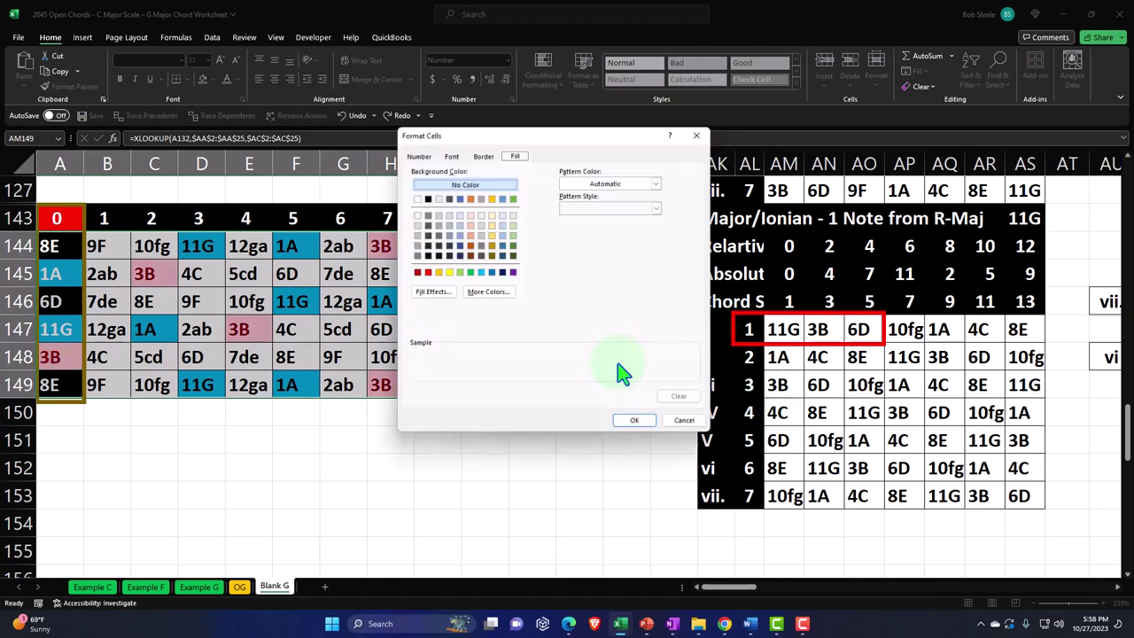
{"action": "left_click", "coordinate": [481, 273]}
{"action": "left_click", "coordinate": [634, 420]}
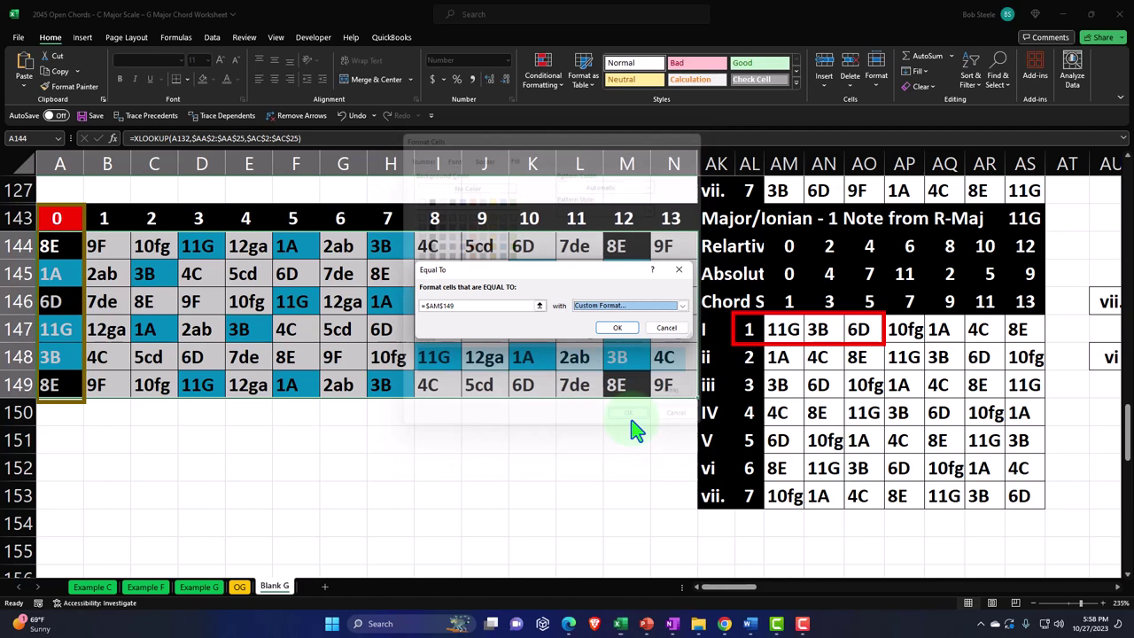
{"action": "left_click", "coordinate": [618, 329]}
- Add an Equal To rule to A144:N149 that fills fretboard notes matching AM150 with light blue
{"action": "left_click", "coordinate": [542, 71]}
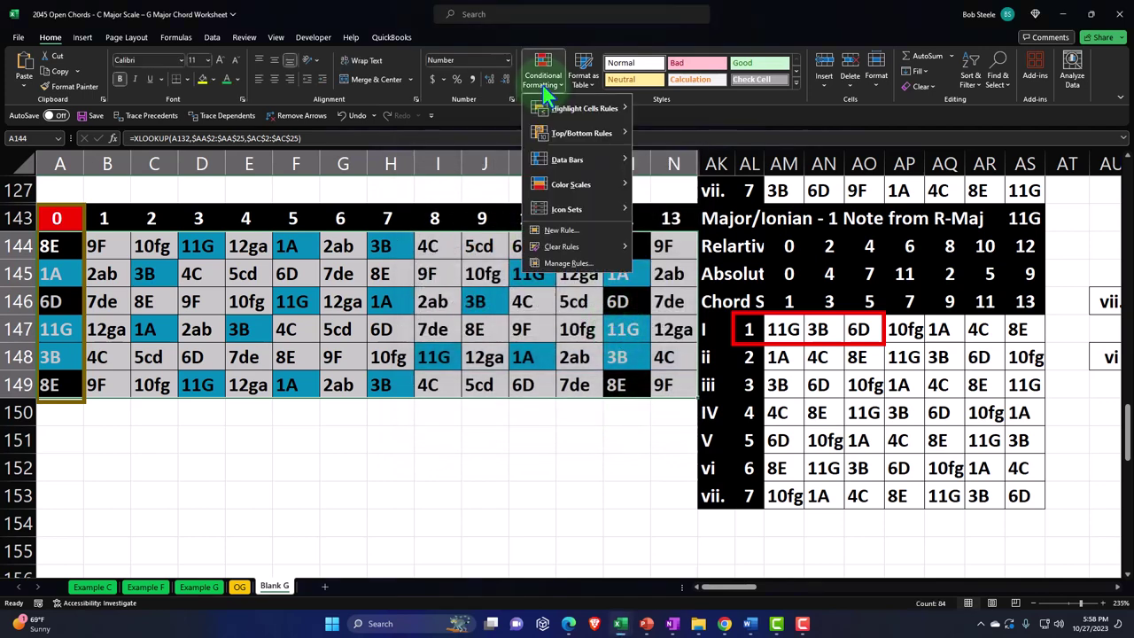
{"action": "mouse_move", "coordinate": [556, 113]}
{"action": "left_click", "coordinate": [671, 182]}
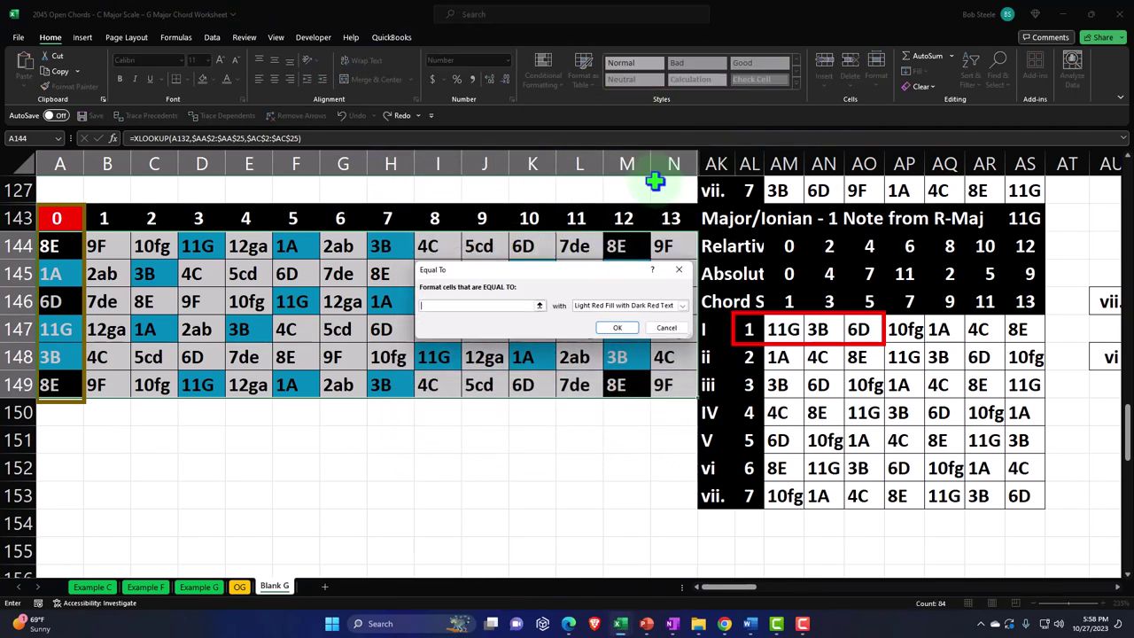
{"action": "left_click", "coordinate": [778, 412]}
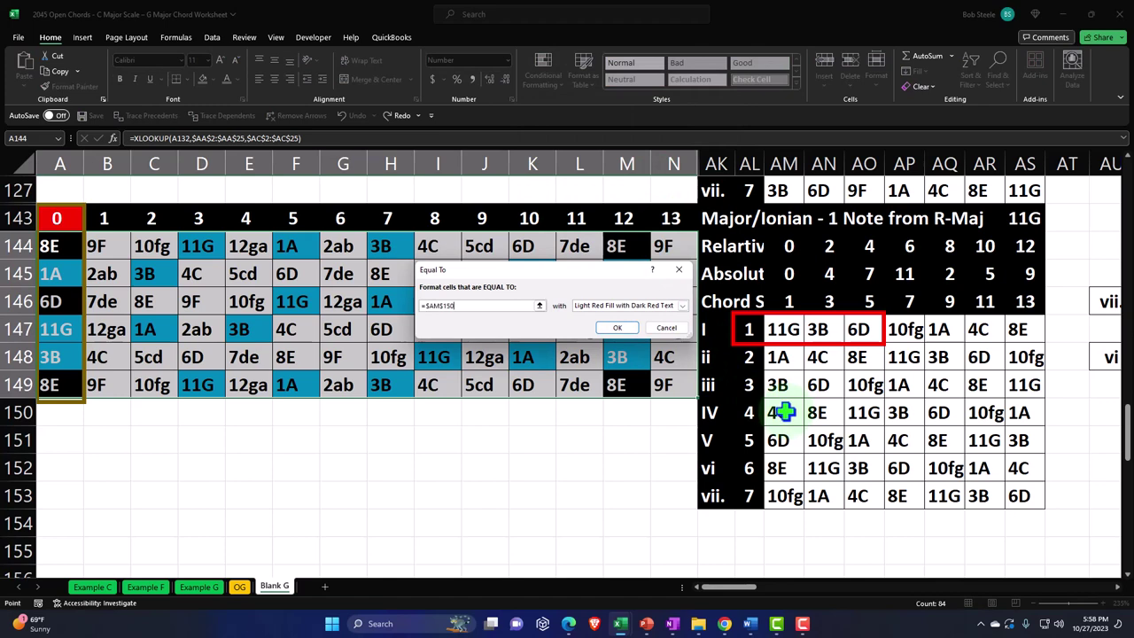
{"action": "left_click", "coordinate": [683, 306]}
{"action": "left_click", "coordinate": [610, 371]}
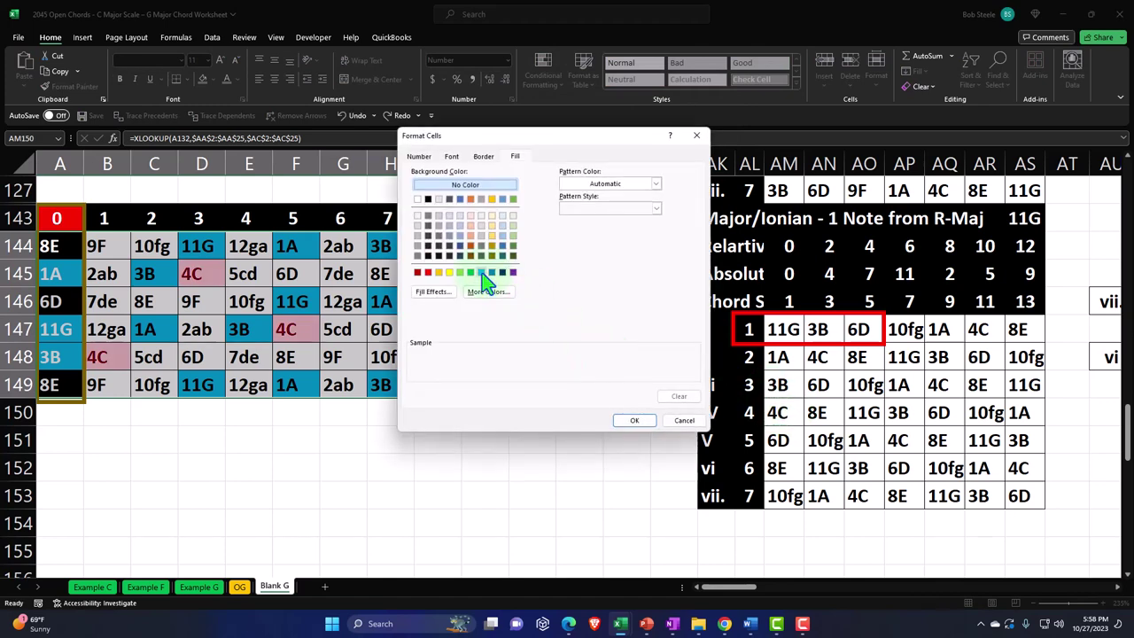
{"action": "left_click", "coordinate": [481, 272]}
{"action": "left_click", "coordinate": [649, 420]}
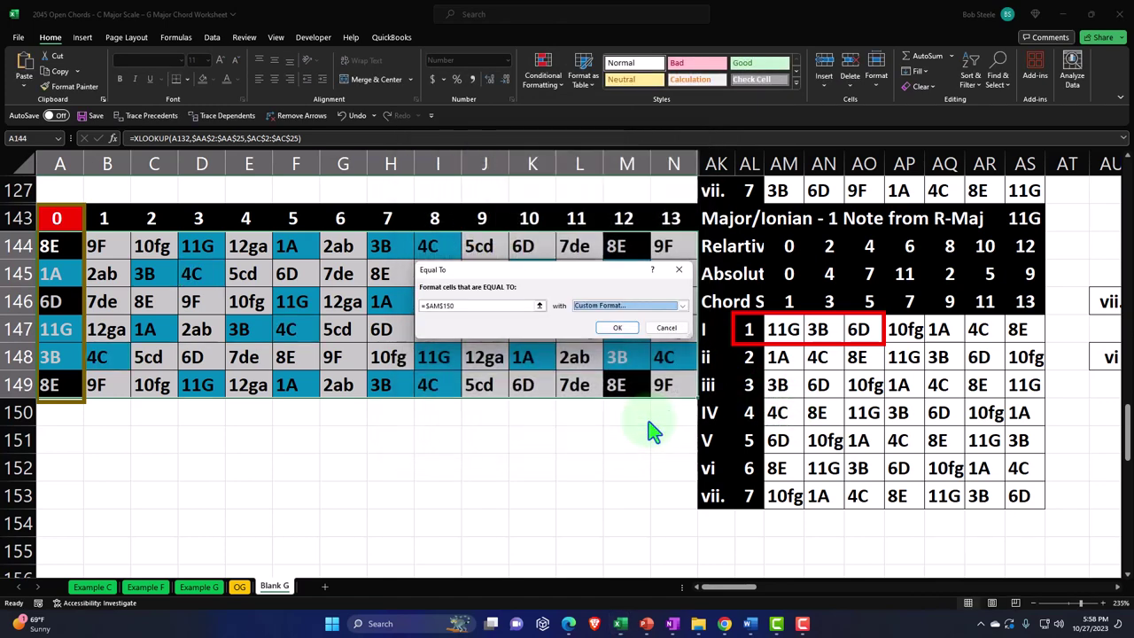
{"action": "left_click", "coordinate": [619, 329]}
- Add an Equal To rule to A144:N149 that fills fretboard notes matching AM151 with light blue
{"action": "left_click", "coordinate": [542, 71]}
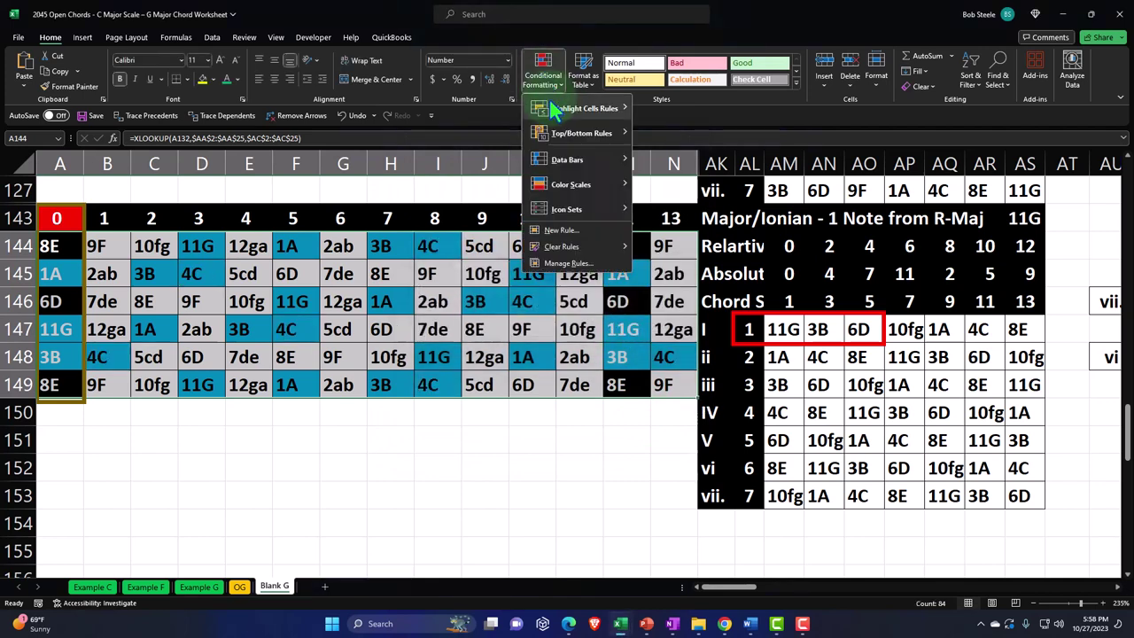
{"action": "mouse_move", "coordinate": [620, 110]}
{"action": "left_click", "coordinate": [677, 181]}
{"action": "left_click", "coordinate": [778, 440]}
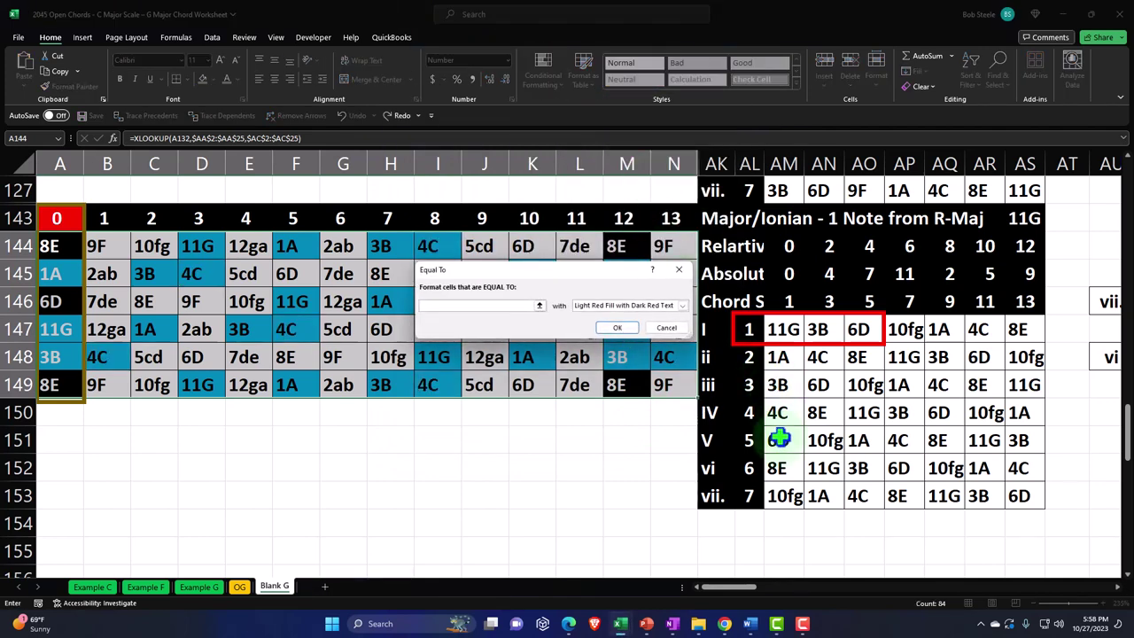
{"action": "left_click", "coordinate": [682, 305]}
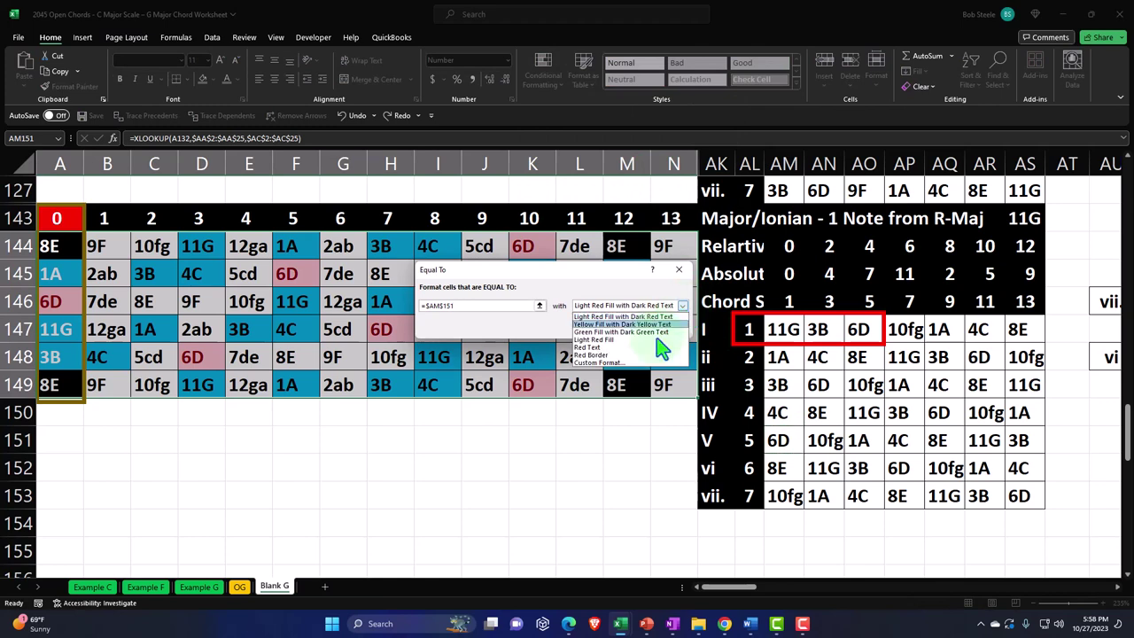
{"action": "left_click", "coordinate": [623, 379]}
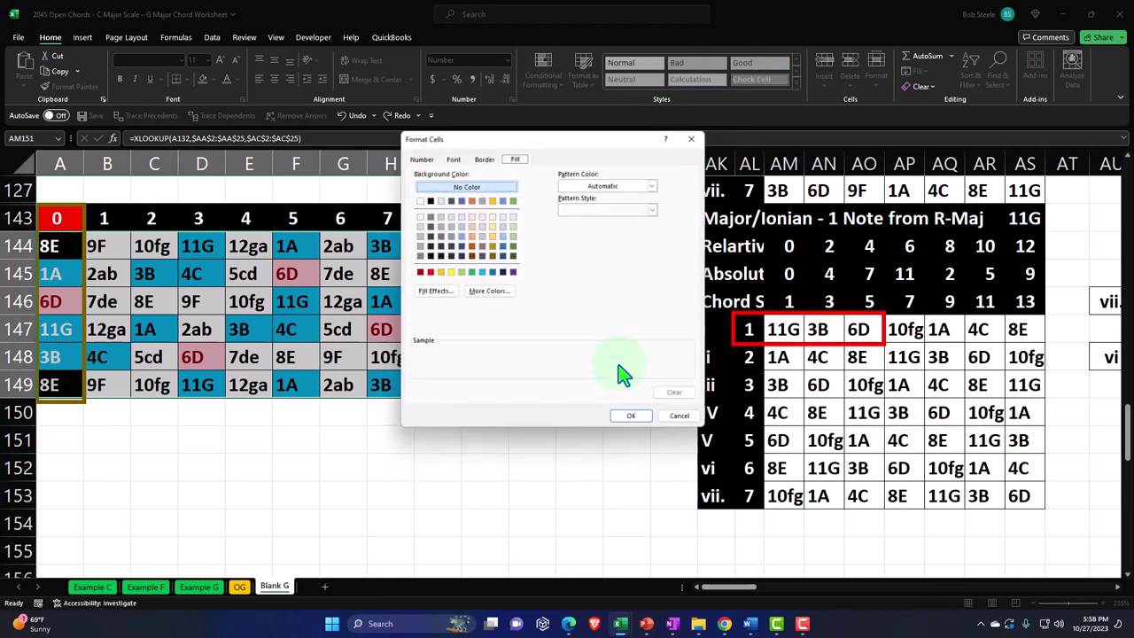
{"action": "left_click", "coordinate": [481, 273]}
{"action": "left_click", "coordinate": [631, 421]}
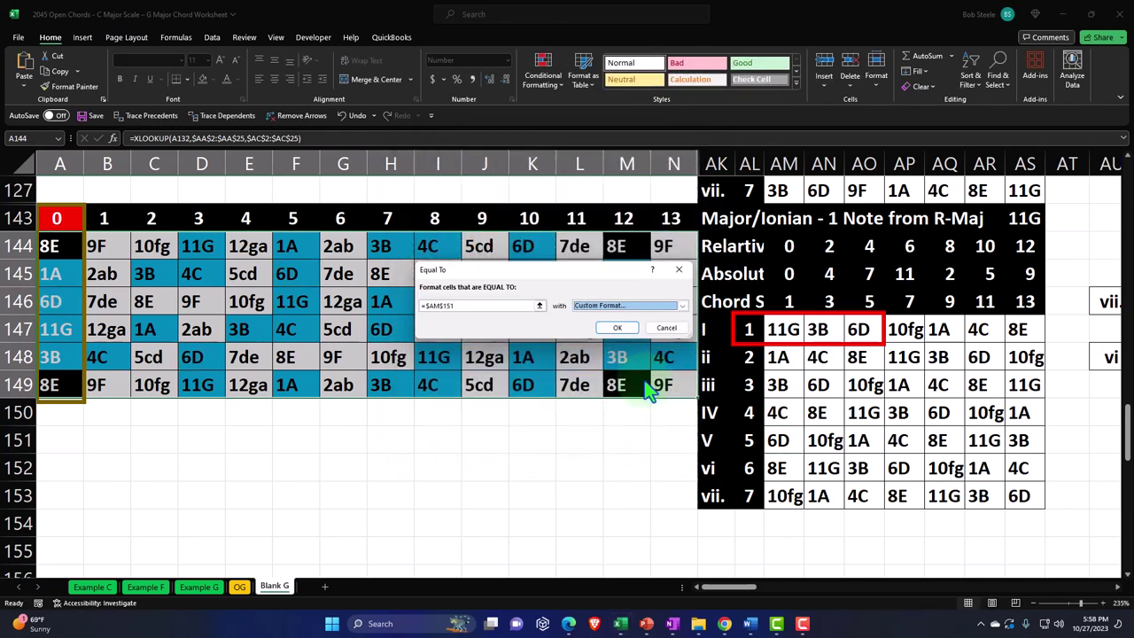
{"action": "left_click", "coordinate": [617, 328]}
- Add an Equal To rule to A144:N149 that fills fretboard notes matching AM152 with light blue
{"action": "left_click", "coordinate": [543, 70]}
{"action": "mouse_move", "coordinate": [585, 108]}
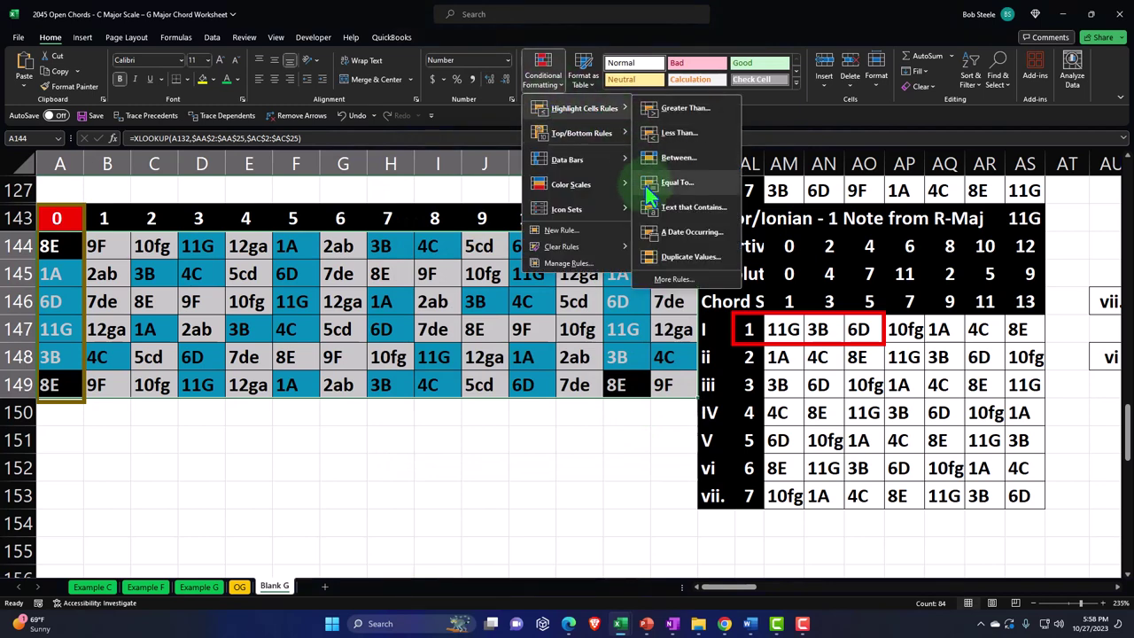
{"action": "left_click", "coordinate": [674, 182]}
{"action": "left_click", "coordinate": [778, 469]}
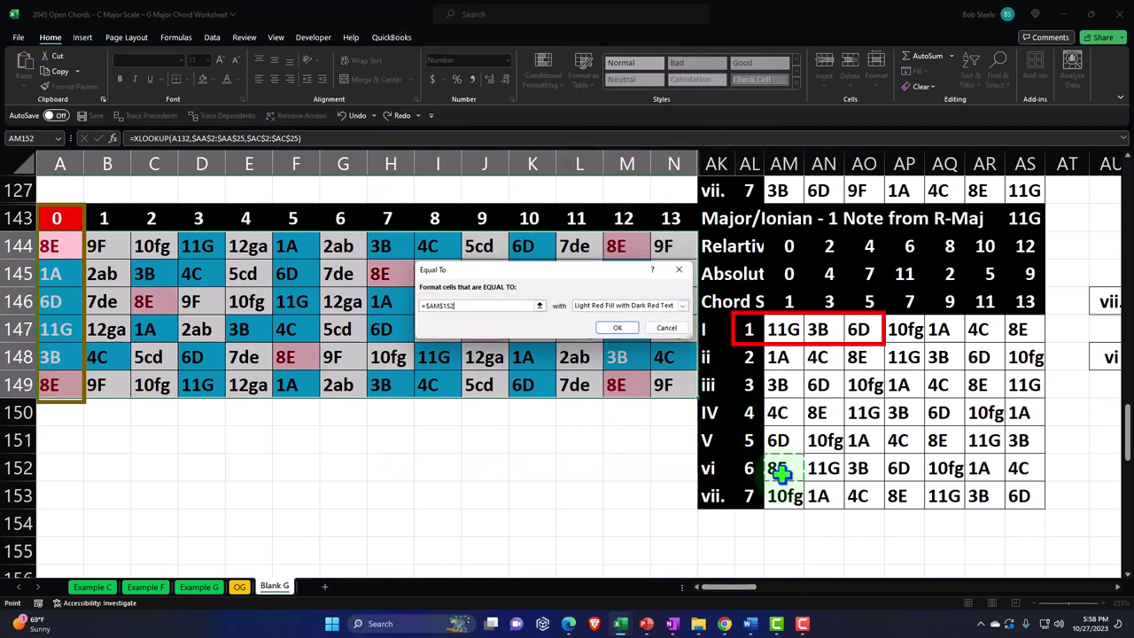
{"action": "left_click", "coordinate": [682, 305]}
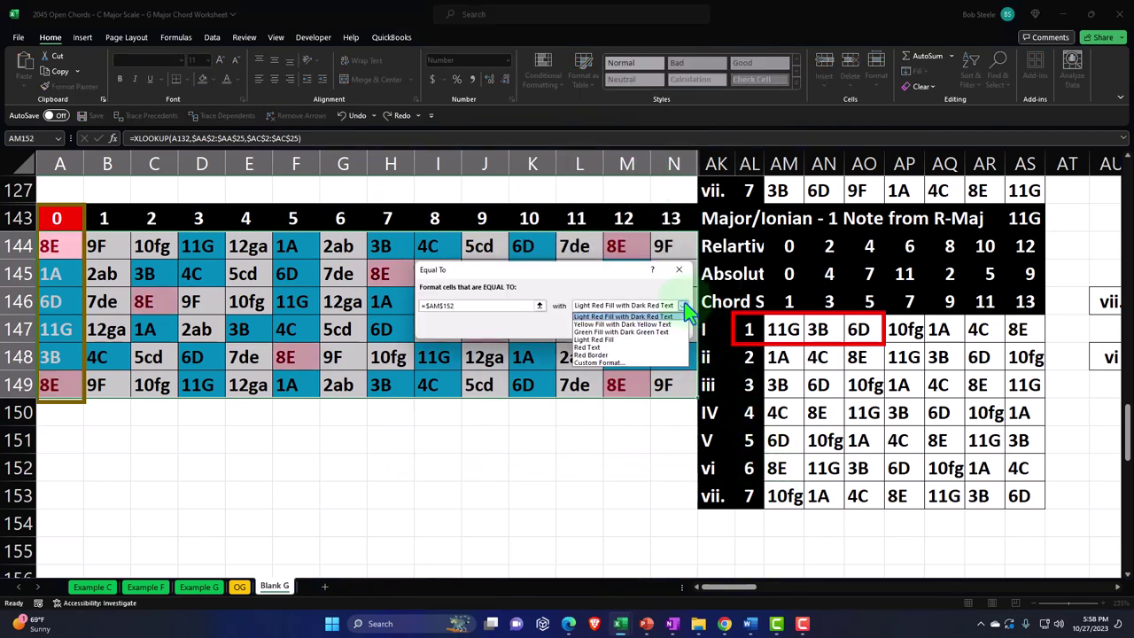
{"action": "left_click", "coordinate": [611, 362]}
{"action": "left_click", "coordinate": [481, 272]}
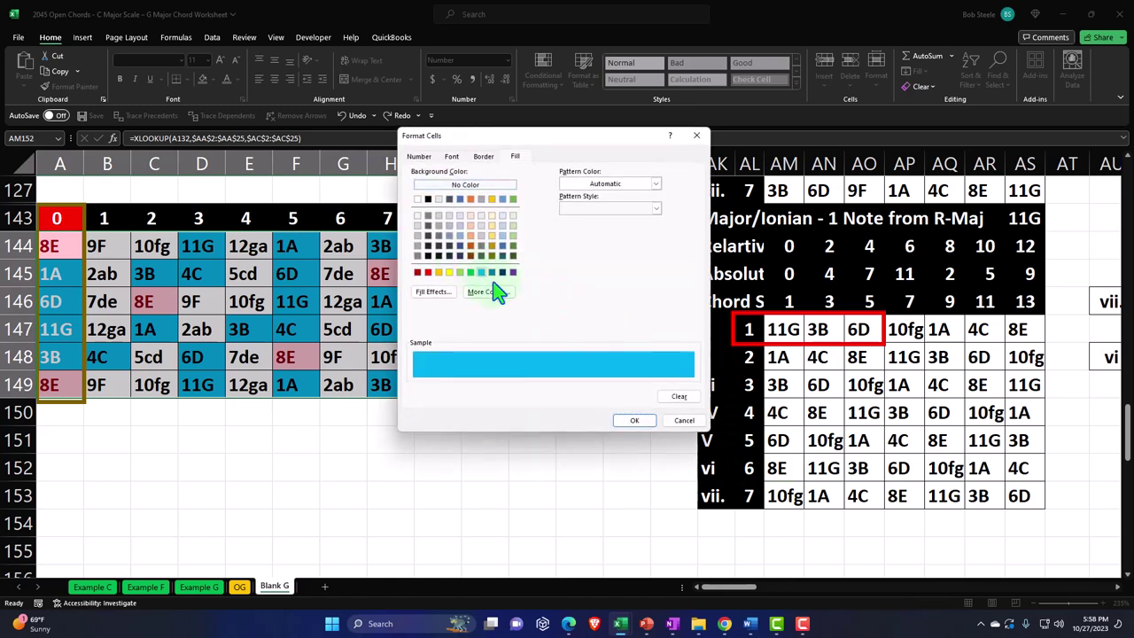
{"action": "left_click", "coordinate": [637, 420]}
{"action": "left_click", "coordinate": [619, 328]}
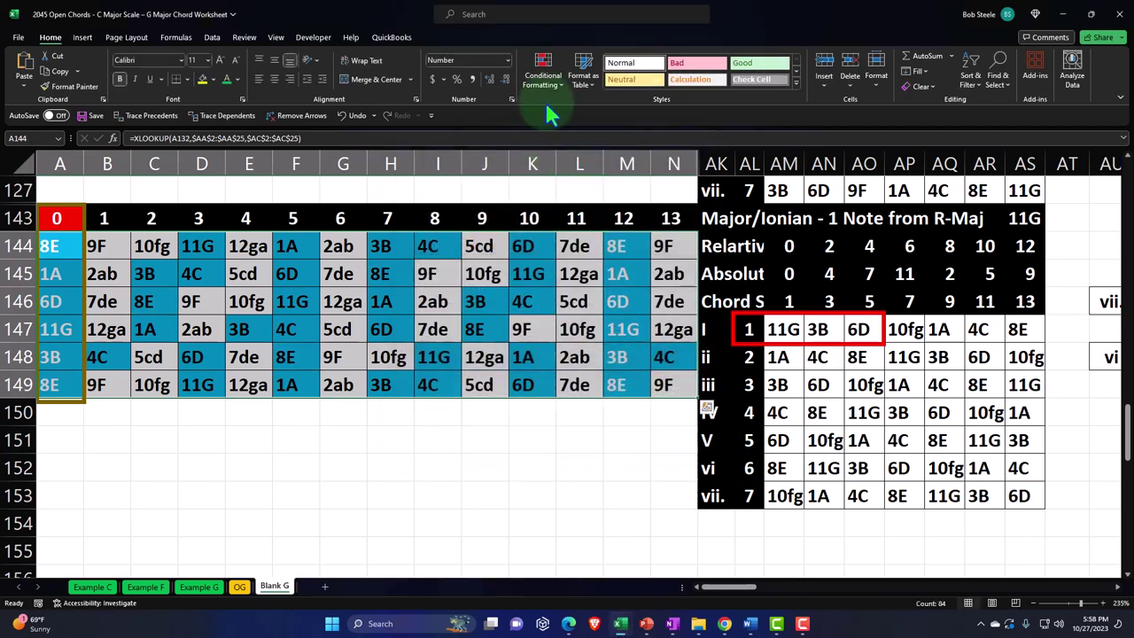
- Add an Equal To rule to A144:N149 that fills fretboard notes matching AM153 with light blue
{"action": "left_click", "coordinate": [543, 71]}
{"action": "mouse_move", "coordinate": [580, 109]}
{"action": "left_click", "coordinate": [662, 184]}
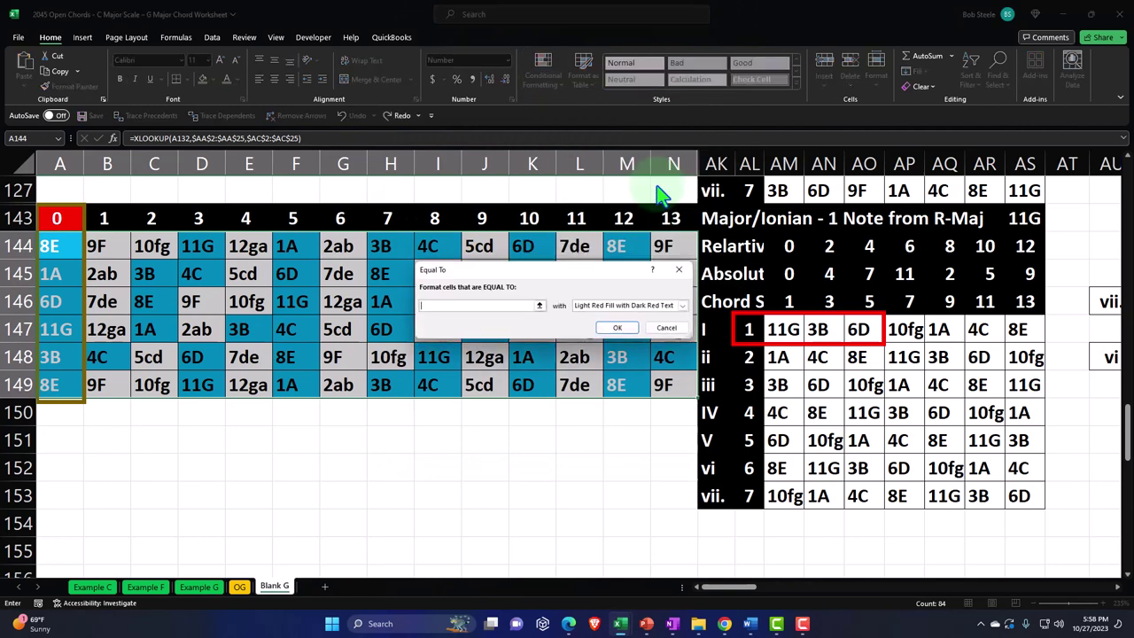
{"action": "left_click", "coordinate": [782, 495]}
{"action": "left_click", "coordinate": [683, 305]}
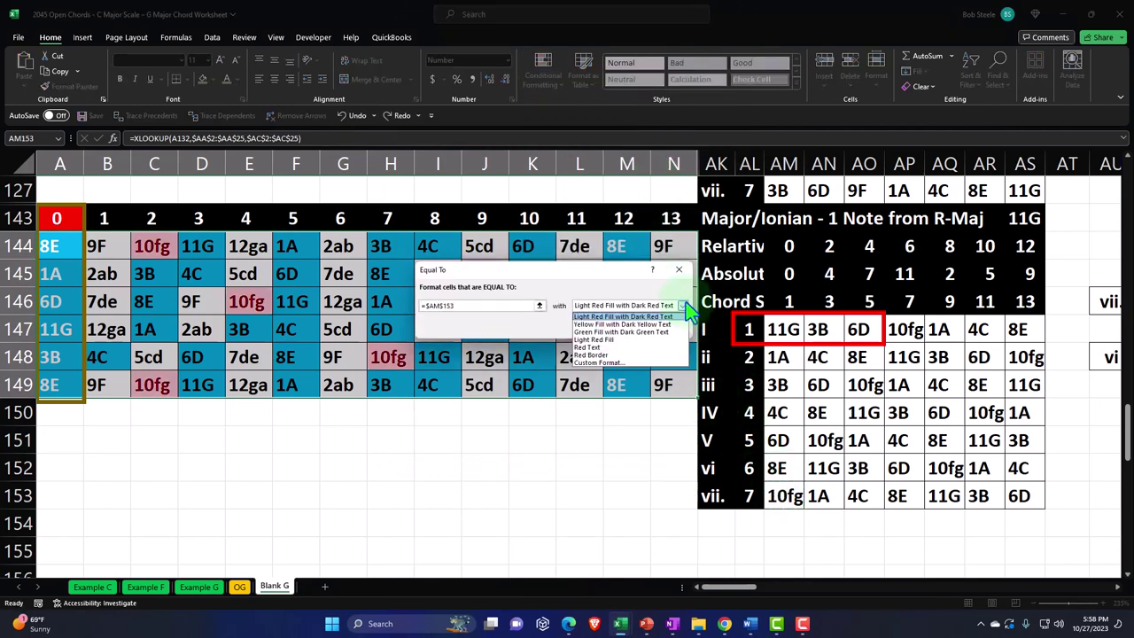
{"action": "left_click", "coordinate": [612, 362]}
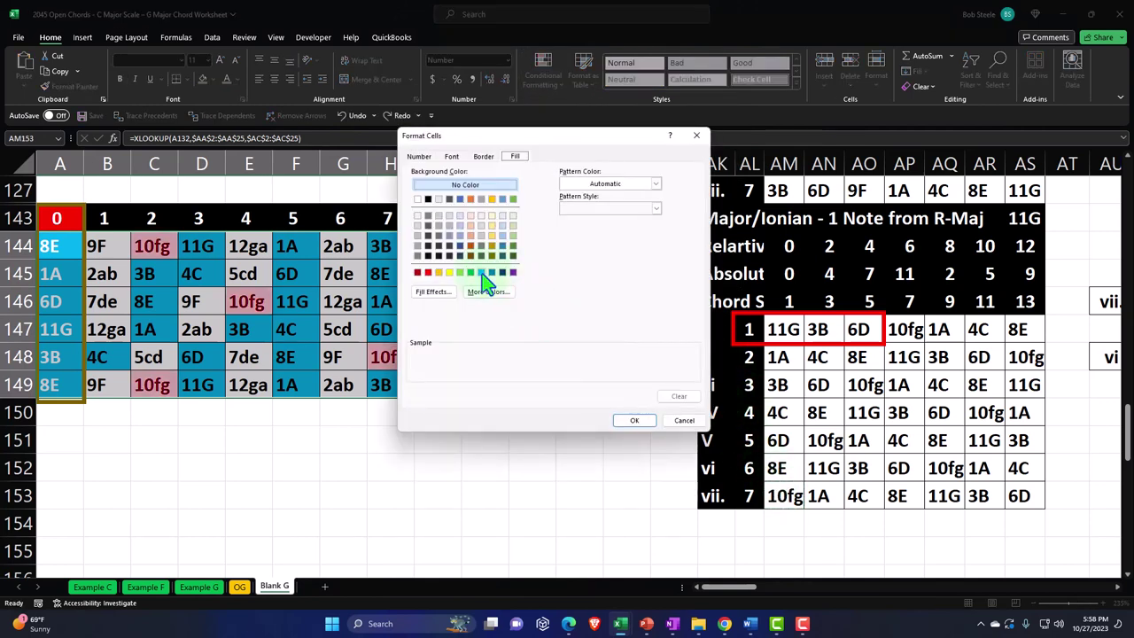
{"action": "left_click", "coordinate": [481, 273]}
{"action": "left_click", "coordinate": [639, 424]}
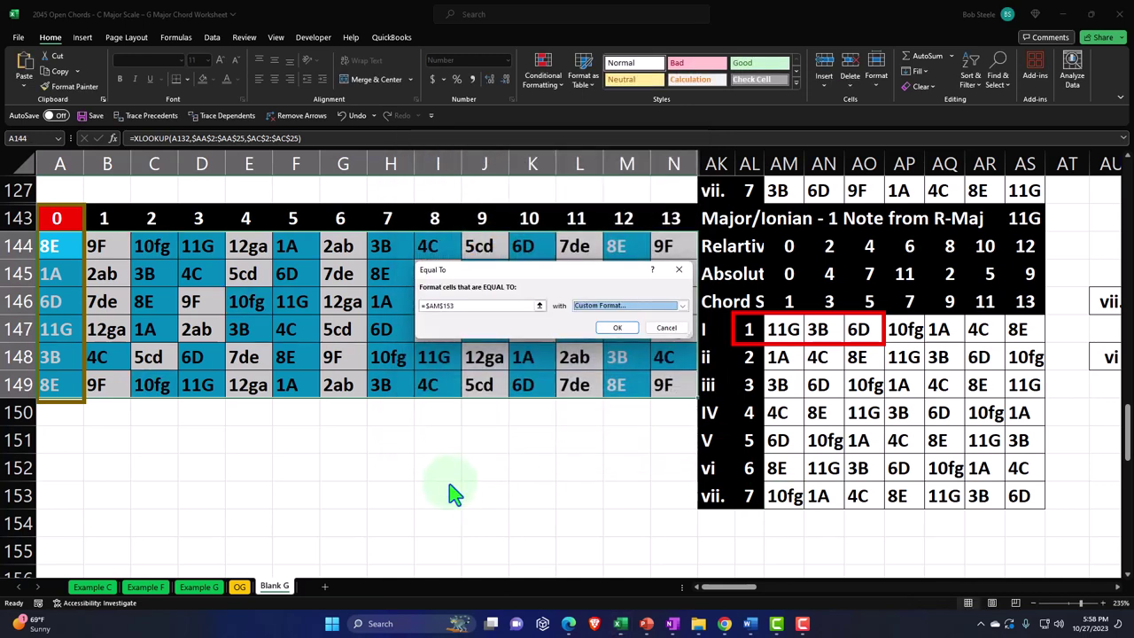
{"action": "left_click", "coordinate": [617, 329]}
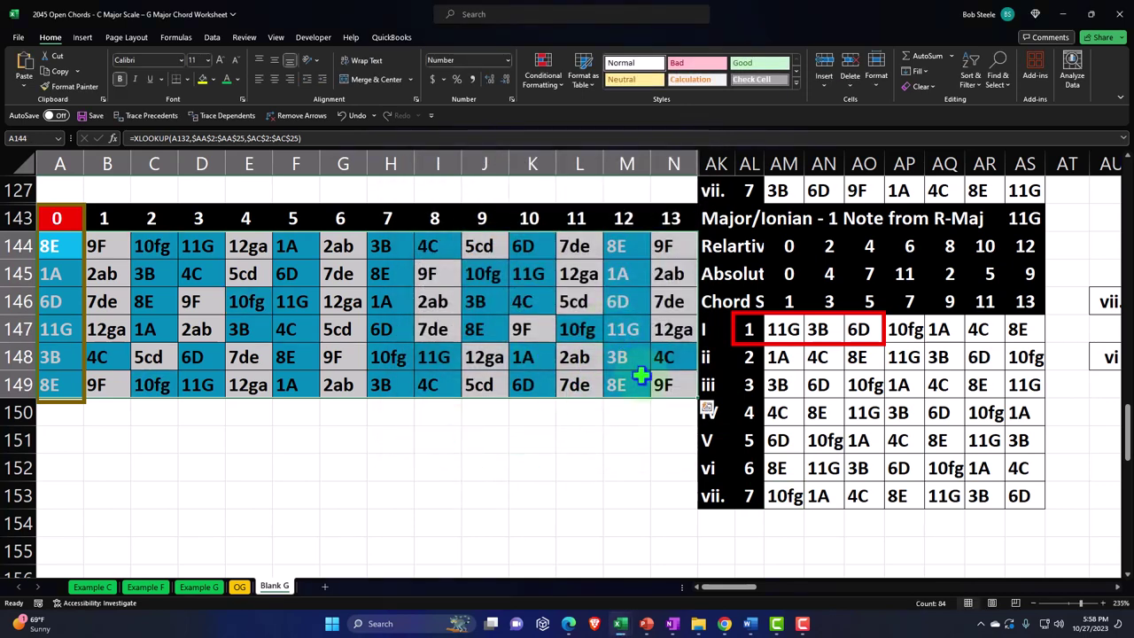
- Copy the red outline from the I chord in row 147 and resize the copy to frame frets 0–3 of the row 143 fretboard
{"action": "left_click", "coordinate": [746, 340]}
{"action": "left_click_drag", "start_coordinate": [747, 340], "coordinate": [82, 232]}
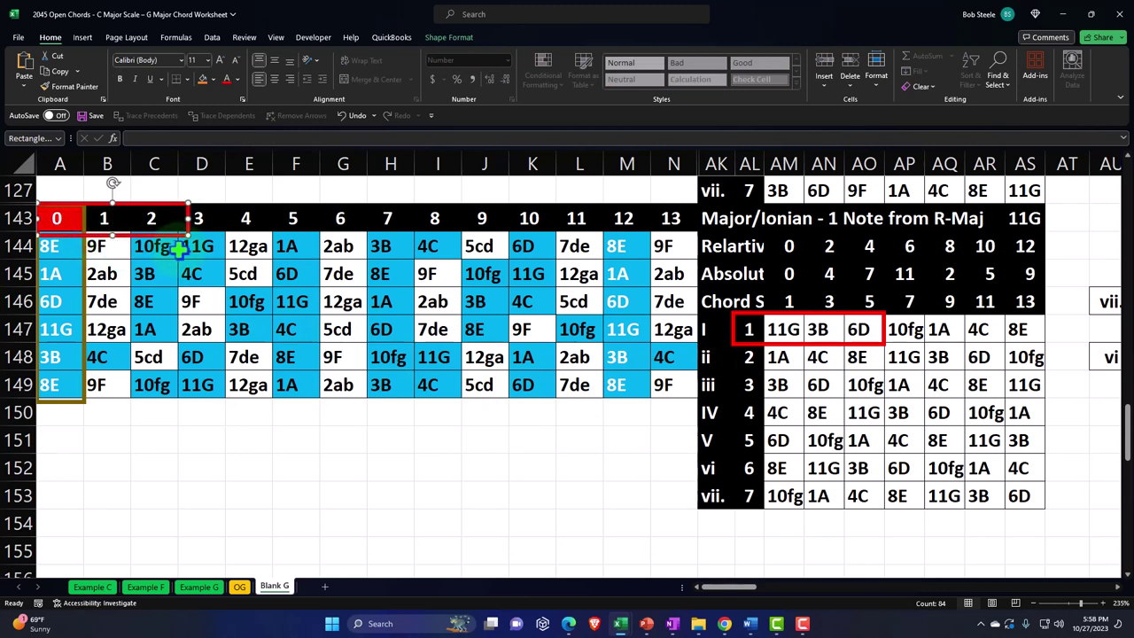
{"action": "left_click_drag", "start_coordinate": [187, 234], "coordinate": [222, 399]}
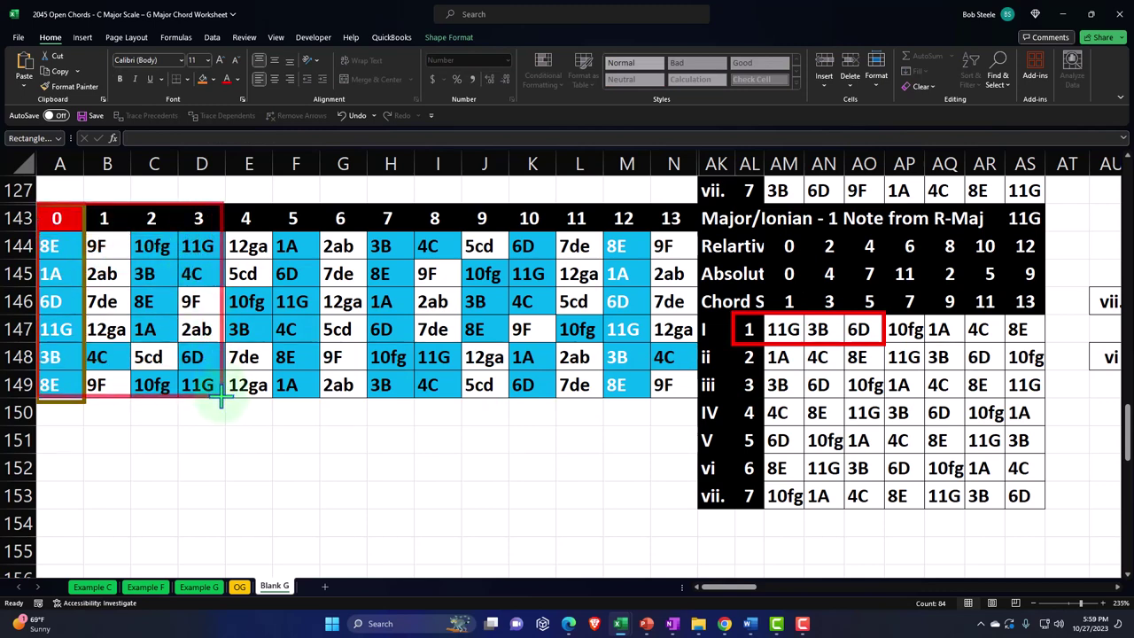
{"action": "left_click_drag", "start_coordinate": [221, 399], "coordinate": [225, 400]}
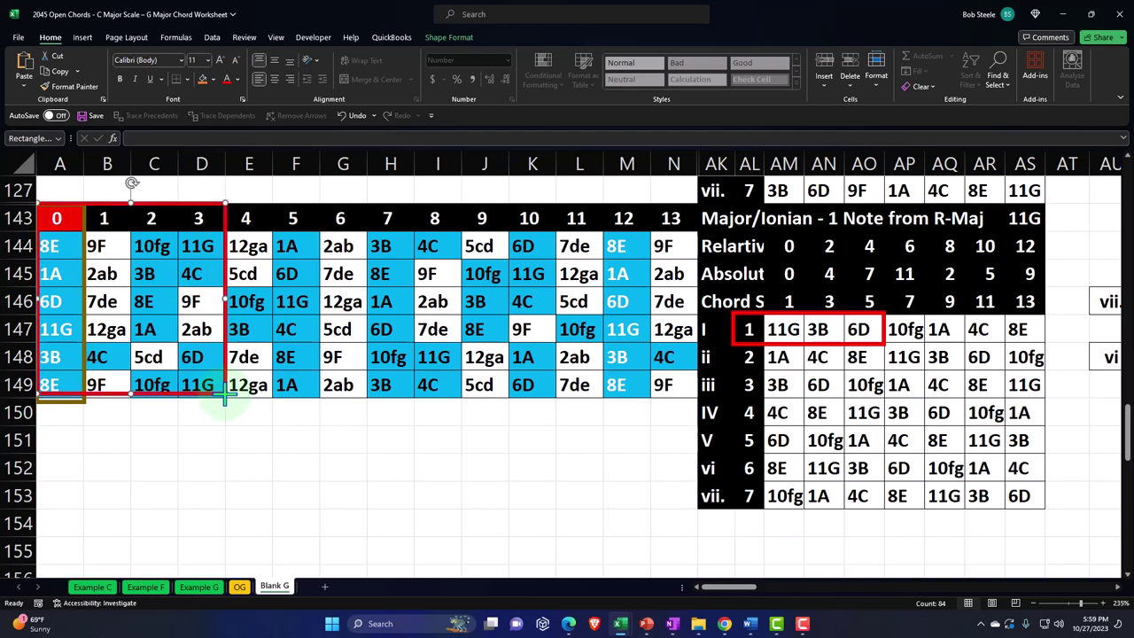
{"action": "scroll", "coordinate": [228, 414], "scroll_direction": "up", "scroll_amount": 20}
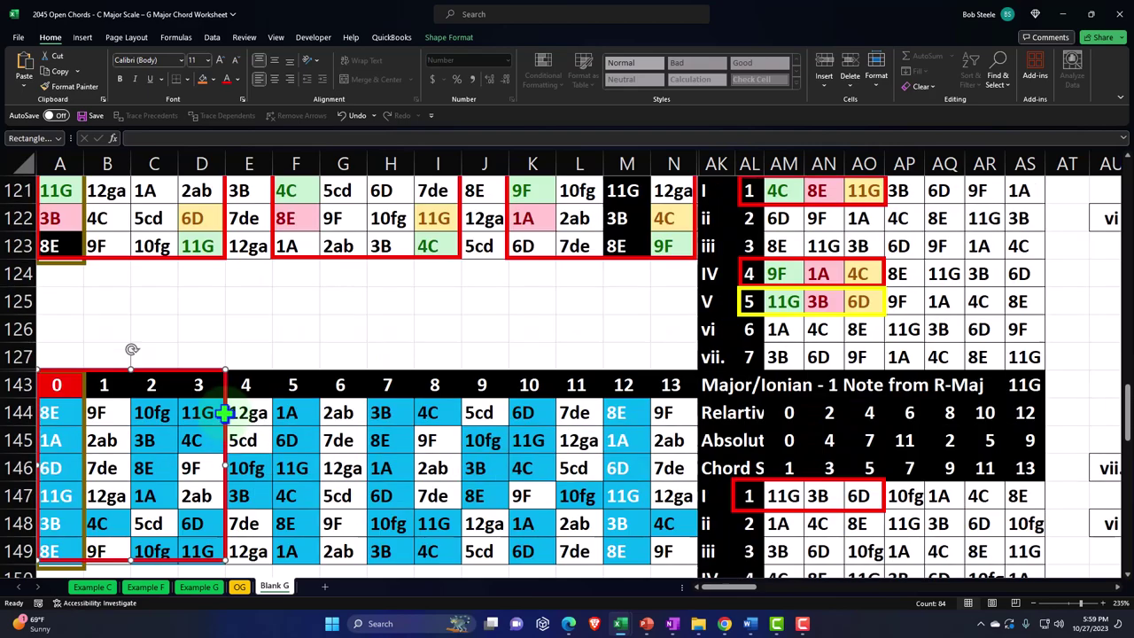
{"action": "scroll", "coordinate": [224, 414], "scroll_direction": "up", "scroll_amount": 2}
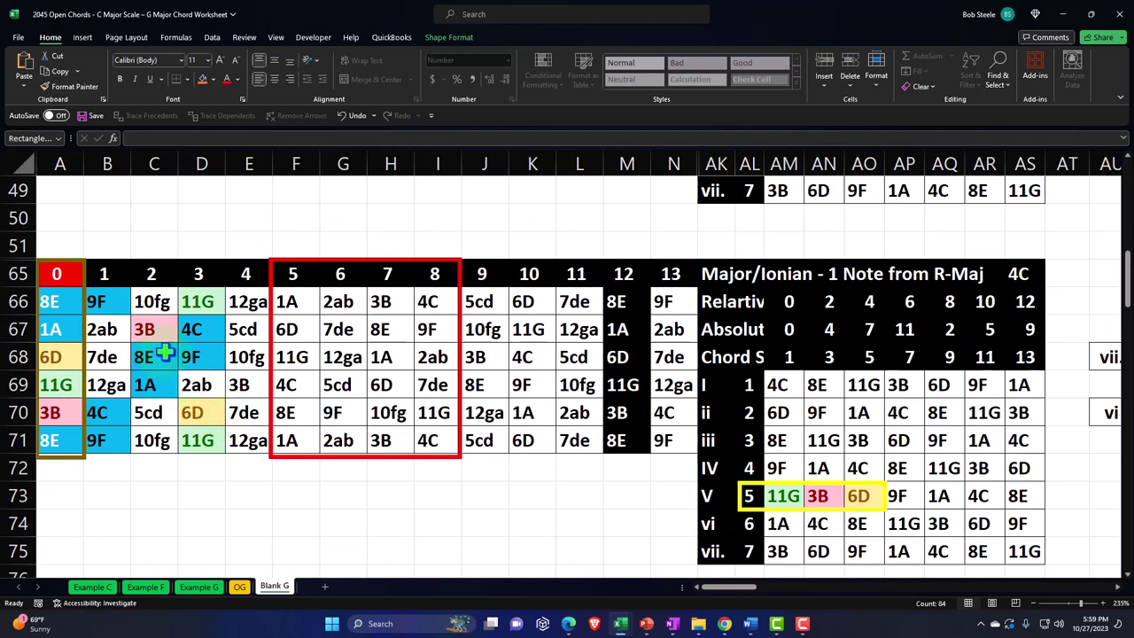
{"action": "scroll", "coordinate": [165, 353], "scroll_direction": "down", "scroll_amount": 12}
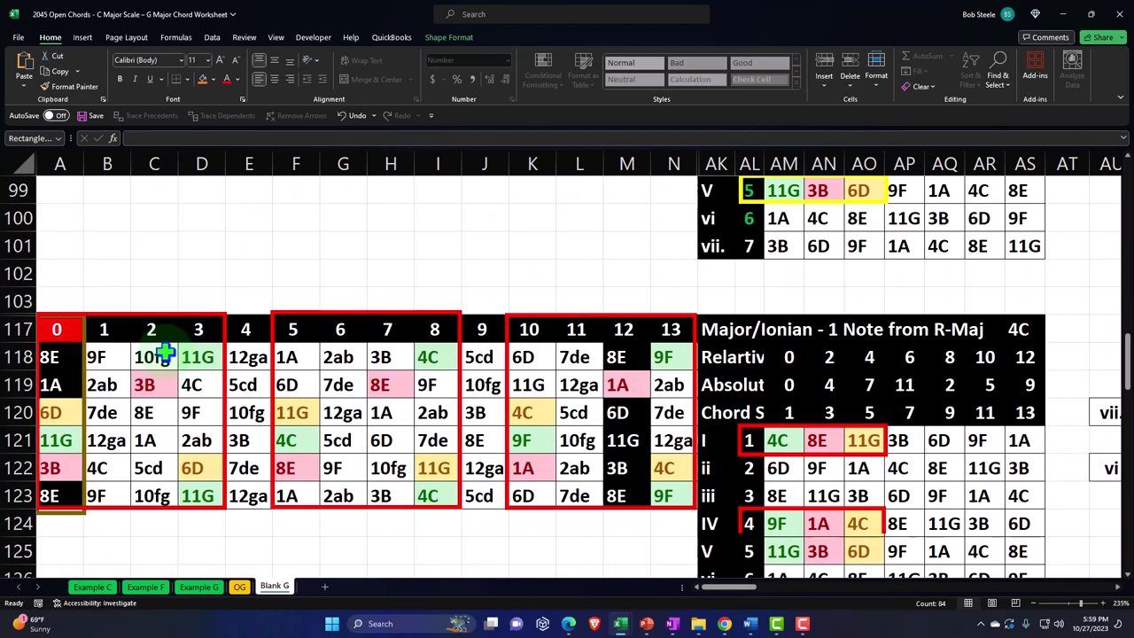
{"action": "scroll", "coordinate": [165, 353], "scroll_direction": "down", "scroll_amount": 3}
{"action": "scroll", "coordinate": [165, 353], "scroll_direction": "down", "scroll_amount": 1}
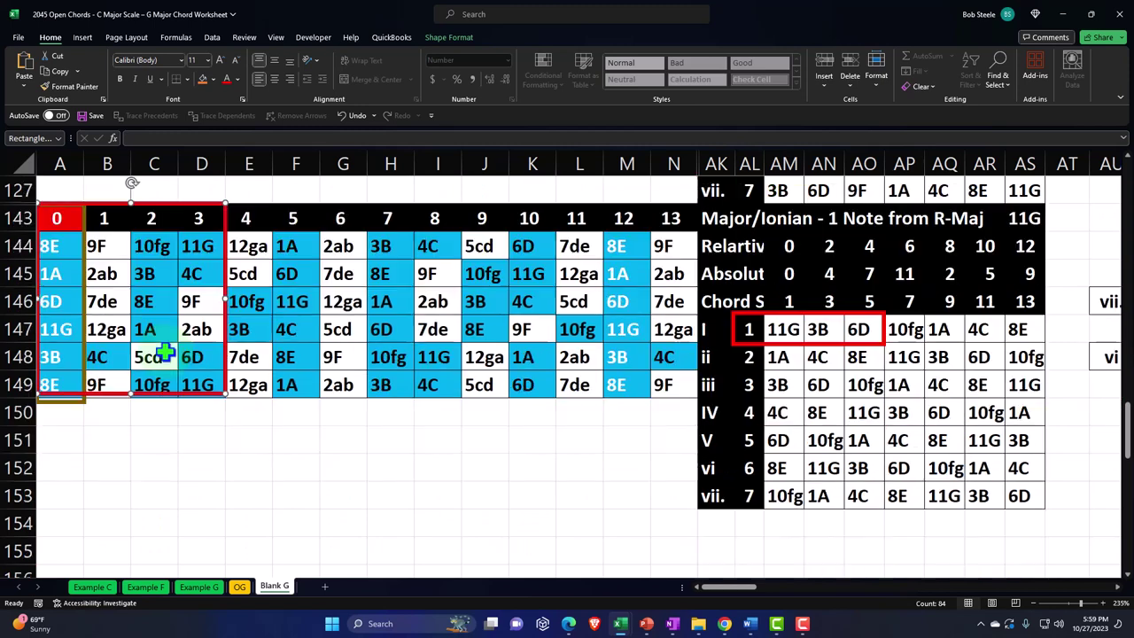
- Add an Equal To rule to A144:N149 that gives notes matching AM147 Green Fill with Dark Green Text
{"action": "left_click_drag", "start_coordinate": [783, 330], "coordinate": [857, 331]}
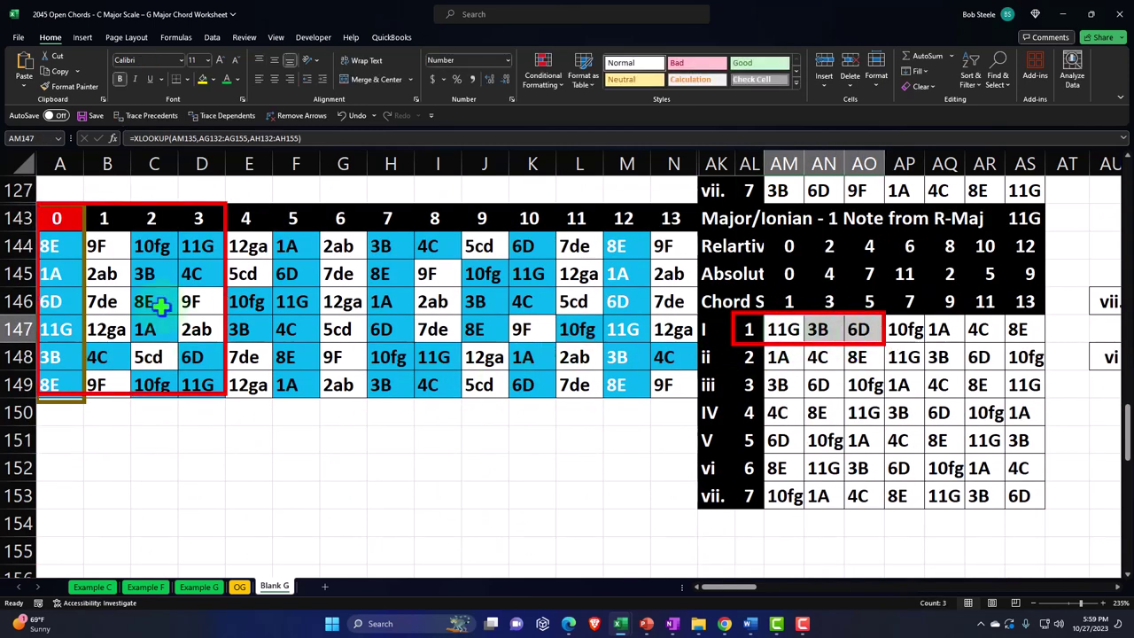
{"action": "left_click_drag", "start_coordinate": [74, 248], "coordinate": [673, 388]}
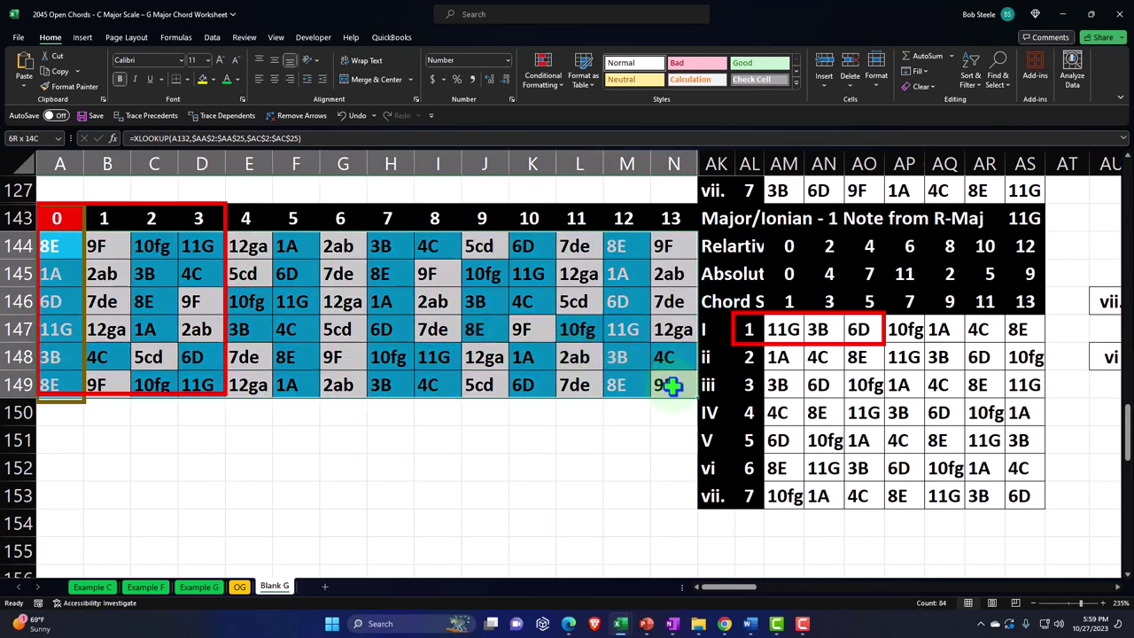
{"action": "left_click", "coordinate": [543, 69]}
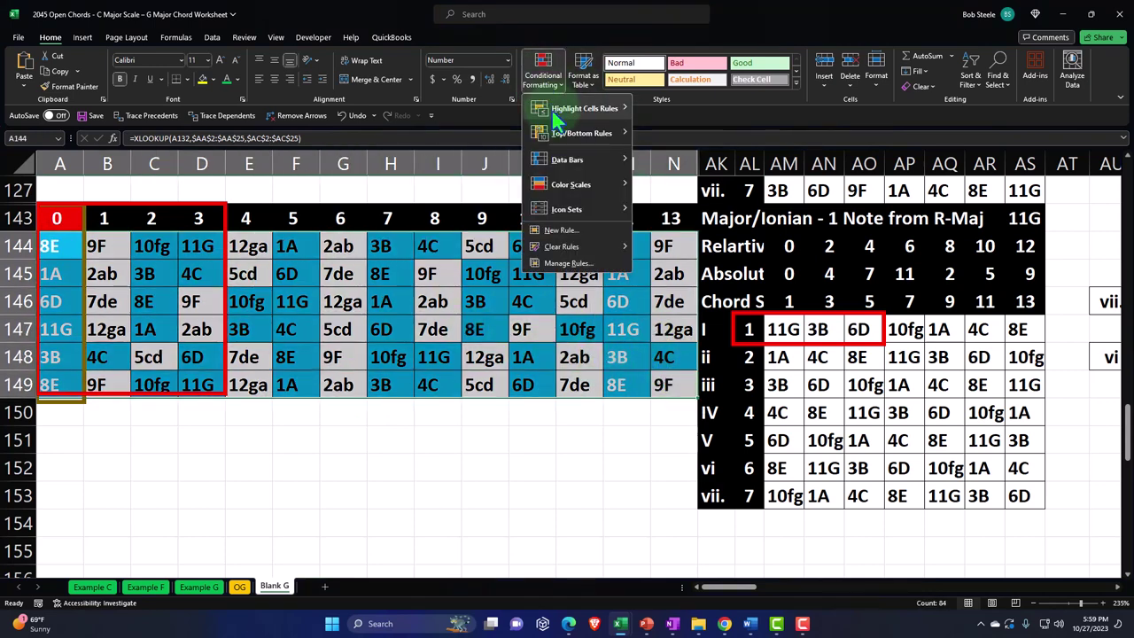
{"action": "mouse_move", "coordinate": [603, 108]}
{"action": "left_click", "coordinate": [677, 181]}
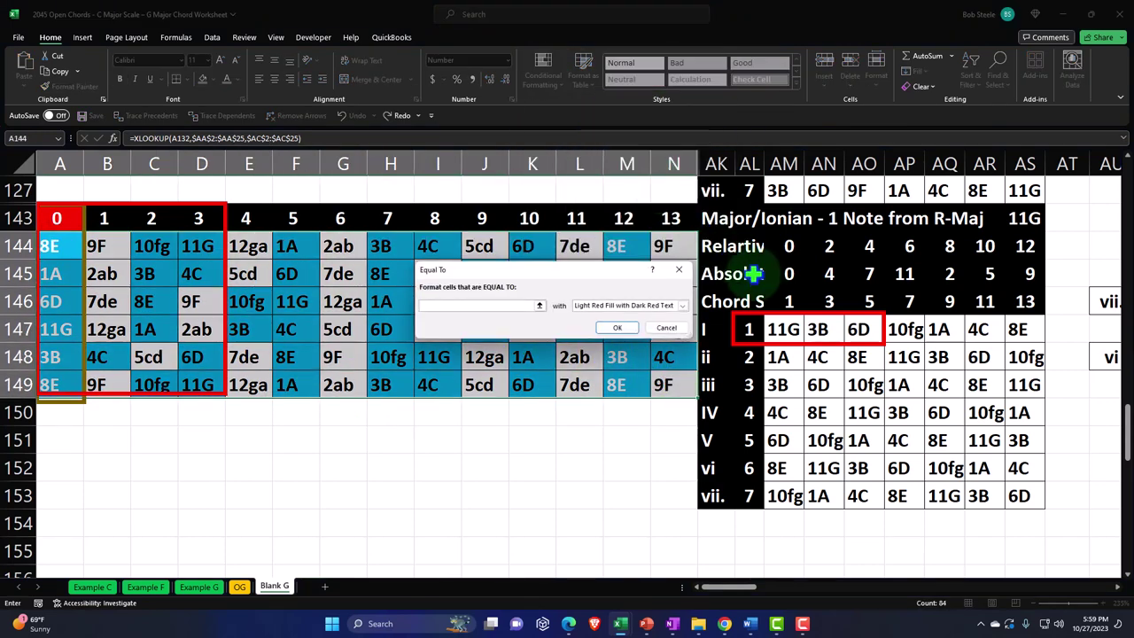
{"action": "left_click", "coordinate": [779, 326]}
{"action": "left_click", "coordinate": [683, 305]}
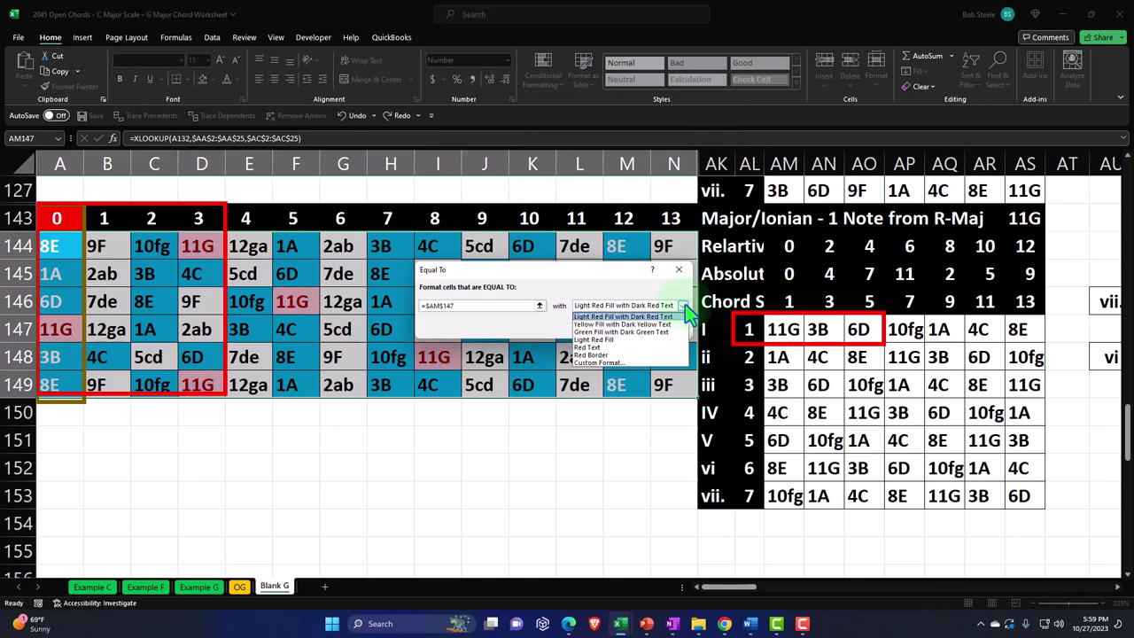
{"action": "left_click", "coordinate": [669, 332]}
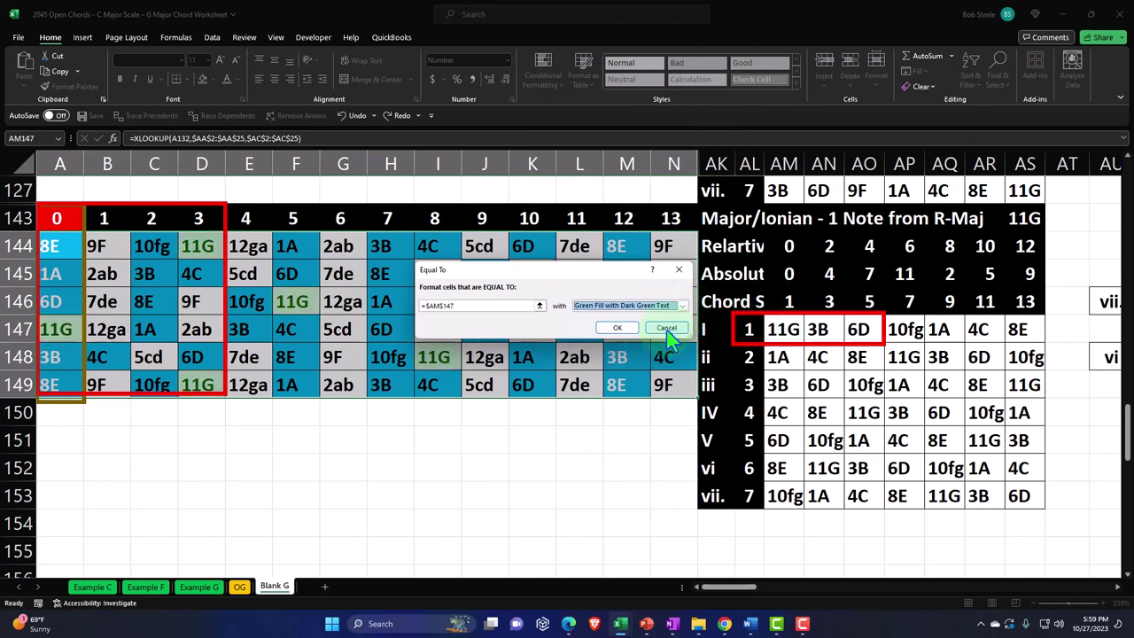
{"action": "left_click", "coordinate": [631, 328]}
- Add an Equal To rule to A144:N149 that gives notes matching AN147 Light Red Fill with Dark Red Text
{"action": "left_click", "coordinate": [542, 71]}
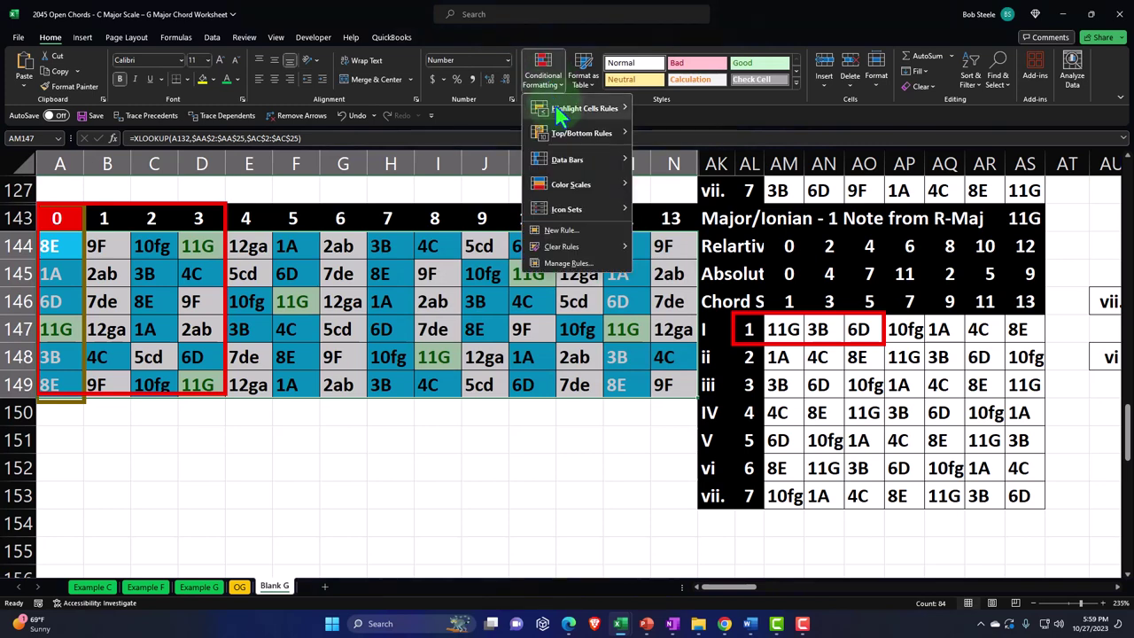
{"action": "mouse_move", "coordinate": [584, 108]}
{"action": "left_click", "coordinate": [675, 182]}
{"action": "left_click", "coordinate": [819, 328]}
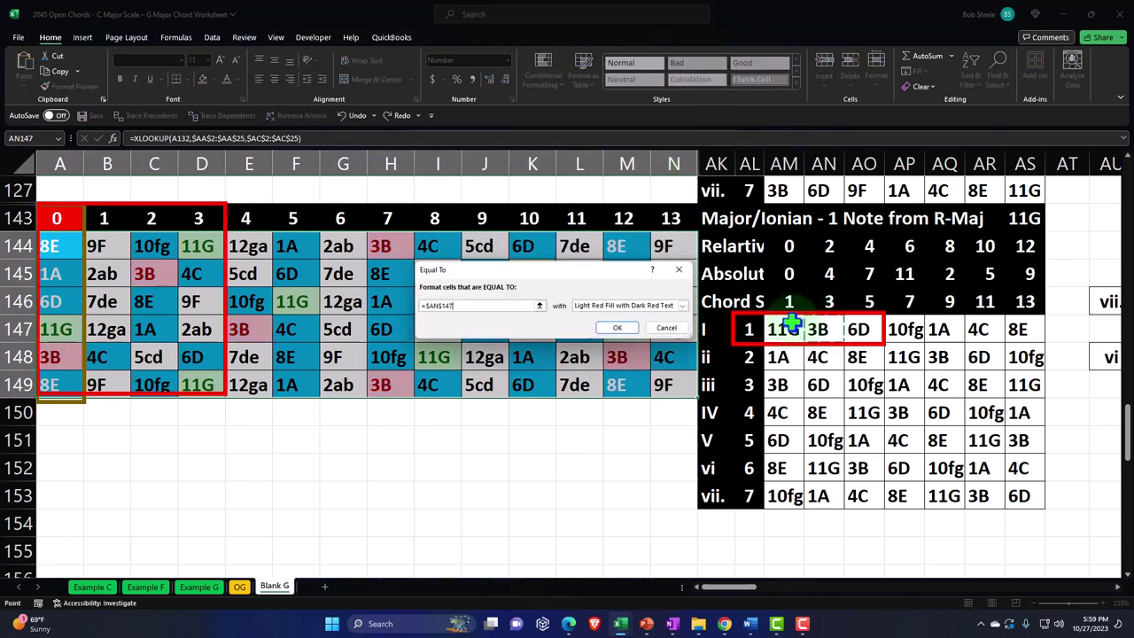
{"action": "left_click", "coordinate": [617, 328]}
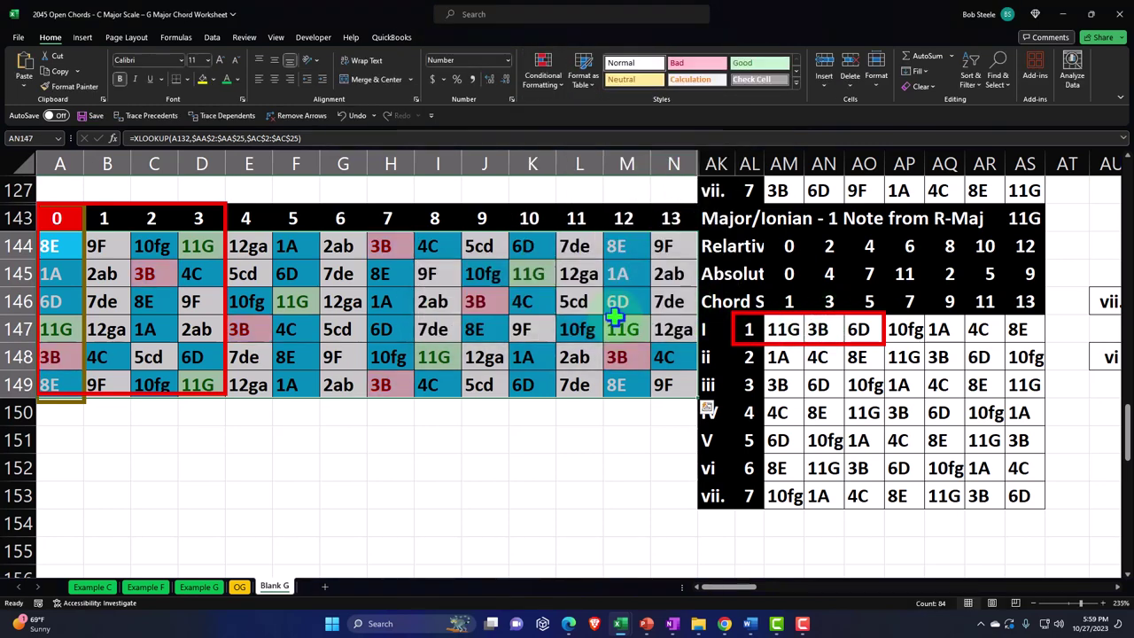
- Add an Equal To rule to A144:N149 that gives notes matching AO147 Yellow Fill with Dark Yellow Text
{"action": "left_click", "coordinate": [542, 70]}
{"action": "mouse_move", "coordinate": [585, 108]}
{"action": "left_click", "coordinate": [675, 182]}
{"action": "left_click", "coordinate": [857, 329]}
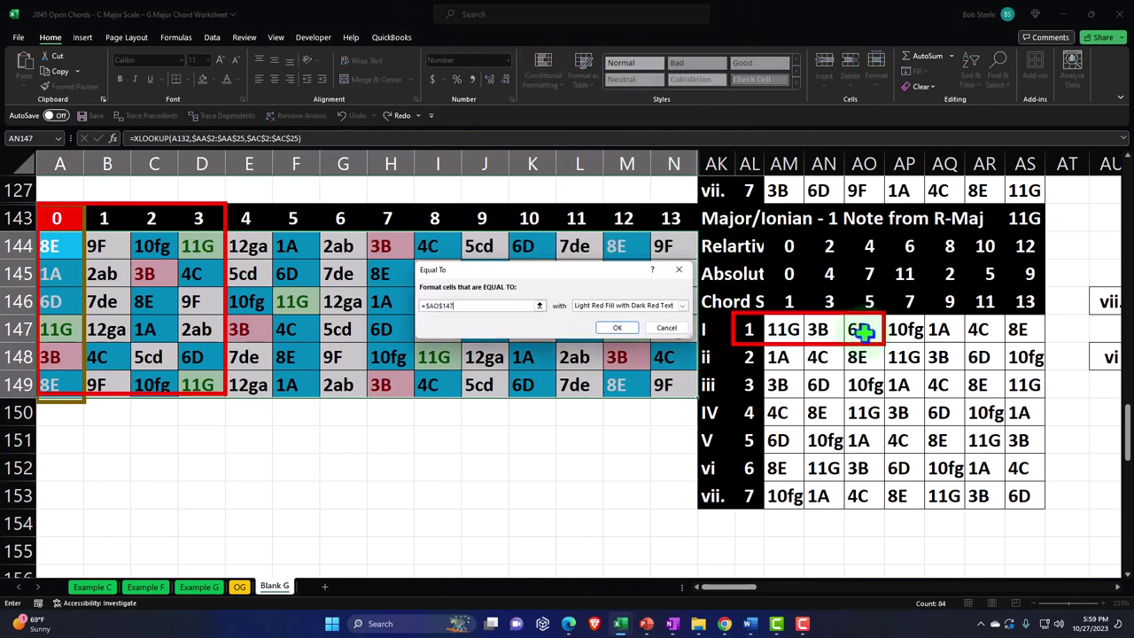
{"action": "left_click", "coordinate": [683, 305]}
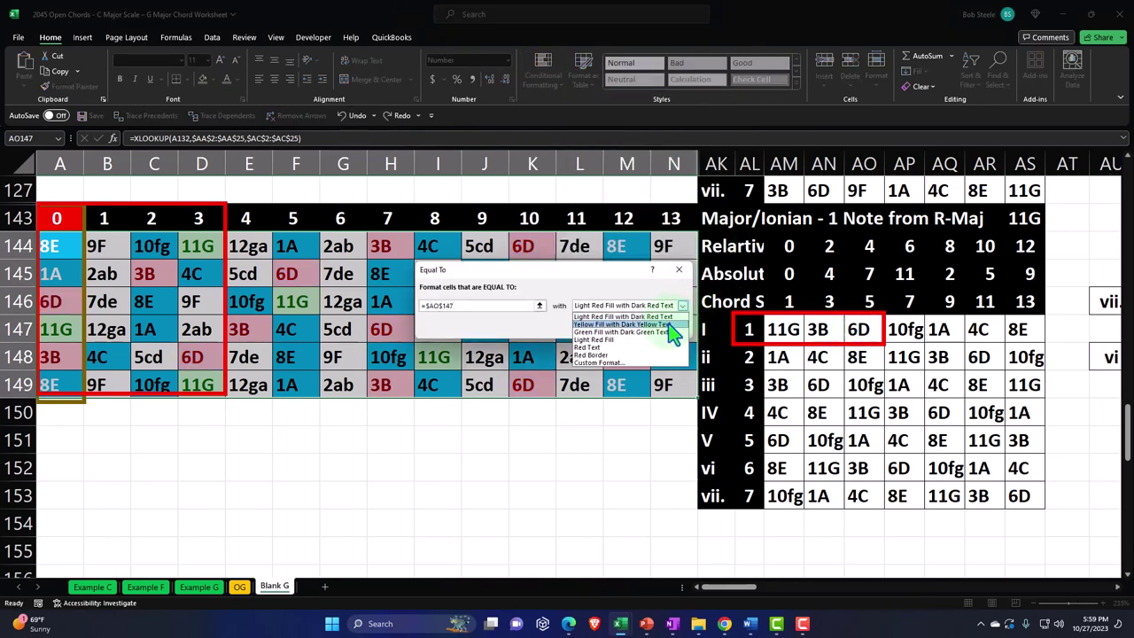
{"action": "left_click", "coordinate": [669, 329]}
{"action": "left_click", "coordinate": [620, 328]}
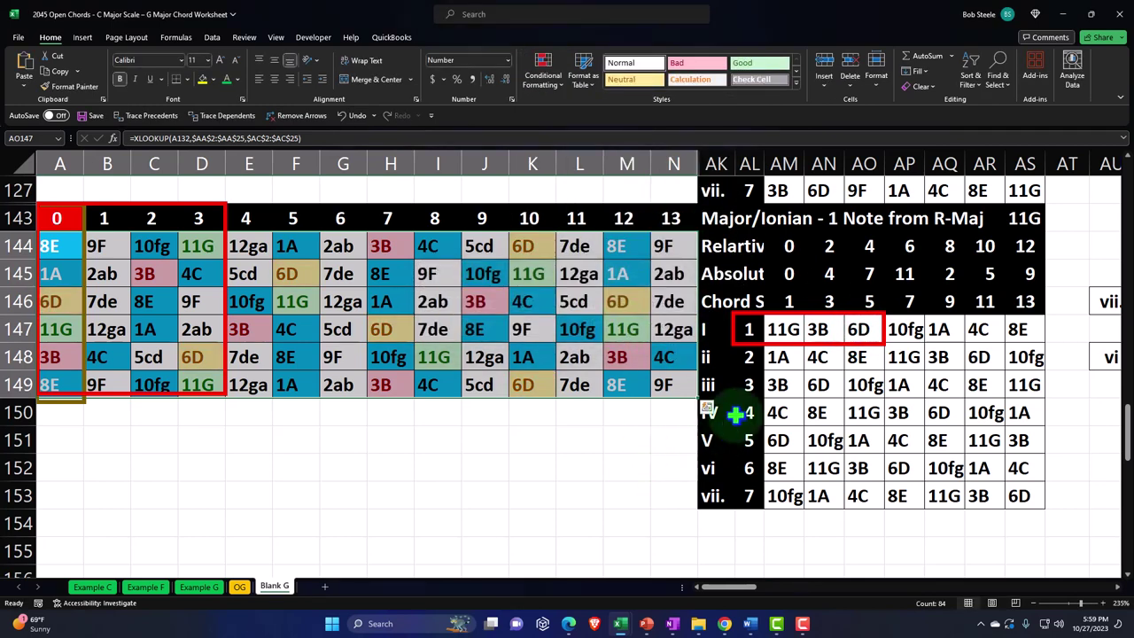
- Copy the formatting of D144, C145 and D148 onto the I chord notes in AM147, AN147 and AO147 respectively
{"action": "left_click", "coordinate": [202, 253]}
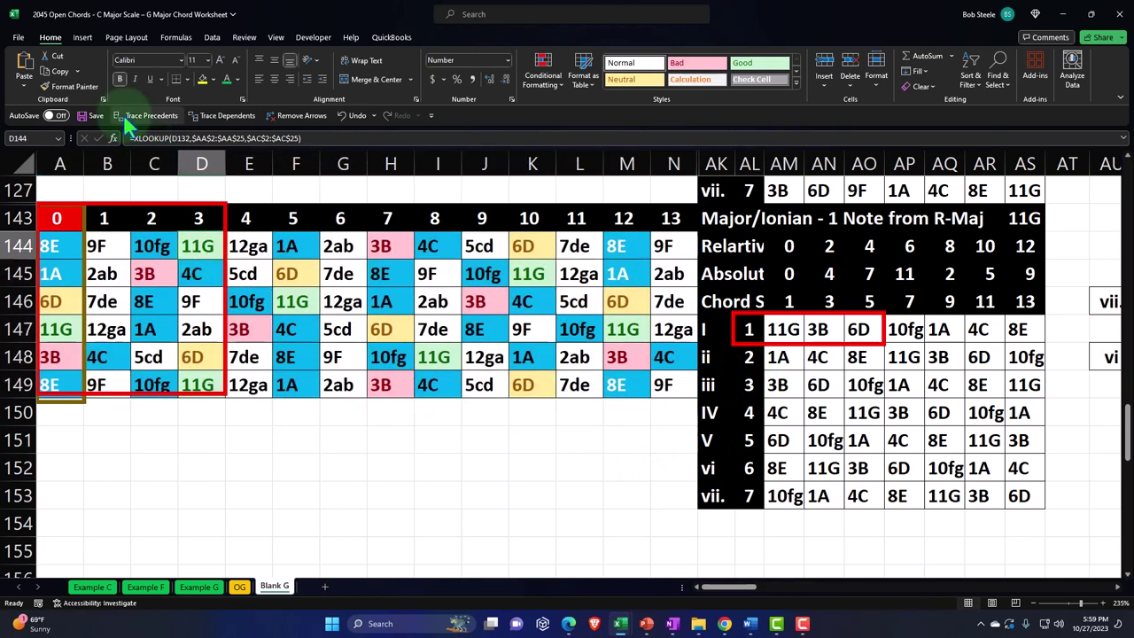
{"action": "left_click", "coordinate": [75, 84]}
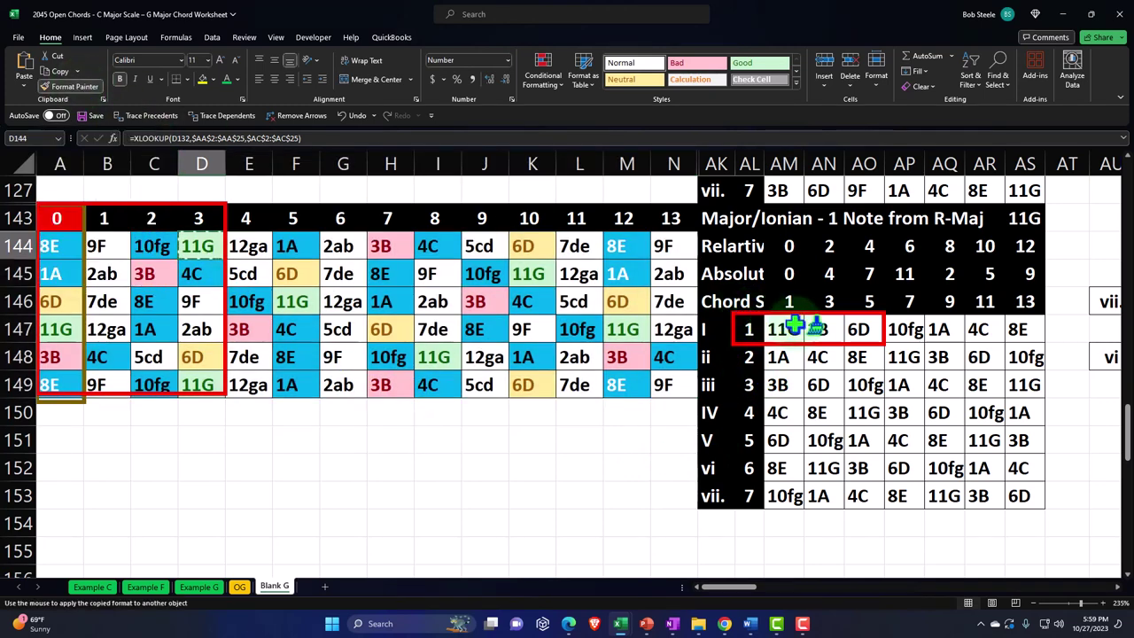
{"action": "left_click", "coordinate": [794, 328]}
{"action": "left_click", "coordinate": [154, 277]}
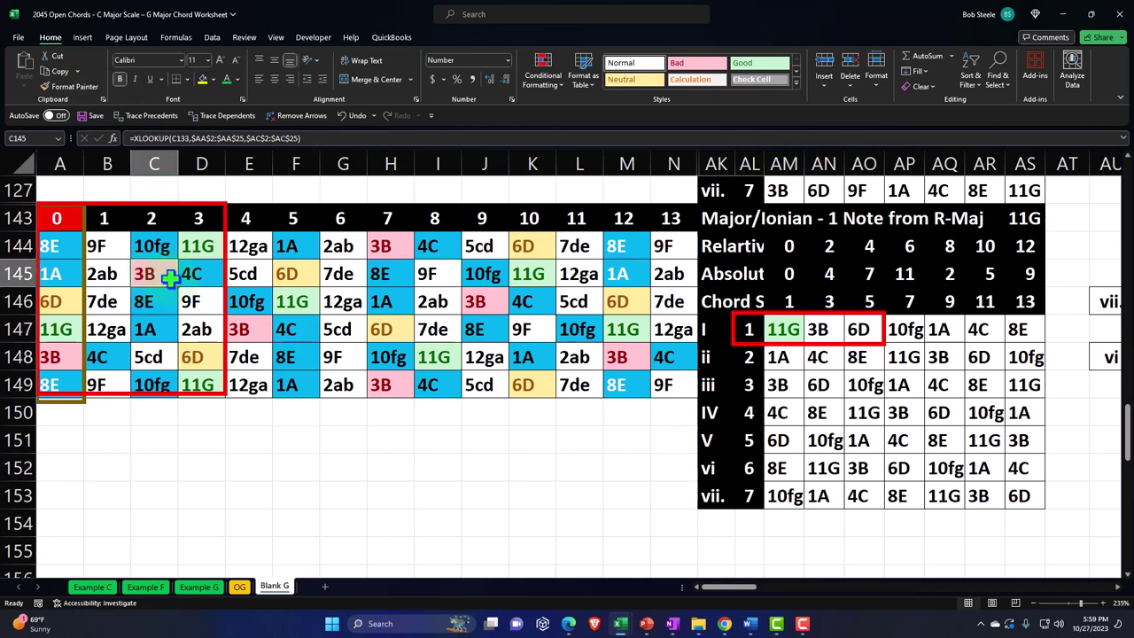
{"action": "left_click", "coordinate": [817, 329]}
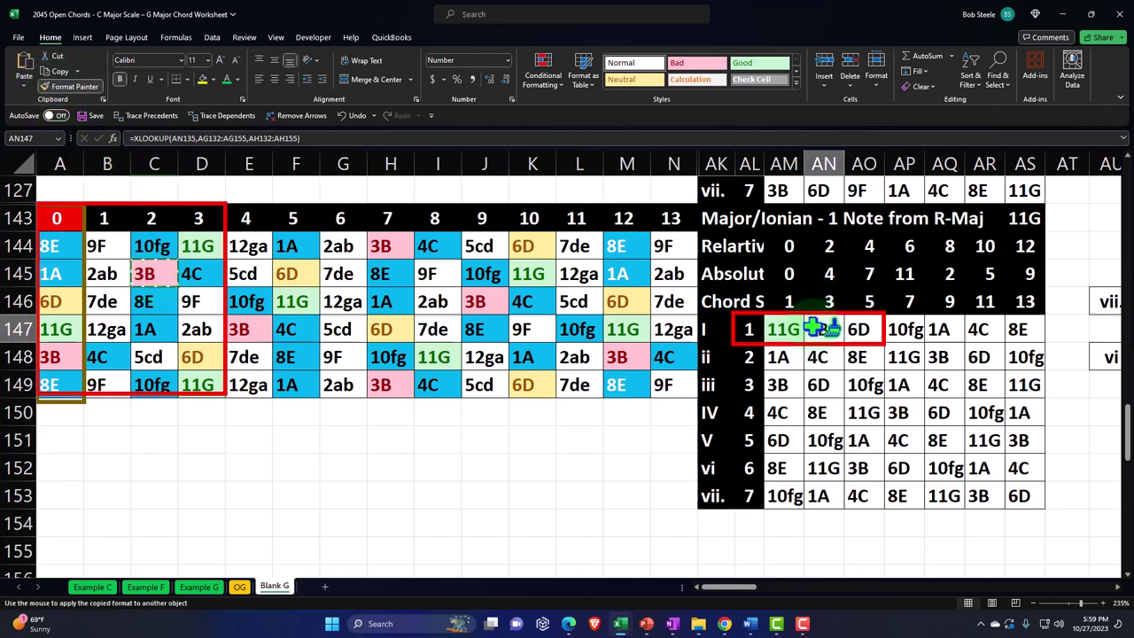
{"action": "left_click", "coordinate": [208, 357]}
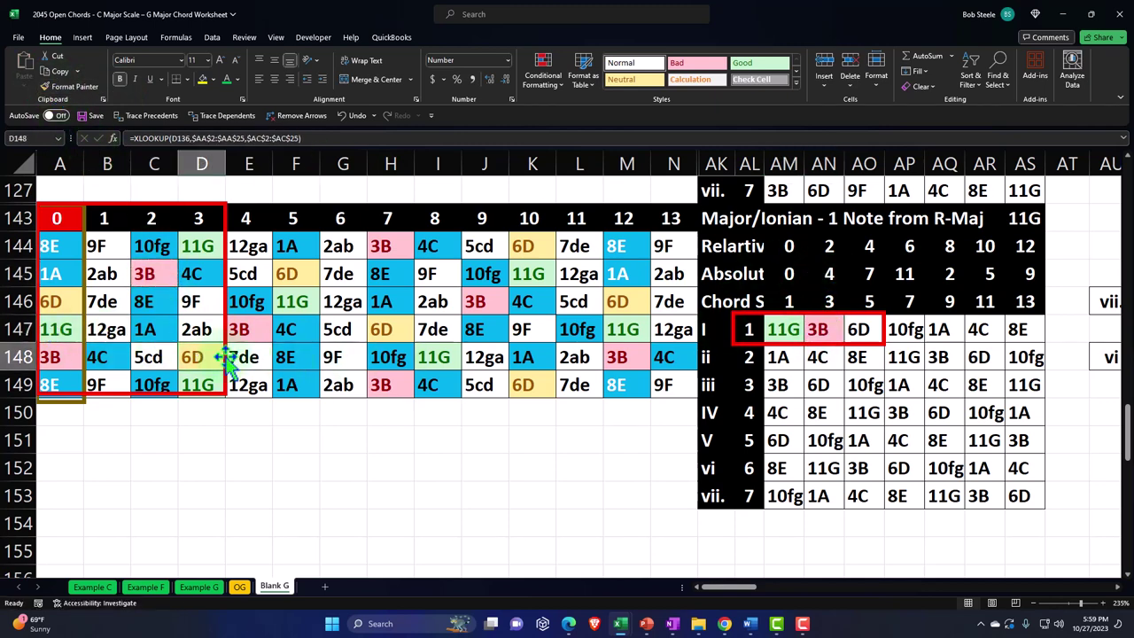
{"action": "left_click", "coordinate": [66, 86]}
{"action": "left_click", "coordinate": [856, 330]}
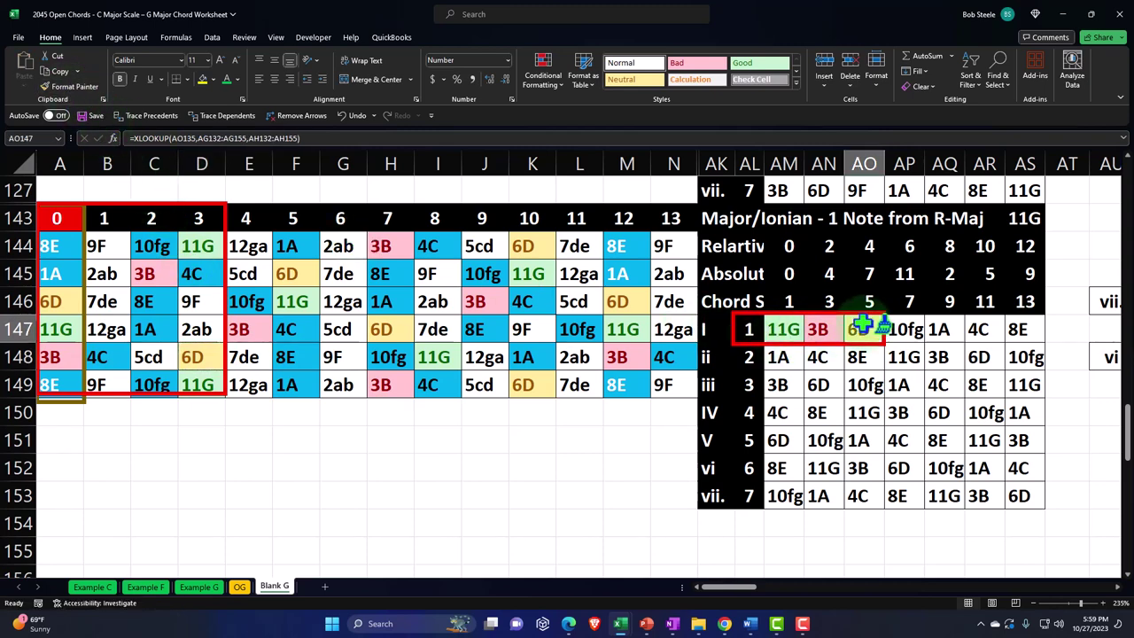
{"action": "left_click", "coordinate": [532, 441]}
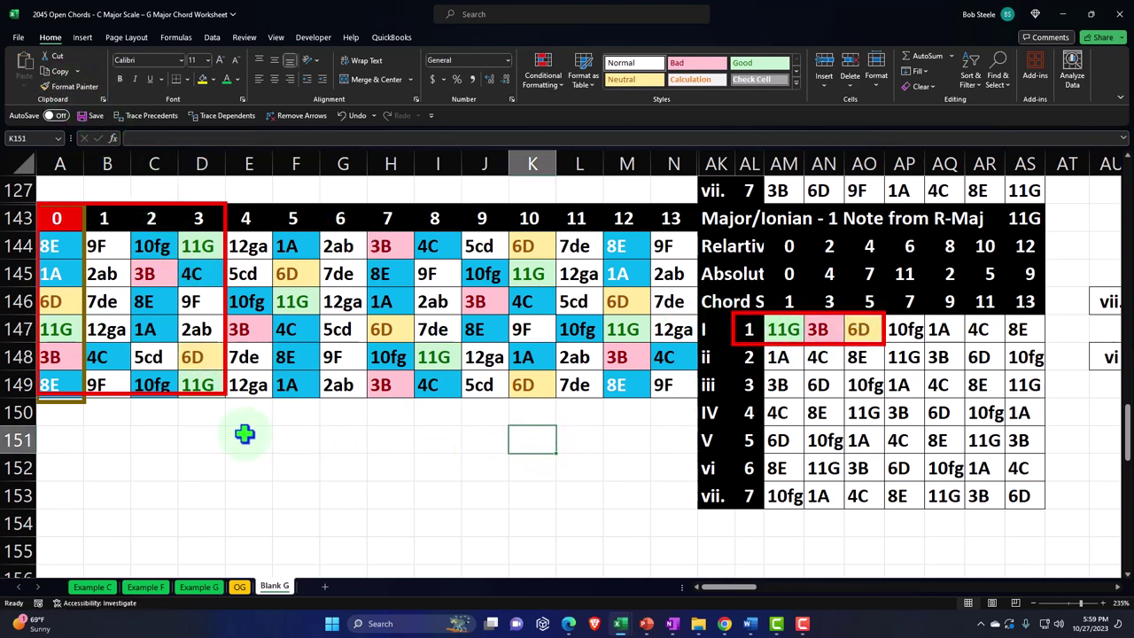
- Extend the red outline around frets 0–3 downward so it fully encloses row 149
{"action": "left_click", "coordinate": [192, 394]}
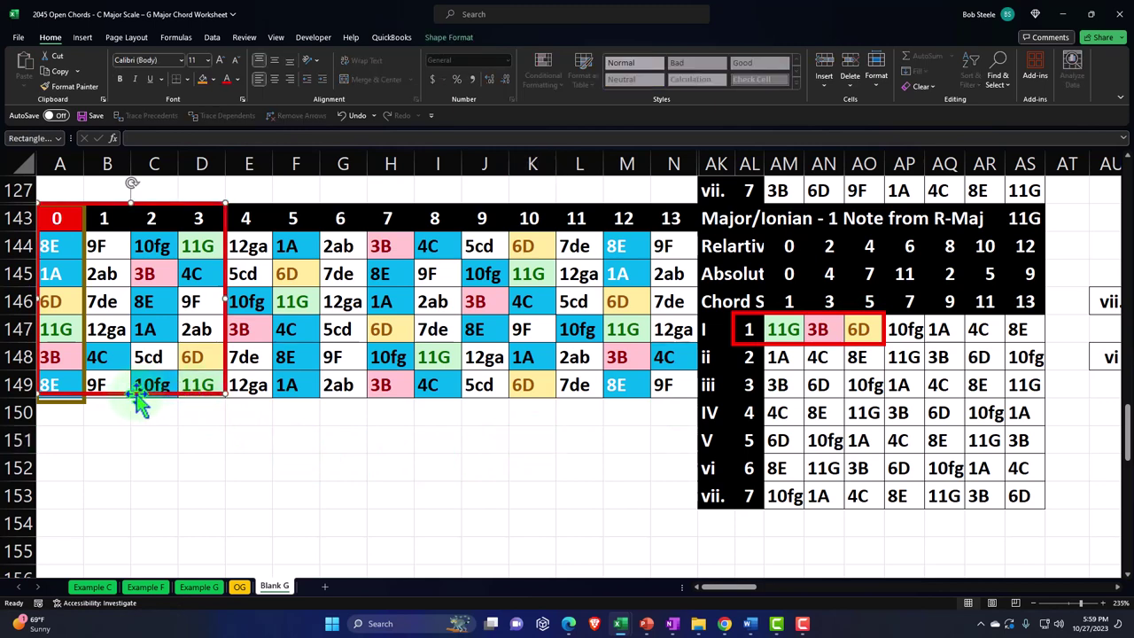
{"action": "left_click_drag", "start_coordinate": [129, 395], "coordinate": [128, 400]}
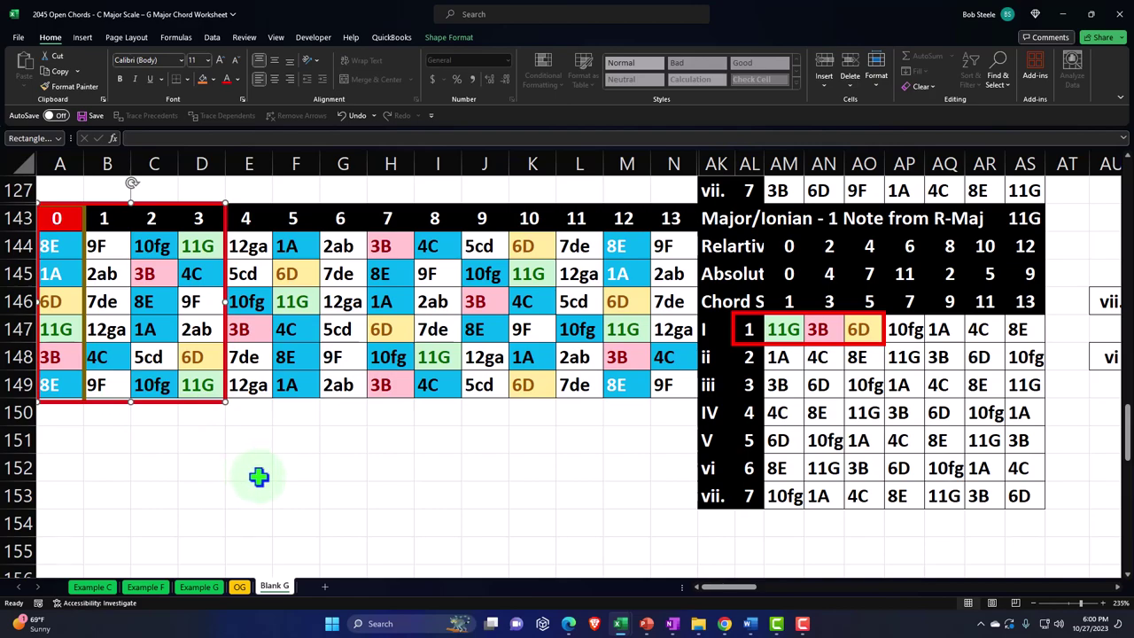
{"action": "scroll", "coordinate": [258, 476], "scroll_direction": "up", "scroll_amount": 20}
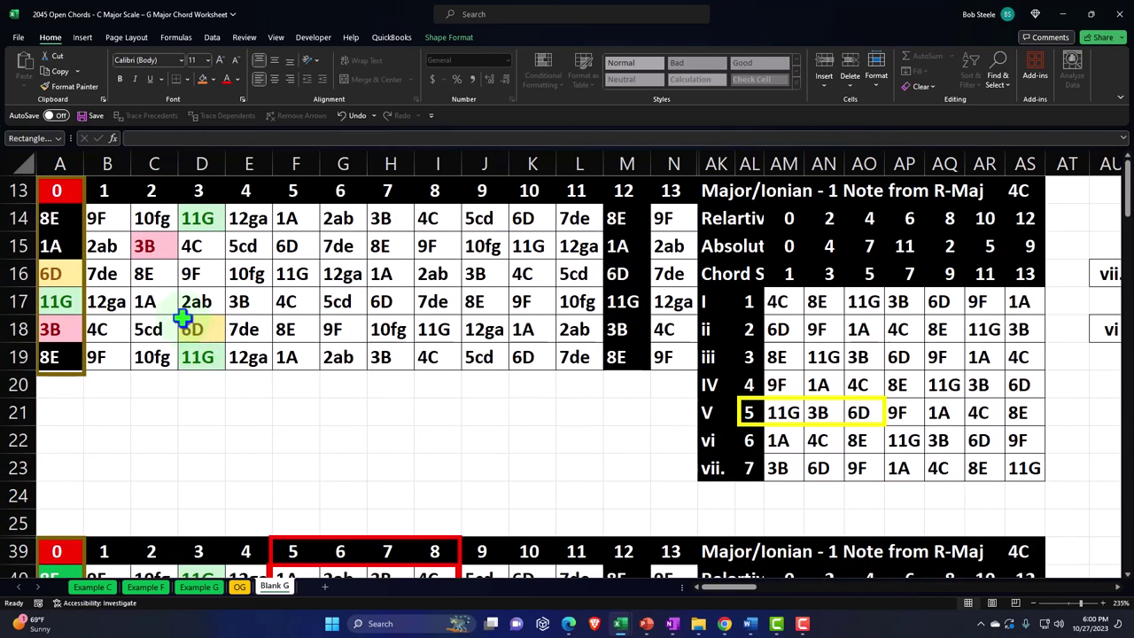